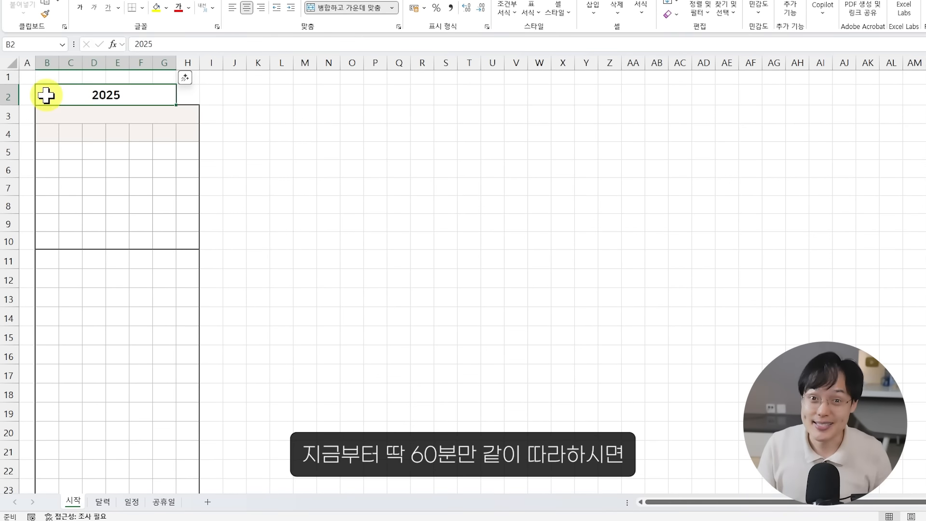
# Look over the blank calendar template, then view the finished calendar on the 달력 sheet through the first half of 2026
pyautogui.moveTo(46, 95); pyautogui.dragTo(221, 256)
pyautogui.click(230, 322)
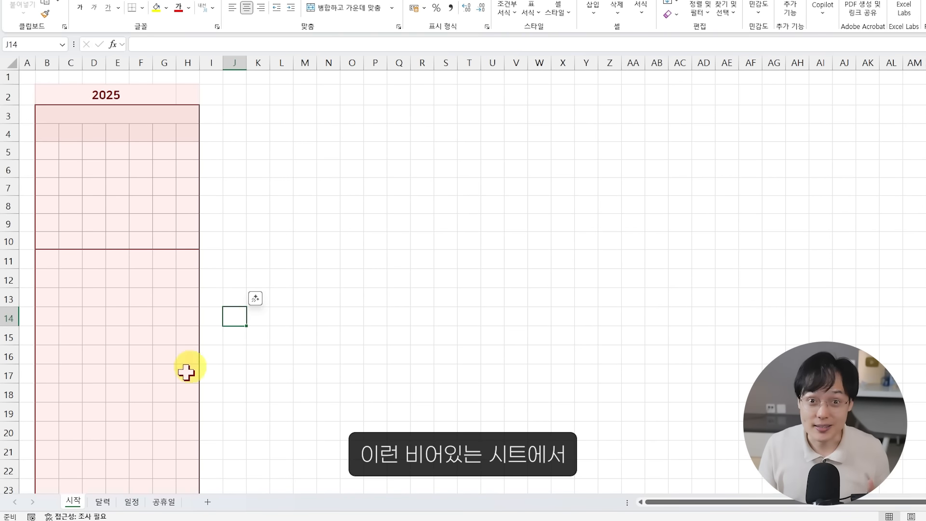
pyautogui.click(101, 502)
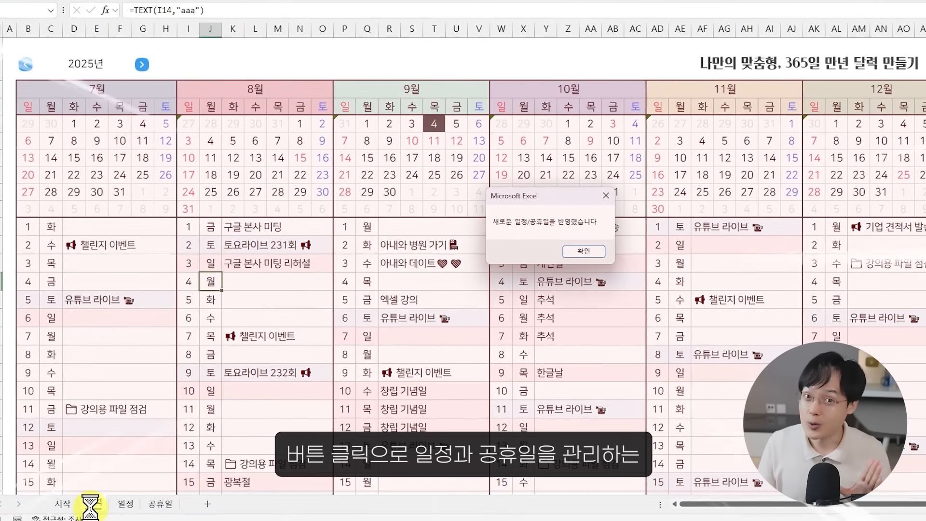
pyautogui.press('Return')
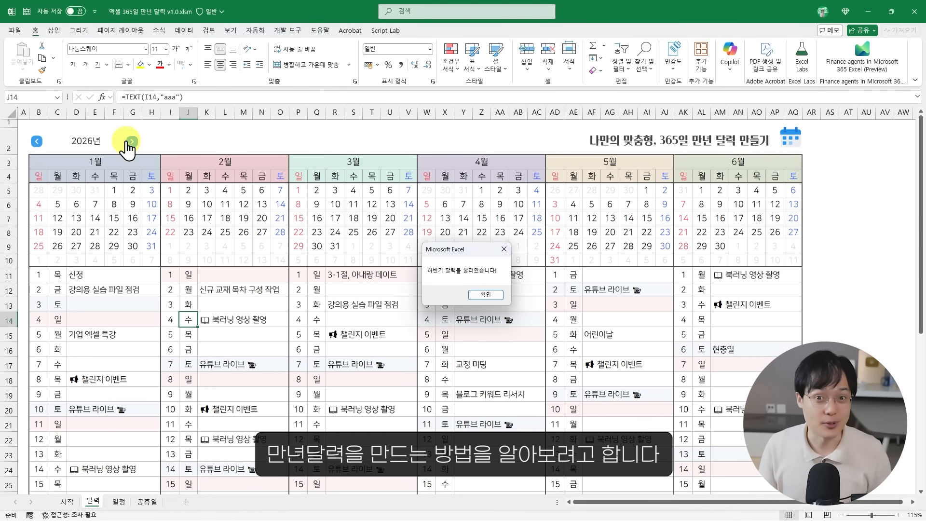
pyautogui.press('Return')
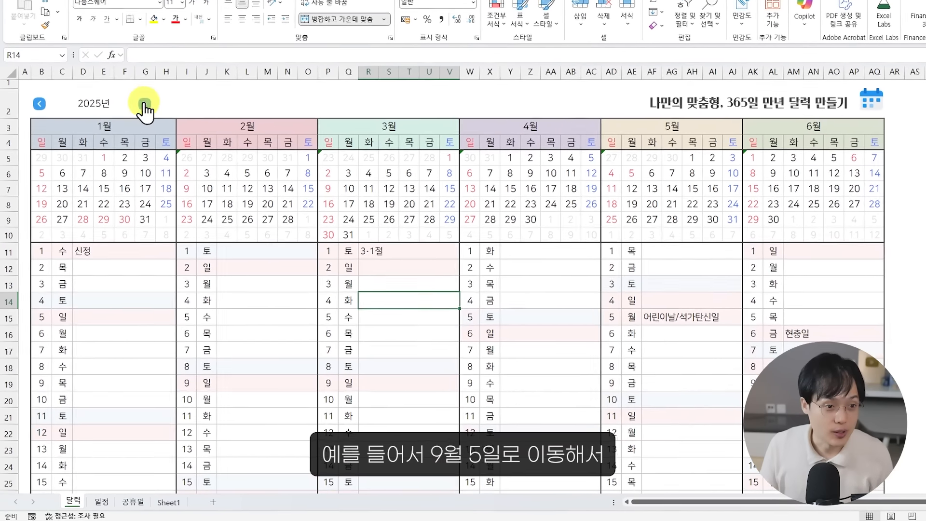
# Show the second half of 2025 and enter the event 엑셀 강의 on September 5
pyautogui.click(139, 122)
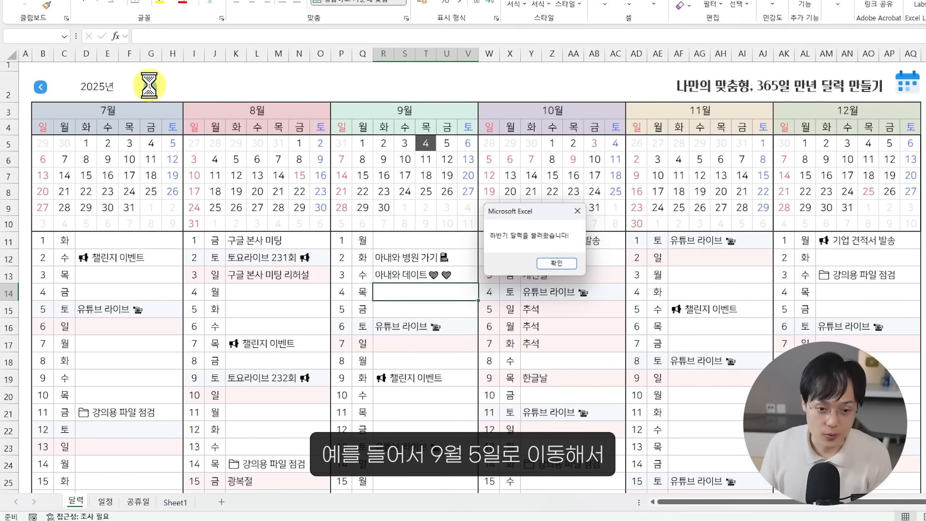
pyautogui.press('Return')
pyautogui.click(393, 309)
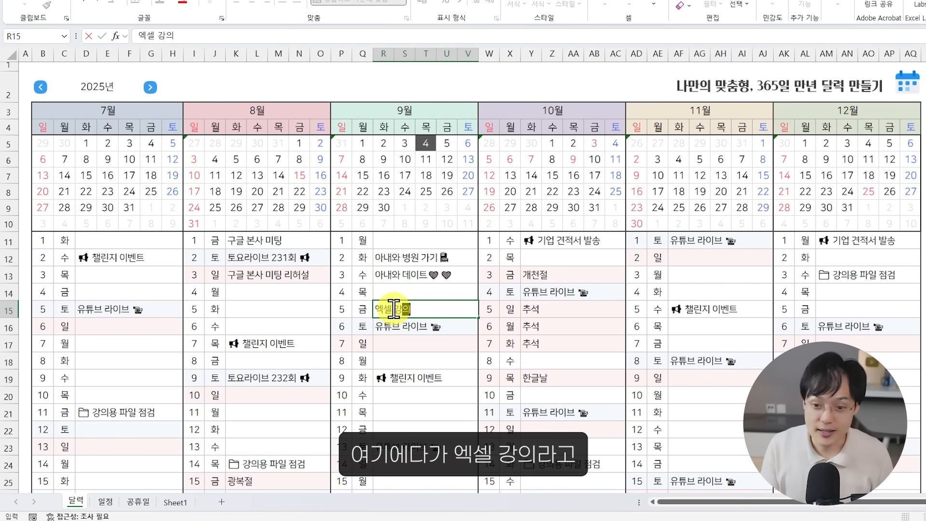
pyautogui.press('Return')
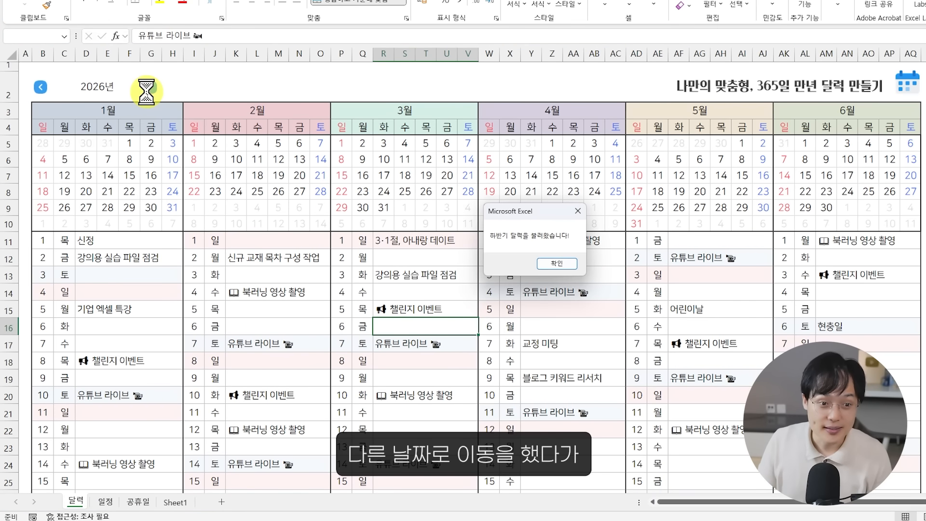
# Return from the first half of 2026 to the second half of 2025 and check the September 5 entry
pyautogui.press('Return')
pyautogui.click(42, 88)
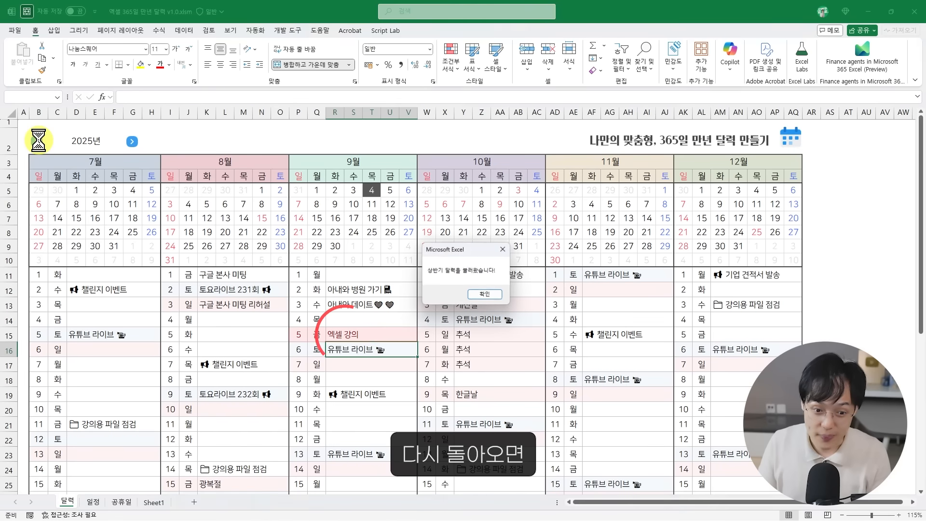
pyautogui.press('Return')
pyautogui.click(337, 333)
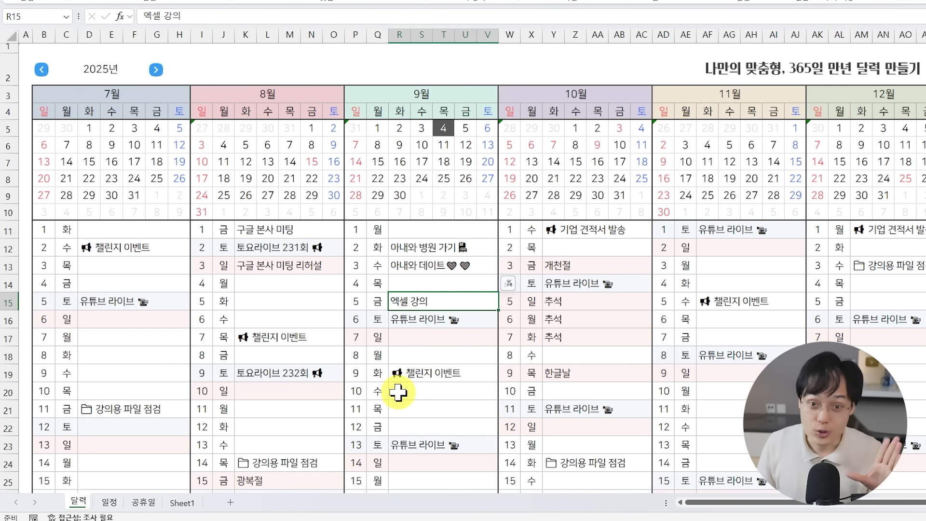
# Add the dates 9/10, 9/11 and 9/12 below the last entry on the 공휴일 sheet
pyautogui.click(424, 427)
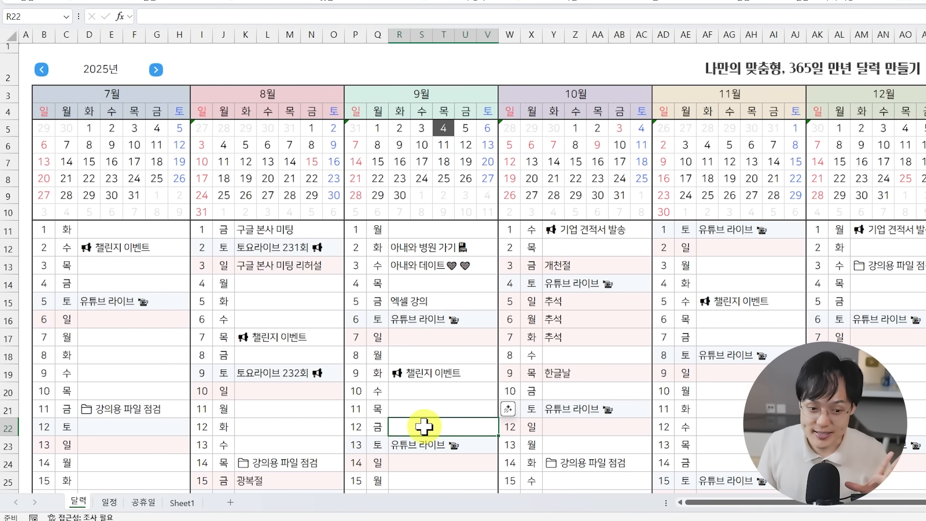
pyautogui.moveTo(423, 393); pyautogui.dragTo(426, 426)
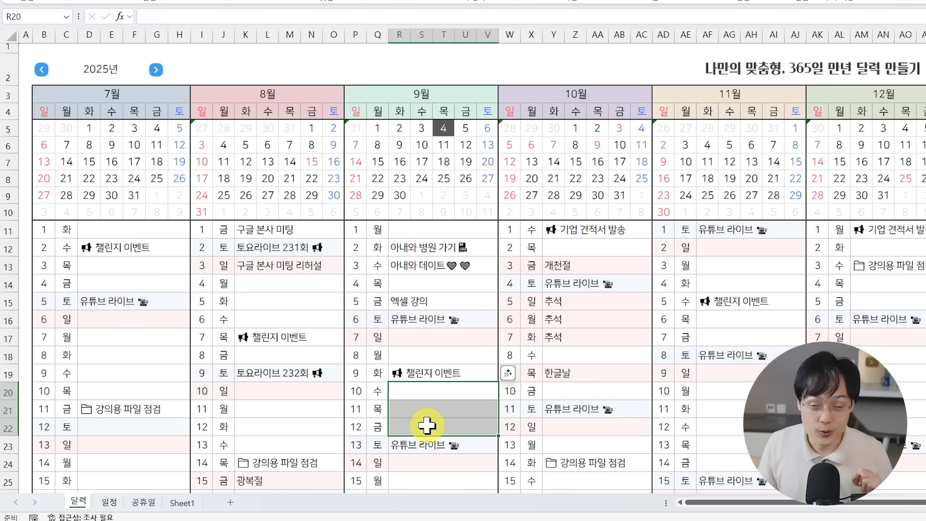
pyautogui.click(144, 503)
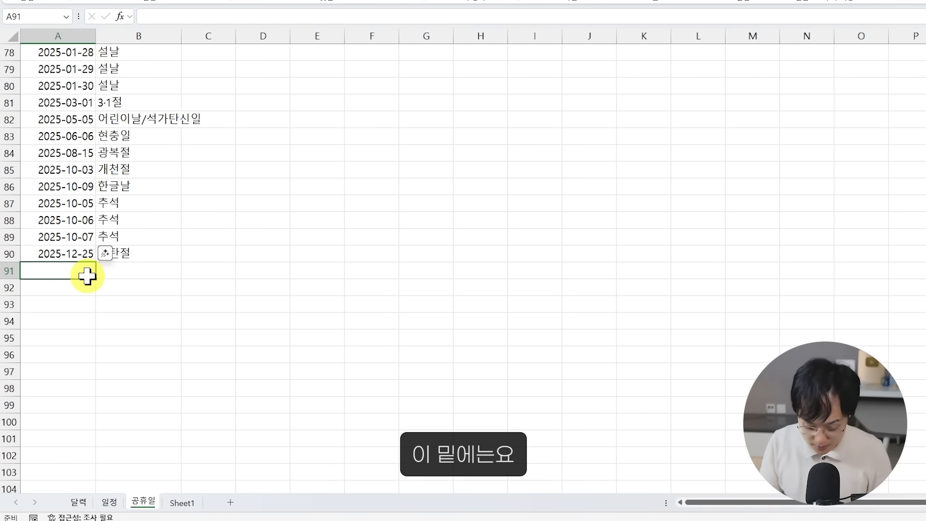
pyautogui.write('9/10')
pyautogui.press('Return')
pyautogui.write('9/1')
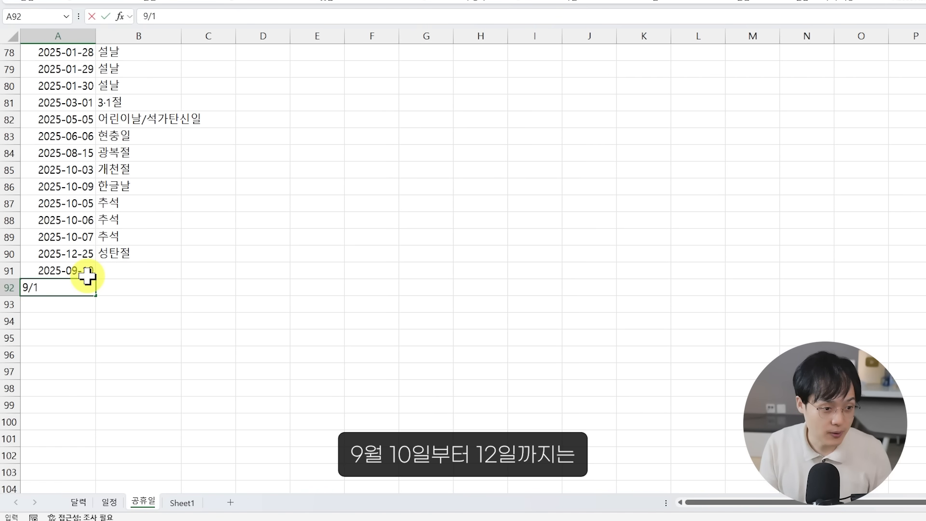
pyautogui.write('1')
pyautogui.press('Return')
pyautogui.write('9/12')
pyautogui.press('Return')
# Name the three added holiday dates 창립 기념일 in B91:B93
pyautogui.click(134, 269)
pyautogui.write('창')
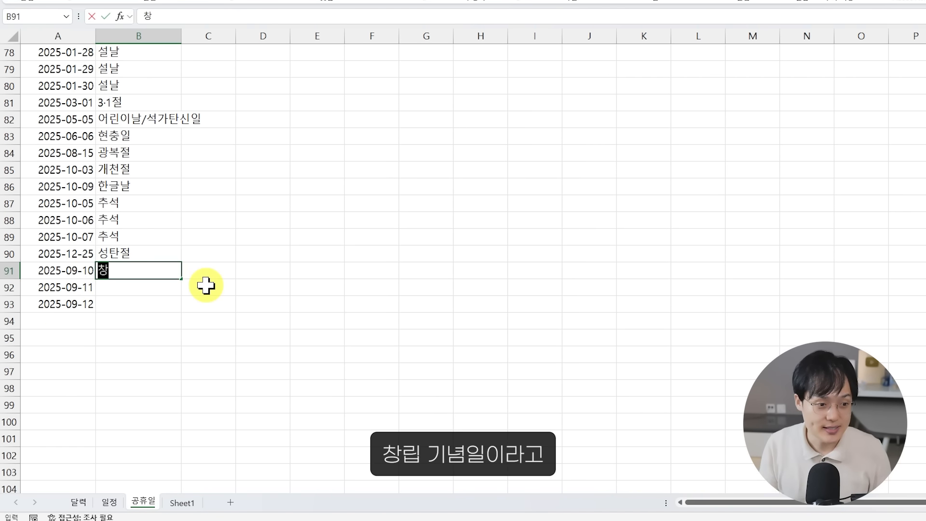
pyautogui.write('립 기념일')
pyautogui.press('Return')
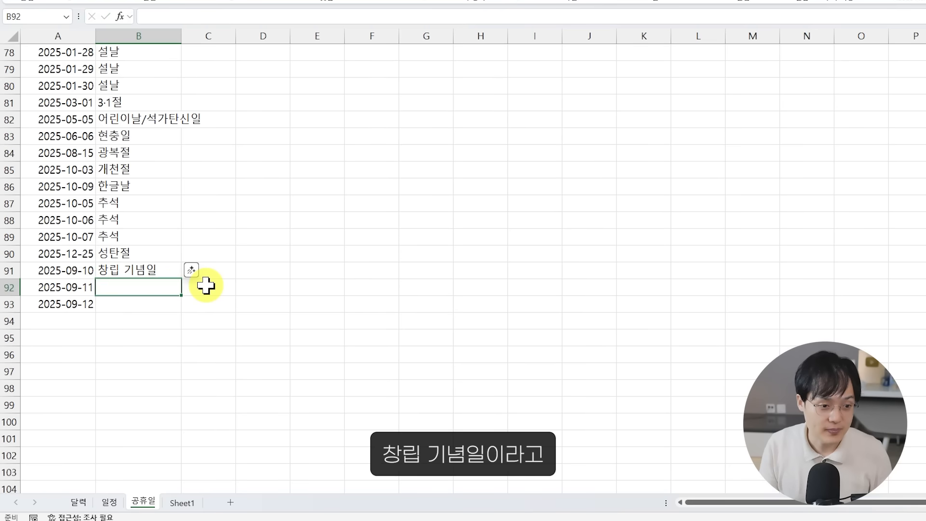
pyautogui.press('Up')
pyautogui.hotkey('ctrl', 'c')
pyautogui.hotkey('shift', 'Down')
pyautogui.hotkey('shift', 'Down')
pyautogui.press('Escape')
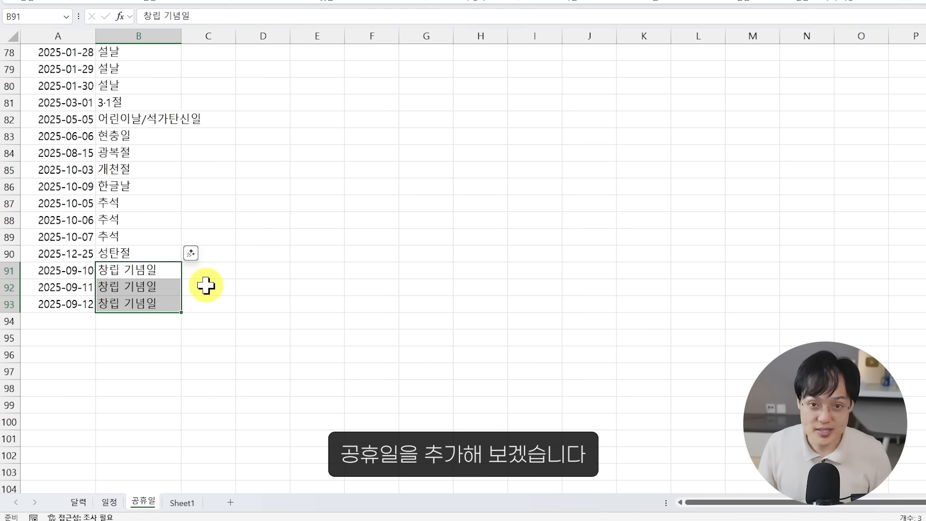
# Apply the new holidays to the 달력 sheet and check the September 10 to 12 entries and dates
pyautogui.click(79, 502)
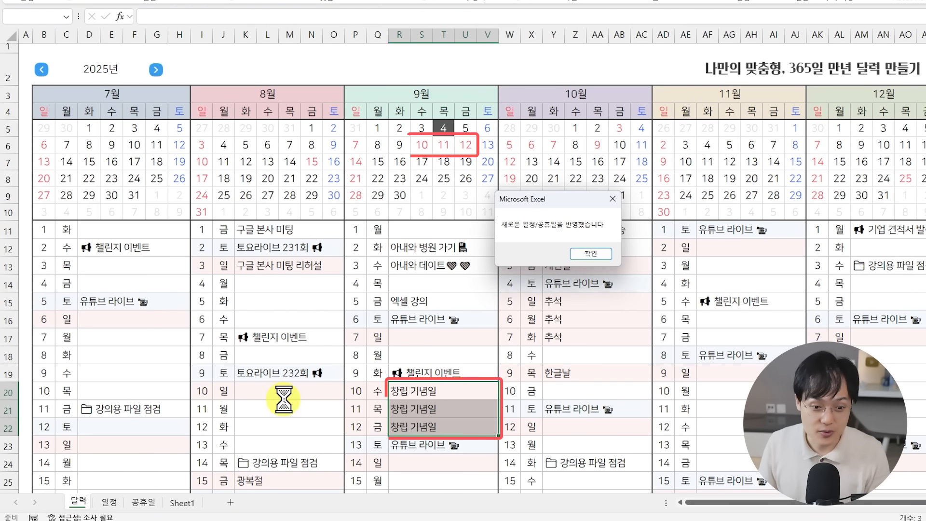
pyautogui.press('Return')
pyautogui.moveTo(414, 390); pyautogui.dragTo(419, 427)
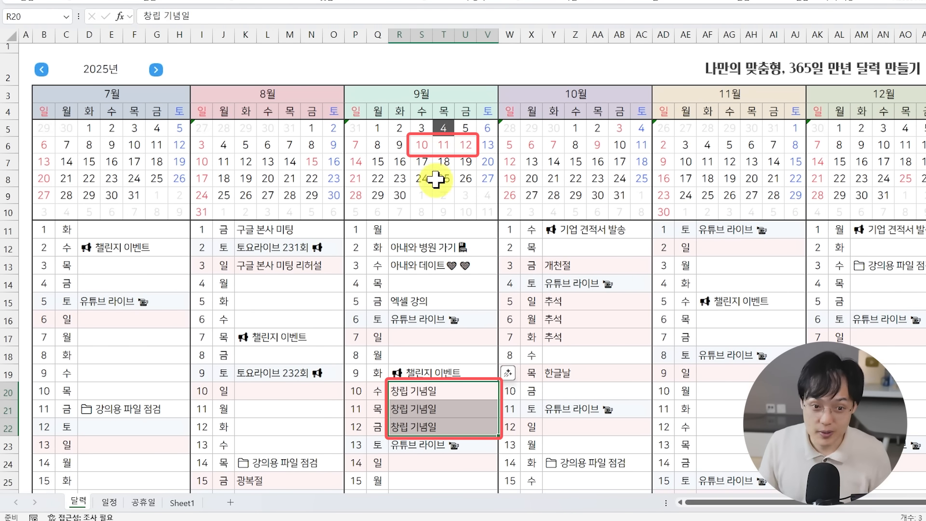
pyautogui.moveTo(422, 145); pyautogui.dragTo(461, 144)
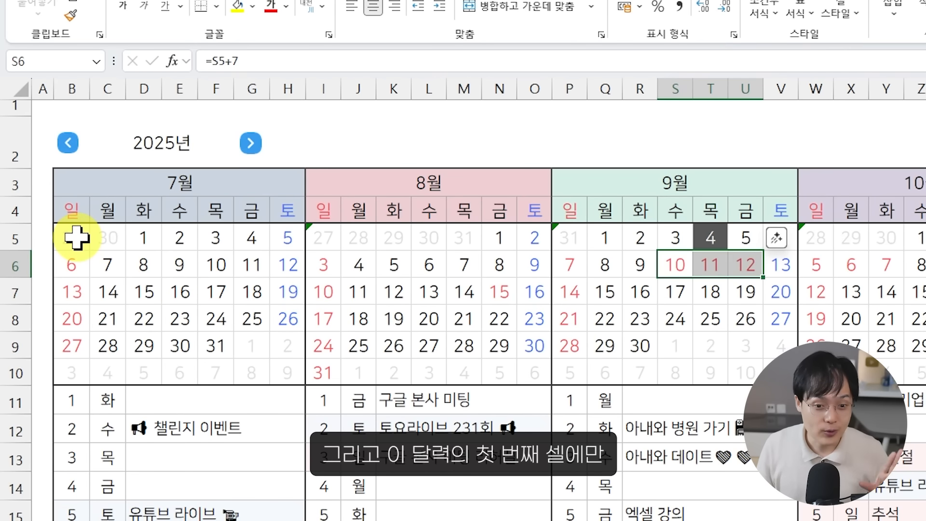
# Examine the DATE and WEEKDAY formula in B5, the first date cell of the July calendar
pyautogui.click(74, 236)
pyautogui.click(208, 66)
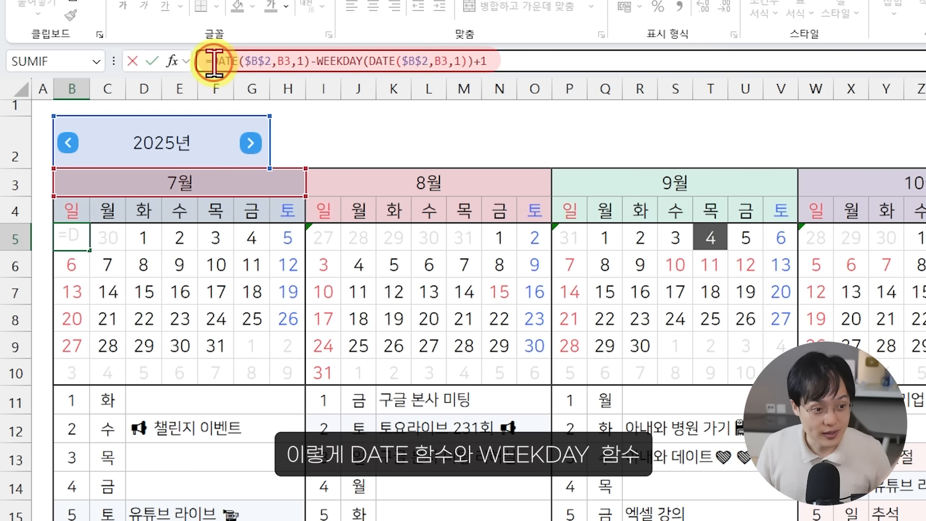
pyautogui.moveTo(213, 63); pyautogui.dragTo(288, 64)
pyautogui.click(326, 65)
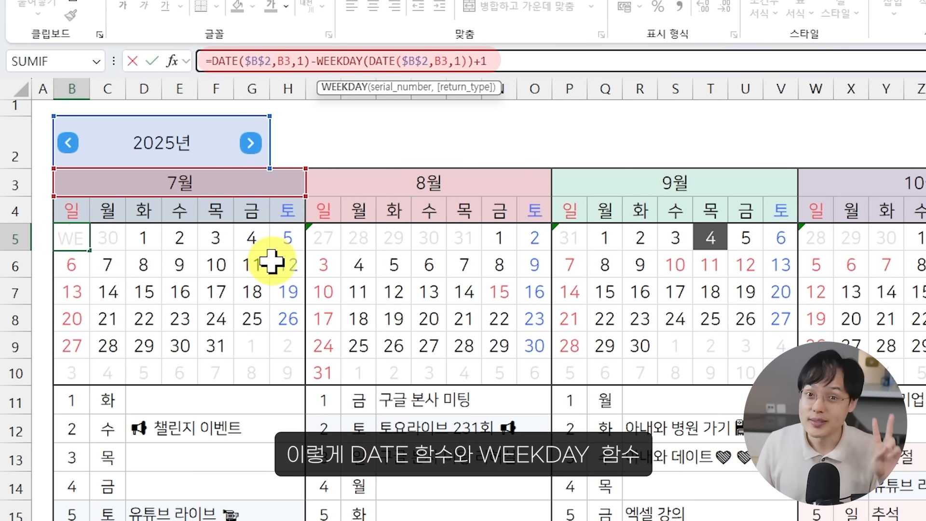
pyautogui.press('Escape')
# Examine the addition formulas in the remaining first-week date cells of July, from C5 to F5
pyautogui.click(121, 244)
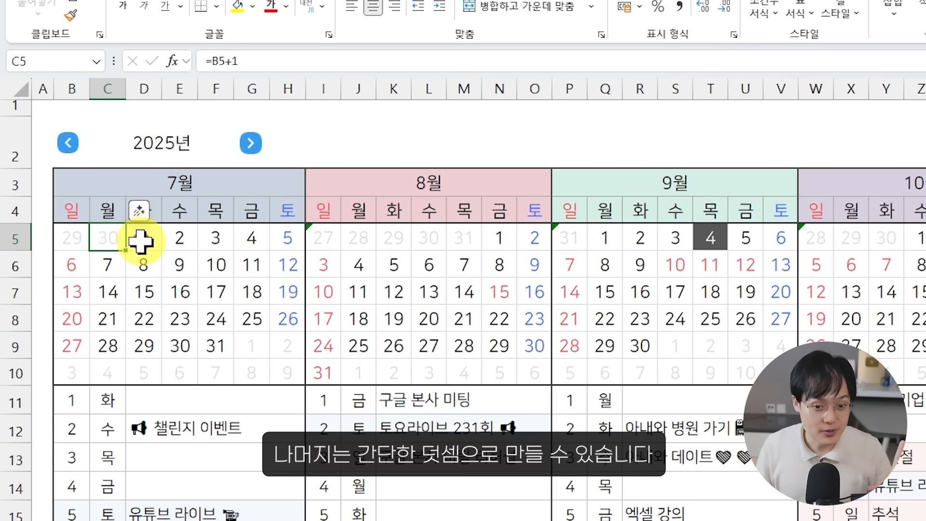
pyautogui.doubleClick(140, 238)
pyautogui.press('Escape')
pyautogui.doubleClick(176, 238)
pyautogui.press('Escape')
pyautogui.click(221, 236)
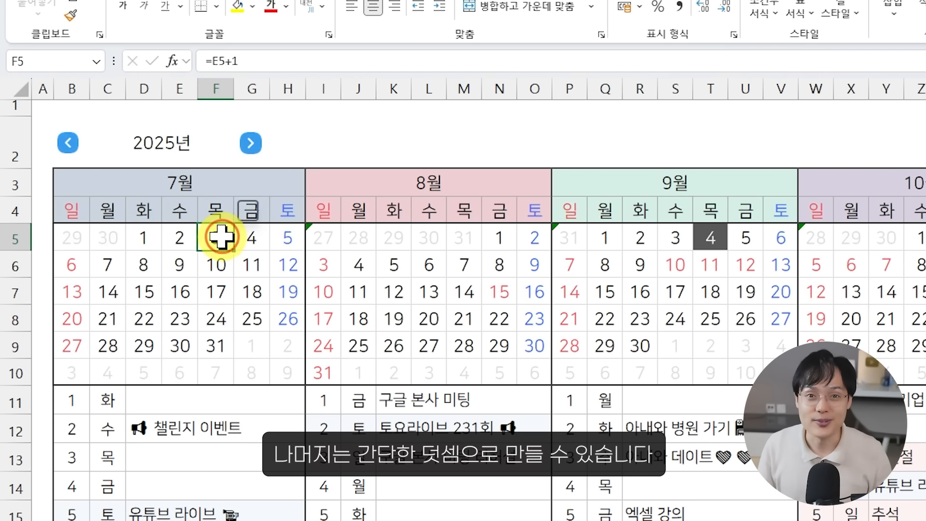
pyautogui.doubleClick(222, 236)
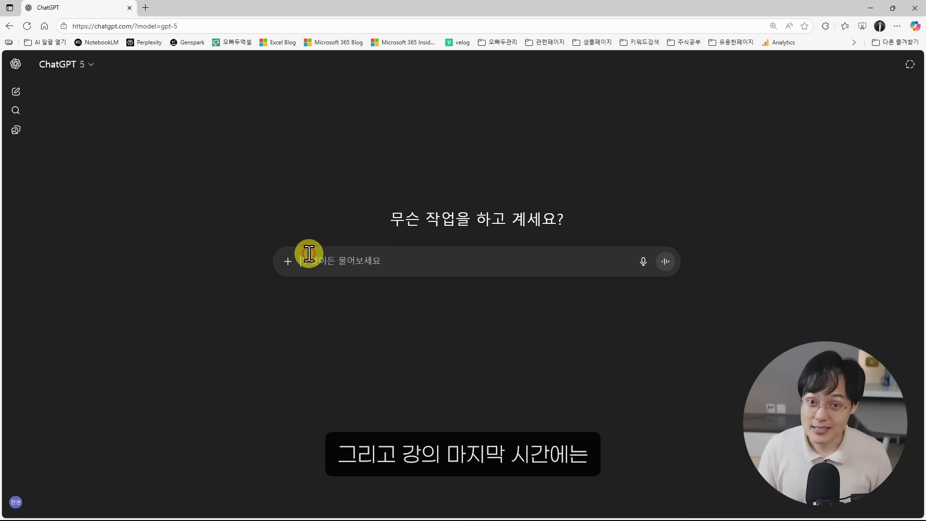
# Switch to ChatGPT and submit the prepared prompt for the VBA half-year navigation macros
pyautogui.hotkey('ctrl', 'v')
pyautogui.press('Return')
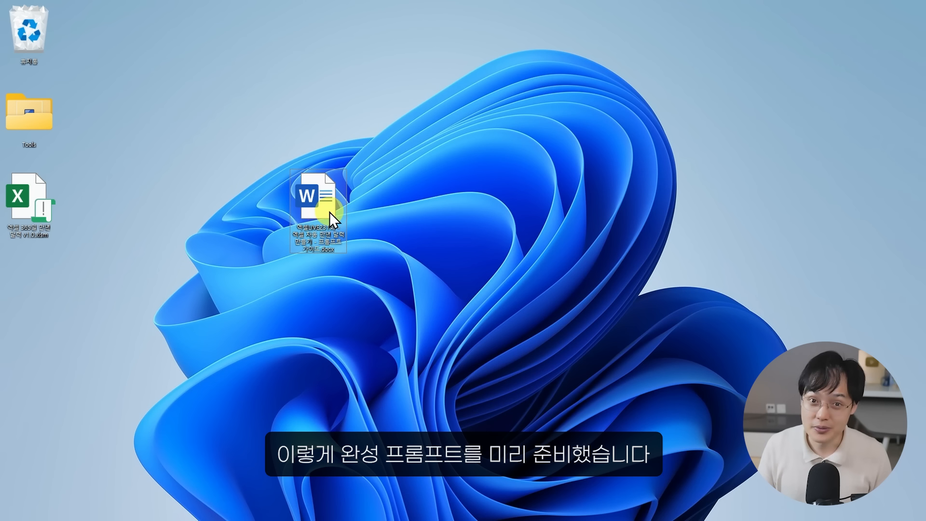
# Open the 프롬프트 가이드 Word document full-screen and look over the first prompt, 이전/이후 분기 이동 매크로 만들기
pyautogui.doubleClick(329, 213)
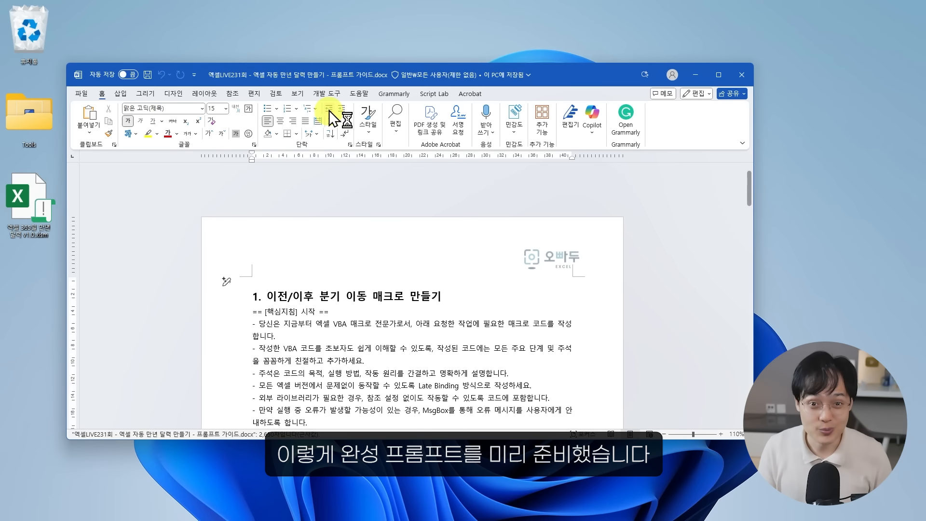
pyautogui.doubleClick(335, 80)
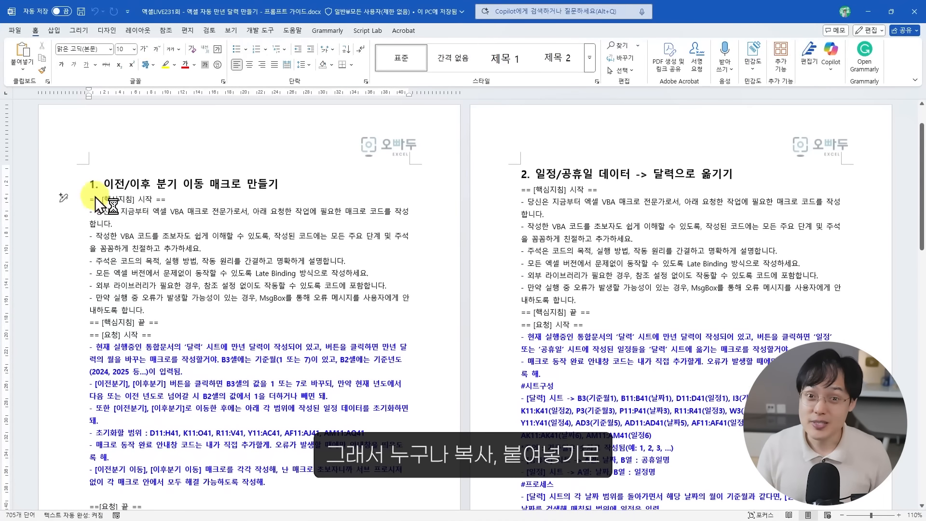
pyautogui.moveTo(92, 200); pyautogui.dragTo(248, 451)
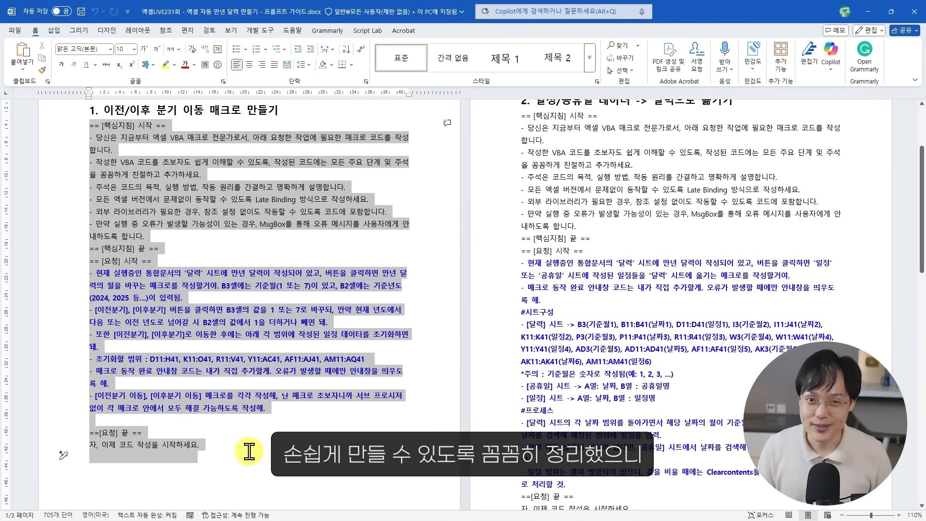
pyautogui.click(239, 319)
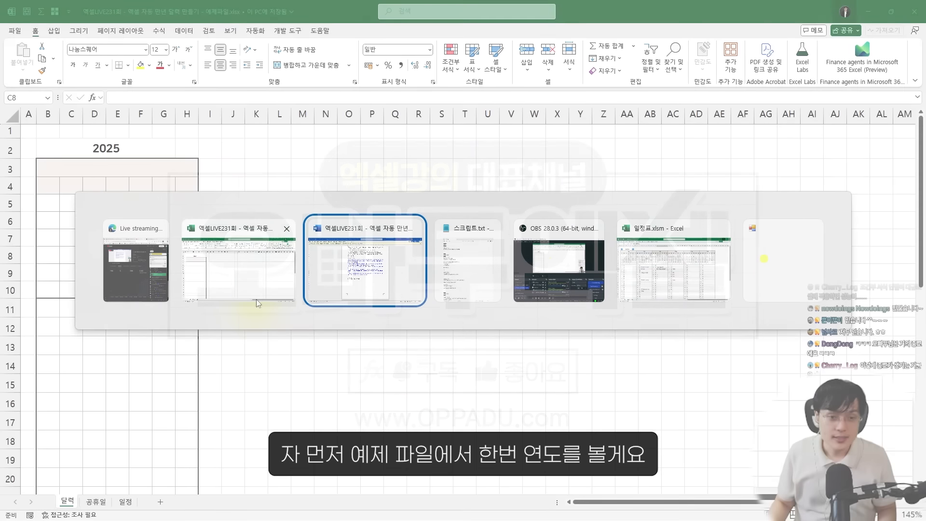
# In the 예제파일 Excel workbook, try 2026 and 2027 as the year in B2, and set it back to 2025
pyautogui.hotkey('alt', 'Tab')
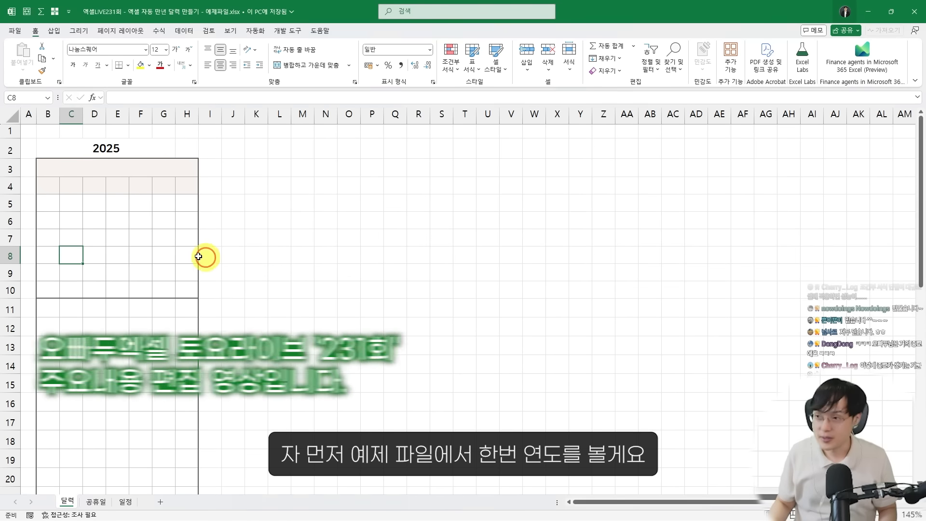
pyautogui.click(115, 138)
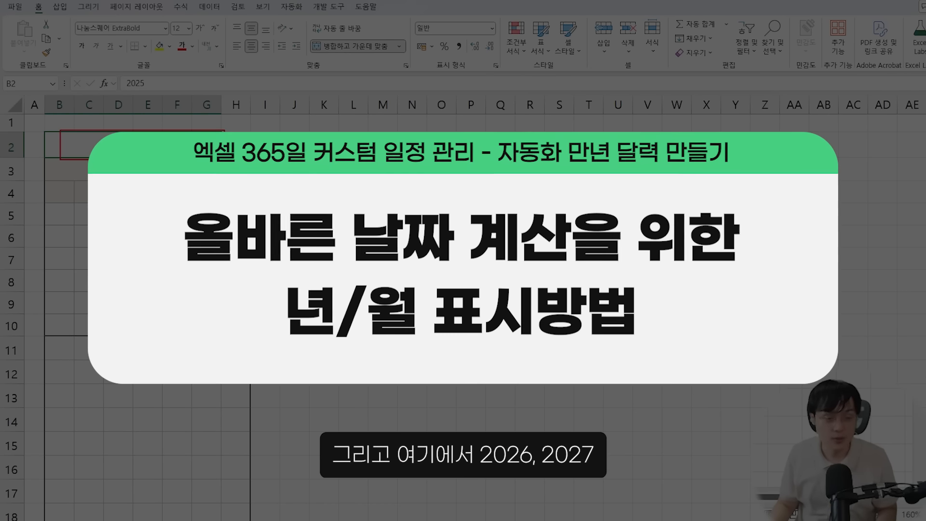
pyautogui.write('2026')
pyautogui.press('Return')
pyautogui.press('Up')
pyautogui.write('2027')
pyautogui.press('Return')
pyautogui.press('Up')
pyautogui.write('2')
pyautogui.write('902')
pyautogui.press('BackSpace')
pyautogui.press('BackSpace')
pyautogui.press('BackSpace')
pyautogui.write('2025')
pyautogui.press('Return')
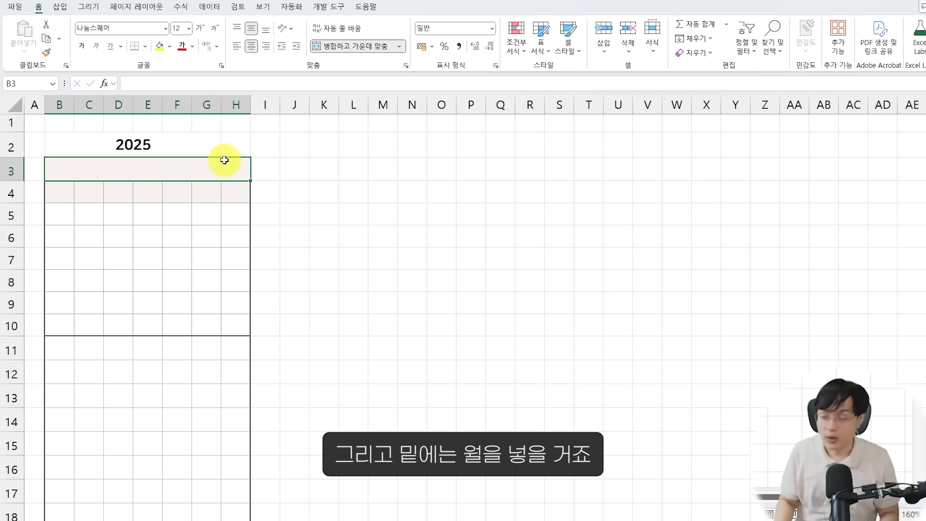
# Enter 1 as the month in merged cell B3 and select the year cell B2
pyautogui.scroll(1, 213, 188)
pyautogui.write('1')
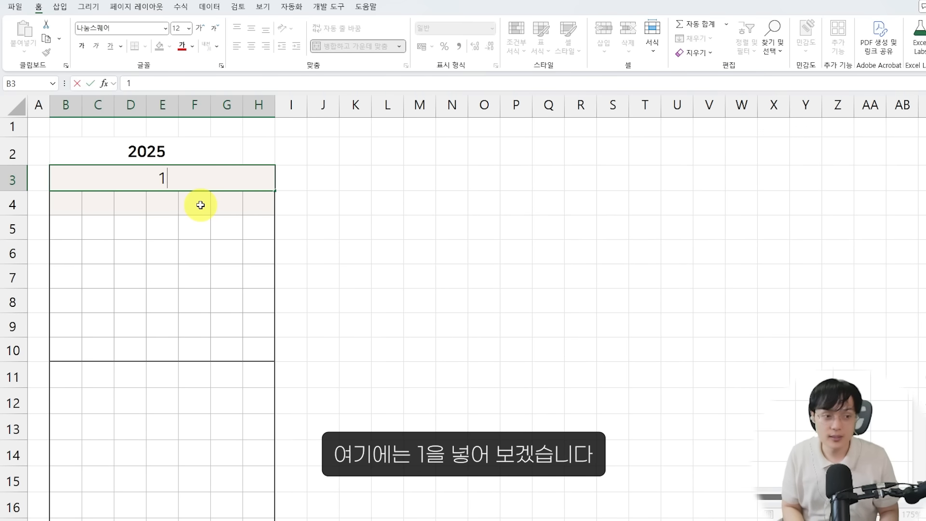
pyautogui.press('Return')
pyautogui.press('Up')
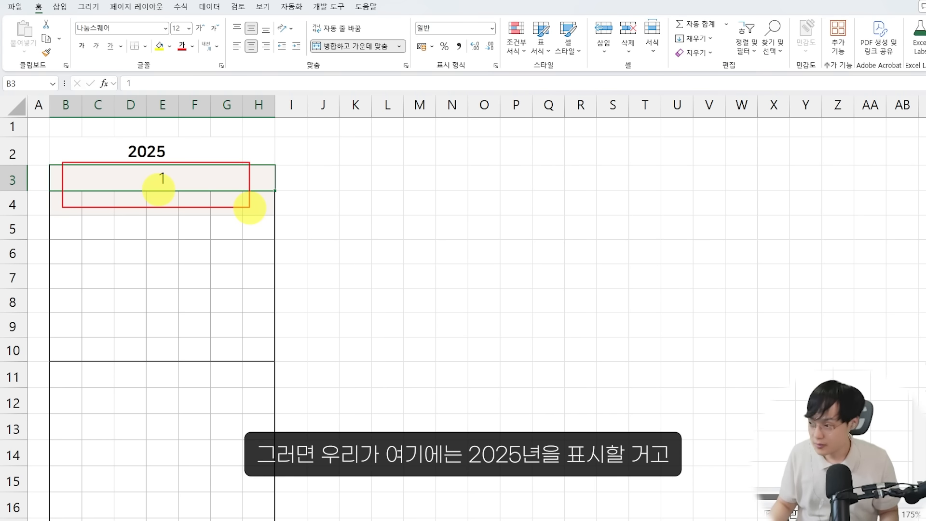
pyautogui.click(131, 150)
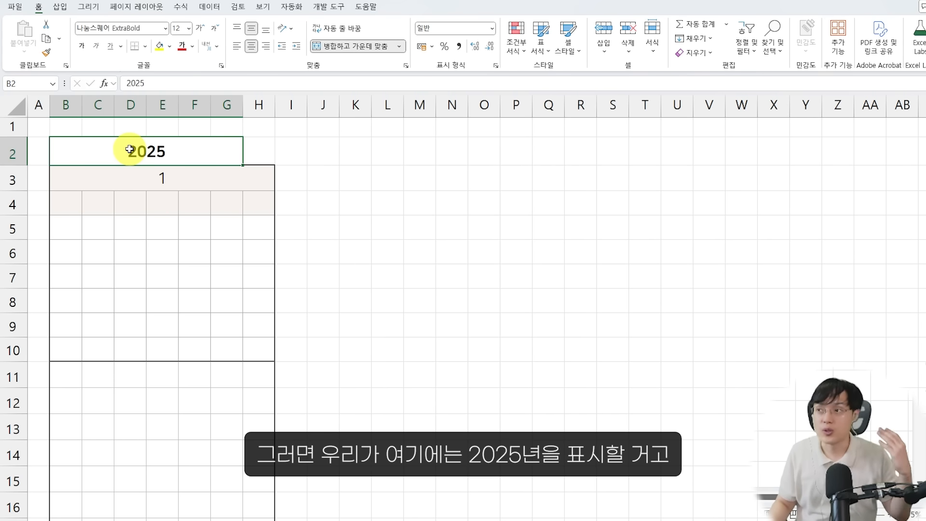
# Change the month in merged cell B3 to the text 1월
pyautogui.click(147, 170)
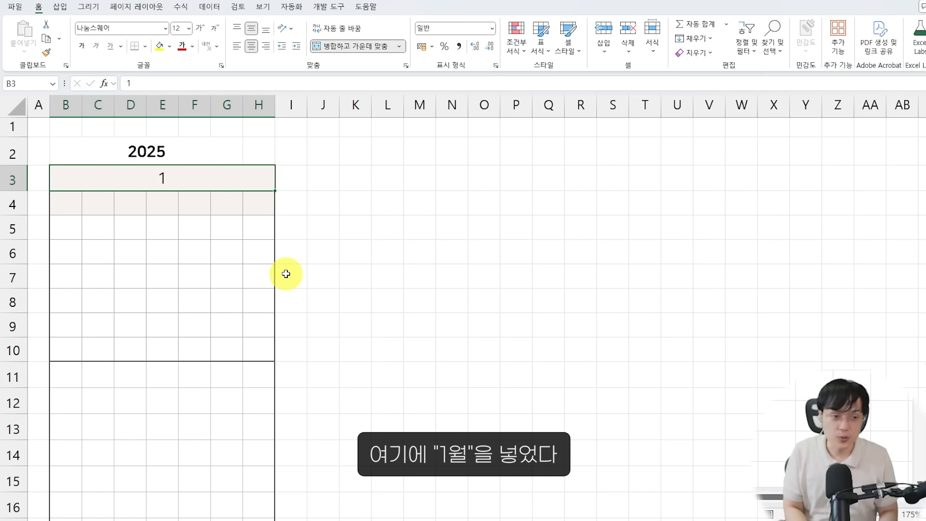
pyautogui.press('F2')
pyautogui.write('월')
pyautogui.press('Return')
pyautogui.press('Up')
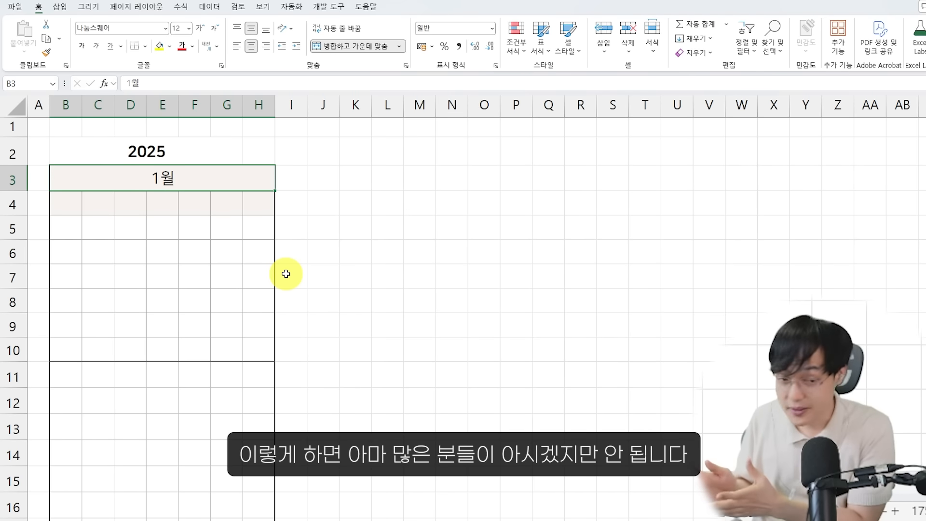
pyautogui.press('Down')
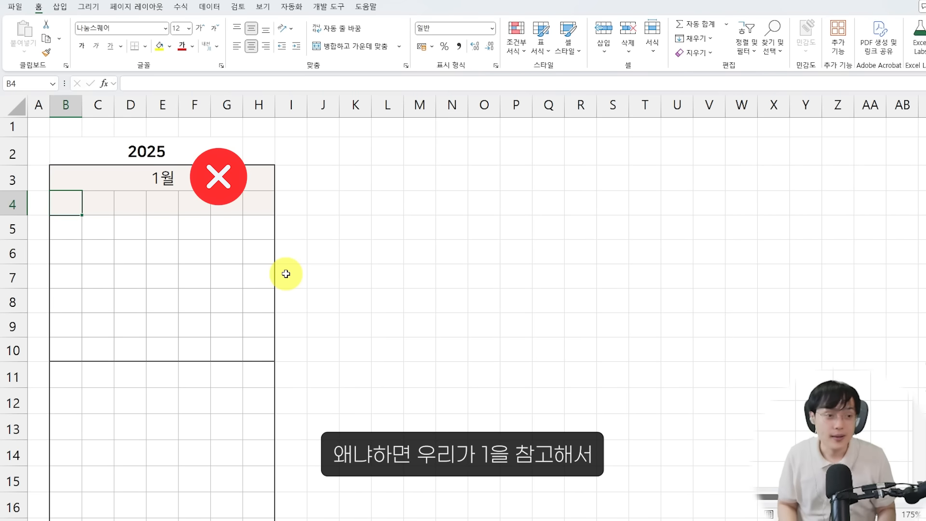
# Enter 1 in cell B4 and in merged cell B3, and enter 1,2,3.. in J3
pyautogui.write('1')
pyautogui.press('Up')
pyautogui.write('1')
pyautogui.press('Right')
pyautogui.press('Right')
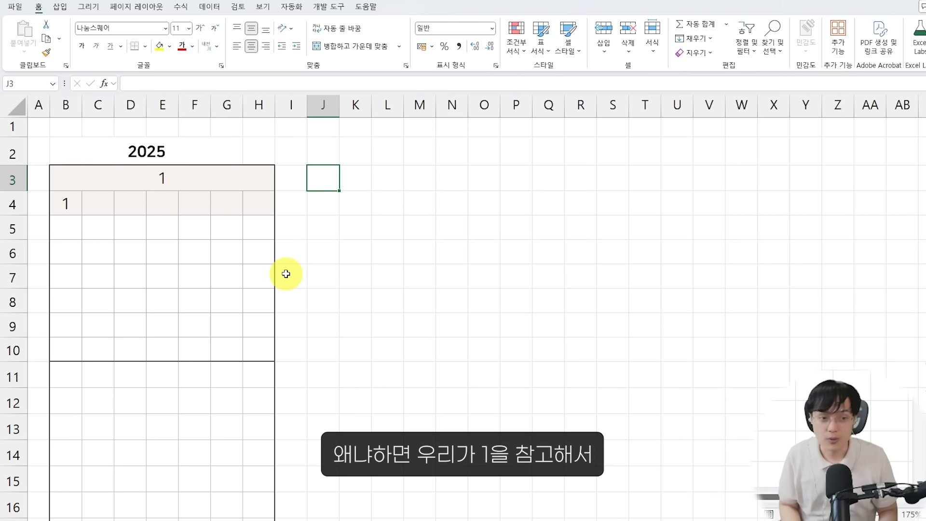
pyautogui.write('1,2,3')
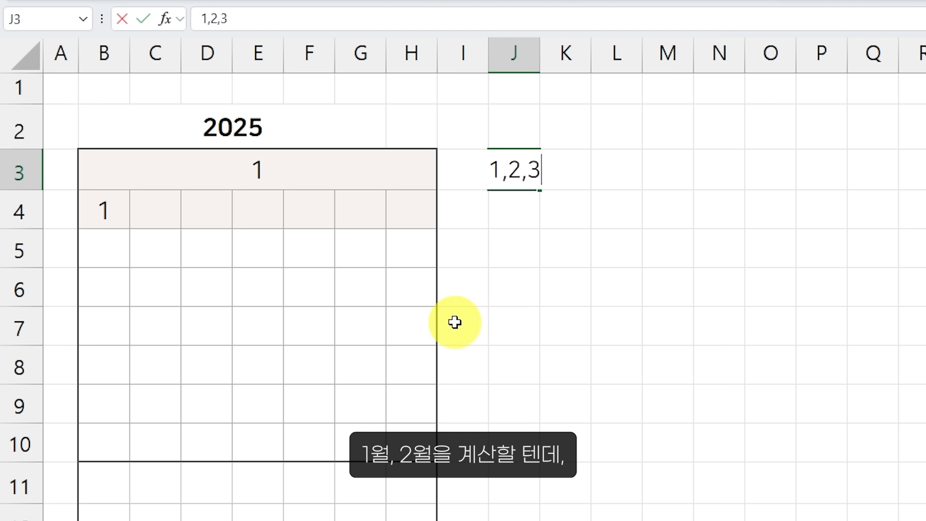
pyautogui.press('Return')
pyautogui.press('Up')
pyautogui.press('Left')
pyautogui.press('Left')
pyautogui.write('1월')
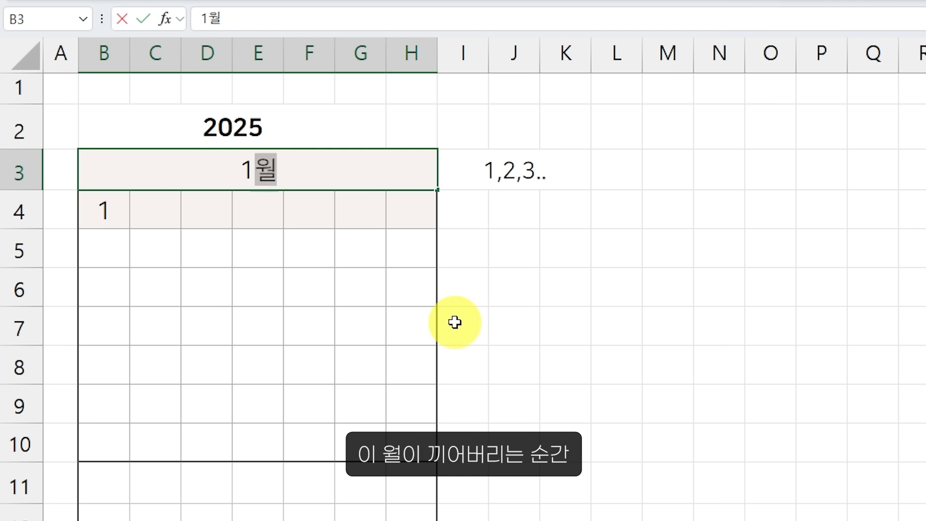
pyautogui.hotkey('ctrl', '2')
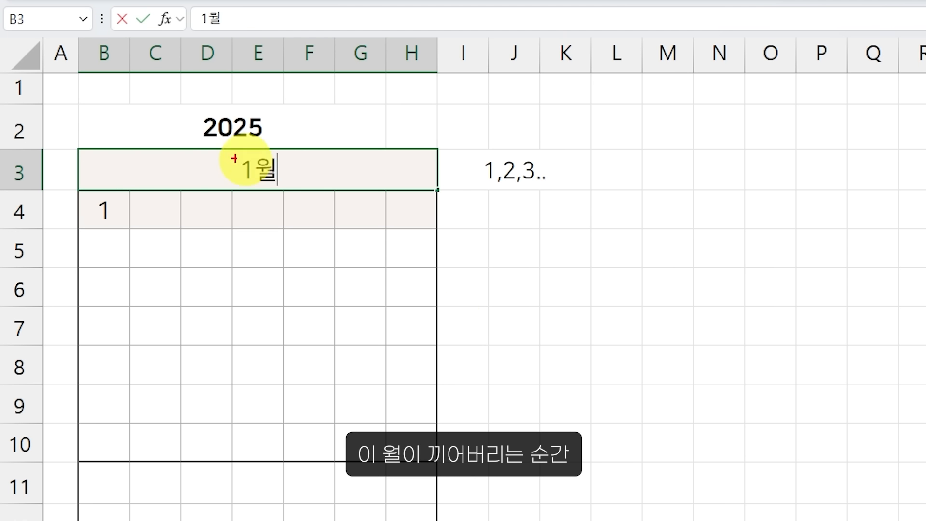
pyautogui.moveTo(251, 150); pyautogui.dragTo(285, 189)
pyautogui.moveTo(222, 151); pyautogui.dragTo(310, 204)
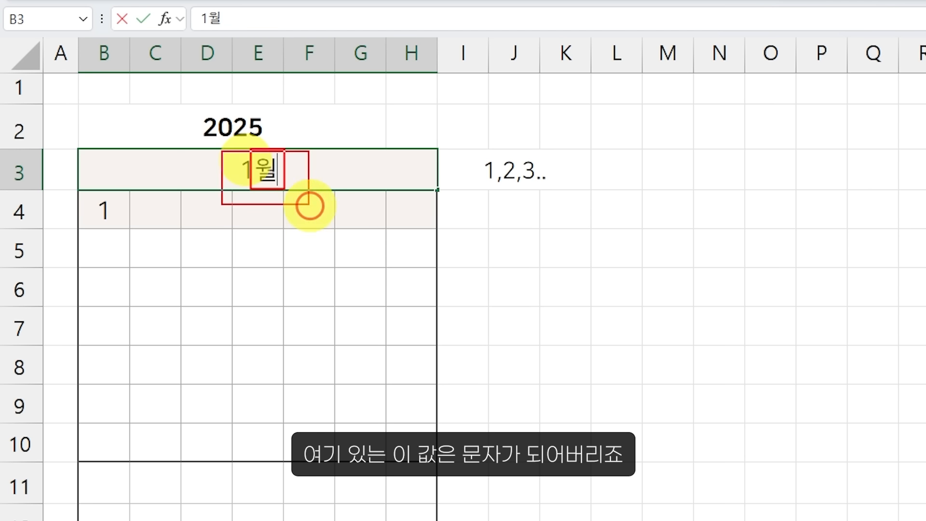
pyautogui.moveTo(360, 129)
pyautogui.mouseDown()
pyautogui.moveTo(347, 137)
pyautogui.moveTo(375, 161)
pyautogui.moveTo(406, 139)
pyautogui.moveTo(434, 150)
pyautogui.mouseUp()
pyautogui.press('Escape')
pyautogui.press('Escape')
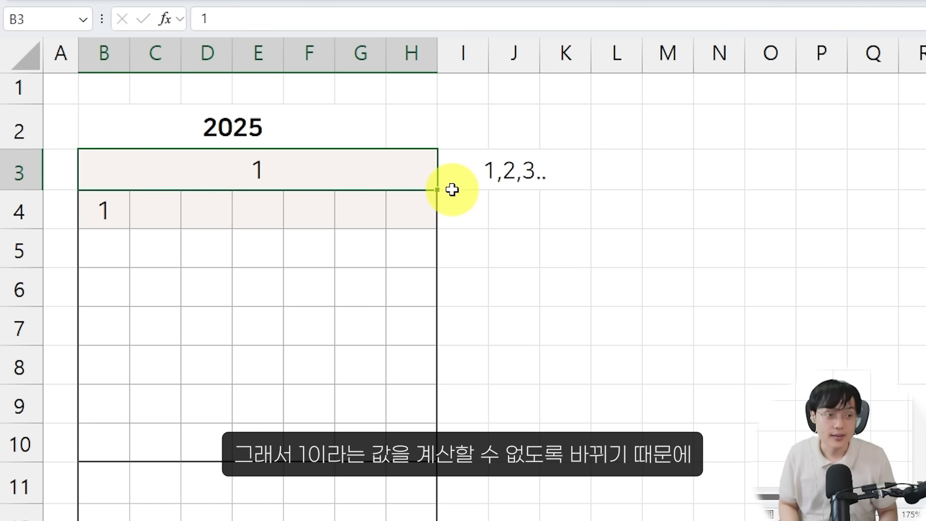
# Clear the 1 from cell B4 below the month cell
pyautogui.press('Return')
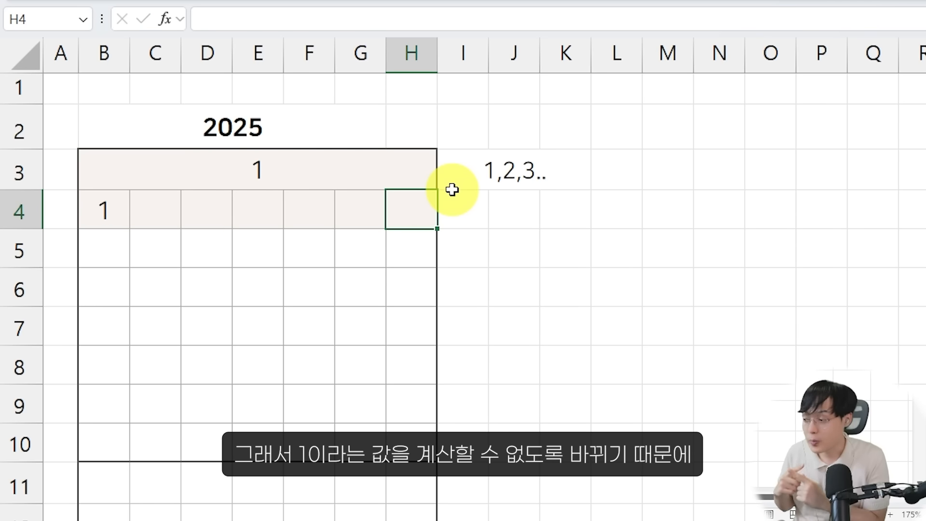
pyautogui.press('Up')
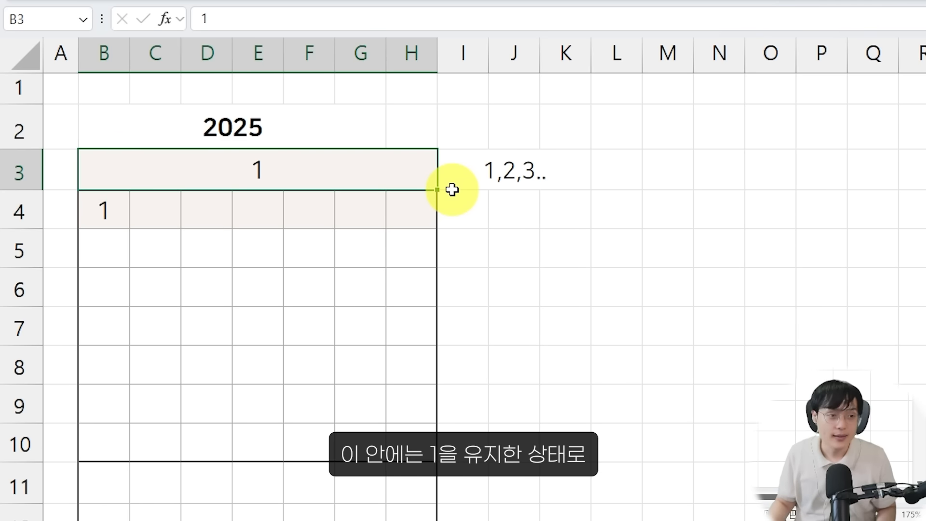
pyautogui.scroll(3, 432, 203)
pyautogui.scroll(1, 433, 202)
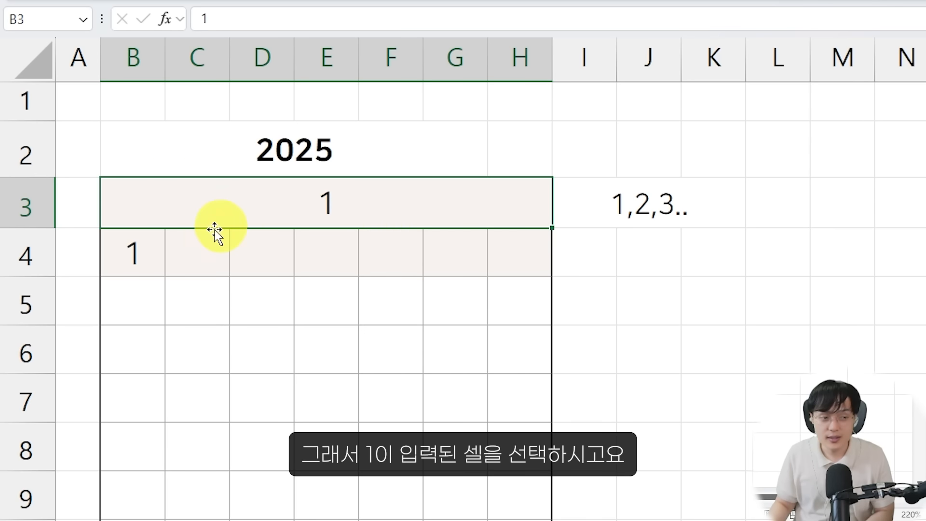
pyautogui.click(157, 252)
pyautogui.press('Delete')
# Apply the custom number format 0월 to the month in merged cell B3
pyautogui.click(225, 214)
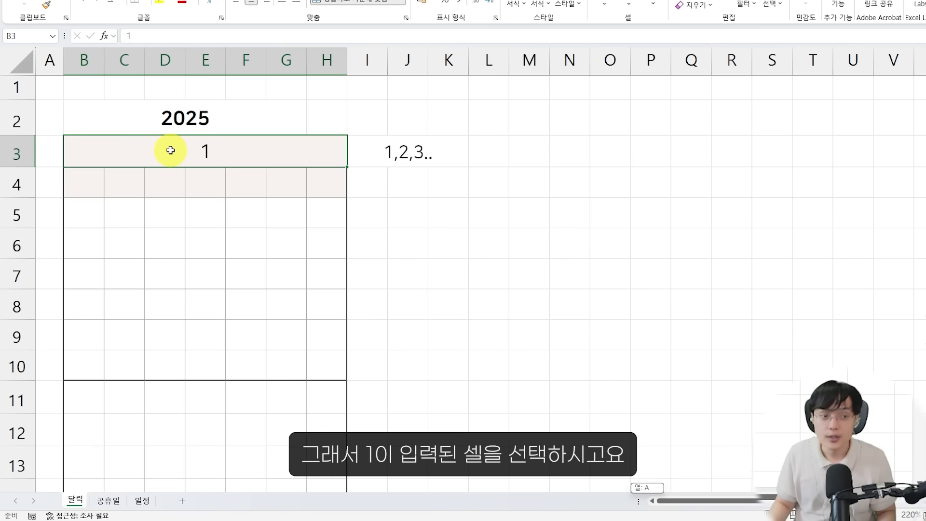
pyautogui.rightClick(270, 201)
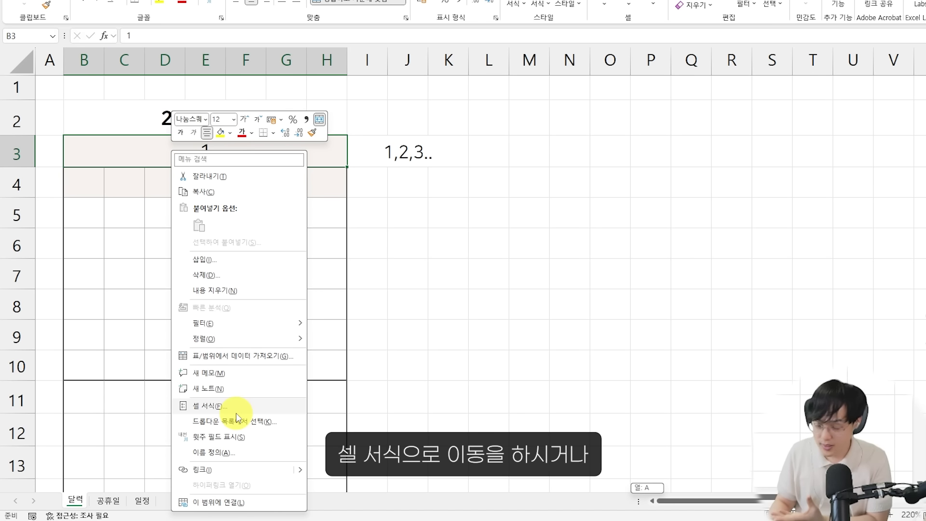
pyautogui.press('Escape')
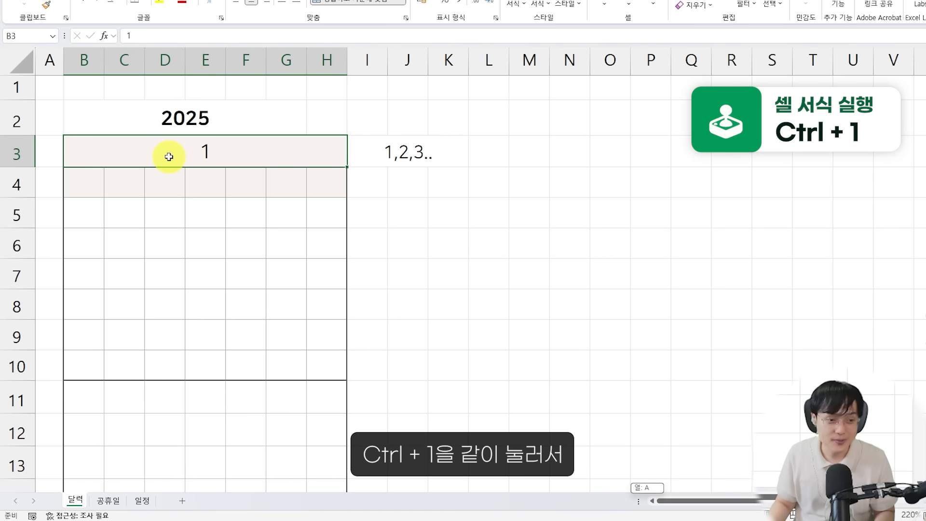
pyautogui.hotkey('ctrl', '1')
pyautogui.moveTo(174, 1); pyautogui.dragTo(314, 30)
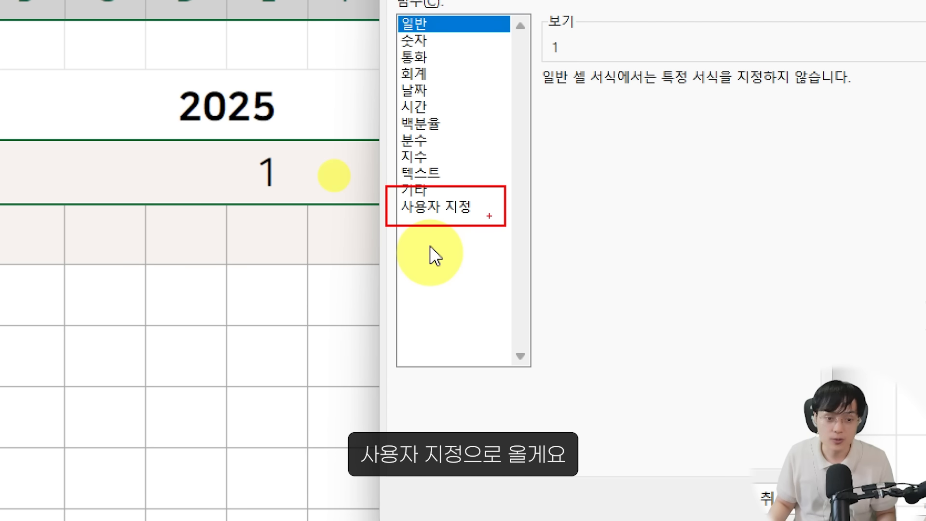
pyautogui.click(434, 212)
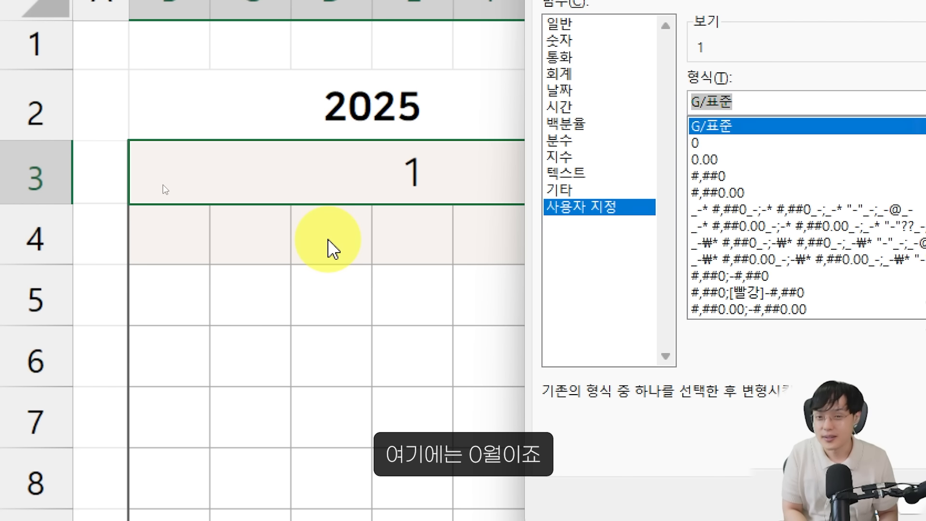
pyautogui.write('0ㅇ')
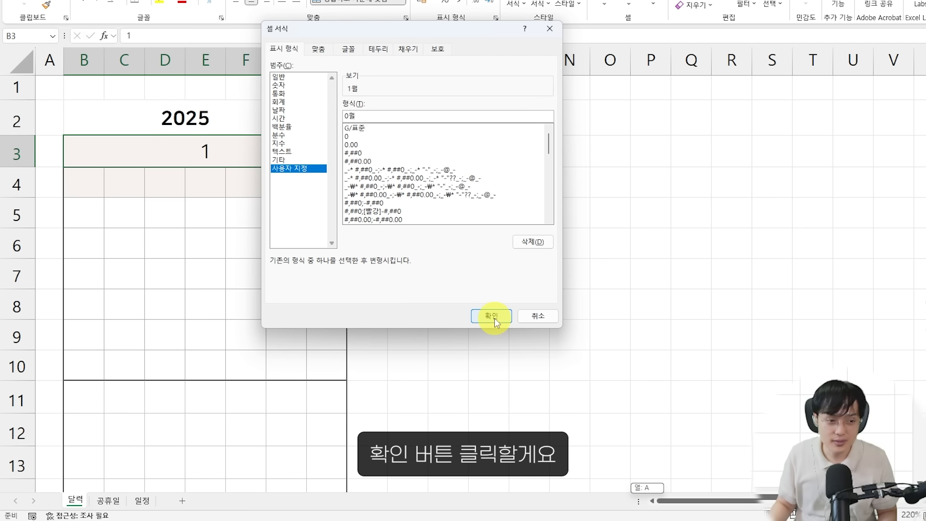
pyautogui.click(493, 317)
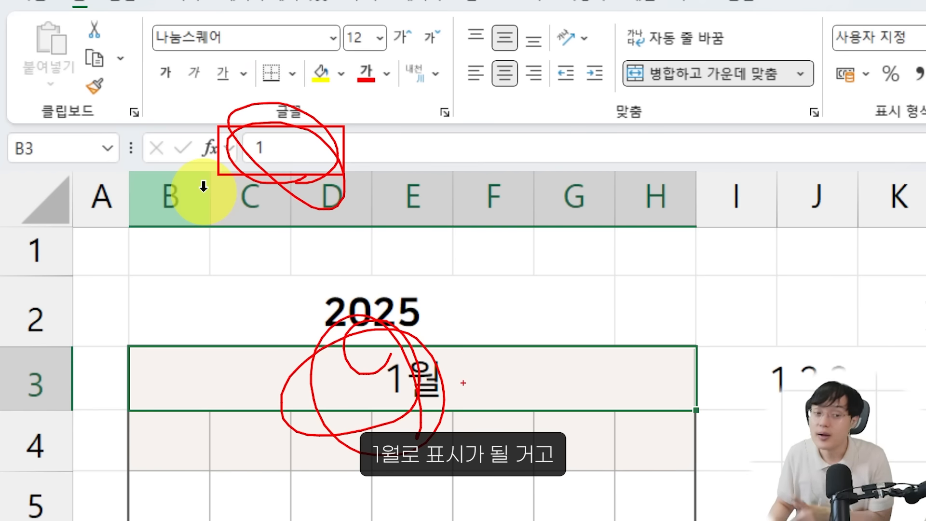
# Apply the custom number format 0년 to the year in merged cell B2
pyautogui.click(456, 340)
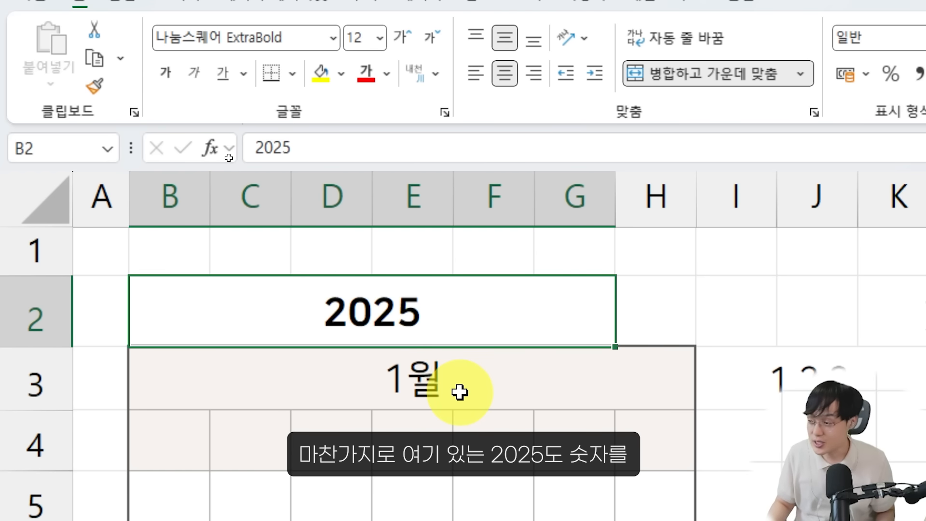
pyautogui.hotkey('ctrl', '1')
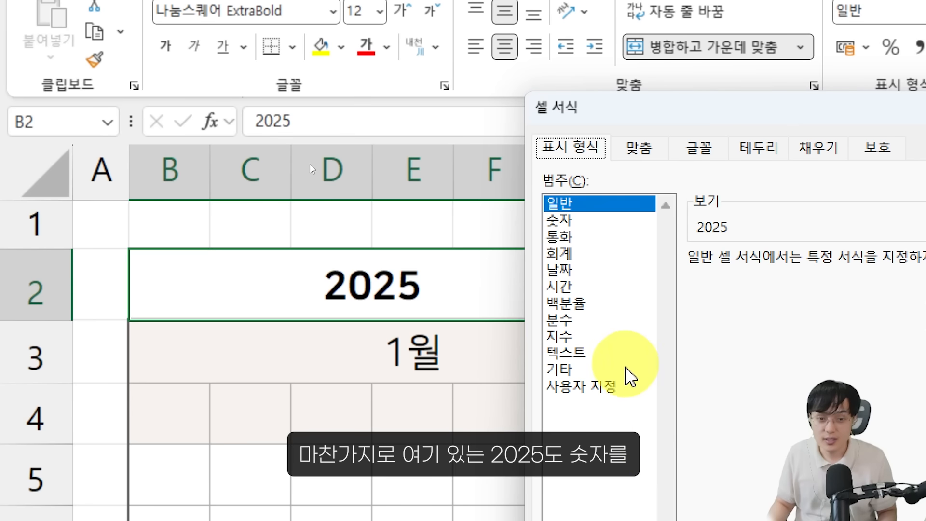
pyautogui.click(620, 420)
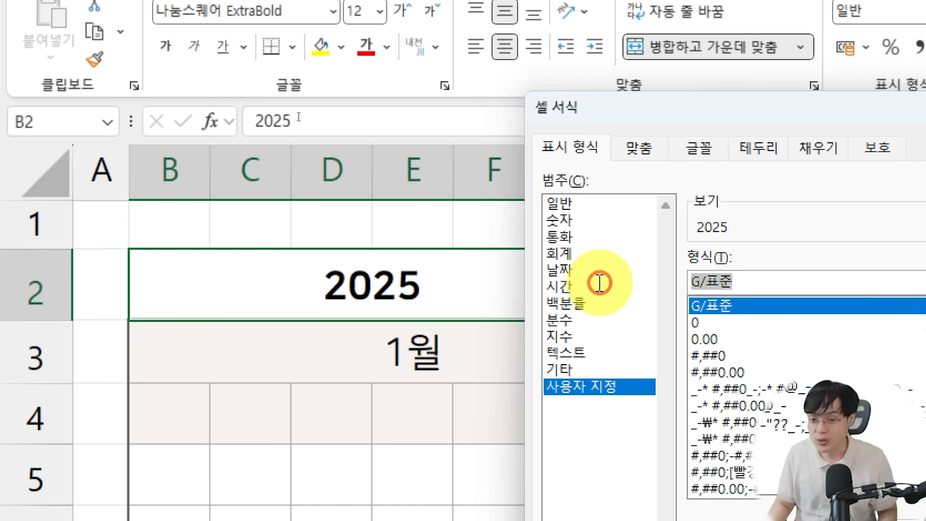
pyautogui.write('0')
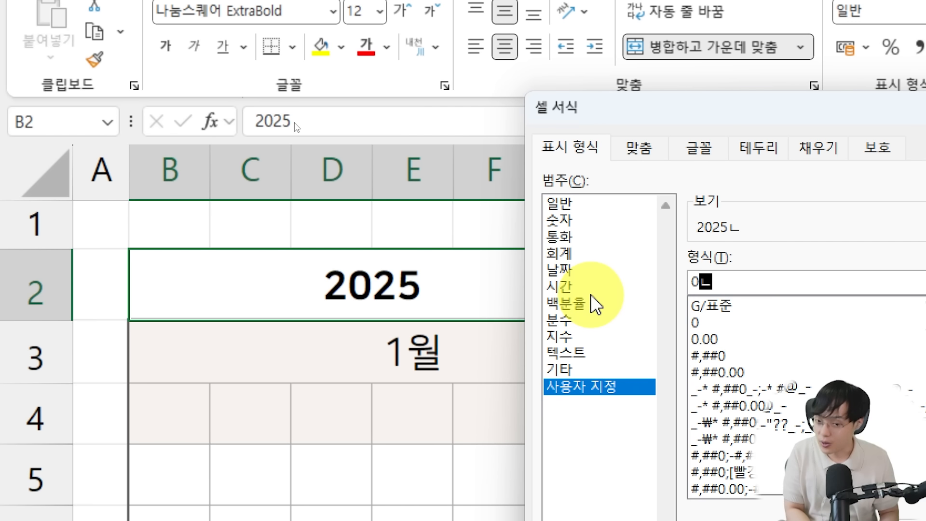
pyautogui.write('년')
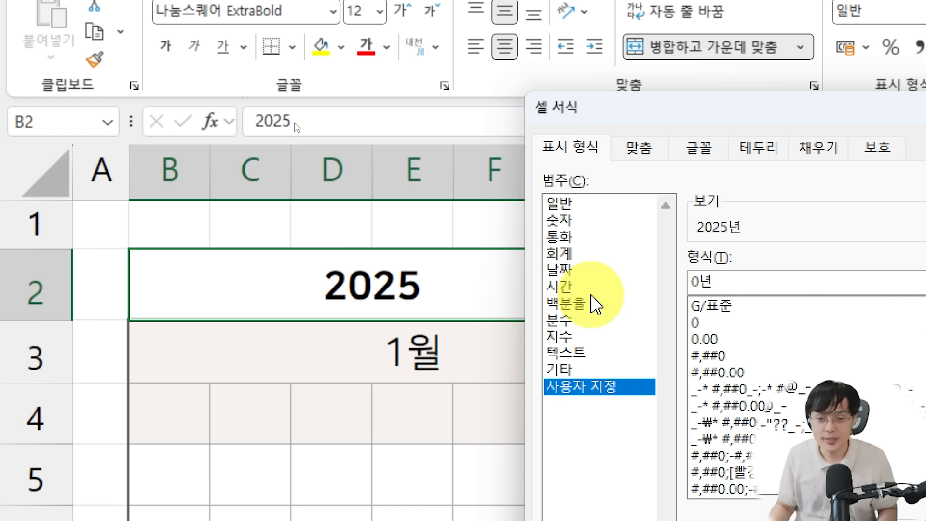
pyautogui.click(925, 520)
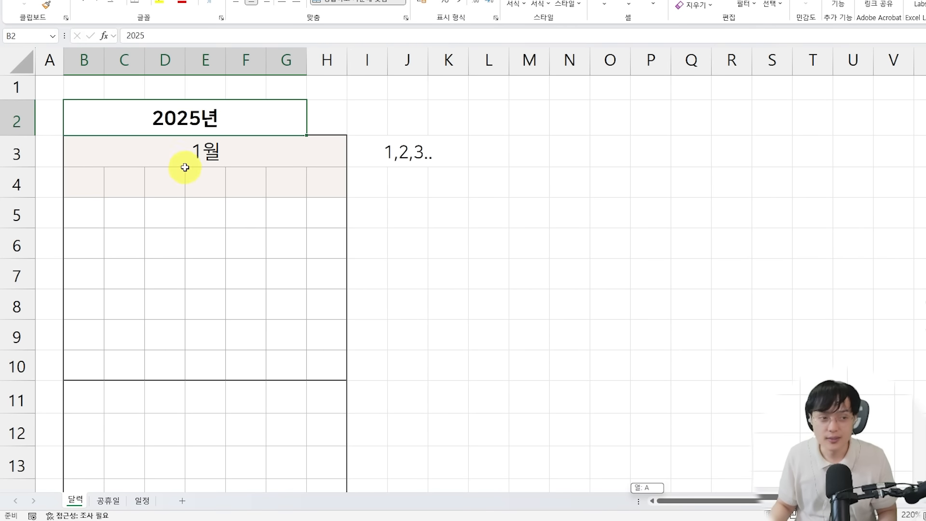
# Try 2026 as the year in the formatted cell B2, and set it back to 2025
pyautogui.doubleClick(208, 131)
pyautogui.press('BackSpace')
pyautogui.write('6')
pyautogui.press('Return')
pyautogui.click(208, 134)
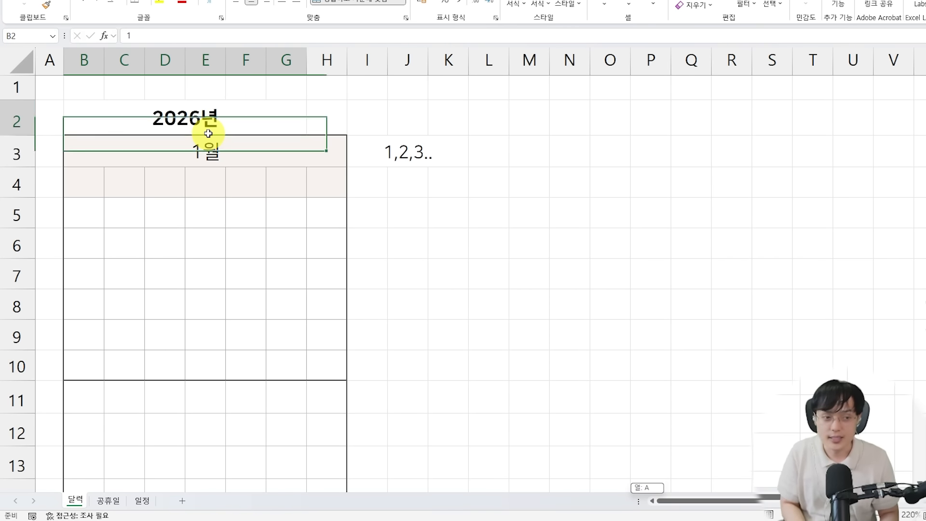
pyautogui.write('2025')
pyautogui.press('Return')
# Set the month in merged cell B3 to 2
pyautogui.press('F2')
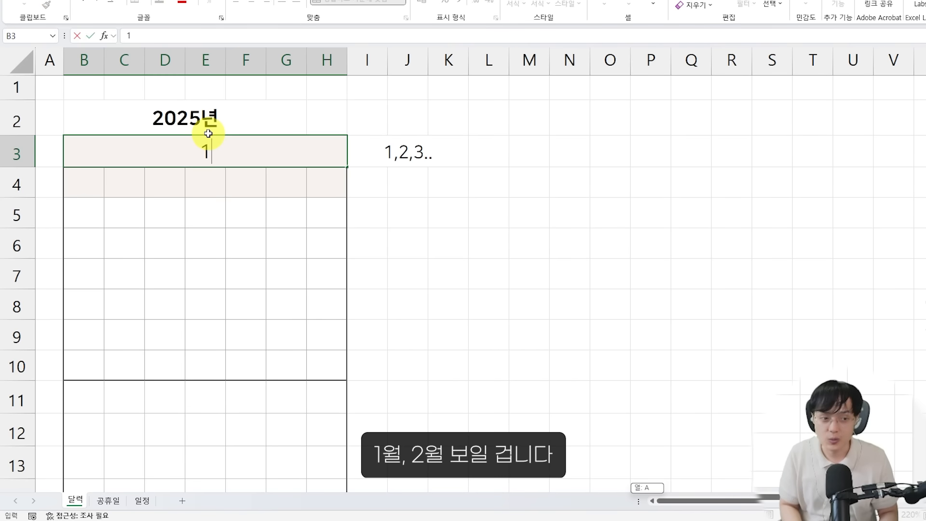
pyautogui.press('BackSpace')
pyautogui.write('2')
pyautogui.press('Return')
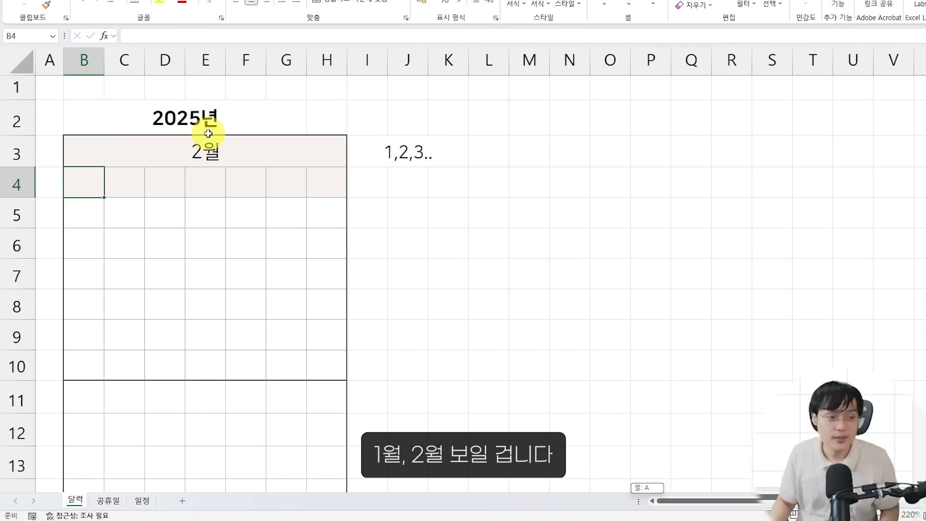
# Enter the weekday headers 일, 월 and 화 in cells B4, C4 and D4
pyautogui.scroll(1, 206, 213)
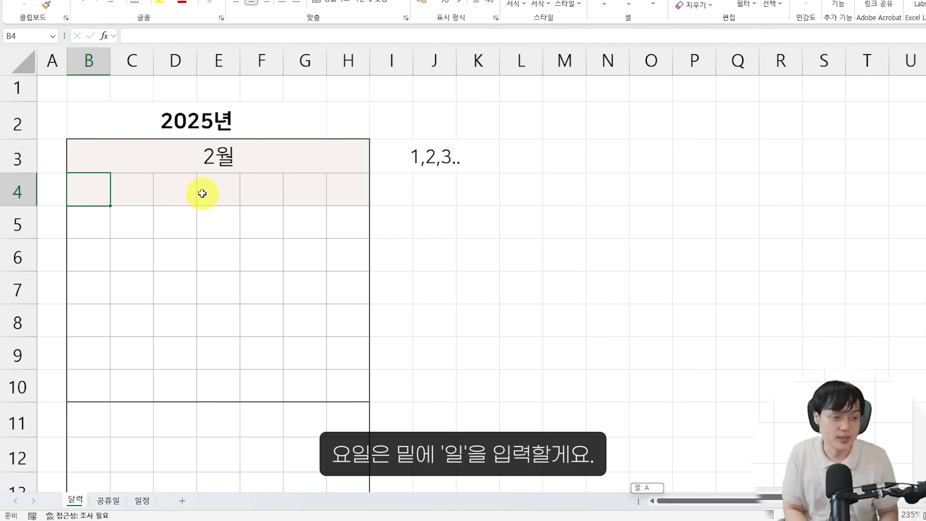
pyautogui.write('ㅇㅣㄹ')
pyautogui.press('Escape')
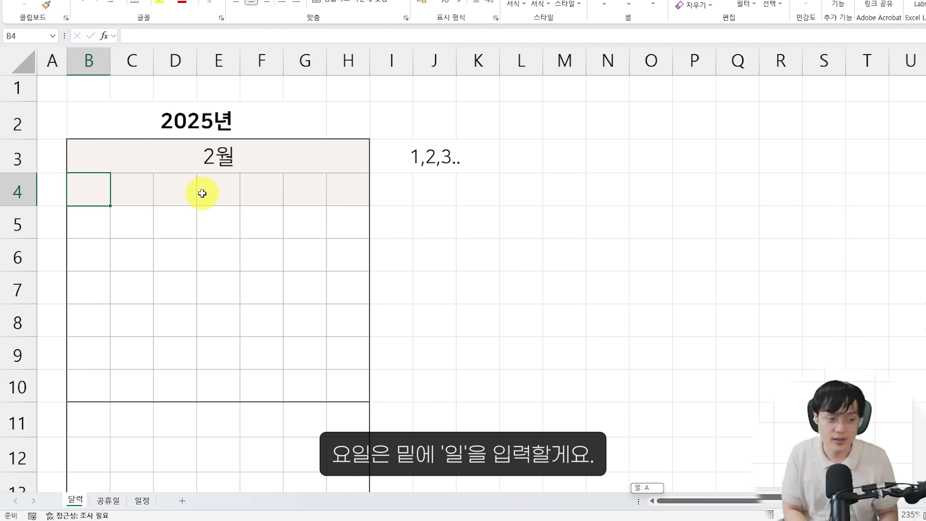
pyautogui.write('일')
pyautogui.press('Return')
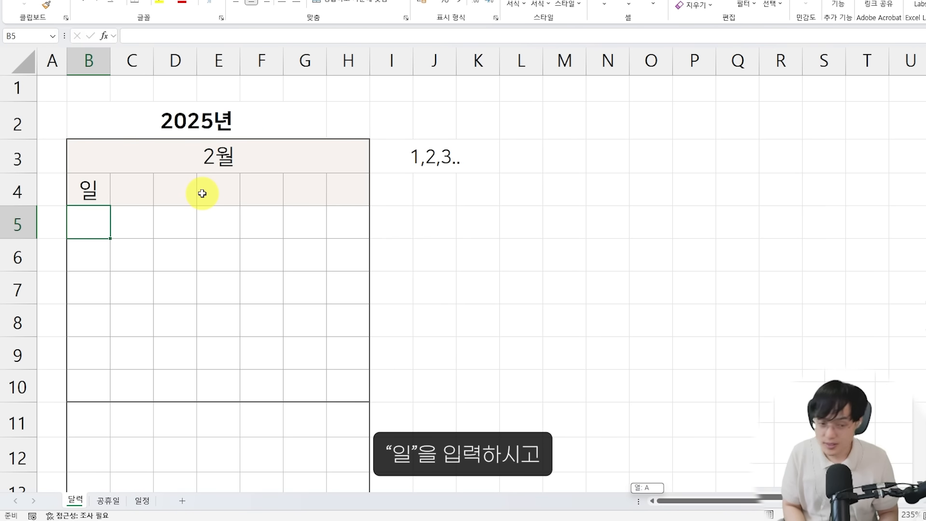
pyautogui.press('Up')
pyautogui.press('Right')
pyautogui.write('워')
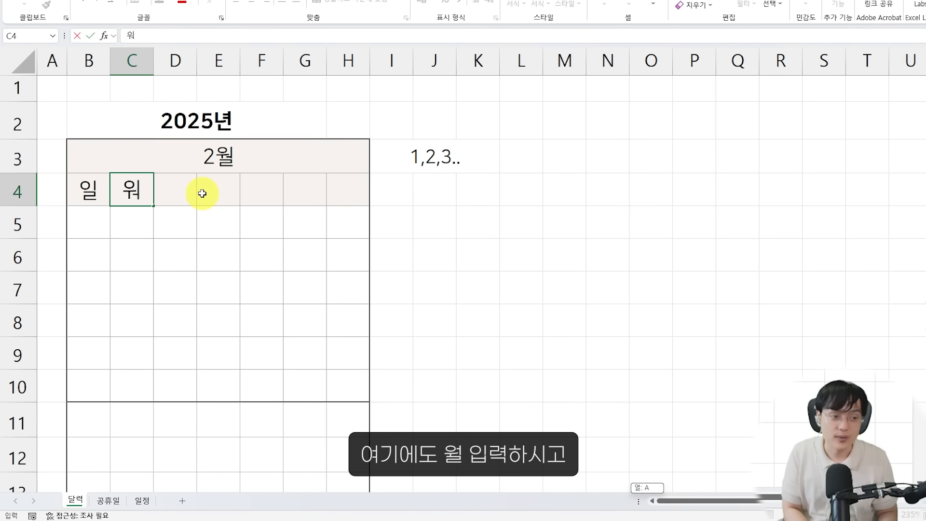
pyautogui.write('ㄹ')
pyautogui.press('Right')
pyautogui.write('화')
pyautogui.press('Right')
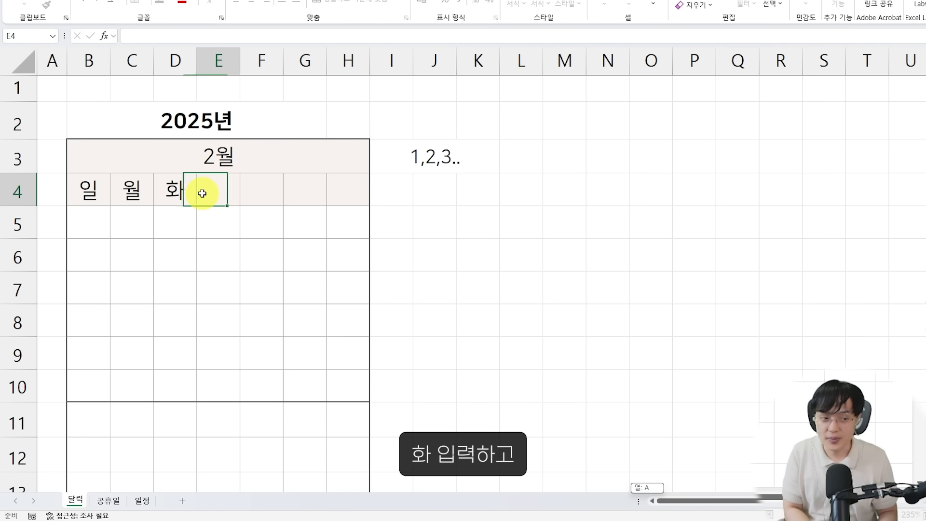
pyautogui.write('ㅅㅜ')
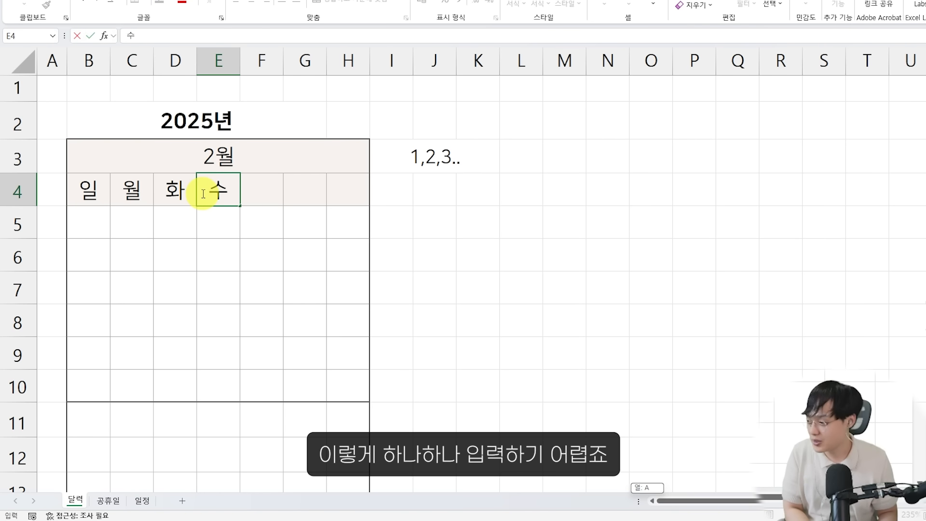
pyautogui.press('BackSpace')
pyautogui.press('BackSpace')
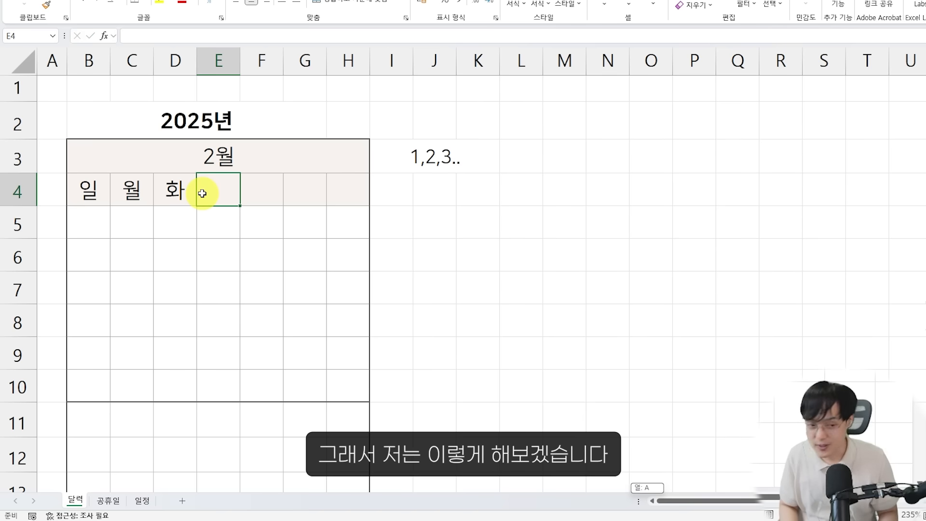
pyautogui.press('Left')
pyautogui.press('Left')
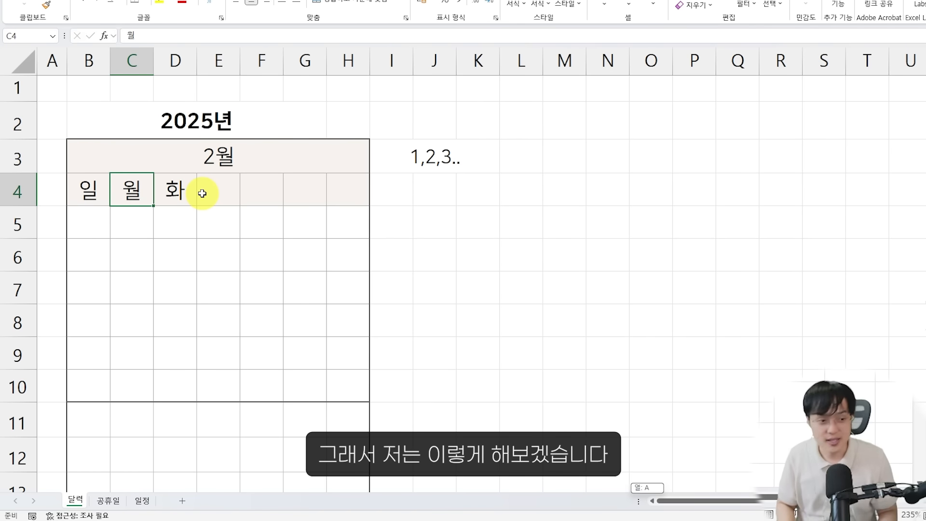
# Clear the weekday headers 화 and 월 from cells D4 and C4, keeping only 일 in B4
pyautogui.click(193, 190)
pyautogui.press('Delete')
pyautogui.click(128, 190)
pyautogui.press('Delete')
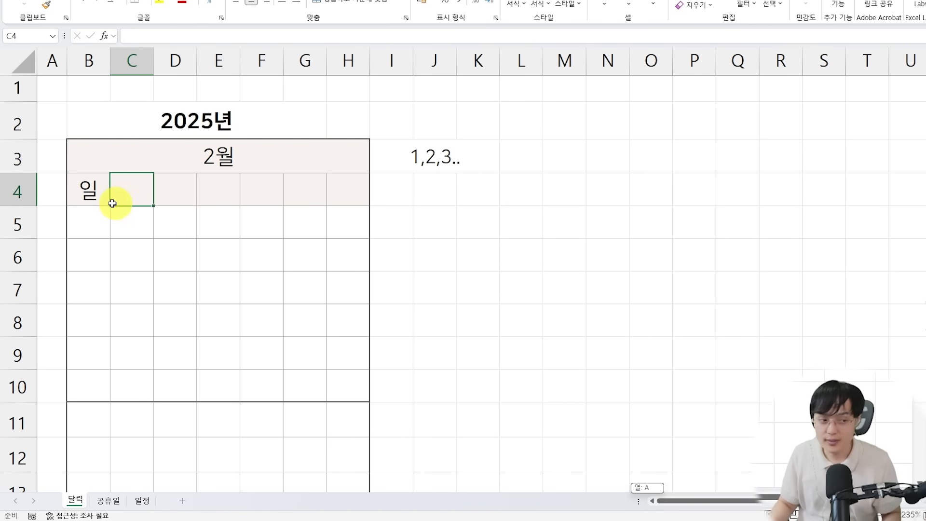
# AutoFill the weekday series from 일 in B4 across to 토 in H4, using the fill without formatting option
pyautogui.click(100, 194)
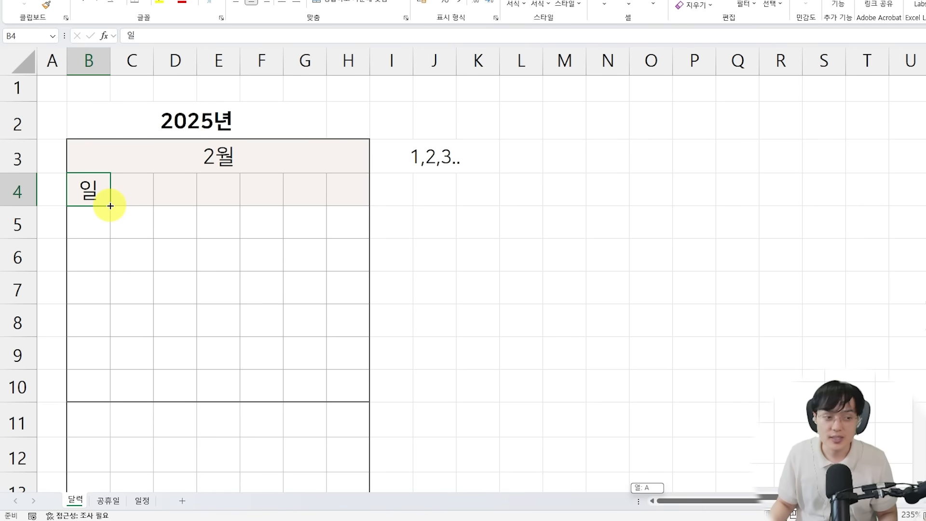
pyautogui.moveTo(111, 206); pyautogui.dragTo(189, 209)
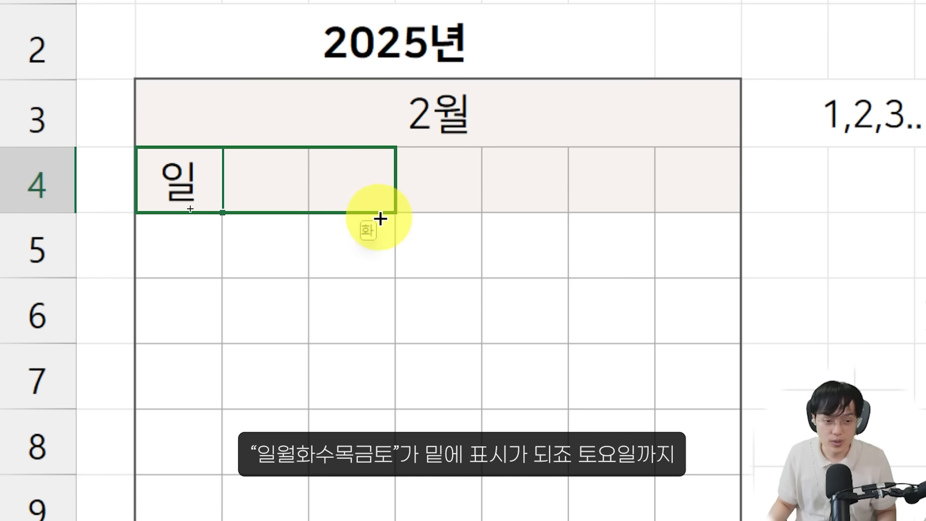
pyautogui.moveTo(380, 219); pyautogui.dragTo(748, 221)
pyautogui.click(668, 284)
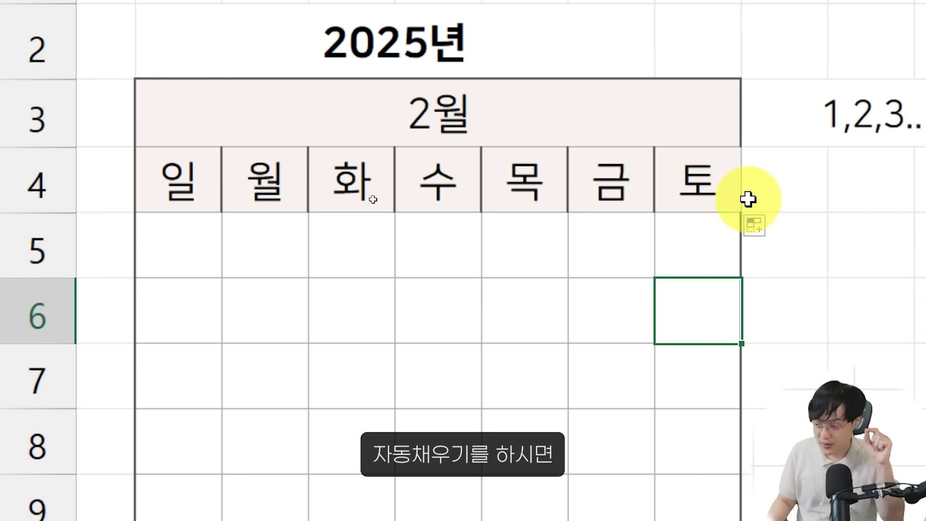
pyautogui.click(773, 231)
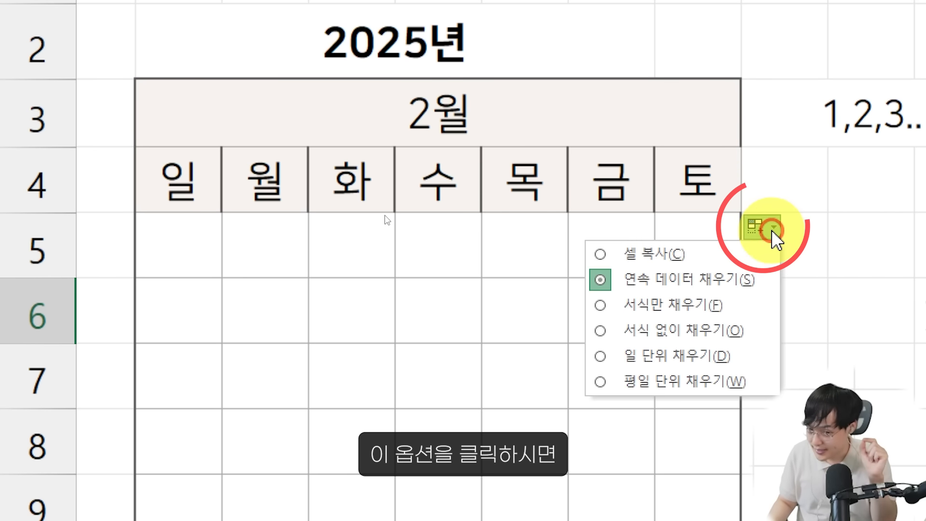
pyautogui.click(709, 340)
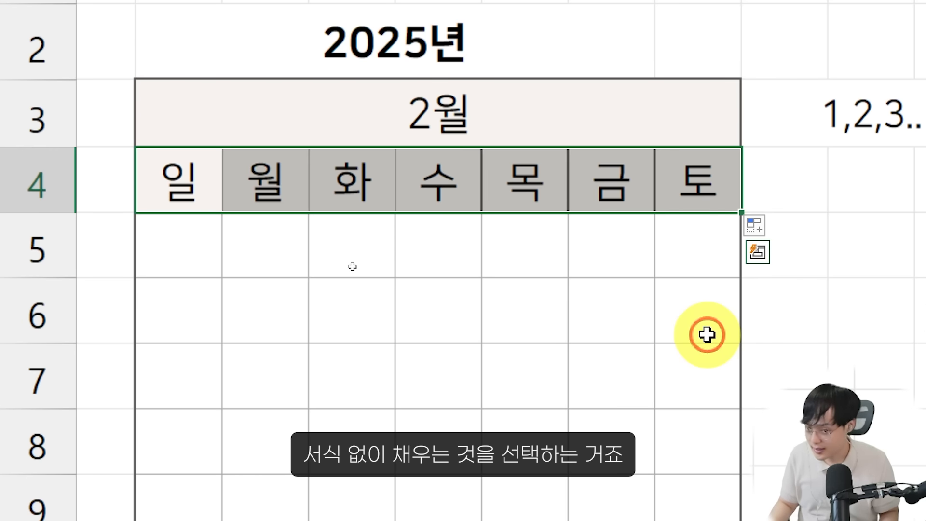
pyautogui.click(618, 313)
pyautogui.click(160, 174)
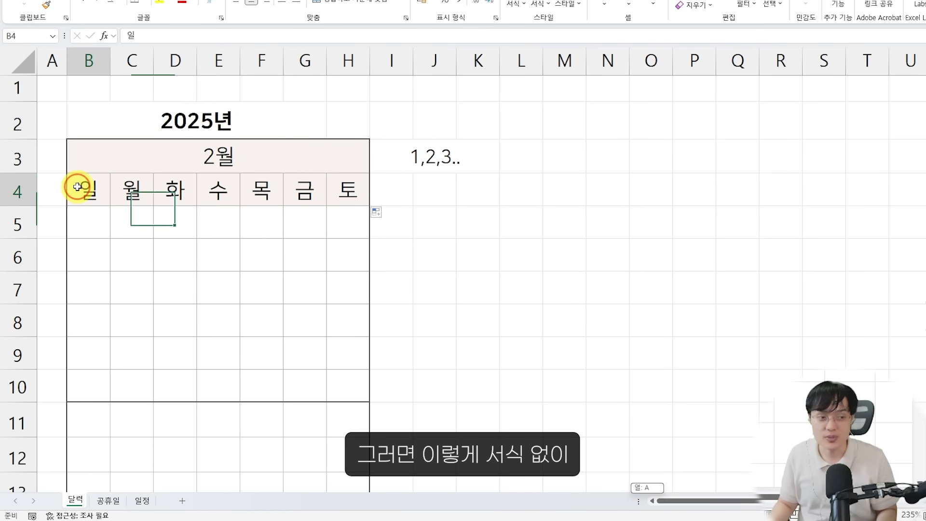
pyautogui.click(267, 177)
pyautogui.click(378, 187)
pyautogui.click(218, 191)
pyautogui.click(256, 192)
pyautogui.click(304, 191)
pyautogui.click(348, 188)
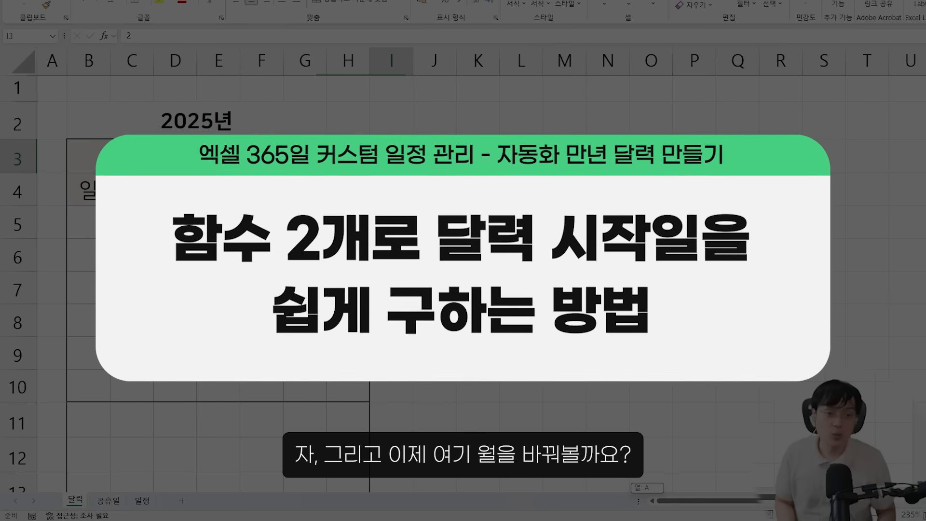
# Set the month in merged cell B3 to 8
pyautogui.click(434, 157)
pyautogui.click(304, 162)
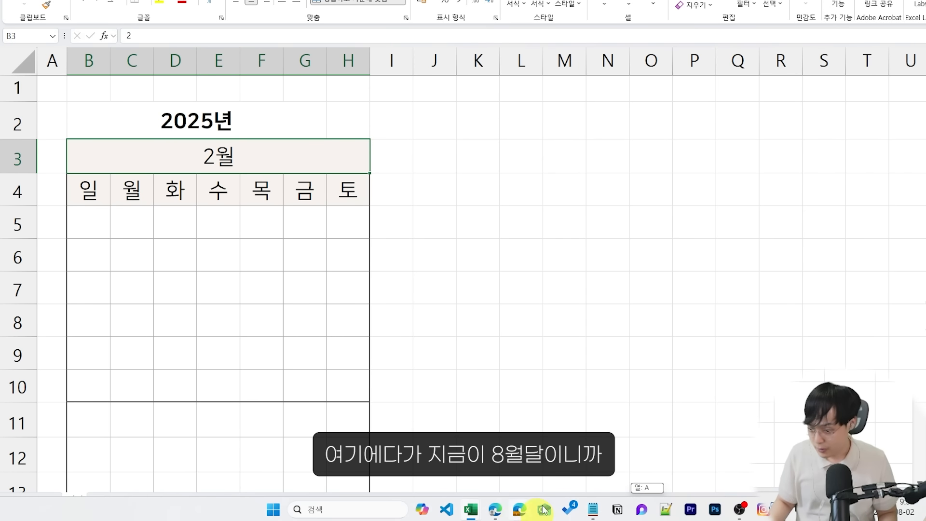
pyautogui.click(234, 319)
pyautogui.click(221, 161)
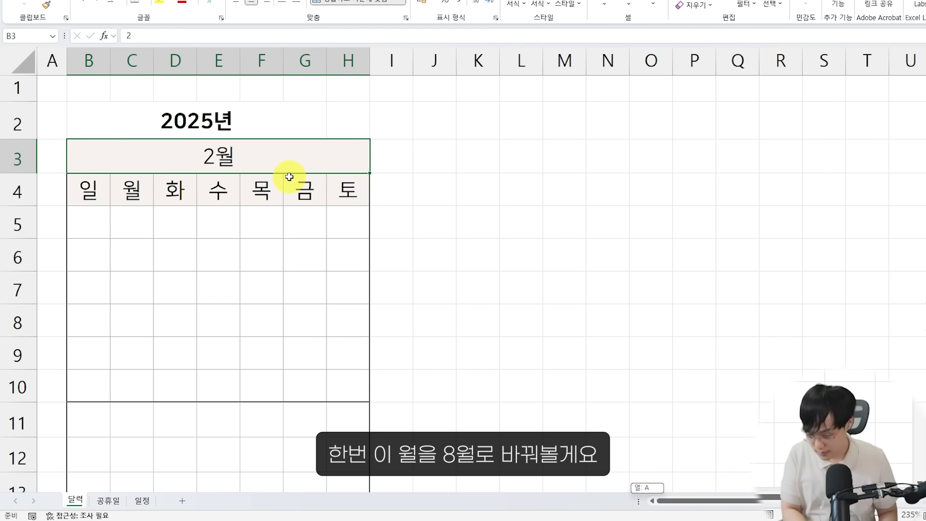
pyautogui.write('8')
pyautogui.press('Return')
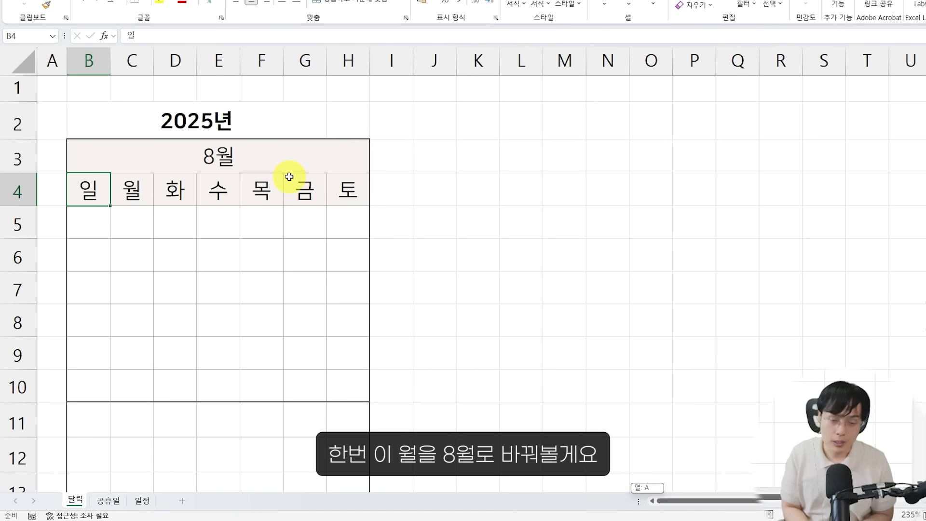
pyautogui.scroll(1, 289, 177)
pyautogui.click(248, 170)
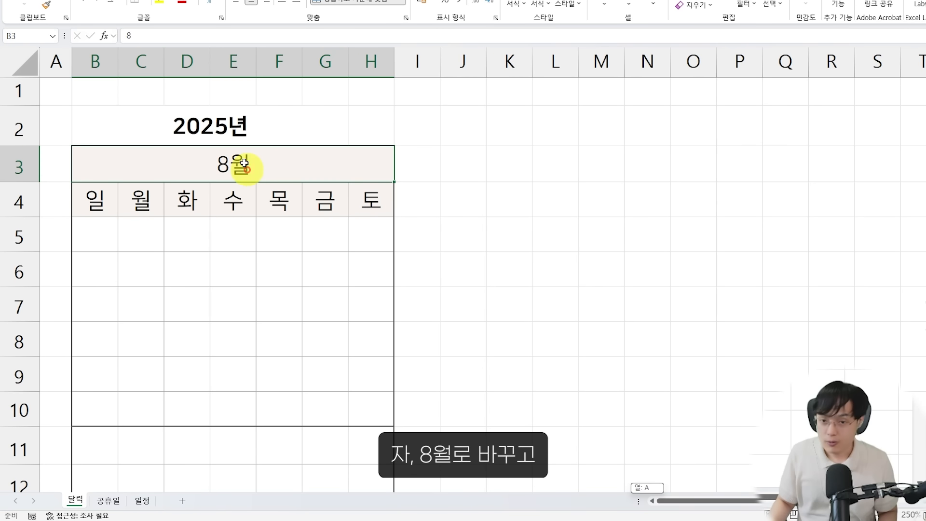
# Capture the Windows taskbar calendar for August 2025 and place the screenshot beside the calendar grid on the sheet
pyautogui.click(907, 509)
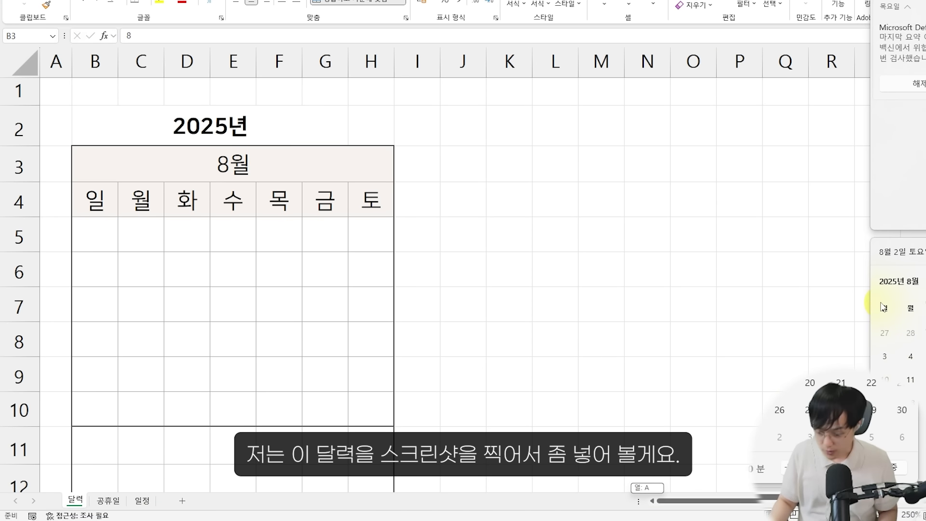
pyautogui.press('F1')
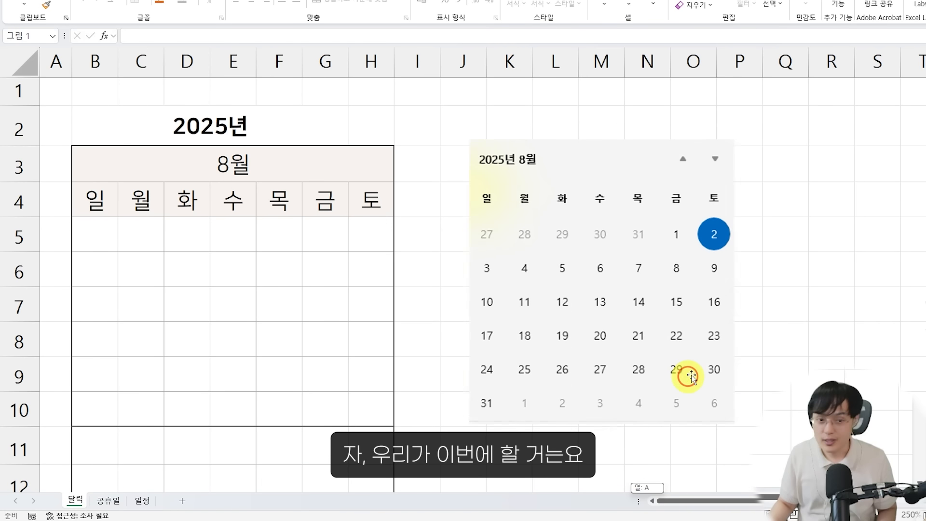
pyautogui.click(831, 355)
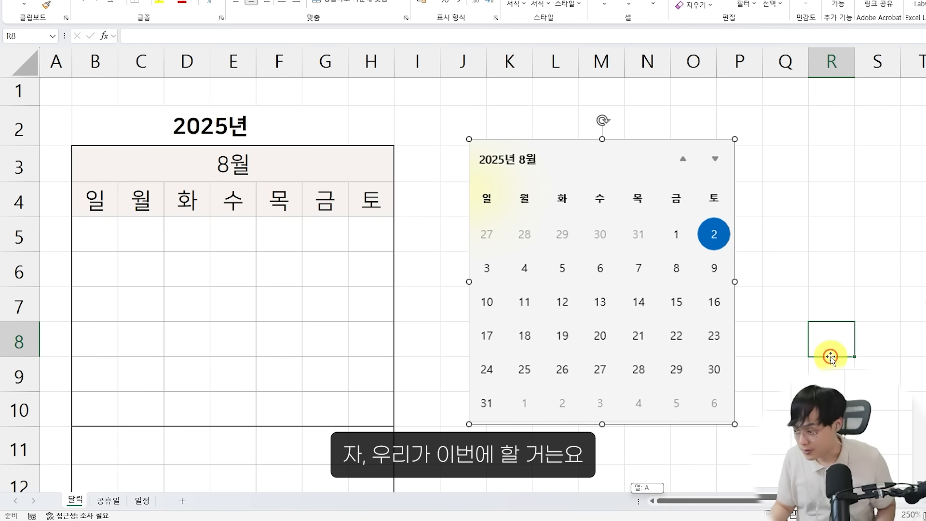
pyautogui.moveTo(150, 110); pyautogui.dragTo(289, 145)
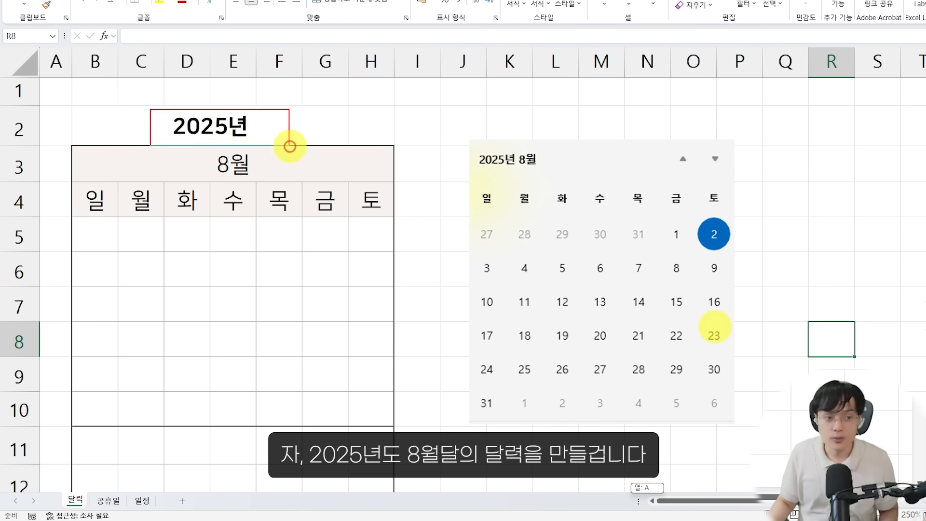
pyautogui.moveTo(209, 151)
pyautogui.mouseDown()
pyautogui.moveTo(278, 187)
pyautogui.moveTo(250, 230)
pyautogui.moveTo(294, 235)
pyautogui.mouseUp()
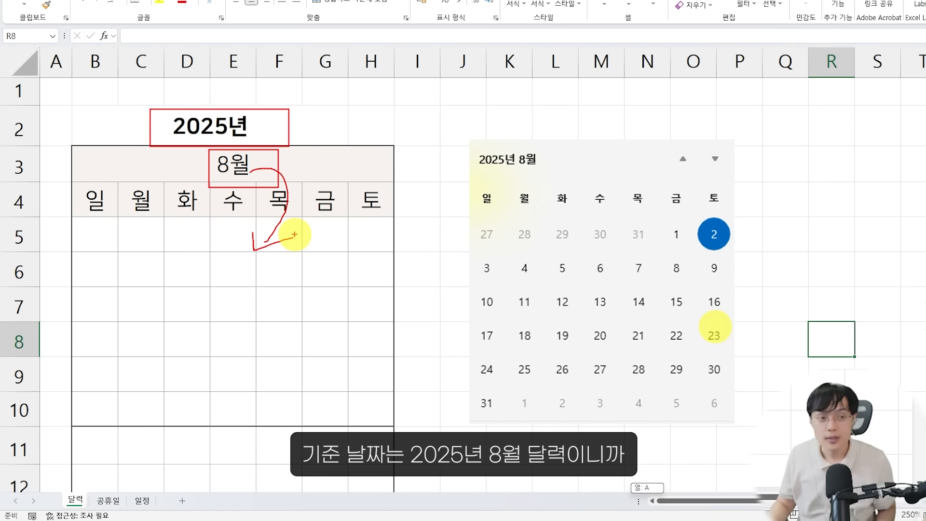
pyautogui.moveTo(157, 110); pyautogui.dragTo(289, 143)
pyautogui.moveTo(204, 146); pyautogui.dragTo(294, 186)
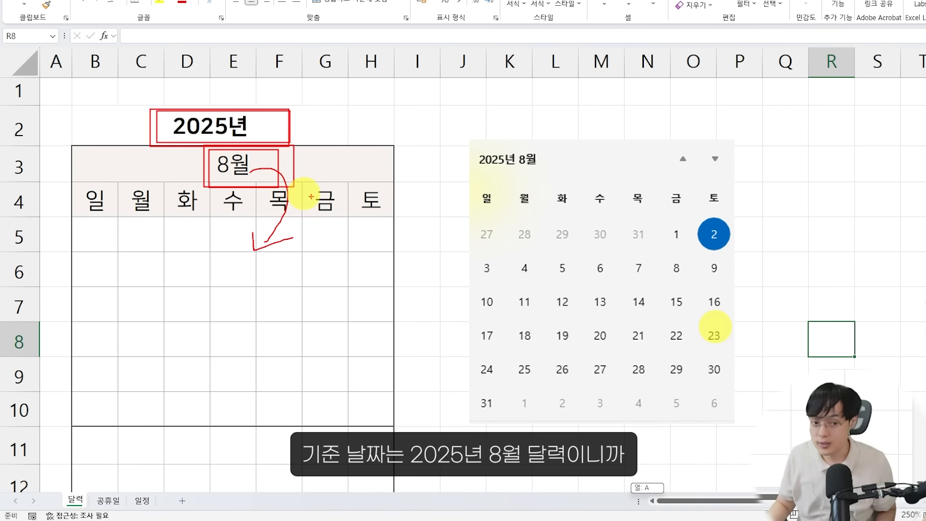
pyautogui.moveTo(304, 241)
pyautogui.mouseDown()
pyautogui.moveTo(343, 277)
pyautogui.moveTo(333, 291)
pyautogui.mouseUp()
pyautogui.moveTo(364, 251); pyautogui.dragTo(366, 277)
pyautogui.moveTo(364, 317)
pyautogui.mouseDown()
pyautogui.moveTo(292, 278)
pyautogui.moveTo(369, 309)
pyautogui.mouseUp()
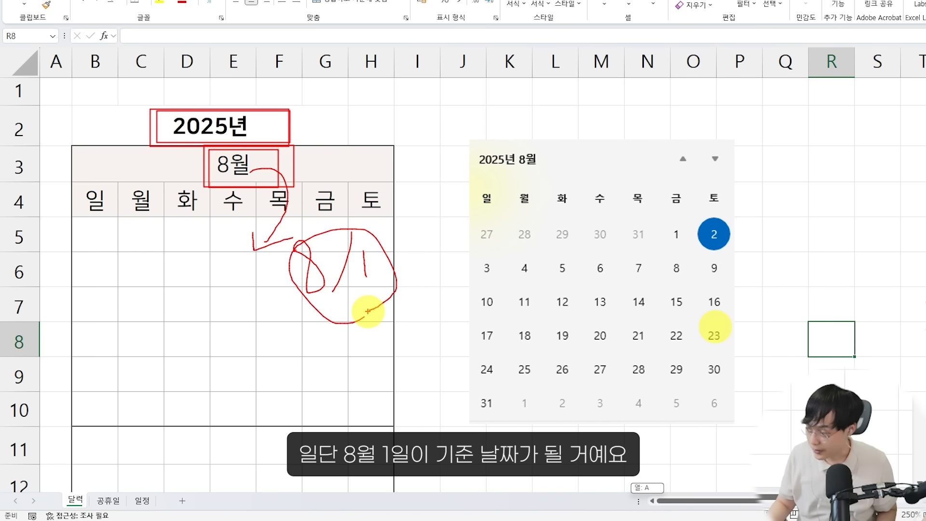
pyautogui.press('Escape')
# Enter the formula =DATE(B2,B3,1) in cell B5, below the 일 header, to build the first day of the month
pyautogui.click(104, 237)
pyautogui.scroll(1, 175, 283)
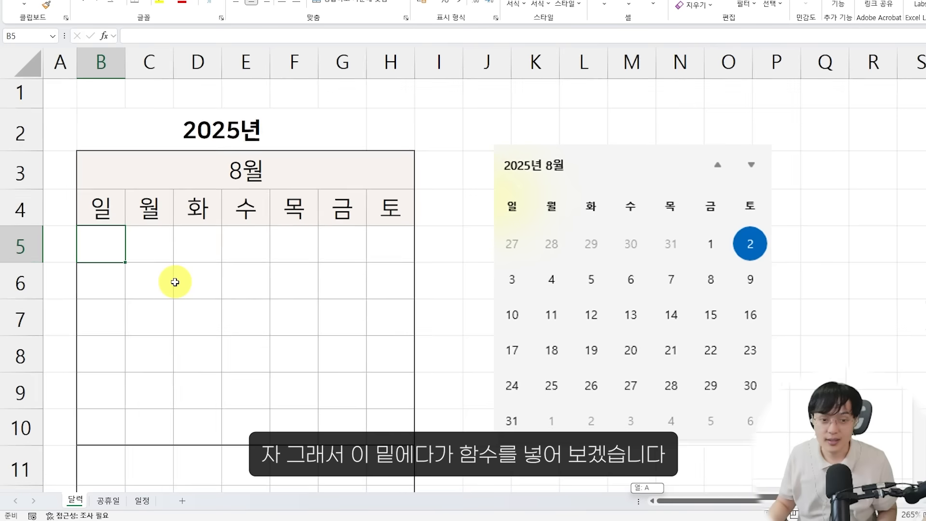
pyautogui.scroll(5, 175, 283)
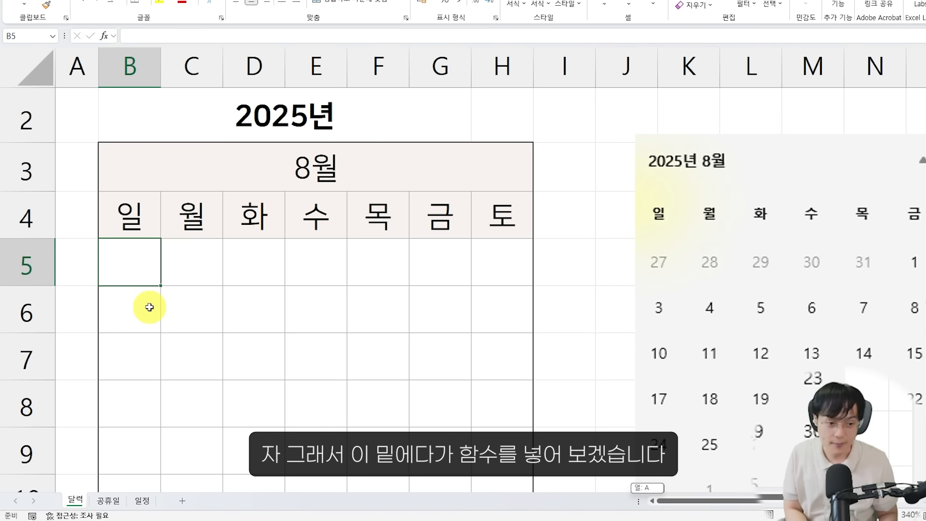
pyautogui.write('=ㅇ')
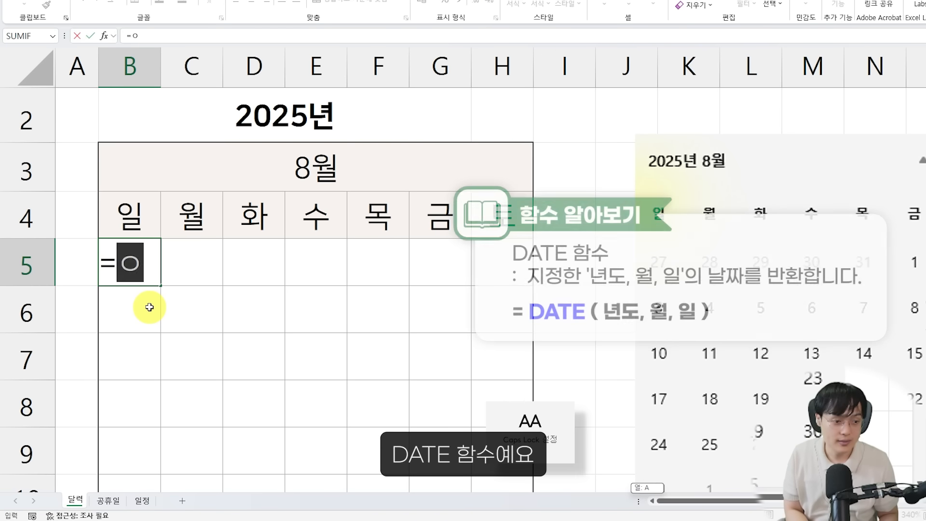
pyautogui.press('Hangul')
pyautogui.press('BackSpace')
pyautogui.write('DATE(')
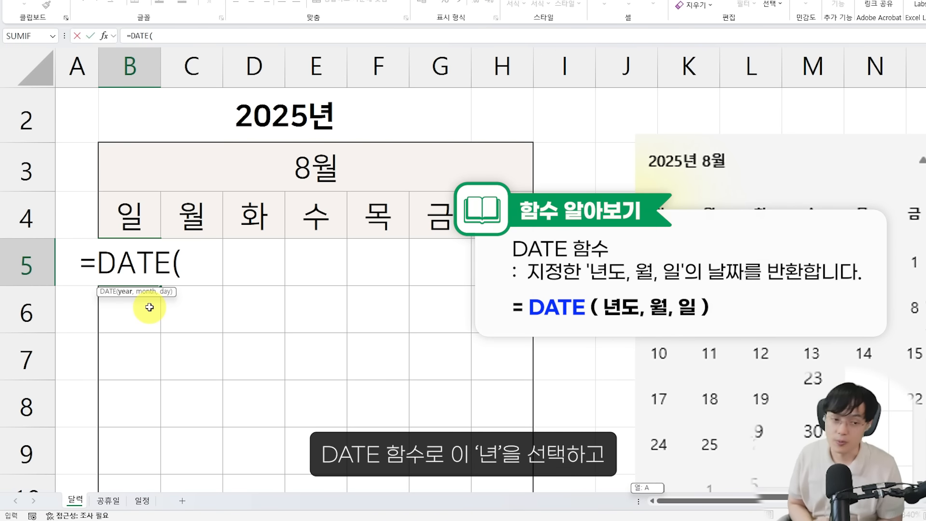
pyautogui.click(201, 120)
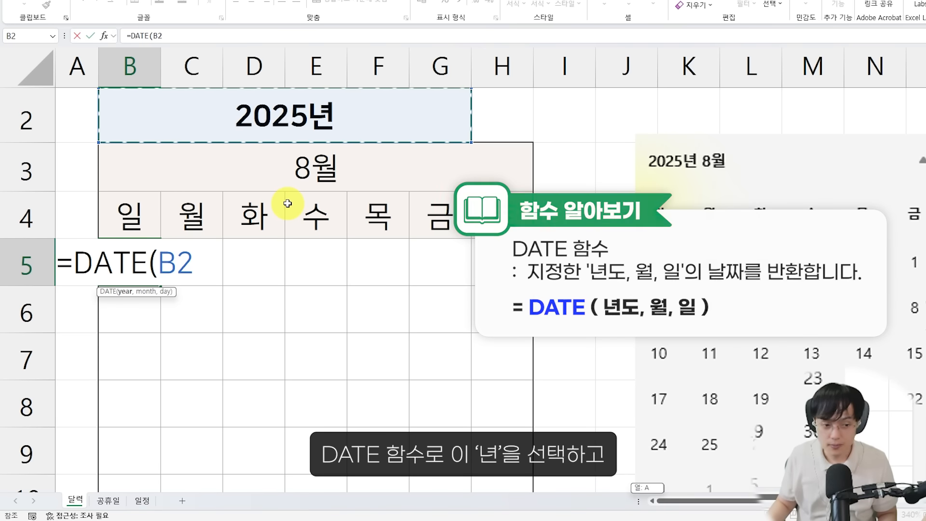
pyautogui.write(',')
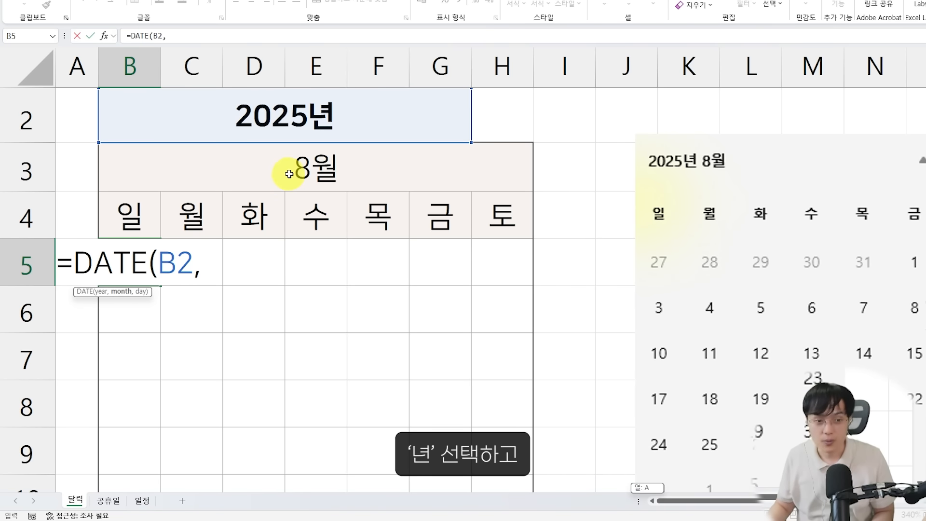
pyautogui.click(291, 167)
pyautogui.write(',')
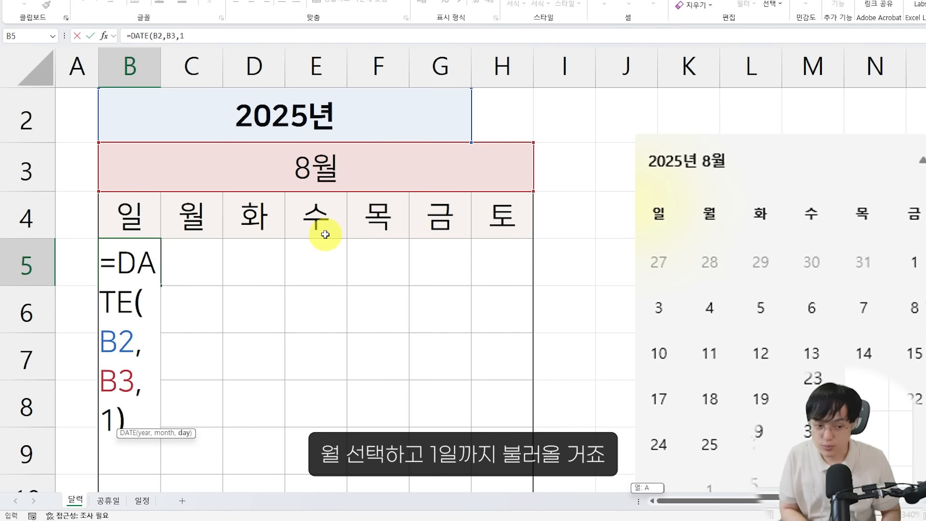
pyautogui.write('1)')
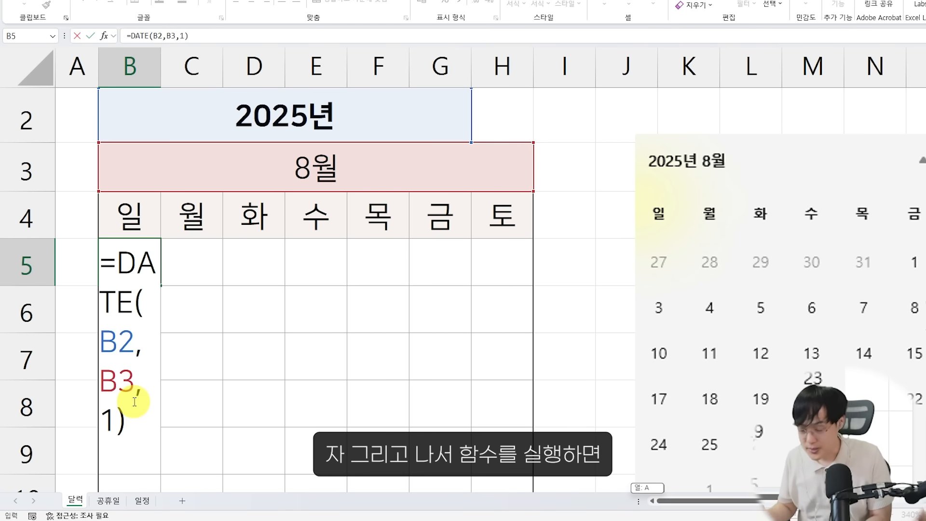
pyautogui.press('Return')
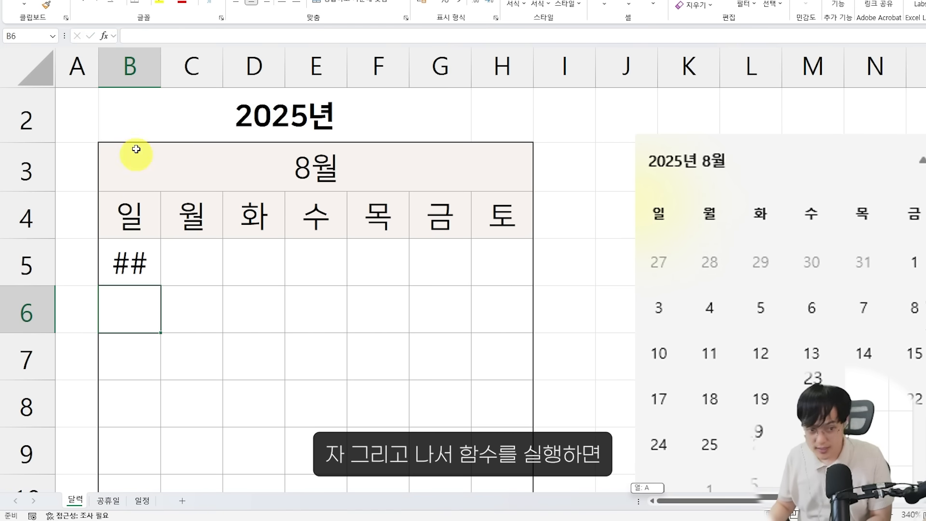
# Widen column B enough to show the full date in B5, and select that cell
pyautogui.moveTo(161, 77)
pyautogui.mouseDown()
pyautogui.moveTo(318, 71)
pyautogui.moveTo(163, 72)
pyautogui.mouseUp()
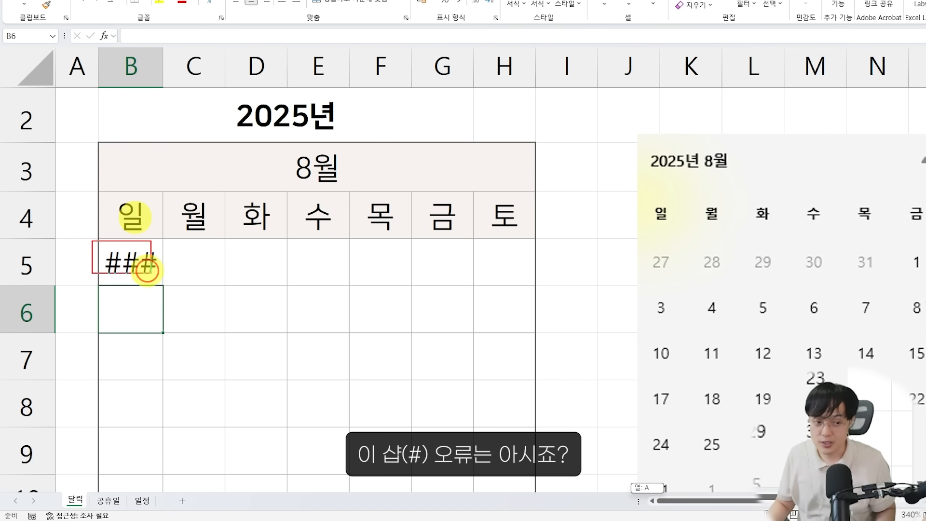
pyautogui.moveTo(148, 270); pyautogui.dragTo(160, 283)
pyautogui.moveTo(134, 245)
pyautogui.mouseDown()
pyautogui.moveTo(125, 280)
pyautogui.moveTo(141, 280)
pyautogui.moveTo(151, 263)
pyautogui.mouseUp()
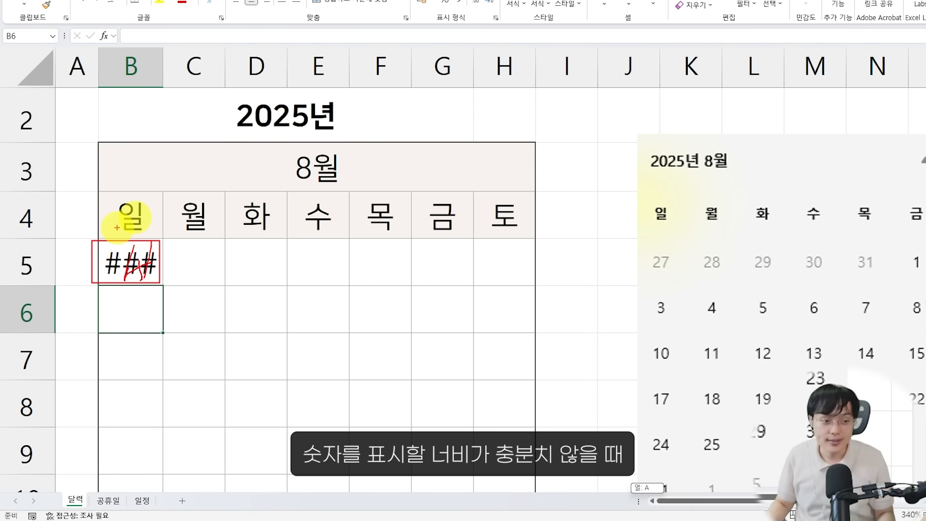
pyautogui.moveTo(144, 251); pyautogui.dragTo(148, 259)
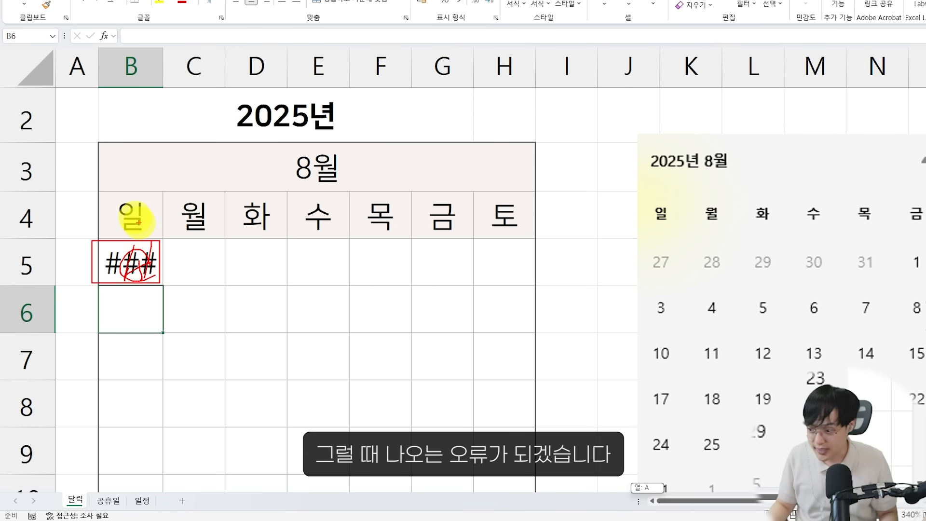
pyautogui.moveTo(163, 68); pyautogui.dragTo(312, 62)
pyautogui.click(274, 249)
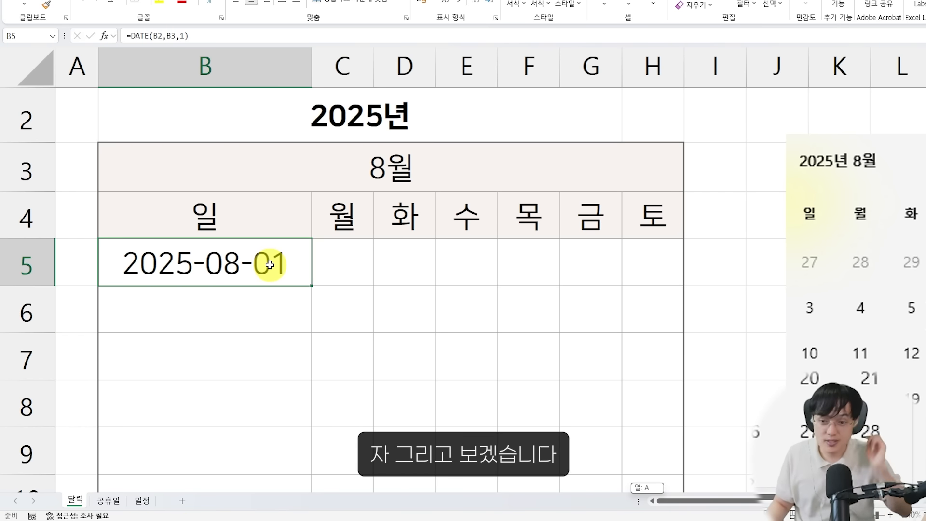
pyautogui.scroll(-3, 346, 257)
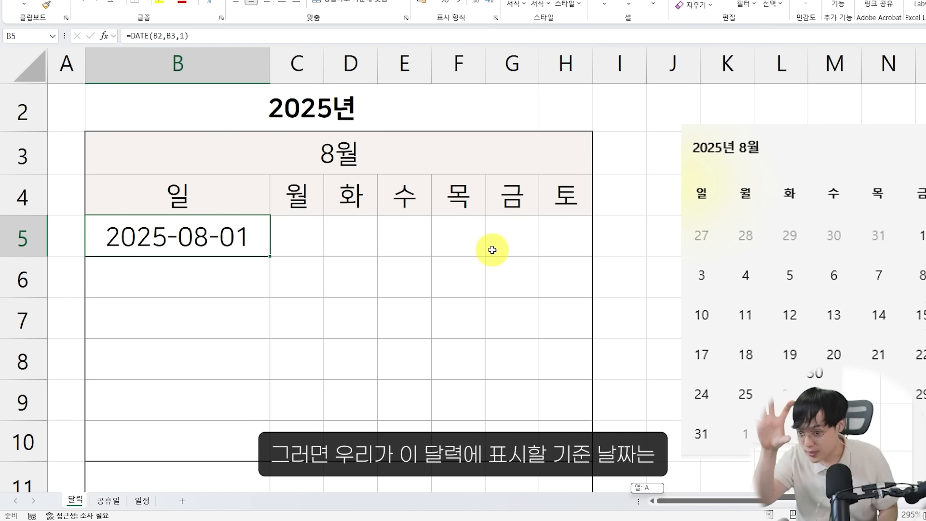
pyautogui.moveTo(223, 73); pyautogui.dragTo(453, 156)
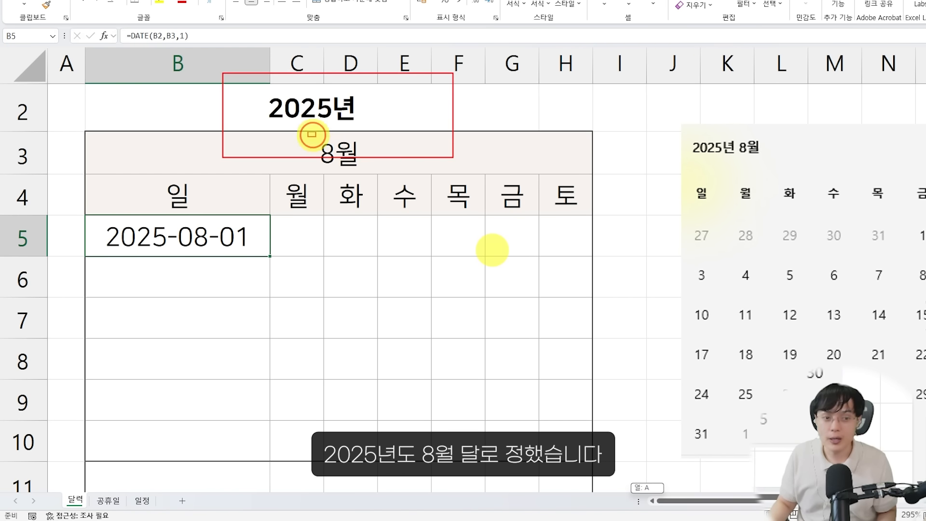
pyautogui.moveTo(309, 132); pyautogui.dragTo(374, 170)
pyautogui.moveTo(260, 270)
pyautogui.mouseDown()
pyautogui.moveTo(174, 215)
pyautogui.moveTo(236, 287)
pyautogui.mouseUp()
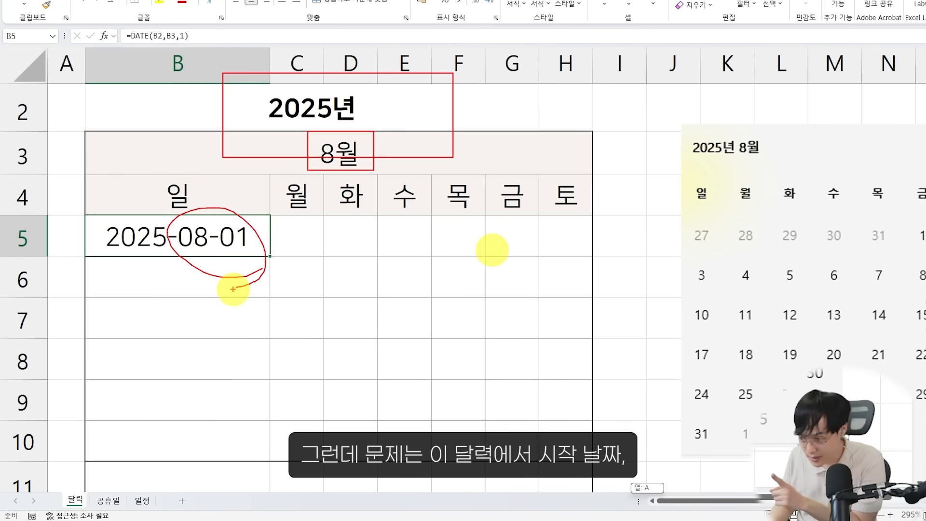
pyautogui.moveTo(89, 132)
pyautogui.mouseDown()
pyautogui.moveTo(405, 363)
pyautogui.moveTo(583, 474)
pyautogui.mouseUp()
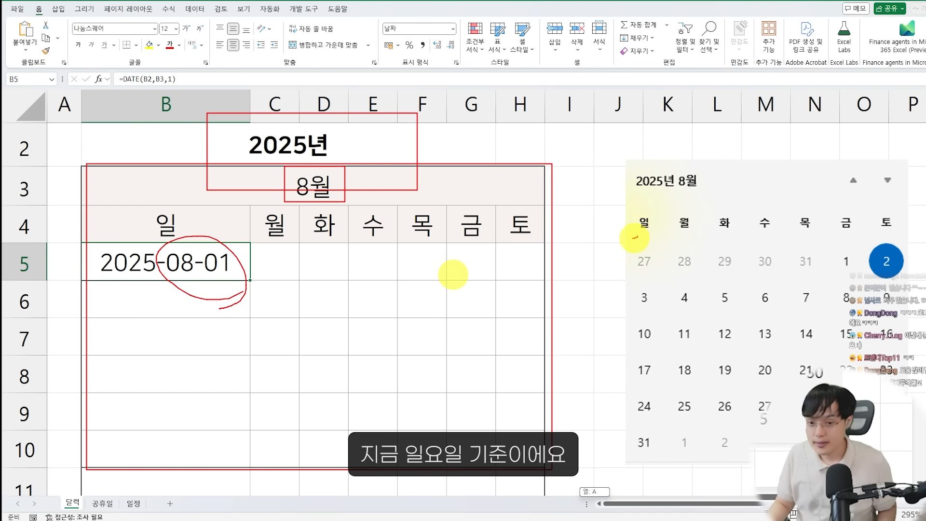
pyautogui.moveTo(657, 215); pyautogui.dragTo(643, 222)
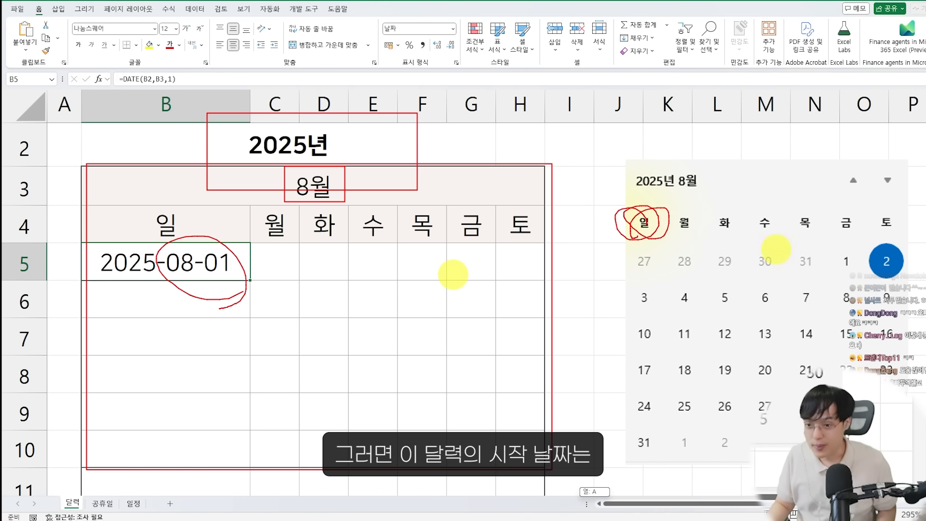
pyautogui.moveTo(825, 242); pyautogui.dragTo(867, 288)
pyautogui.moveTo(667, 244)
pyautogui.mouseDown()
pyautogui.moveTo(645, 215)
pyautogui.moveTo(656, 240)
pyautogui.mouseUp()
pyautogui.moveTo(839, 245)
pyautogui.mouseDown()
pyautogui.moveTo(844, 264)
pyautogui.moveTo(765, 213)
pyautogui.mouseUp()
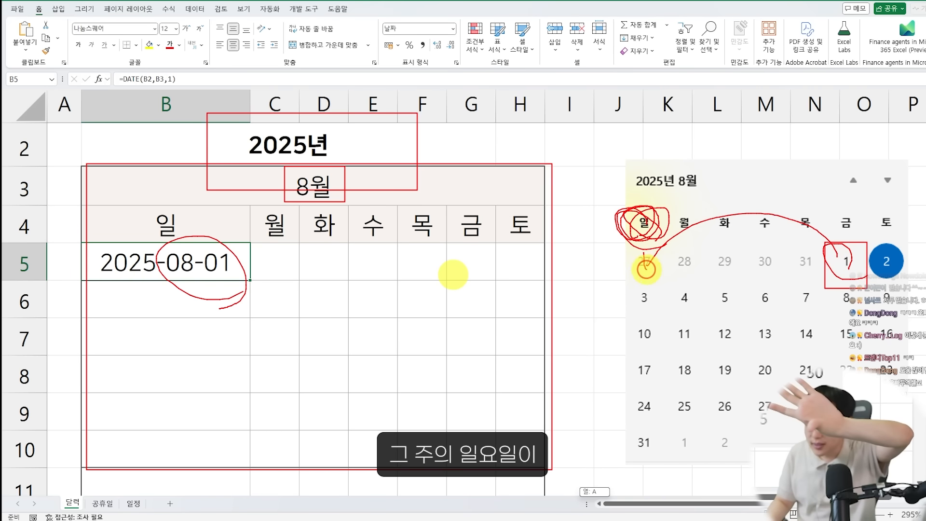
pyautogui.moveTo(147, 315); pyautogui.dragTo(209, 285)
pyautogui.moveTo(292, 233)
pyautogui.mouseDown()
pyautogui.moveTo(252, 207)
pyautogui.moveTo(207, 236)
pyautogui.mouseUp()
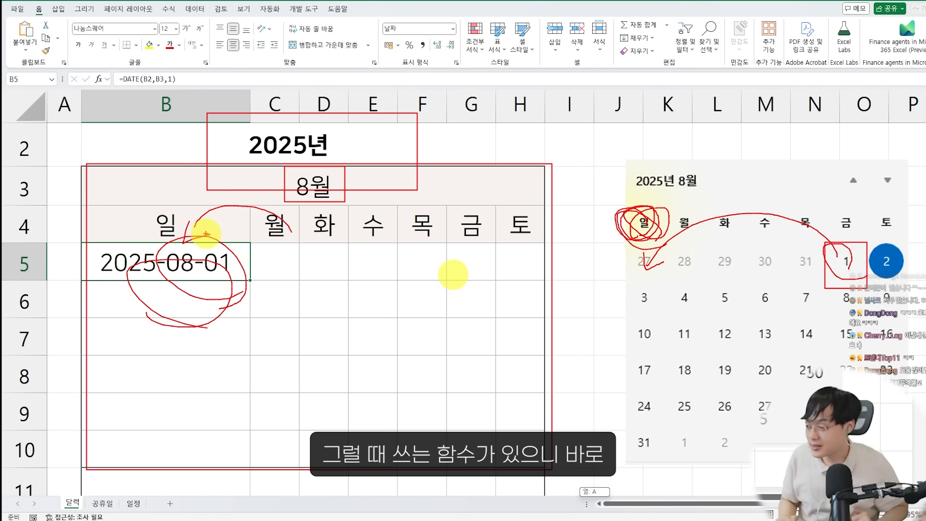
pyautogui.press('Escape')
# Move the calendar screenshot down to clear the cells around J5
pyautogui.click(665, 204)
pyautogui.scroll(-2, 664, 204)
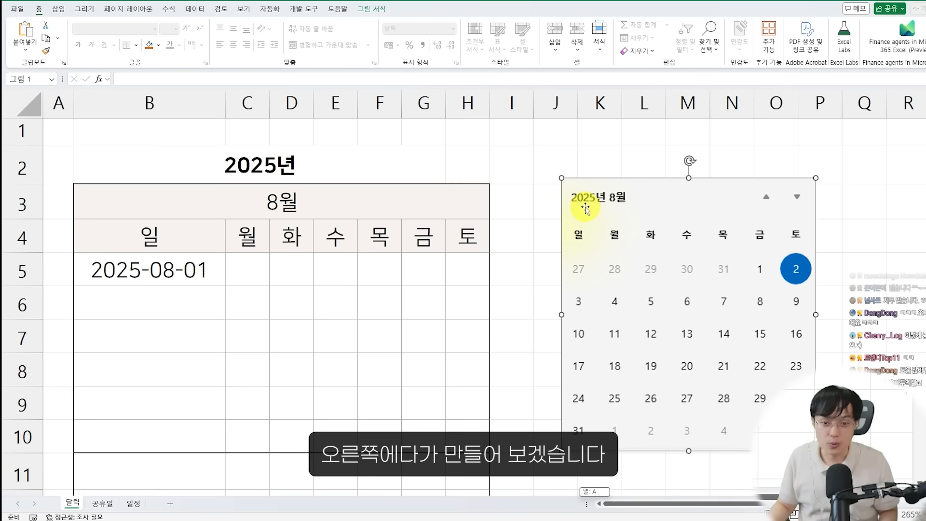
pyautogui.moveTo(603, 205)
pyautogui.mouseDown()
pyautogui.moveTo(674, 265)
pyautogui.moveTo(601, 303)
pyautogui.mouseUp()
# Enter the formula =WEEKDAY(DATE(B2,B3,1)) in cell J5 to get the weekday number of the month's first day
pyautogui.click(565, 265)
pyautogui.write('=')
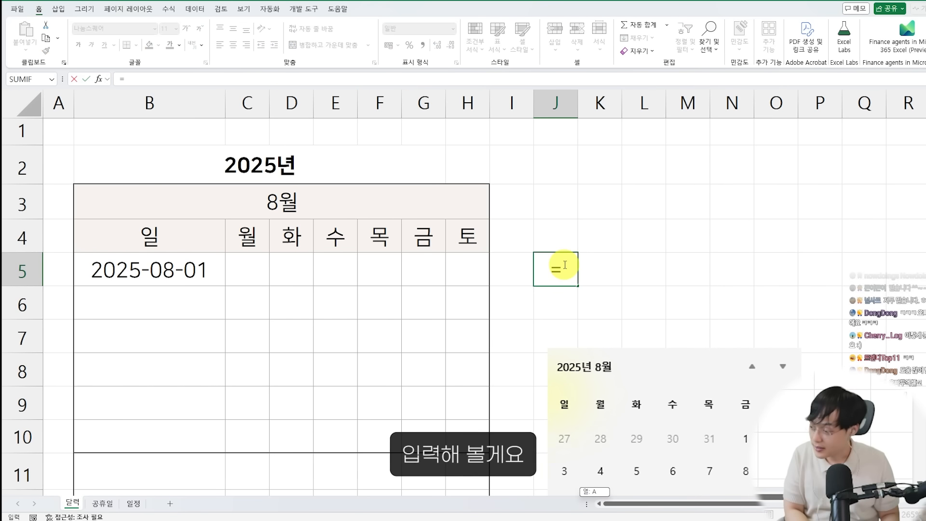
pyautogui.write('WEE')
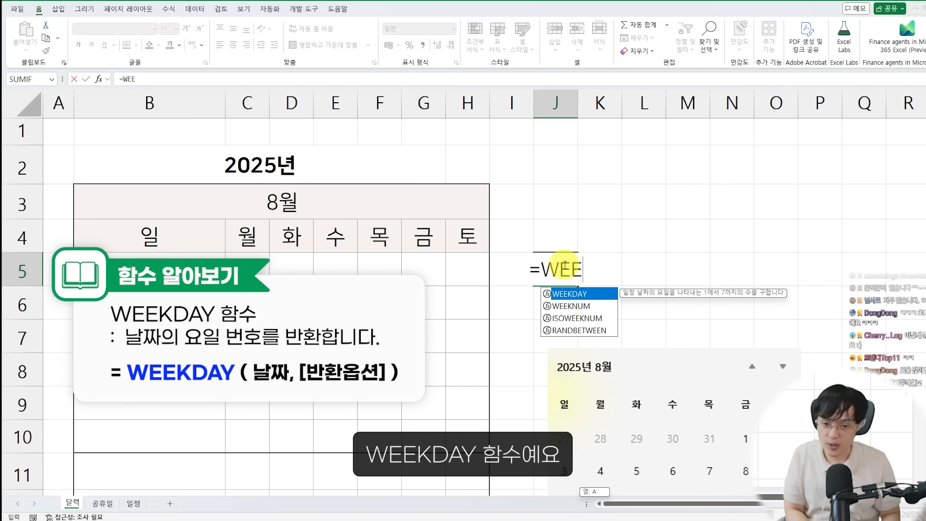
pyautogui.write('KDAY(')
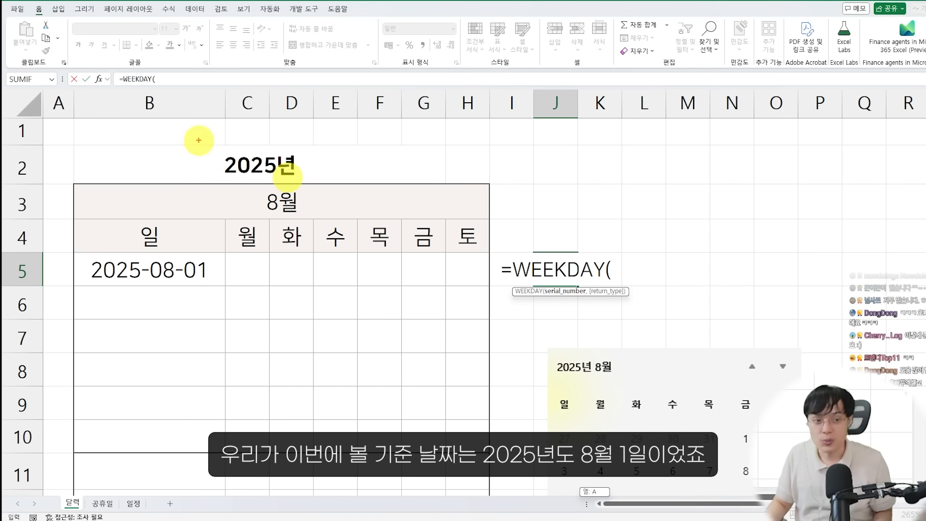
pyautogui.moveTo(198, 141)
pyautogui.mouseDown()
pyautogui.moveTo(298, 177)
pyautogui.moveTo(300, 216)
pyautogui.mouseUp()
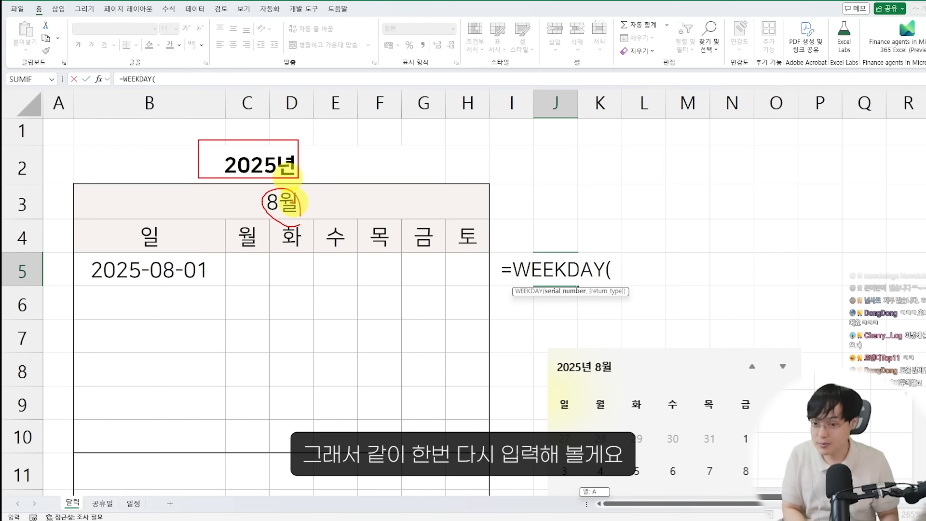
pyautogui.press('Escape')
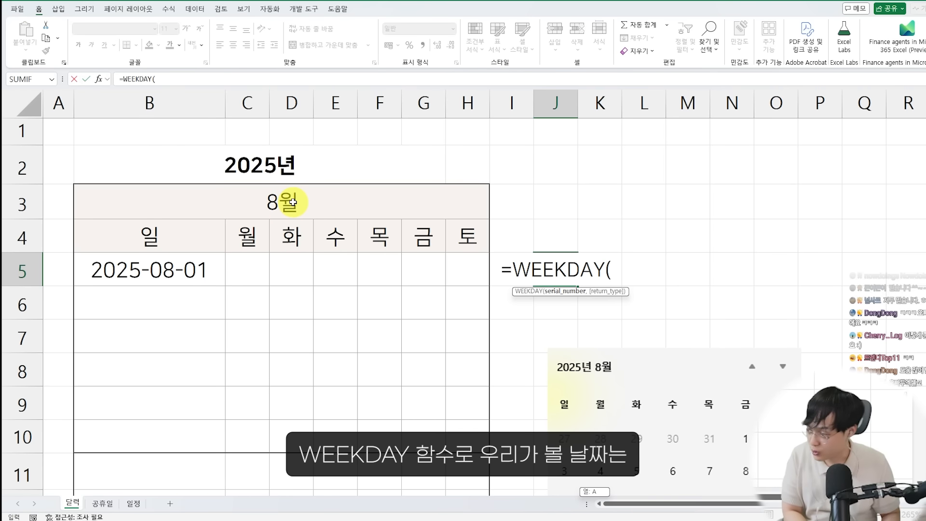
pyautogui.write('DATE(')
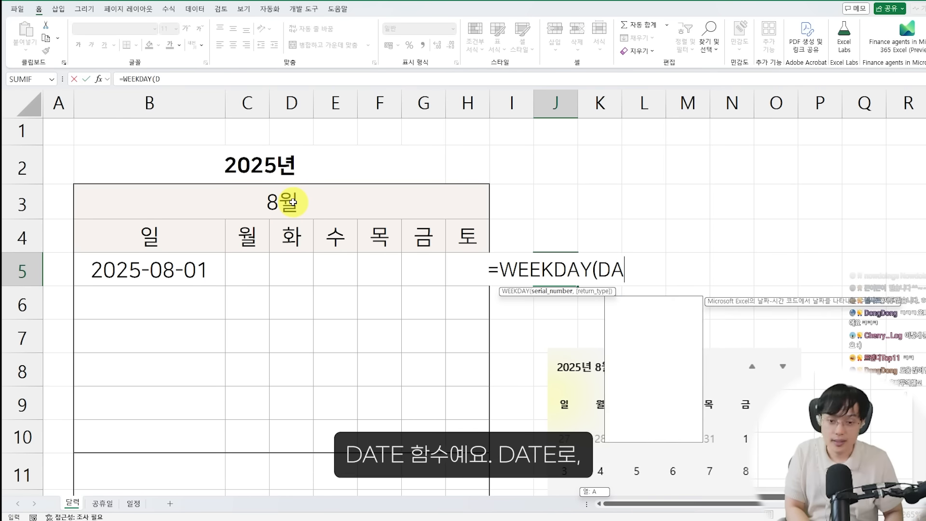
pyautogui.click(292, 161)
pyautogui.write(',')
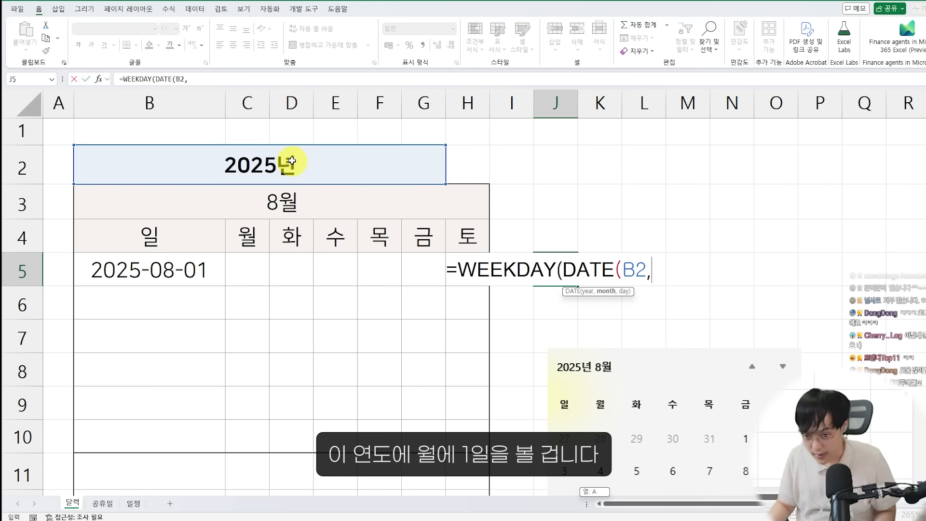
pyautogui.click(321, 204)
pyautogui.write(',')
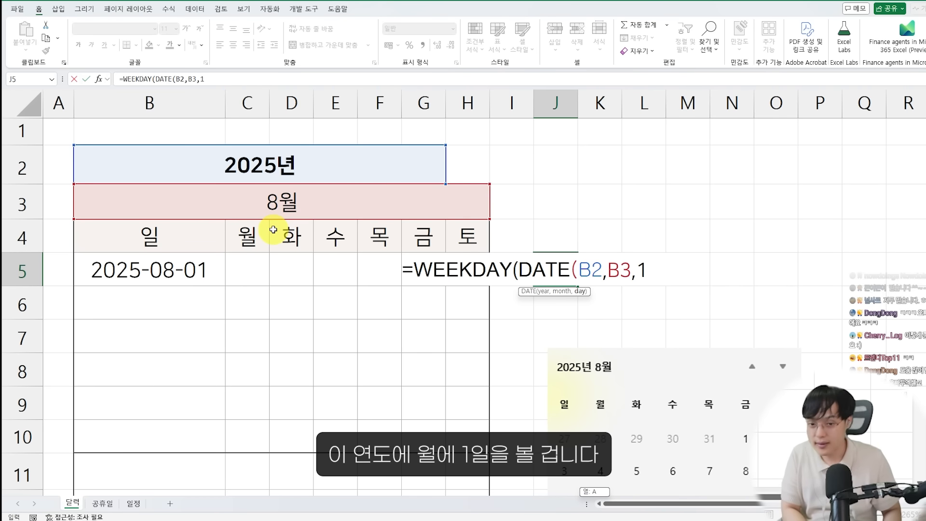
pyautogui.write('1))')
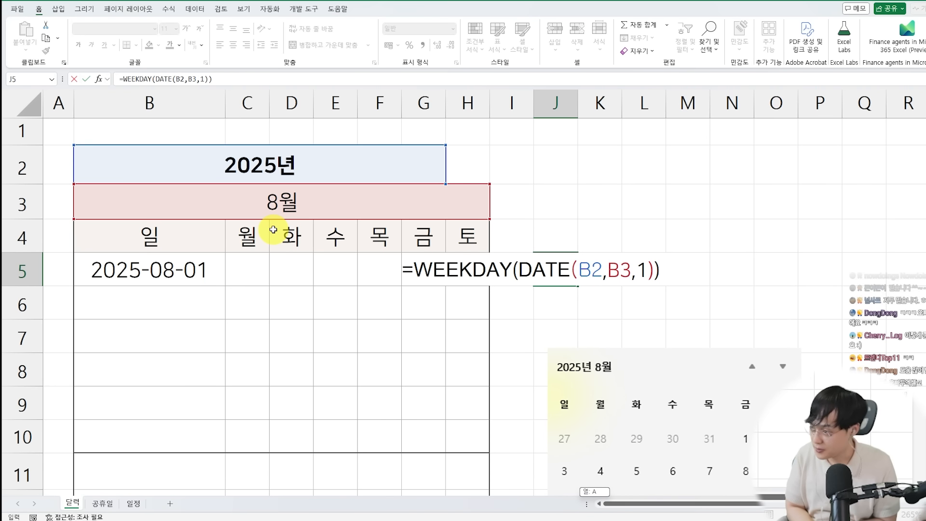
pyautogui.press('Return')
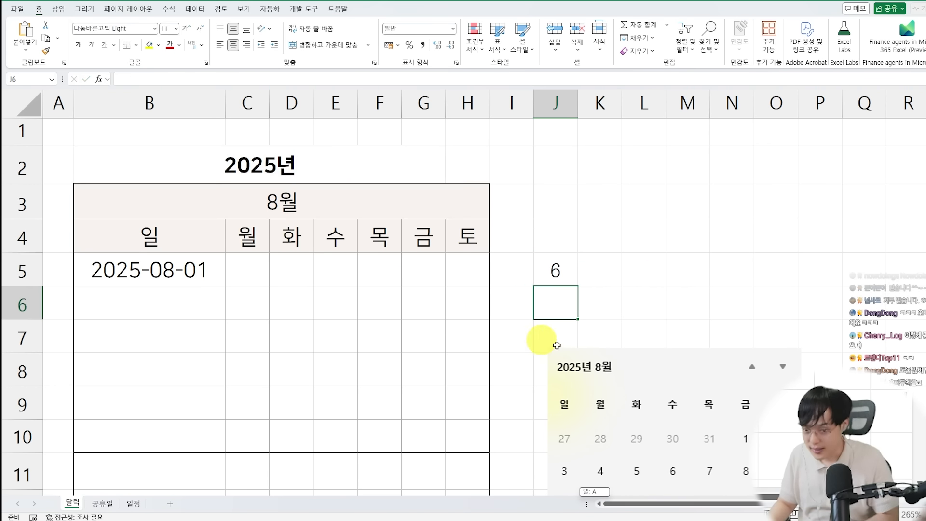
# Place the calendar screenshot beside cell J5 and check the weekday number against its weekday columns
pyautogui.moveTo(656, 382)
pyautogui.mouseDown()
pyautogui.moveTo(647, 294)
pyautogui.moveTo(673, 213)
pyautogui.mouseUp()
pyautogui.hotkey('ctrl', '2')
pyautogui.moveTo(529, 251); pyautogui.dragTo(577, 289)
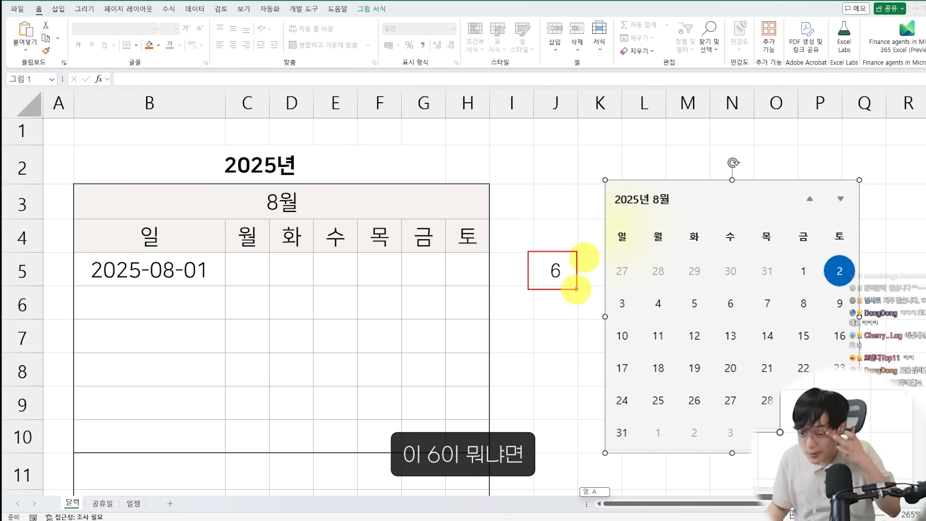
pyautogui.moveTo(468, 237)
pyautogui.mouseDown()
pyautogui.moveTo(496, 224)
pyautogui.moveTo(559, 233)
pyautogui.mouseUp()
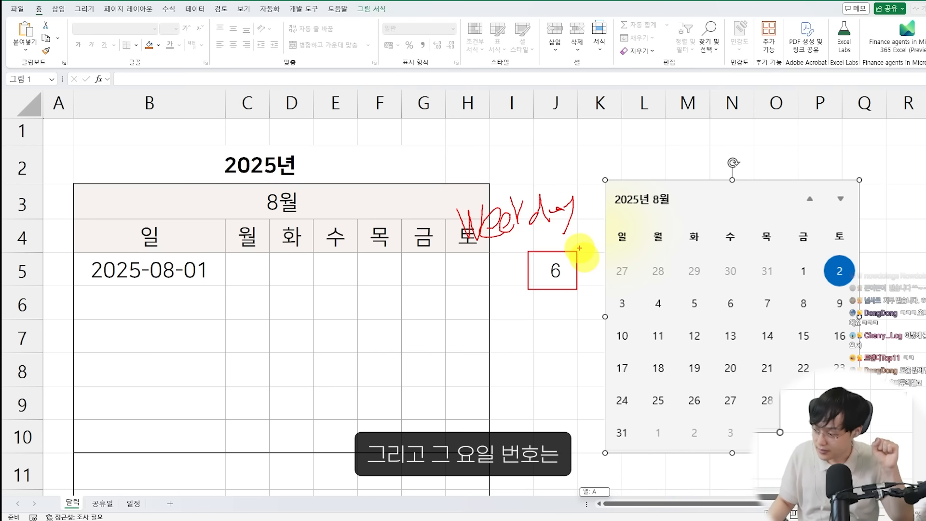
pyautogui.moveTo(619, 207)
pyautogui.mouseDown()
pyautogui.moveTo(618, 216)
pyautogui.moveTo(662, 233)
pyautogui.moveTo(682, 215)
pyautogui.moveTo(680, 227)
pyautogui.moveTo(750, 224)
pyautogui.mouseUp()
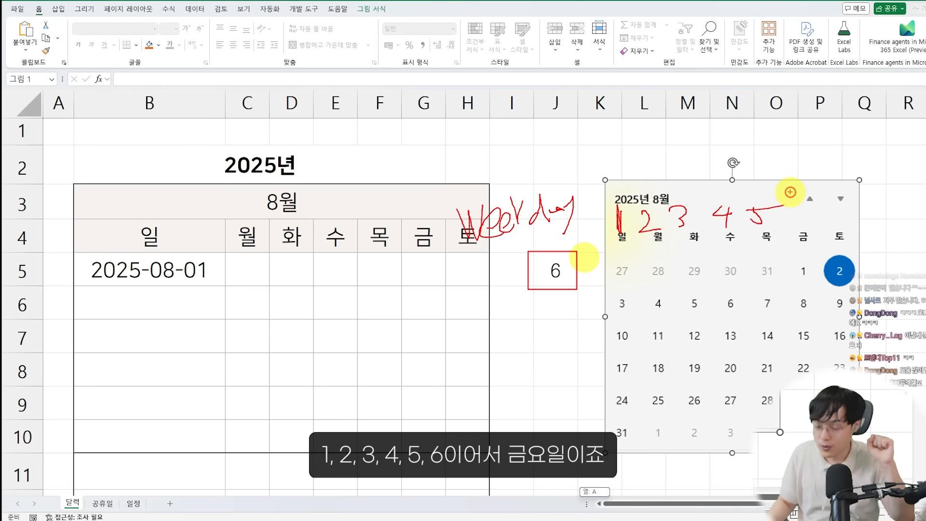
pyautogui.moveTo(789, 193); pyautogui.dragTo(774, 222)
pyautogui.moveTo(785, 279); pyautogui.dragTo(811, 288)
pyautogui.moveTo(814, 239)
pyautogui.mouseDown()
pyautogui.moveTo(769, 228)
pyautogui.moveTo(802, 224)
pyautogui.mouseUp()
pyautogui.moveTo(784, 209)
pyautogui.mouseDown()
pyautogui.moveTo(660, 168)
pyautogui.moveTo(560, 240)
pyautogui.mouseUp()
pyautogui.moveTo(560, 222); pyautogui.dragTo(556, 252)
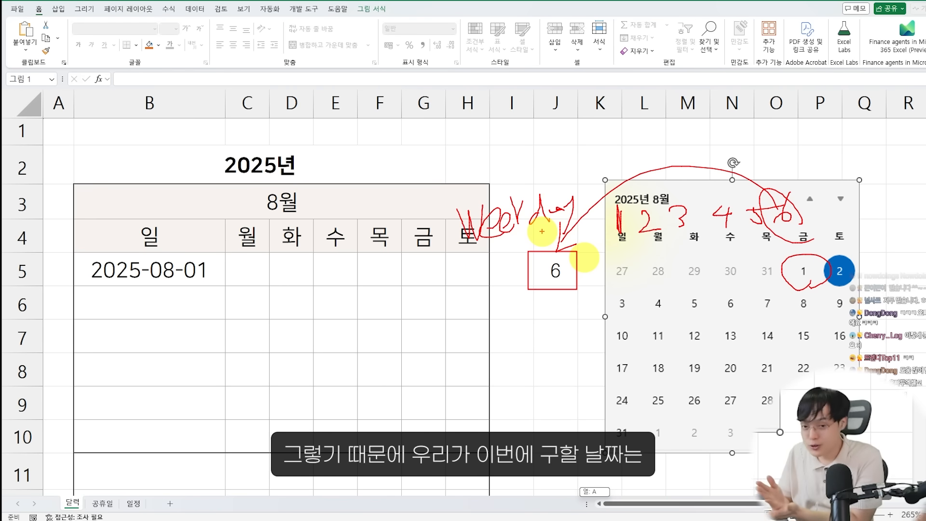
pyautogui.moveTo(607, 252)
pyautogui.mouseDown()
pyautogui.moveTo(637, 292)
pyautogui.moveTo(651, 293)
pyautogui.mouseUp()
pyautogui.moveTo(534, 297); pyautogui.dragTo(550, 292)
pyautogui.moveTo(797, 293)
pyautogui.mouseDown()
pyautogui.moveTo(787, 261)
pyautogui.moveTo(791, 268)
pyautogui.moveTo(554, 269)
pyautogui.moveTo(612, 260)
pyautogui.mouseUp()
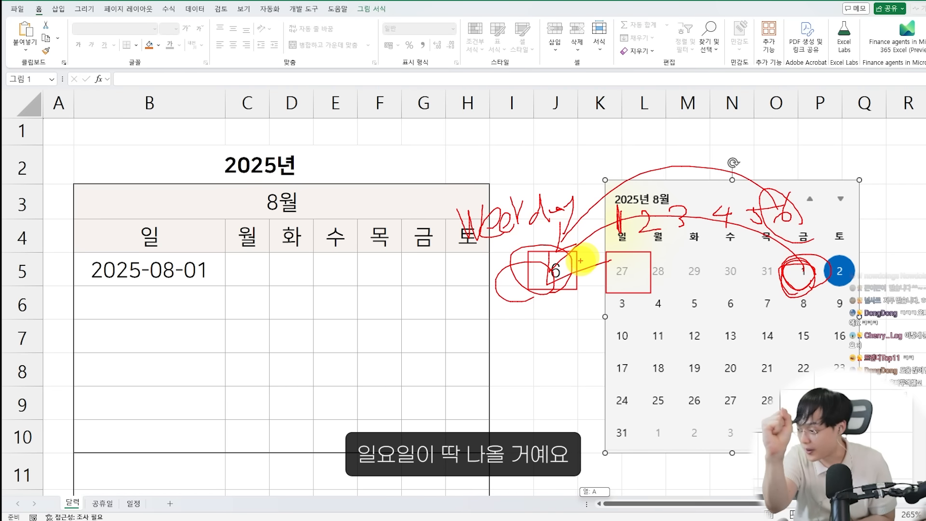
pyautogui.press('Escape')
# Cut WEEKDAY(DATE(B2,B3,1)) out of the formula in J5 and leave that cell empty
pyautogui.doubleClick(555, 271)
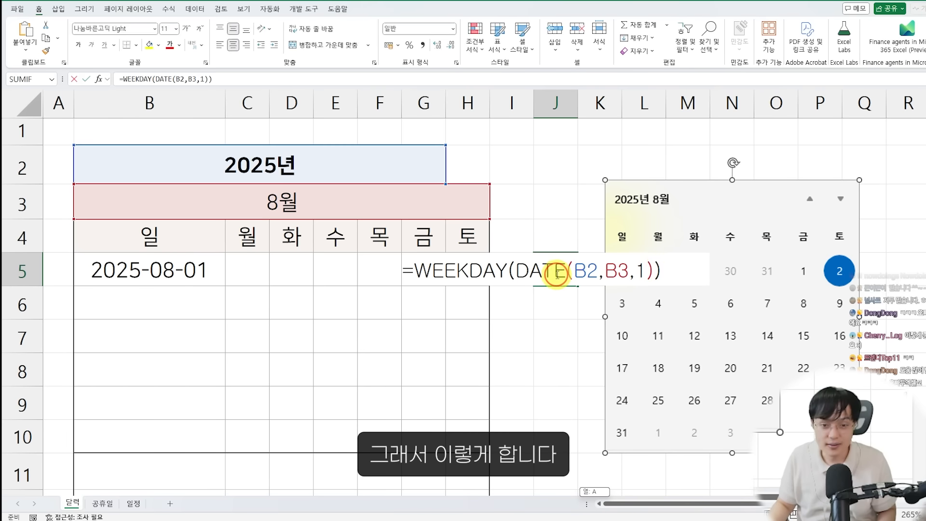
pyautogui.moveTo(665, 270); pyautogui.dragTo(399, 261)
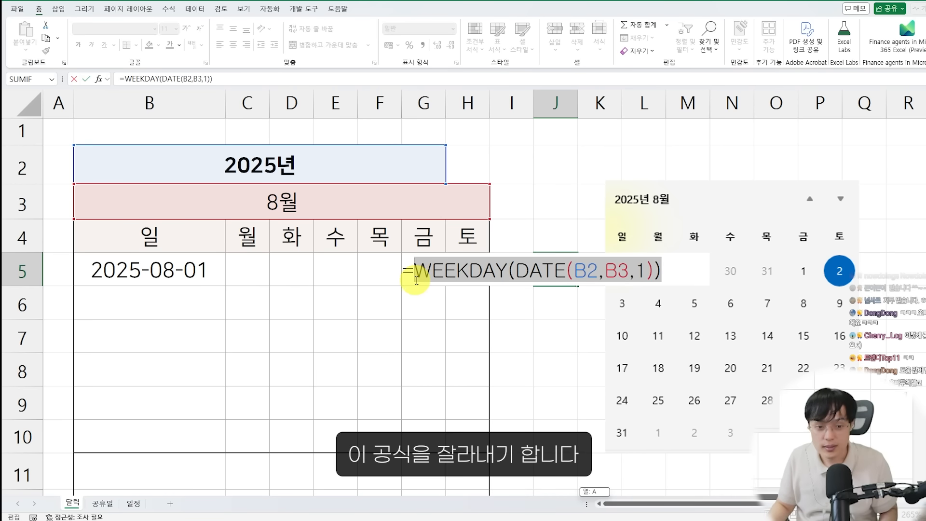
pyautogui.hotkey('ctrl', 'x')
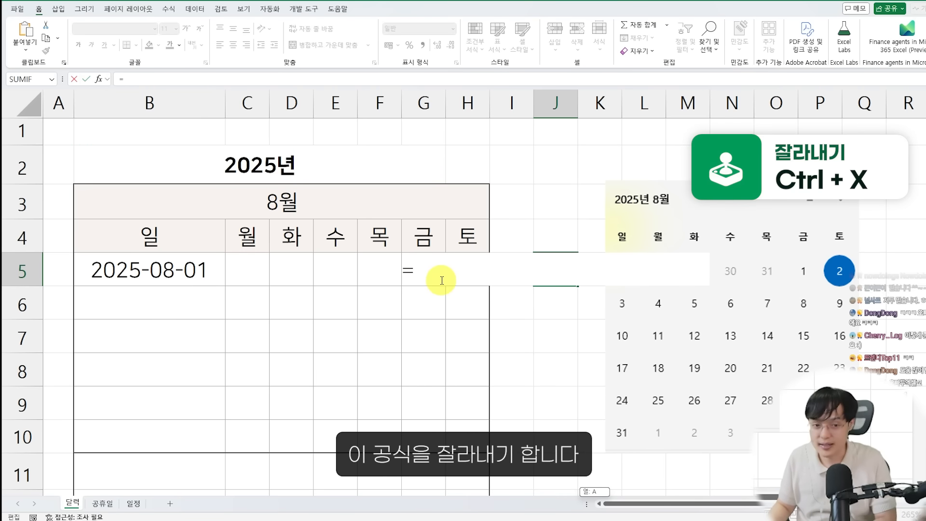
pyautogui.press('BackSpace')
pyautogui.press('Return')
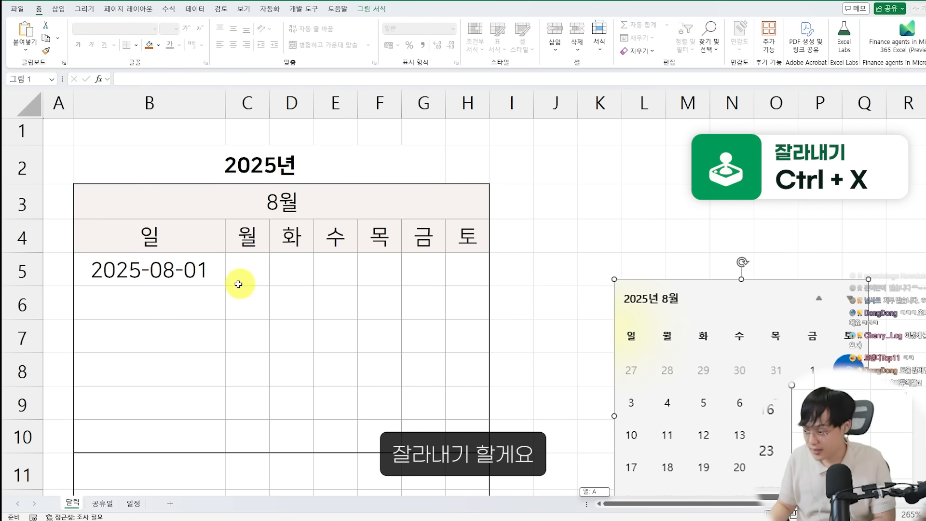
# Extend B5's formula to =DATE(B2,B3,1)-WEEKDAY(DATE(B2,B3,1))+1 and compare its date with the calendar screenshot moved beside the grid
pyautogui.doubleClick(202, 274)
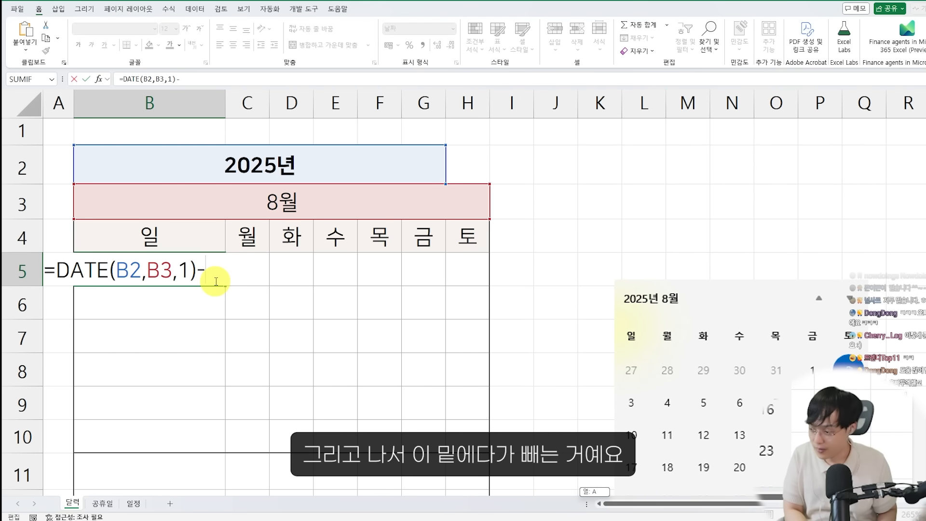
pyautogui.hotkey('ctrl', 'v')
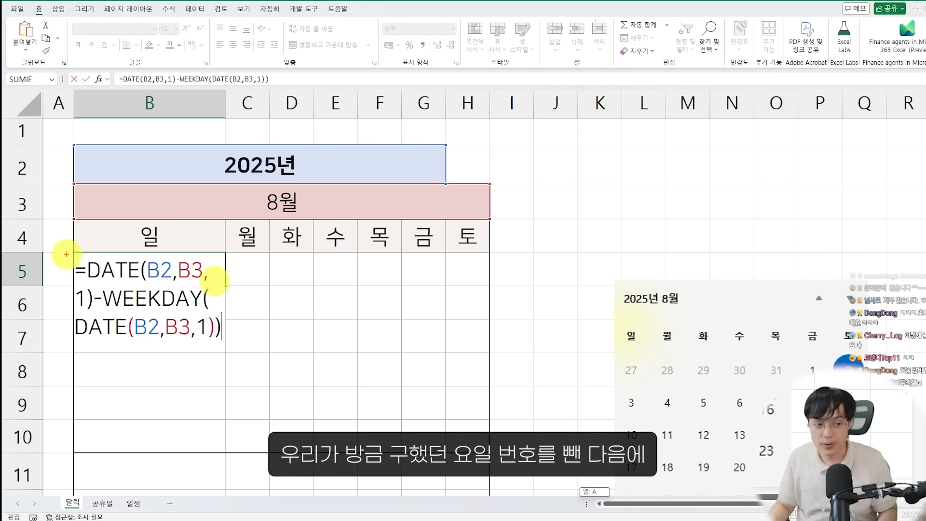
pyautogui.moveTo(66, 254); pyautogui.dragTo(238, 350)
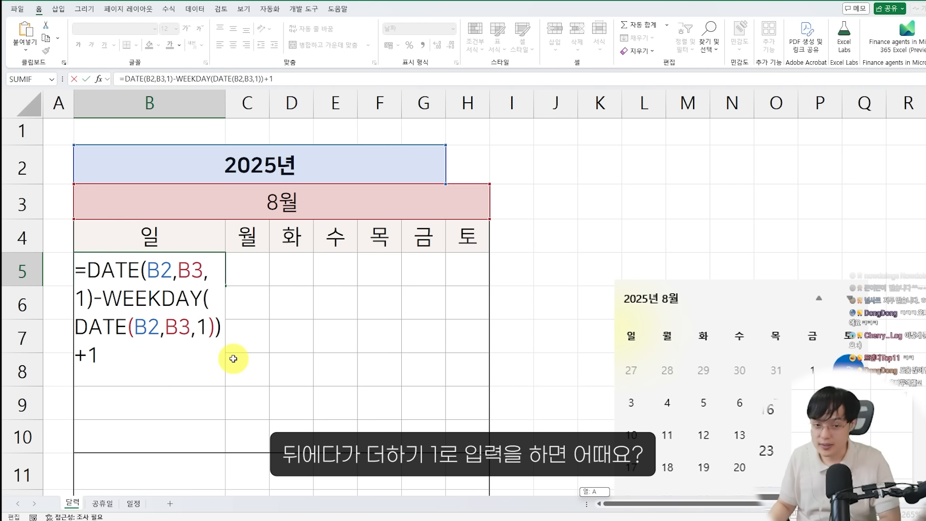
pyautogui.press('Return')
pyautogui.moveTo(637, 364)
pyautogui.mouseDown()
pyautogui.moveTo(574, 263)
pyautogui.moveTo(587, 288)
pyautogui.mouseUp()
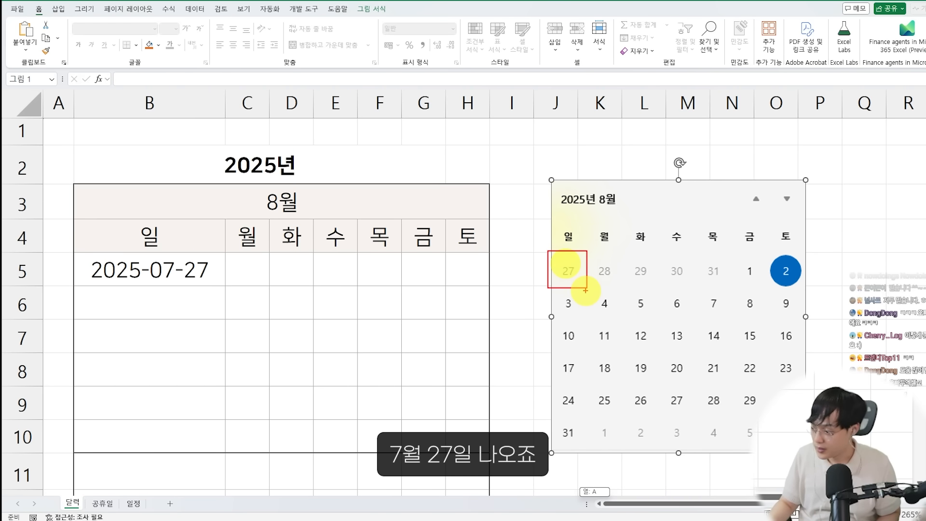
# Test the start date by setting the month in B3 to 7 and comparing B5 with the Windows taskbar calendar for July 2025
pyautogui.click(338, 208)
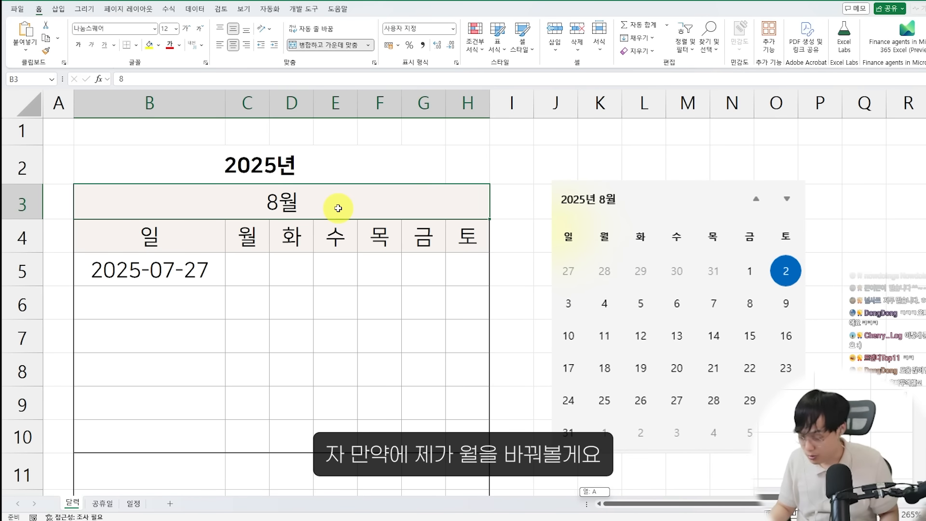
pyautogui.write('7')
pyautogui.press('Return')
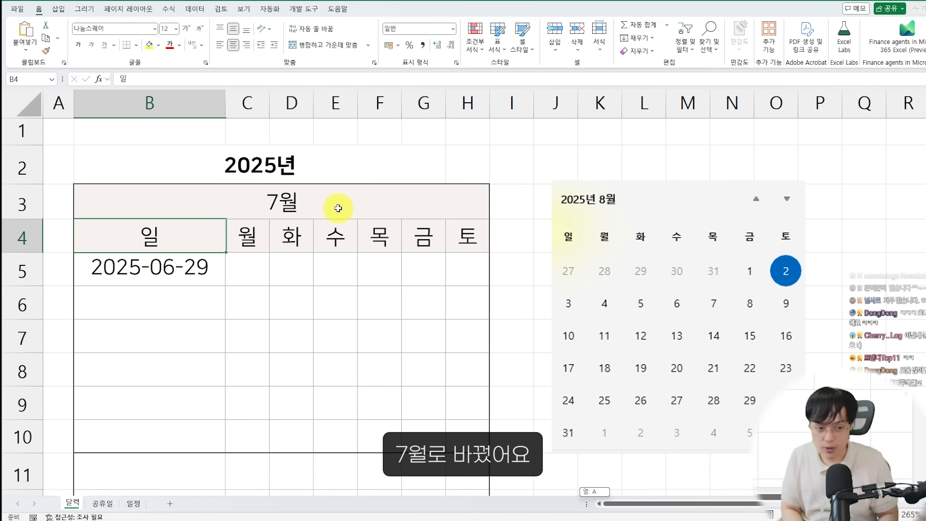
pyautogui.click(907, 517)
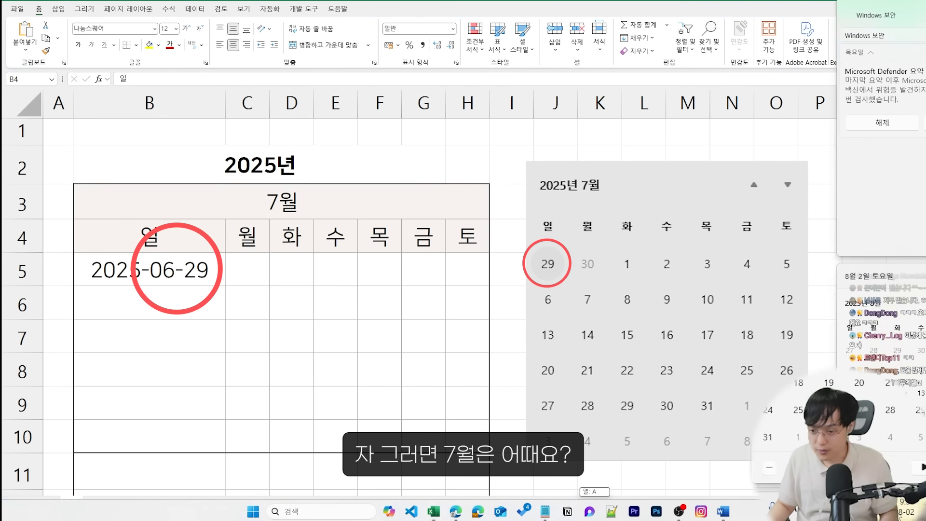
pyautogui.click(877, 240)
pyautogui.hotkey('ctrl', '2')
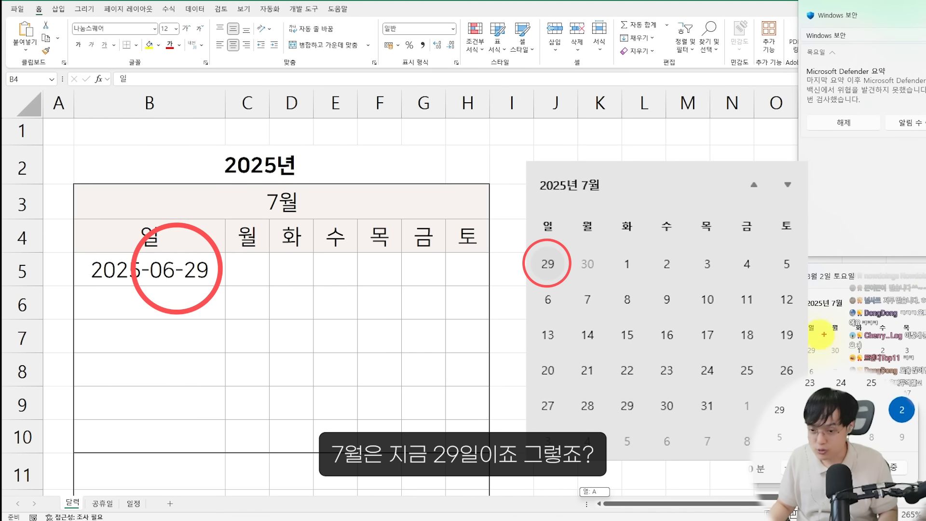
pyautogui.moveTo(800, 337); pyautogui.dragTo(831, 365)
pyautogui.moveTo(817, 348)
pyautogui.mouseDown()
pyautogui.moveTo(756, 300)
pyautogui.moveTo(176, 196)
pyautogui.moveTo(188, 230)
pyautogui.mouseUp()
pyautogui.moveTo(196, 315)
pyautogui.mouseDown()
pyautogui.moveTo(68, 302)
pyautogui.moveTo(172, 332)
pyautogui.mouseUp()
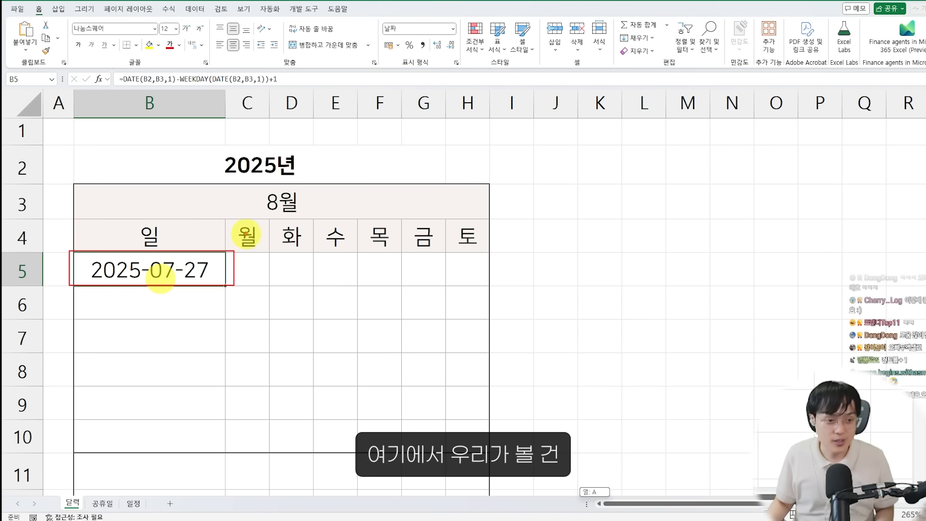
# Apply the custom number format d to the start date in B5 so only the day number shows
pyautogui.moveTo(202, 292); pyautogui.dragTo(176, 265)
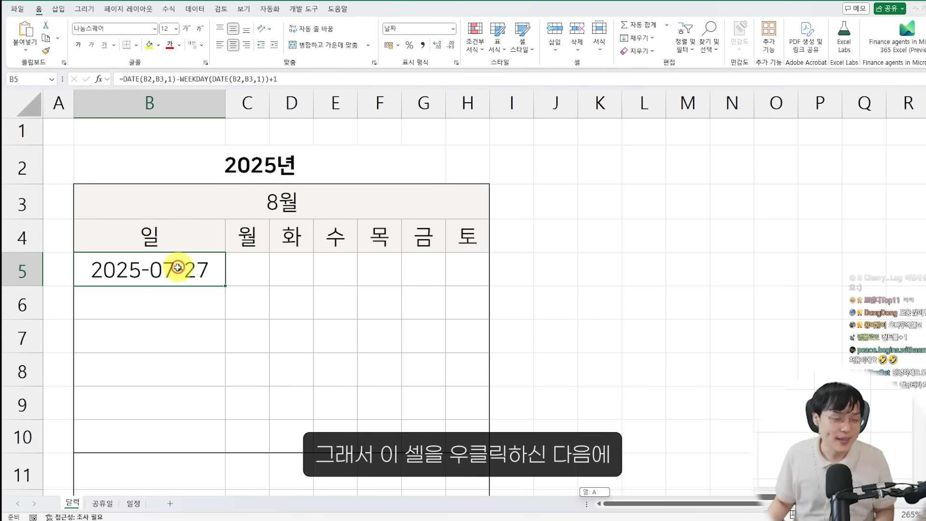
pyautogui.rightClick(179, 269)
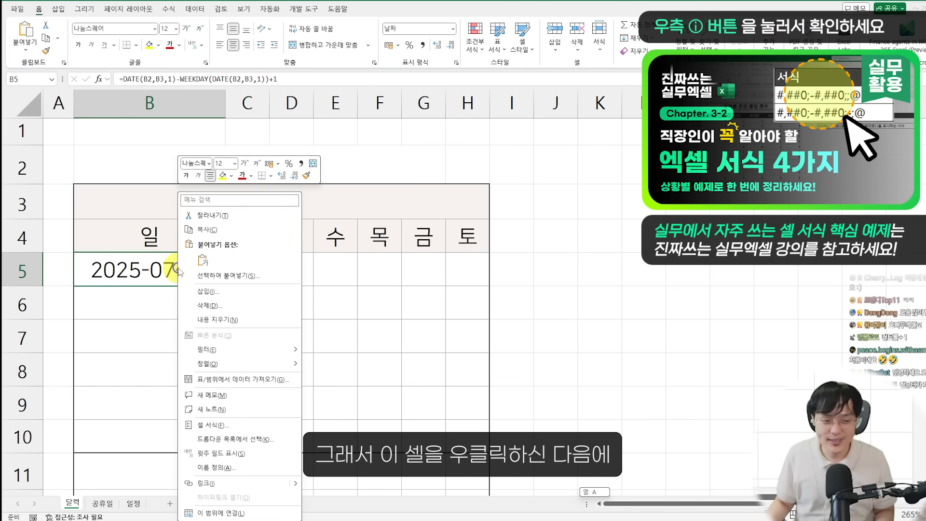
pyautogui.click(235, 426)
pyautogui.moveTo(204, 253); pyautogui.dragTo(553, 139)
pyautogui.moveTo(132, 247)
pyautogui.mouseDown()
pyautogui.moveTo(372, 292)
pyautogui.moveTo(427, 314)
pyautogui.moveTo(386, 315)
pyautogui.moveTo(385, 248)
pyautogui.moveTo(415, 298)
pyautogui.mouseUp()
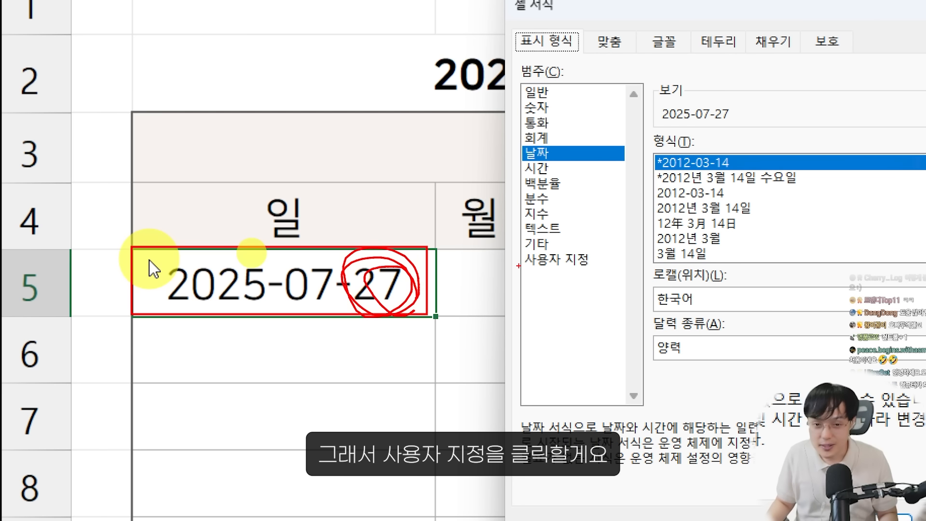
pyautogui.press('Escape')
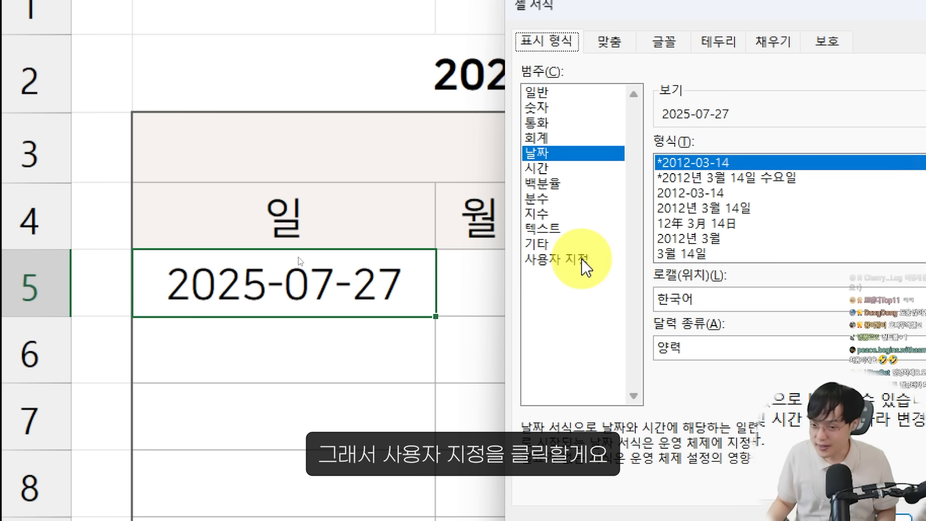
pyautogui.click(585, 260)
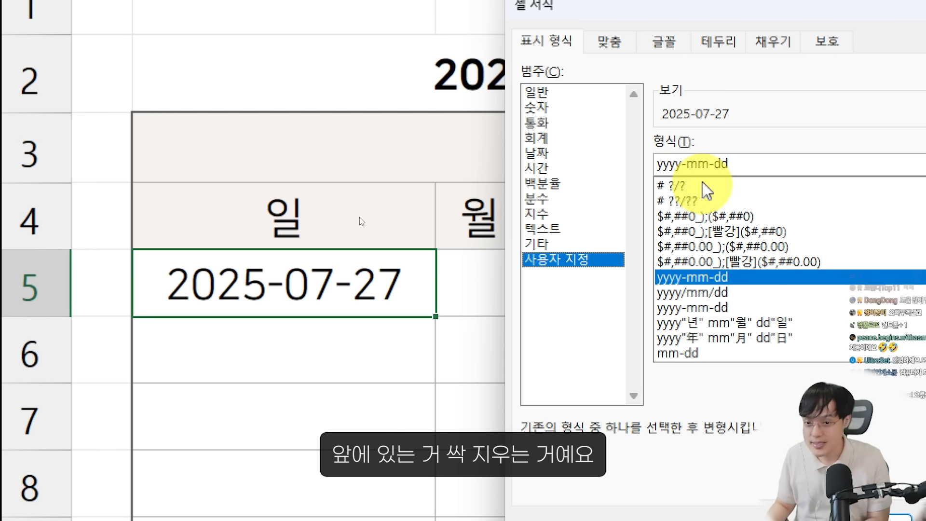
pyautogui.moveTo(718, 165); pyautogui.dragTo(600, 161)
pyautogui.press('BackSpace')
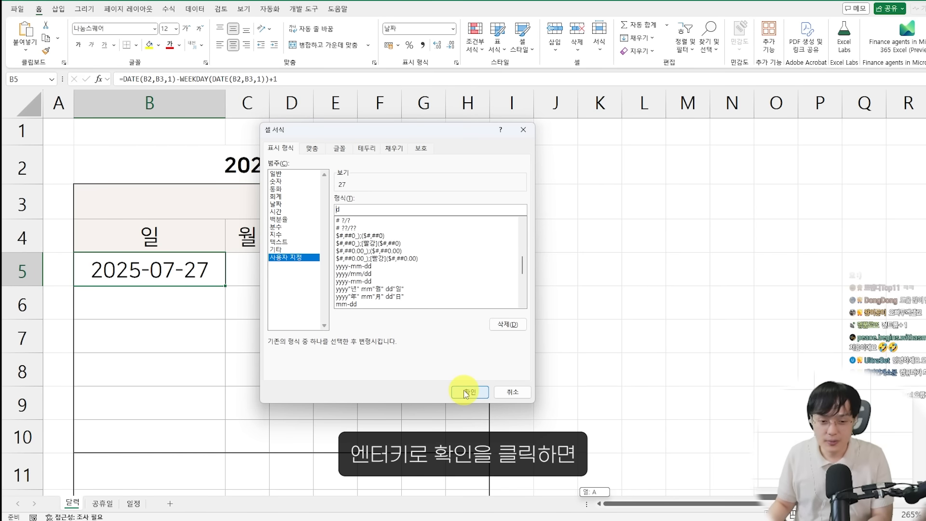
pyautogui.click(467, 392)
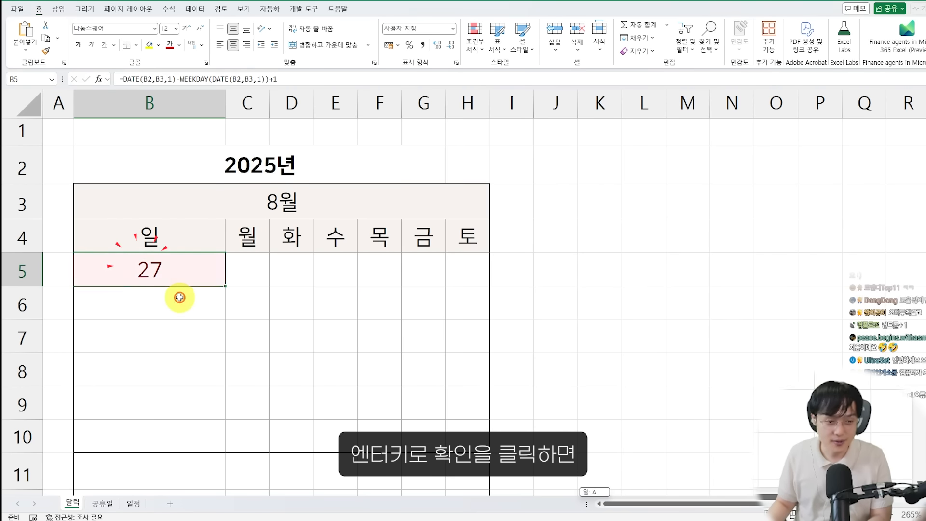
# Narrow column B to about the same width as the other weekday columns
pyautogui.click(181, 296)
pyautogui.moveTo(225, 103); pyautogui.dragTo(352, 108)
pyautogui.click(108, 102)
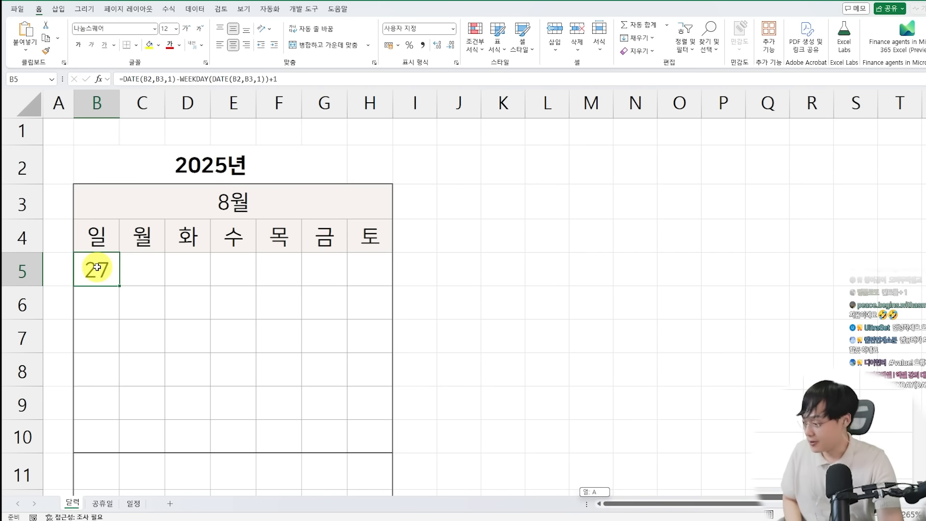
# Enter the formula =B5+1 in C5 for the Monday date
pyautogui.press('Right')
pyautogui.keyDown('ctrl'); pyautogui.scroll(2, 103, 279); pyautogui.keyUp('ctrl')
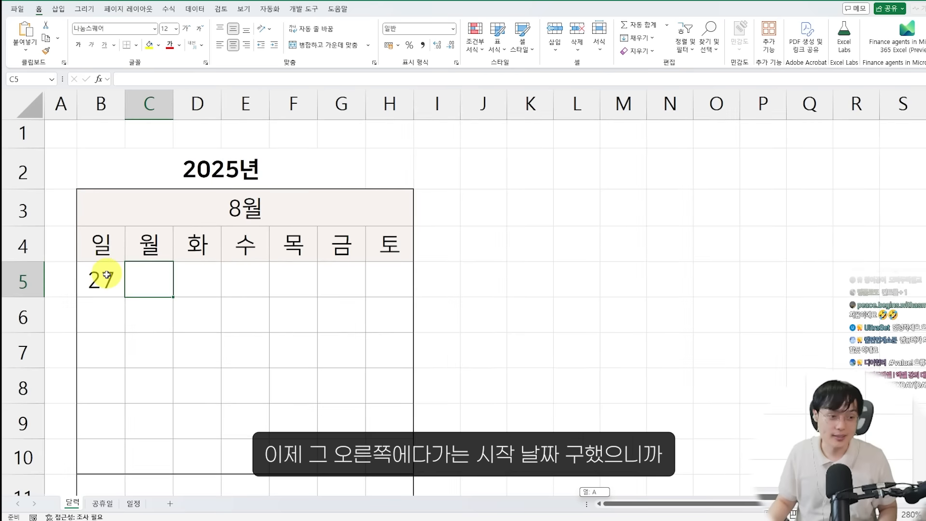
pyautogui.hotkey('ctrl', '2')
pyautogui.keyDown('ctrl'); pyautogui.moveTo(84, 243); pyautogui.dragTo(129, 279); pyautogui.keyUp('ctrl')
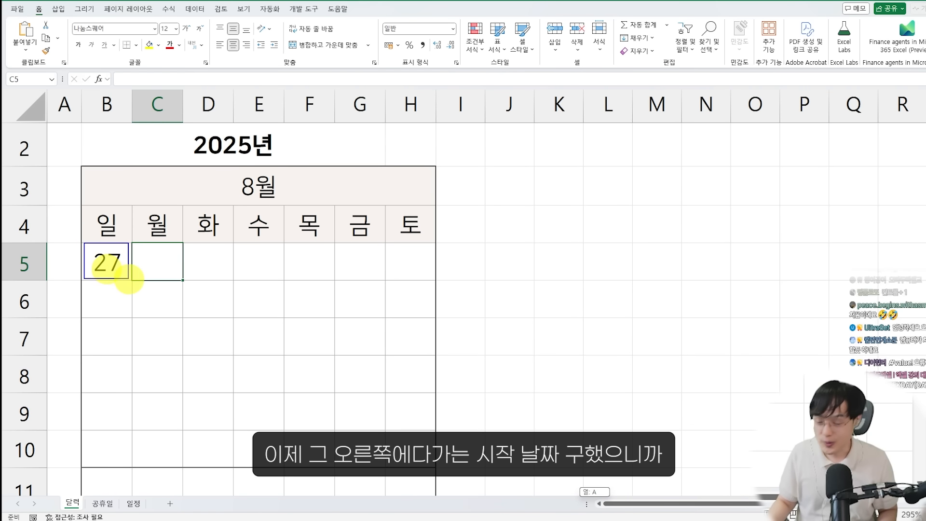
pyautogui.press('Escape')
pyautogui.write('=')
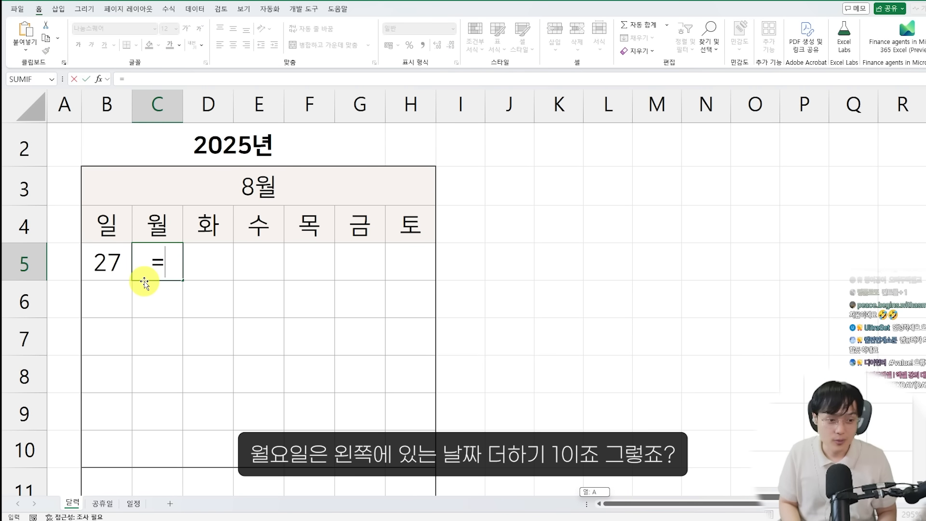
pyautogui.press('Left')
pyautogui.write('+')
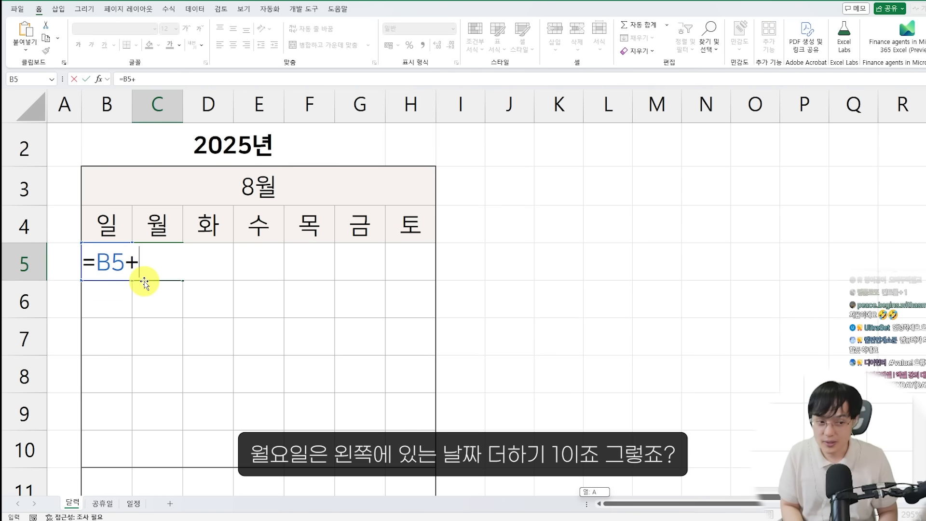
pyautogui.hotkey('ctrl', 'Return')
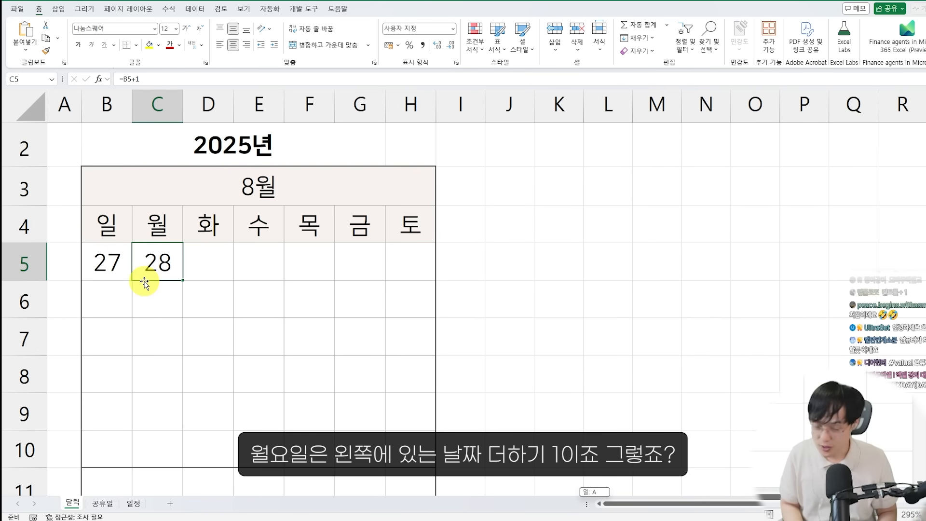
# Fill the C5 formula across to H5 to complete the first week
pyautogui.press('Right')
pyautogui.press('Left')
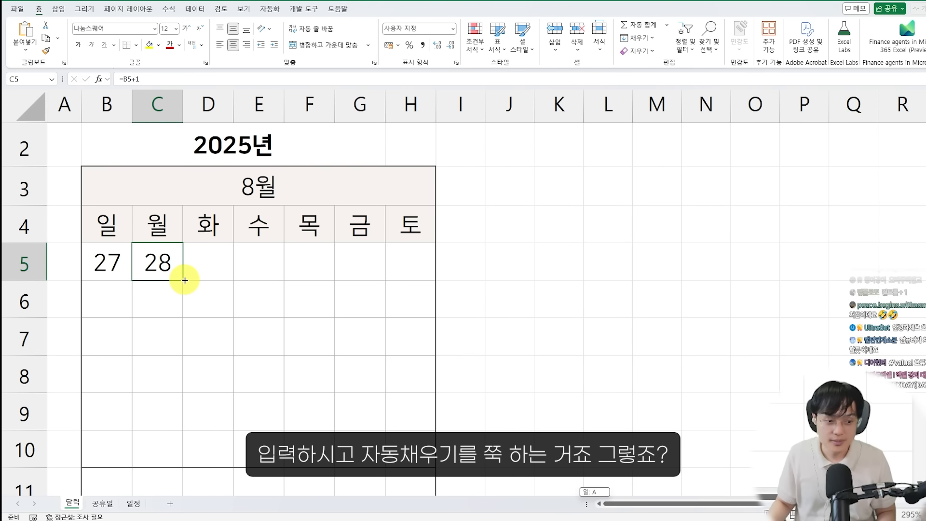
pyautogui.moveTo(185, 280); pyautogui.dragTo(415, 273)
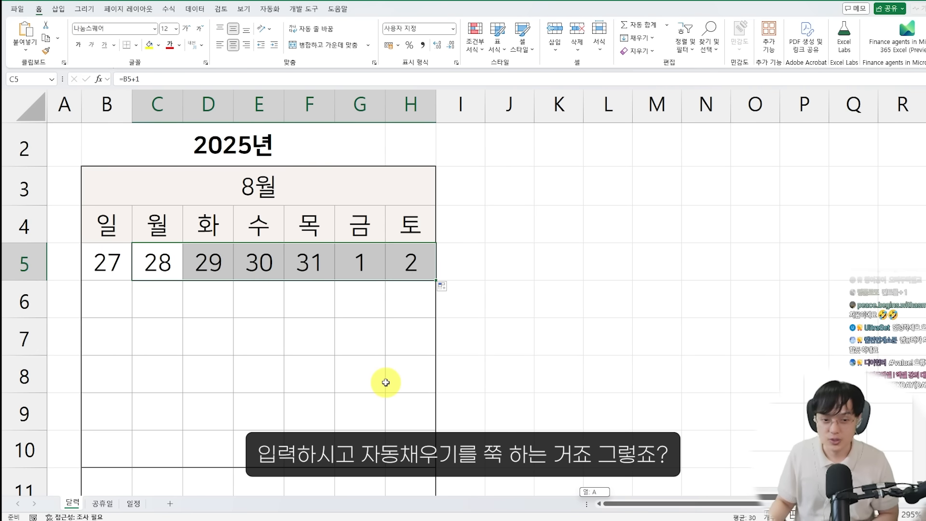
pyautogui.click(386, 383)
pyautogui.click(107, 263)
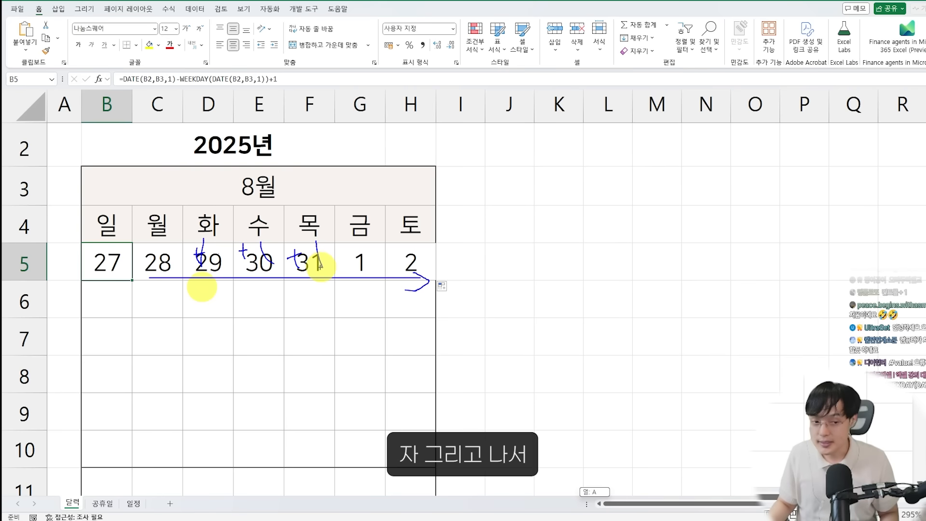
# Enter the formula =B5+7 in B6 for the Sunday of the second week
pyautogui.click(121, 296)
pyautogui.write('=')
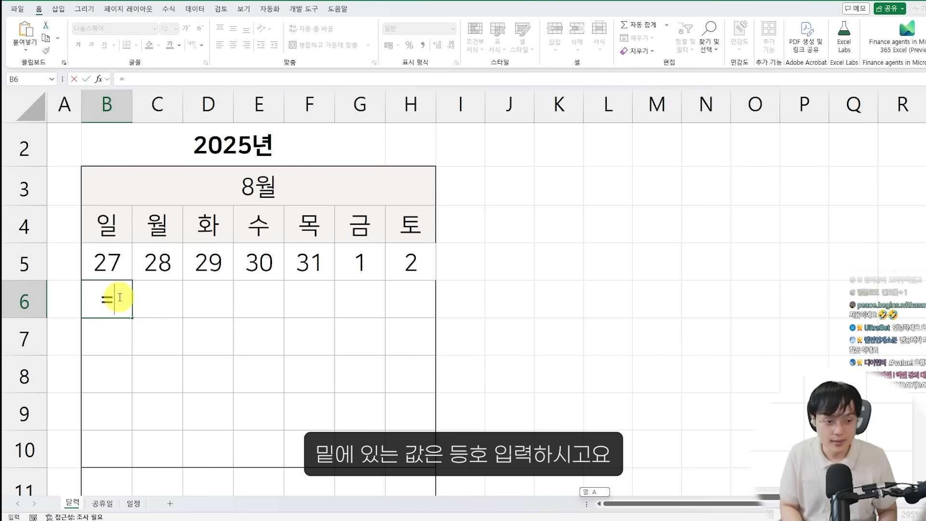
pyautogui.press('Up')
pyautogui.write('+')
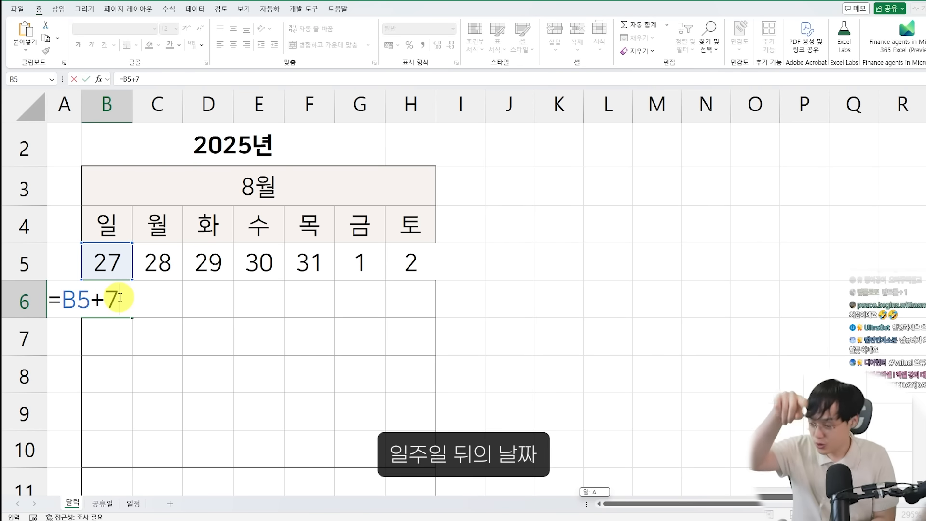
pyautogui.press('Return')
# Try filling the B6 formula across to H6, check the fill options, and undo the fill
pyautogui.click(127, 298)
pyautogui.moveTo(131, 317); pyautogui.dragTo(417, 309)
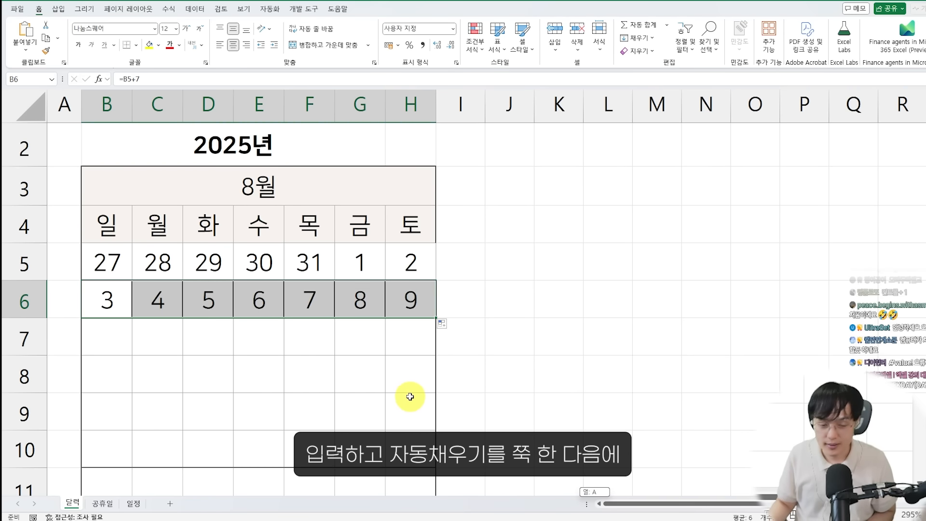
pyautogui.click(443, 323)
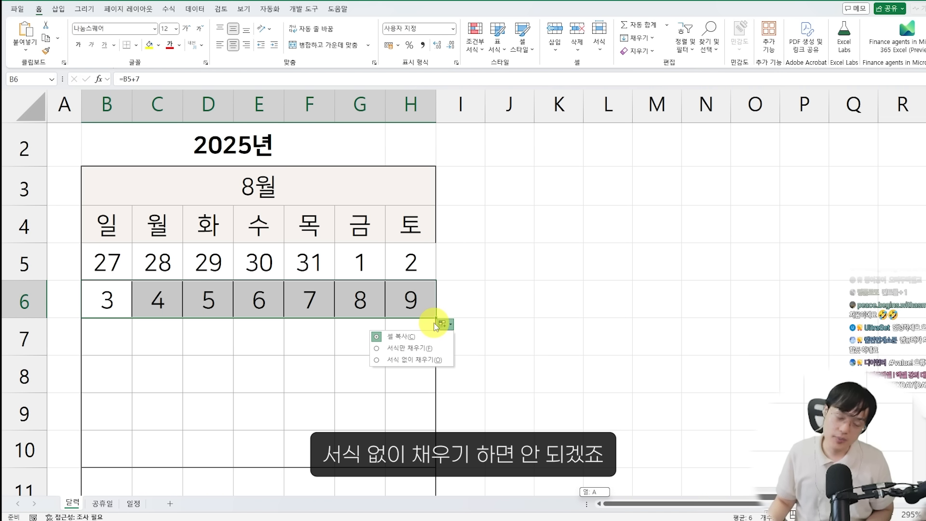
pyautogui.click(405, 358)
pyautogui.hotkey('ctrl', 'z')
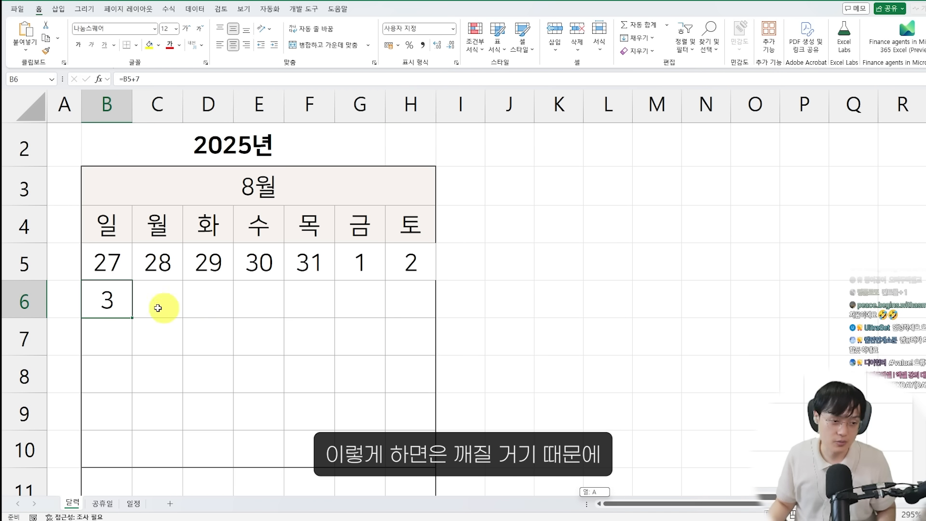
# Fill the B6 formula across to column H and down to row 10
pyautogui.moveTo(130, 317); pyautogui.dragTo(448, 468)
pyautogui.moveTo(448, 467); pyautogui.dragTo(448, 467)
pyautogui.scroll(-2, 483, 418)
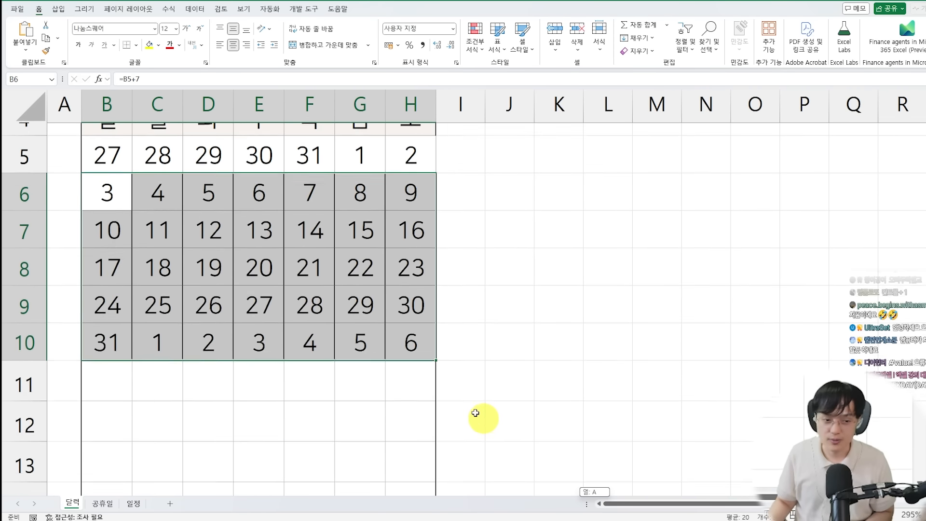
pyautogui.click(300, 375)
# Paste the August 2025 Windows calendar screenshot beside the grid, shrink it, and compare its dates with B5:H10
pyautogui.scroll(3, 299, 375)
pyautogui.scroll(-1, 285, 373)
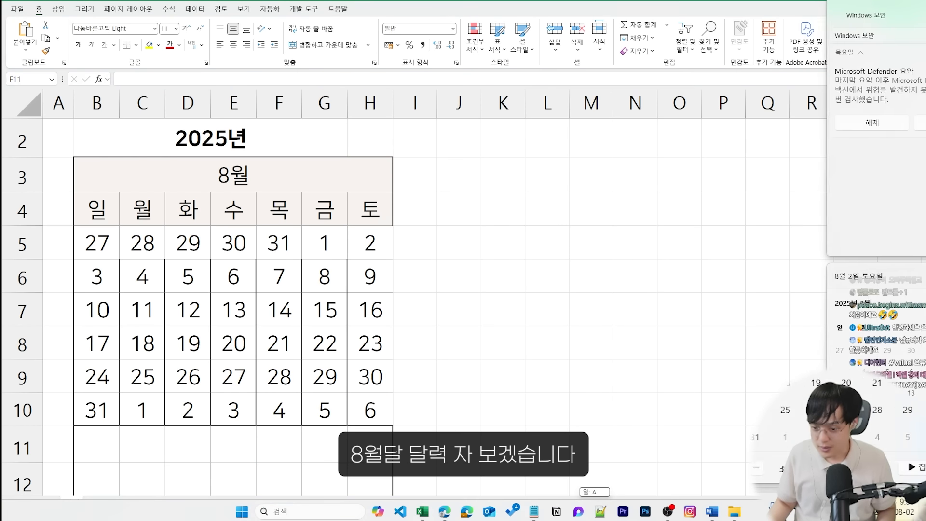
pyautogui.hotkey('ctrl', 'v')
pyautogui.scroll(-4, 497, 206)
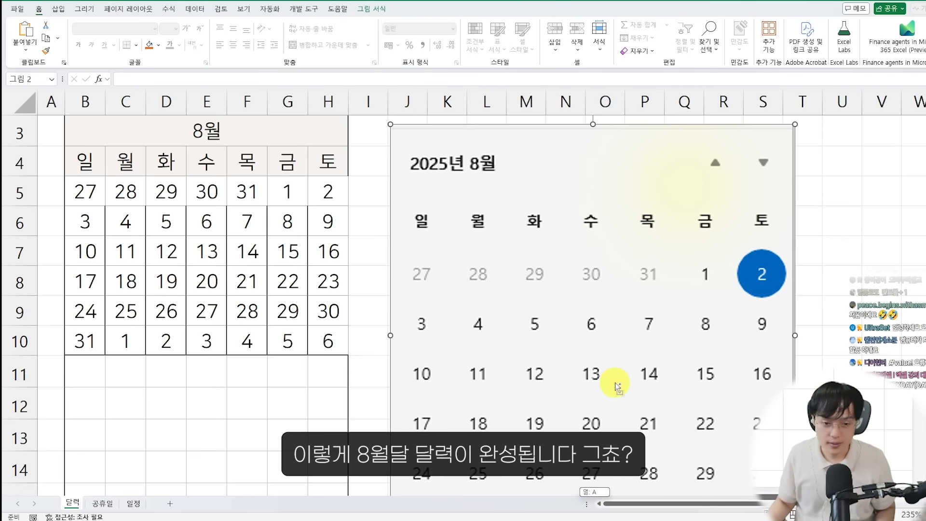
pyautogui.moveTo(694, 485); pyautogui.dragTo(526, 315)
pyautogui.moveTo(456, 271); pyautogui.dragTo(451, 270)
pyautogui.scroll(1, 410, 282)
pyautogui.scroll(1, 407, 283)
pyautogui.click(84, 235)
pyautogui.moveTo(44, 188)
pyautogui.mouseDown()
pyautogui.moveTo(246, 316)
pyautogui.moveTo(343, 408)
pyautogui.mouseUp()
pyautogui.moveTo(469, 322); pyautogui.dragTo(307, 273)
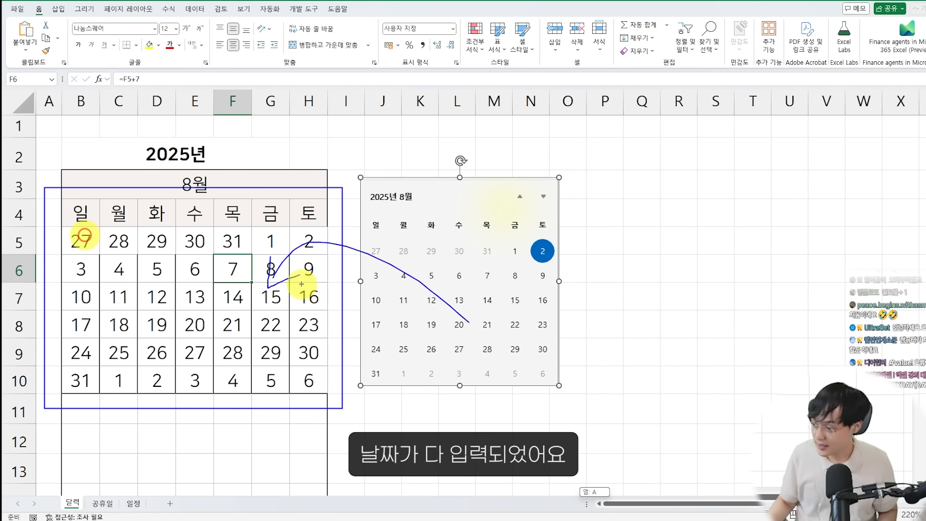
pyautogui.click(237, 325)
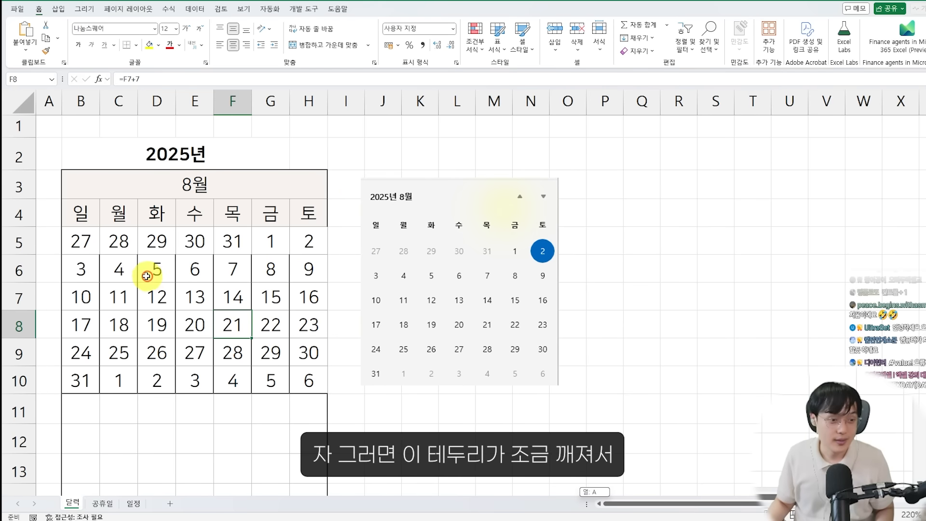
# Give the date range B5:H10 a medium-weight dark grey outline border
pyautogui.moveTo(60, 226)
pyautogui.mouseDown()
pyautogui.moveTo(273, 349)
pyautogui.moveTo(329, 394)
pyautogui.mouseUp()
pyautogui.click(83, 254)
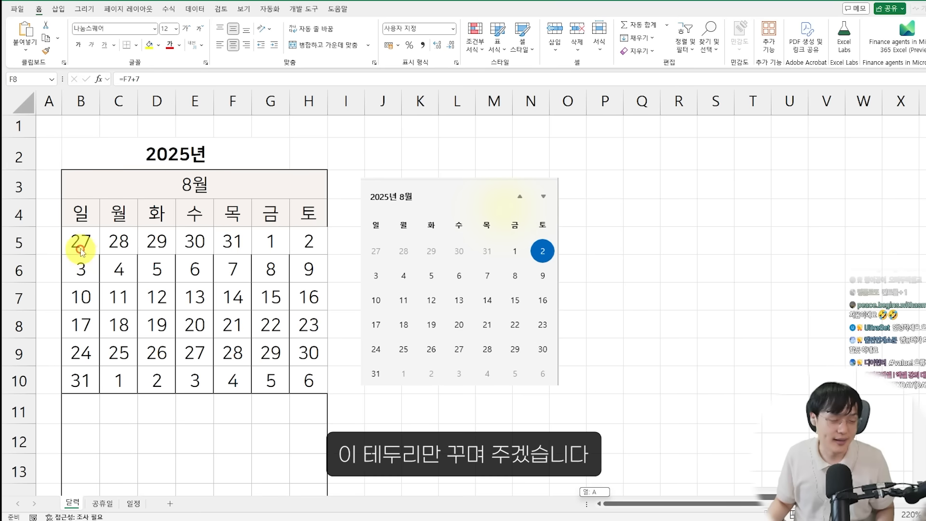
pyautogui.moveTo(87, 241); pyautogui.dragTo(321, 374)
pyautogui.rightClick(240, 292)
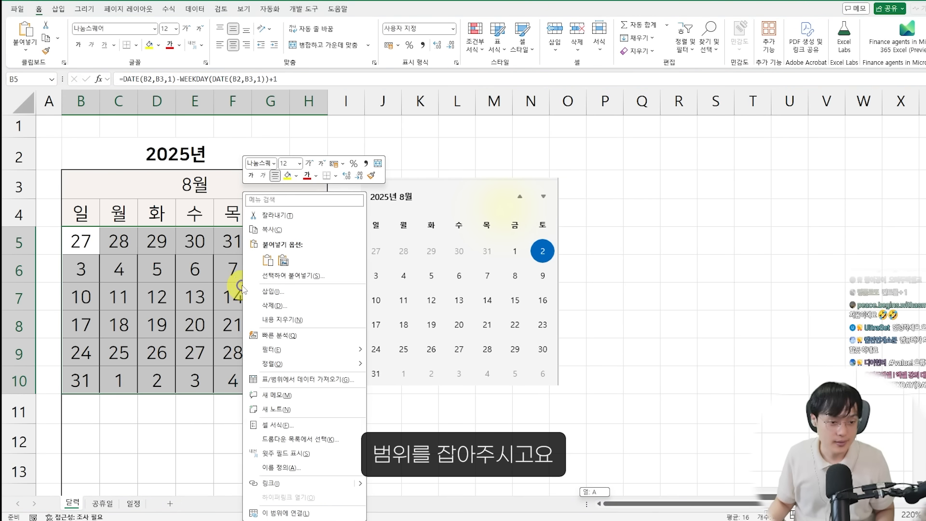
pyautogui.click(282, 425)
pyautogui.moveTo(245, 242); pyautogui.dragTo(440, 121)
pyautogui.click(445, 139)
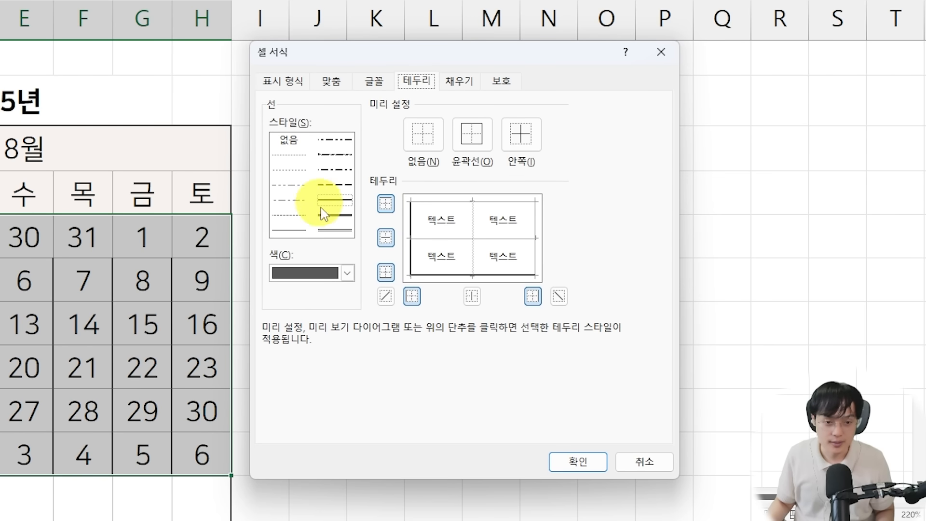
pyautogui.click(386, 267)
pyautogui.click(310, 291)
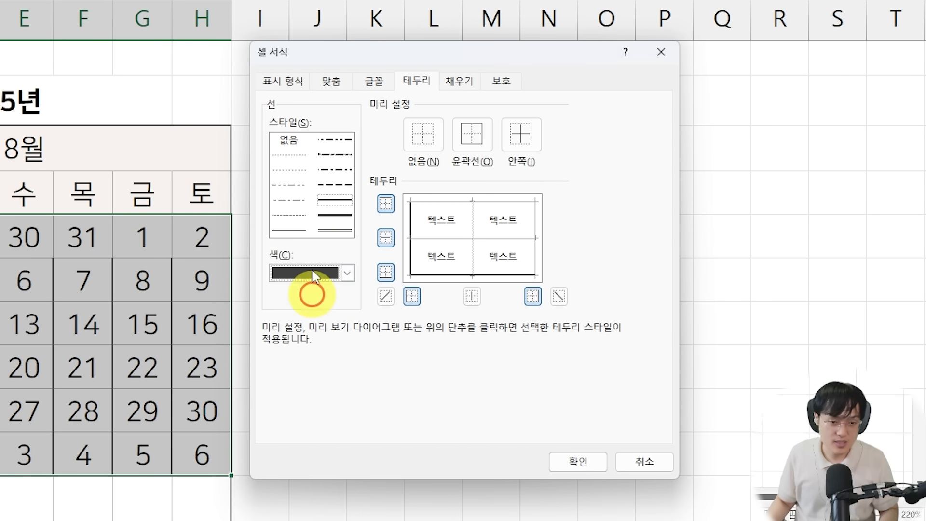
pyautogui.click(473, 134)
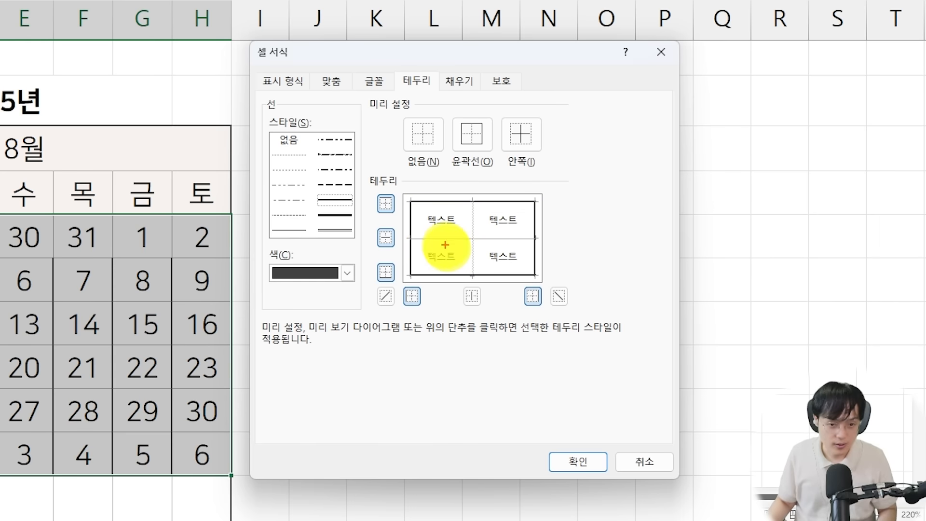
# Add thin light grey inside borders to B5:H10 and apply the border settings
pyautogui.click(288, 231)
pyautogui.click(305, 274)
pyautogui.click(292, 386)
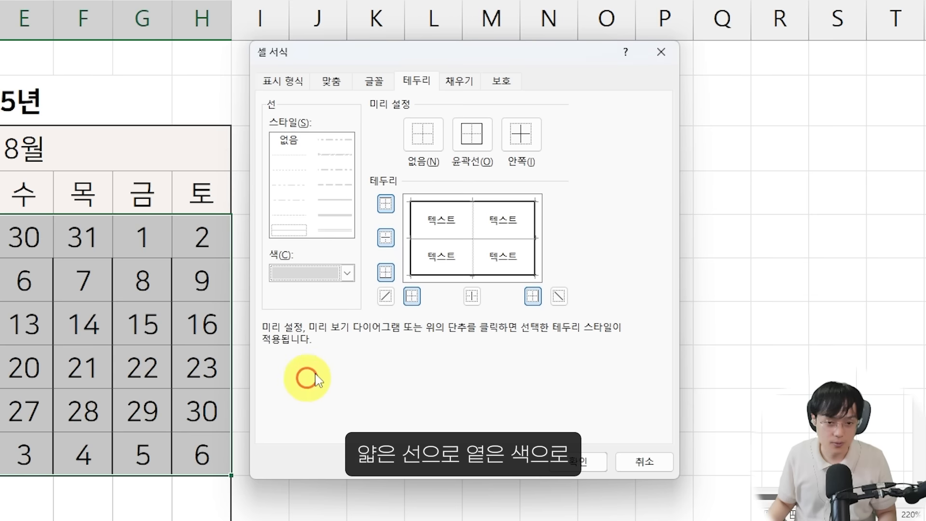
pyautogui.click(534, 141)
pyautogui.moveTo(407, 239); pyautogui.dragTo(537, 239)
pyautogui.moveTo(472, 199)
pyautogui.mouseDown()
pyautogui.moveTo(472, 296)
pyautogui.moveTo(471, 264)
pyautogui.moveTo(471, 272)
pyautogui.mouseUp()
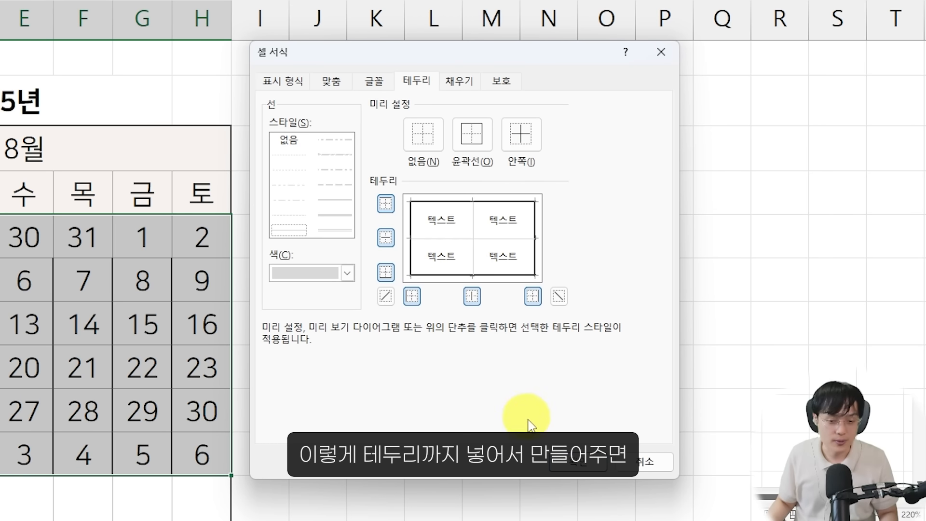
pyautogui.click(555, 459)
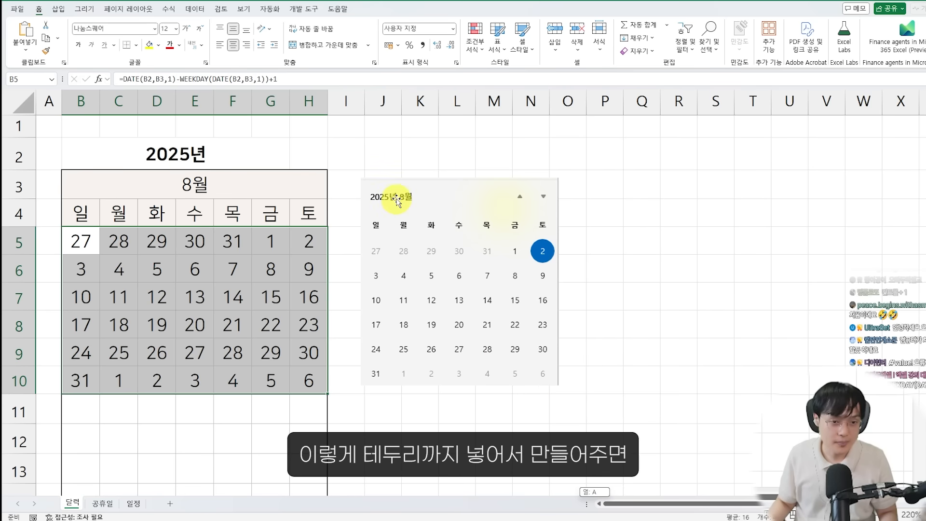
# Move the calendar screenshot farther from the grid and set the month in B3 to 7 to test the dates
pyautogui.moveTo(395, 201); pyautogui.dragTo(462, 180)
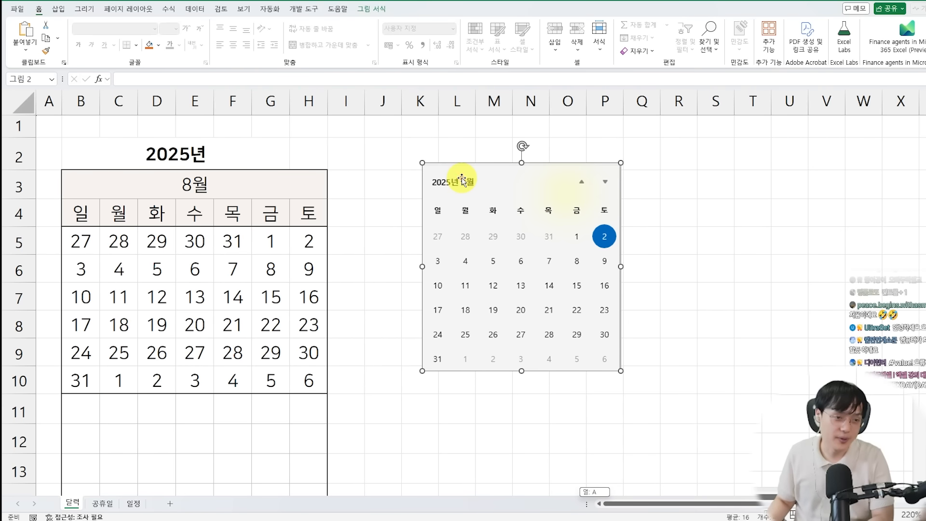
pyautogui.click(237, 191)
pyautogui.write('7')
pyautogui.press('Return')
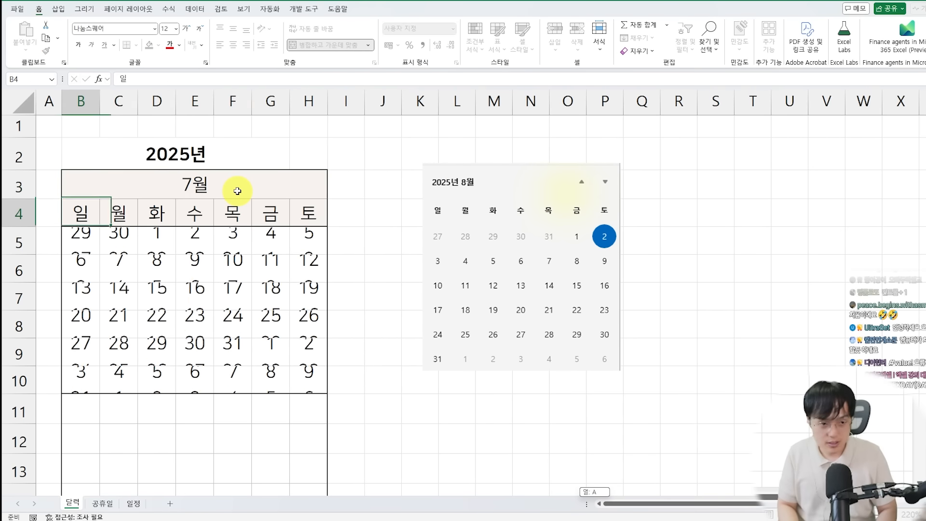
# Test the date grid by setting the month in B3 to 8, 9, 1, 2, 3 and 4 in turn
pyautogui.click(238, 191)
pyautogui.write('8')
pyautogui.press('Return')
pyautogui.click(238, 191)
pyautogui.write('9')
pyautogui.press('Return')
pyautogui.click(238, 192)
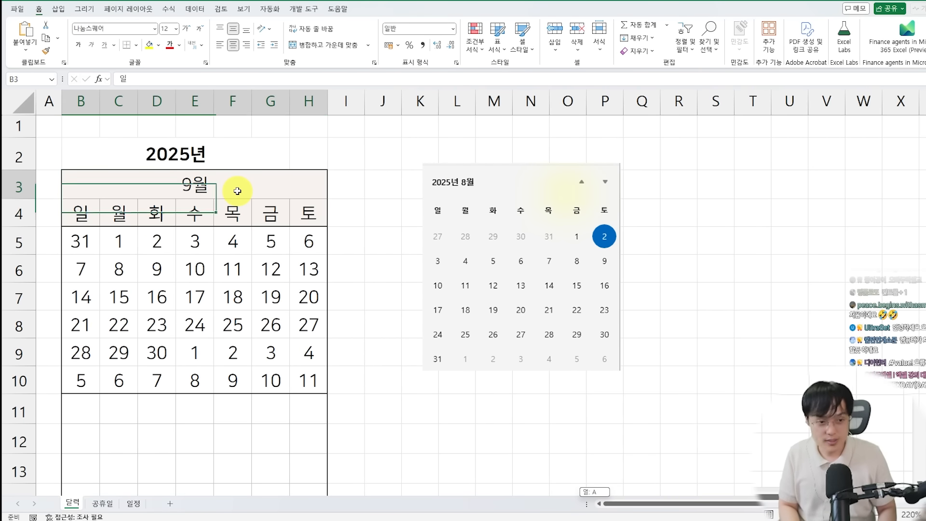
pyautogui.write('1')
pyautogui.press('Return')
pyautogui.write('2')
pyautogui.press('Return')
pyautogui.click(238, 191)
pyautogui.write('3')
pyautogui.press('Return')
pyautogui.click(238, 191)
pyautogui.write('4')
pyautogui.press('Return')
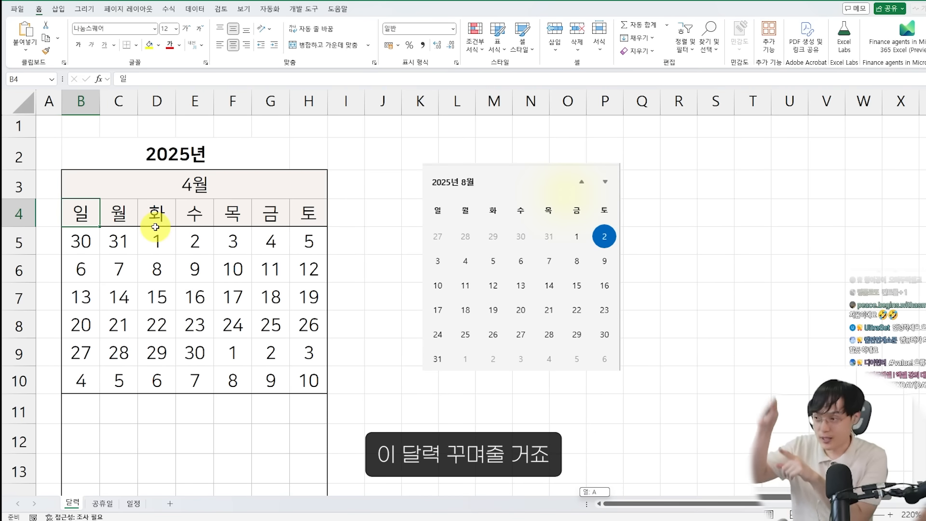
# Color the Sunday column B4:B10 in a light red font using a custom color
pyautogui.moveTo(87, 209); pyautogui.dragTo(94, 368)
pyautogui.click(180, 46)
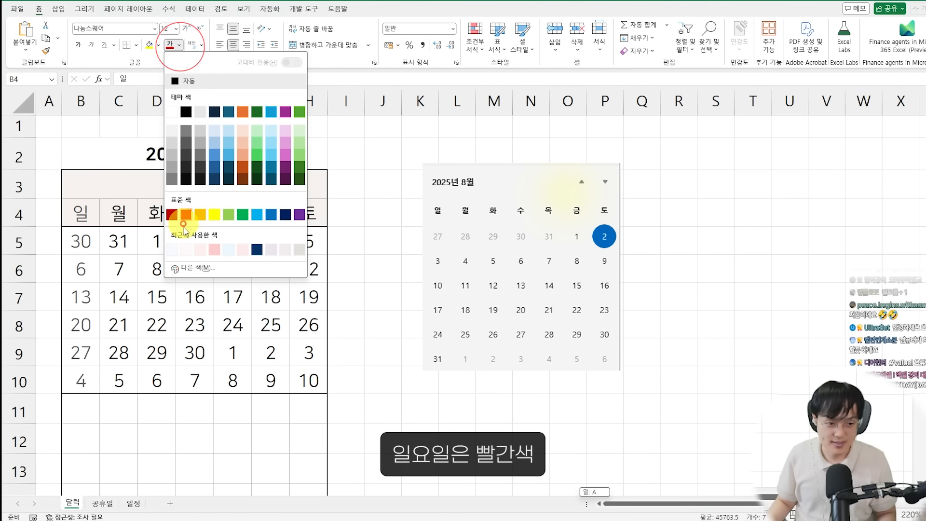
pyautogui.click(193, 265)
pyautogui.click(357, 222)
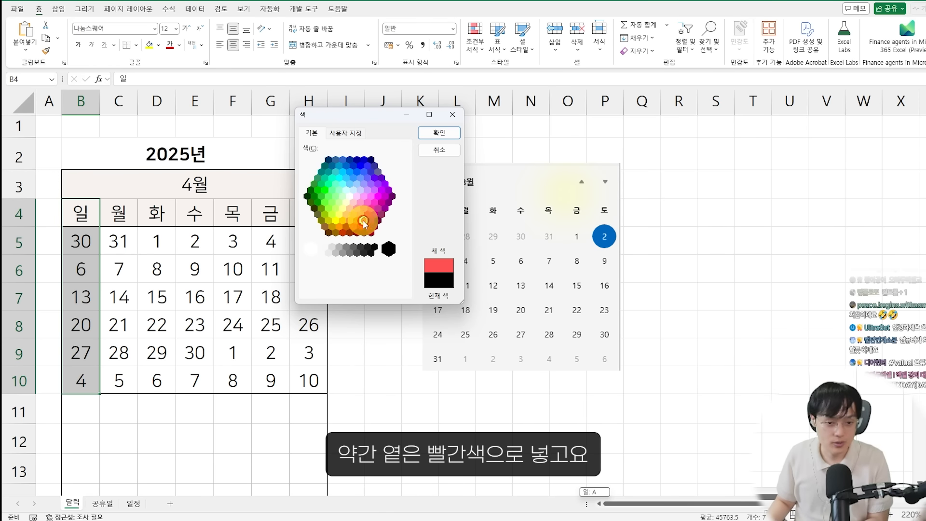
pyautogui.press('Return')
# Color the Saturday column H4:H10 in a light blue font using a custom color
pyautogui.moveTo(309, 213); pyautogui.dragTo(306, 372)
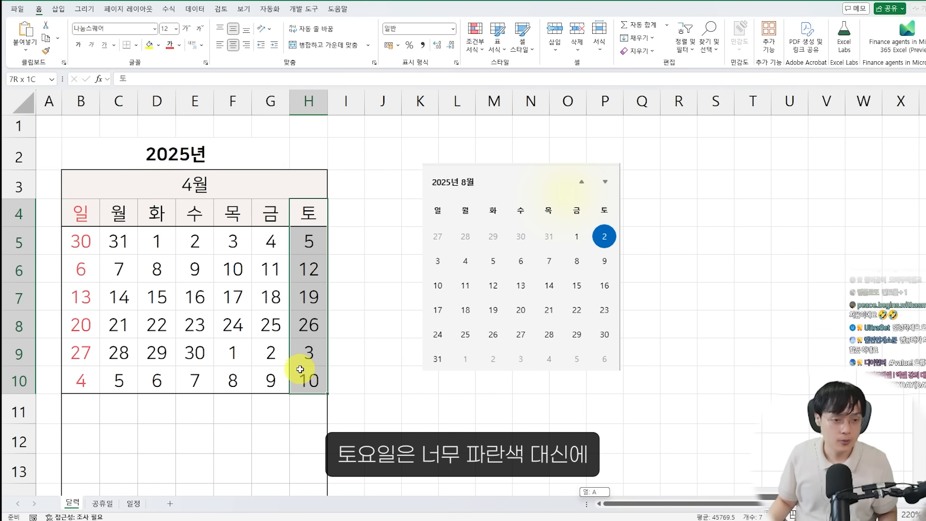
pyautogui.click(180, 45)
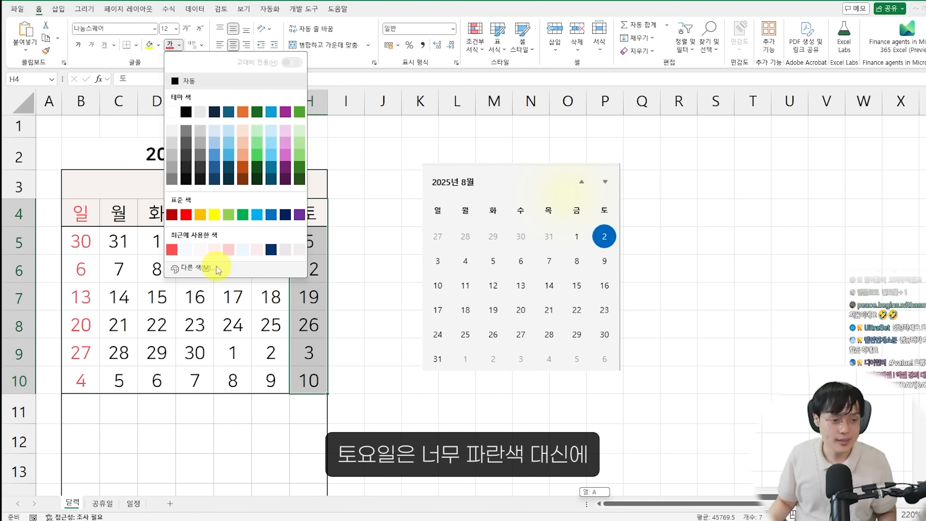
pyautogui.click(220, 266)
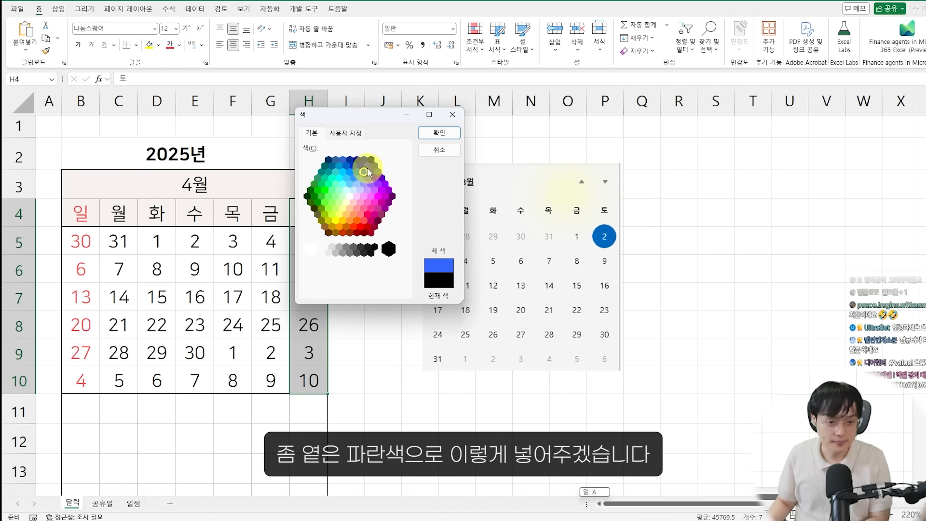
pyautogui.press('Return')
pyautogui.click(295, 248)
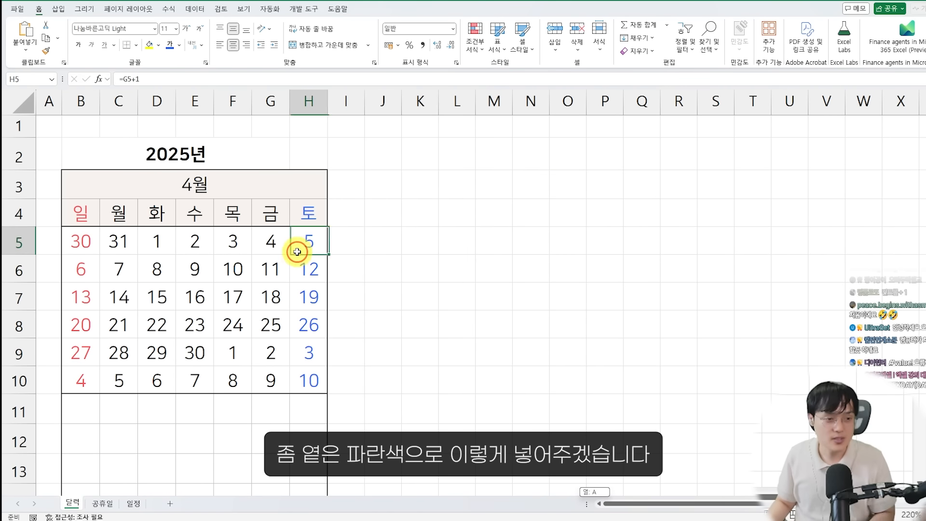
# Test the colored calendar by setting the month in B3 to 8 and then to 1 through 6 in turn
pyautogui.scroll(-1, 263, 242)
pyautogui.click(254, 184)
pyautogui.write('8')
pyautogui.press('Return')
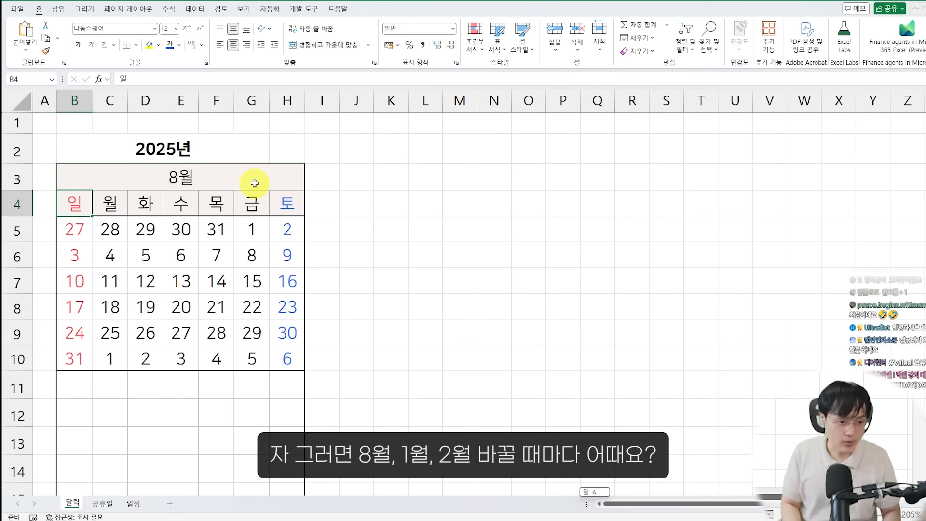
pyautogui.press('Up')
pyautogui.write('1')
pyautogui.press('Return')
pyautogui.press('Up')
pyautogui.write('2')
pyautogui.press('Return')
pyautogui.press('Up')
pyautogui.write('3')
pyautogui.press('Return')
pyautogui.press('Up')
pyautogui.write('4')
pyautogui.press('Return')
pyautogui.press('Up')
pyautogui.write('5')
pyautogui.press('Return')
pyautogui.press('Up')
pyautogui.write('6')
pyautogui.press('Return')
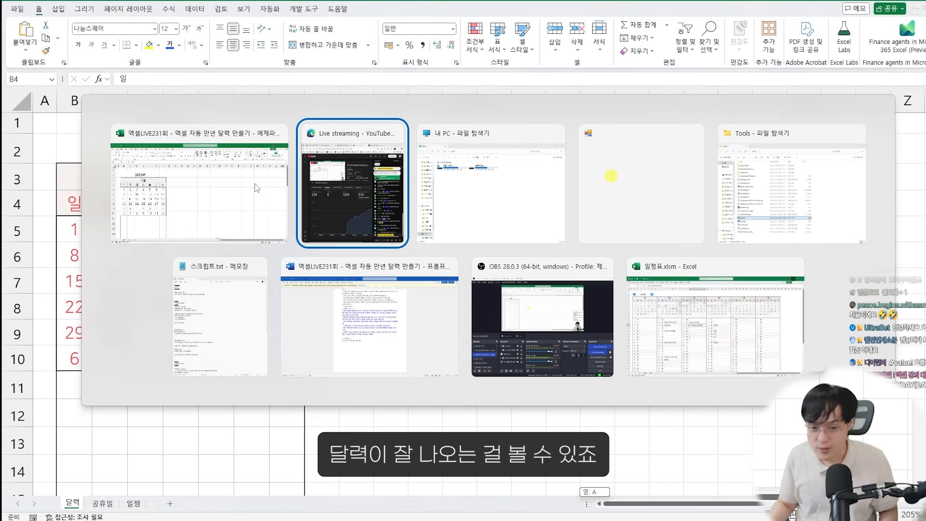
# Examine the underlying values entered in the month cell B3 and the year cell B2
pyautogui.hotkey('alt', 'Tab')
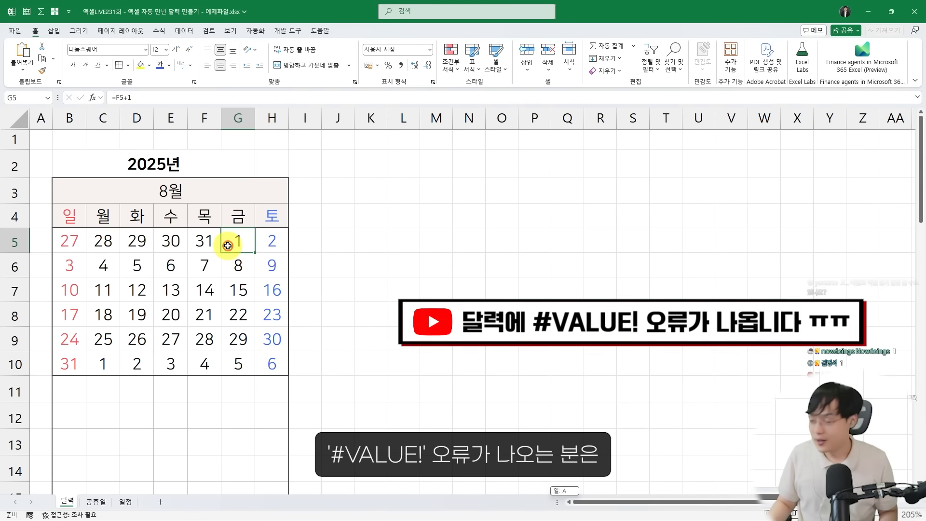
pyautogui.click(216, 215)
pyautogui.scroll(1, 178, 237)
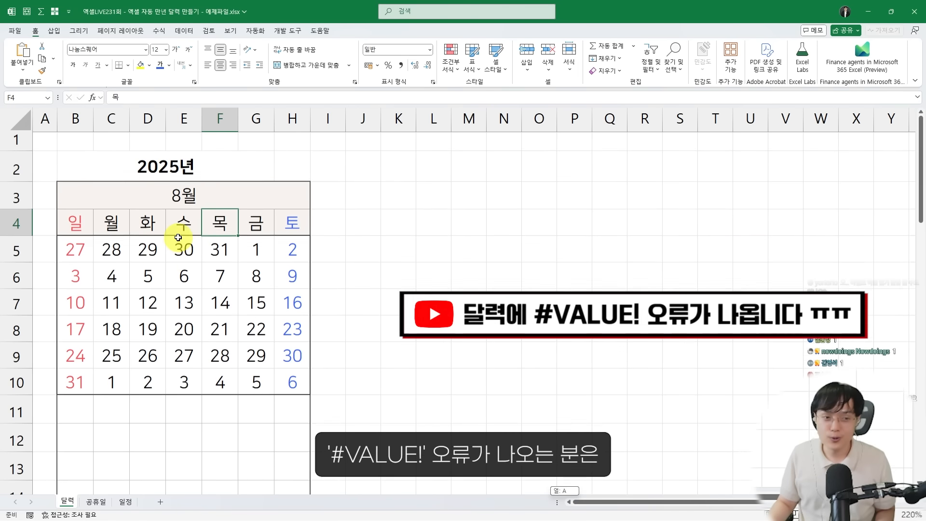
pyautogui.click(187, 201)
pyautogui.scroll(3, 188, 211)
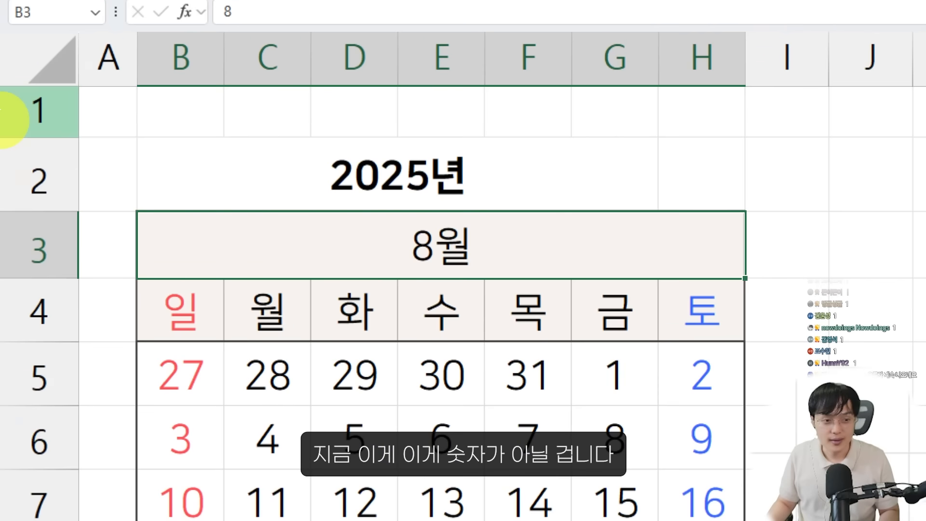
pyautogui.click(114, 168)
pyautogui.moveTo(100, 88); pyautogui.dragTo(147, 109)
pyautogui.moveTo(420, 355); pyautogui.dragTo(502, 394)
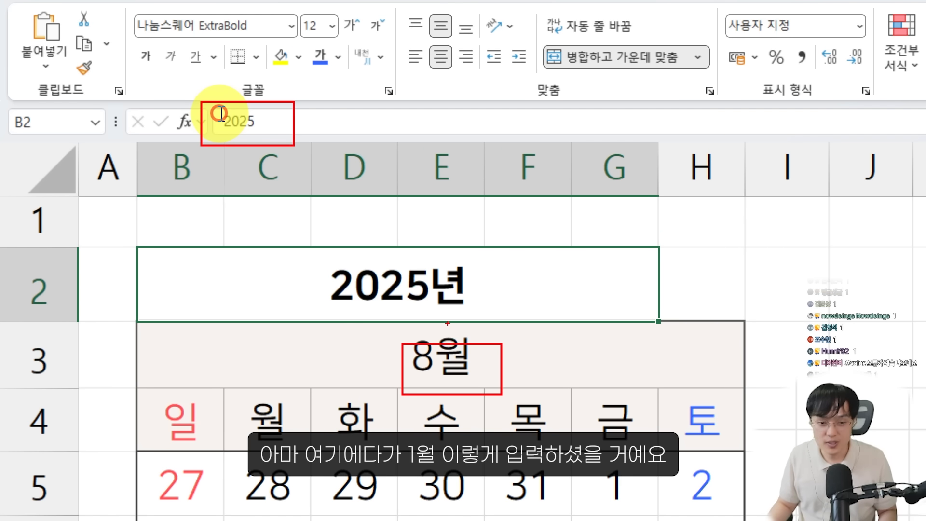
pyautogui.press('Escape')
# Enter the month in B3 as the text 1월 and examine how the date cells react
pyautogui.click(537, 345)
pyautogui.write('1DN')
pyautogui.press('BackSpace')
pyautogui.press('BackSpace')
pyautogui.write('월')
pyautogui.press('Return')
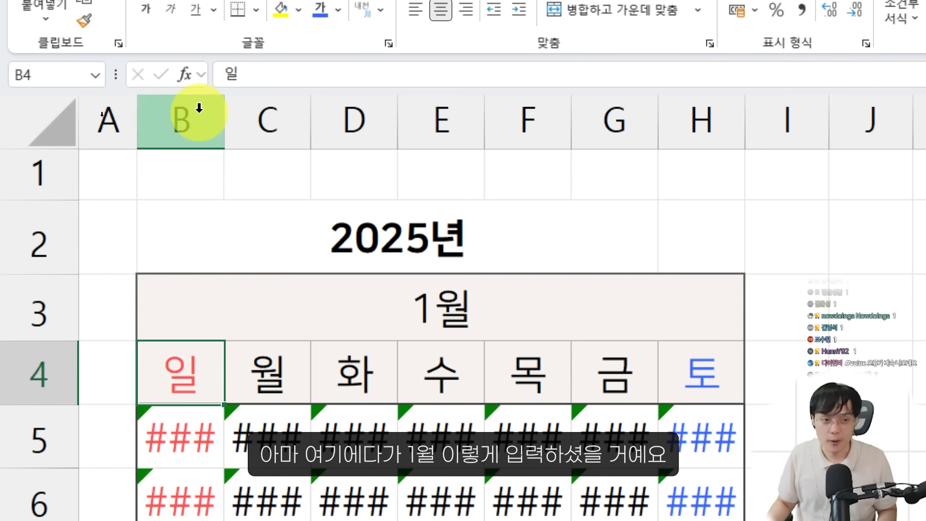
pyautogui.moveTo(224, 116); pyautogui.dragTo(416, 115)
pyautogui.scroll(-3, 393, 412)
pyautogui.moveTo(174, 200); pyautogui.dragTo(324, 257)
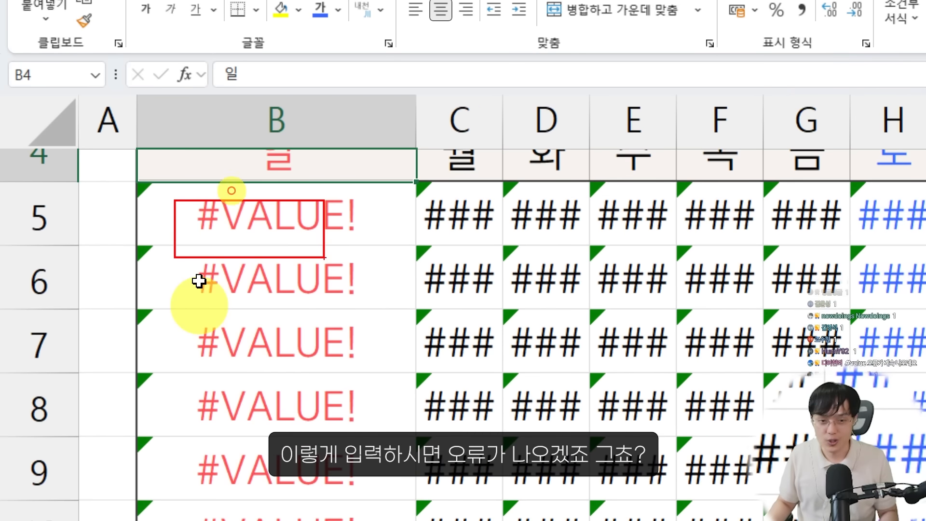
# Re-enter 1월 in B3 and inspect the references to B2 and B3 in the B5 date formula without changing it
pyautogui.scroll(2, 228, 191)
pyautogui.click(337, 221)
pyautogui.write('1')
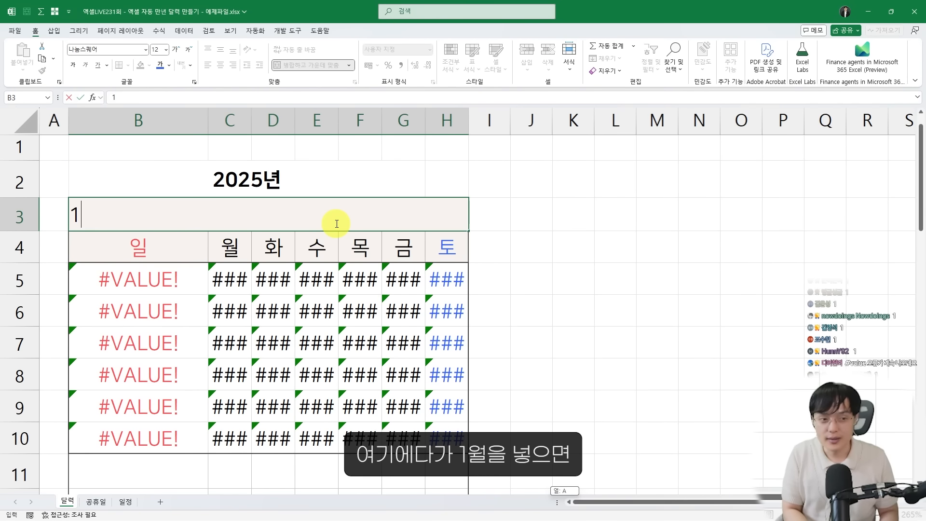
pyautogui.write('월')
pyautogui.press('Return')
pyautogui.doubleClick(187, 273)
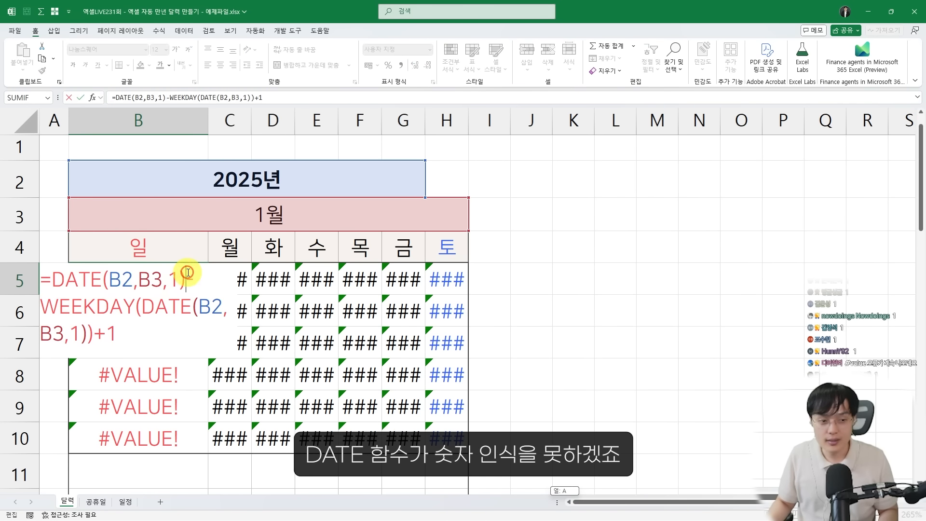
pyautogui.moveTo(170, 291); pyautogui.dragTo(239, 321)
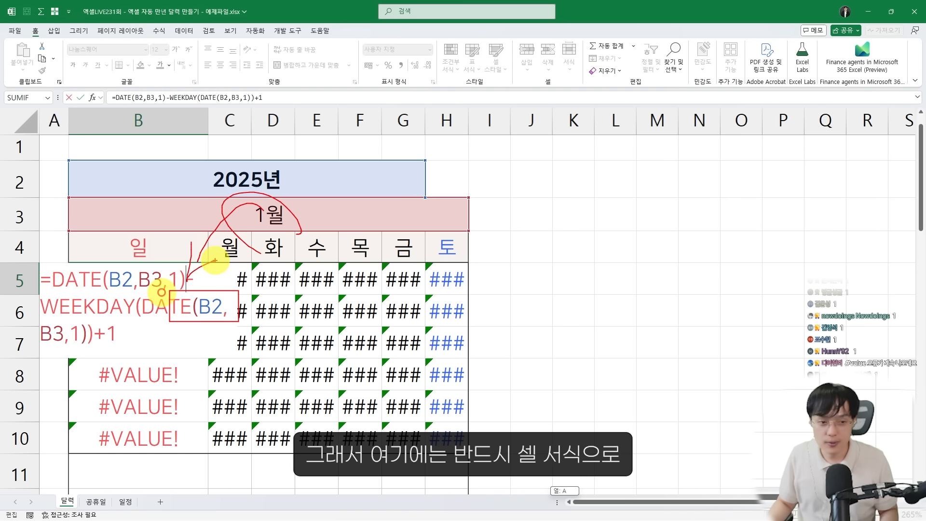
pyautogui.press('Escape')
pyautogui.press('Escape')
# Set the month in B3 to the plain number 1 and narrow column B to a width of about 4.13
pyautogui.click(272, 215)
pyautogui.write('1')
pyautogui.press('Return')
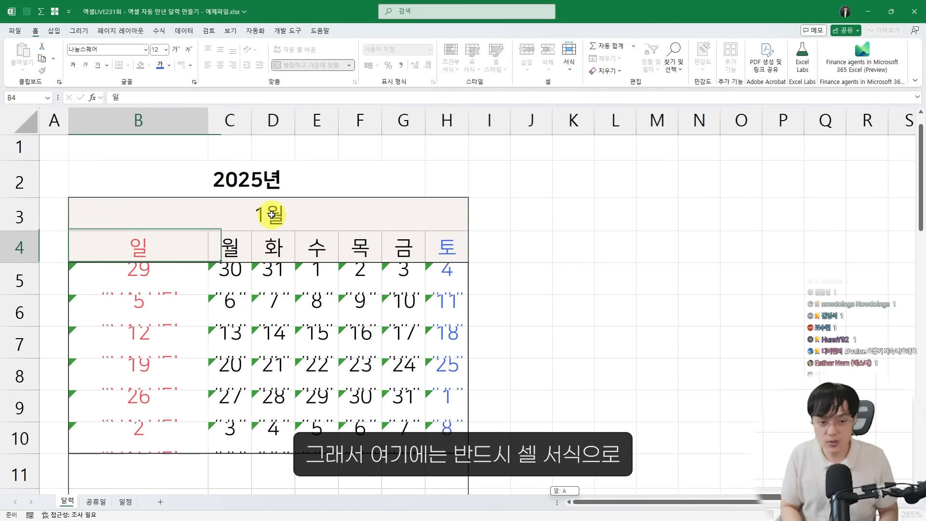
pyautogui.moveTo(206, 124); pyautogui.dragTo(117, 124)
pyautogui.moveTo(191, 200)
pyautogui.mouseDown()
pyautogui.moveTo(243, 224)
pyautogui.moveTo(264, 200)
pyautogui.mouseUp()
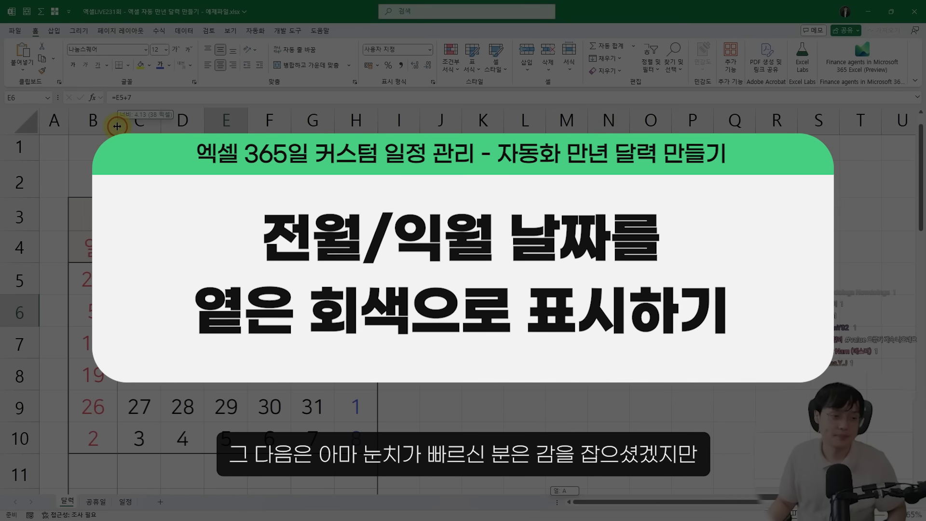
# Make the calendar columns B through H equally wide
pyautogui.moveTo(114, 120); pyautogui.dragTo(335, 122)
pyautogui.click(334, 122)
pyautogui.click(296, 269)
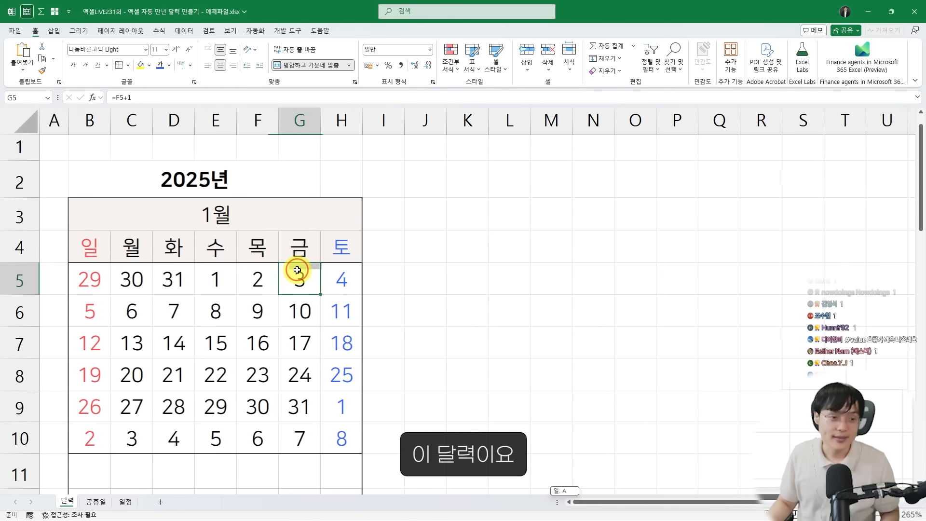
pyautogui.moveTo(90, 120); pyautogui.dragTo(321, 118)
pyautogui.click(321, 120)
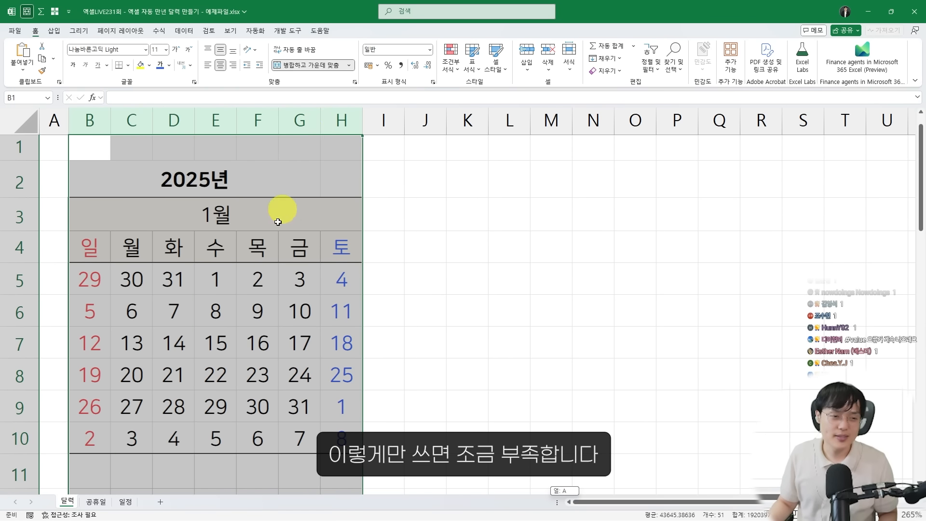
pyautogui.moveTo(284, 216); pyautogui.dragTo(276, 234)
pyautogui.moveTo(93, 116); pyautogui.dragTo(323, 116)
# Set the month in B3 to 8
pyautogui.click(267, 217)
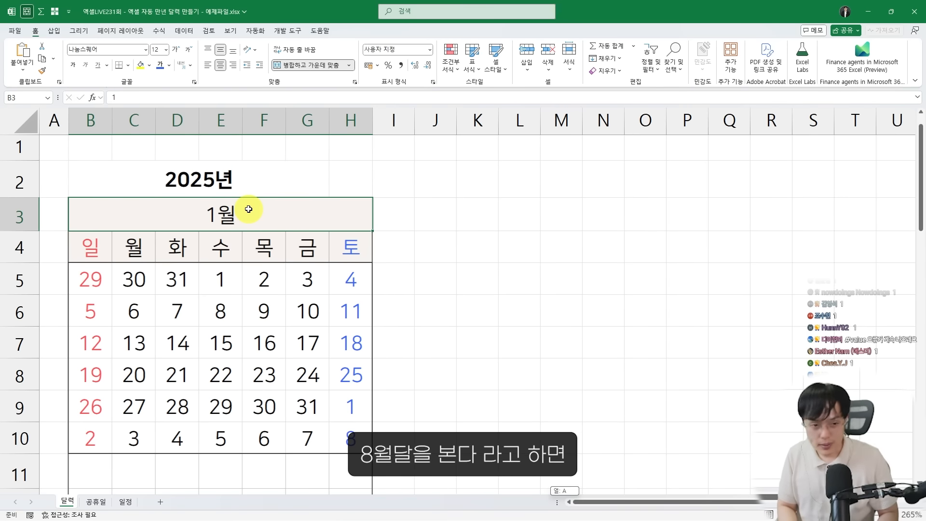
pyautogui.write('8')
pyautogui.press('Return')
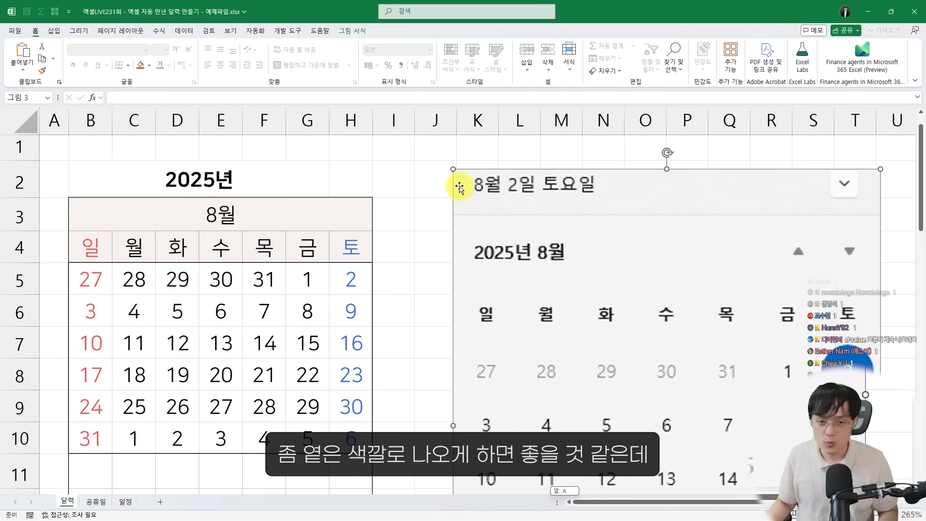
# Shrink the August 2025 calendar screenshot, place it beside the grid, and compare how the adjacent months' dates are colored
pyautogui.moveTo(456, 170); pyautogui.dragTo(629, 374)
pyautogui.moveTo(665, 409); pyautogui.dragTo(482, 206)
pyautogui.hotkey('ctrl', '2')
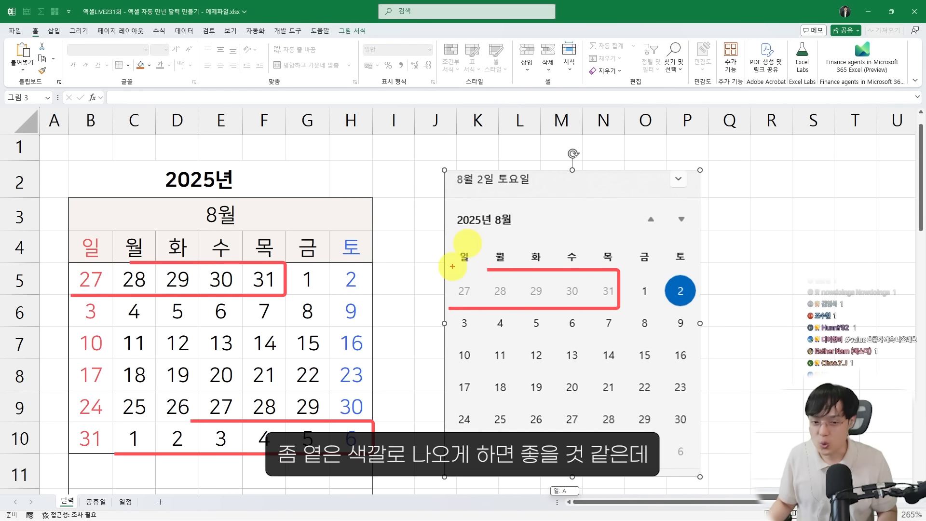
pyautogui.moveTo(602, 305); pyautogui.dragTo(619, 307)
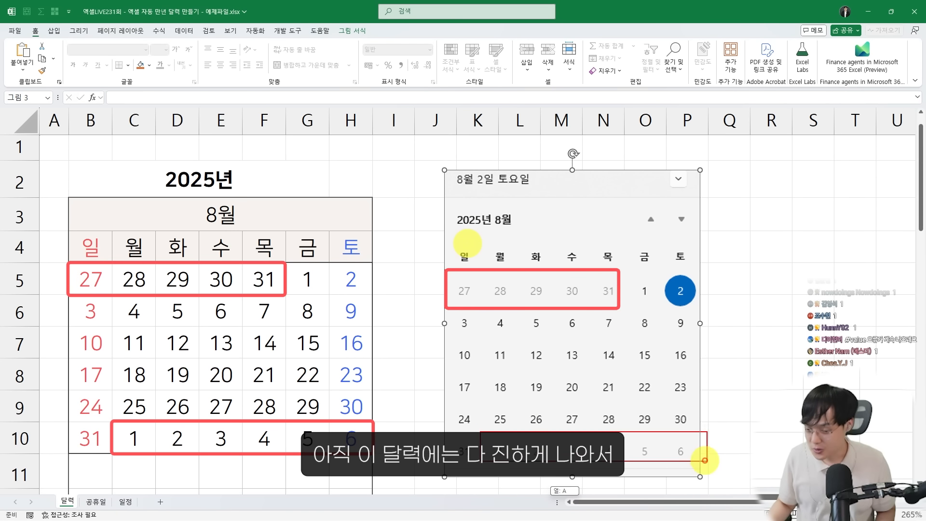
pyautogui.moveTo(285, 282); pyautogui.dragTo(300, 320)
pyautogui.press('Escape')
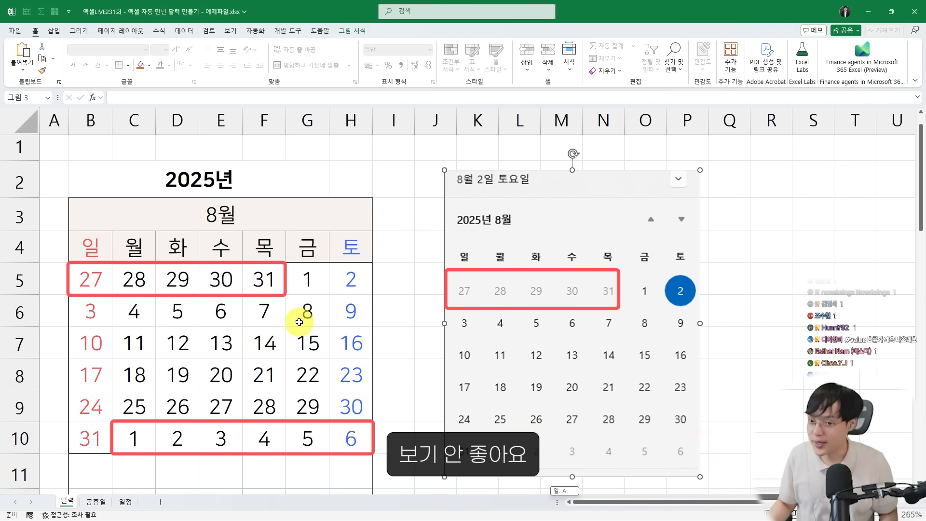
pyautogui.hotkey('alt', 'Tab')
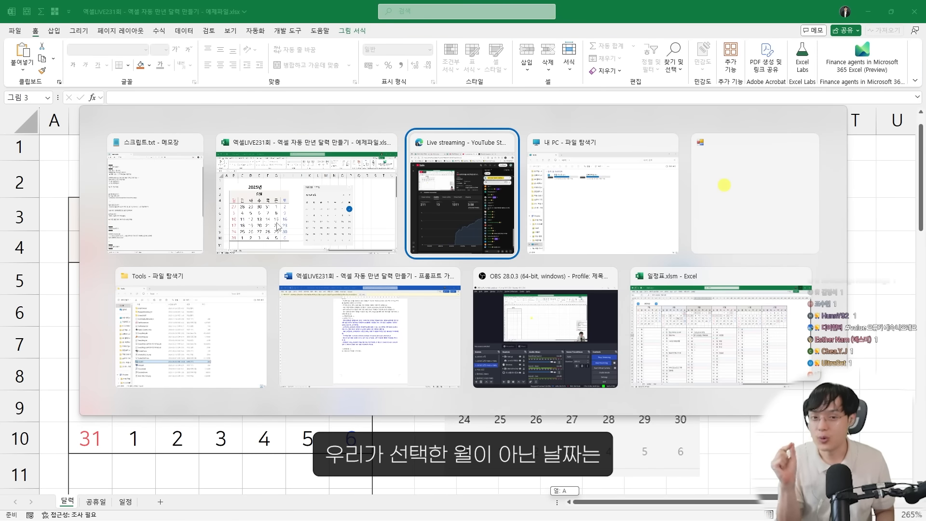
pyautogui.click(277, 226)
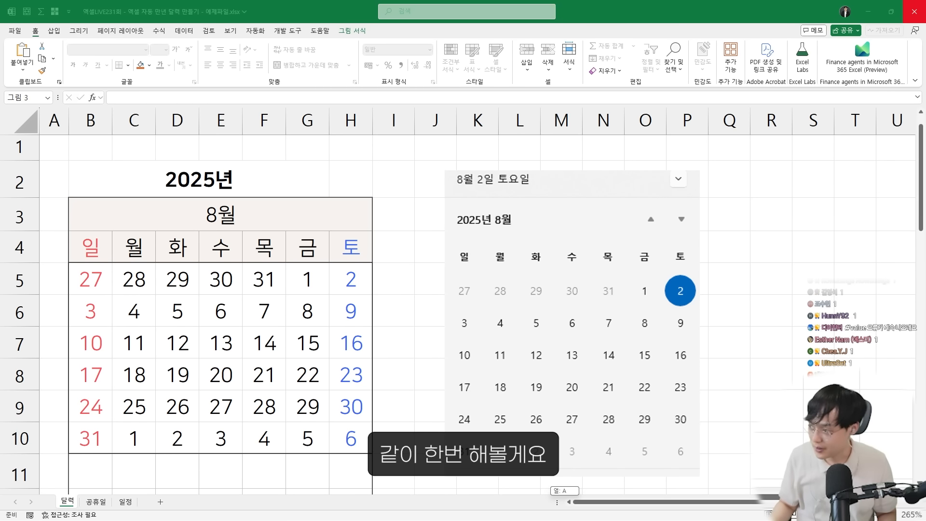
# Start a new conditional formatting rule for the date cells B5:H10 that uses a formula to determine which cells to format
pyautogui.moveTo(88, 276); pyautogui.dragTo(343, 427)
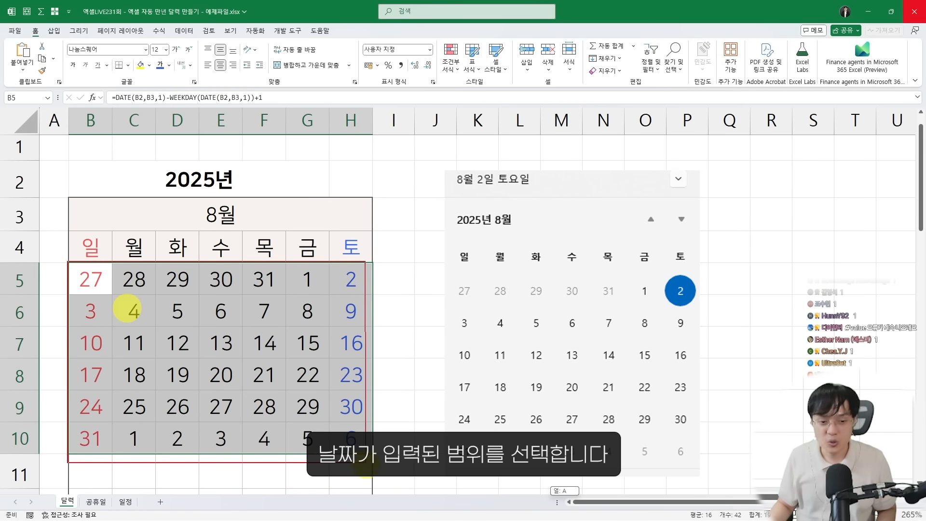
pyautogui.moveTo(91, 277); pyautogui.dragTo(344, 427)
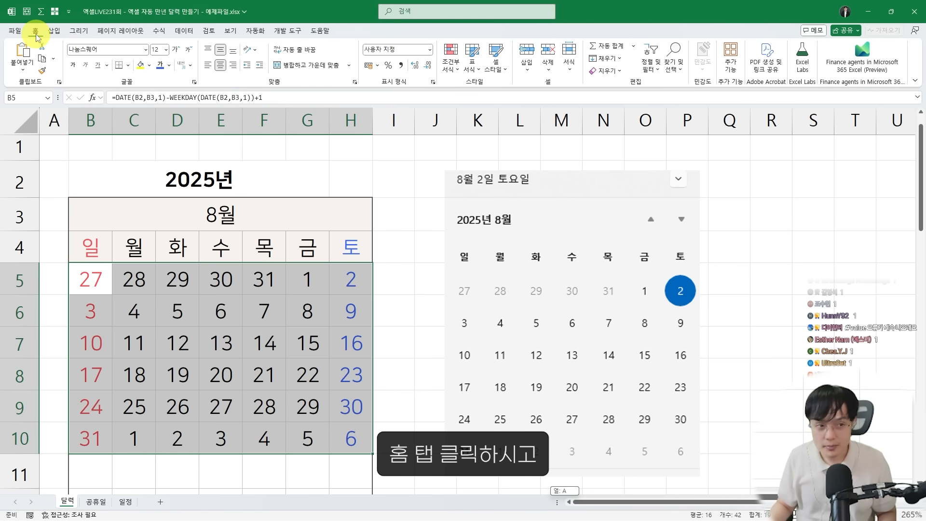
pyautogui.click(452, 64)
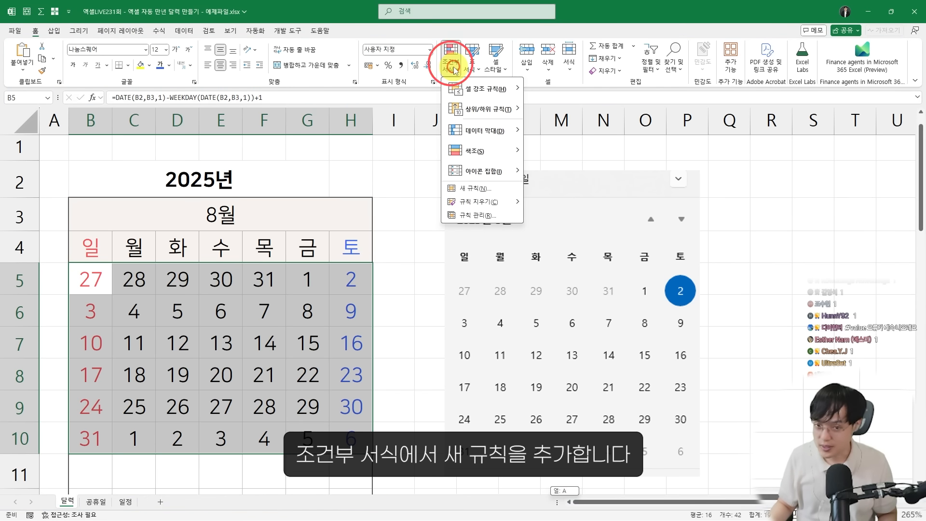
pyautogui.click(480, 194)
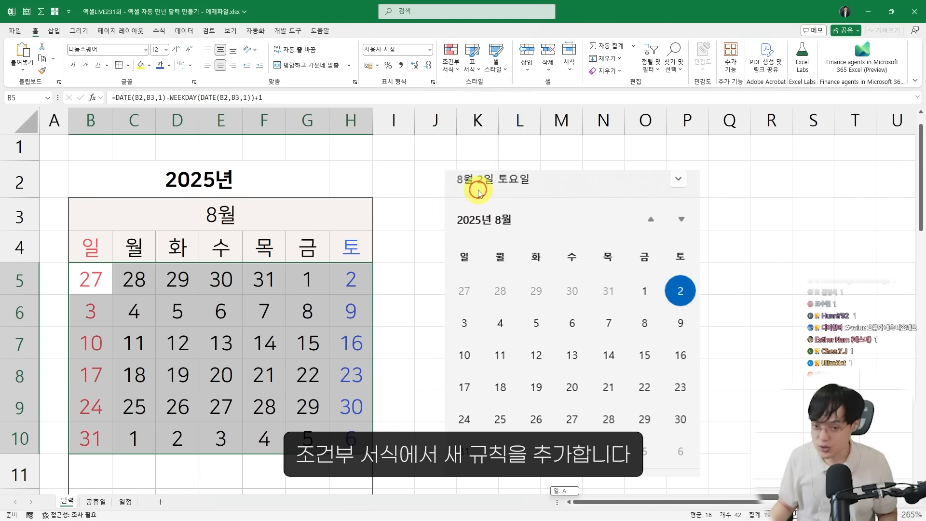
pyautogui.moveTo(341, 131); pyautogui.dragTo(470, 122)
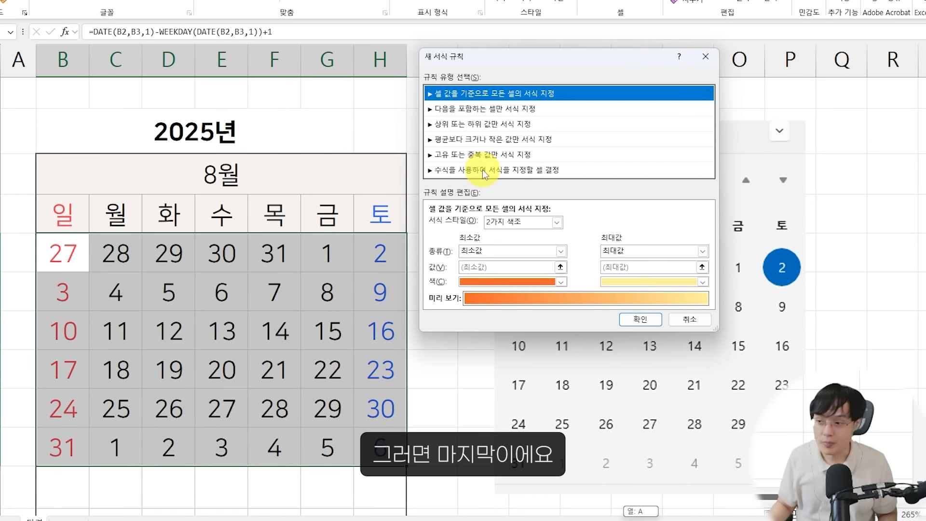
pyautogui.click(482, 171)
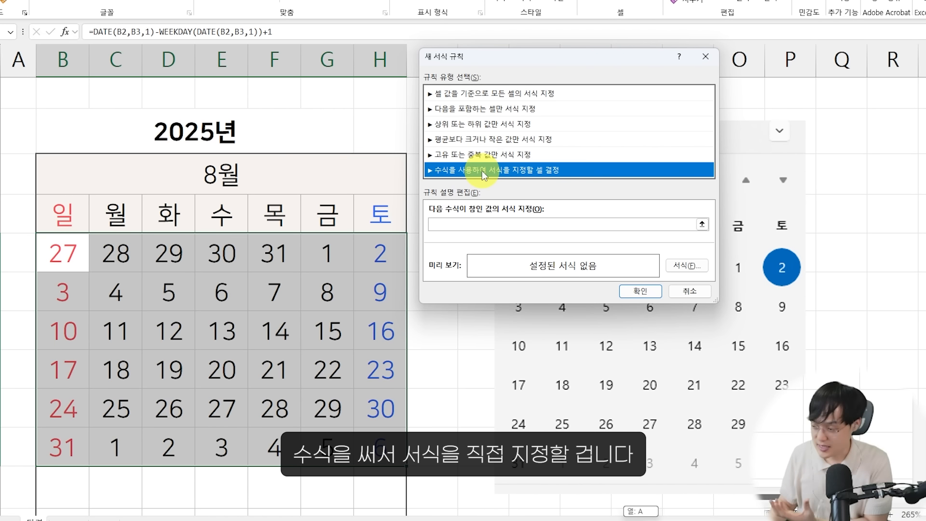
pyautogui.moveTo(473, 70); pyautogui.dragTo(463, 77)
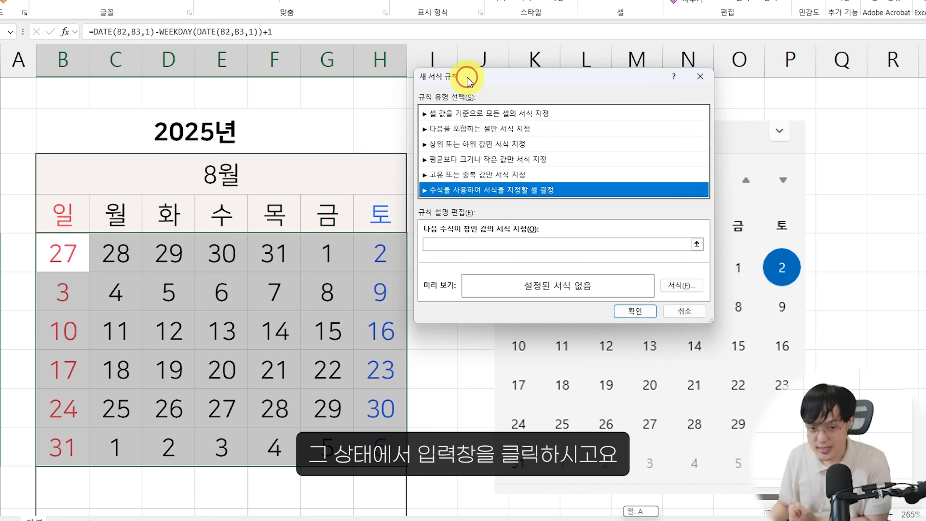
pyautogui.click(444, 246)
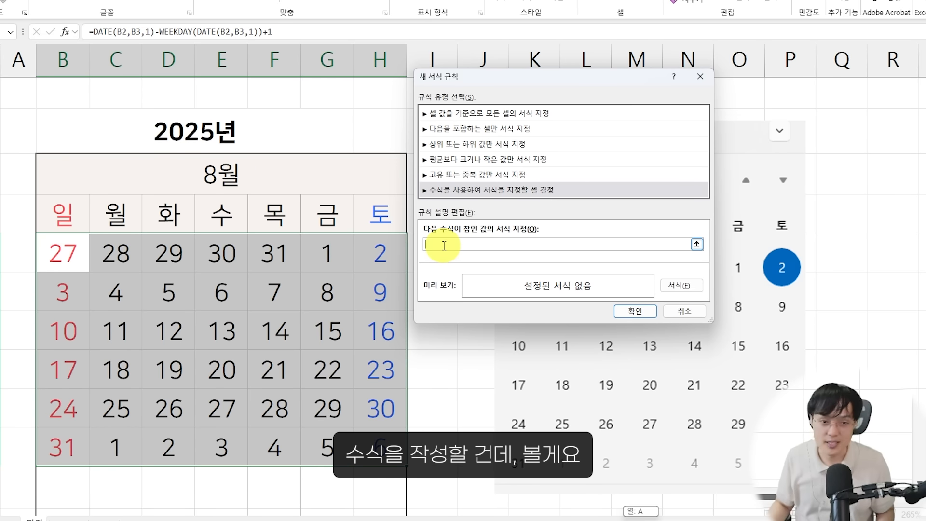
pyautogui.moveTo(427, 72); pyautogui.dragTo(428, 78)
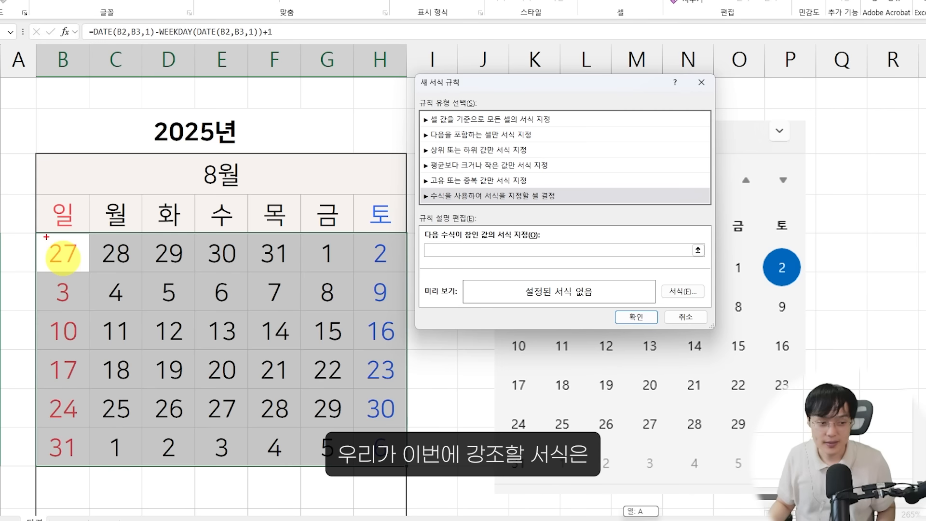
pyautogui.moveTo(34, 233)
pyautogui.mouseDown()
pyautogui.moveTo(275, 409)
pyautogui.moveTo(399, 461)
pyautogui.mouseUp()
pyautogui.moveTo(246, 181)
pyautogui.mouseDown()
pyautogui.moveTo(226, 142)
pyautogui.moveTo(221, 203)
pyautogui.mouseUp()
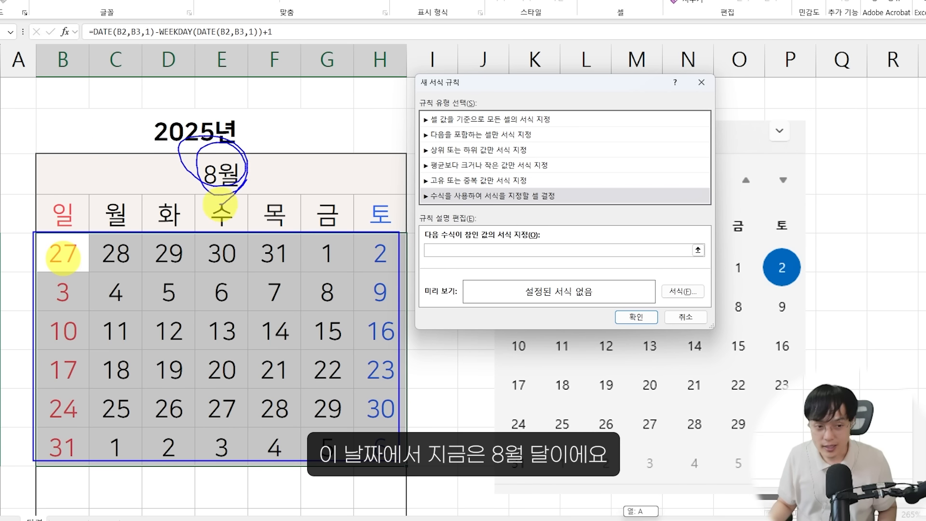
pyautogui.moveTo(196, 157)
pyautogui.mouseDown()
pyautogui.moveTo(245, 159)
pyautogui.moveTo(265, 194)
pyautogui.moveTo(266, 149)
pyautogui.mouseUp()
pyautogui.press('Escape')
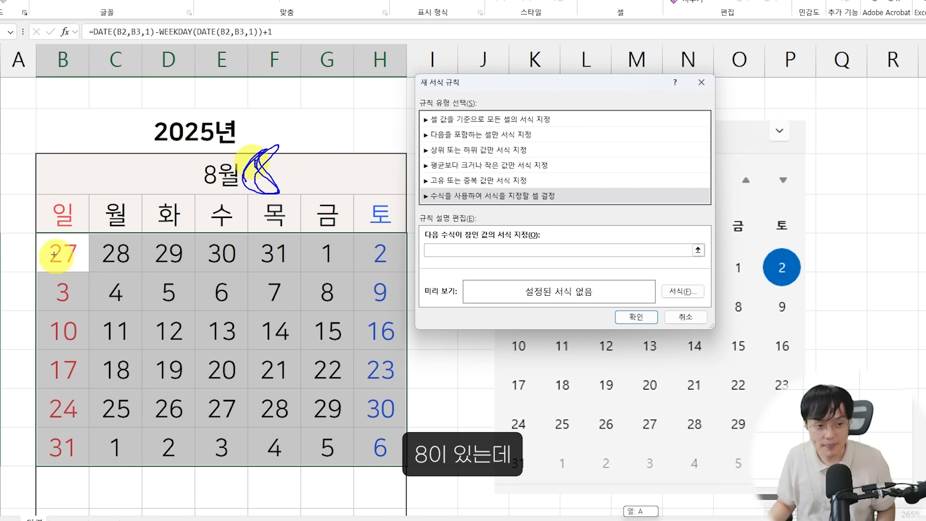
pyautogui.moveTo(35, 232); pyautogui.dragTo(84, 272)
pyautogui.moveTo(91, 229); pyautogui.dragTo(137, 265)
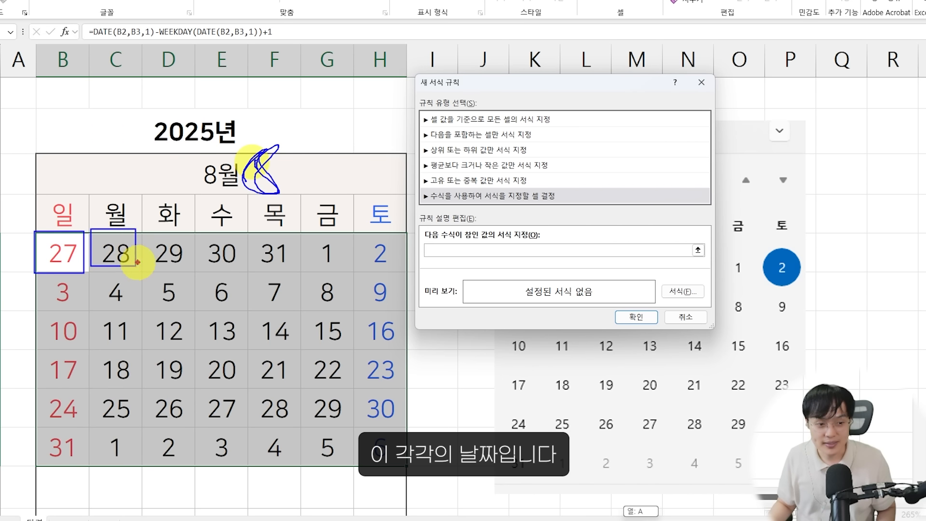
pyautogui.moveTo(143, 233); pyautogui.dragTo(185, 264)
pyautogui.moveTo(197, 235); pyautogui.dragTo(239, 263)
pyautogui.moveTo(252, 234); pyautogui.dragTo(292, 274)
pyautogui.moveTo(222, 235); pyautogui.dragTo(249, 270)
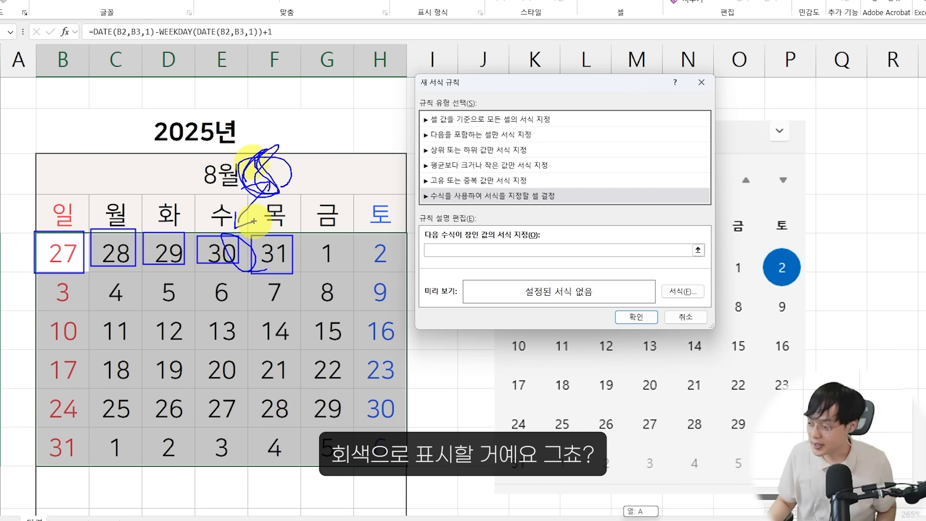
pyautogui.press('Escape')
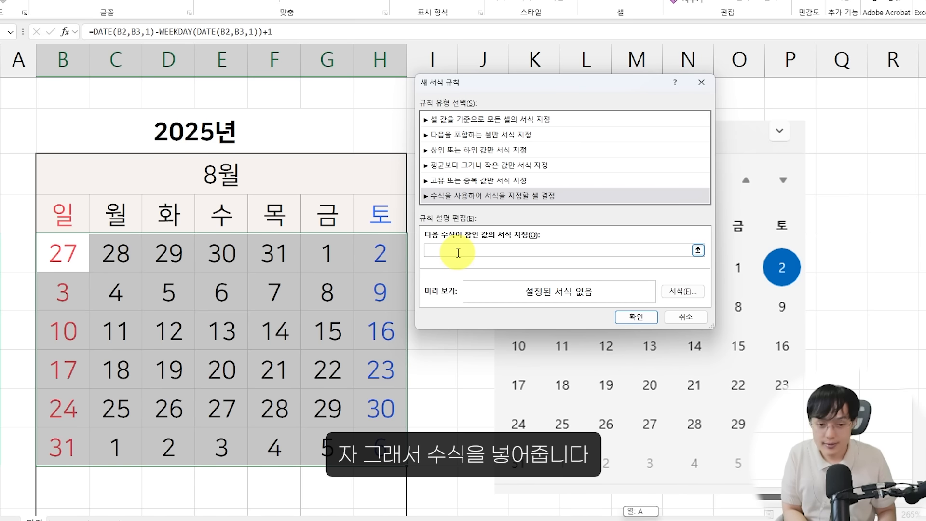
# Enter =MONTH(B5)<>$B$3 as the rule's formula, targeting dates whose month differs from the selected month
pyautogui.write('=')
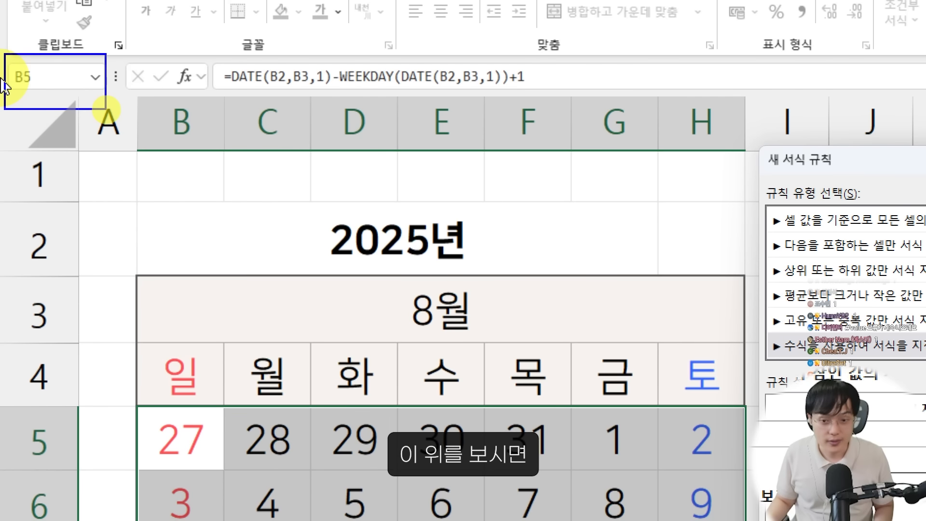
pyautogui.moveTo(137, 407)
pyautogui.mouseDown()
pyautogui.moveTo(280, 459)
pyautogui.moveTo(738, 515)
pyautogui.mouseUp()
pyautogui.moveTo(127, 166)
pyautogui.mouseDown()
pyautogui.moveTo(217, 284)
pyautogui.moveTo(238, 352)
pyautogui.moveTo(372, 327)
pyautogui.moveTo(502, 408)
pyautogui.moveTo(503, 465)
pyautogui.mouseUp()
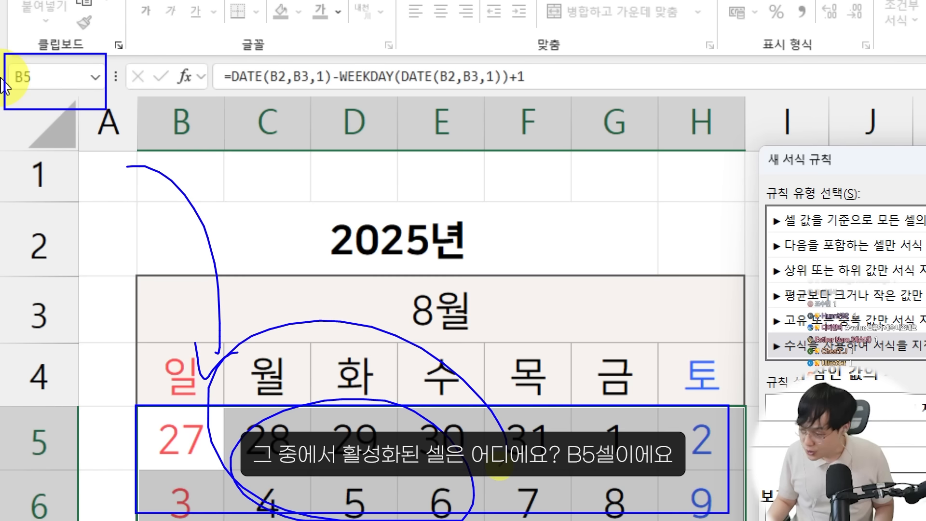
pyautogui.moveTo(1, 54)
pyautogui.mouseDown()
pyautogui.moveTo(122, 108)
pyautogui.moveTo(114, 73)
pyautogui.moveTo(47, 129)
pyautogui.moveTo(63, 140)
pyautogui.mouseUp()
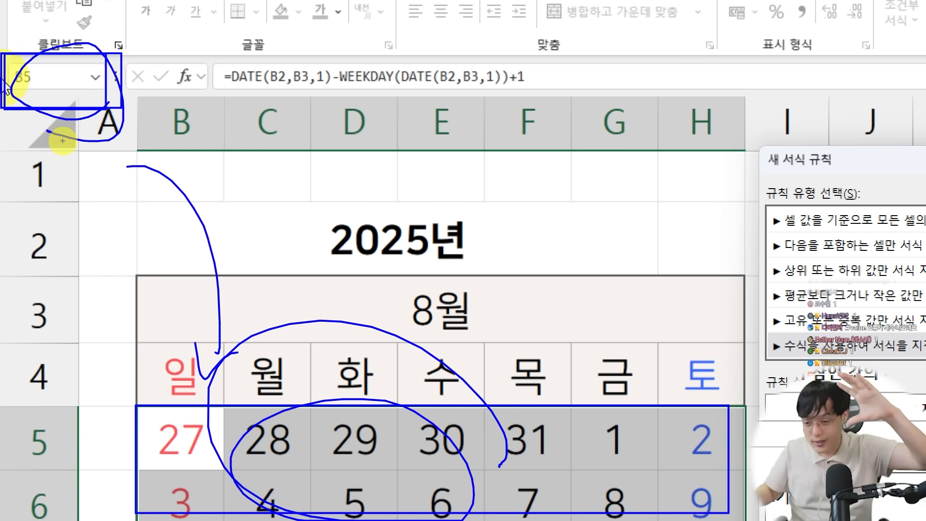
pyautogui.moveTo(55, 72)
pyautogui.mouseDown()
pyautogui.moveTo(63, 68)
pyautogui.moveTo(45, 62)
pyautogui.moveTo(21, 77)
pyautogui.moveTo(664, 232)
pyautogui.moveTo(731, 377)
pyautogui.mouseUp()
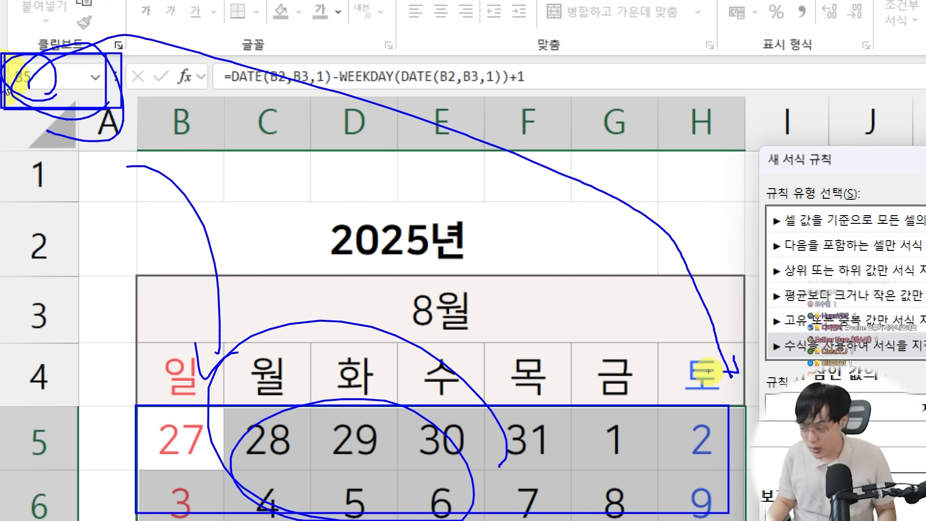
pyautogui.press('Escape')
pyautogui.hotkey('ctrl', '4')
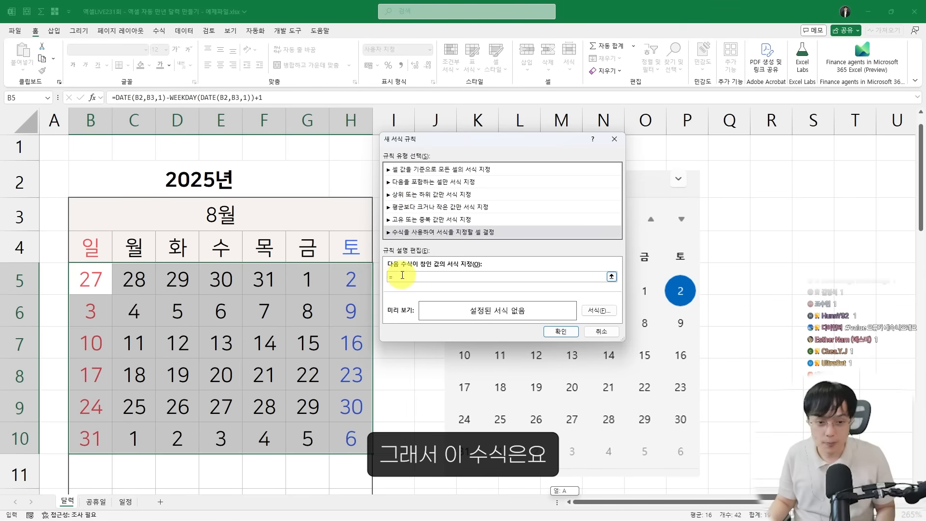
pyautogui.hotkey('ctrl', '4')
pyautogui.write('ㅡㅐ')
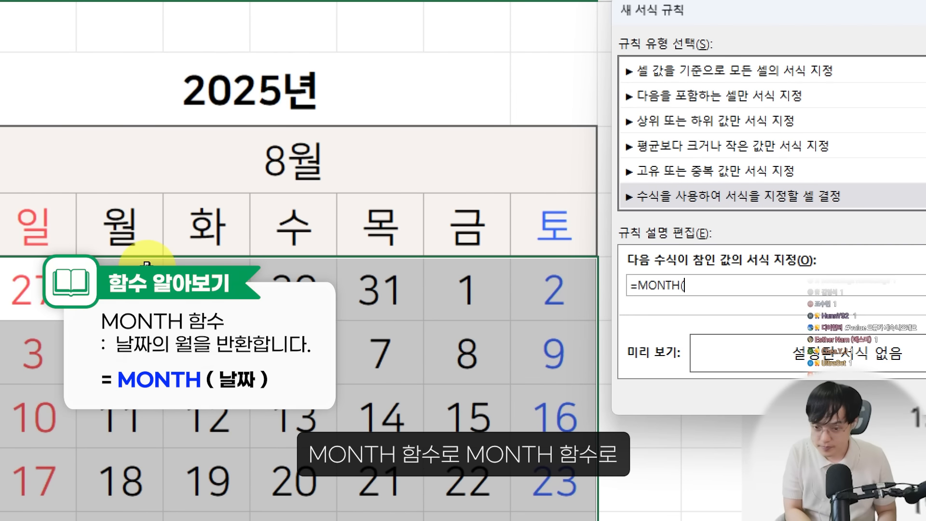
pyautogui.write('NTH(B5)<>')
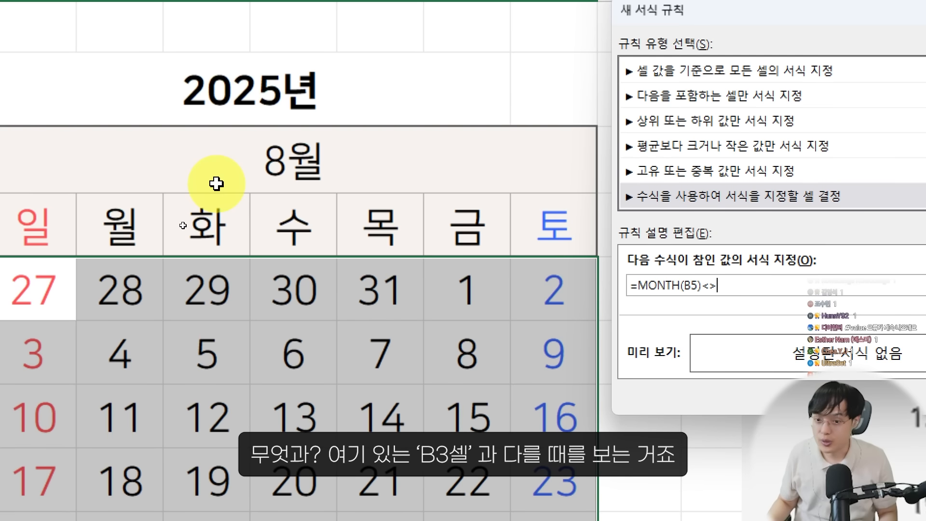
pyautogui.click(223, 152)
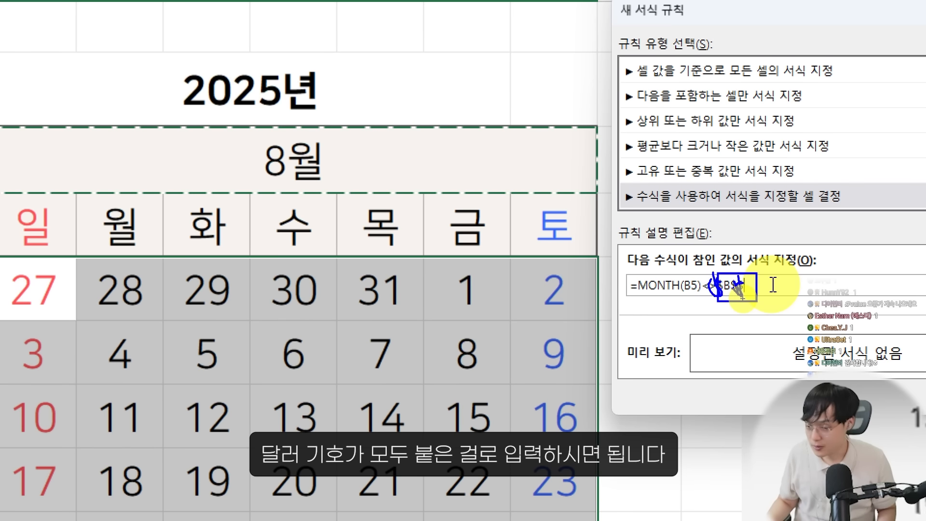
pyautogui.press('Escape')
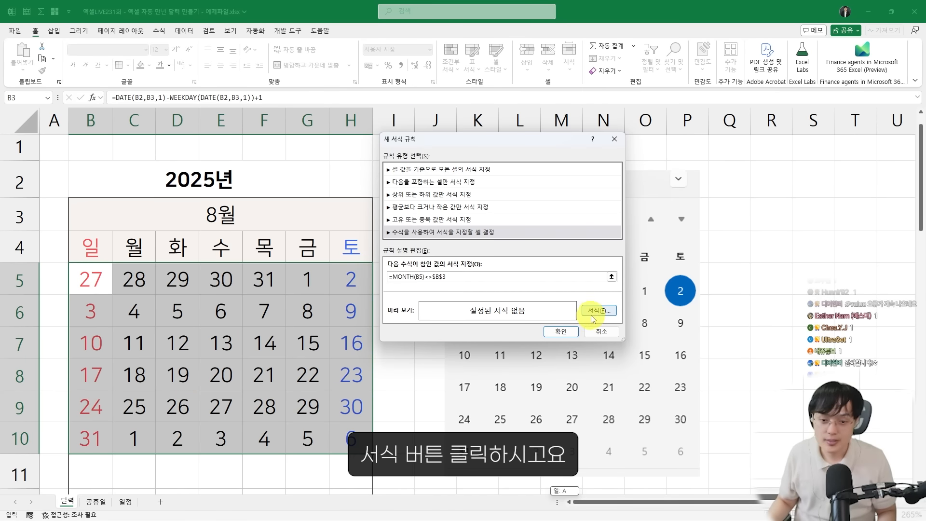
# Give the rule a light grey font color and apply it to the calendar dates
pyautogui.click(597, 313)
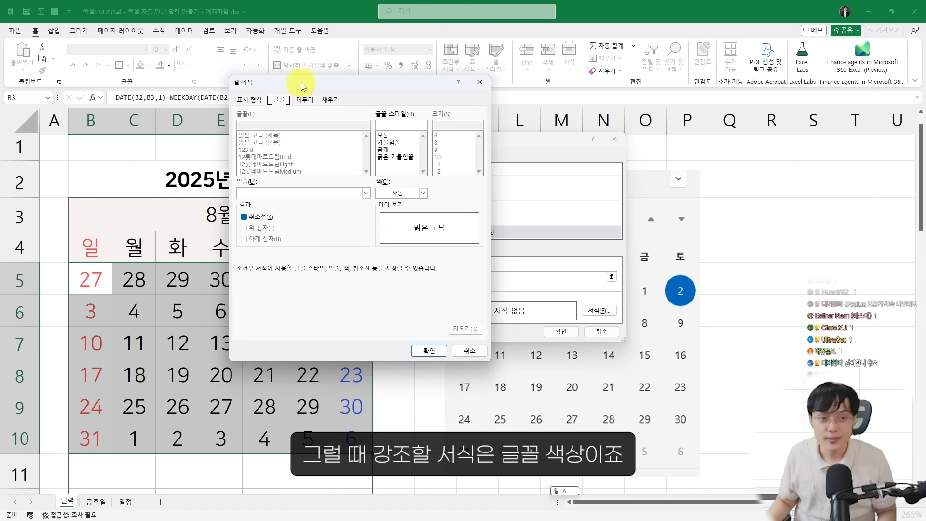
pyautogui.moveTo(301, 92); pyautogui.dragTo(484, 86)
pyautogui.click(575, 192)
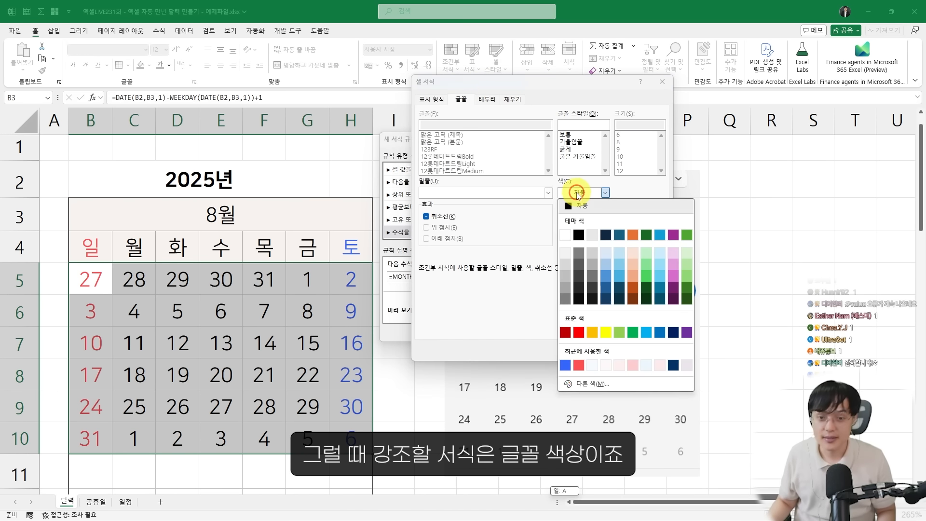
pyautogui.click(470, 116)
pyautogui.hotkey('ctrl', '2')
pyautogui.moveTo(449, 92); pyautogui.dragTo(481, 110)
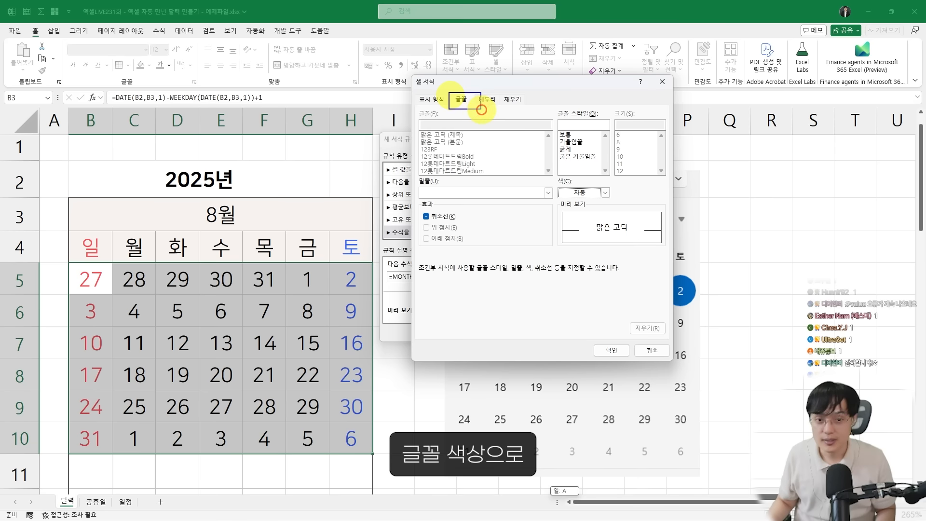
pyautogui.moveTo(557, 183); pyautogui.dragTo(607, 195)
pyautogui.click(605, 192)
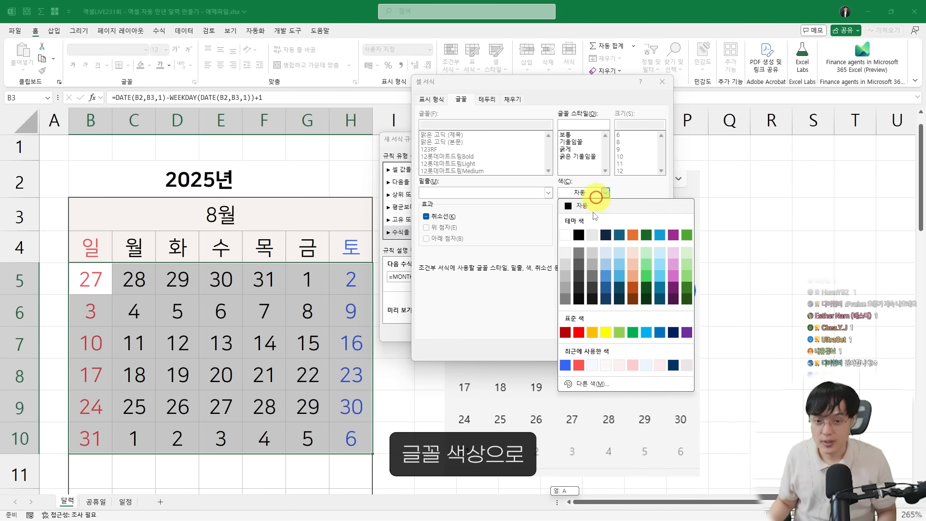
pyautogui.click(567, 273)
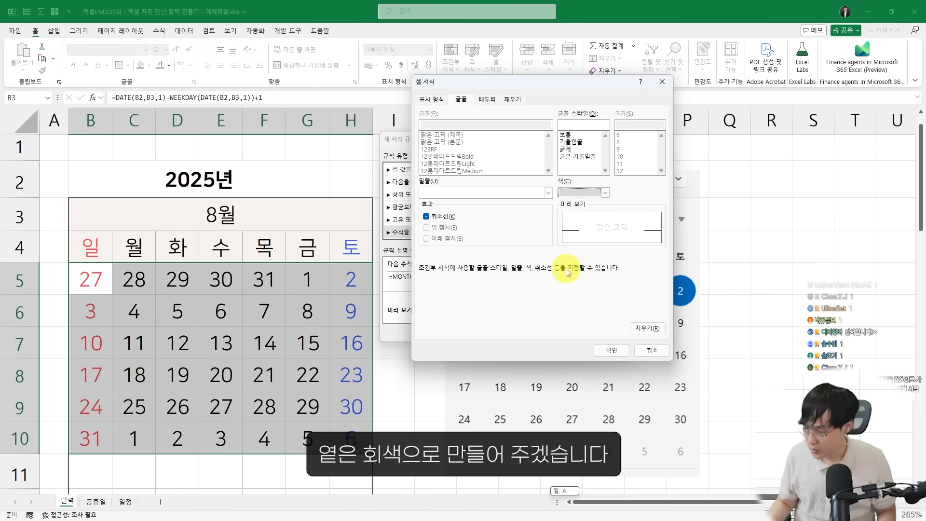
pyautogui.click(604, 352)
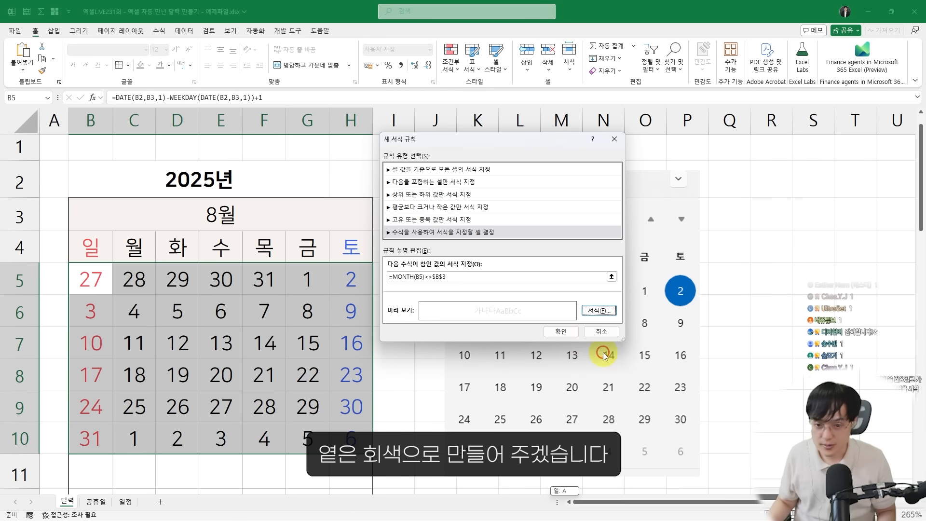
pyautogui.click(559, 329)
pyautogui.click(257, 342)
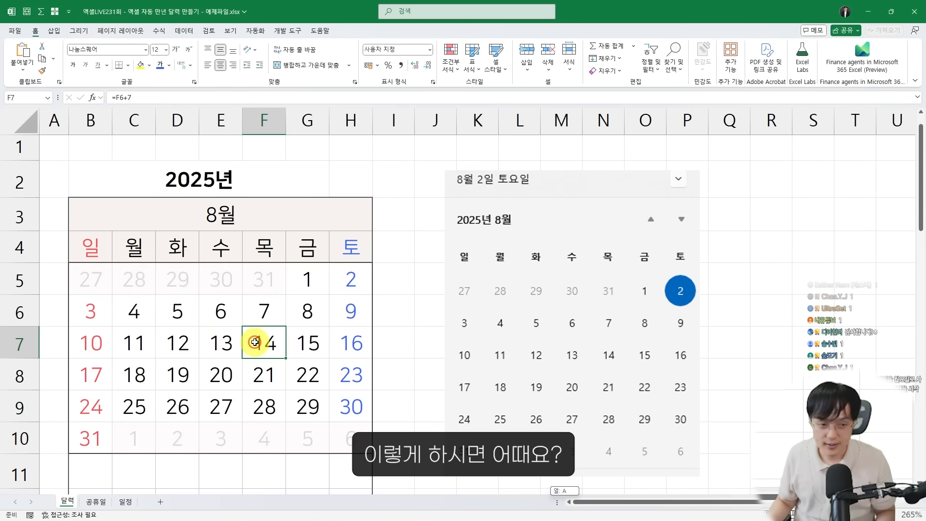
# Test the greyed-out dates by setting the month in B3 to 9, 1, 2, 3, 4, 5 and 6 in turn
pyautogui.scroll(-1, 257, 343)
pyautogui.scroll(-2, 333, 305)
pyautogui.scroll(2, 299, 275)
pyautogui.click(238, 218)
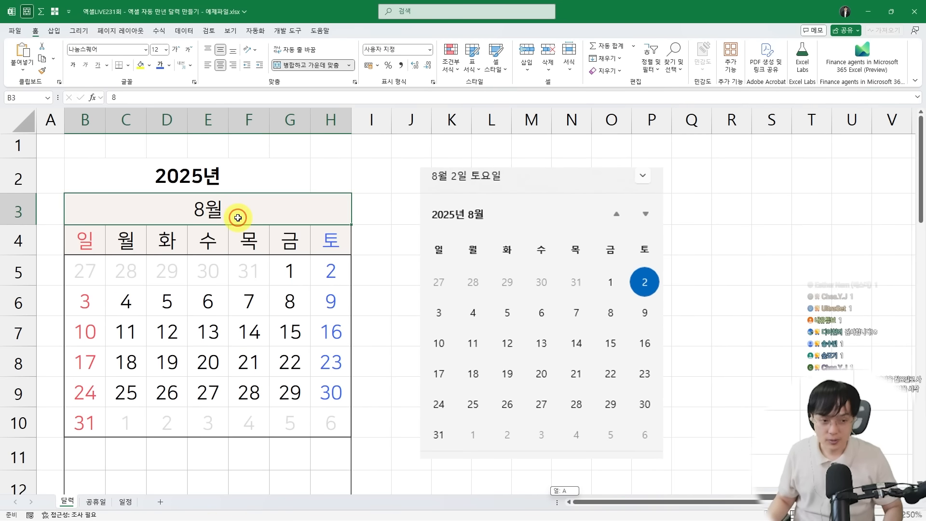
pyautogui.write('9')
pyautogui.press('Return')
pyautogui.press('Up')
pyautogui.write('1')
pyautogui.press('Return')
pyautogui.press('Up')
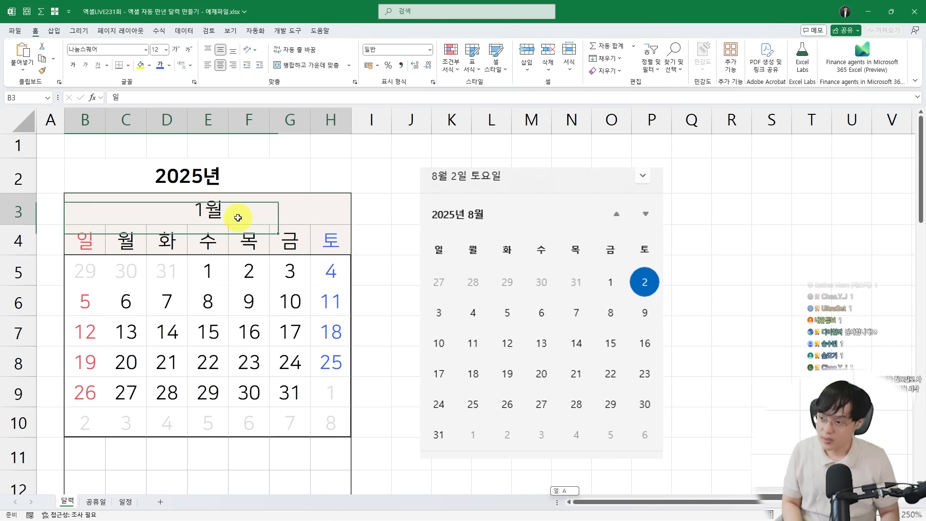
pyautogui.write('2')
pyautogui.press('Return')
pyautogui.write('3')
pyautogui.press('Return')
pyautogui.press('Up')
pyautogui.write('4')
pyautogui.press('Return')
pyautogui.press('Up')
pyautogui.write('5')
pyautogui.press('Return')
pyautogui.press('Up')
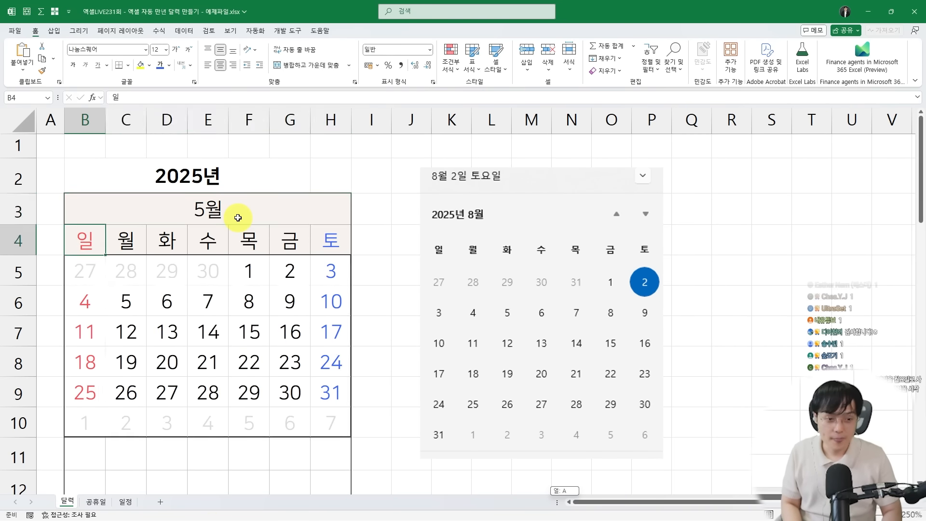
pyautogui.write('6')
pyautogui.press('Return')
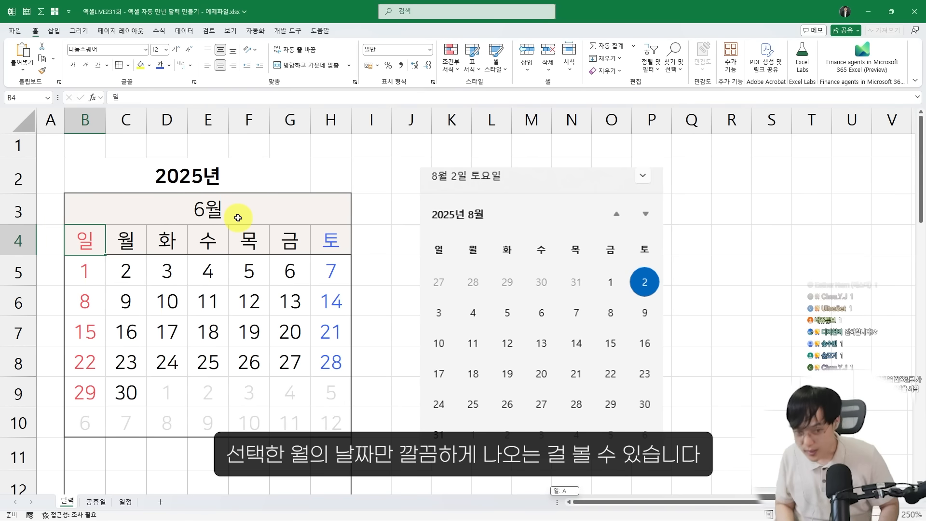
# Set the month in B3 back to 8
pyautogui.press('Up')
pyautogui.write('8')
pyautogui.press('Return')
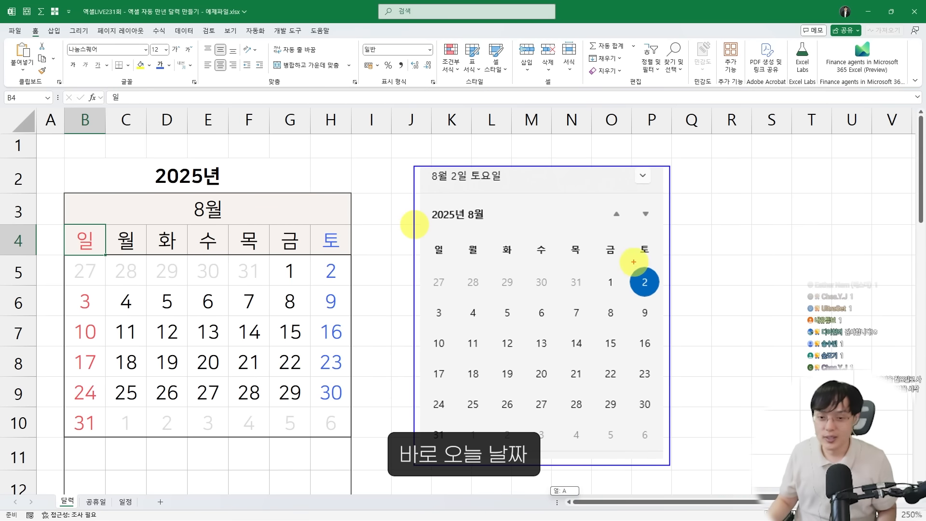
pyautogui.moveTo(623, 263); pyautogui.dragTo(665, 302)
pyautogui.moveTo(591, 256)
pyautogui.mouseDown()
pyautogui.moveTo(635, 245)
pyautogui.moveTo(619, 247)
pyautogui.mouseUp()
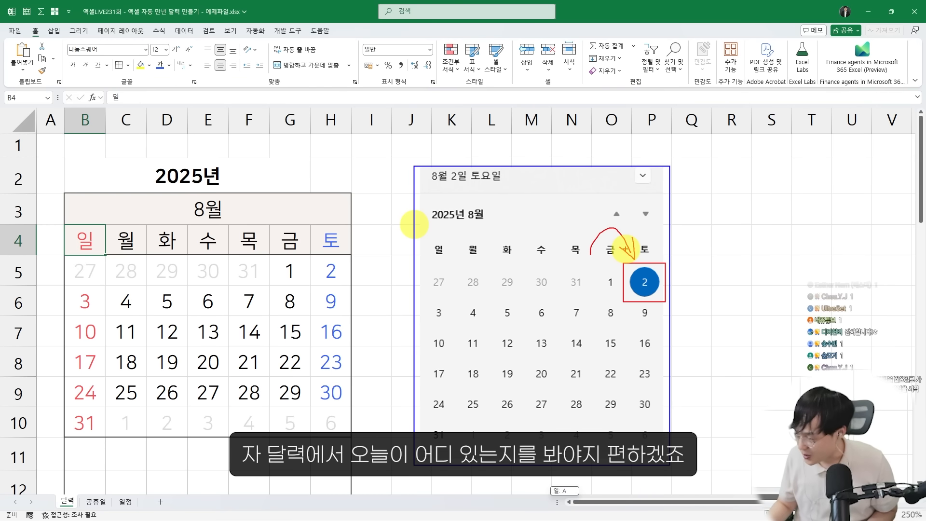
pyautogui.moveTo(626, 248); pyautogui.dragTo(635, 257)
pyautogui.moveTo(309, 255); pyautogui.dragTo(344, 284)
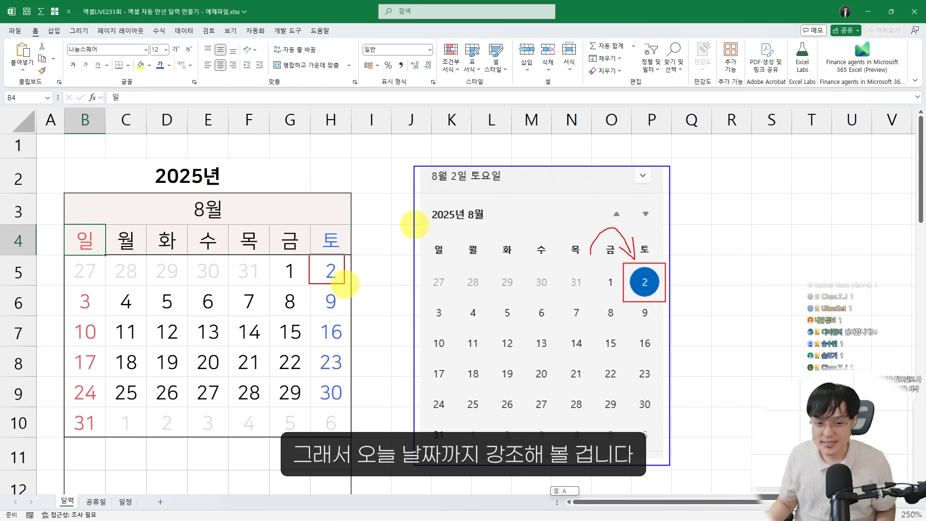
pyautogui.moveTo(381, 244)
pyautogui.mouseDown()
pyautogui.moveTo(337, 274)
pyautogui.moveTo(365, 266)
pyautogui.mouseUp()
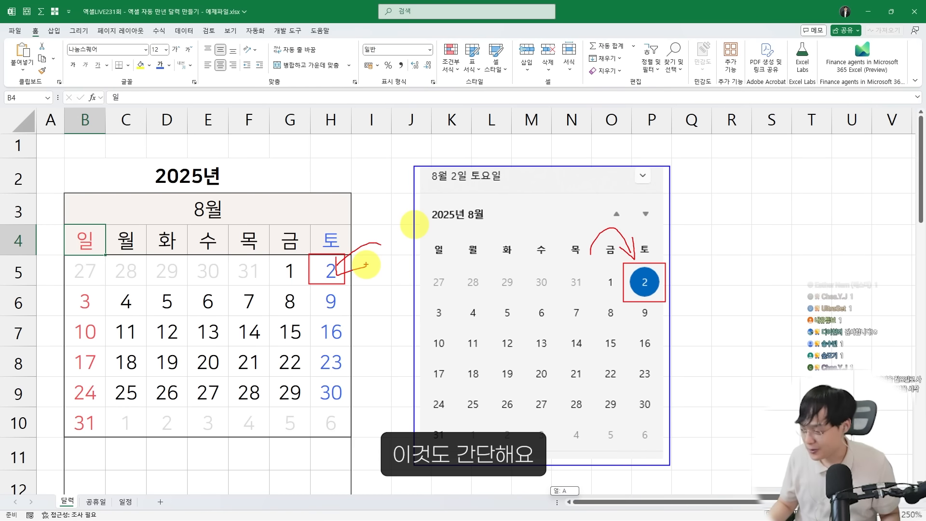
pyautogui.press('Escape')
# Start a new conditional formatting rule for the calendar dates B5:H10 that uses a formula to determine which cells to format
pyautogui.moveTo(85, 271)
pyautogui.mouseDown()
pyautogui.moveTo(305, 383)
pyautogui.moveTo(317, 419)
pyautogui.mouseUp()
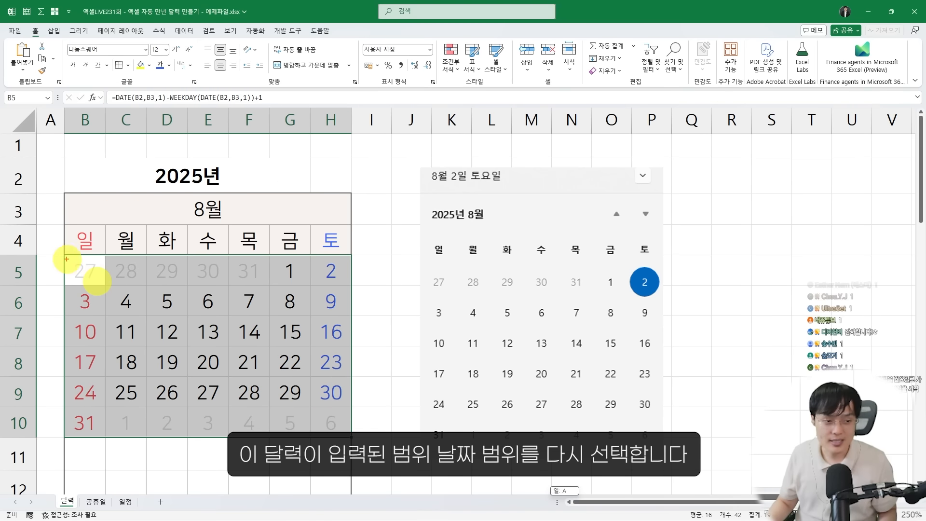
pyautogui.moveTo(81, 271)
pyautogui.mouseDown()
pyautogui.moveTo(252, 389)
pyautogui.moveTo(333, 415)
pyautogui.moveTo(351, 440)
pyautogui.mouseUp()
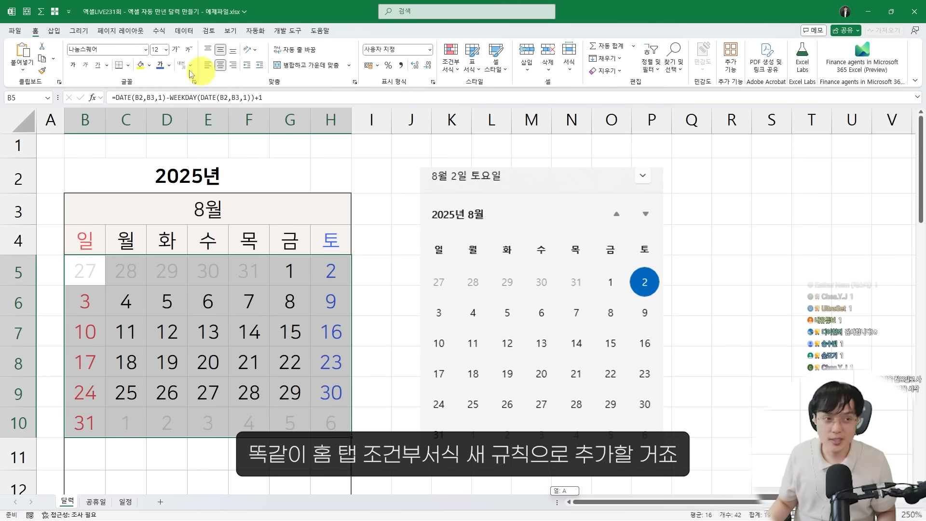
pyautogui.click(37, 31)
pyautogui.click(447, 65)
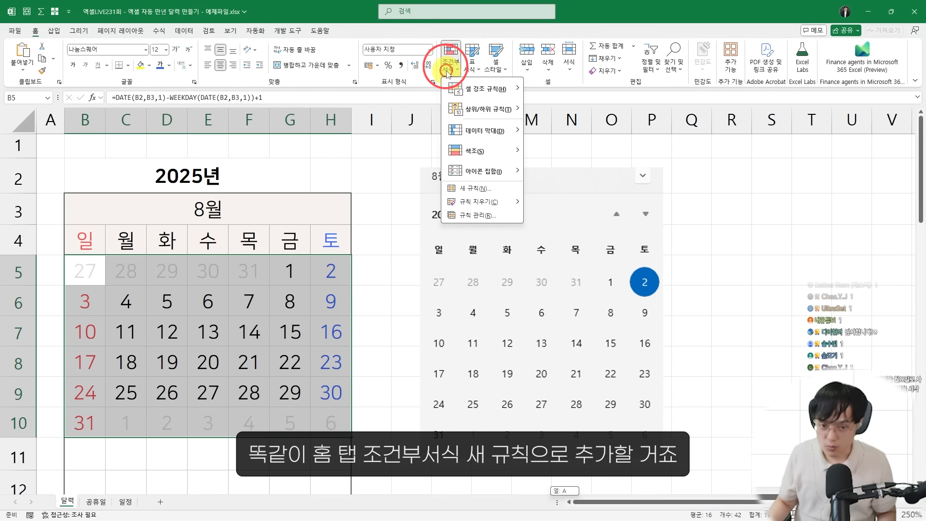
pyautogui.click(473, 193)
pyautogui.moveTo(430, 131); pyautogui.dragTo(427, 135)
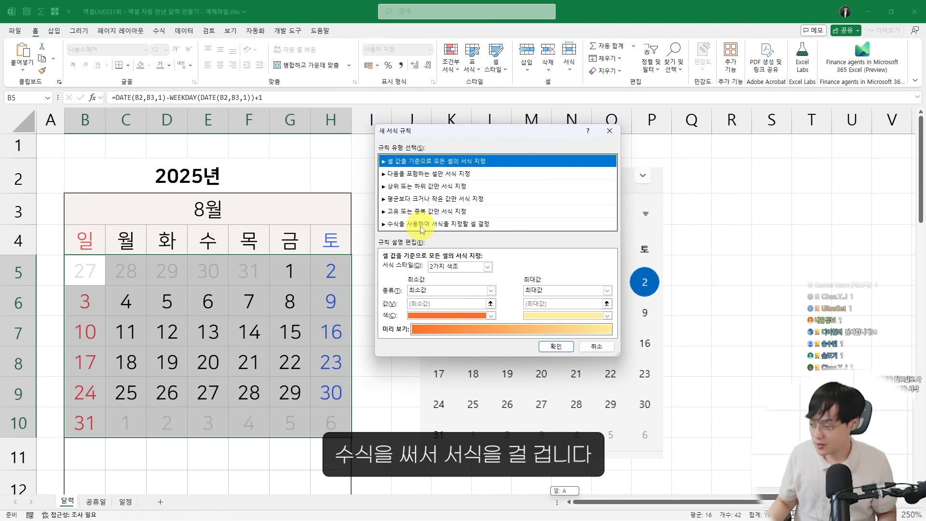
pyautogui.click(422, 227)
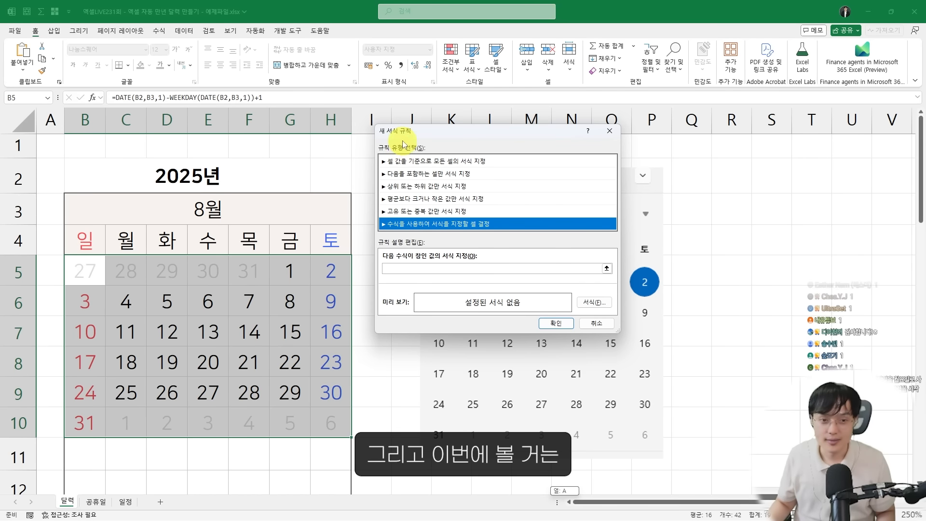
pyautogui.moveTo(400, 134); pyautogui.dragTo(390, 137)
# Enter =B5=TODAY in the rule's formula, comparing each calendar date with today's date
pyautogui.click(410, 271)
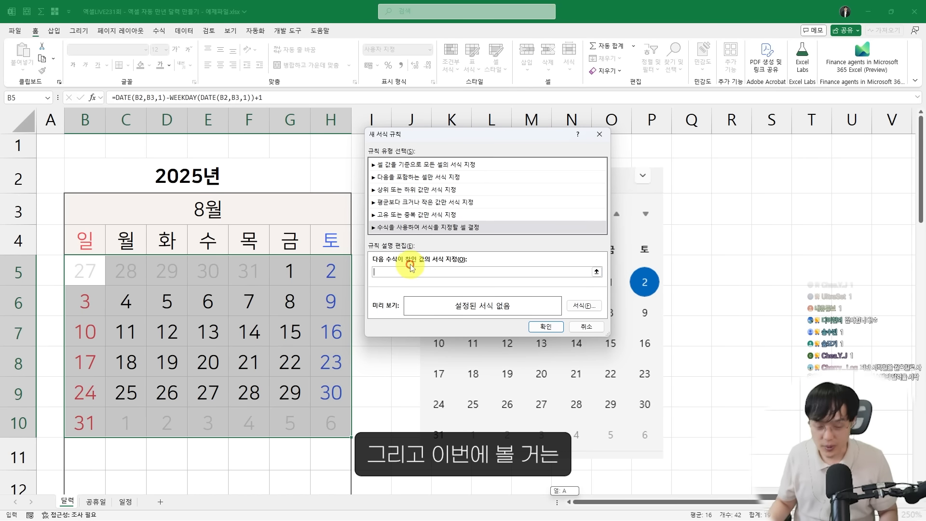
pyautogui.write('=')
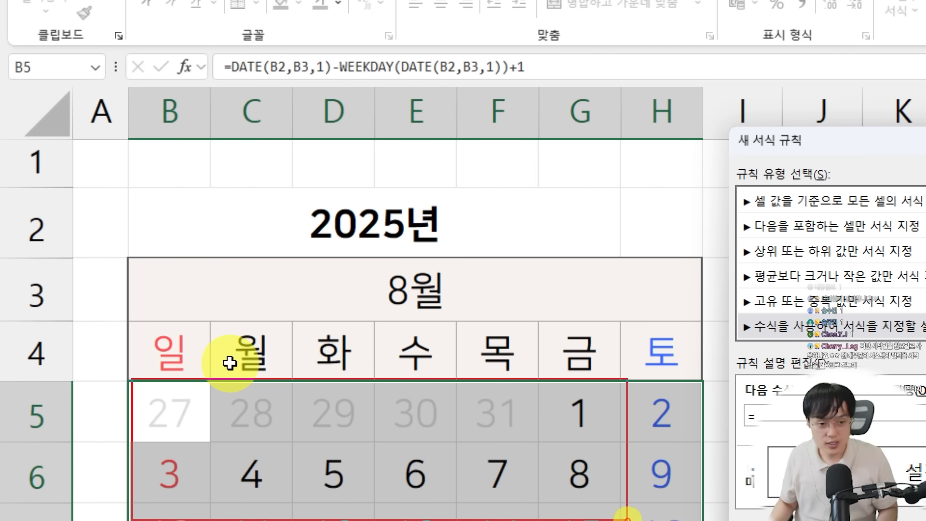
pyautogui.moveTo(668, 520); pyautogui.dragTo(665, 515)
pyautogui.moveTo(103, 131)
pyautogui.mouseDown()
pyautogui.moveTo(37, 47)
pyautogui.moveTo(253, 188)
pyautogui.mouseUp()
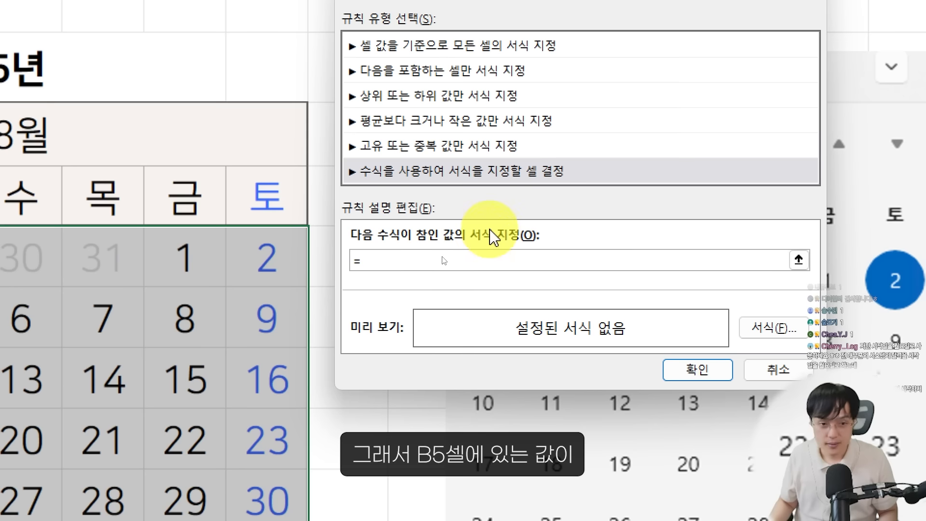
pyautogui.write('B5')
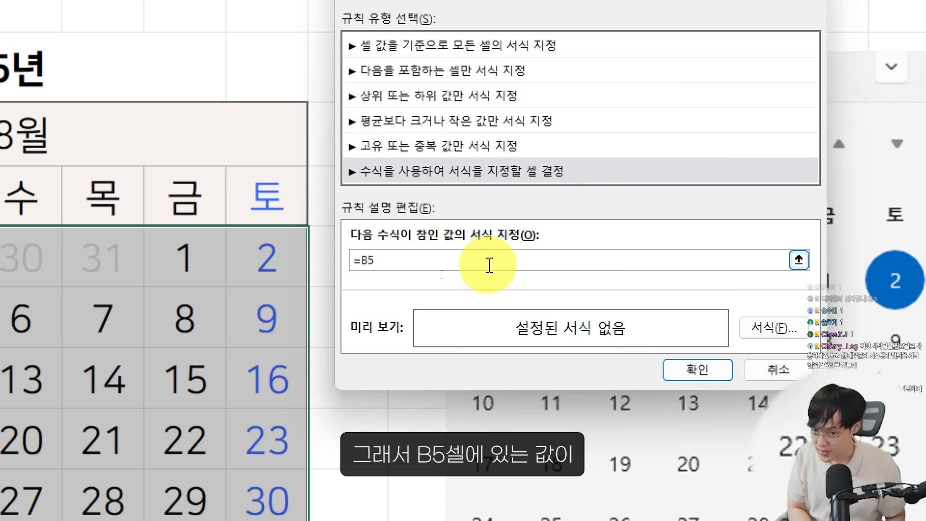
pyautogui.click(489, 265)
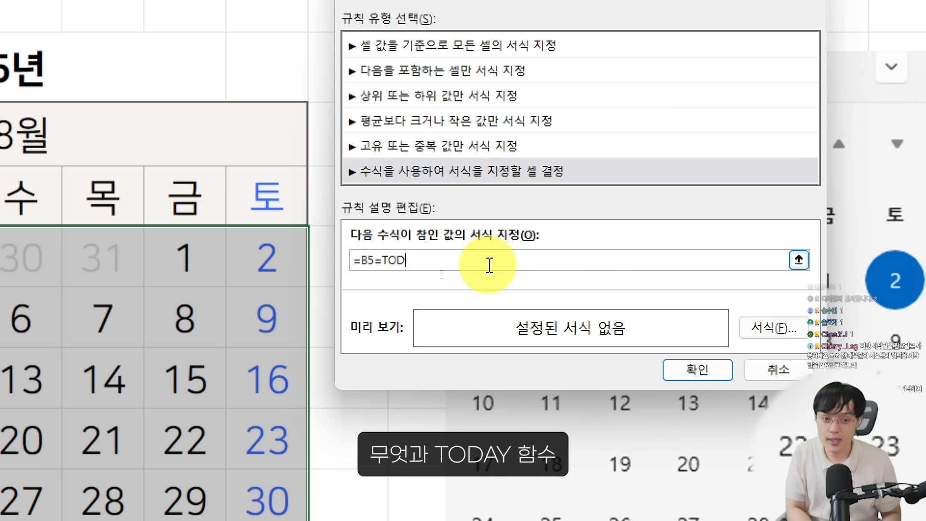
pyautogui.write('=TODAY')
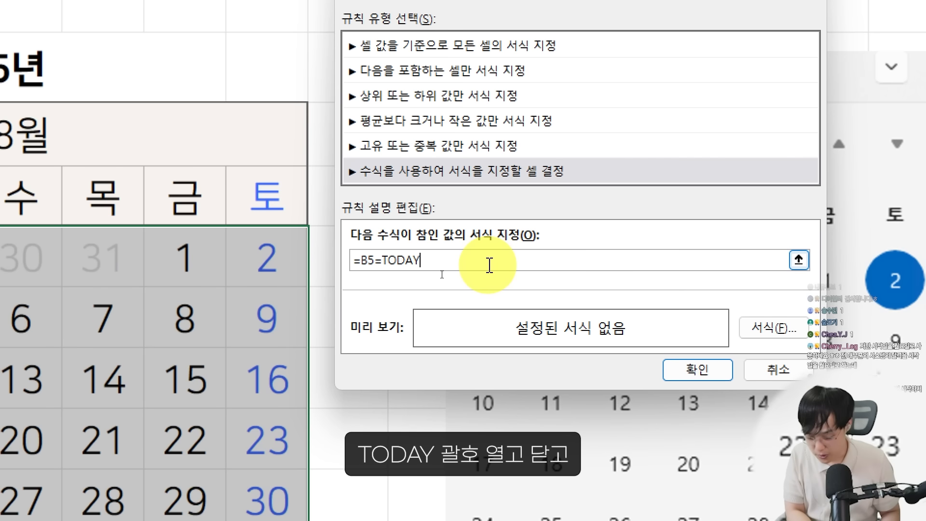
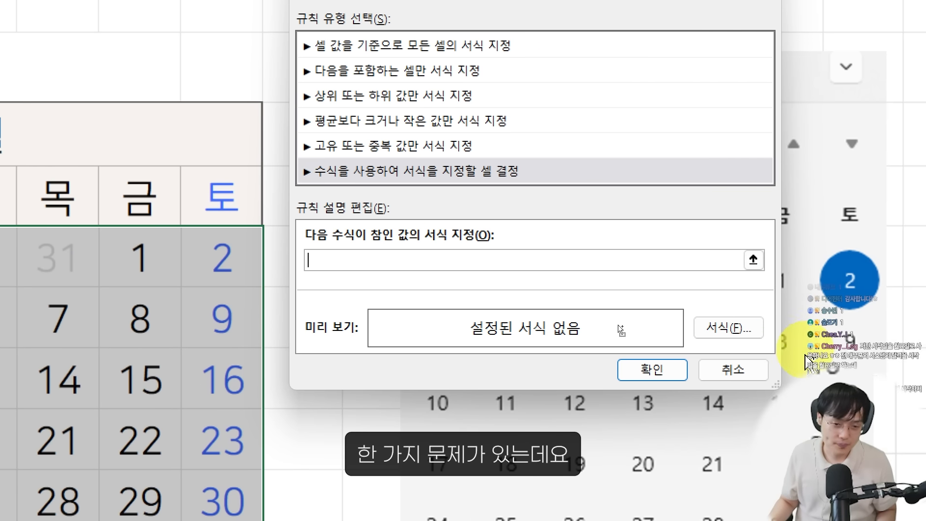
# Cancel the rule and, in the 일정표.xlsm workbook, compare August 15 in the August calendar with the July, September and October calendars
pyautogui.click(724, 370)
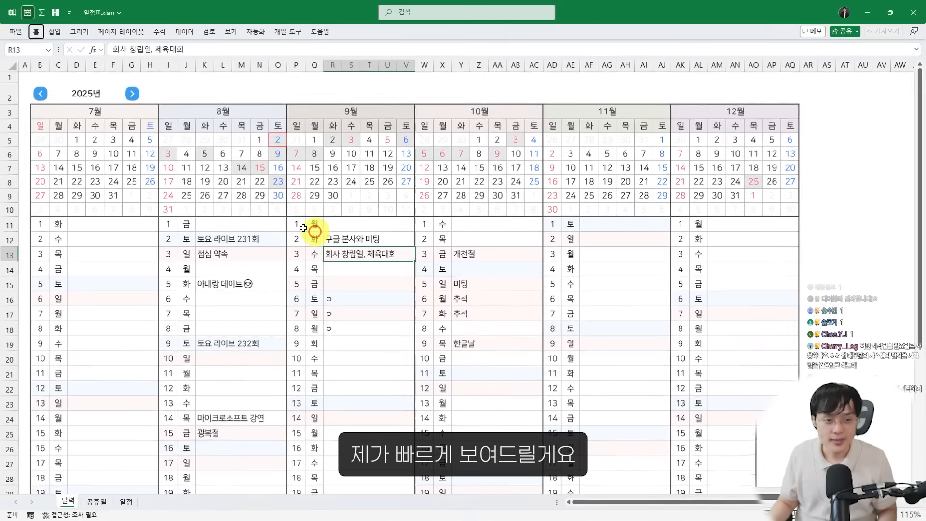
pyautogui.click(304, 227)
pyautogui.scroll(4, 213, 206)
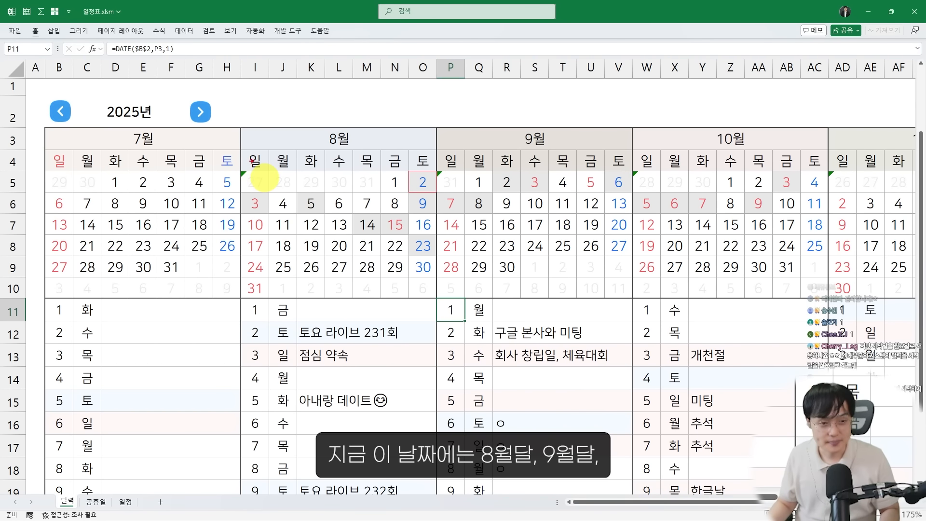
pyautogui.moveTo(241, 127)
pyautogui.mouseDown()
pyautogui.moveTo(441, 296)
pyautogui.moveTo(432, 297)
pyautogui.mouseUp()
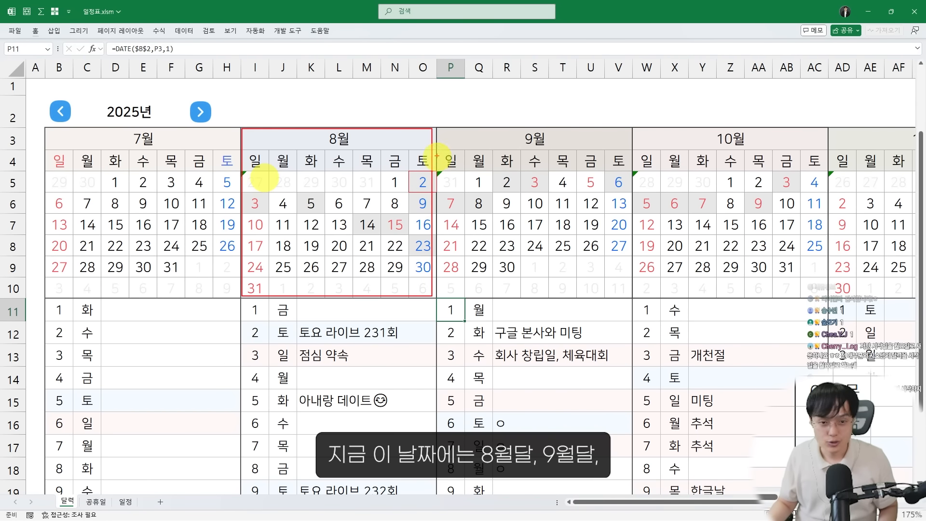
pyautogui.moveTo(437, 126)
pyautogui.mouseDown()
pyautogui.moveTo(581, 239)
pyautogui.moveTo(635, 300)
pyautogui.mouseUp()
pyautogui.moveTo(636, 127)
pyautogui.mouseDown()
pyautogui.moveTo(837, 290)
pyautogui.moveTo(835, 300)
pyautogui.mouseUp()
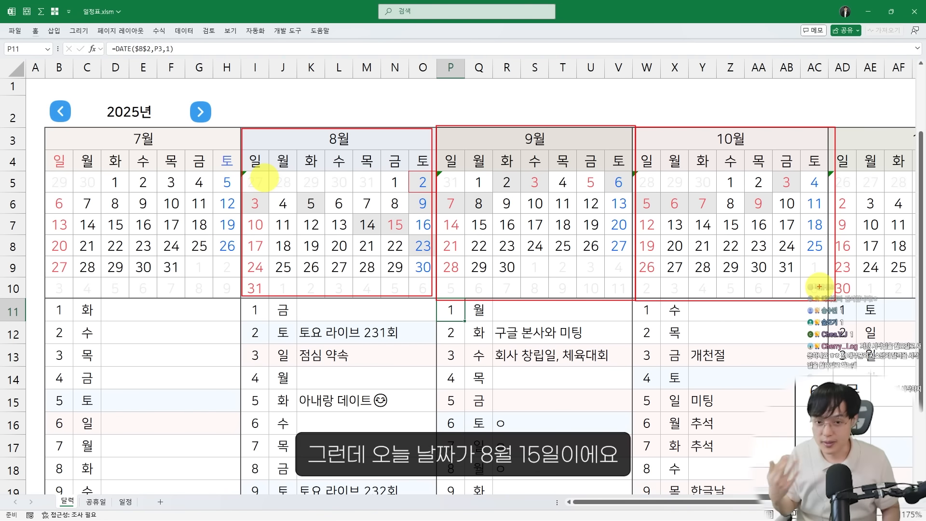
pyautogui.press('Escape')
pyautogui.hotkey('ctrl', '2')
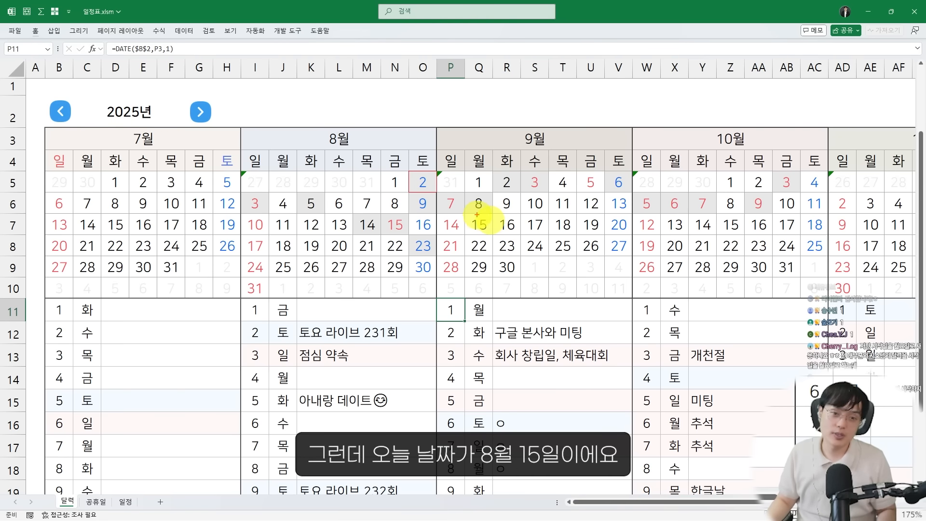
pyautogui.moveTo(464, 212); pyautogui.dragTo(492, 236)
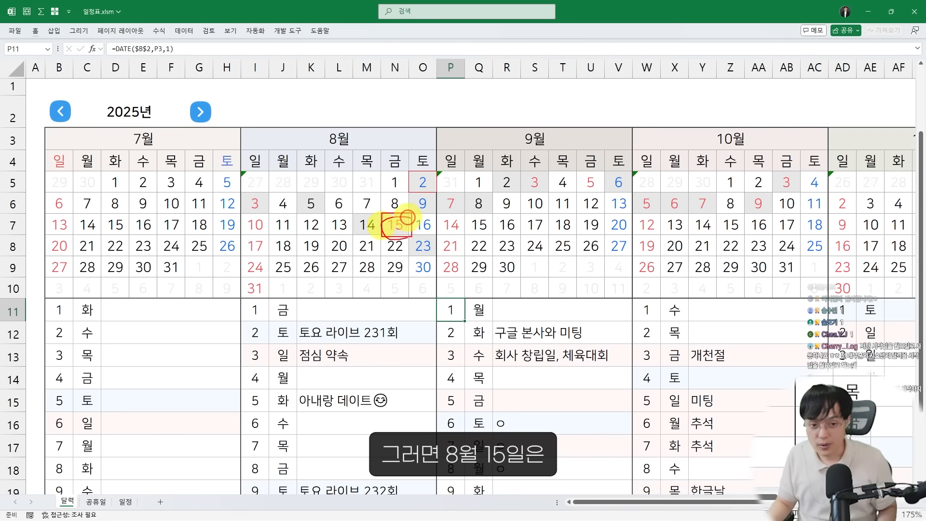
pyautogui.moveTo(407, 215)
pyautogui.mouseDown()
pyautogui.moveTo(383, 222)
pyautogui.moveTo(392, 223)
pyautogui.mouseUp()
pyautogui.moveTo(45, 125)
pyautogui.mouseDown()
pyautogui.moveTo(207, 251)
pyautogui.moveTo(237, 303)
pyautogui.mouseUp()
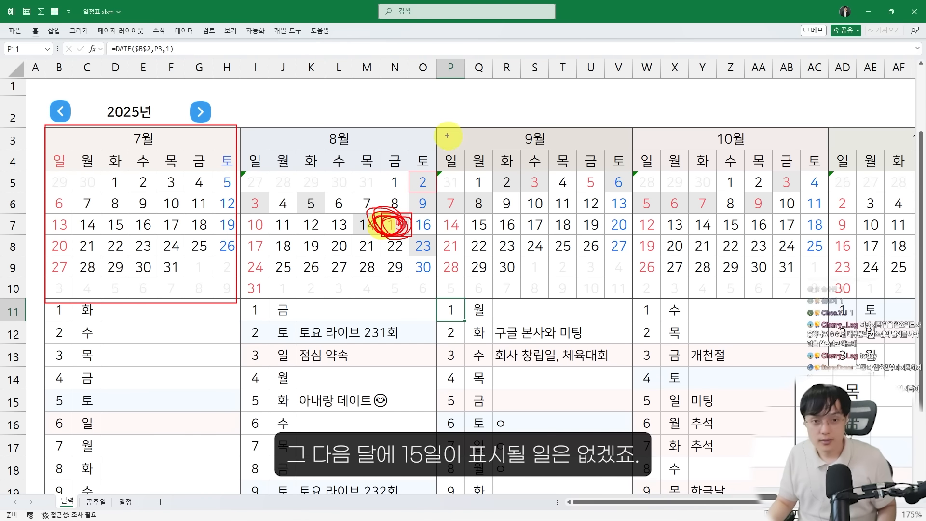
pyautogui.moveTo(435, 125); pyautogui.dragTo(615, 304)
pyautogui.moveTo(393, 223); pyautogui.dragTo(389, 231)
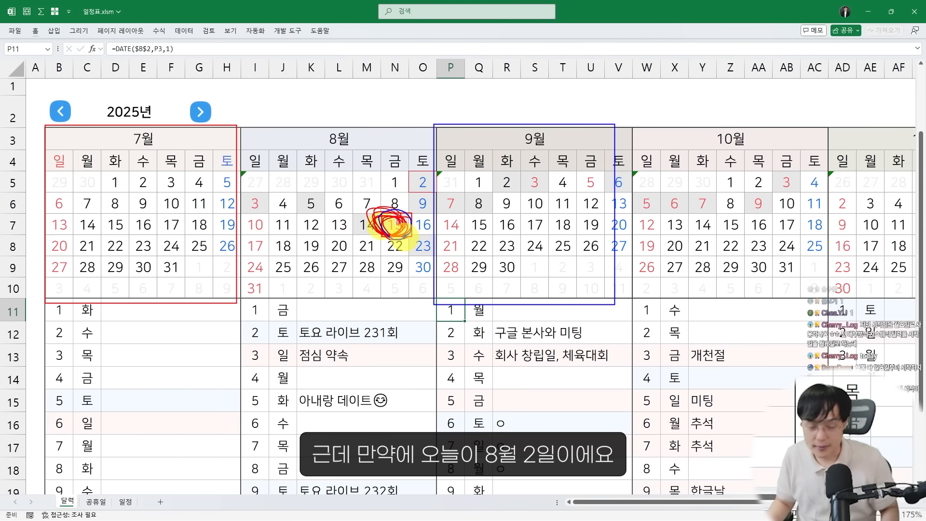
# Examine August 2 and the greyed-out dates in the July calendar, and return to the example calendar workbook
pyautogui.press('Escape')
pyautogui.moveTo(409, 168); pyautogui.dragTo(432, 192)
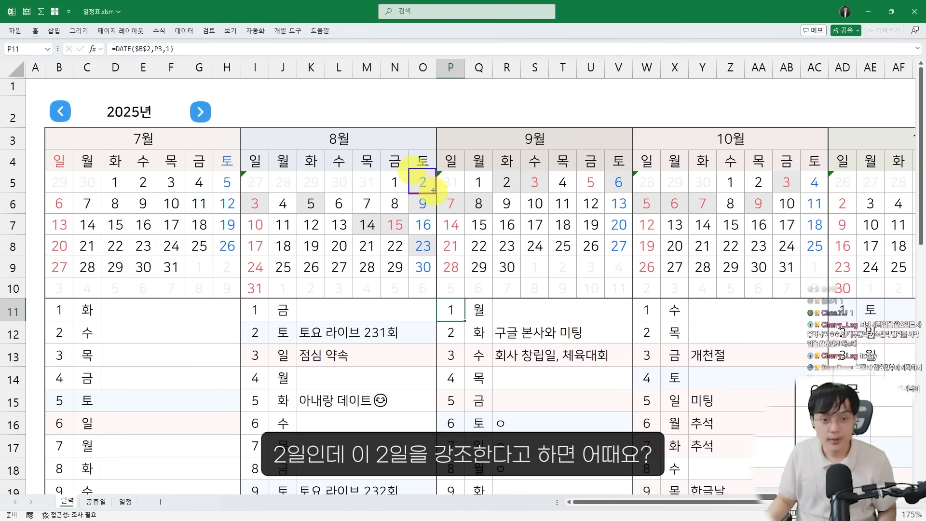
pyautogui.moveTo(432, 191)
pyautogui.mouseDown()
pyautogui.moveTo(420, 176)
pyautogui.moveTo(431, 187)
pyautogui.mouseUp()
pyautogui.moveTo(409, 184); pyautogui.dragTo(414, 170)
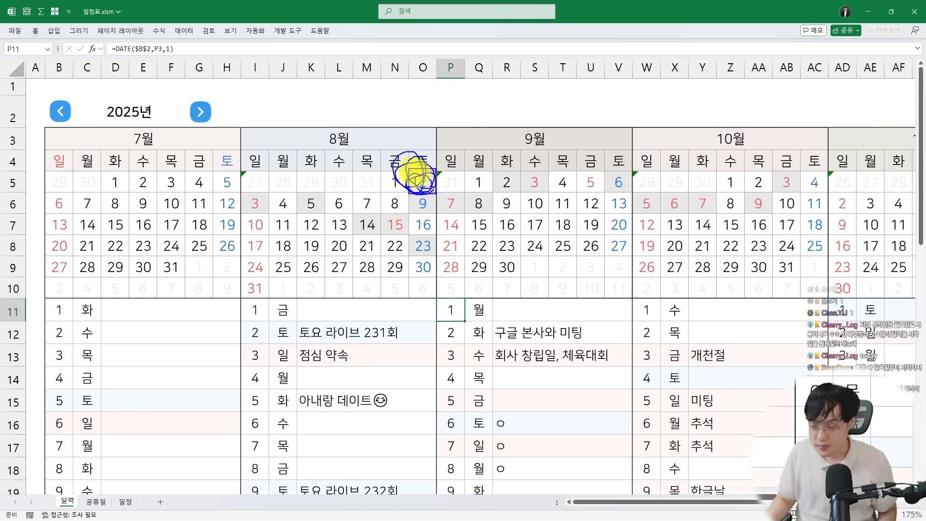
pyautogui.moveTo(42, 127)
pyautogui.mouseDown()
pyautogui.moveTo(236, 301)
pyautogui.moveTo(217, 265)
pyautogui.moveTo(238, 274)
pyautogui.mouseUp()
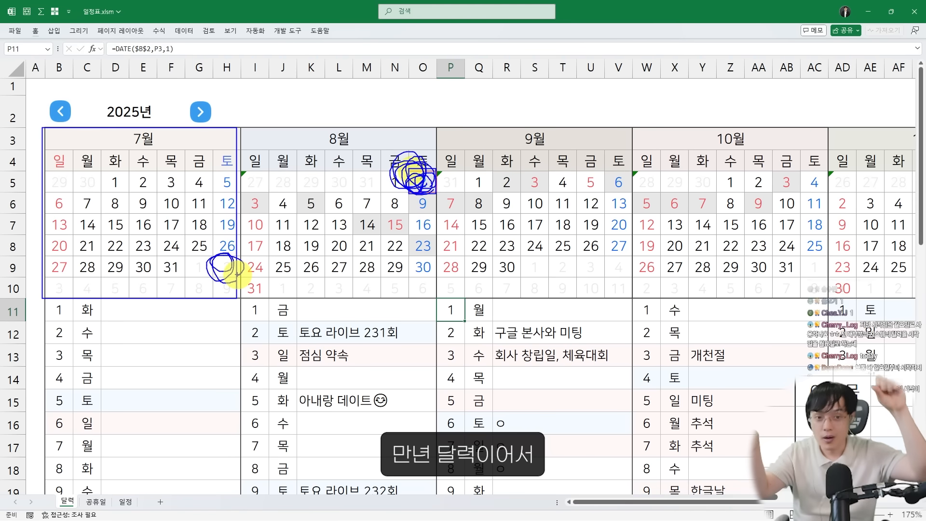
pyautogui.moveTo(382, 212)
pyautogui.mouseDown()
pyautogui.moveTo(393, 233)
pyautogui.moveTo(409, 237)
pyautogui.mouseUp()
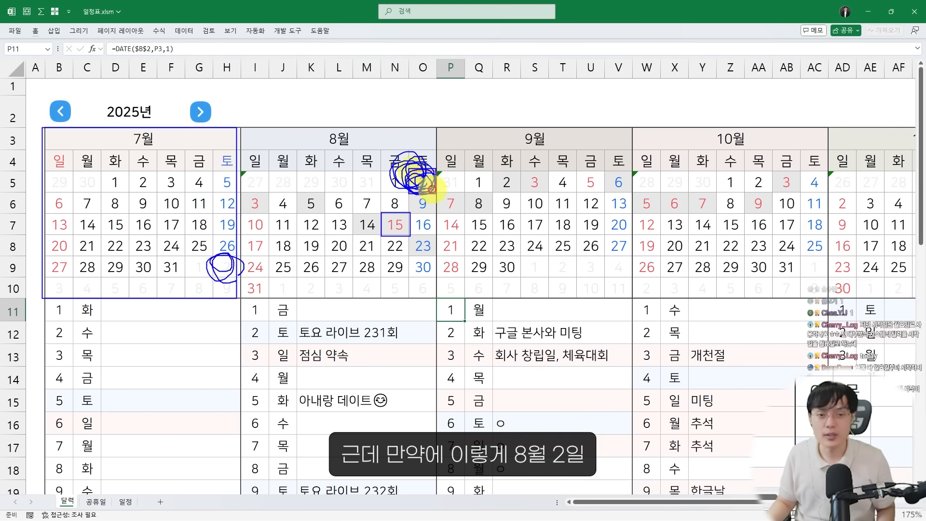
pyautogui.moveTo(76, 174)
pyautogui.mouseDown()
pyautogui.moveTo(94, 198)
pyautogui.moveTo(83, 193)
pyautogui.mouseUp()
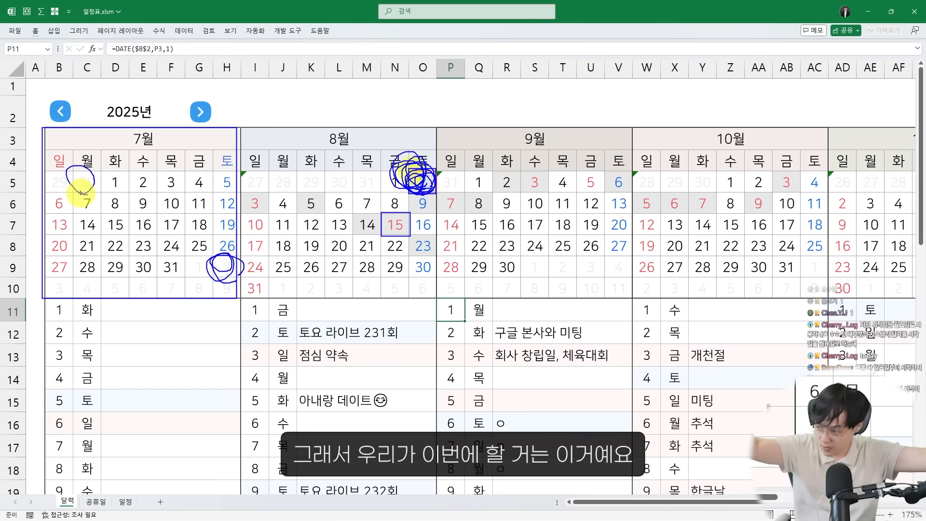
pyautogui.press('Escape')
pyautogui.click(869, 11)
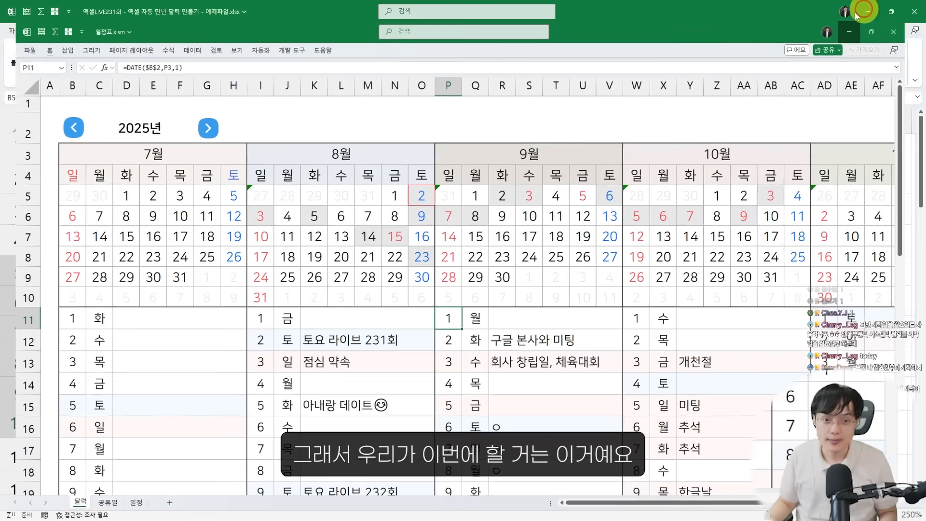
# Start a new formula-based conditional formatting rule for the calendar dates B5:H10 and enter =B5=TODAY() as its formula
pyautogui.click(451, 60)
pyautogui.click(456, 192)
pyautogui.click(414, 215)
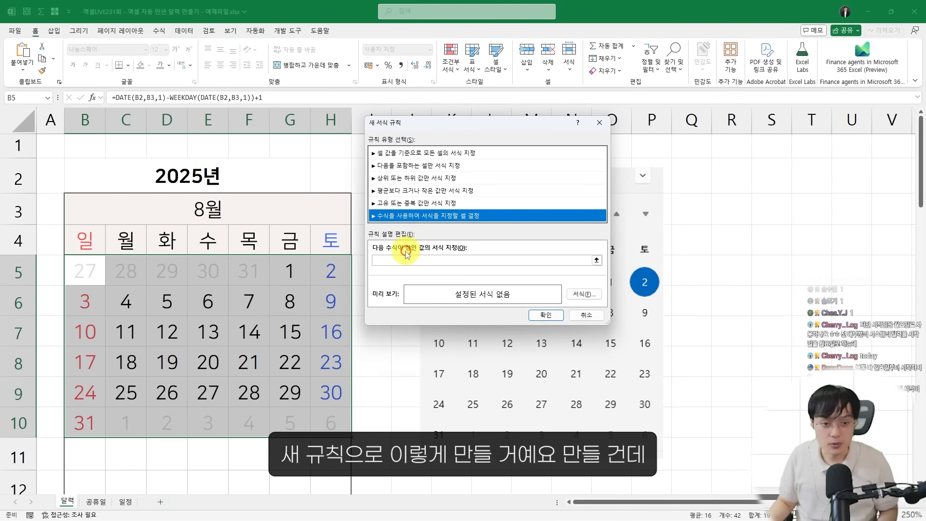
pyautogui.click(406, 260)
pyautogui.write('=B5=TODAY()')
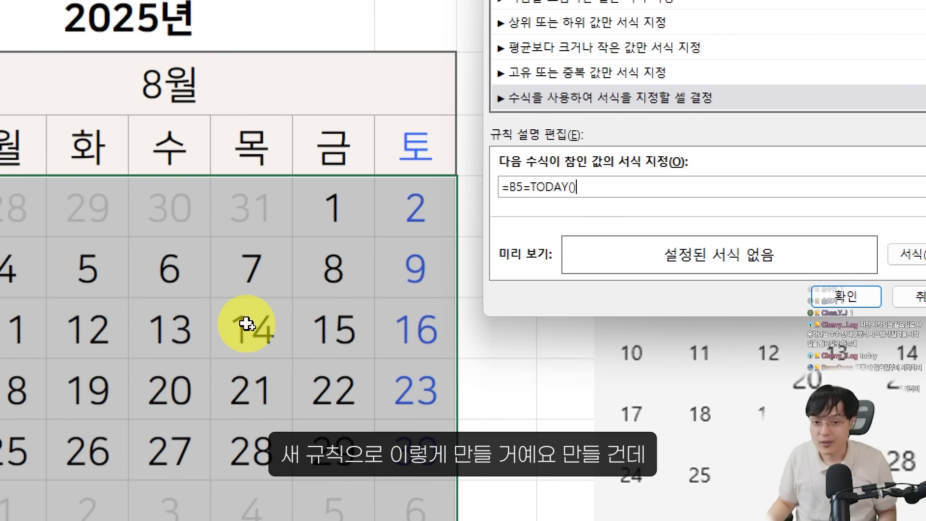
# Extend the rule's formula to =AND(B5=TODAY(),MONTH(TODAY())=$B$3) so it also compares today's month with the calendar's month
pyautogui.click(511, 189)
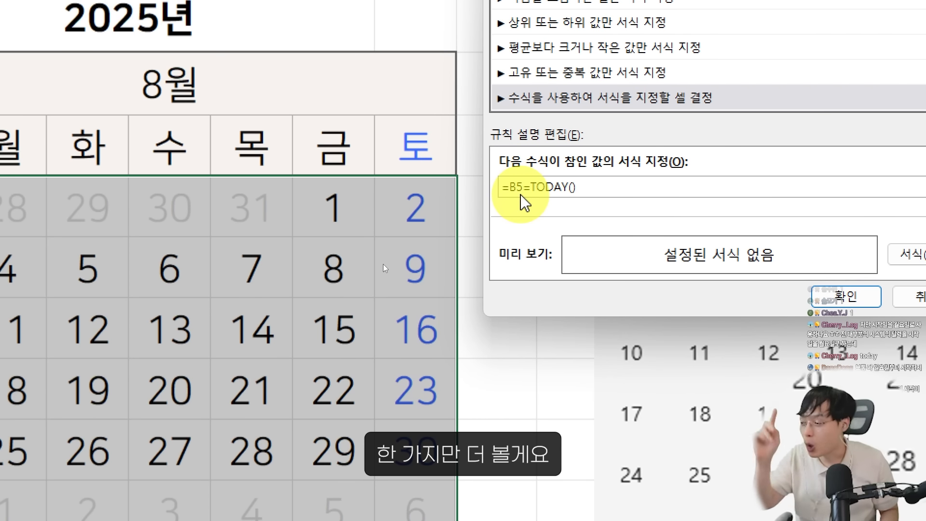
pyautogui.write('AND(')
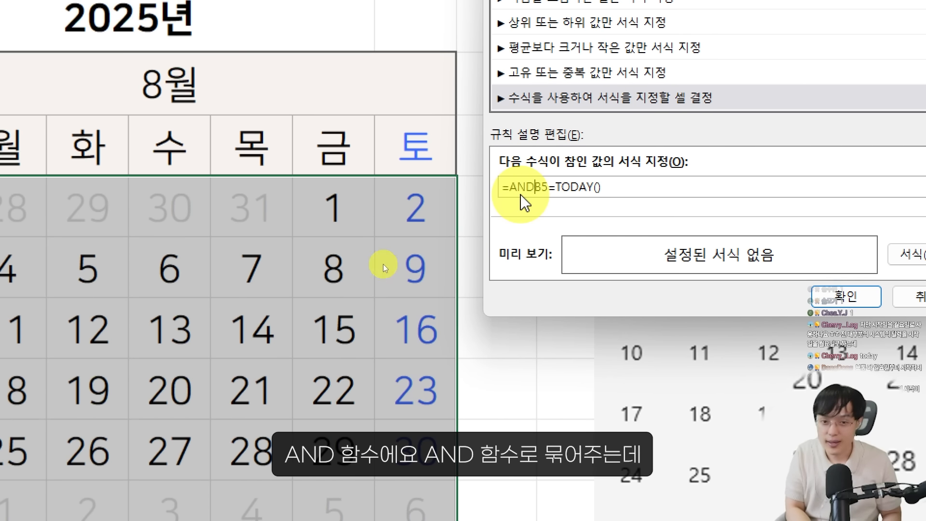
pyautogui.click(605, 188)
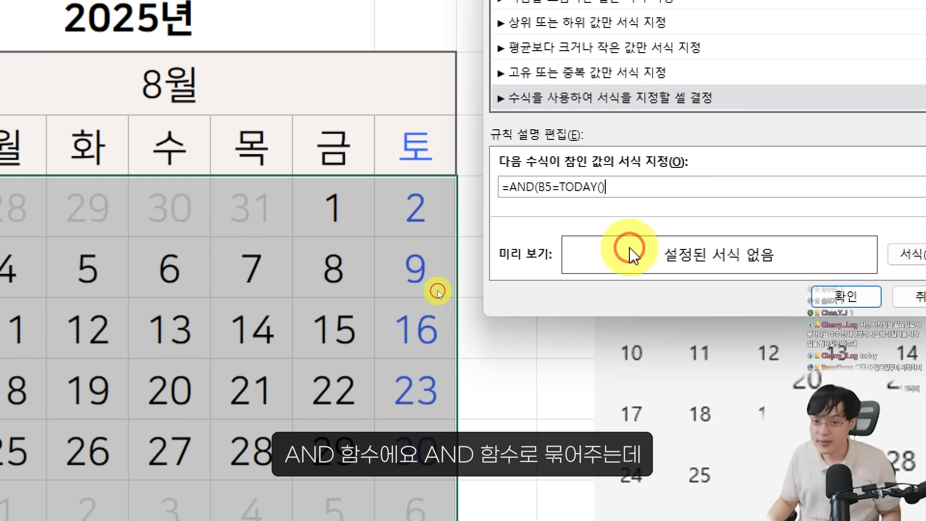
pyautogui.write(',')
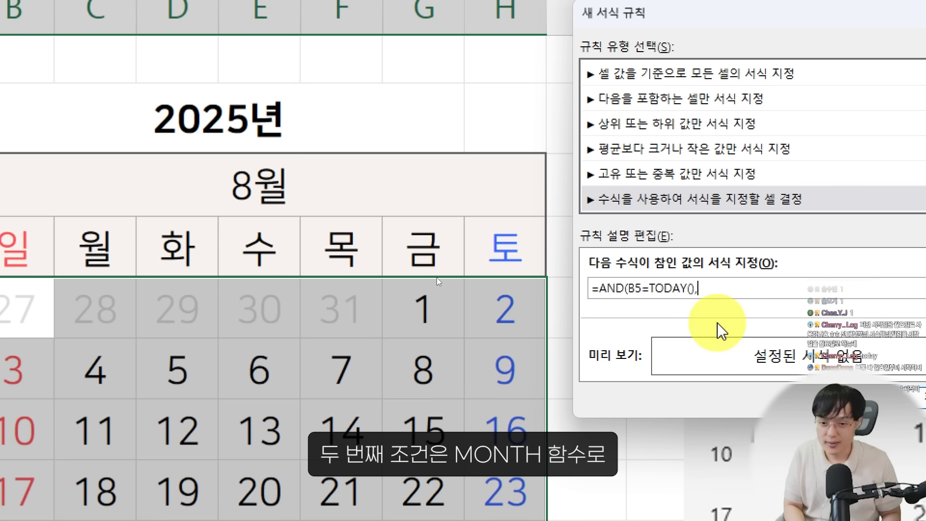
pyautogui.write('MONTH(T')
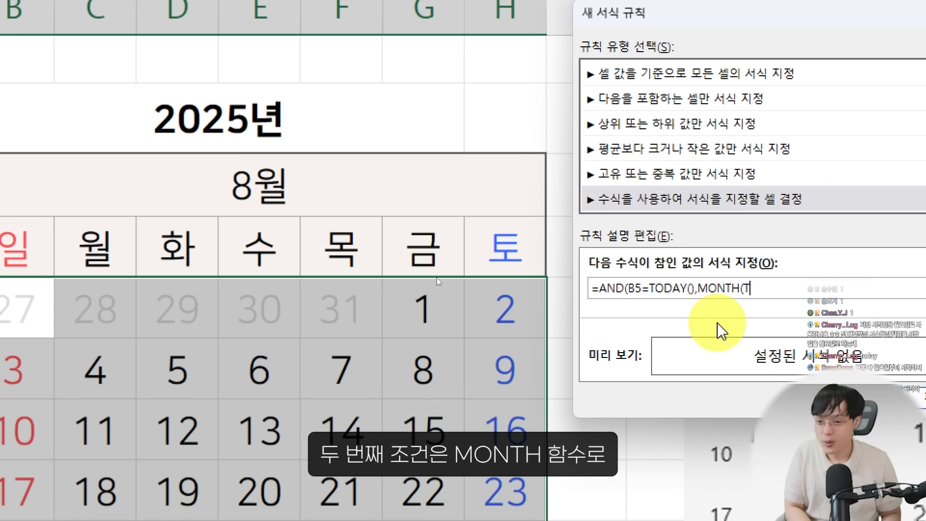
pyautogui.write('ODAY())=')
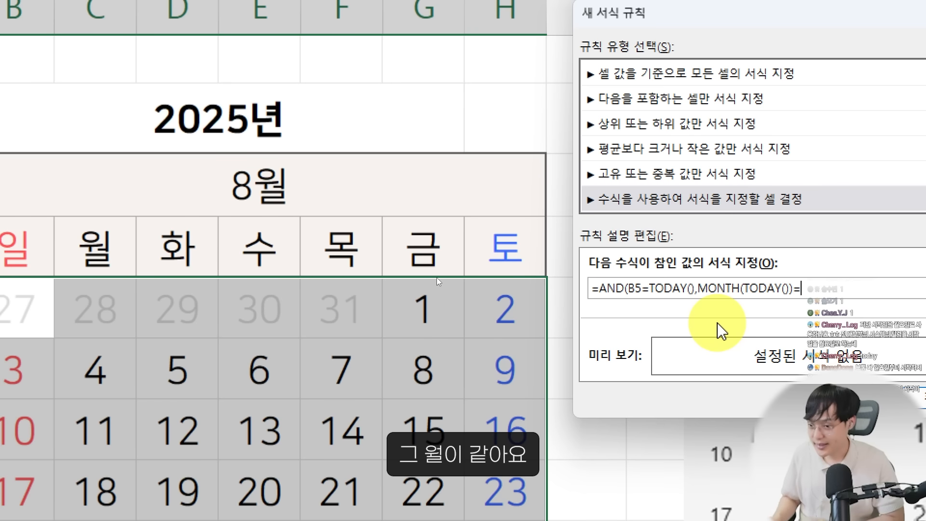
pyautogui.click(465, 198)
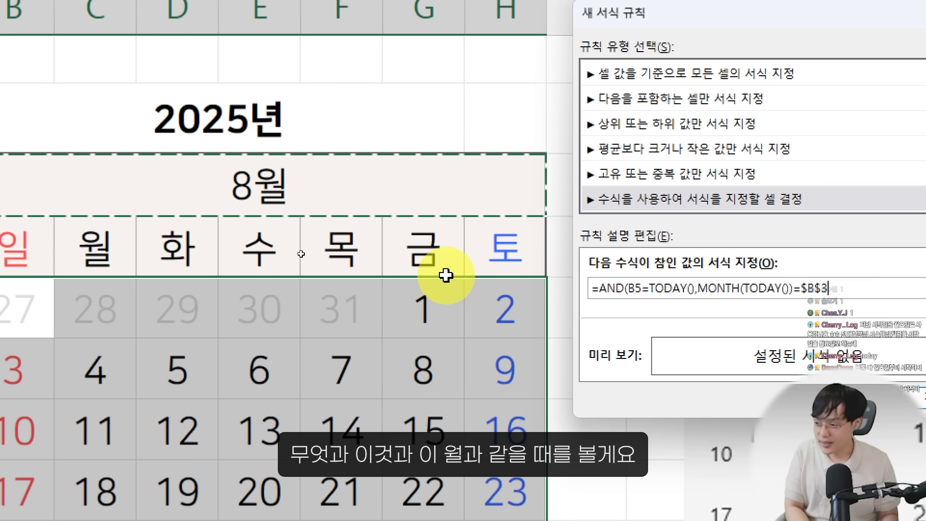
pyautogui.write(')')
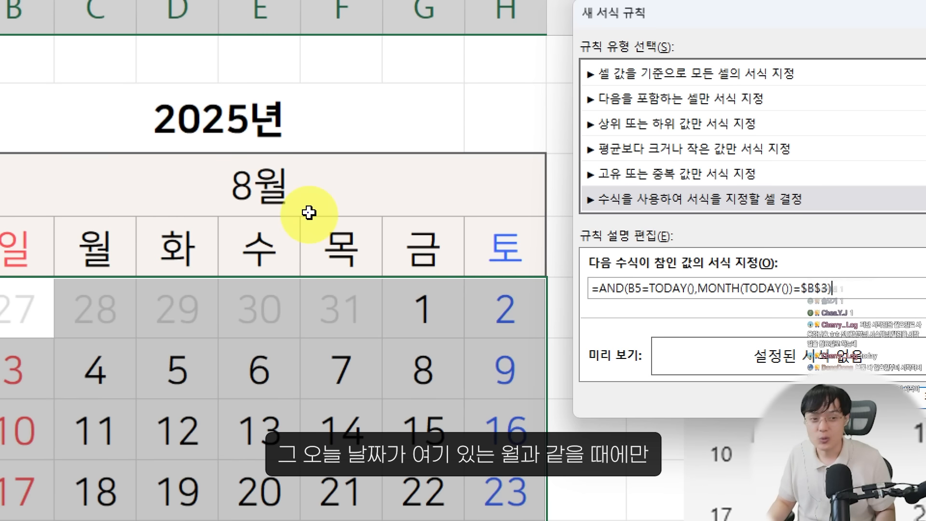
pyautogui.moveTo(201, 145); pyautogui.dragTo(398, 255)
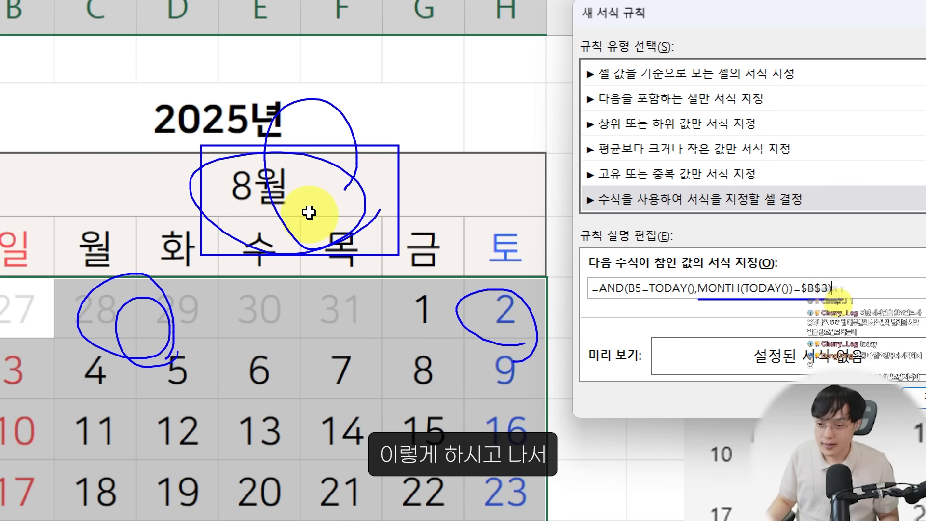
pyautogui.press('Escape')
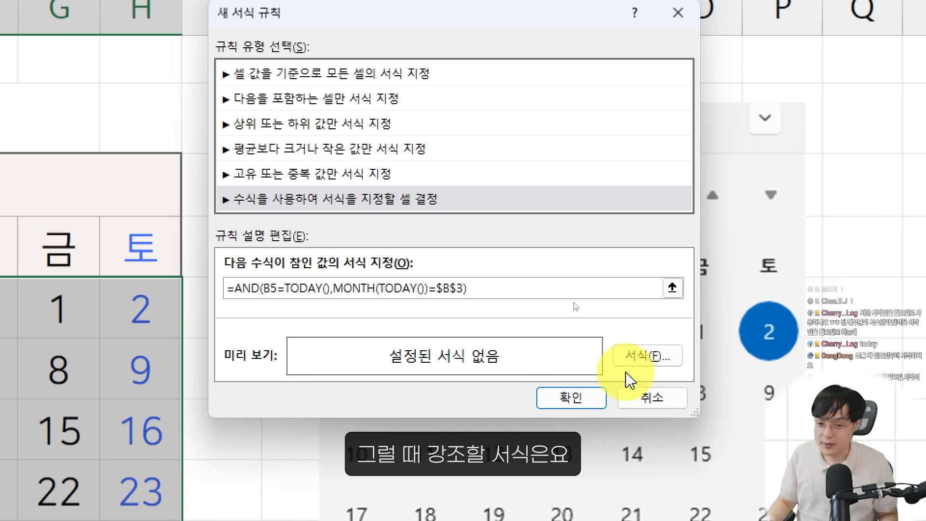
# Give the rule a dark grey fill and a white font colour, and apply it to the calendar dates
pyautogui.click(639, 357)
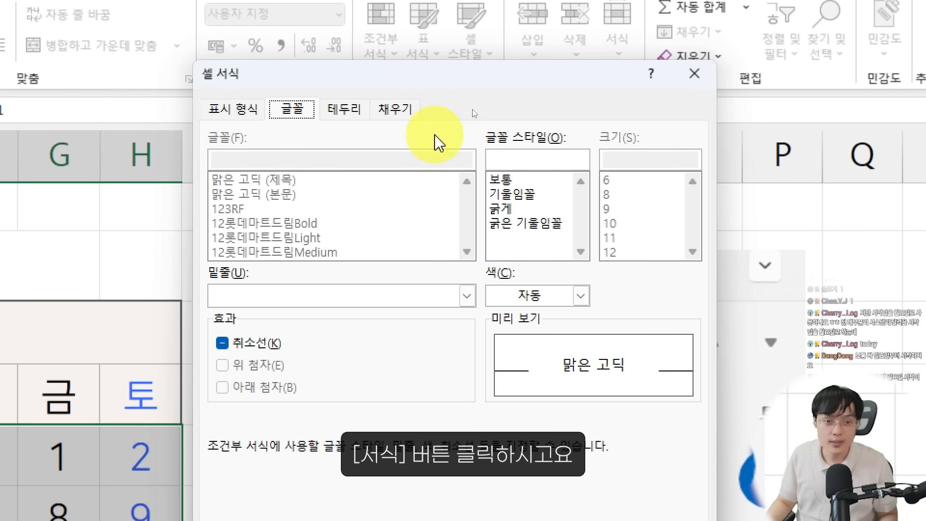
pyautogui.click(394, 110)
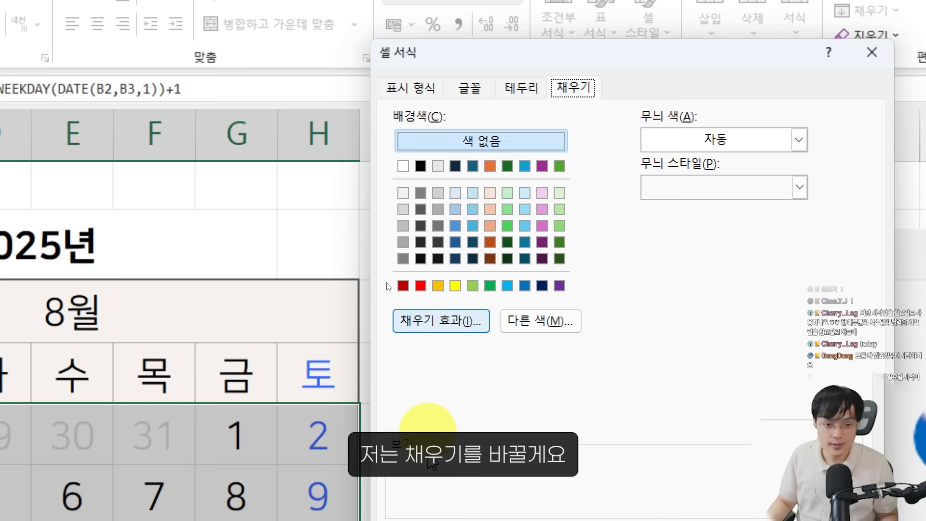
pyautogui.click(420, 210)
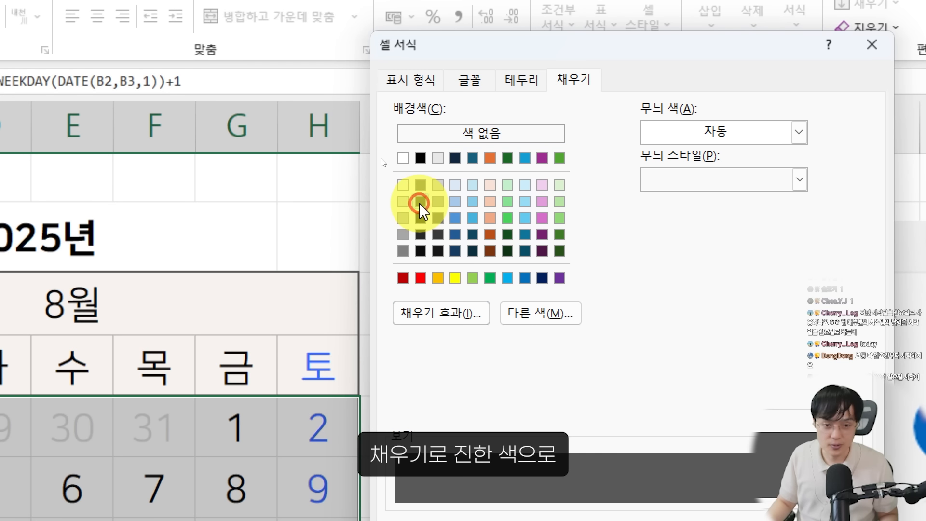
pyautogui.click(469, 80)
pyautogui.click(759, 267)
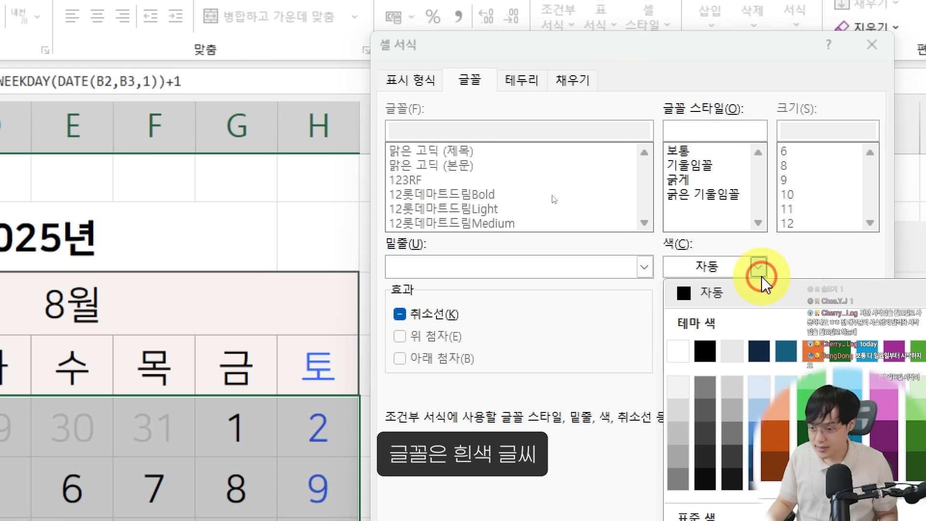
pyautogui.click(681, 361)
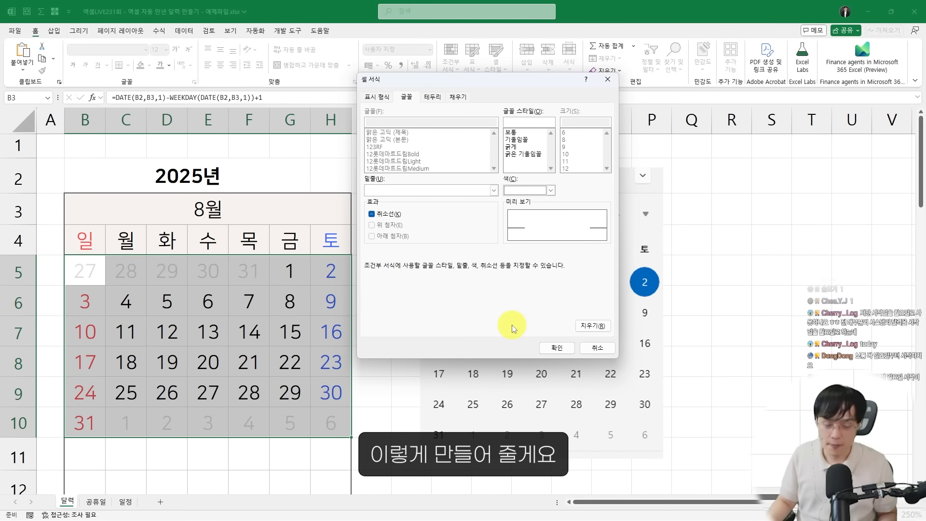
pyautogui.click(556, 349)
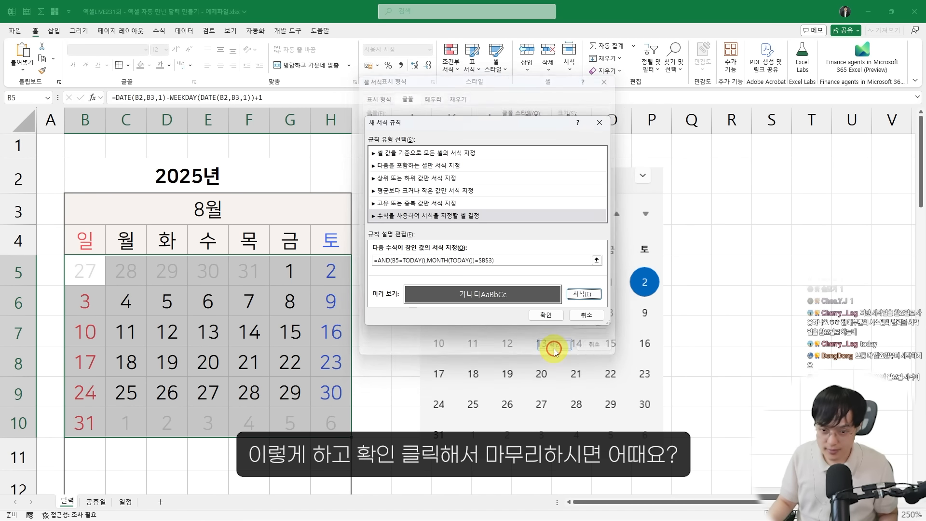
pyautogui.click(545, 315)
# Test the highlighting of today's date by setting the calendar month in B3 to 7, 8 and 9, and restore it to 8
pyautogui.click(346, 273)
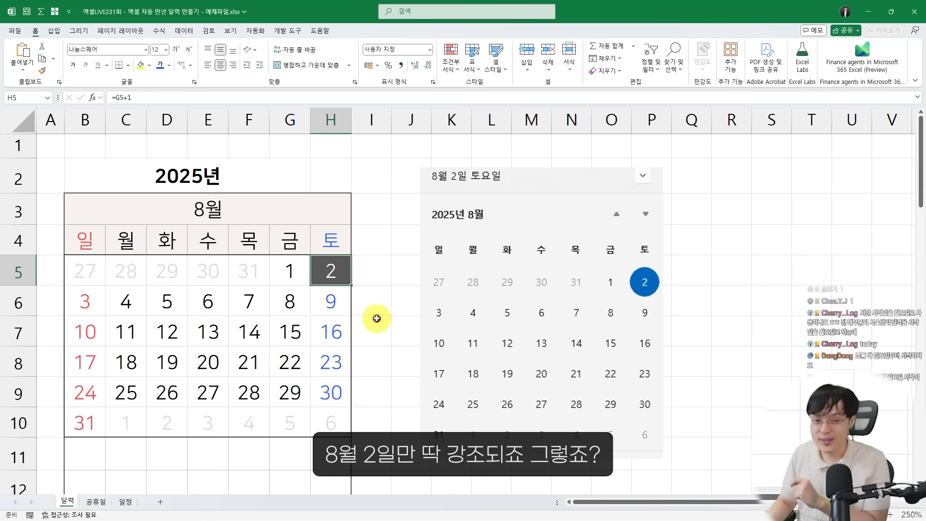
pyautogui.moveTo(326, 261); pyautogui.dragTo(342, 251)
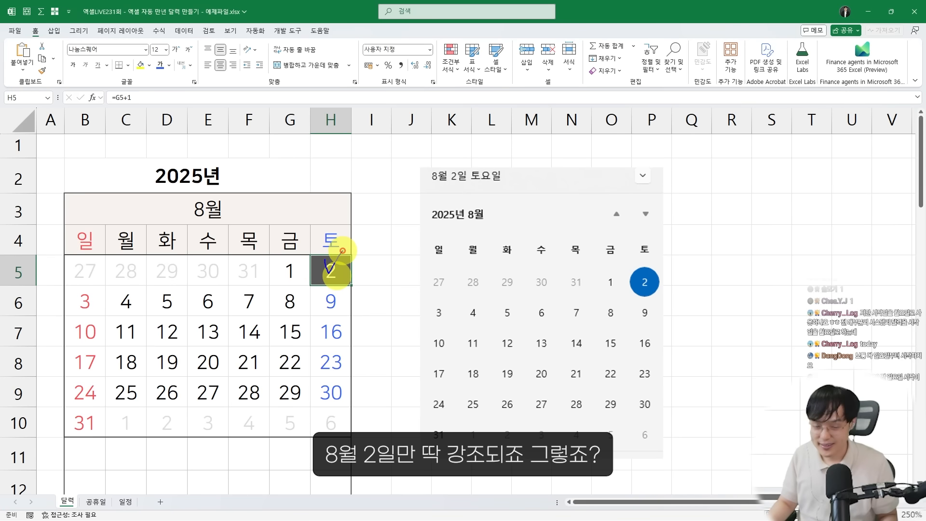
pyautogui.click(252, 211)
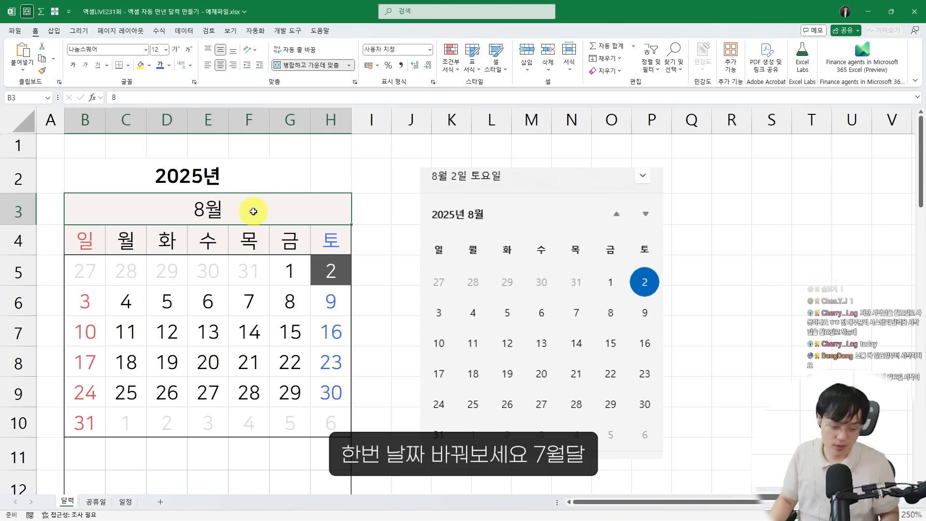
pyautogui.write('7')
pyautogui.press('Return')
pyautogui.press('Up')
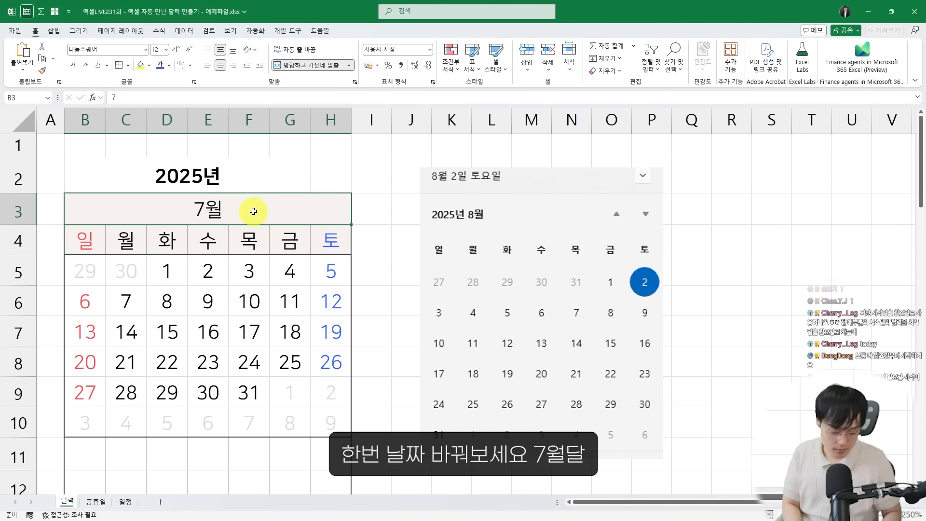
pyautogui.write('8')
pyautogui.press('Return')
pyautogui.press('Return')
pyautogui.press('Up')
pyautogui.write('9')
pyautogui.press('Return')
pyautogui.press('Up')
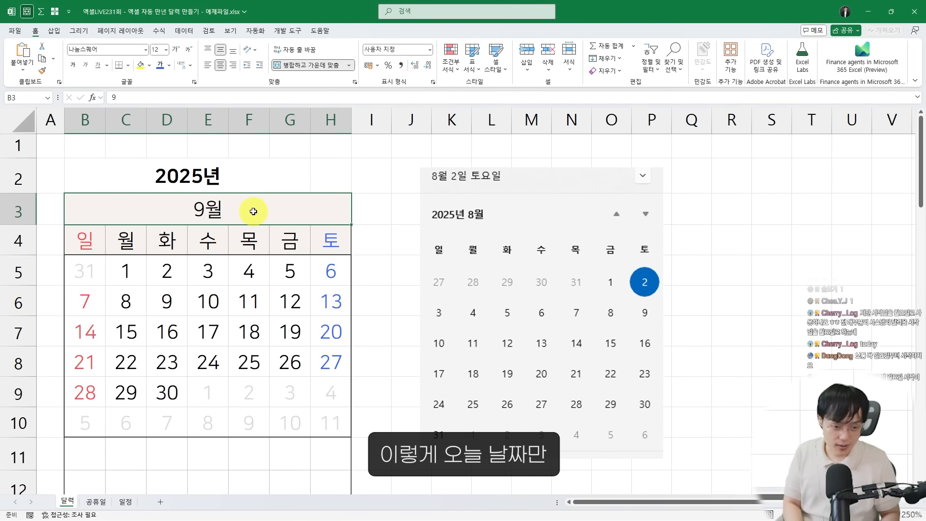
pyautogui.write('8')
pyautogui.press('Return')
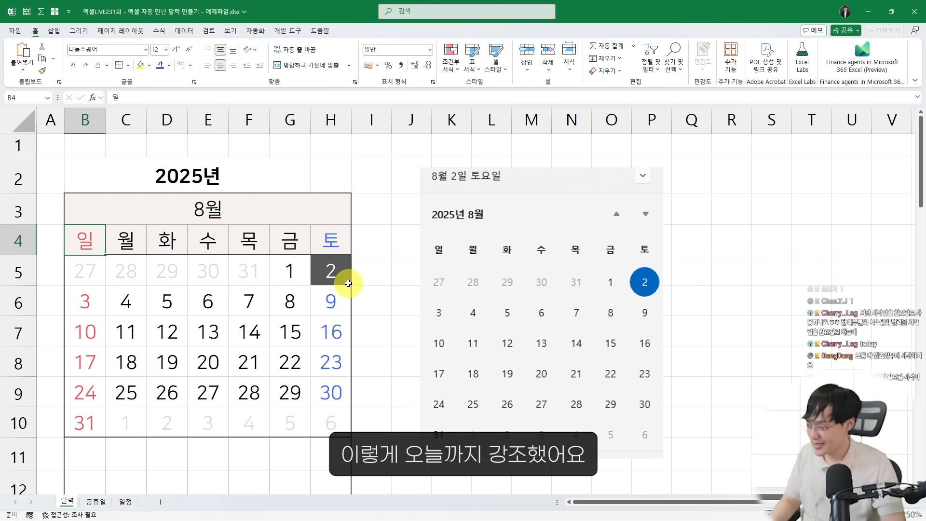
# Examine the August schedule list below the calendar in the 일정표.xlsm workbook, and return to the example calendar workbook
pyautogui.moveTo(341, 290); pyautogui.dragTo(85, 423)
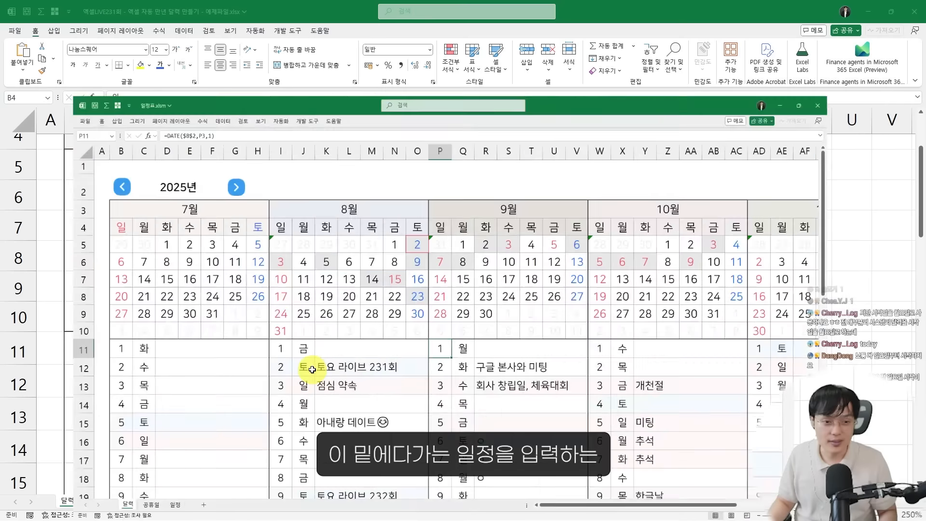
pyautogui.scroll(-1, 290, 357)
pyautogui.hotkey('ctrl', '2')
pyautogui.moveTo(243, 223); pyautogui.dragTo(445, 430)
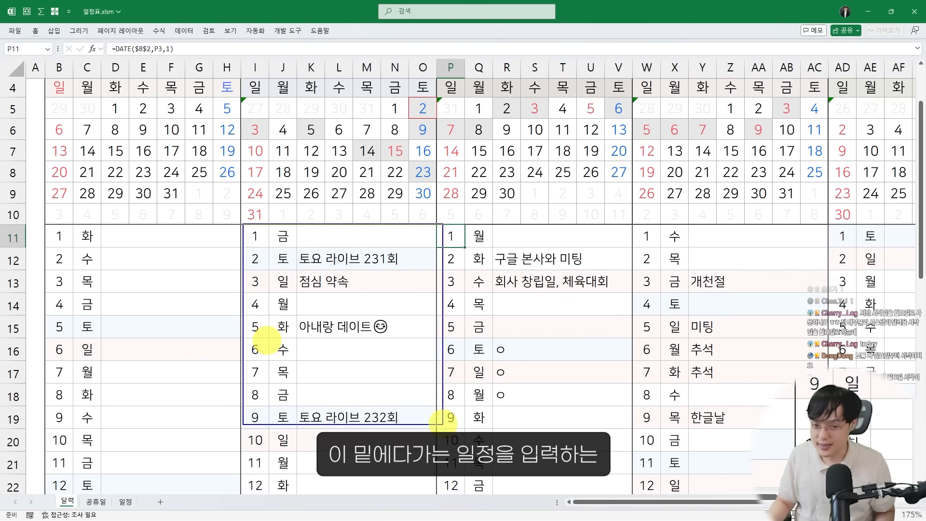
pyautogui.moveTo(453, 236)
pyautogui.mouseDown()
pyautogui.moveTo(390, 270)
pyautogui.moveTo(415, 260)
pyautogui.mouseUp()
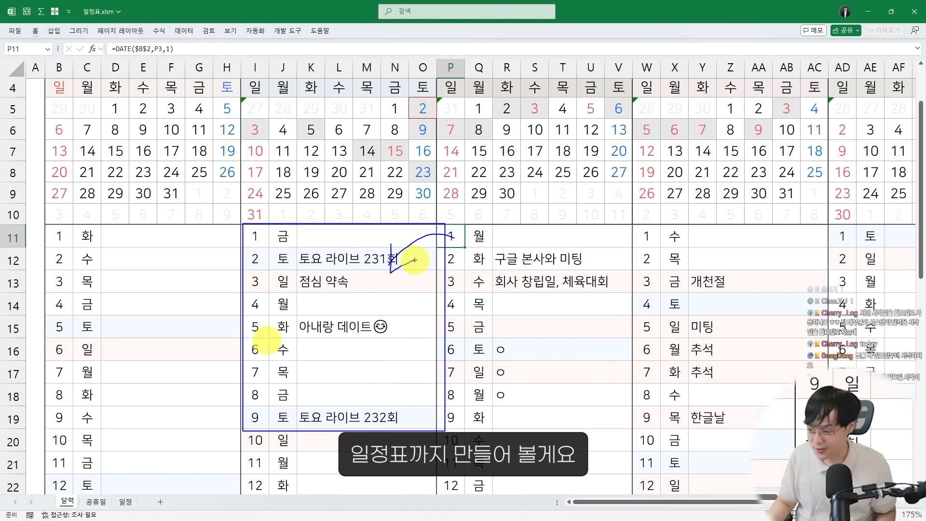
pyautogui.press('Escape')
pyautogui.hotkey('alt', 'Tab')
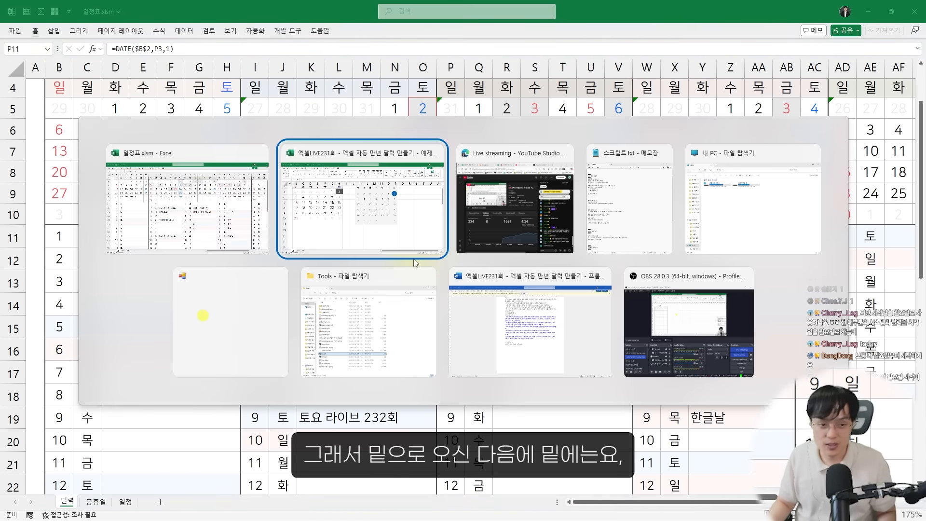
# Enter =DATE(B2,B3,1) in cell B11 below the calendar for the first date of the schedule list
pyautogui.scroll(-1, 136, 286)
pyautogui.click(87, 256)
pyautogui.scroll(3, 145, 275)
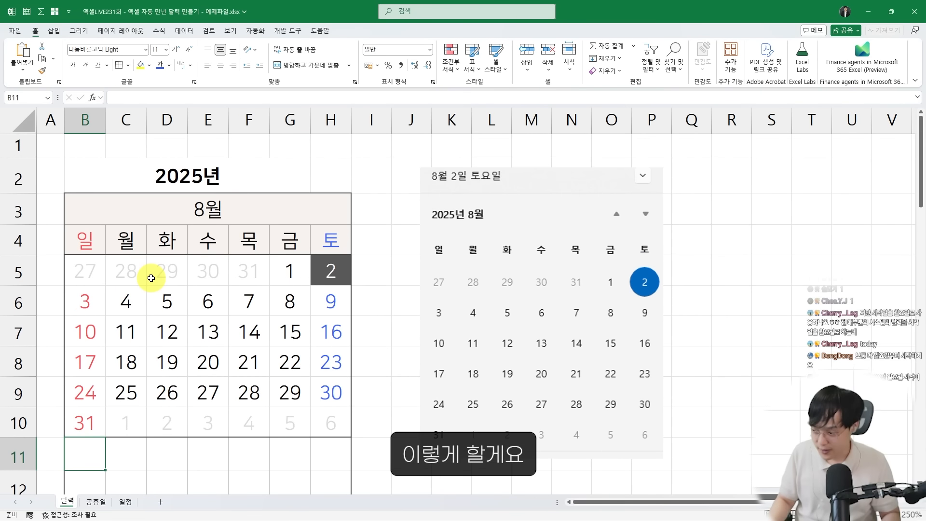
pyautogui.scroll(-2, 151, 278)
pyautogui.scroll(-2, 140, 349)
pyautogui.hotkey('ctrl', '2')
pyautogui.moveTo(58, 253); pyautogui.dragTo(81, 270)
pyautogui.press('Escape')
pyautogui.scroll(2, 155, 304)
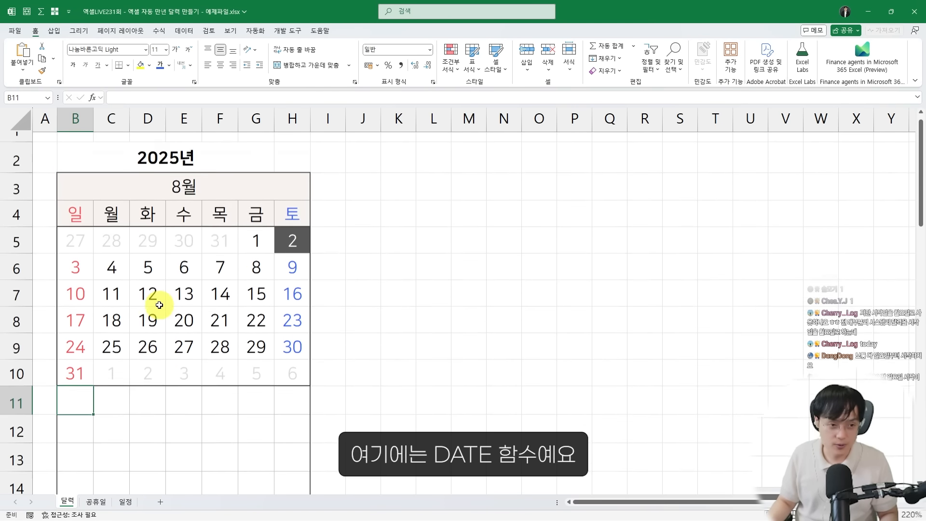
pyautogui.write('=DATE(')
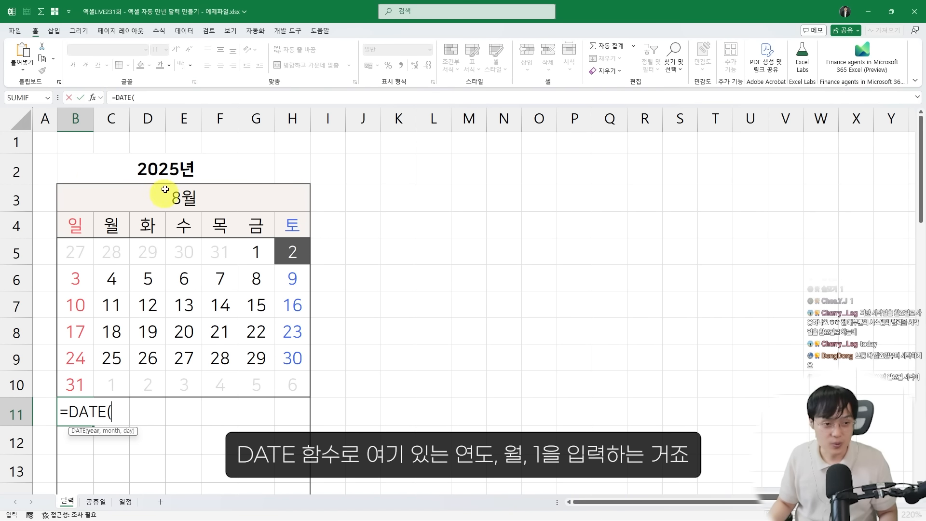
pyautogui.click(171, 173)
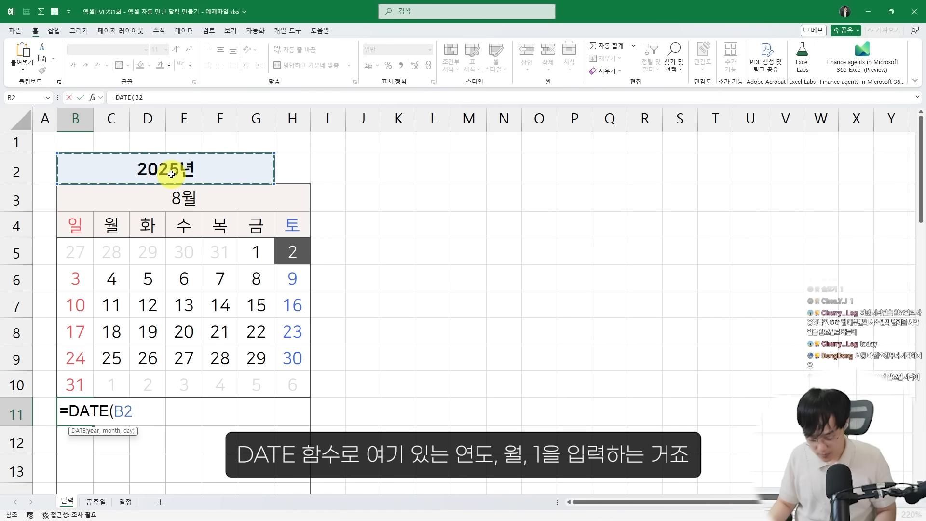
pyautogui.write(',')
pyautogui.click(171, 199)
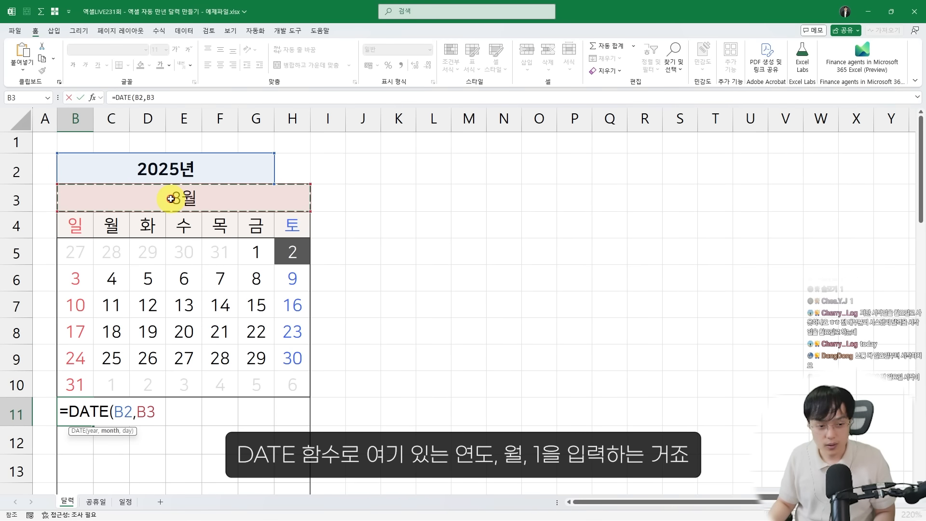
pyautogui.write(',1')
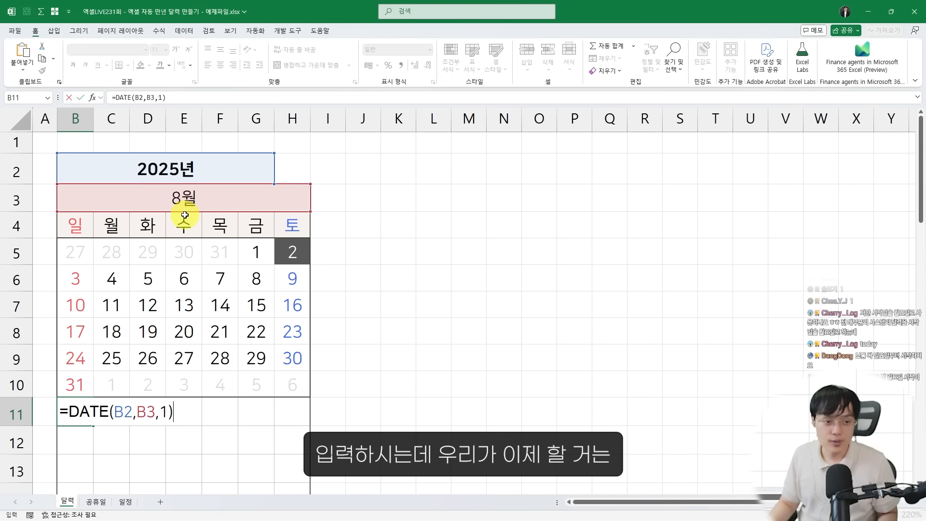
# Examine how the year and month references in the B11 formula must behave when the calendar is copied across to further months
pyautogui.hotkey('ctrl', '2')
pyautogui.moveTo(58, 184); pyautogui.dragTo(310, 448)
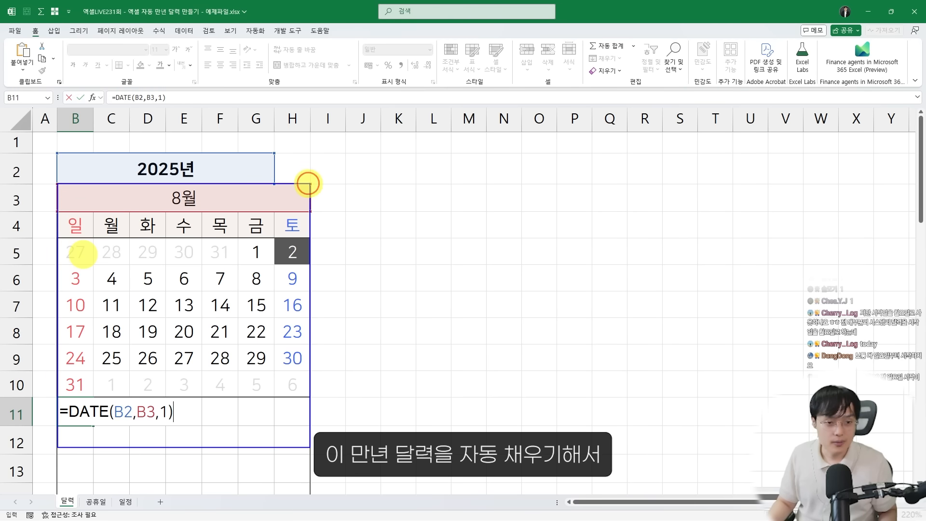
pyautogui.moveTo(308, 183)
pyautogui.mouseDown()
pyautogui.moveTo(468, 424)
pyautogui.moveTo(532, 464)
pyautogui.mouseUp()
pyautogui.moveTo(536, 177)
pyautogui.mouseDown()
pyautogui.moveTo(567, 270)
pyautogui.moveTo(705, 472)
pyautogui.mouseUp()
pyautogui.moveTo(715, 175)
pyautogui.mouseDown()
pyautogui.moveTo(912, 437)
pyautogui.moveTo(924, 466)
pyautogui.mouseUp()
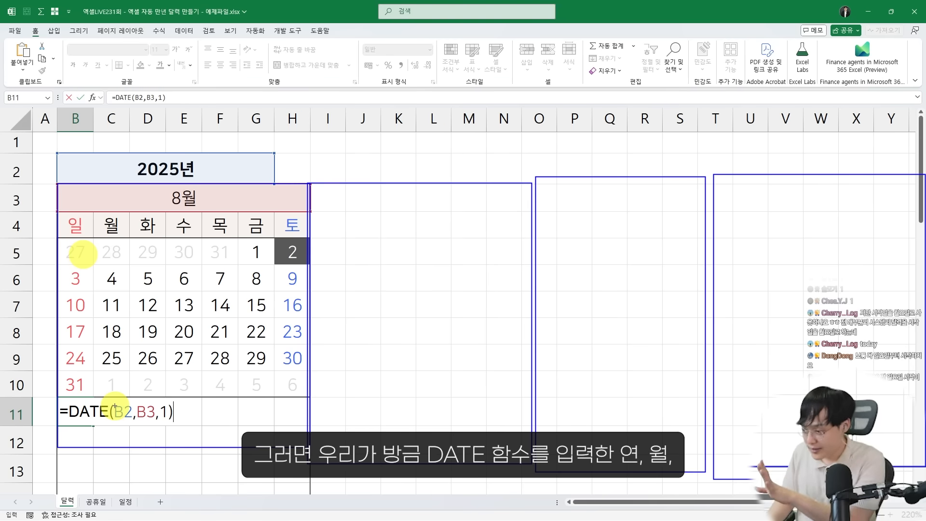
pyautogui.moveTo(115, 424); pyautogui.dragTo(177, 422)
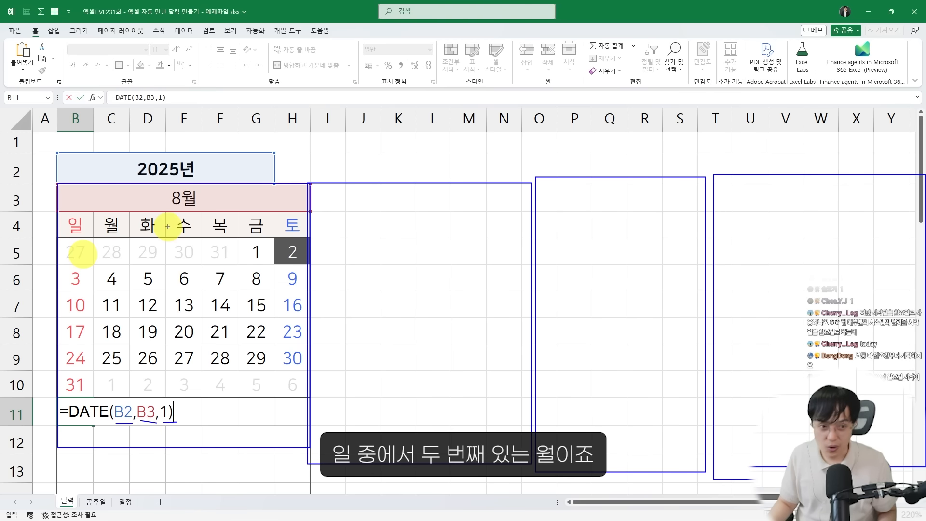
pyautogui.moveTo(51, 183); pyautogui.dragTo(289, 214)
pyautogui.moveTo(237, 195)
pyautogui.mouseDown()
pyautogui.moveTo(317, 163)
pyautogui.moveTo(352, 193)
pyautogui.mouseUp()
pyautogui.moveTo(348, 177)
pyautogui.mouseDown()
pyautogui.moveTo(336, 194)
pyautogui.moveTo(359, 197)
pyautogui.mouseUp()
pyautogui.moveTo(355, 210)
pyautogui.mouseDown()
pyautogui.moveTo(534, 159)
pyautogui.moveTo(559, 197)
pyautogui.mouseUp()
pyautogui.moveTo(521, 192); pyautogui.dragTo(559, 197)
pyautogui.moveTo(359, 208)
pyautogui.mouseDown()
pyautogui.moveTo(740, 159)
pyautogui.moveTo(772, 193)
pyautogui.mouseUp()
pyautogui.moveTo(772, 193); pyautogui.dragTo(750, 197)
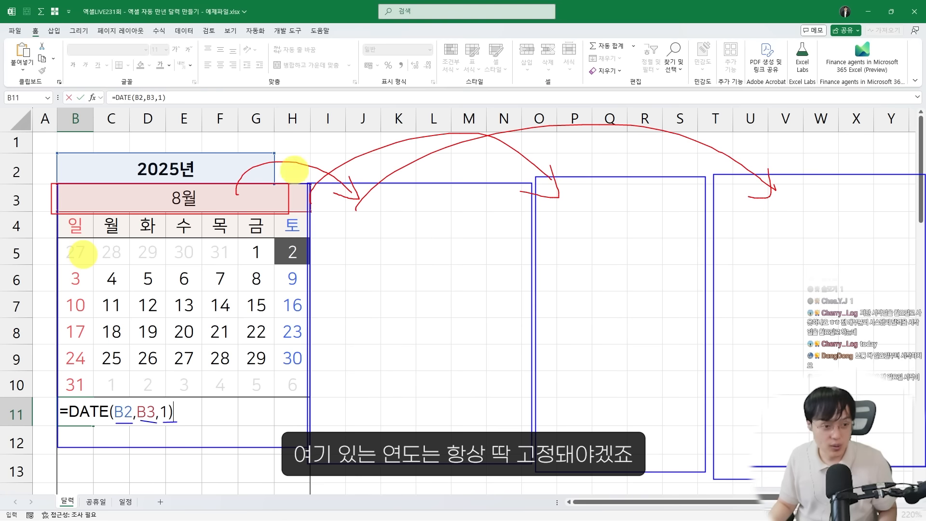
pyautogui.moveTo(58, 153)
pyautogui.mouseDown()
pyautogui.moveTo(248, 161)
pyautogui.moveTo(264, 177)
pyautogui.mouseUp()
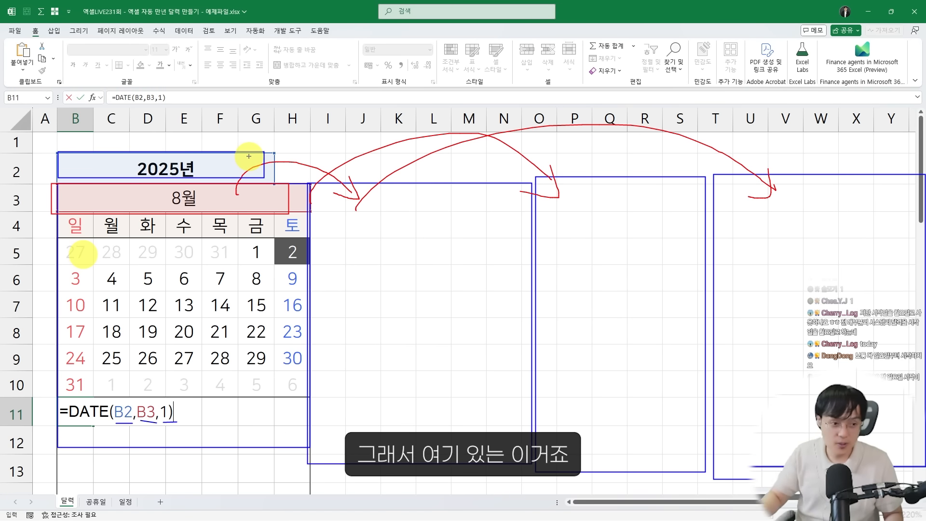
pyautogui.press('Escape')
# Make the year reference in the B11 formula absolute so it reads =DATE($B$2,B3,1)
pyautogui.click(127, 410)
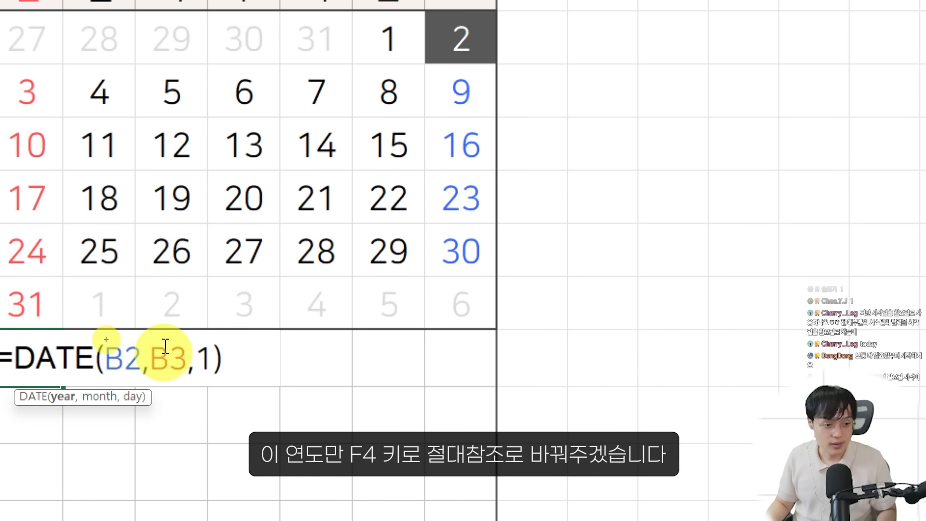
pyautogui.moveTo(115, 403); pyautogui.dragTo(139, 421)
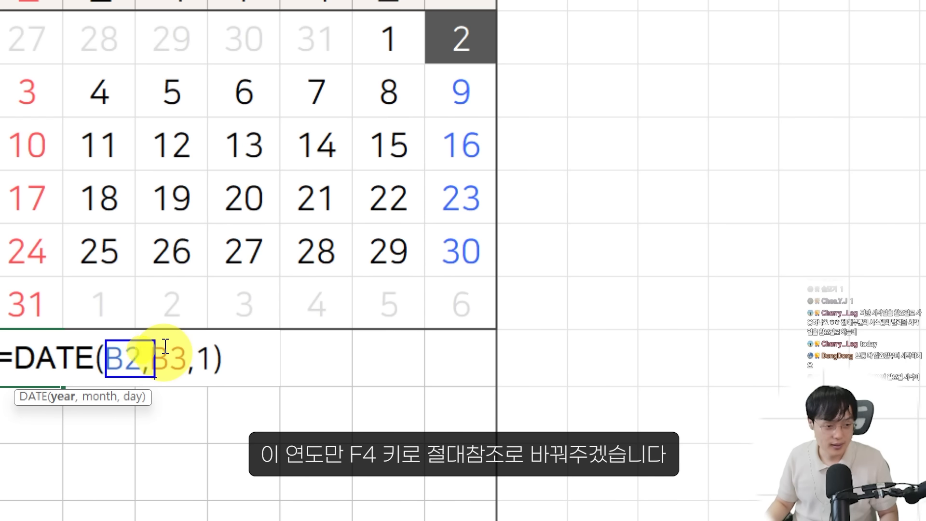
pyautogui.press('Escape')
pyautogui.click(124, 371)
pyautogui.press('F4')
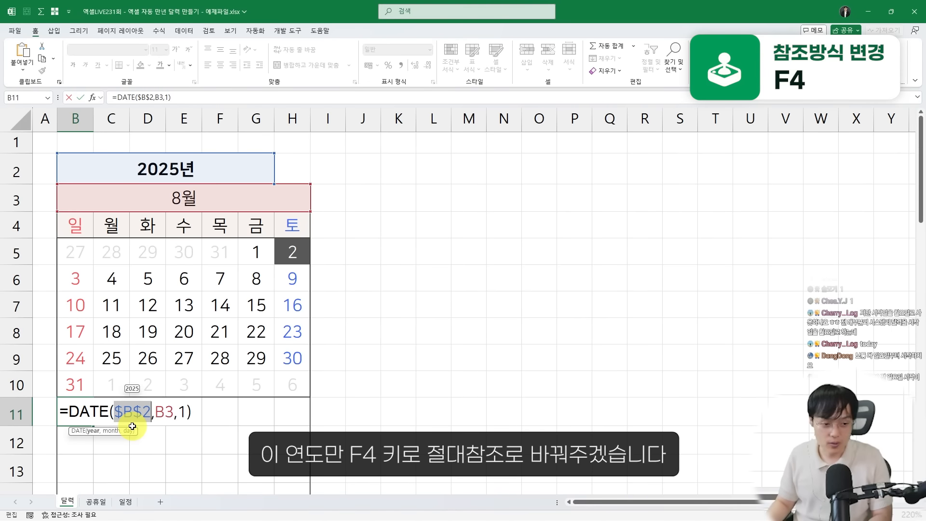
pyautogui.press('Return')
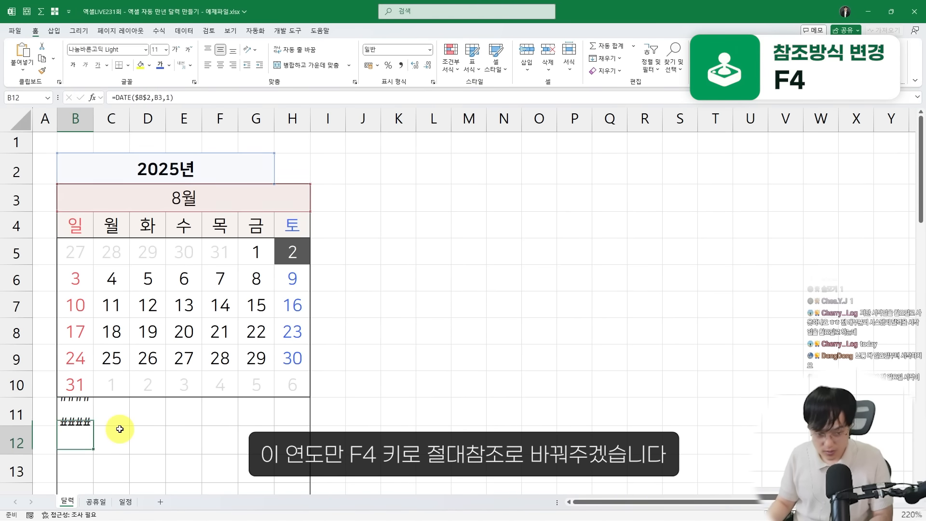
# Give cell B11 the custom number format d so only the day shows, and centre it horizontally
pyautogui.click(78, 413)
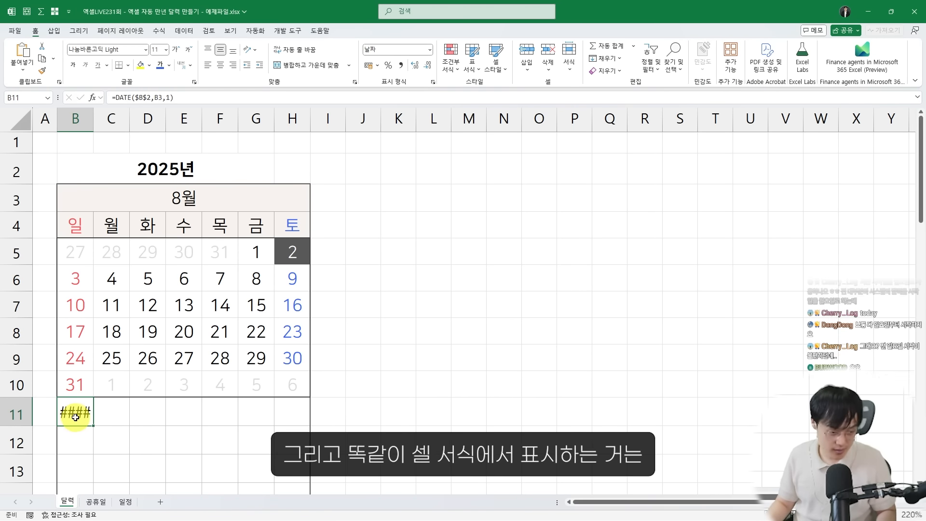
pyautogui.rightClick(67, 418)
pyautogui.click(113, 328)
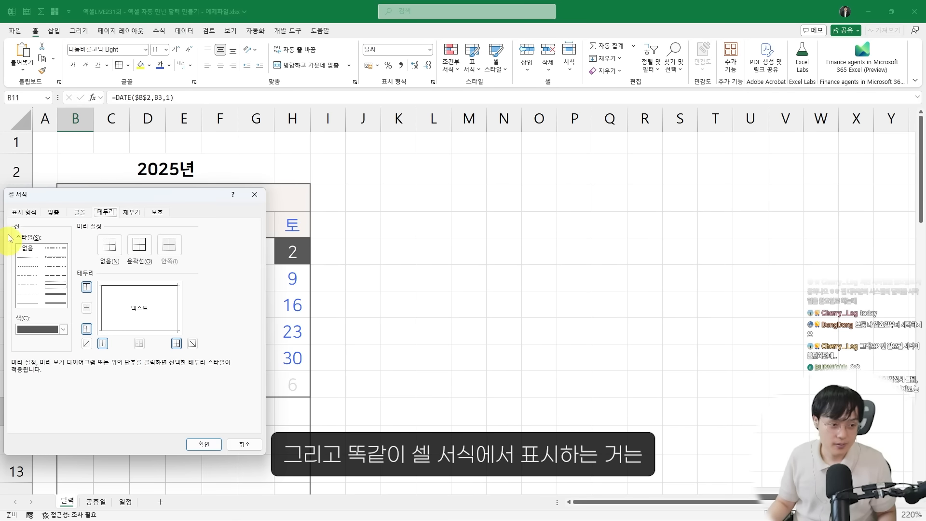
pyautogui.moveTo(39, 200); pyautogui.dragTo(307, 153)
pyautogui.click(292, 165)
pyautogui.click(303, 271)
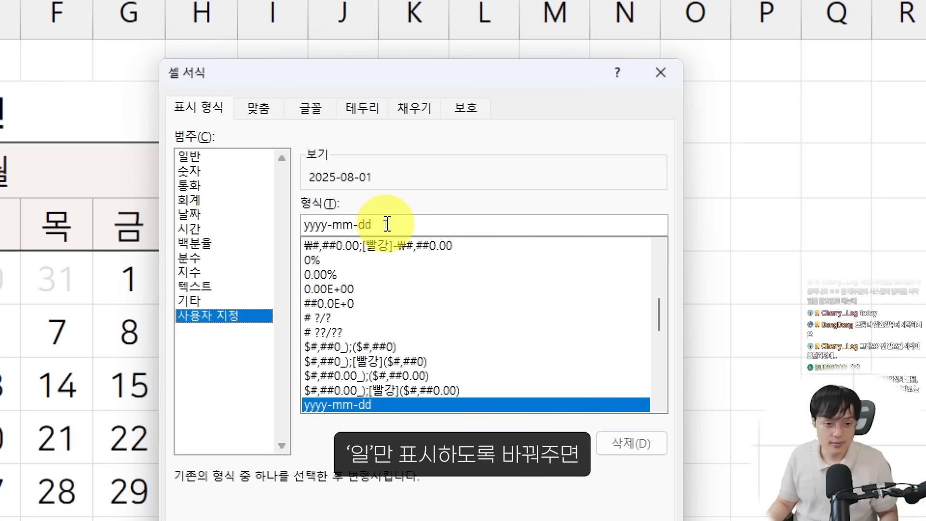
pyautogui.moveTo(385, 224); pyautogui.dragTo(299, 219)
pyautogui.write('d')
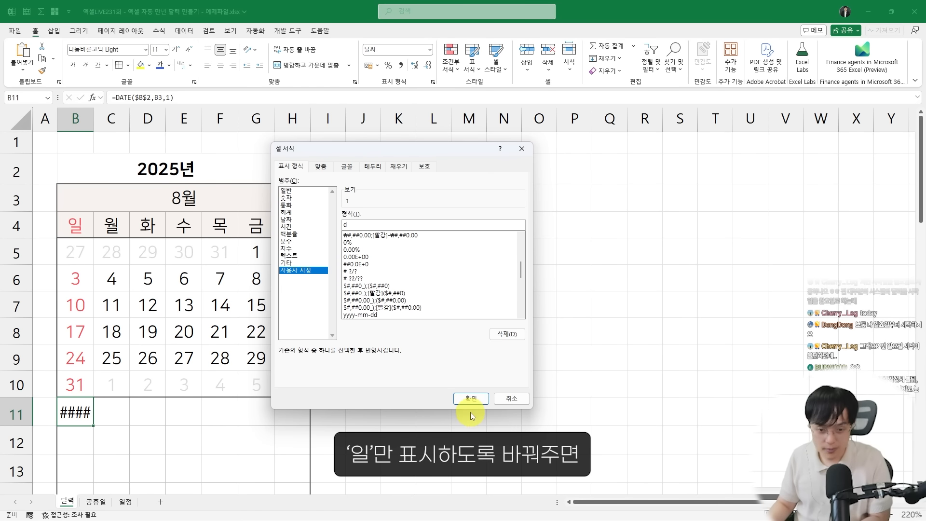
pyautogui.click(472, 399)
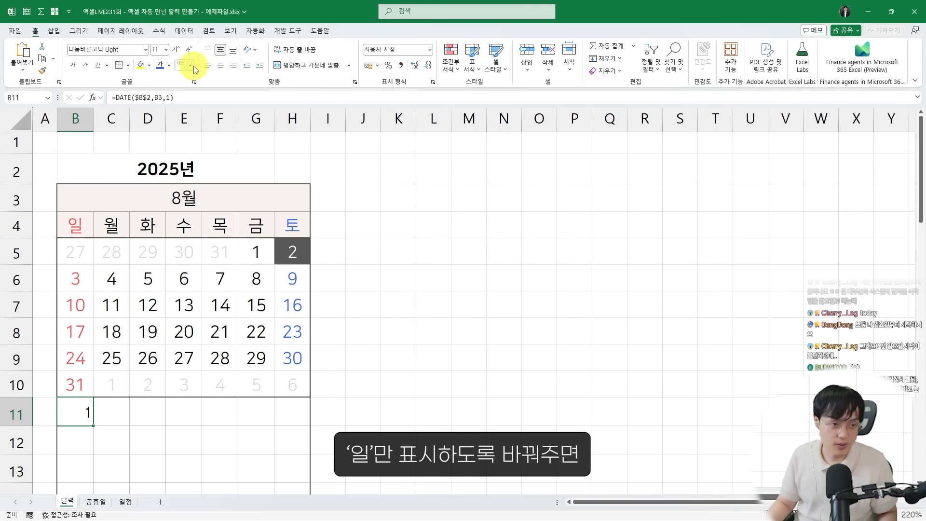
pyautogui.click(220, 72)
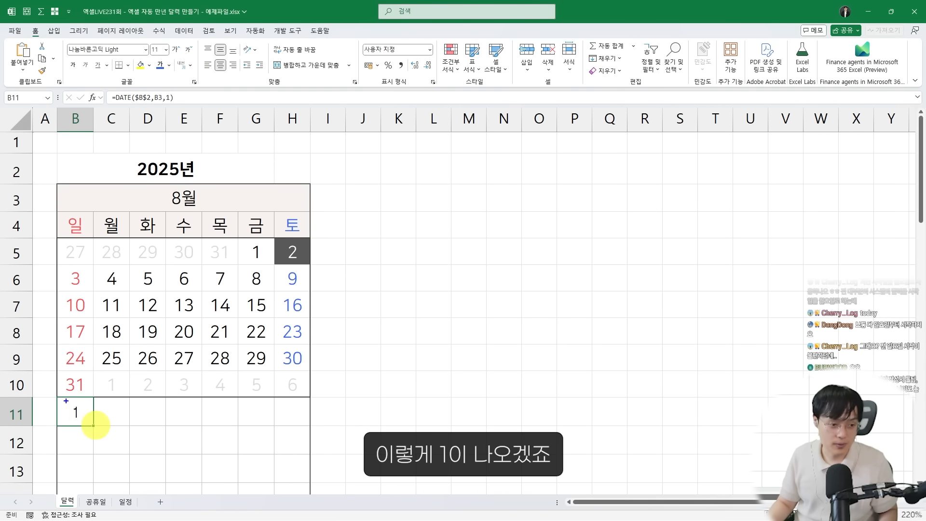
# Set the font of the whole worksheet to 나눔스퀘어 and return to cell B11
pyautogui.click(102, 283)
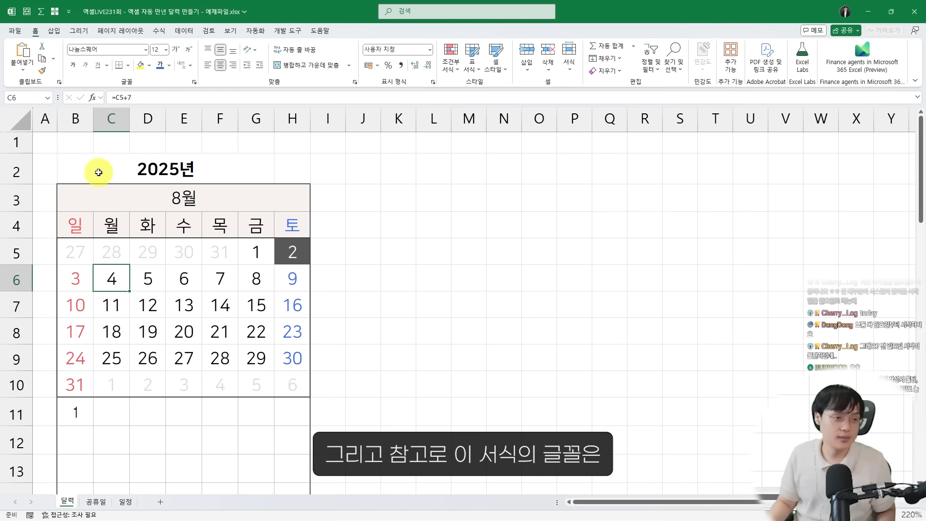
pyautogui.hotkey('ctrl', 'a')
pyautogui.hotkey('ctrl', 'a')
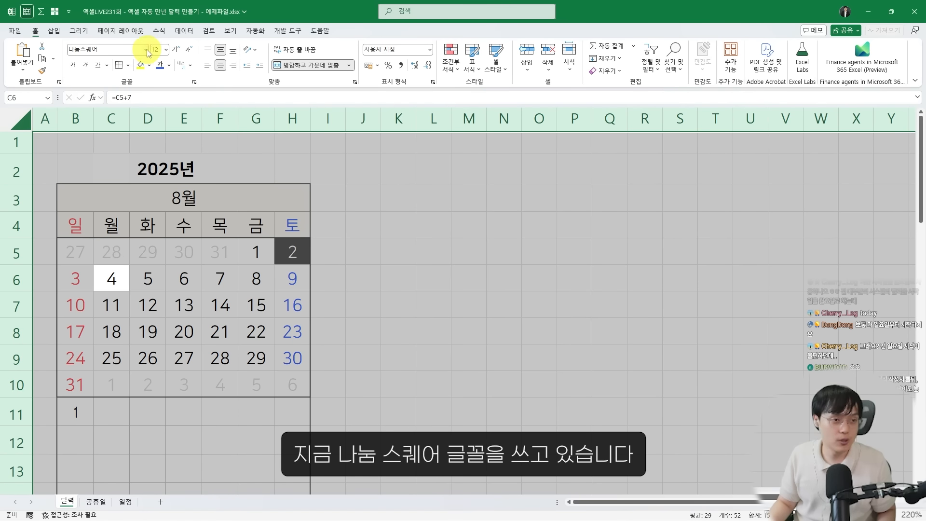
pyautogui.click(146, 50)
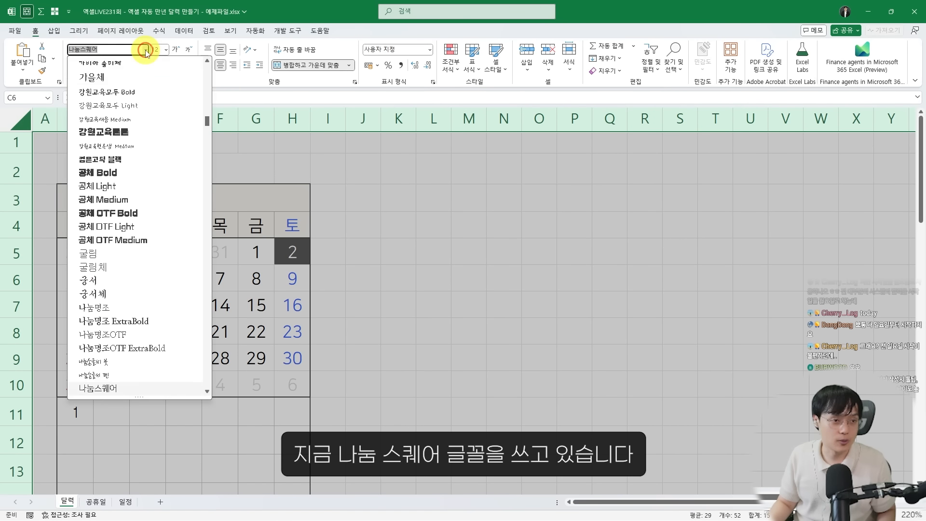
pyautogui.click(96, 389)
pyautogui.click(74, 411)
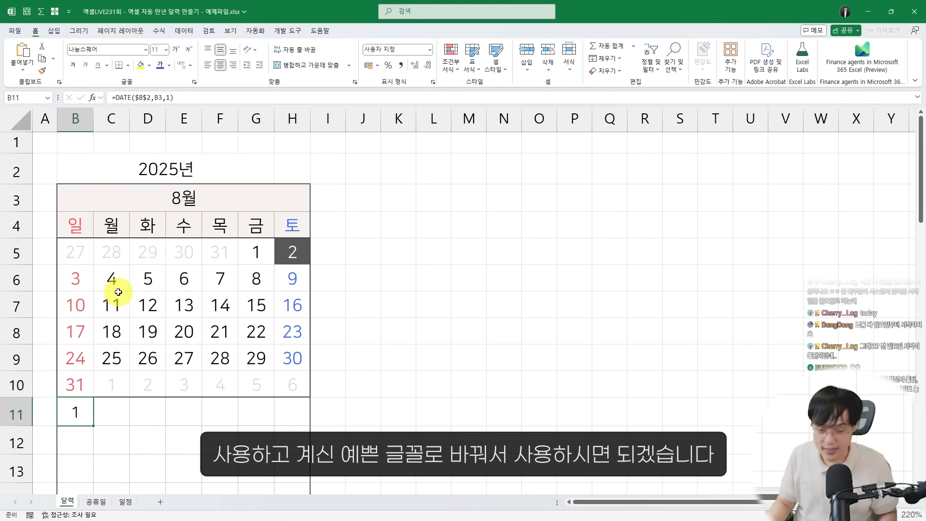
# Open the formula in cell B5 and examine which reference must stay fixed when the calendar is copied across to further months
pyautogui.click(78, 256)
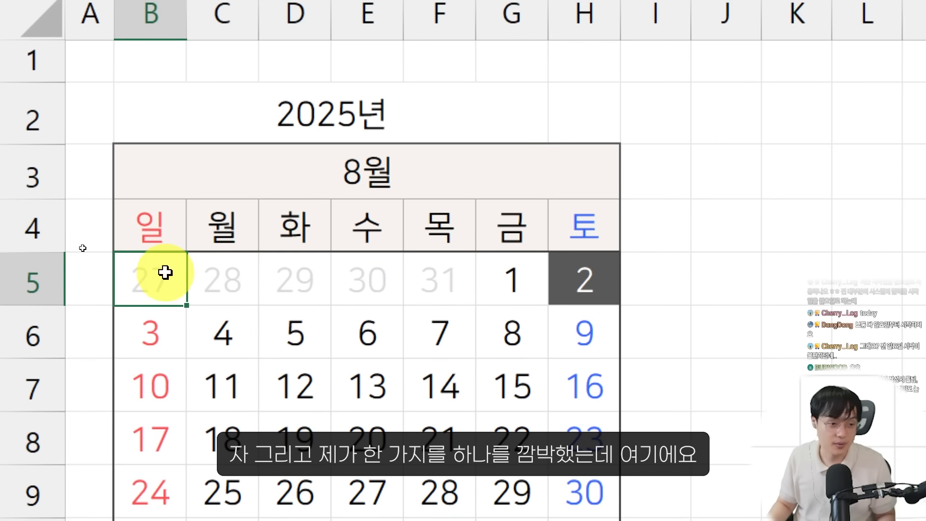
pyautogui.doubleClick(79, 250)
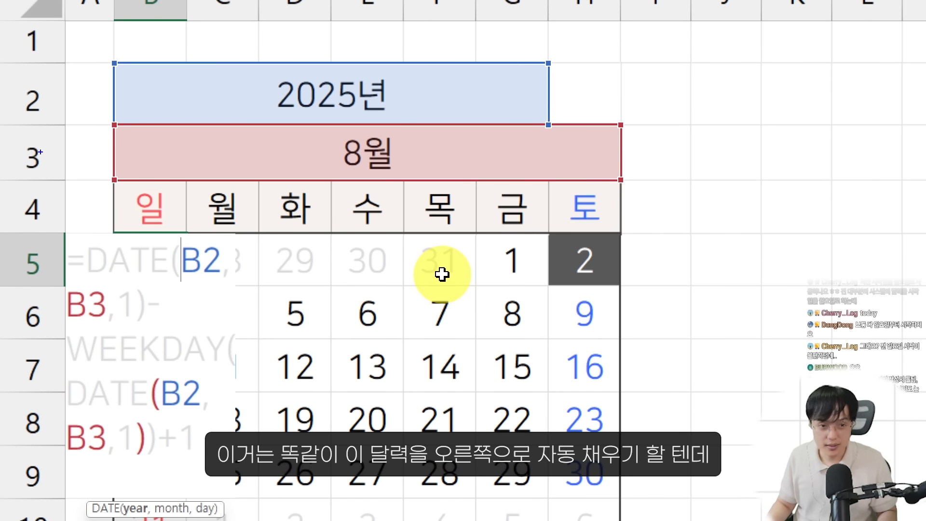
pyautogui.moveTo(77, 84)
pyautogui.mouseDown()
pyautogui.moveTo(145, 164)
pyautogui.moveTo(533, 513)
pyautogui.mouseUp()
pyautogui.moveTo(442, 359); pyautogui.dragTo(652, 296)
pyautogui.moveTo(649, 263); pyautogui.dragTo(627, 292)
pyautogui.moveTo(618, 355); pyautogui.dragTo(852, 304)
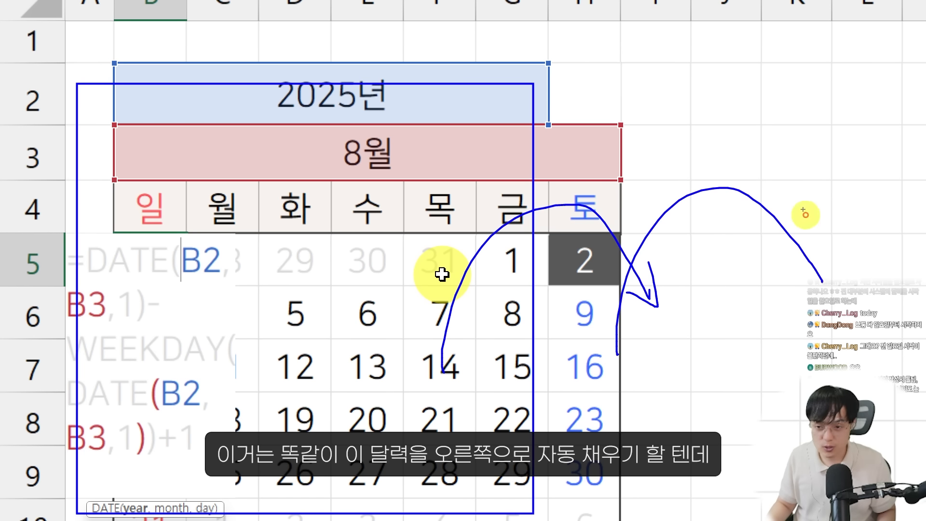
pyautogui.moveTo(802, 210); pyautogui.dragTo(823, 282)
pyautogui.moveTo(854, 306); pyautogui.dragTo(757, 301)
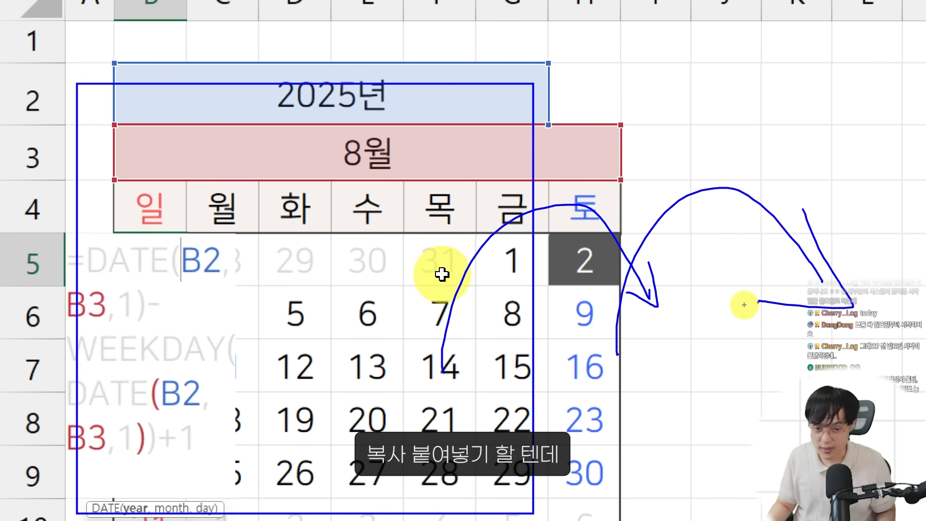
pyautogui.moveTo(115, 60); pyautogui.dragTo(553, 125)
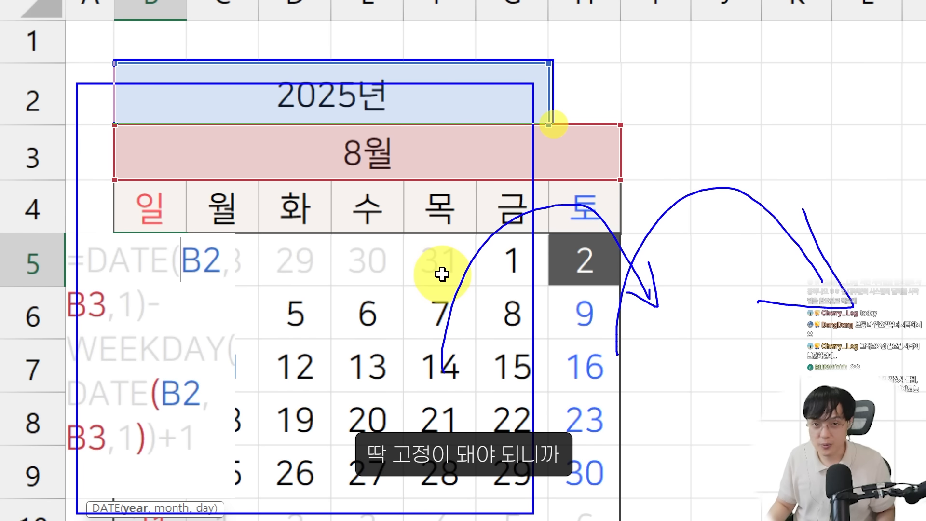
pyautogui.press('Escape')
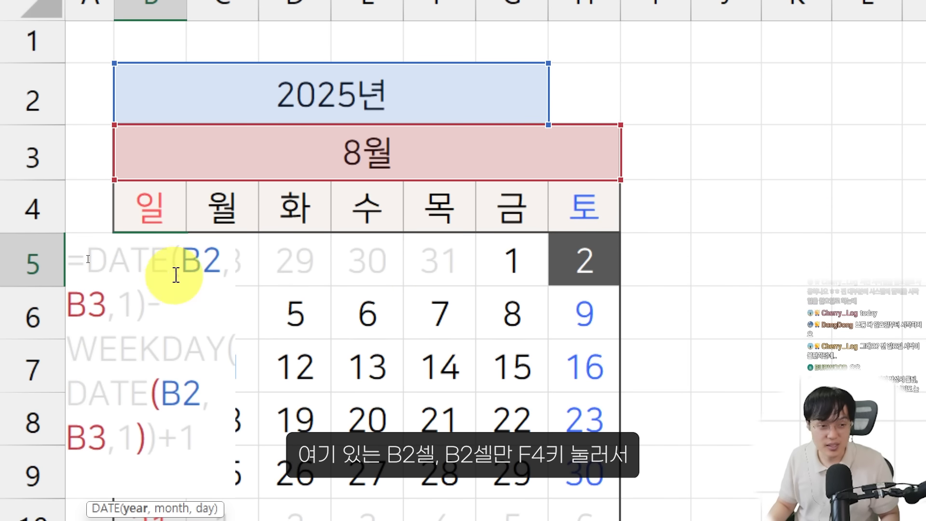
# Make both year references in the B5 formula absolute so it reads =DATE($B$2,B3,1)-WEEKDAY(DATE($B$2,B3,1))+1
pyautogui.click(199, 255)
pyautogui.press('F4')
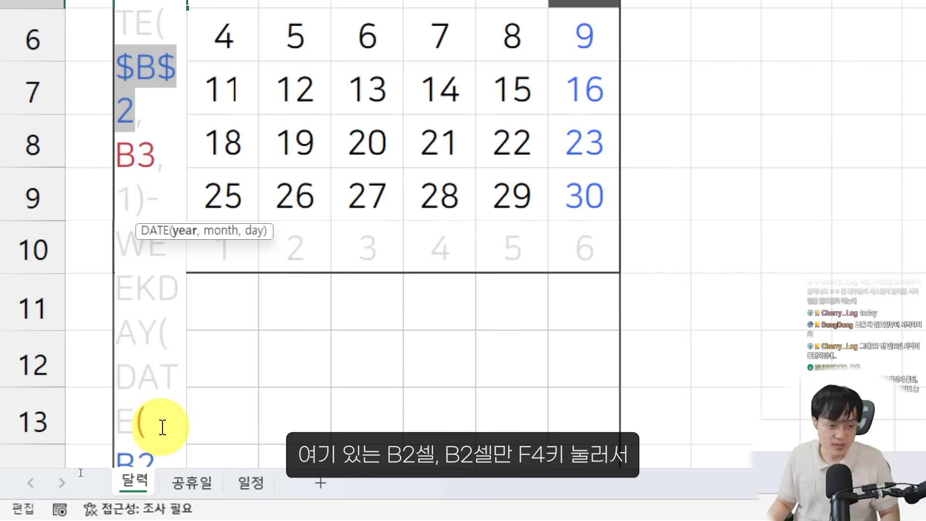
pyautogui.click(144, 456)
pyautogui.press('F4')
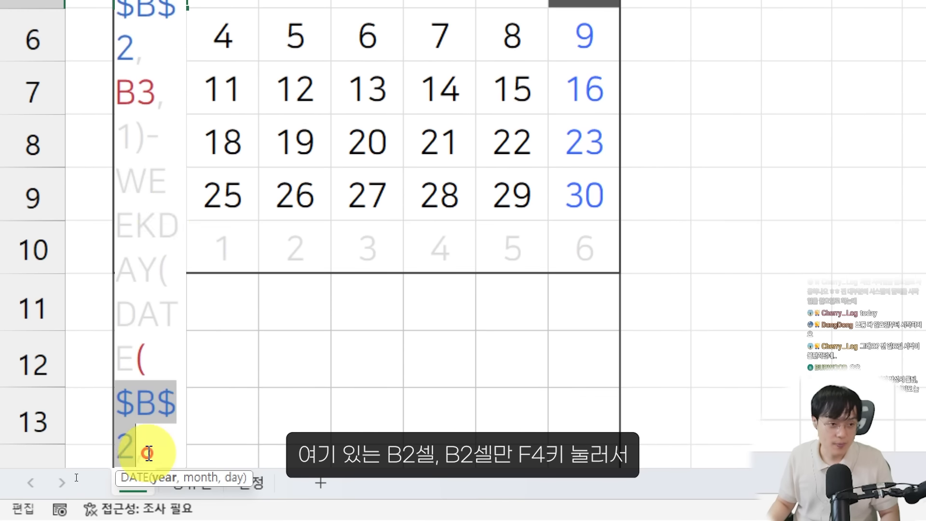
pyautogui.press('Return')
# Reopen the B5 formula and review both of its $B$2 year references against the year cell
pyautogui.doubleClick(145, 355)
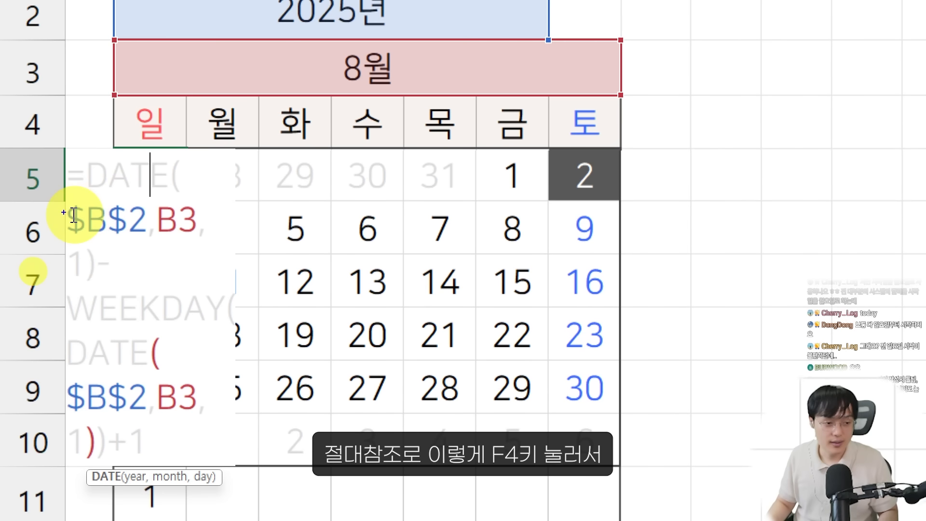
pyautogui.moveTo(60, 205); pyautogui.dragTo(153, 248)
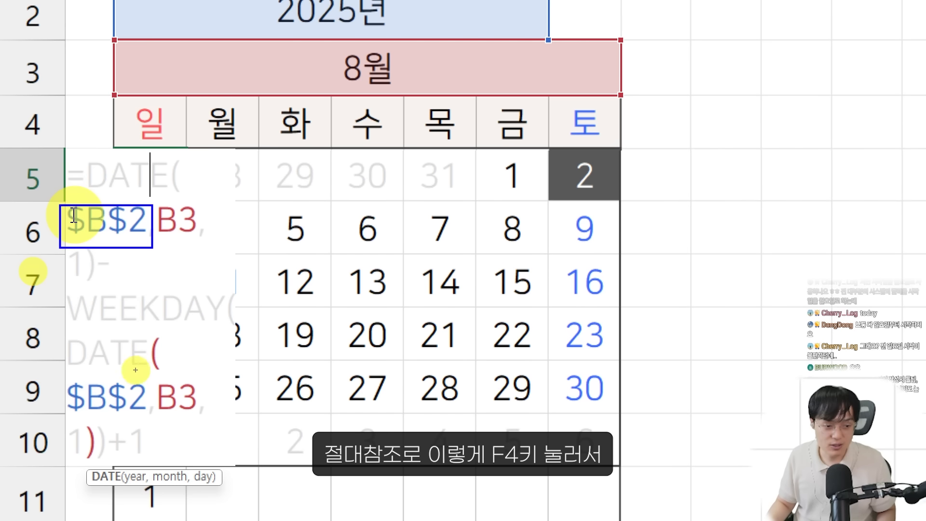
pyautogui.moveTo(67, 376); pyautogui.dragTo(164, 417)
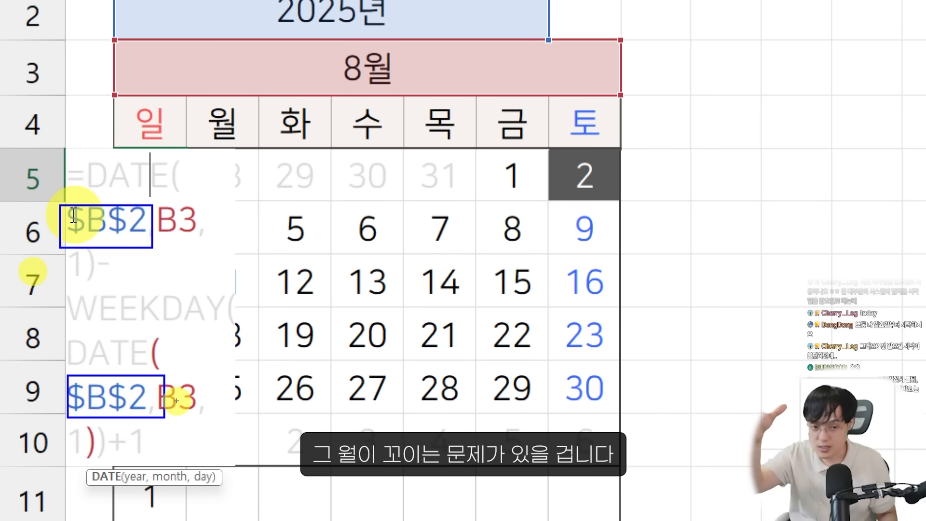
pyautogui.moveTo(244, 38)
pyautogui.mouseDown()
pyautogui.moveTo(134, 175)
pyautogui.moveTo(166, 190)
pyautogui.mouseUp()
pyautogui.moveTo(249, 63); pyautogui.dragTo(154, 393)
pyautogui.moveTo(144, 360)
pyautogui.mouseDown()
pyautogui.moveTo(143, 370)
pyautogui.moveTo(186, 390)
pyautogui.mouseUp()
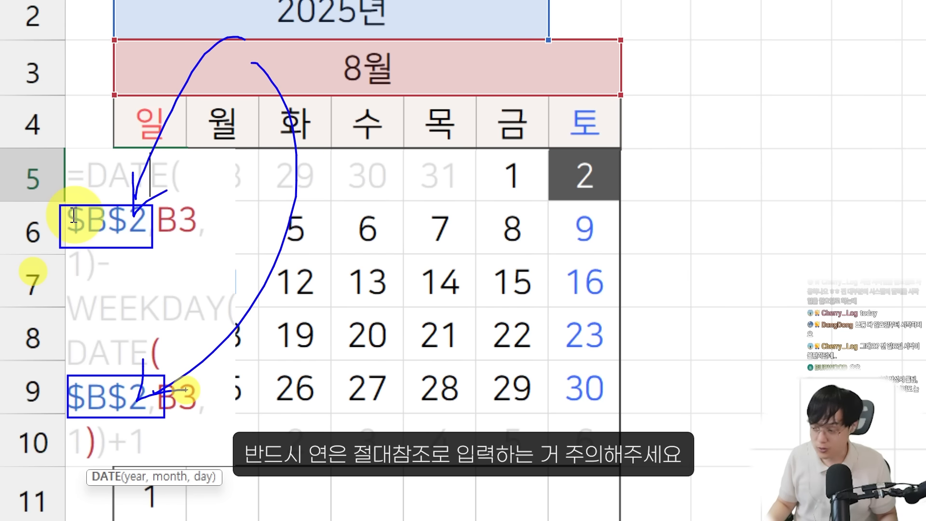
pyautogui.press('Escape')
pyautogui.press('Return')
# Enter =B11+1 in cell B12 to calculate the next day of the schedule list
pyautogui.scroll(-3, 129, 338)
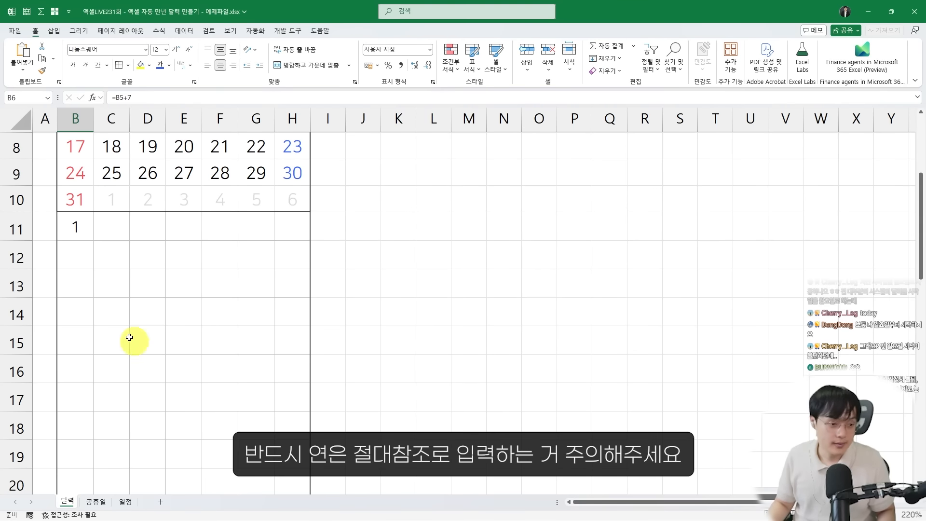
pyautogui.click(83, 236)
pyautogui.scroll(1, 77, 289)
pyautogui.click(83, 294)
pyautogui.keyDown('ctrl'); pyautogui.scroll(2, 83, 294); pyautogui.keyUp('ctrl')
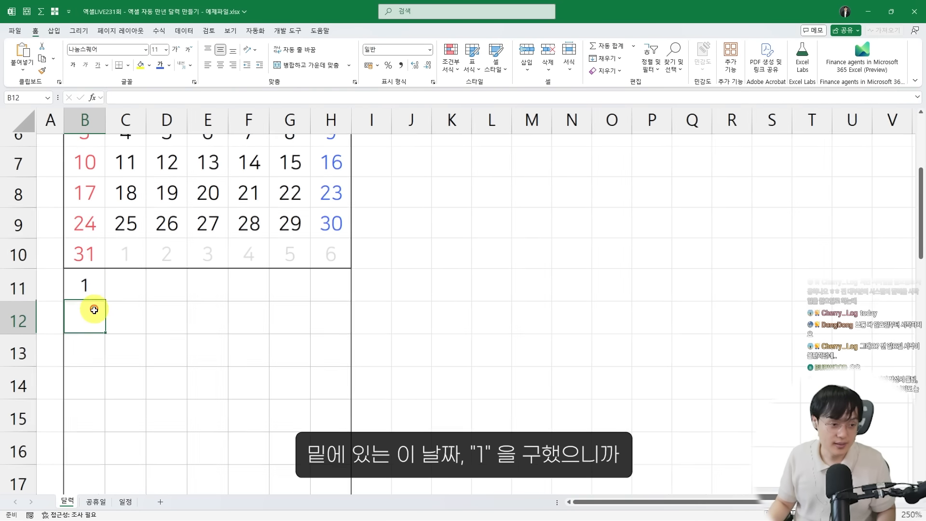
pyautogui.click(88, 288)
pyautogui.scroll(-1, 86, 285)
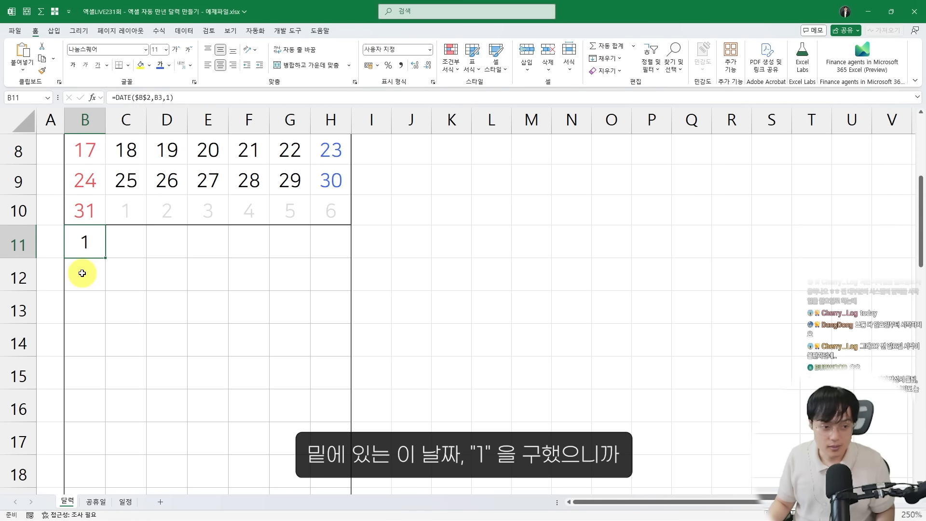
pyautogui.click(82, 273)
pyautogui.write('=')
pyautogui.press('Up')
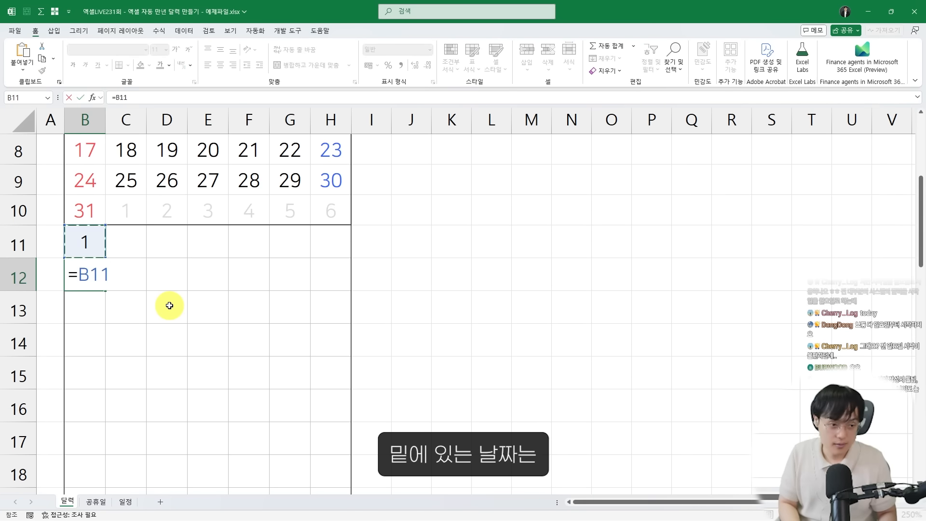
pyautogui.write('+1')
pyautogui.press('Return')
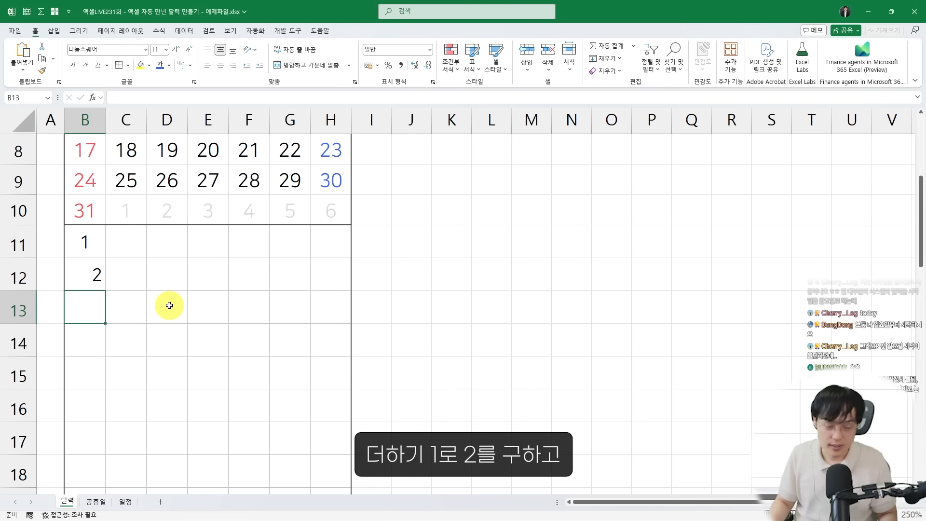
# Fill the B12 formula down to B41 so the day list runs through 31
pyautogui.click(97, 289)
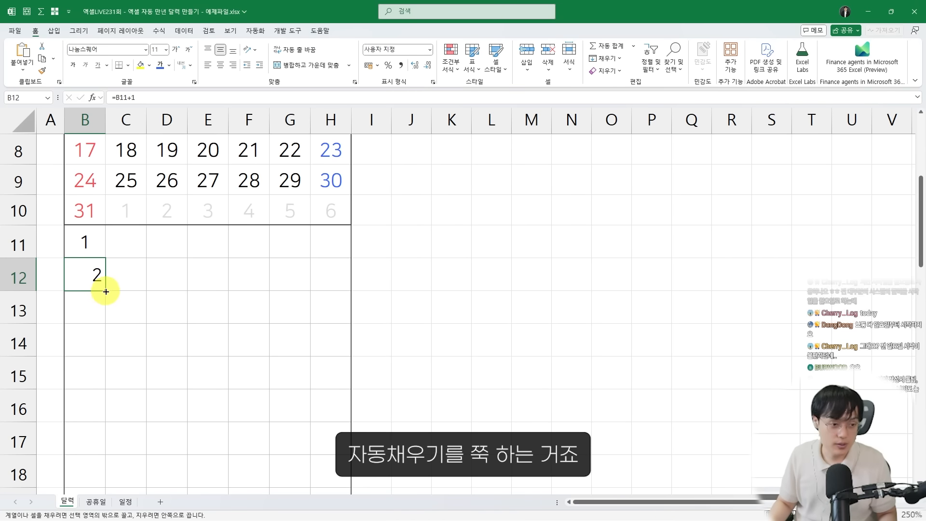
pyautogui.moveTo(106, 292); pyautogui.dragTo(94, 389)
pyautogui.click(178, 441)
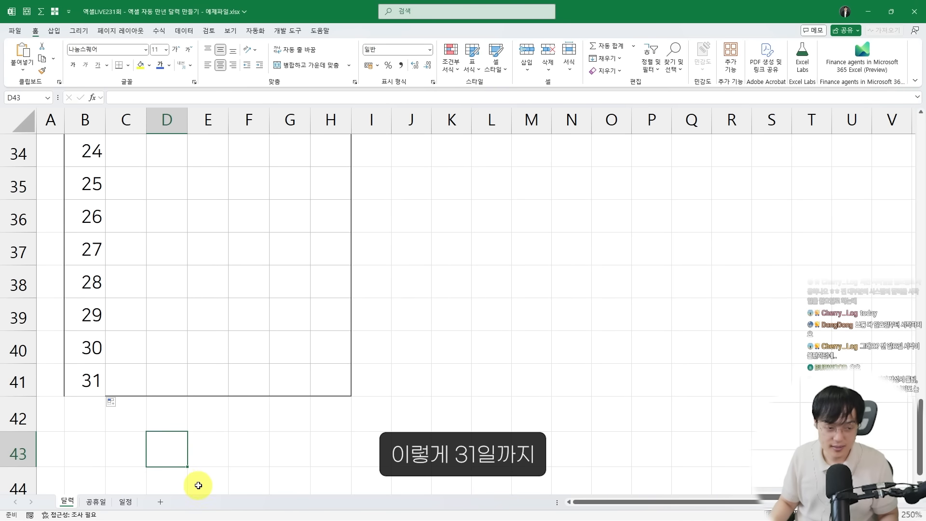
# Centre the day list in B11:B41 horizontally
pyautogui.scroll(10, 161, 418)
pyautogui.click(89, 340)
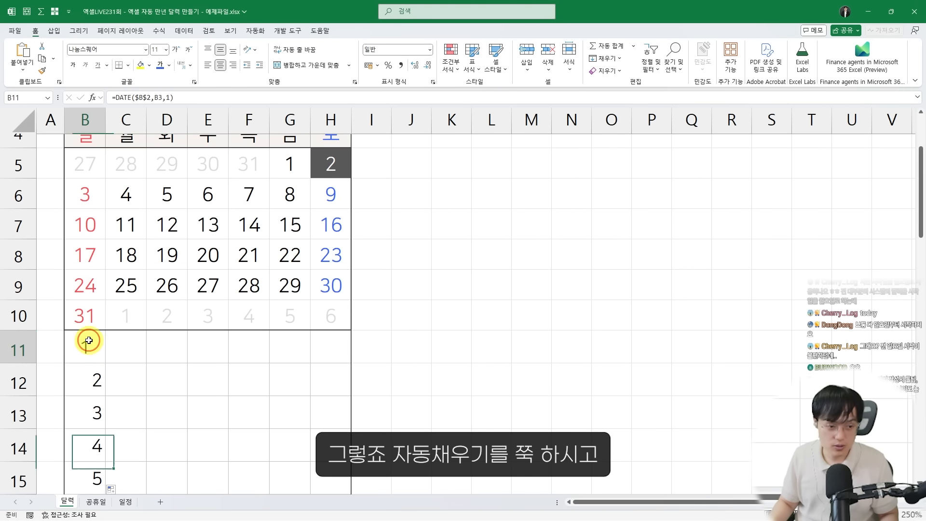
pyautogui.moveTo(89, 340); pyautogui.dragTo(89, 271)
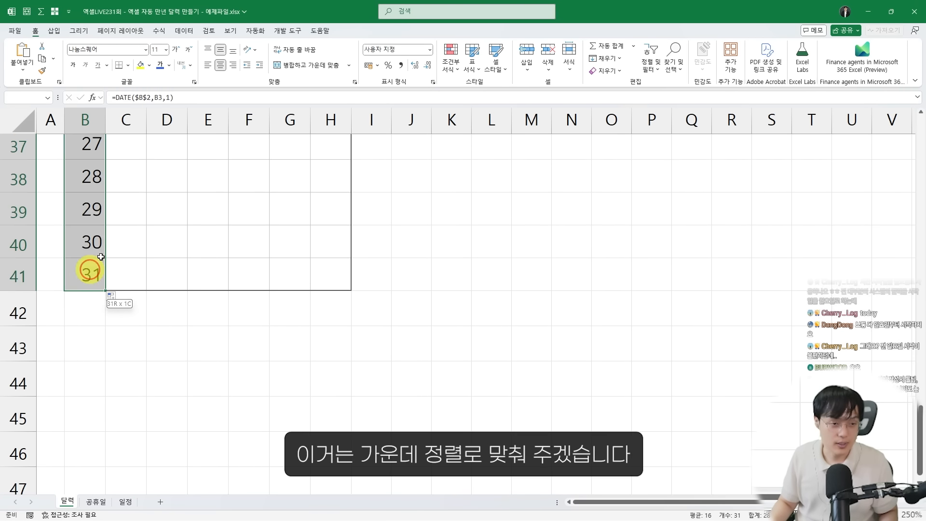
pyautogui.click(220, 67)
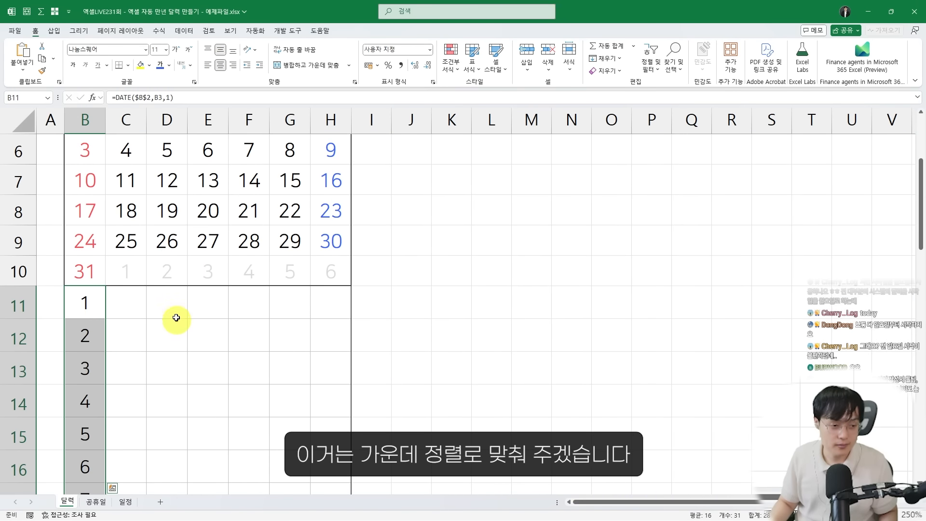
# Start a TEXT formula in cell C11 with the date in B11 as its value argument
pyautogui.click(132, 300)
pyautogui.scroll(-3, 113, 310)
pyautogui.scroll(1, 111, 315)
pyautogui.scroll(-1, 109, 316)
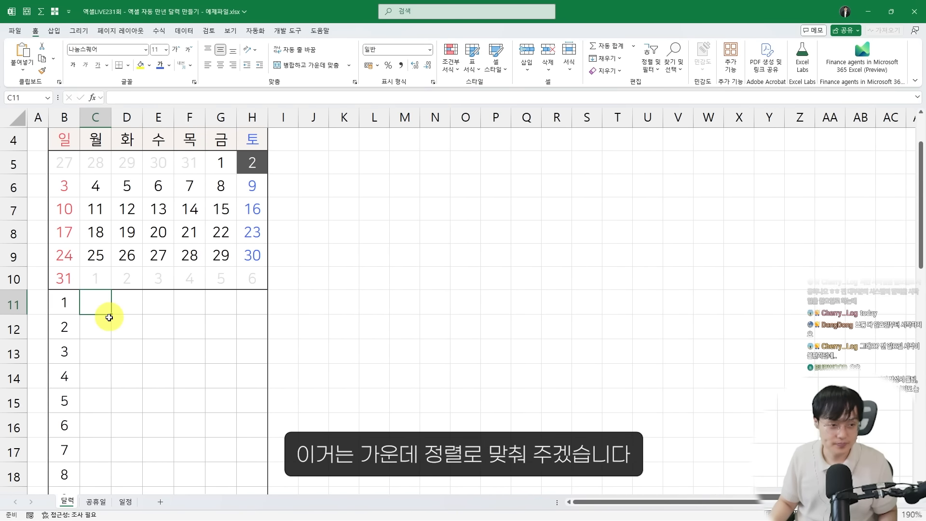
pyautogui.click(101, 321)
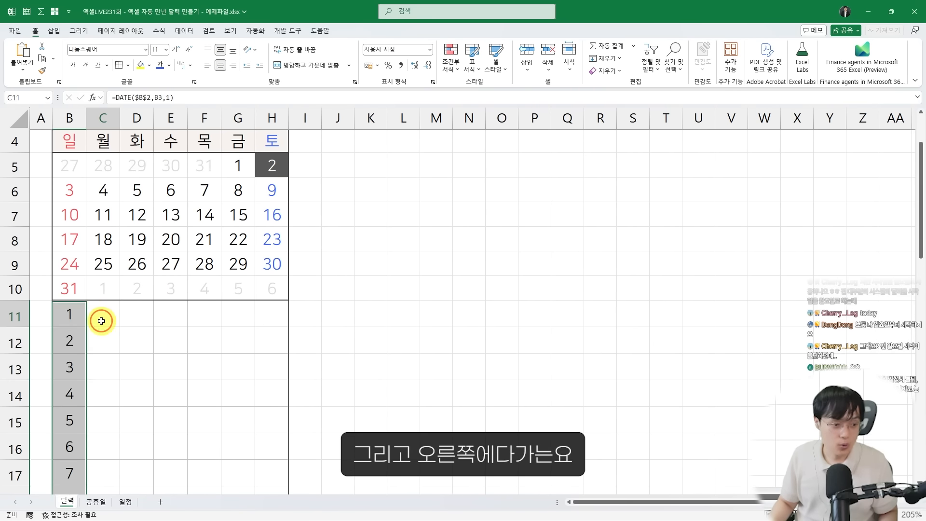
pyautogui.scroll(2, 101, 333)
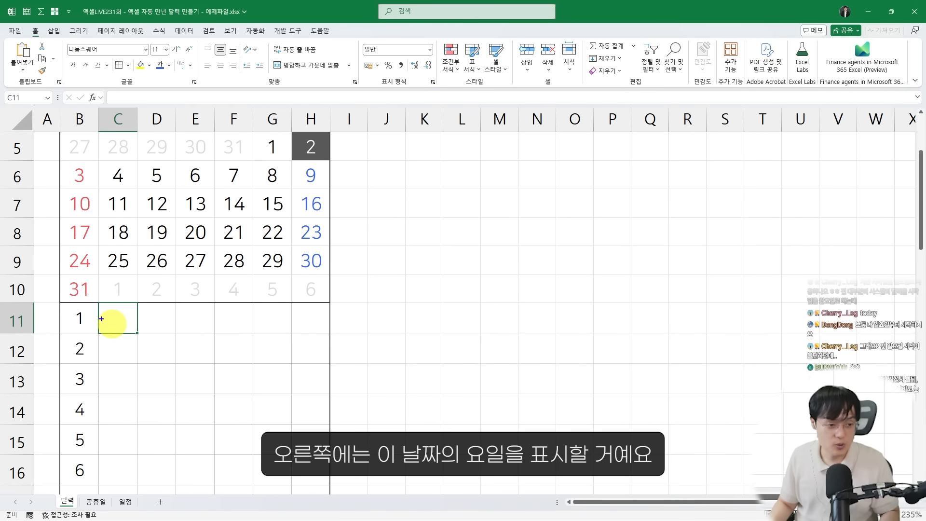
pyautogui.click(78, 320)
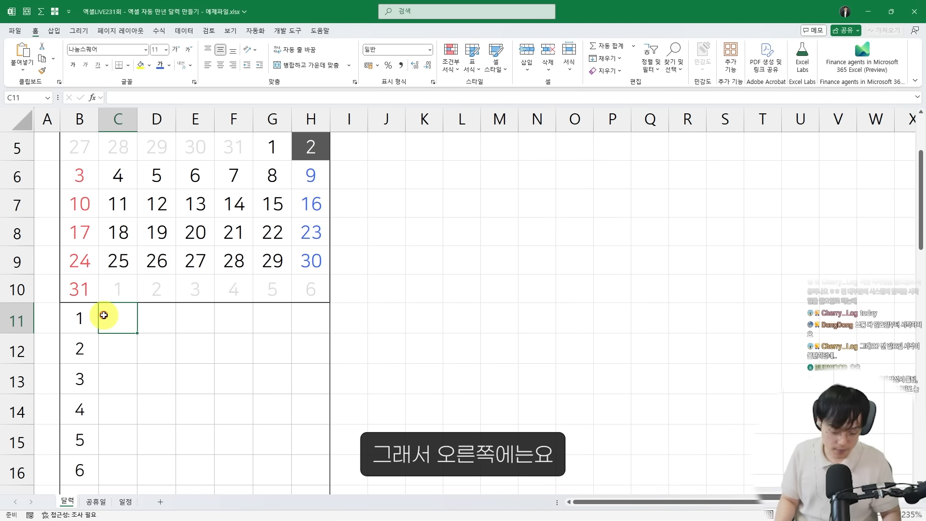
pyautogui.write('=')
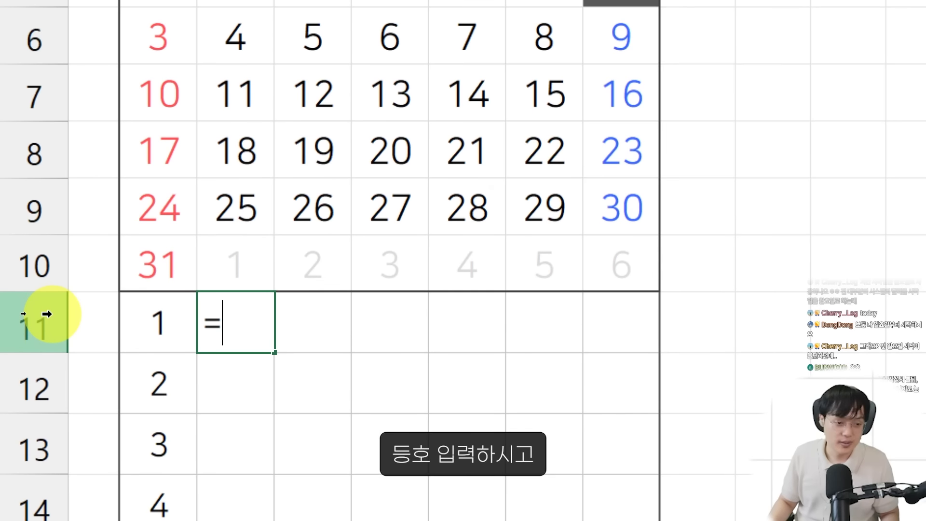
pyautogui.write('T')
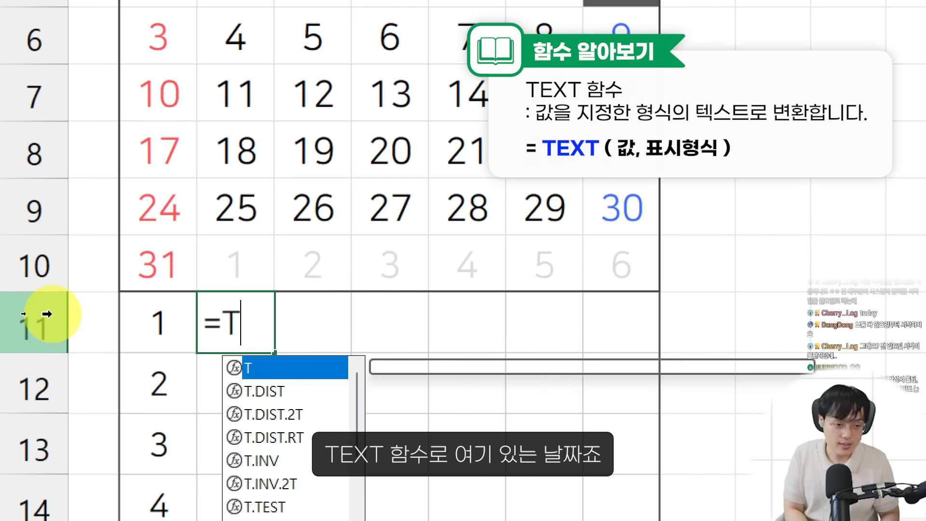
pyautogui.write('EXT(')
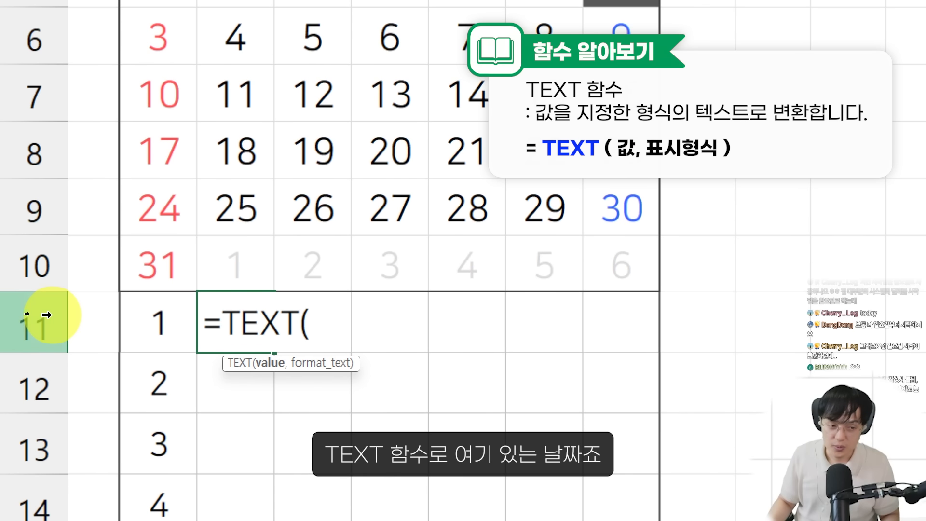
pyautogui.click(160, 326)
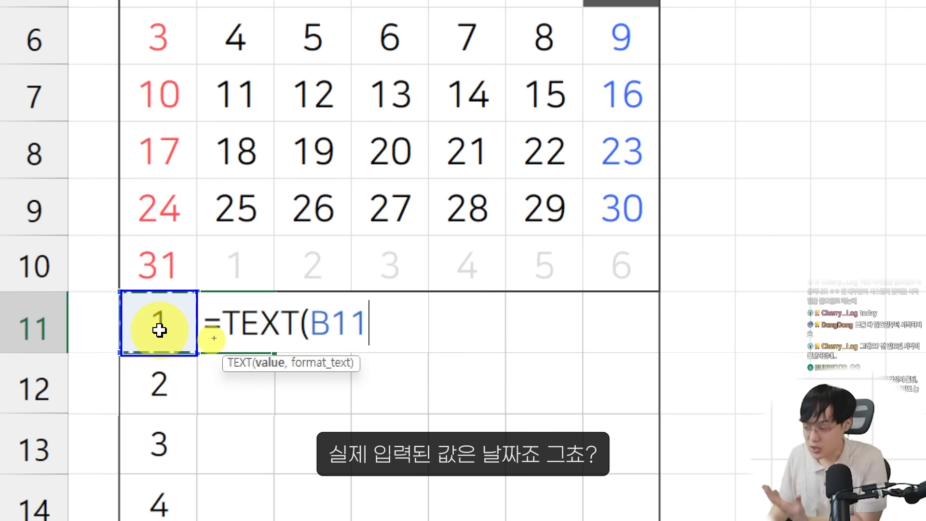
pyautogui.moveTo(314, 312); pyautogui.dragTo(174, 299)
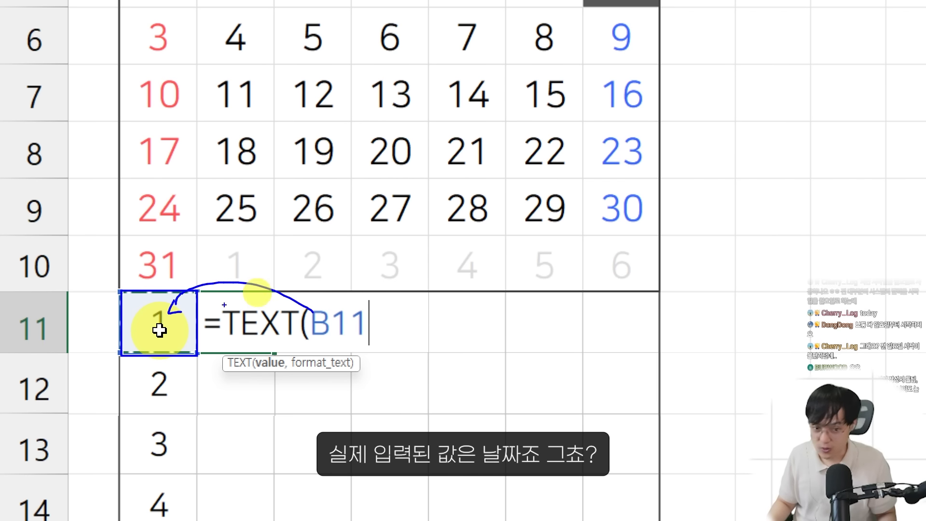
pyautogui.press('Escape')
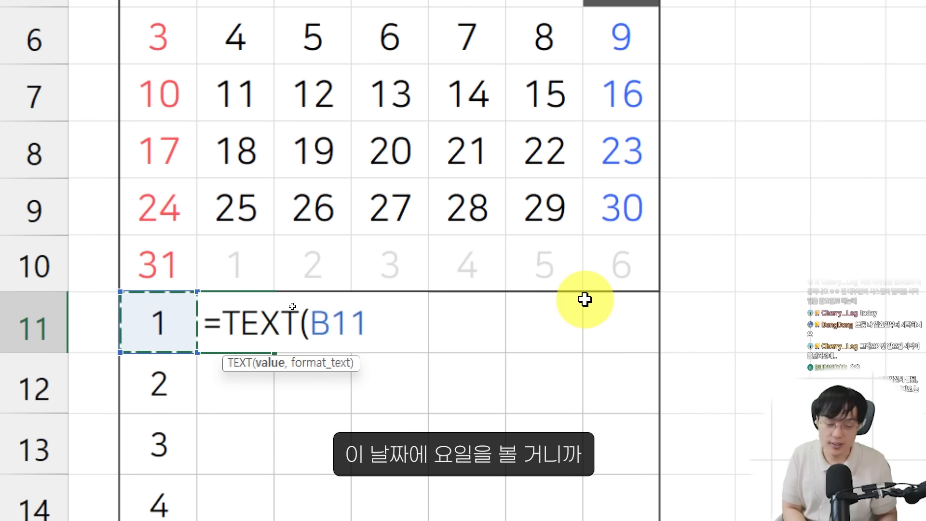
# Complete the formula in C11 as =TEXT(B11,"aaa") to return the short weekday name
pyautogui.write(',')
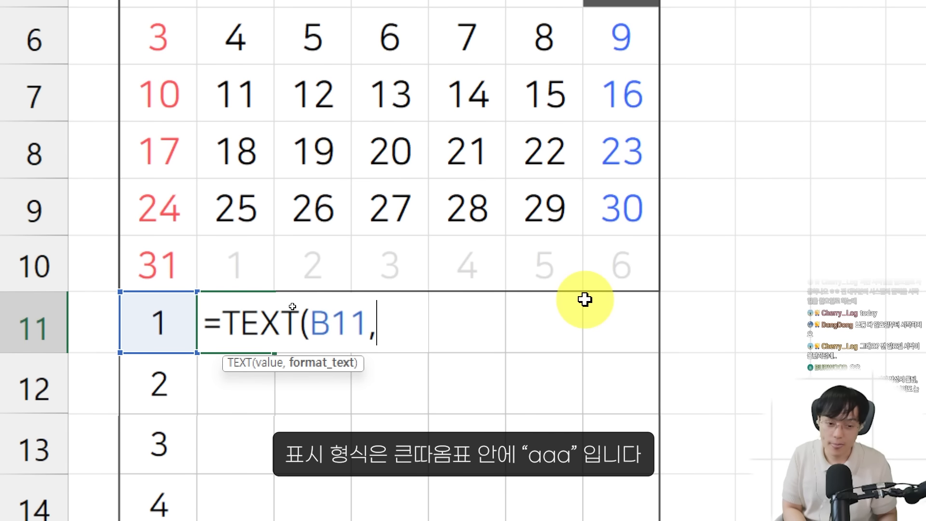
pyautogui.write('"AA')
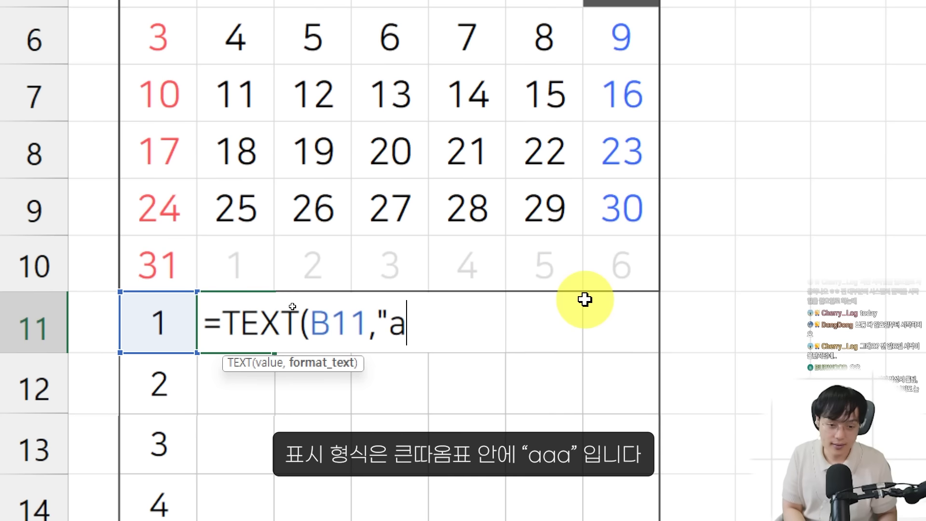
pyautogui.write('a')
pyautogui.press('BackSpace')
pyautogui.press('BackSpace')
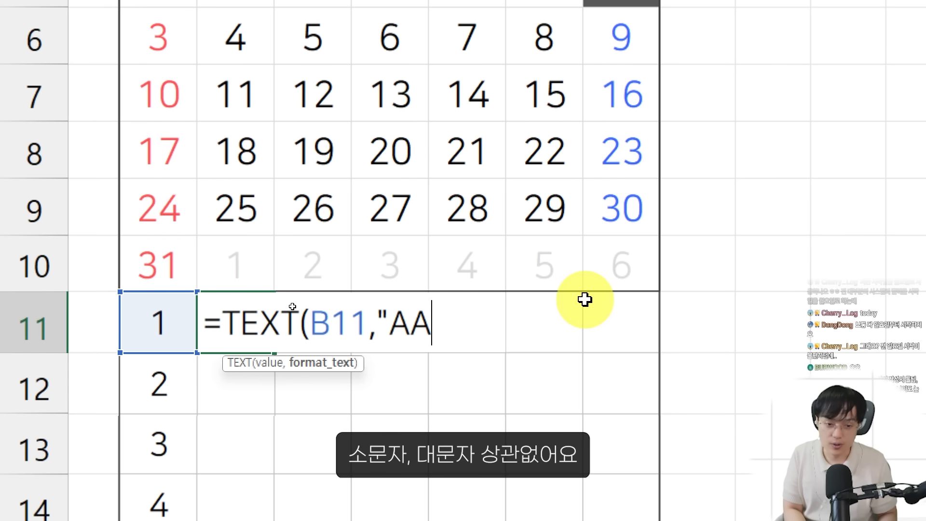
pyautogui.press('BackSpace')
pyautogui.press('BackSpace')
pyautogui.press('Menu')
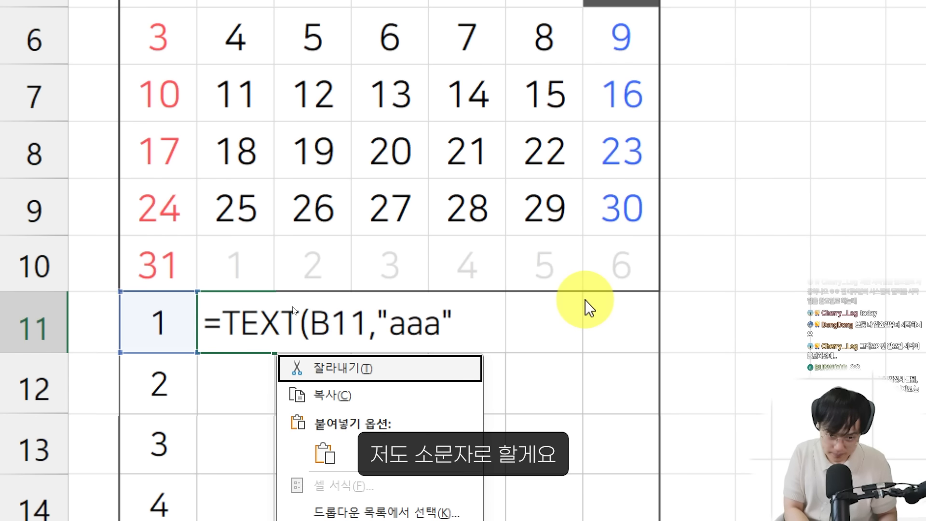
pyautogui.press('Escape')
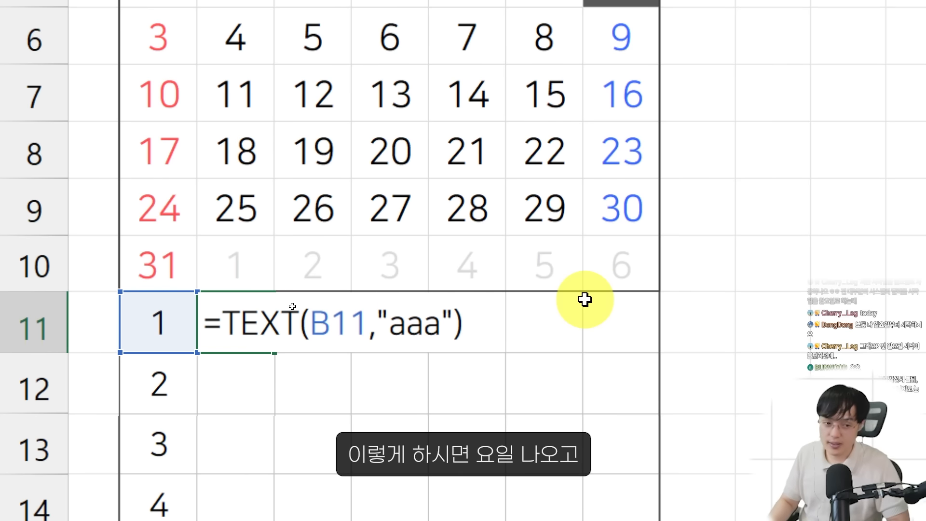
pyautogui.press('Return')
# Centre the weekday in C11 horizontally and fill its formula down to C41
pyautogui.click(207, 345)
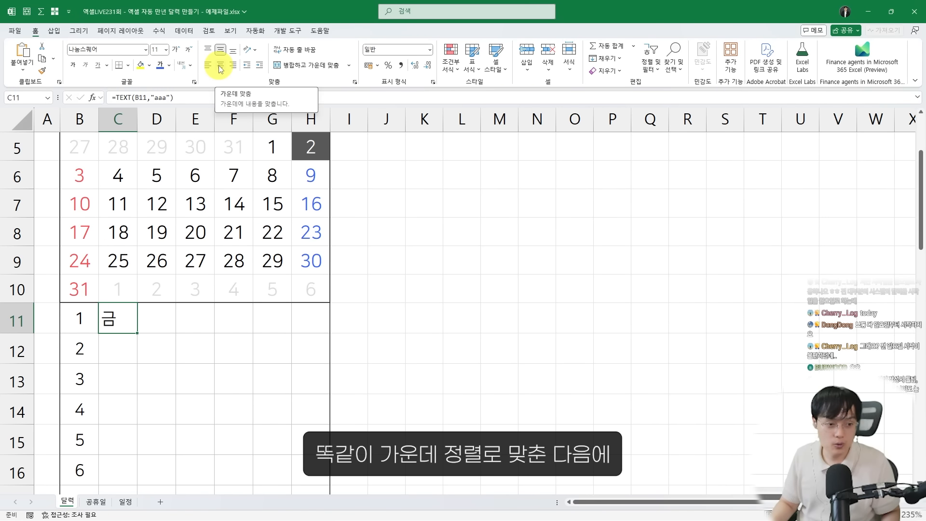
pyautogui.click(219, 68)
pyautogui.moveTo(139, 332); pyautogui.dragTo(130, 461)
pyautogui.click(170, 390)
pyautogui.scroll(10, 169, 390)
pyautogui.click(126, 453)
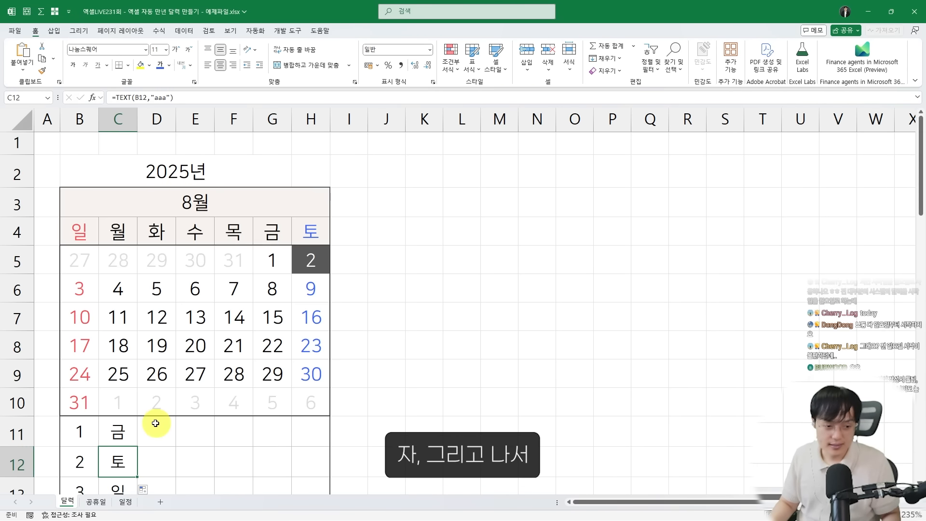
pyautogui.click(156, 425)
pyautogui.scroll(-1, 161, 420)
pyautogui.scroll(-1, 181, 410)
pyautogui.keyDown('shift'); pyautogui.click(293, 322); pyautogui.keyUp('shift')
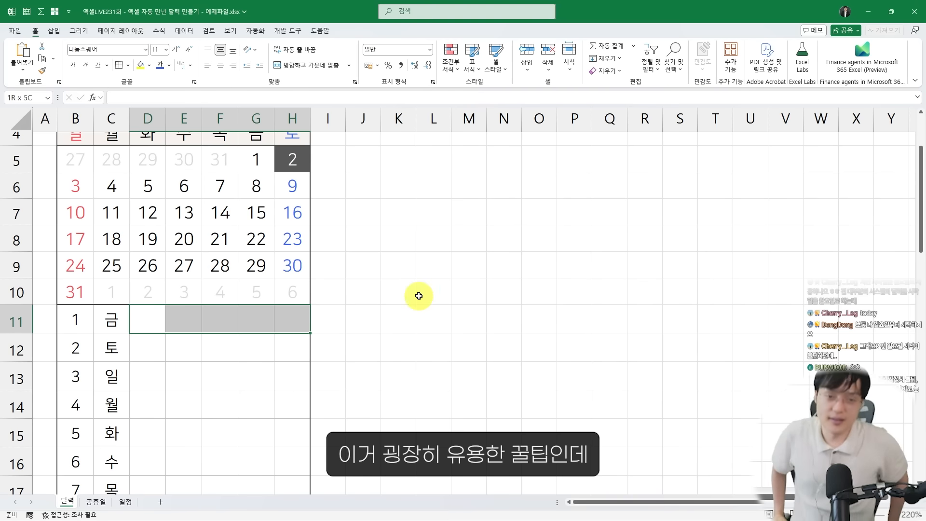
# Enter the sample values a, b and c in cells M11:M13 beside the calendar
pyautogui.click(431, 330)
pyautogui.write('a')
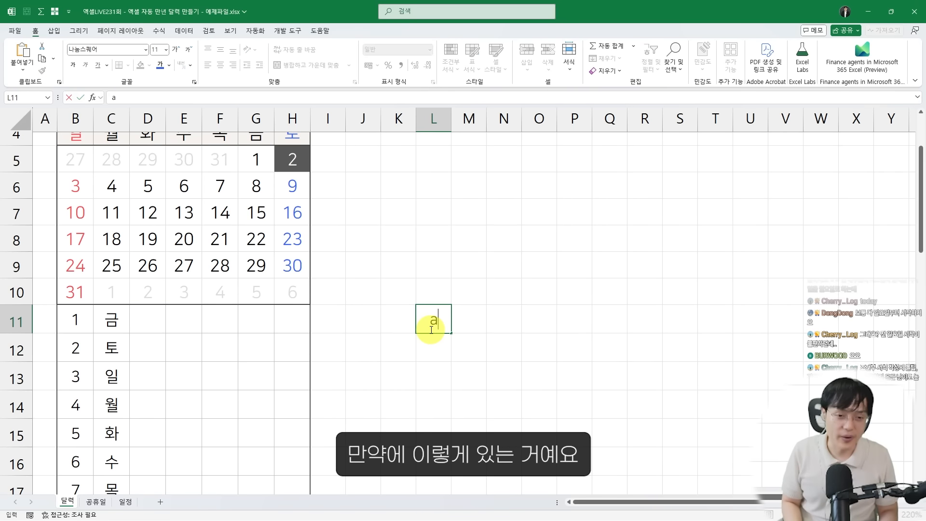
pyautogui.press('Right')
pyautogui.write('a')
pyautogui.press('Return')
pyautogui.write('b')
pyautogui.press('Return')
pyautogui.write('c')
# Enter 1, 2 and 3 in cells L11:L13 and border the sample table over L11:Q13 row by row
pyautogui.press('Return')
pyautogui.press('Left')
pyautogui.press('Left')
pyautogui.press('Up')
pyautogui.press('Up')
pyautogui.click(430, 330)
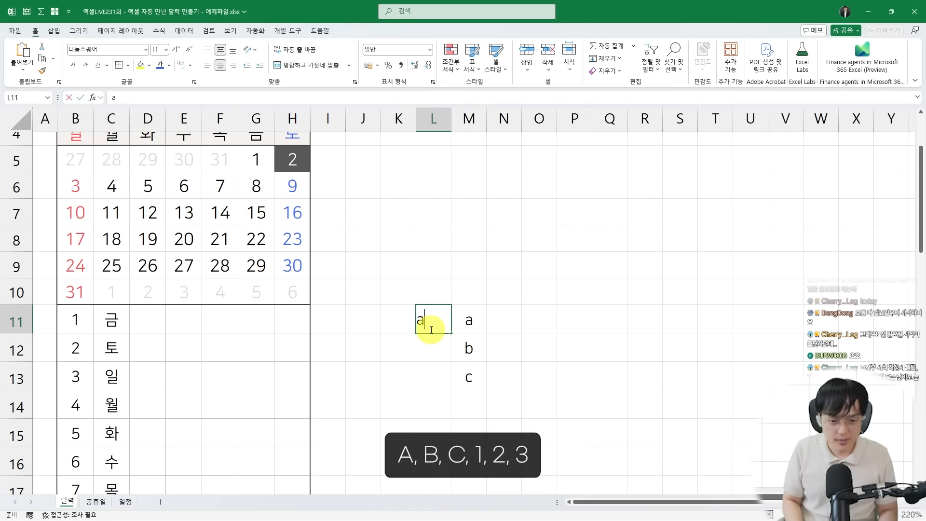
pyautogui.write('1')
pyautogui.press('Return')
pyautogui.write('2')
pyautogui.press('Return')
pyautogui.write('3')
pyautogui.click(431, 329)
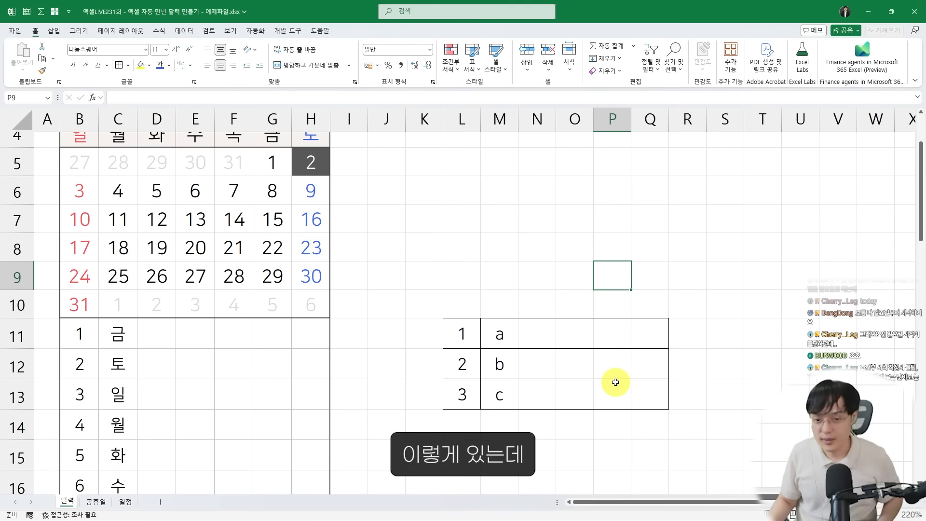
pyautogui.scroll(-2, 509, 323)
pyautogui.scroll(1, 687, 302)
# Merge and centre the sample rows M11:Q11, M12:Q12 and M13:Q13 one at a time
pyautogui.moveTo(535, 302); pyautogui.dragTo(687, 302)
pyautogui.moveTo(531, 245); pyautogui.dragTo(680, 240)
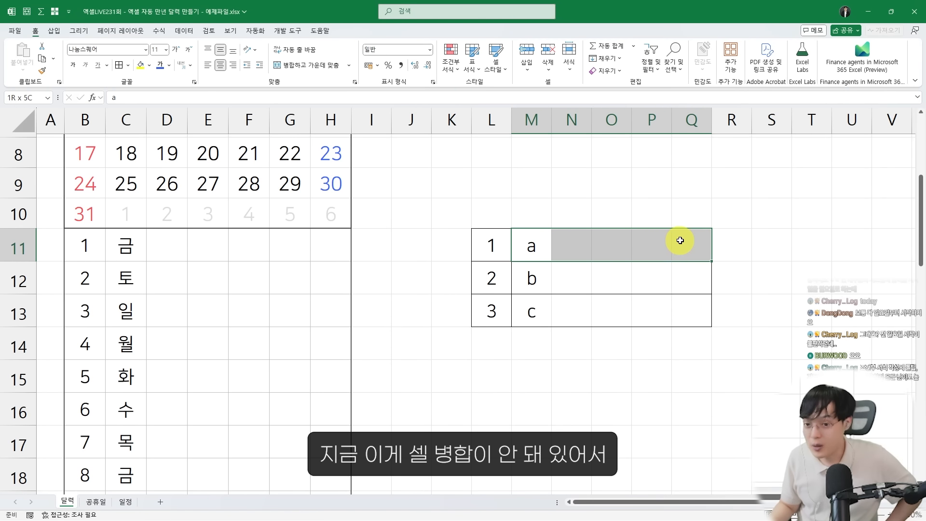
pyautogui.click(323, 68)
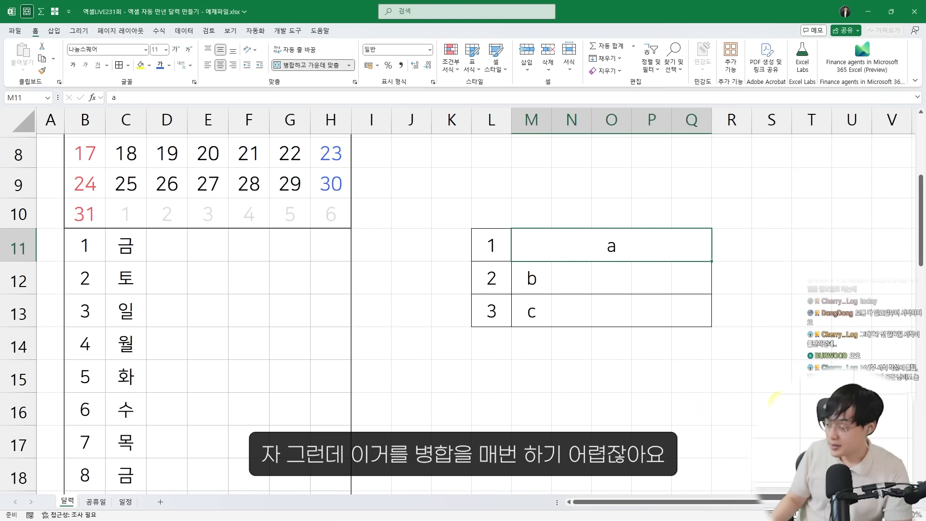
pyautogui.hotkey('ctrl', 'z')
pyautogui.click(332, 68)
pyautogui.moveTo(534, 279); pyautogui.dragTo(691, 278)
pyautogui.click(324, 65)
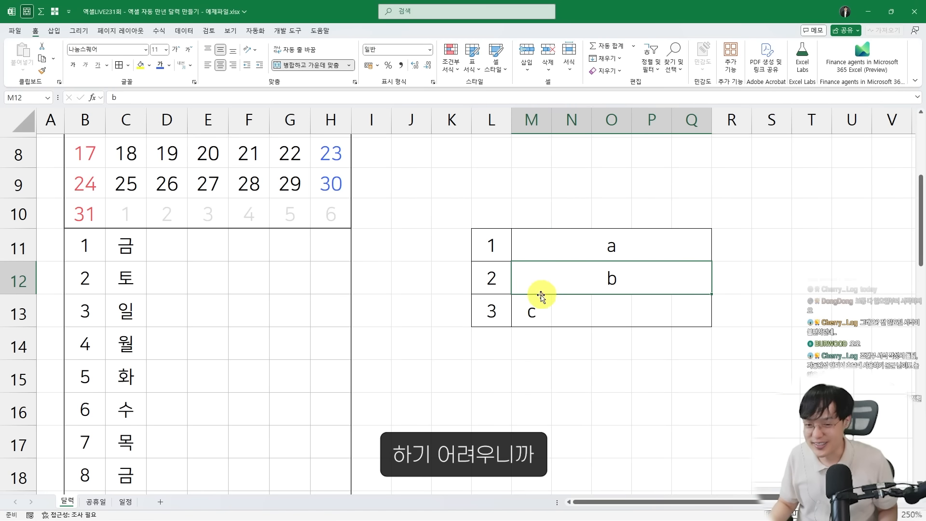
pyautogui.moveTo(536, 311); pyautogui.dragTo(675, 309)
pyautogui.click(323, 65)
# Undo the separate merges of the three sample rows
pyautogui.hotkey('ctrl', 'z')
pyautogui.hotkey('ctrl', 'z')
pyautogui.hotkey('ctrl', 'z')
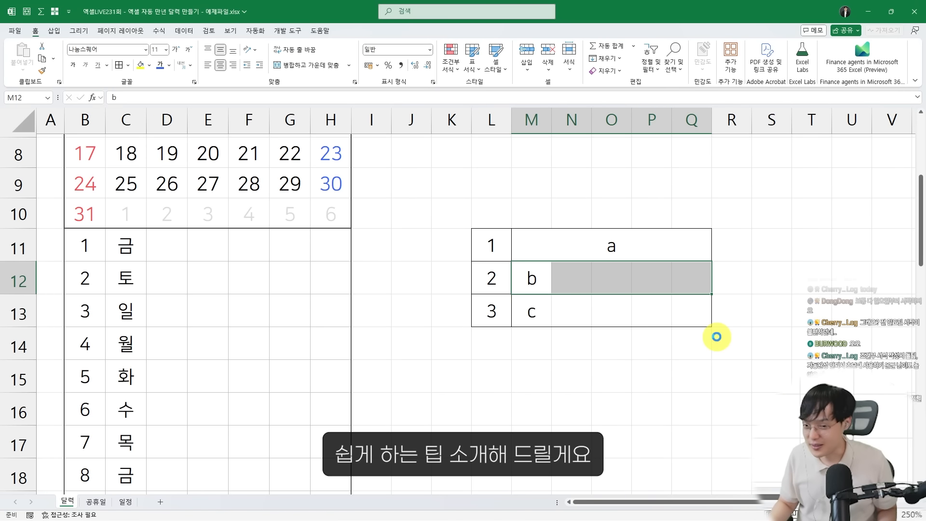
pyautogui.click(633, 398)
# Examine the available cell merge options with the range D11:H15 selected
pyautogui.moveTo(523, 244); pyautogui.dragTo(682, 302)
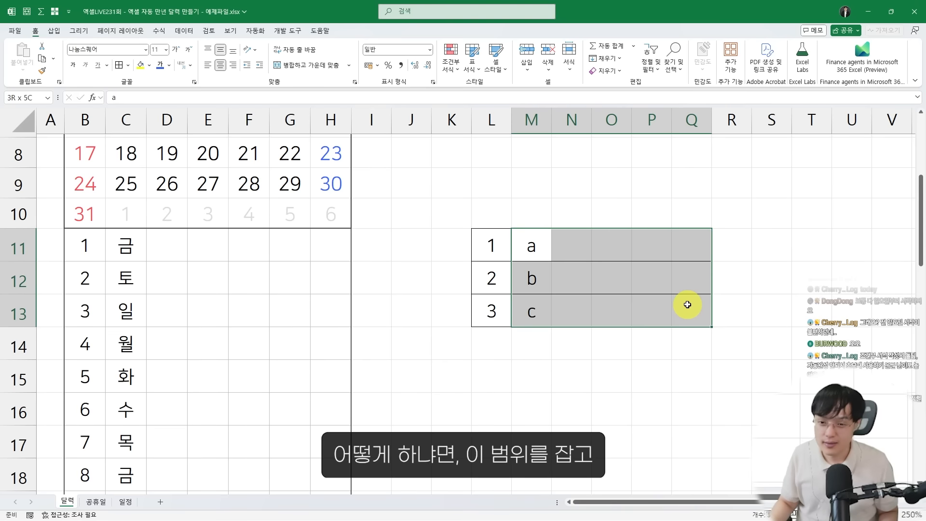
pyautogui.moveTo(161, 240); pyautogui.dragTo(333, 379)
pyautogui.moveTo(152, 233); pyautogui.dragTo(349, 398)
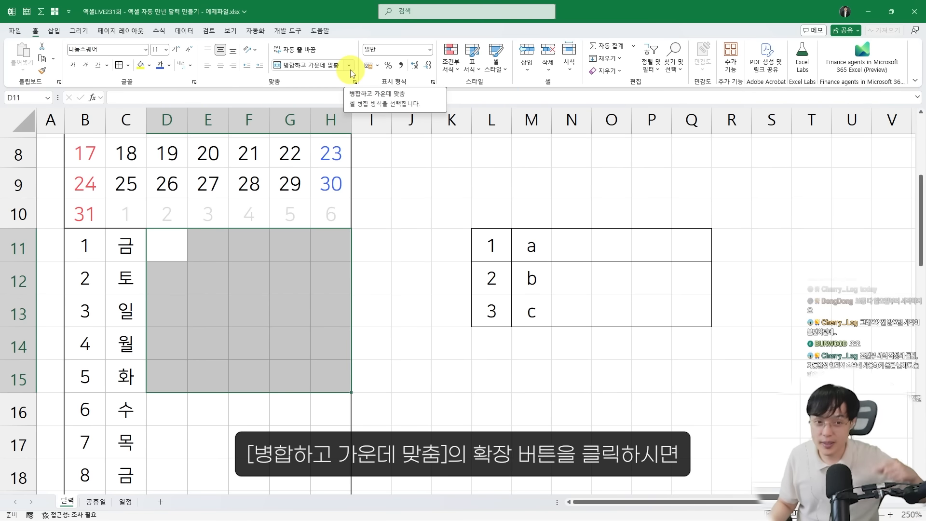
pyautogui.click(350, 66)
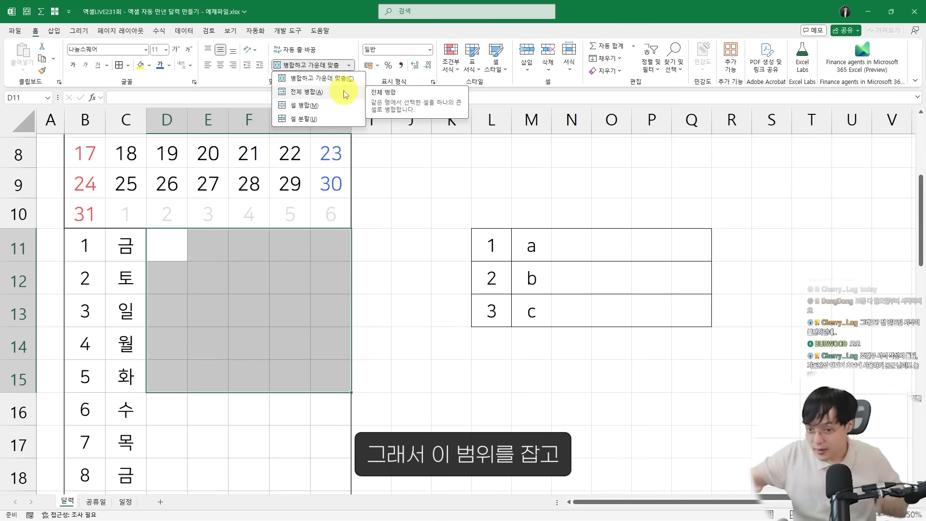
pyautogui.press('Escape')
# Apply Merge Across to M11:Q13 so each sample row is merged separately, and check the merged rows
pyautogui.moveTo(533, 244); pyautogui.dragTo(677, 312)
pyautogui.click(349, 65)
pyautogui.click(336, 92)
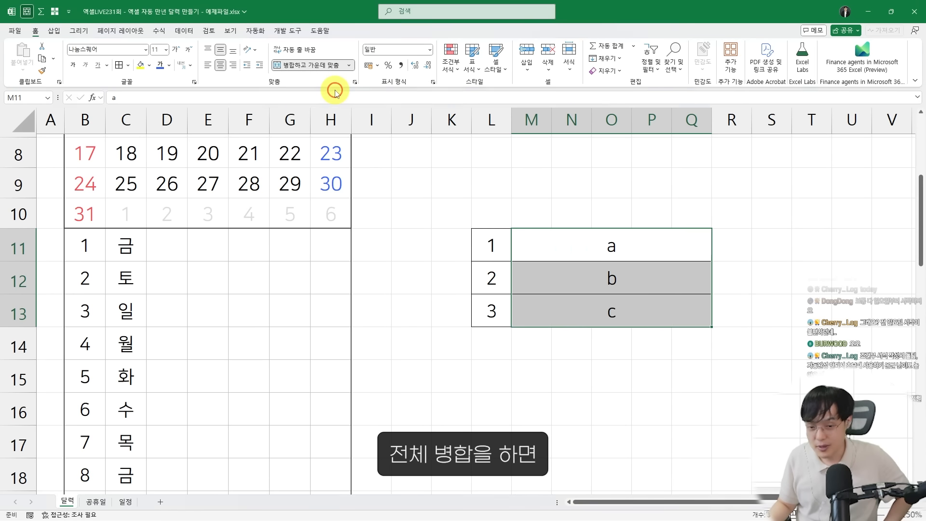
pyautogui.click(641, 343)
pyautogui.click(633, 276)
pyautogui.click(630, 253)
pyautogui.click(629, 270)
pyautogui.click(624, 319)
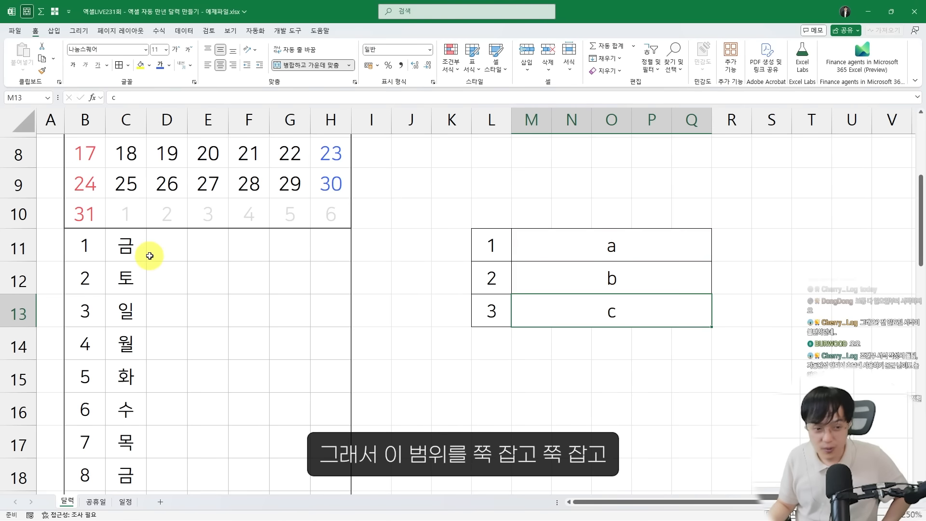
# Apply Merge Across to D11:H41 so every day of the list gets one merged schedule cell
pyautogui.moveTo(151, 254); pyautogui.dragTo(335, 424)
pyautogui.click(349, 65)
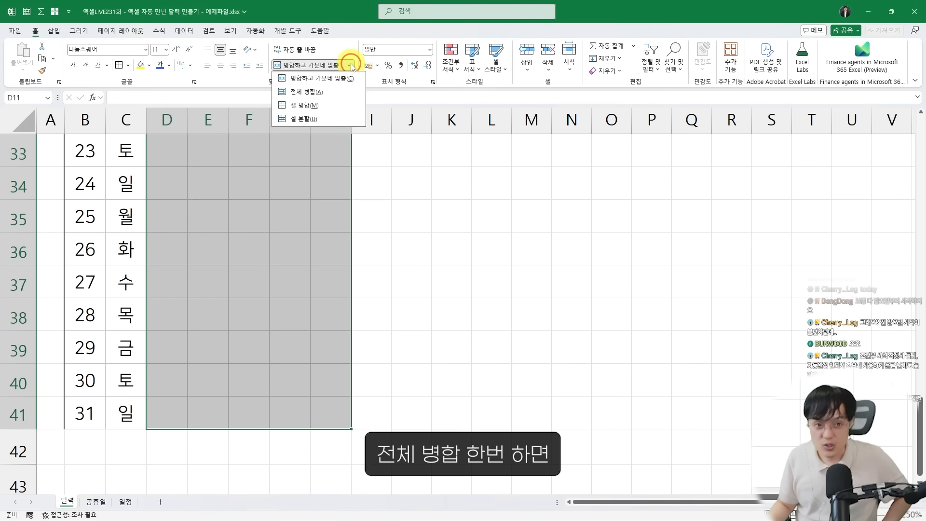
pyautogui.click(331, 91)
pyautogui.click(246, 310)
pyautogui.click(246, 377)
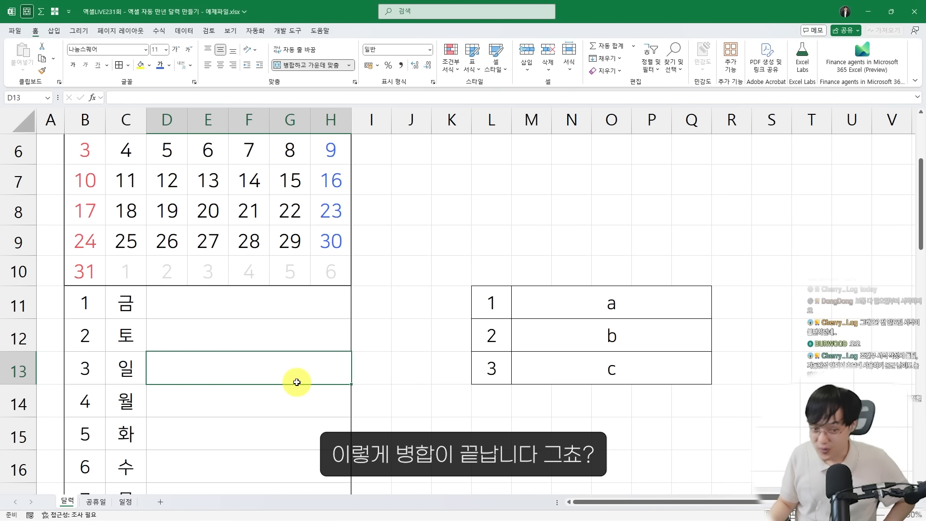
pyautogui.click(261, 300)
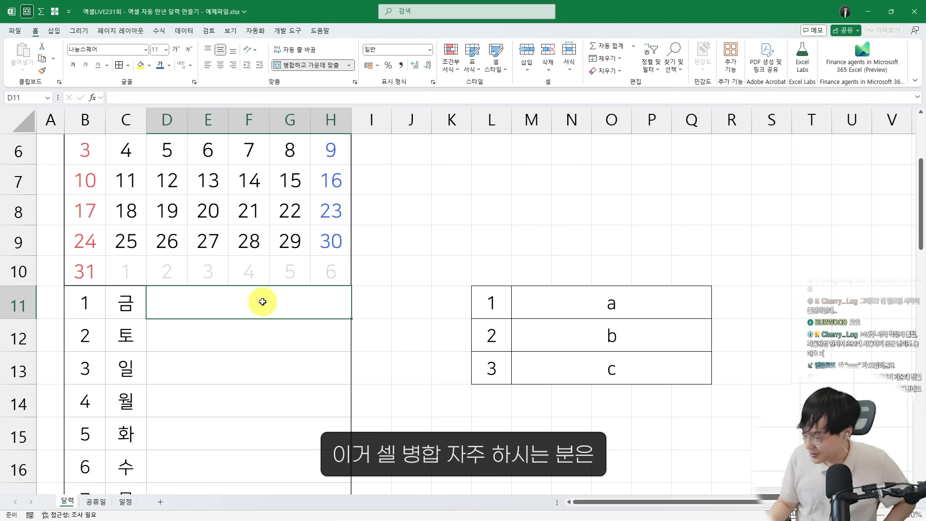
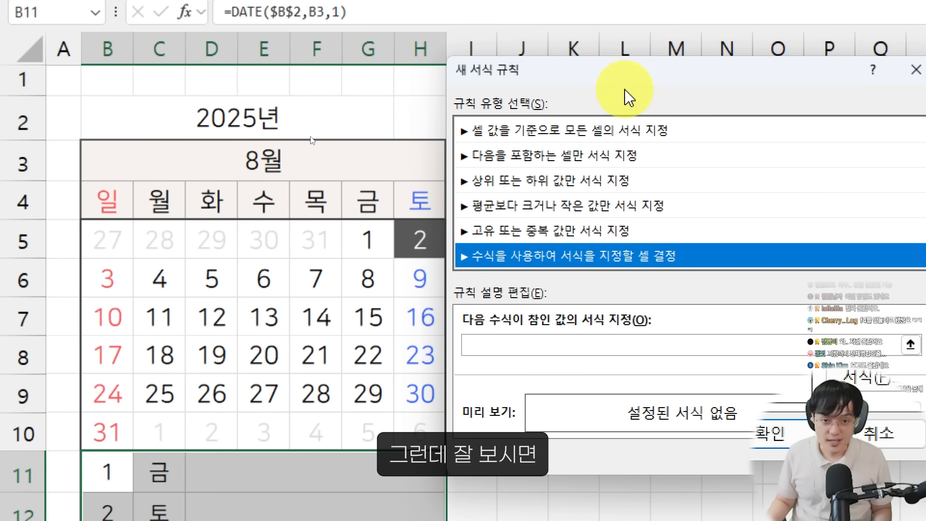
pyautogui.moveTo(627, 92); pyautogui.dragTo(645, 478)
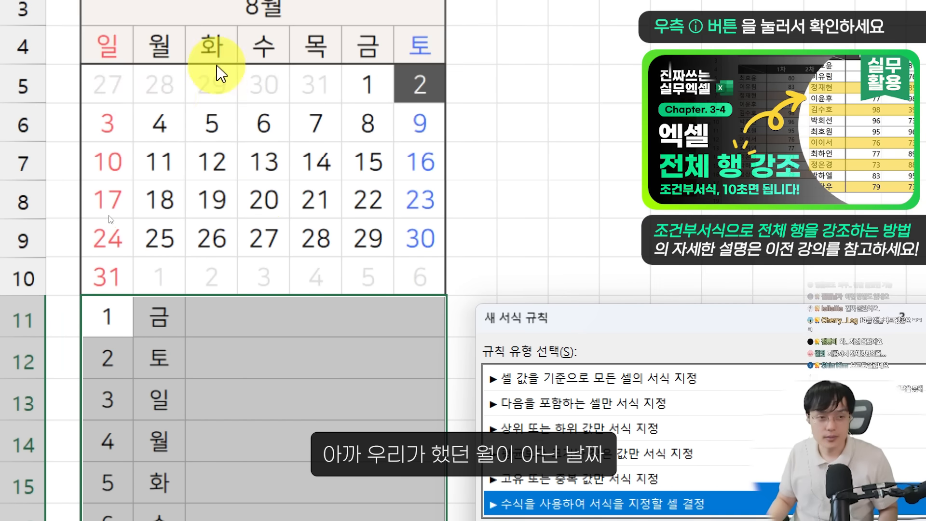
pyautogui.moveTo(106, 3); pyautogui.dragTo(316, 2)
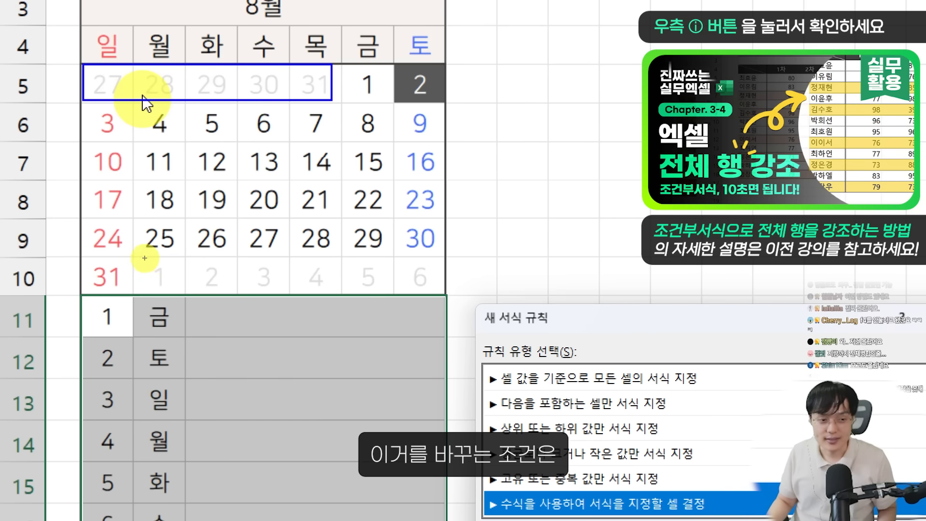
pyautogui.moveTo(140, 256)
pyautogui.mouseDown()
pyautogui.moveTo(337, 292)
pyautogui.moveTo(424, 294)
pyautogui.mouseUp()
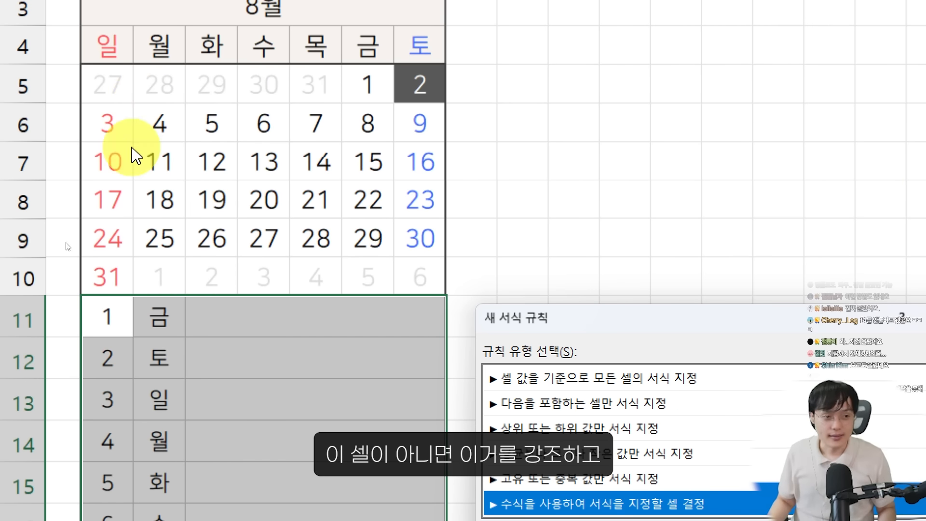
pyautogui.moveTo(83, 66); pyautogui.dragTo(131, 104)
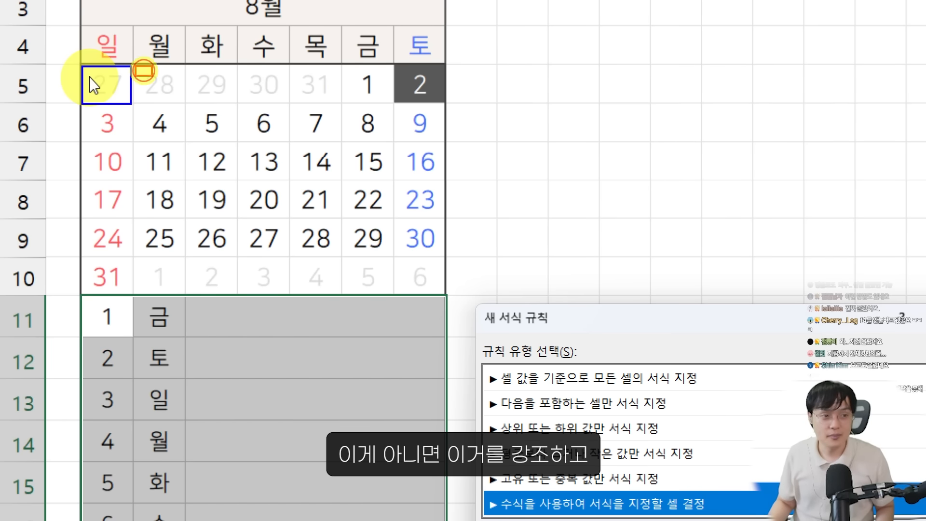
pyautogui.moveTo(137, 67); pyautogui.dragTo(185, 104)
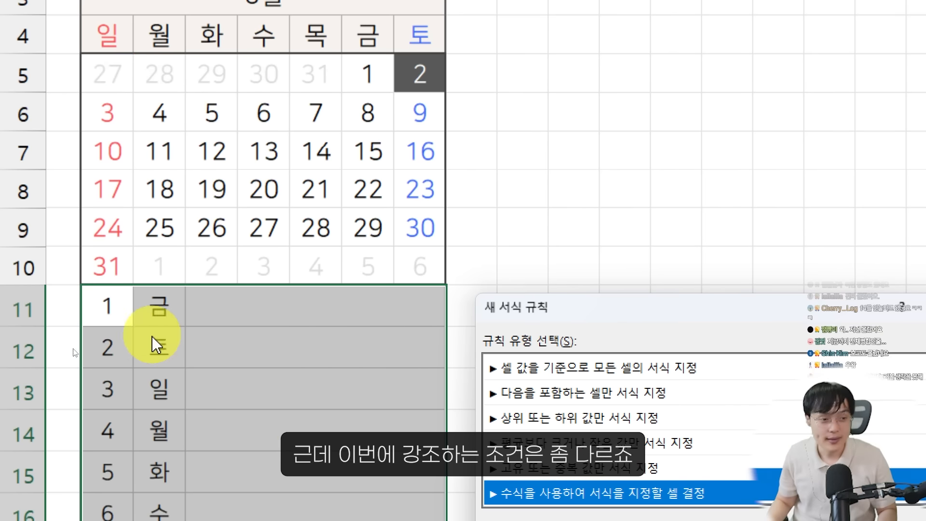
pyautogui.moveTo(82, 336); pyautogui.dragTo(133, 370)
pyautogui.moveTo(150, 338)
pyautogui.mouseDown()
pyautogui.moveTo(183, 357)
pyautogui.moveTo(169, 392)
pyautogui.mouseUp()
pyautogui.moveTo(169, 392); pyautogui.dragTo(175, 398)
pyautogui.moveTo(130, 364)
pyautogui.mouseDown()
pyautogui.moveTo(111, 352)
pyautogui.moveTo(122, 353)
pyautogui.moveTo(92, 364)
pyautogui.moveTo(101, 330)
pyautogui.mouseUp()
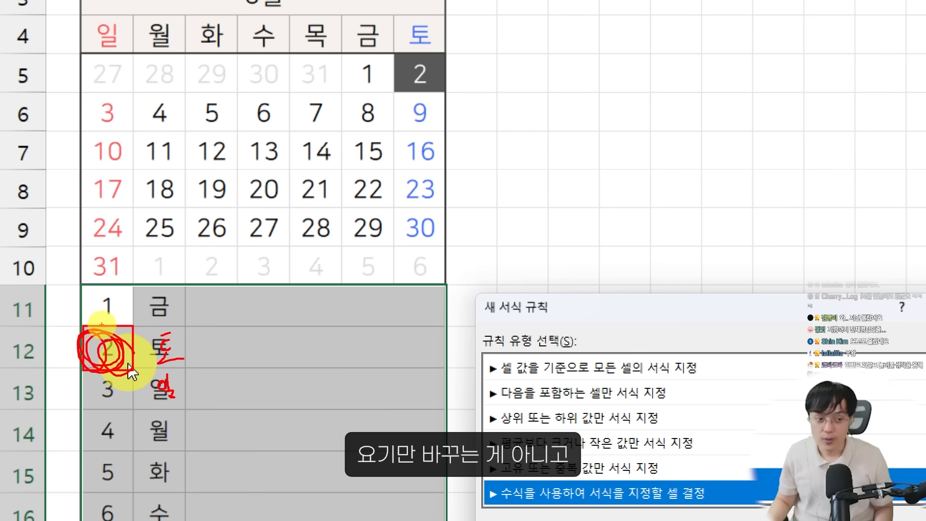
pyautogui.moveTo(133, 370)
pyautogui.mouseDown()
pyautogui.moveTo(261, 355)
pyautogui.moveTo(433, 370)
pyautogui.mouseUp()
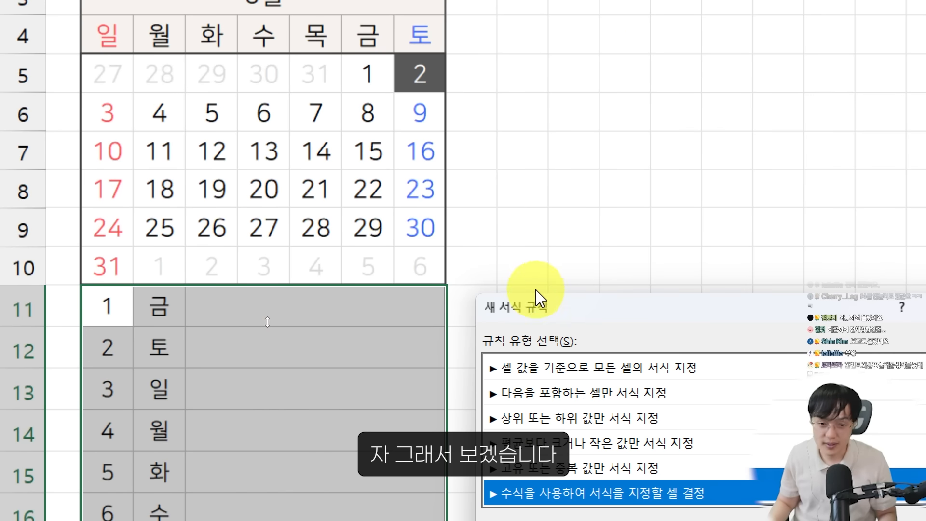
# Enter the formula =WEEKDAY($B11)=1 as the condition of the new formatting rule for the daily list
pyautogui.moveTo(534, 303); pyautogui.dragTo(516, 69)
pyautogui.click(503, 349)
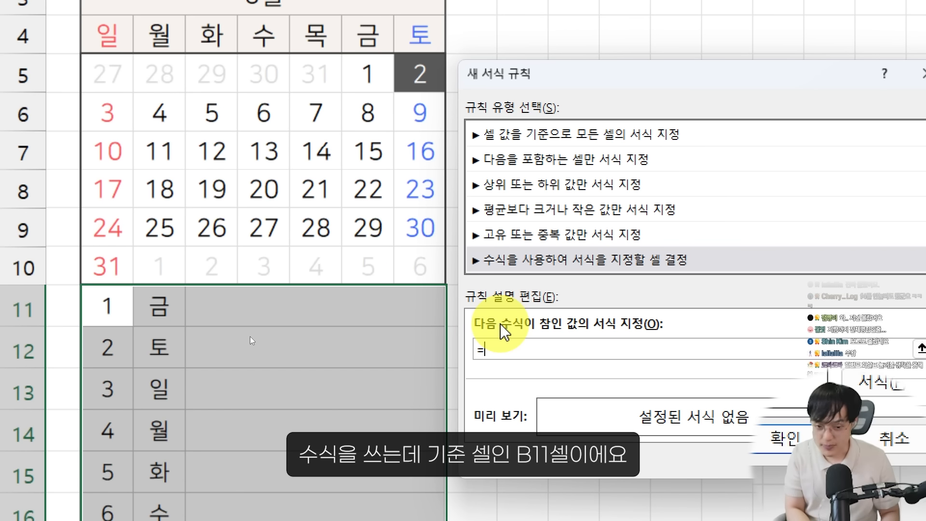
pyautogui.write('=b')
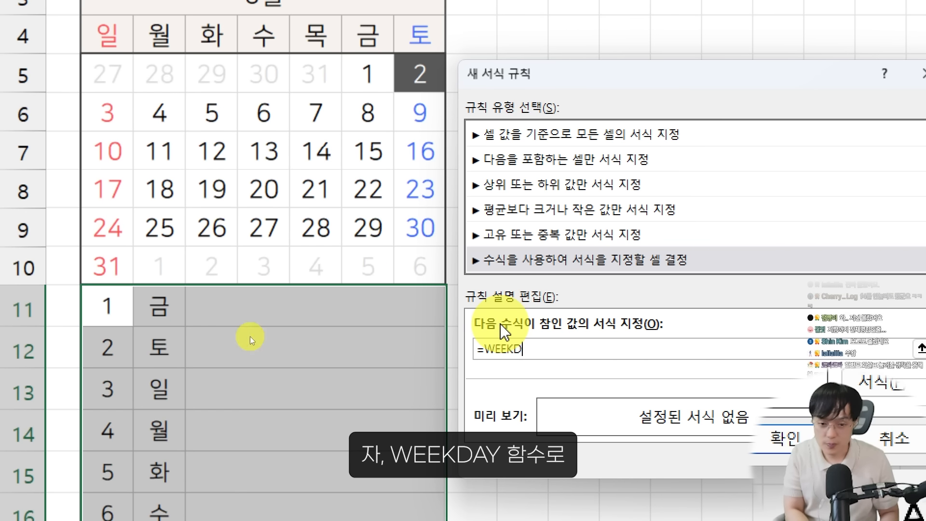
pyautogui.write('11)=1')
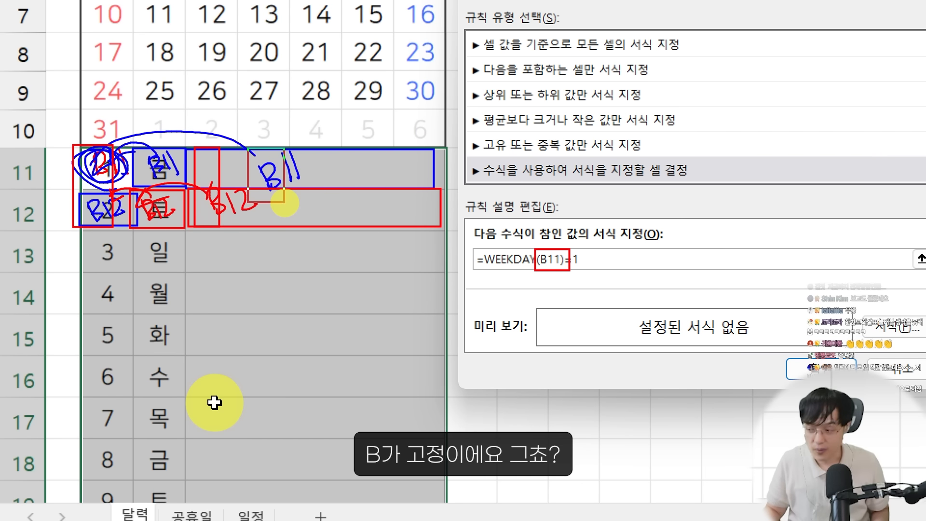
pyautogui.click(535, 259)
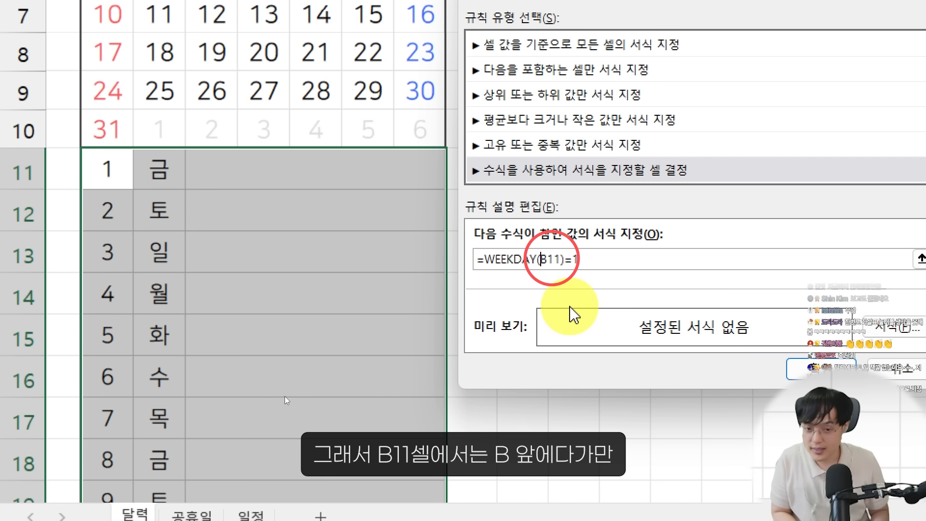
pyautogui.write('$')
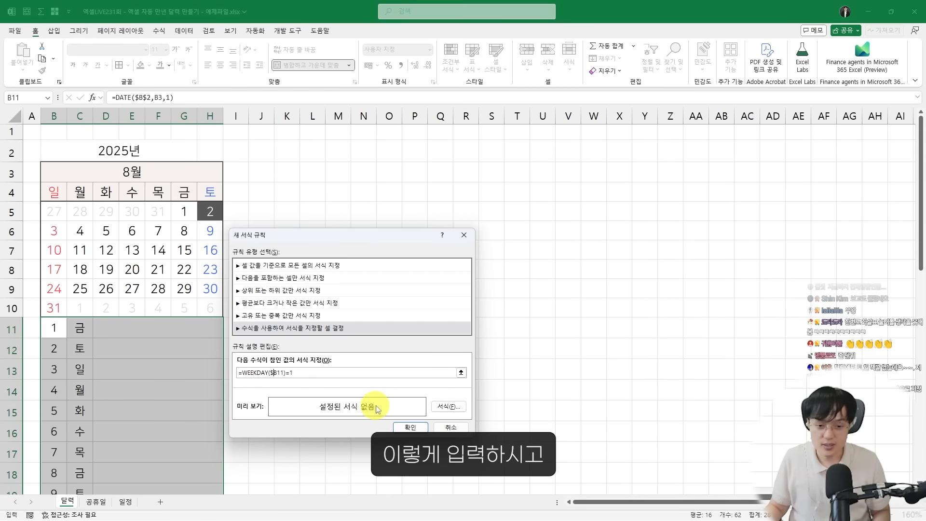
# Choose a light red fill from the additional colors for the Sunday rule's format
pyautogui.moveTo(366, 237); pyautogui.dragTo(362, 155)
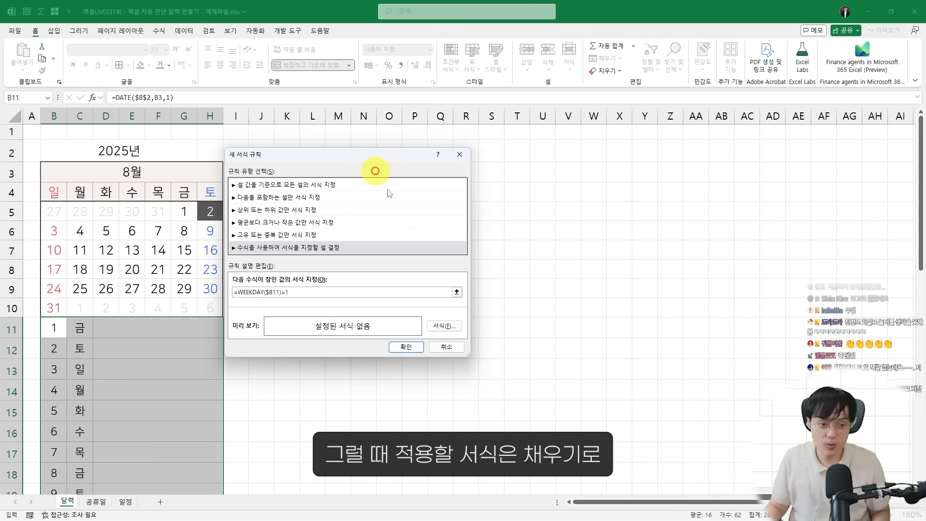
pyautogui.click(445, 326)
pyautogui.click(458, 87)
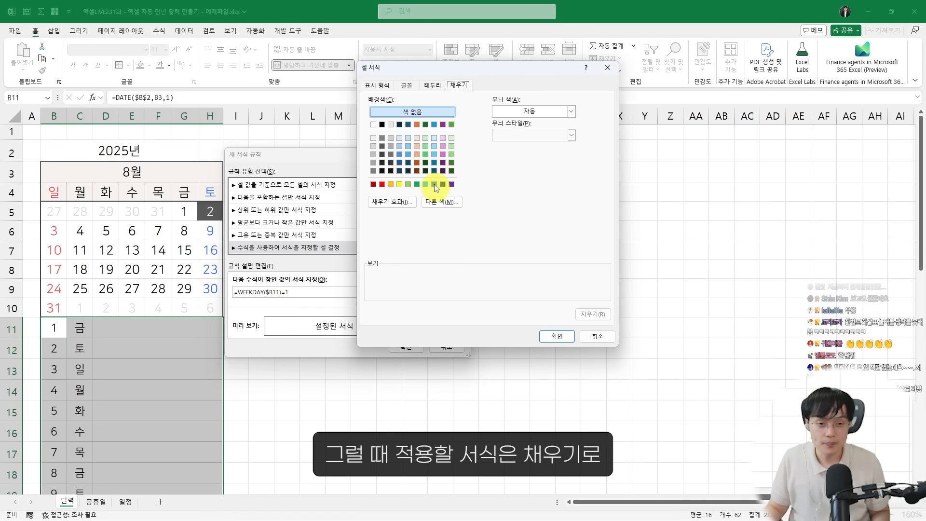
pyautogui.click(434, 201)
pyautogui.click(471, 199)
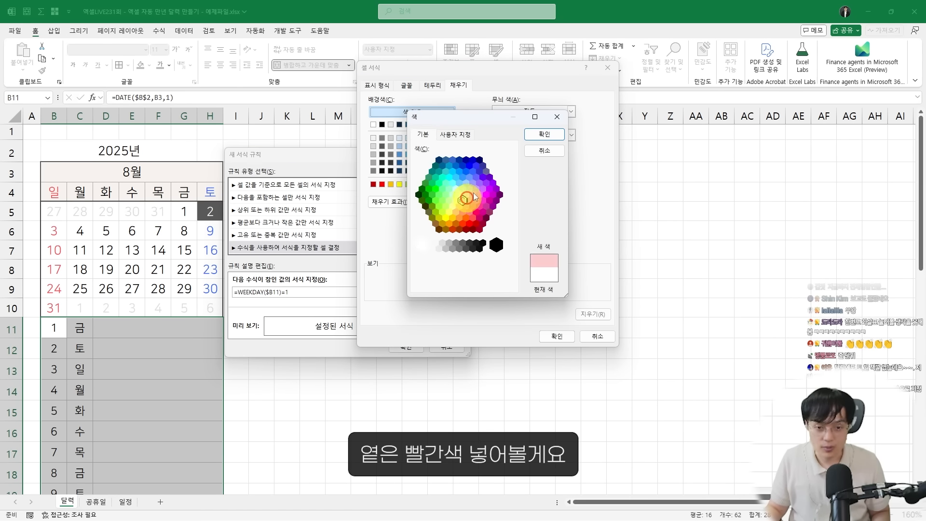
pyautogui.click(541, 135)
# Lighten the Sunday rule's fill to the custom color #FFF3F3
pyautogui.click(436, 87)
pyautogui.click(407, 86)
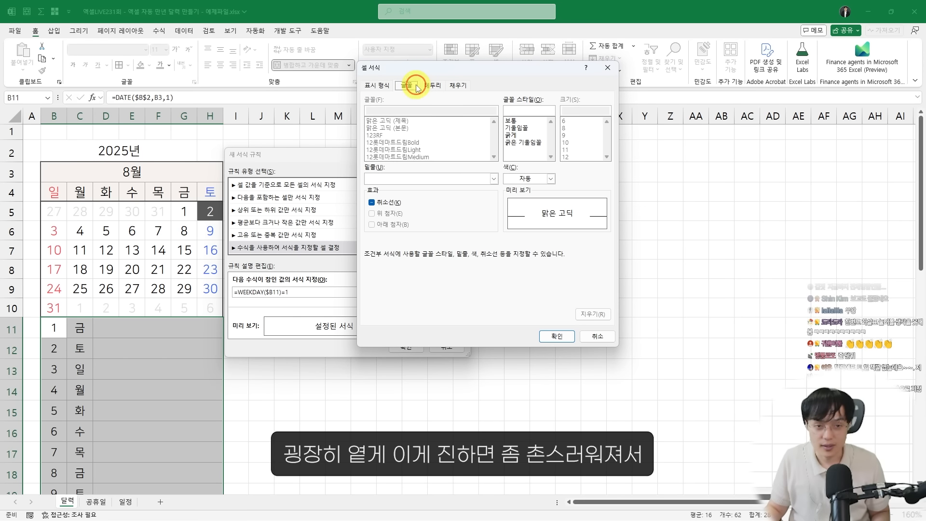
pyautogui.click(458, 85)
pyautogui.click(441, 202)
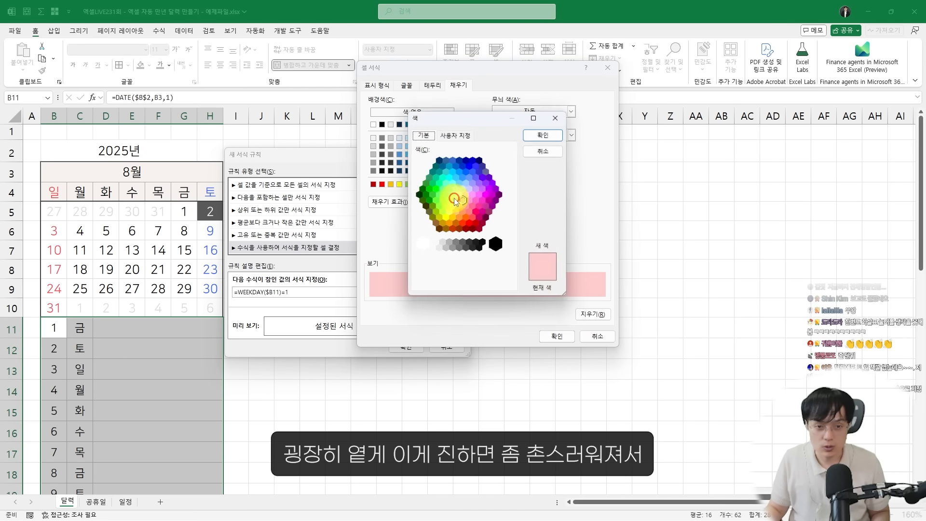
pyautogui.click(469, 137)
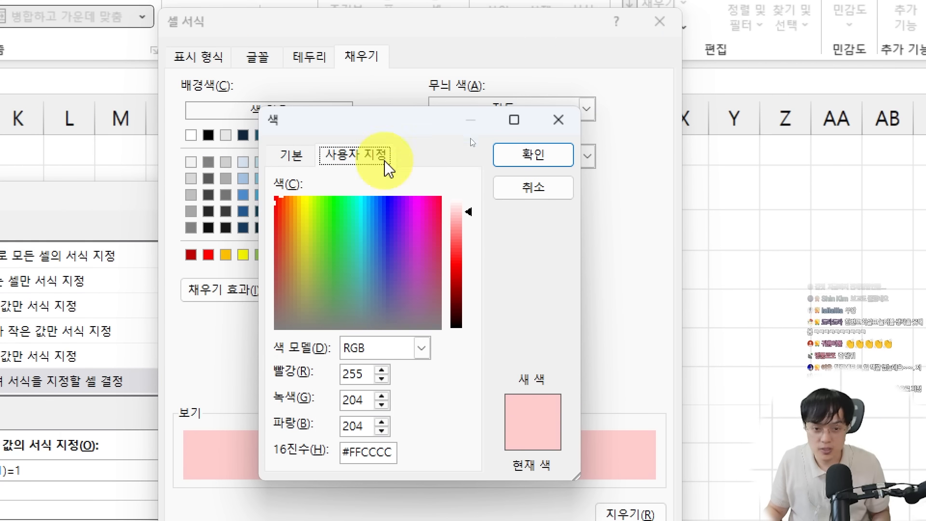
pyautogui.click(470, 207)
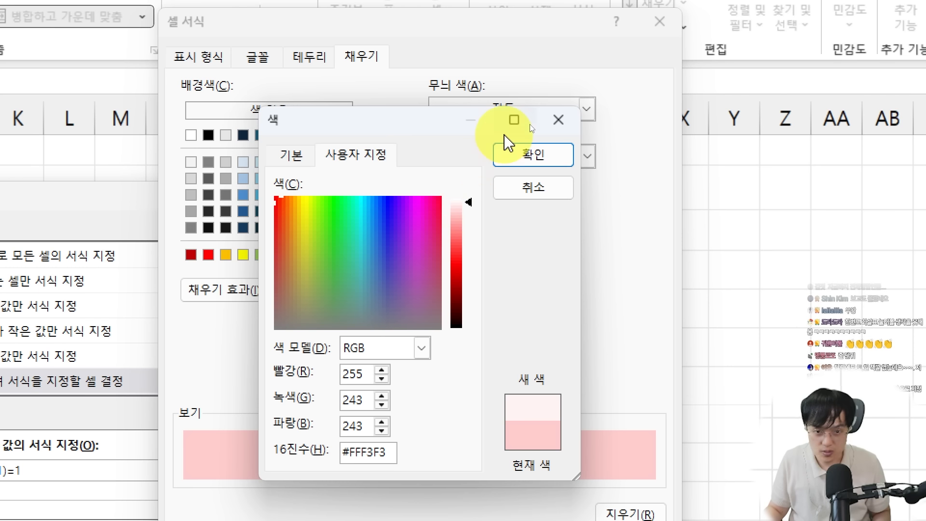
pyautogui.click(509, 153)
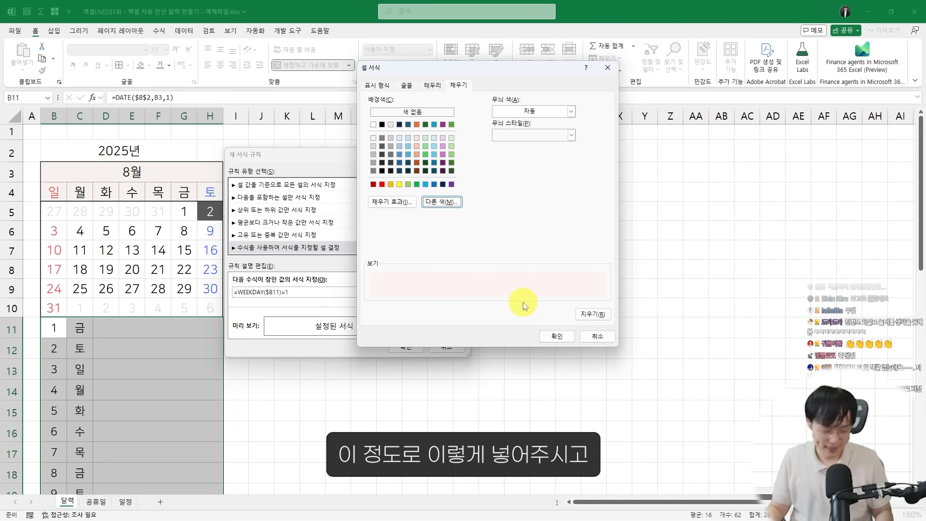
# Apply the Sunday rule to the daily list and check the Sunday rows
pyautogui.click(558, 336)
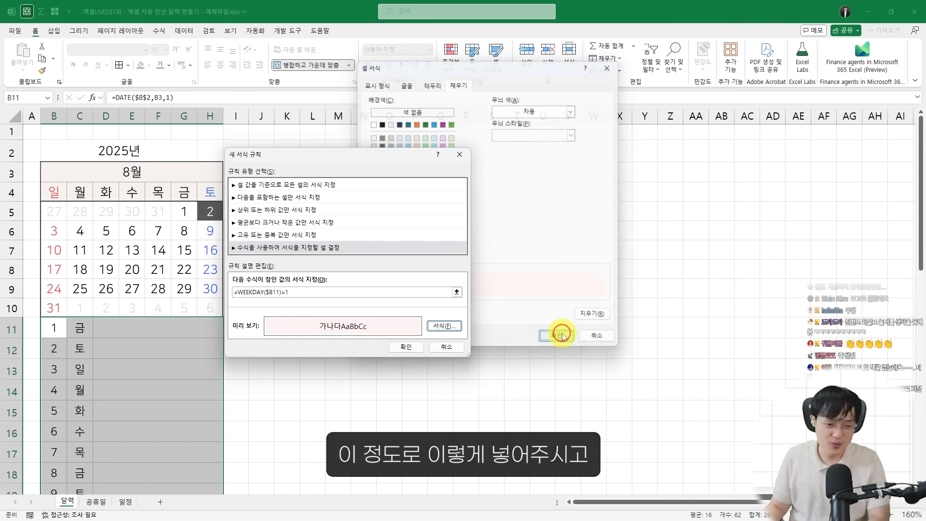
pyautogui.click(407, 347)
pyautogui.click(128, 456)
pyautogui.scroll(-2, 143, 457)
pyautogui.scroll(-1, 142, 457)
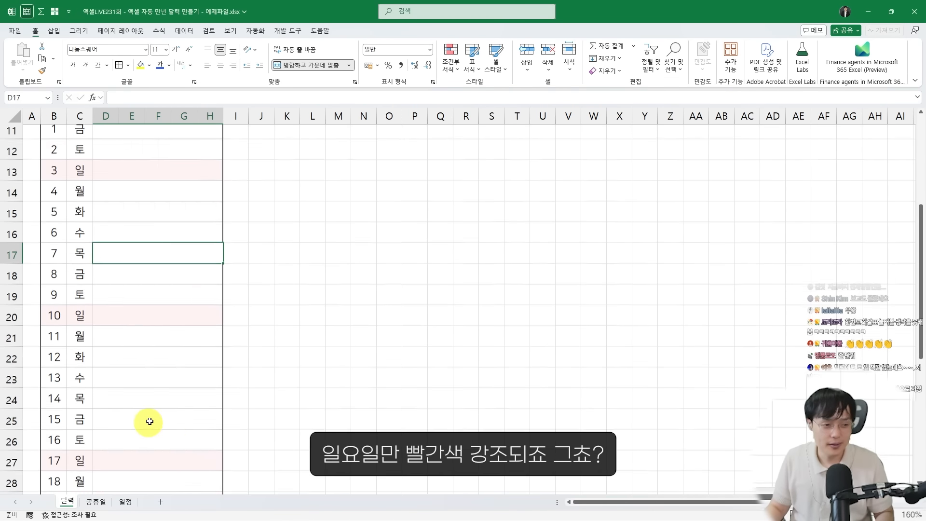
pyautogui.moveTo(39, 305); pyautogui.dragTo(215, 326)
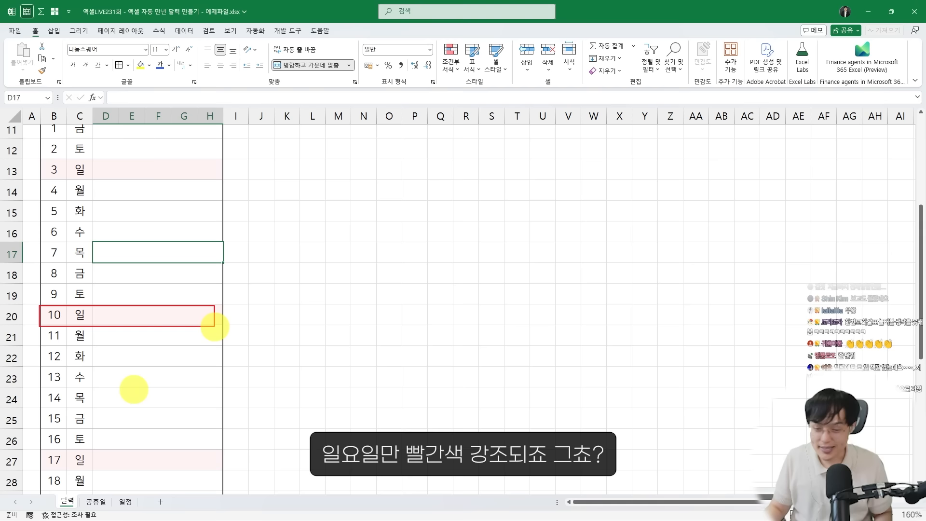
pyautogui.scroll(2, 213, 327)
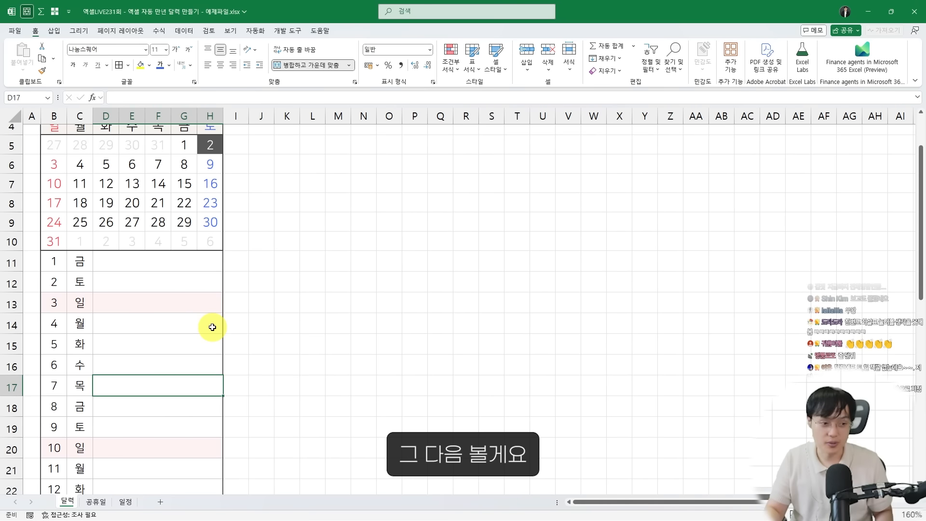
# Create a formula-based conditional formatting rule for B11:H41 with the condition =WEEKDAY($B11)=7
pyautogui.moveTo(62, 270); pyautogui.dragTo(129, 453)
pyautogui.scroll(8, 252, 335)
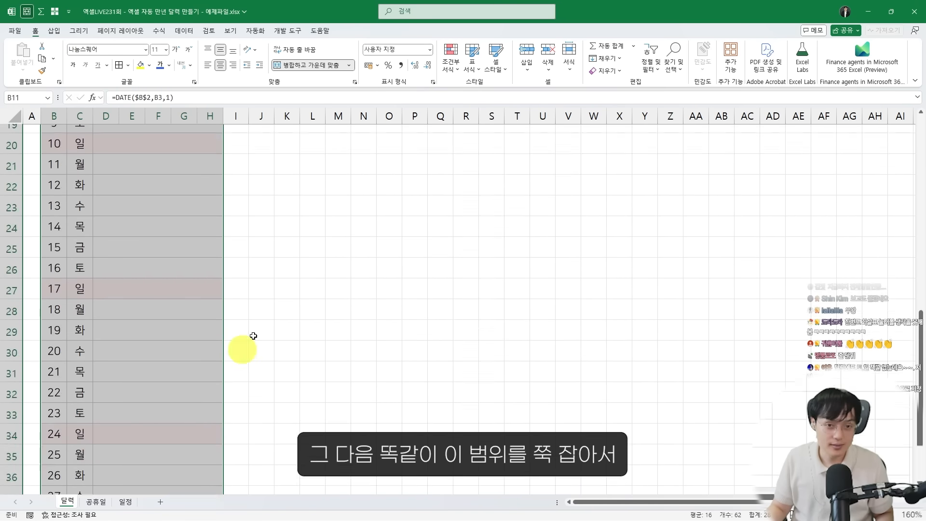
pyautogui.click(451, 57)
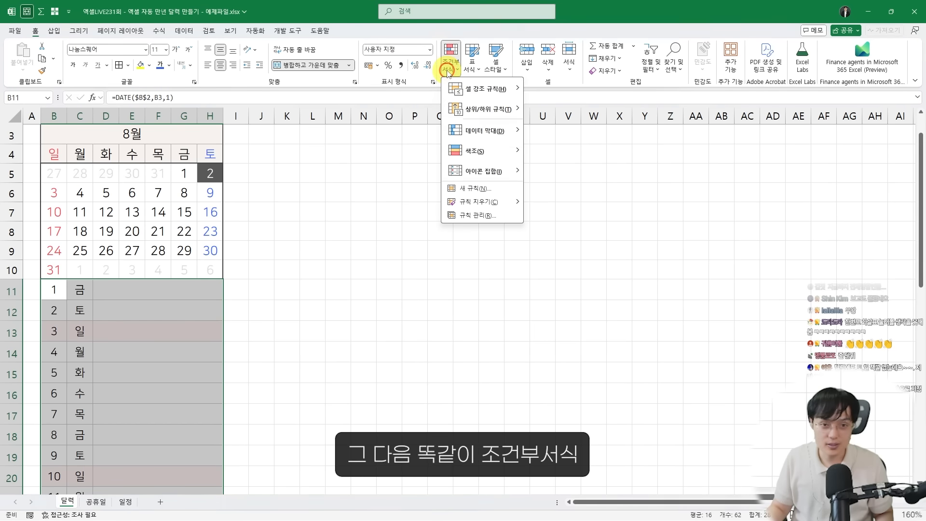
pyautogui.click(475, 188)
pyautogui.click(290, 236)
pyautogui.click(255, 284)
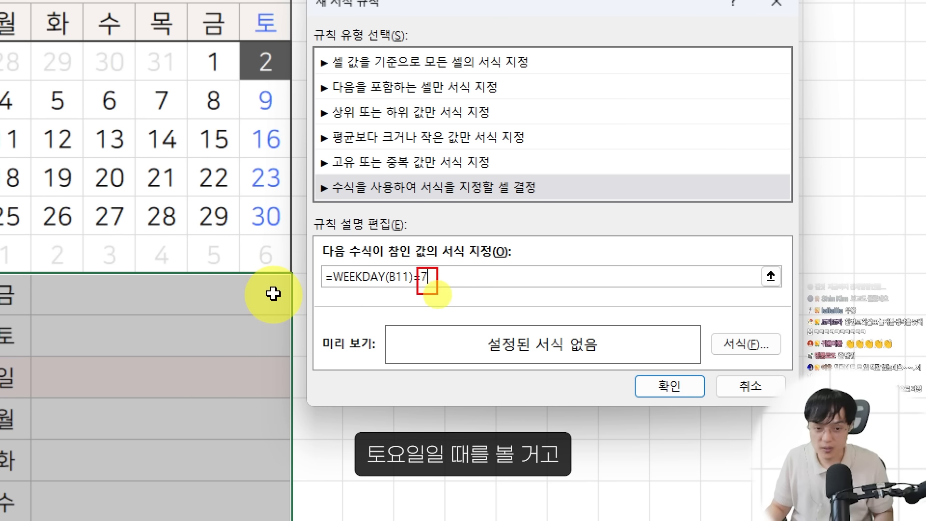
pyautogui.click(389, 276)
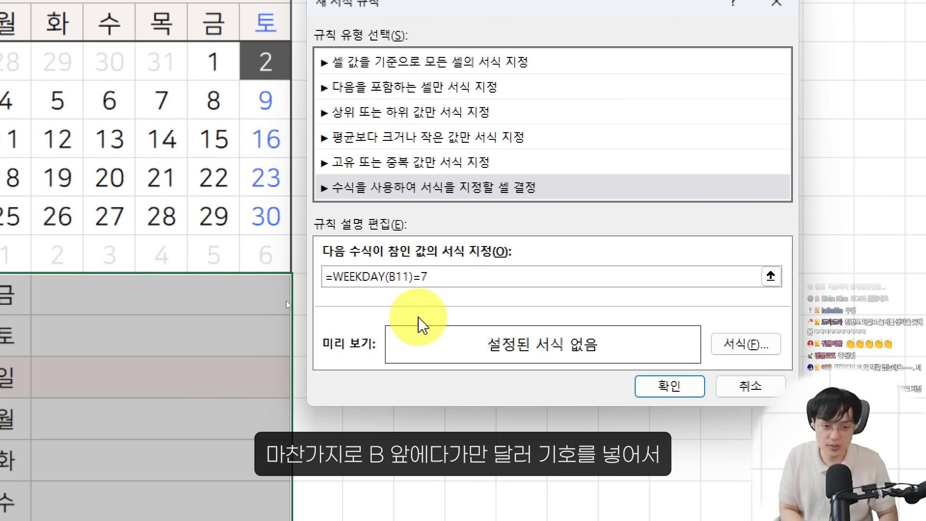
pyautogui.write('$')
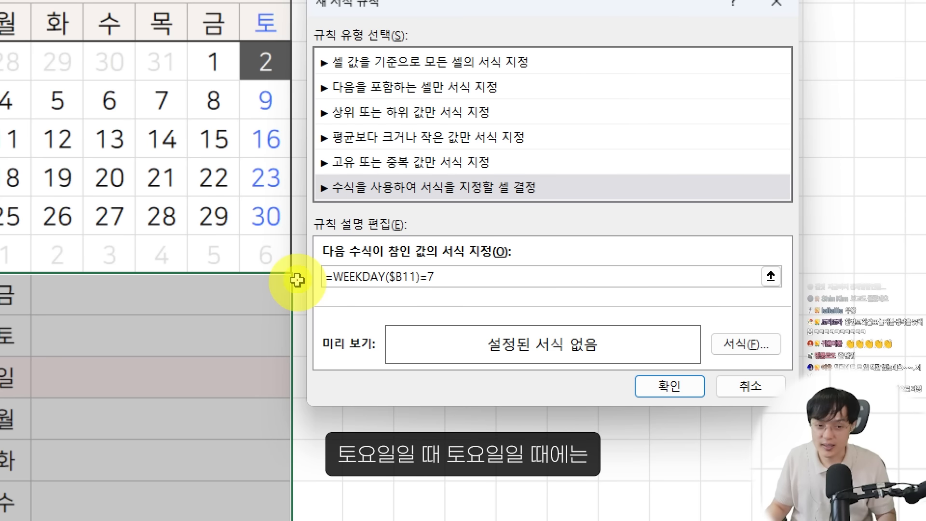
pyautogui.hotkey('ctrl', '2')
pyautogui.moveTo(309, 264); pyautogui.dragTo(473, 284)
pyautogui.press('Escape')
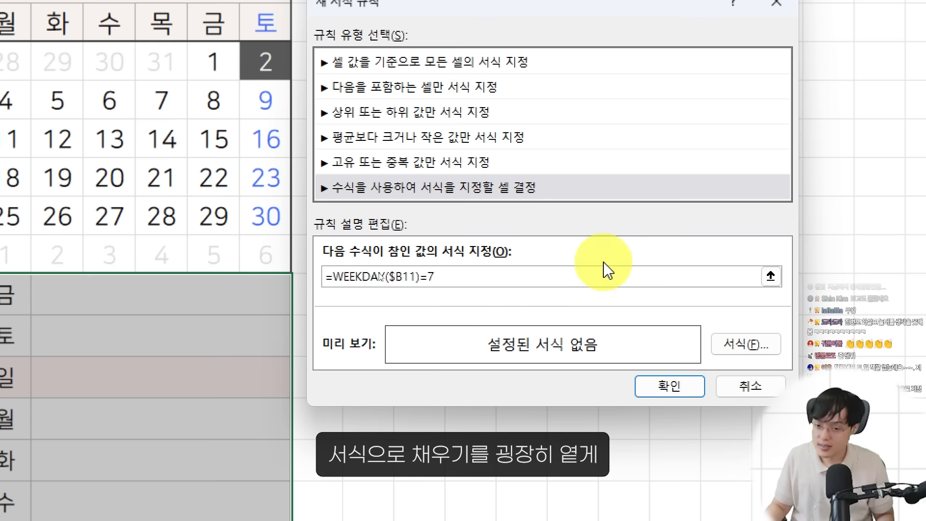
# Give the Saturday rule's format a very pale blue custom fill with RGB 242, 247, 252
pyautogui.click(729, 352)
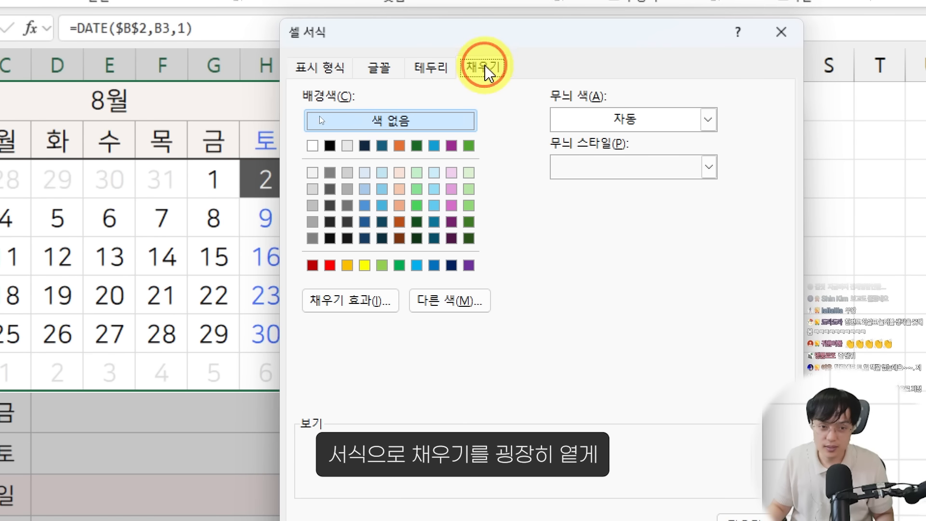
pyautogui.click(367, 56)
pyautogui.click(440, 309)
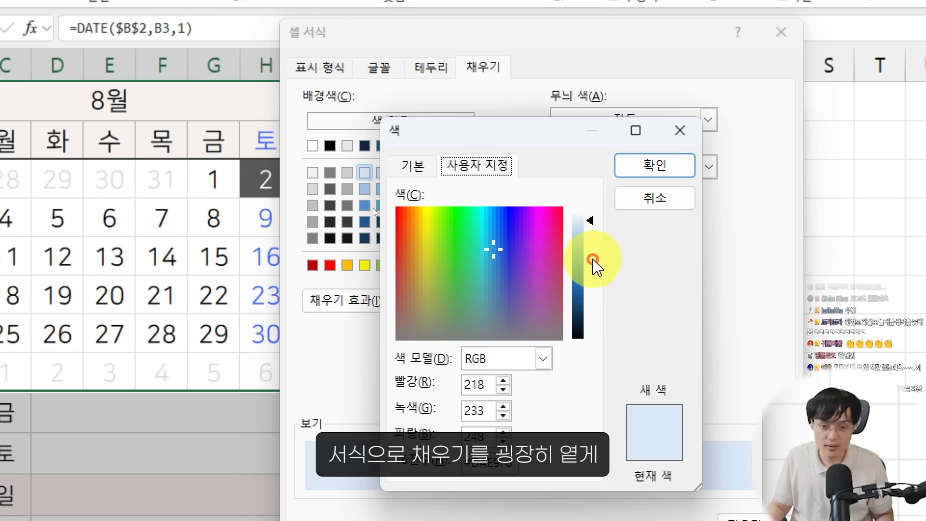
pyautogui.click(587, 218)
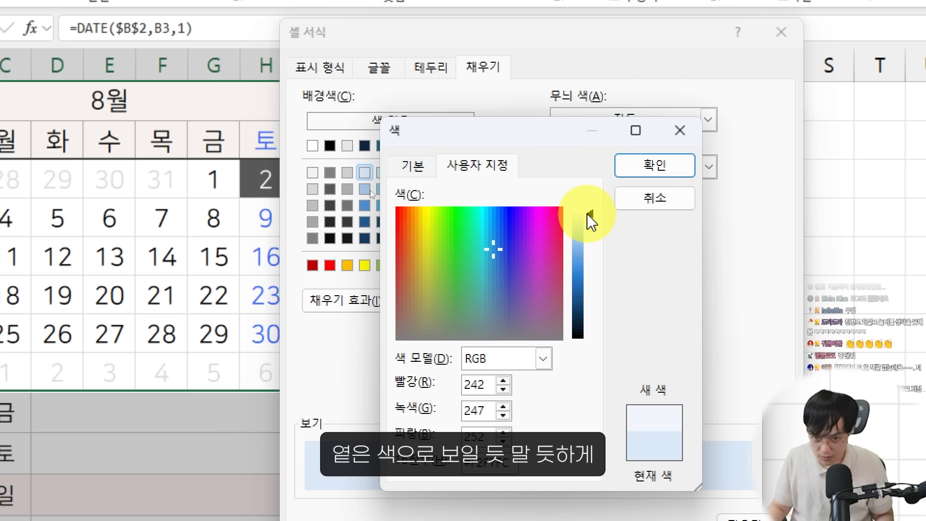
pyautogui.click(632, 164)
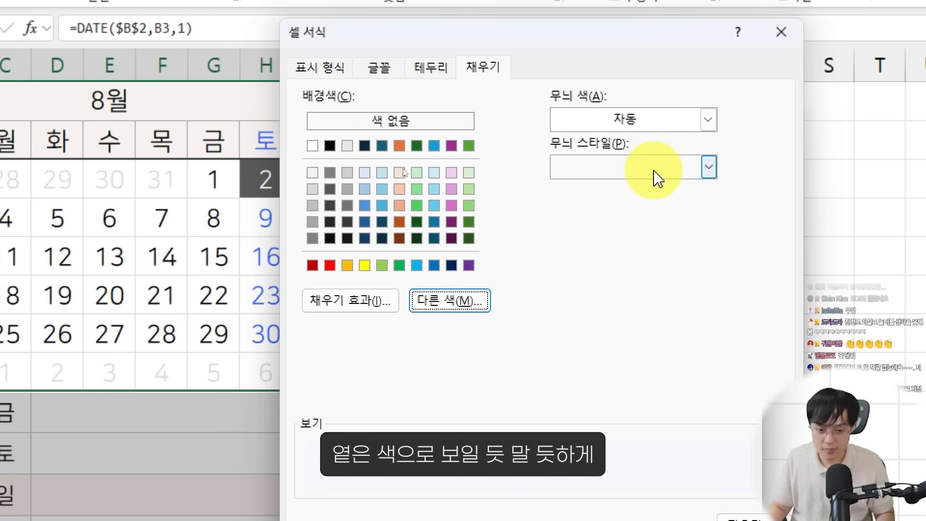
pyautogui.click(412, 368)
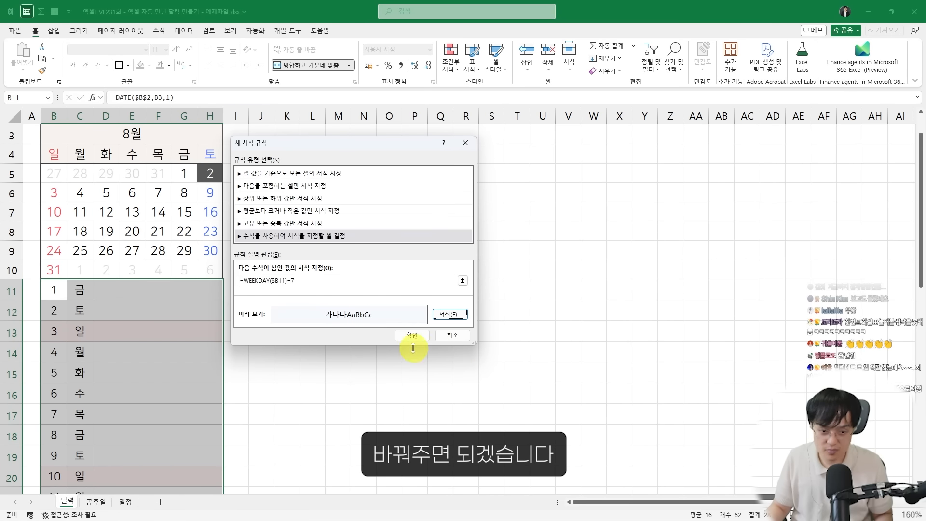
# Apply the Saturday rule to the daily list and check the Saturday and Sunday rows
pyautogui.click(413, 337)
pyautogui.click(170, 408)
pyautogui.scroll(-3, 143, 402)
pyautogui.scroll(1, 99, 294)
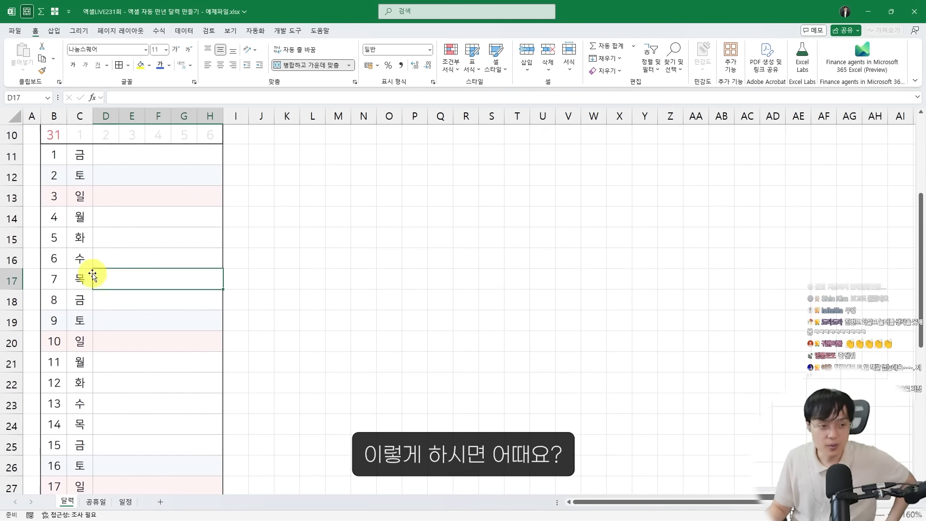
pyautogui.moveTo(58, 178); pyautogui.dragTo(210, 179)
pyautogui.moveTo(56, 199); pyautogui.dragTo(210, 198)
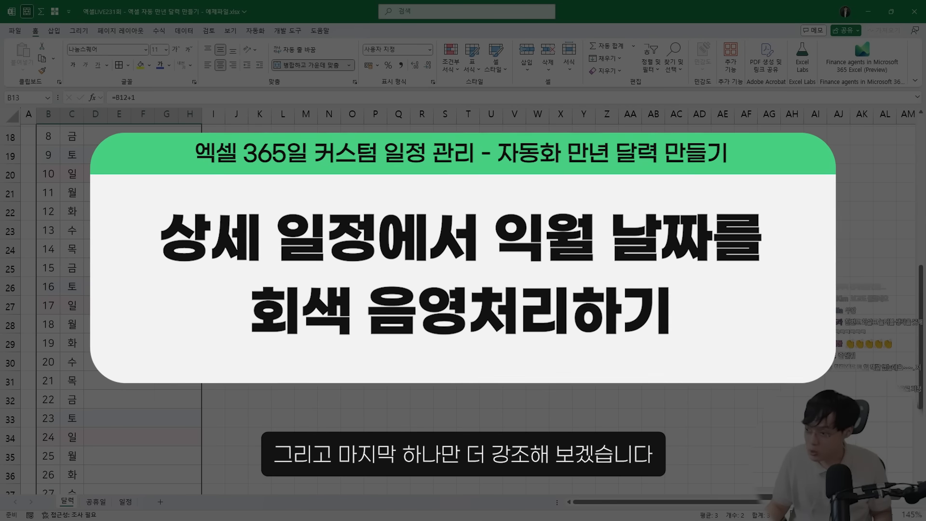
# Set the calendar's month in B3 to 2
pyautogui.scroll(2, 84, 275)
pyautogui.scroll(4, 84, 275)
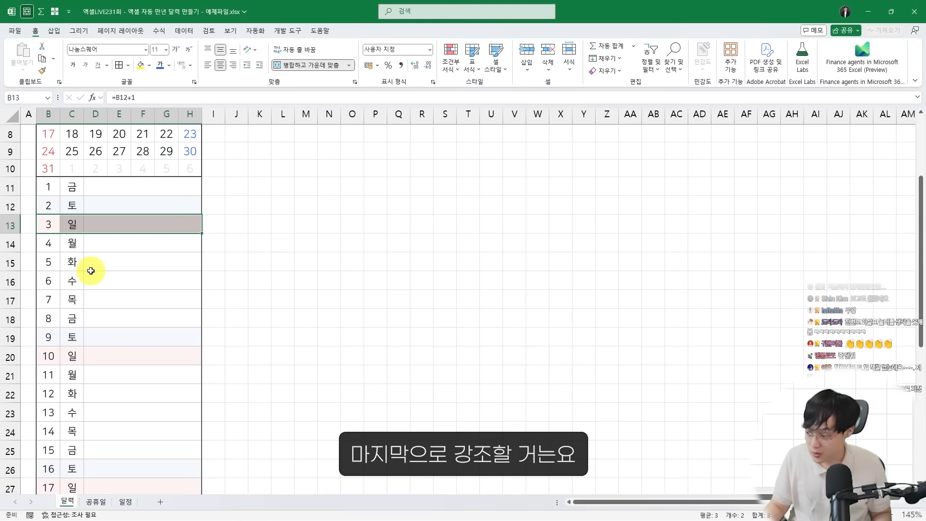
pyautogui.click(123, 175)
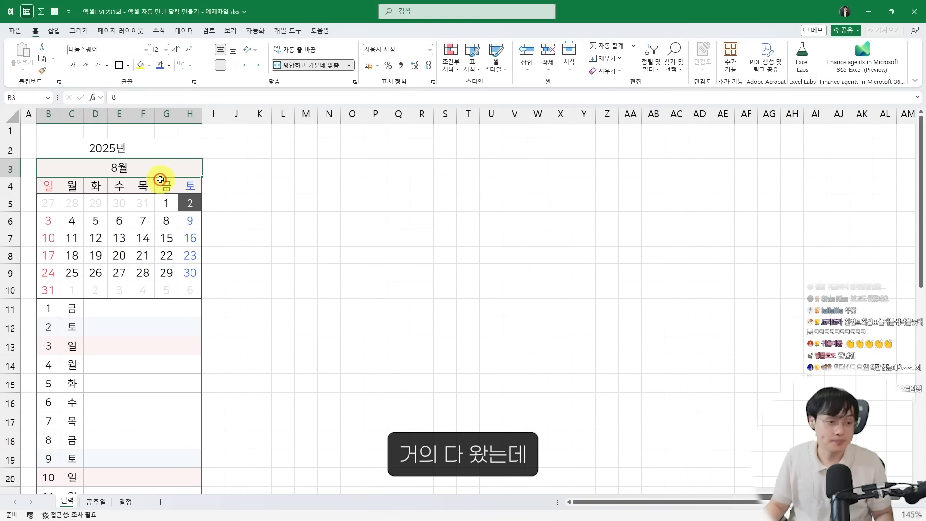
pyautogui.scroll(5, 211, 258)
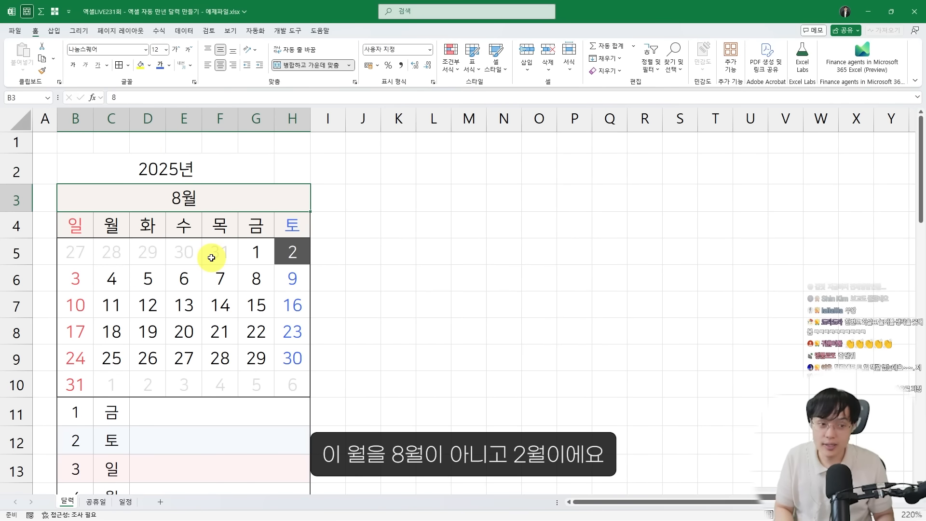
pyautogui.write('2')
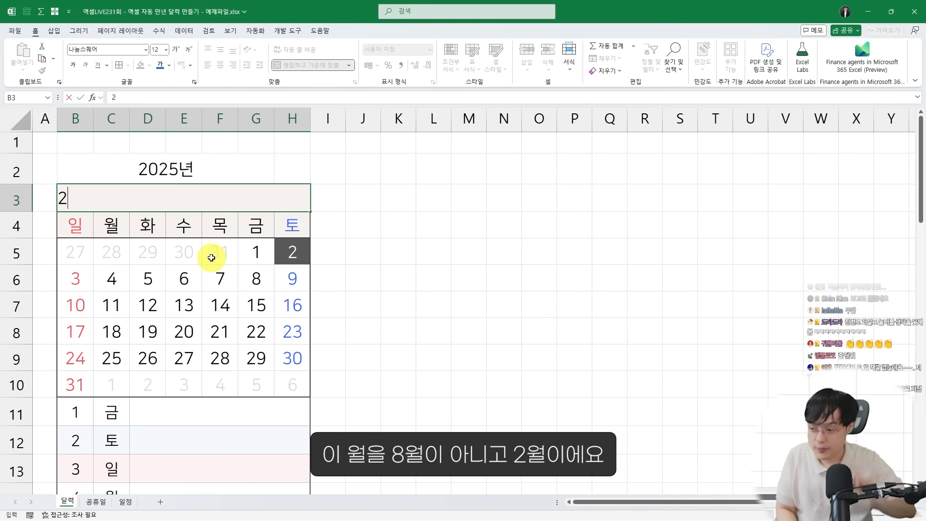
pyautogui.press('Return')
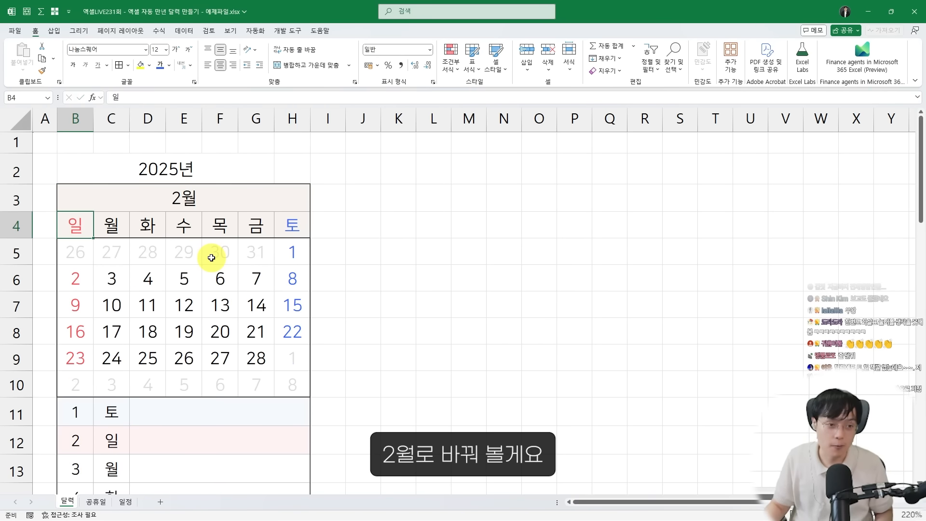
# Examine the end of the daily list for dates that fall outside the selected month
pyautogui.scroll(-2, 207, 256)
pyautogui.scroll(-4, 193, 271)
pyautogui.scroll(-5, 190, 275)
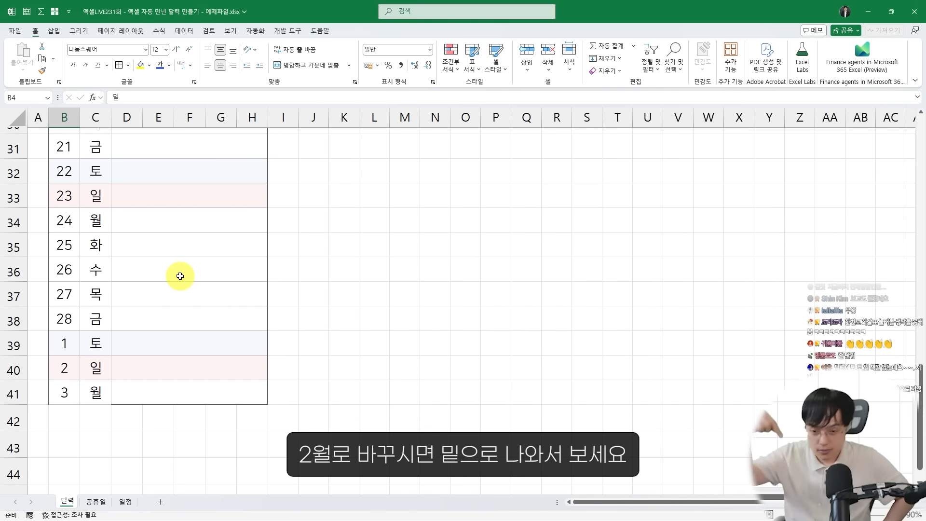
pyautogui.scroll(10, 176, 266)
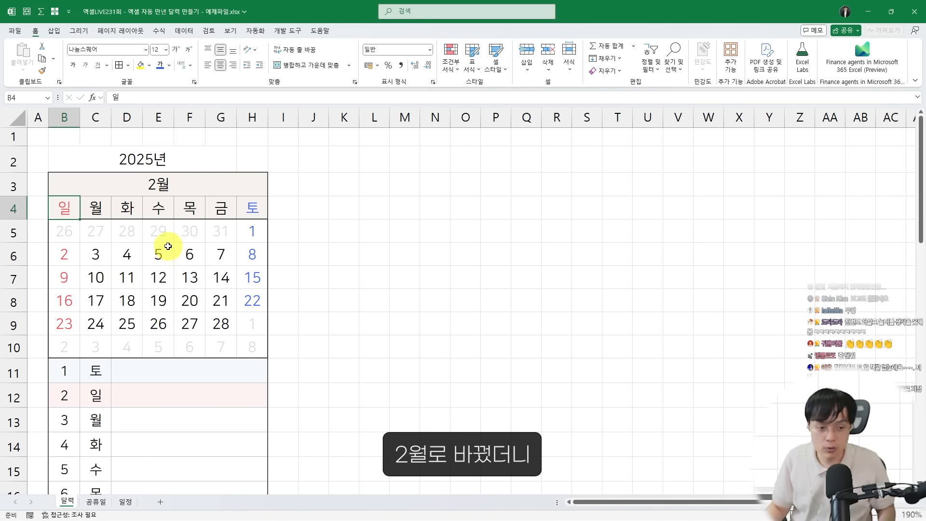
pyautogui.scroll(-10, 164, 251)
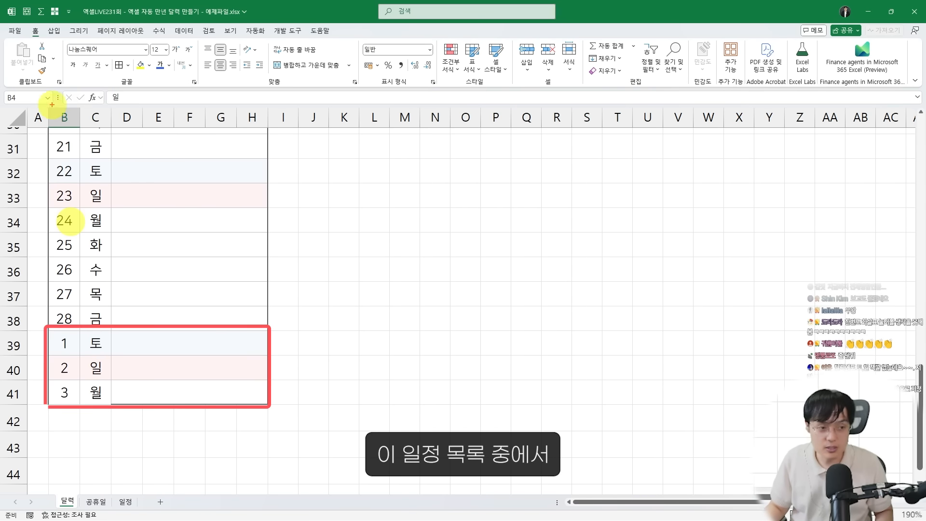
pyautogui.moveTo(52, 105)
pyautogui.mouseDown()
pyautogui.moveTo(227, 382)
pyautogui.moveTo(270, 399)
pyautogui.moveTo(273, 410)
pyautogui.mouseUp()
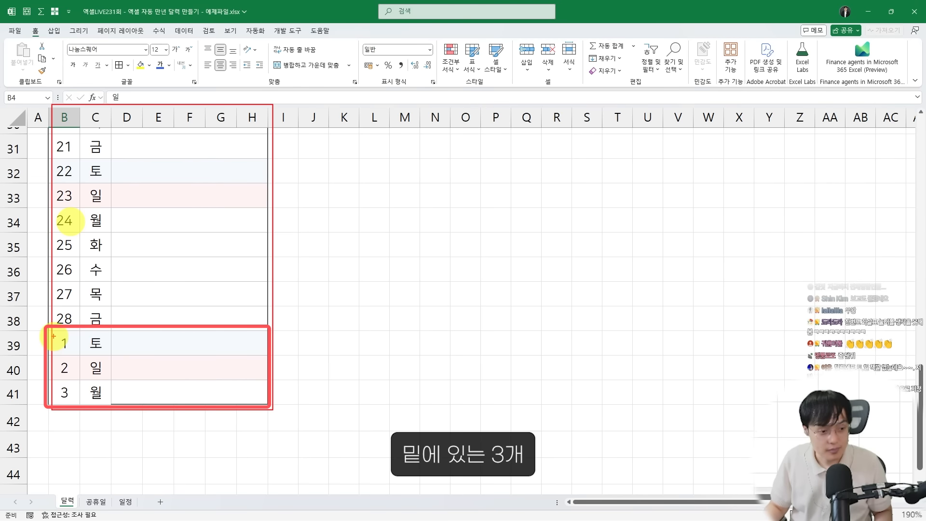
pyautogui.moveTo(78, 343); pyautogui.dragTo(273, 411)
pyautogui.moveTo(71, 339)
pyautogui.mouseDown()
pyautogui.moveTo(46, 375)
pyautogui.moveTo(63, 389)
pyautogui.mouseUp()
pyautogui.moveTo(137, 337)
pyautogui.mouseDown()
pyautogui.moveTo(94, 386)
pyautogui.moveTo(115, 393)
pyautogui.mouseUp()
pyautogui.moveTo(172, 351)
pyautogui.mouseDown()
pyautogui.moveTo(141, 395)
pyautogui.moveTo(192, 393)
pyautogui.moveTo(233, 374)
pyautogui.moveTo(119, 401)
pyautogui.mouseUp()
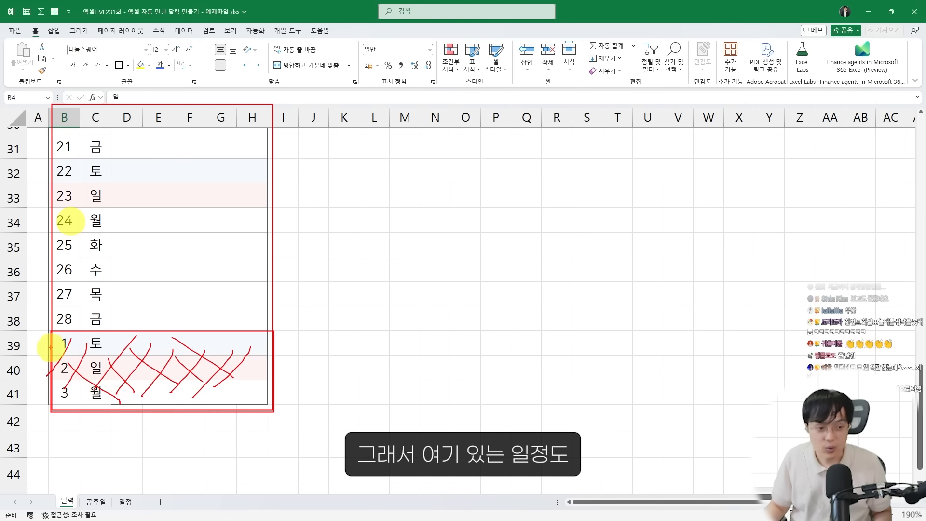
pyautogui.moveTo(52, 334)
pyautogui.mouseDown()
pyautogui.moveTo(250, 390)
pyautogui.moveTo(267, 405)
pyautogui.mouseUp()
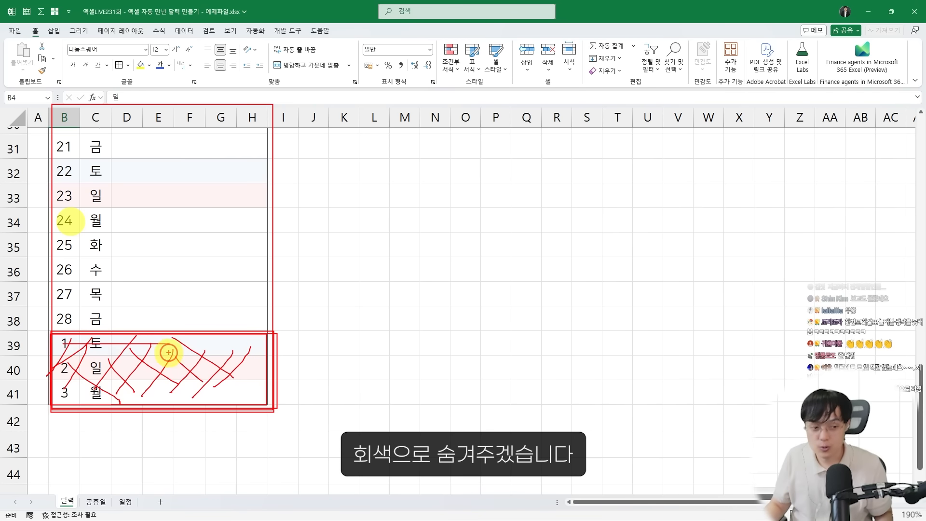
# Start a new formula-based conditional formatting rule for the daily list B11:H41
pyautogui.scroll(10, 72, 259)
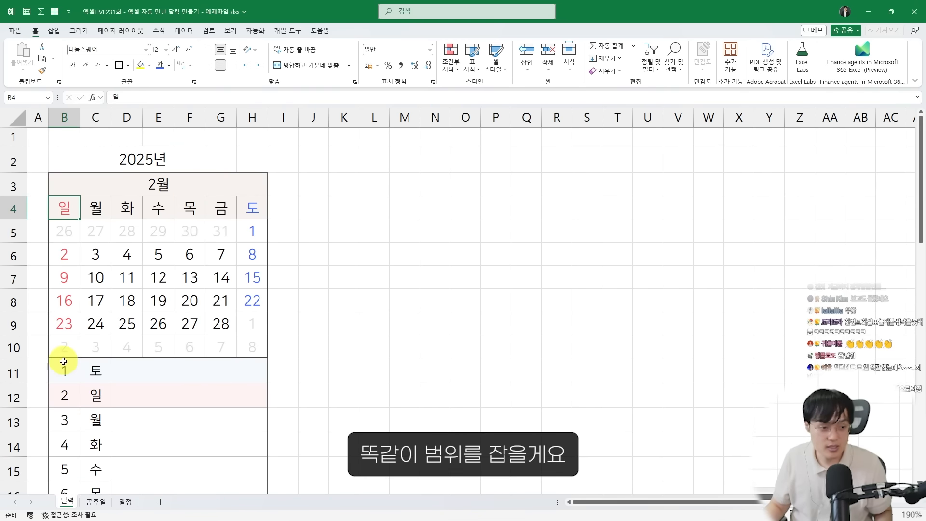
pyautogui.moveTo(63, 362); pyautogui.dragTo(132, 416)
pyautogui.click(451, 63)
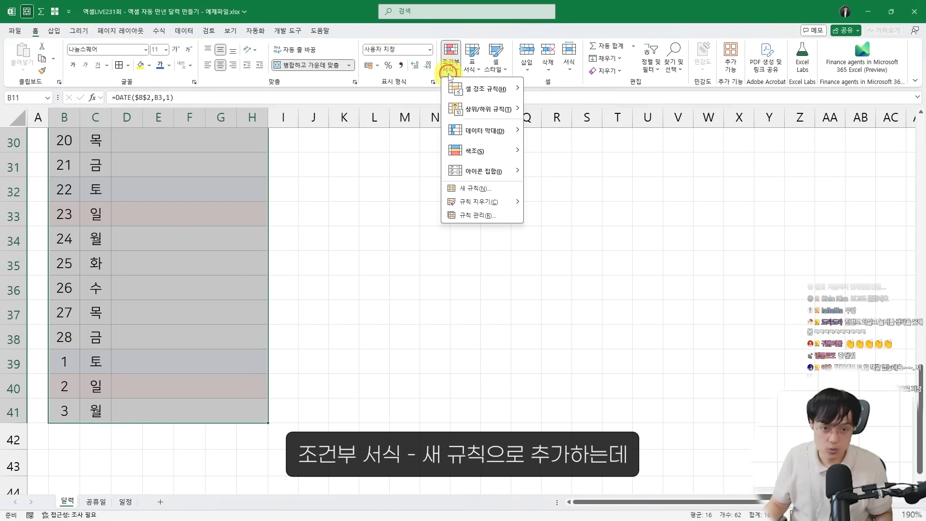
pyautogui.click(476, 189)
pyautogui.click(316, 224)
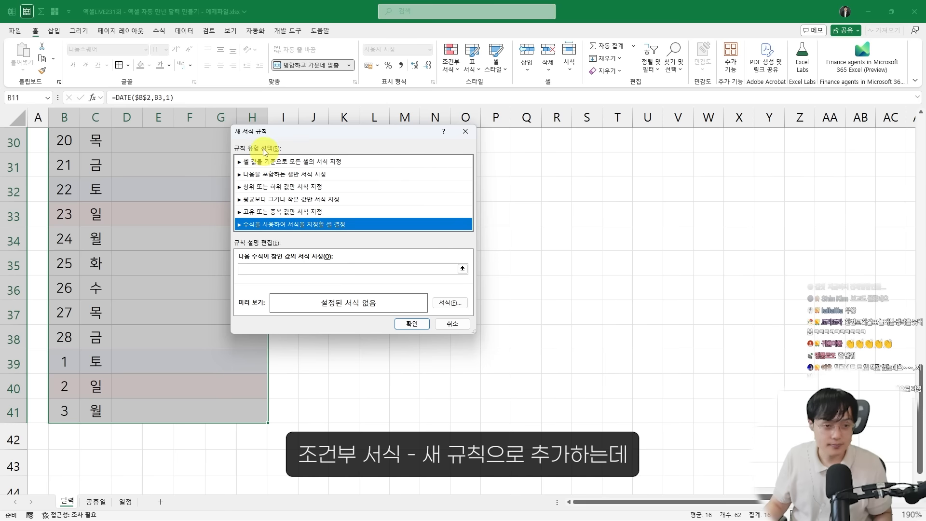
pyautogui.moveTo(309, 134); pyautogui.dragTo(397, 127)
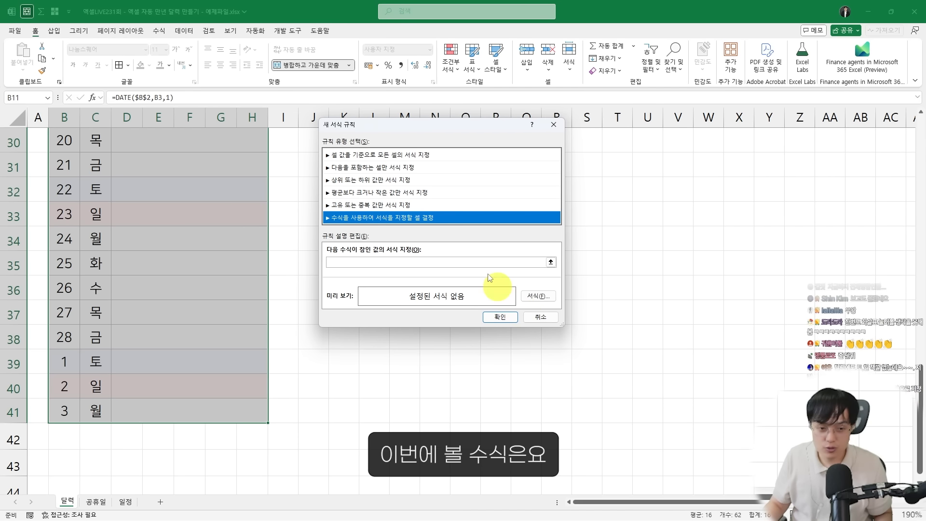
# Enter the rule's condition =MONTH($B11)<>$B$3, locking only the column of B11
pyautogui.click(420, 262)
pyautogui.scroll(10, 188, 250)
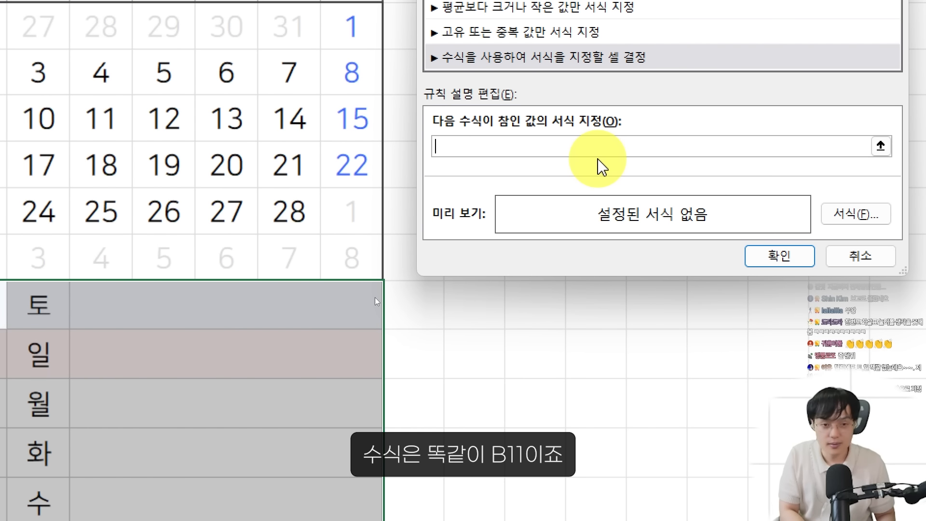
pyautogui.write('=B')
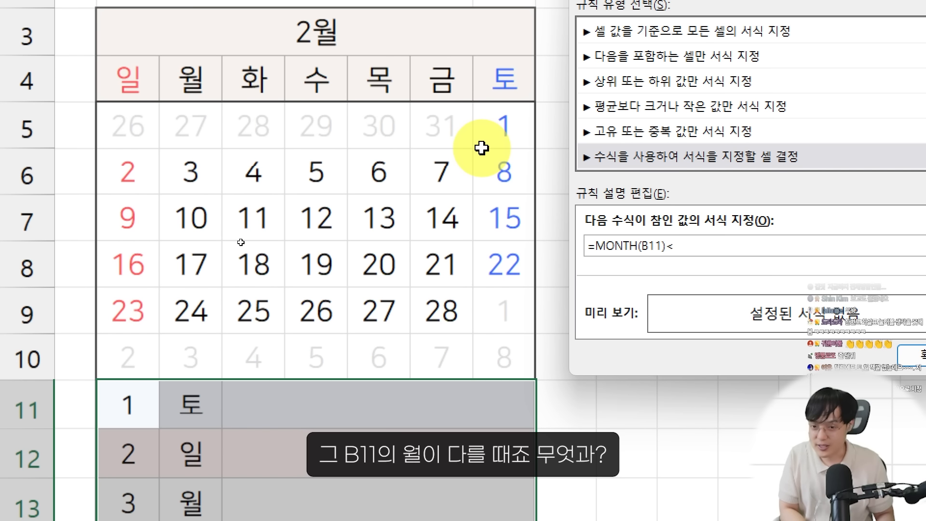
pyautogui.write('<>')
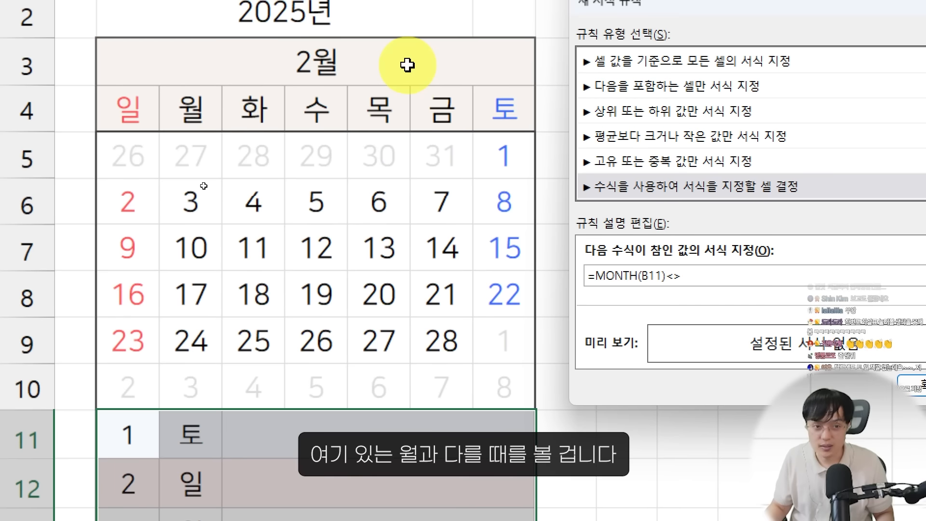
pyautogui.click(409, 39)
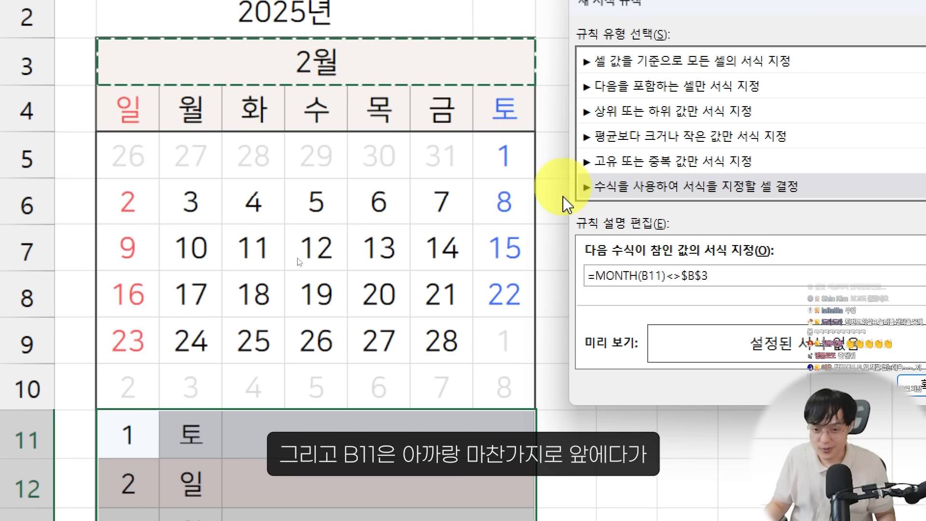
pyautogui.click(643, 275)
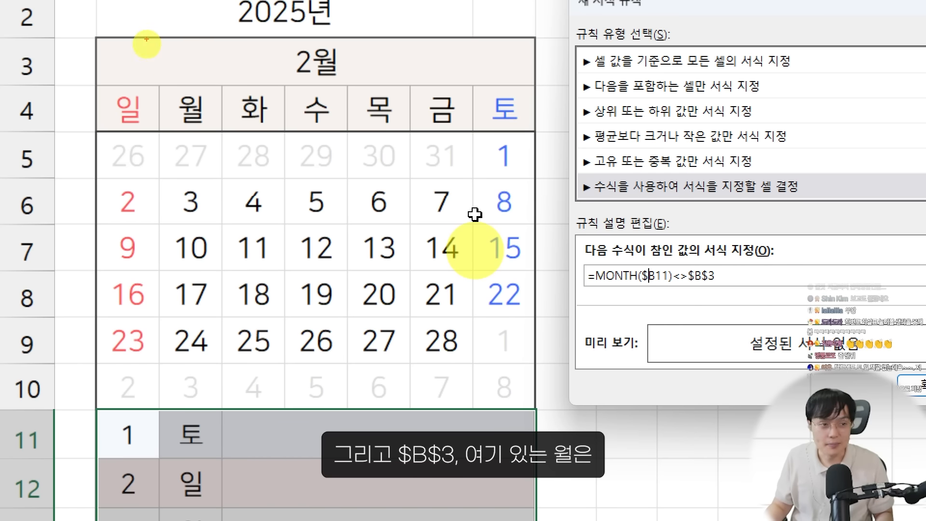
pyautogui.moveTo(98, 40)
pyautogui.mouseDown()
pyautogui.moveTo(463, 53)
pyautogui.moveTo(506, 82)
pyautogui.mouseUp()
pyautogui.moveTo(681, 264); pyautogui.dragTo(727, 293)
pyautogui.moveTo(719, 298); pyautogui.dragTo(697, 293)
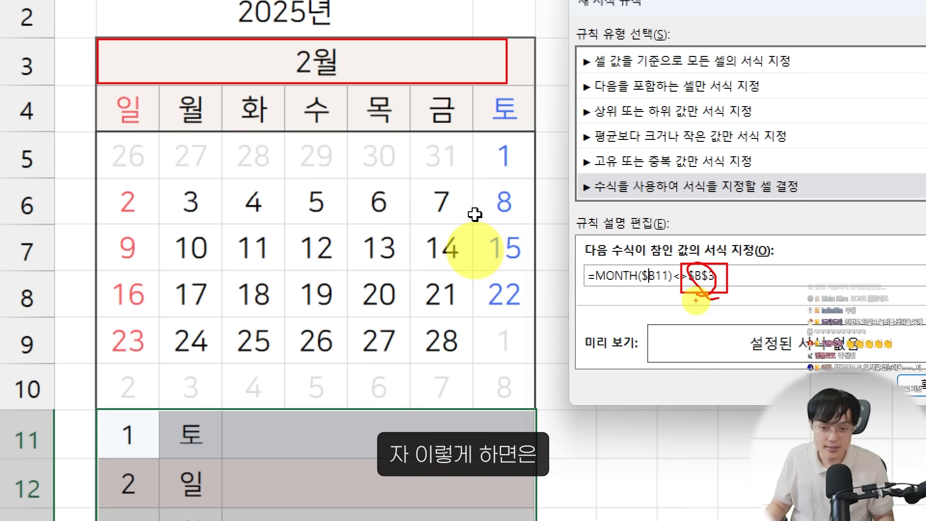
pyautogui.press('Escape')
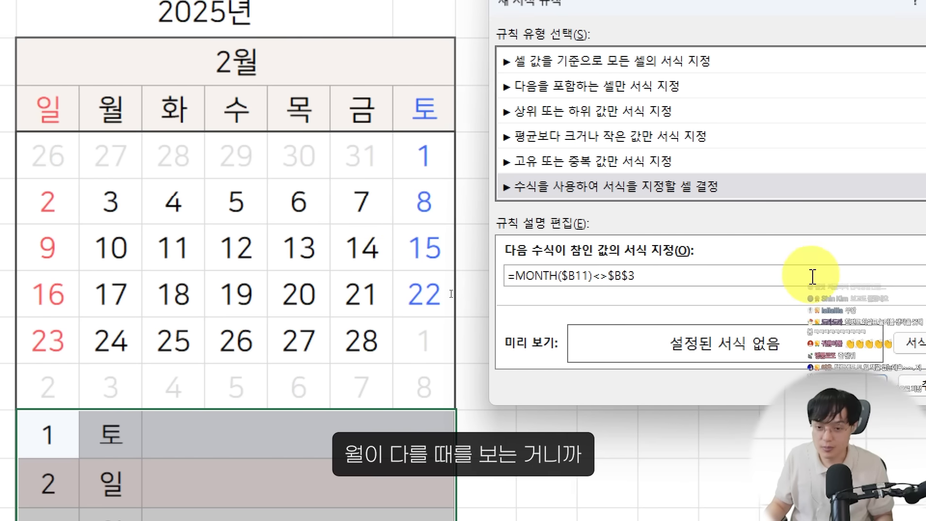
# Give the other-month rule's format a light gray font color and a very light gray fill
pyautogui.click(811, 344)
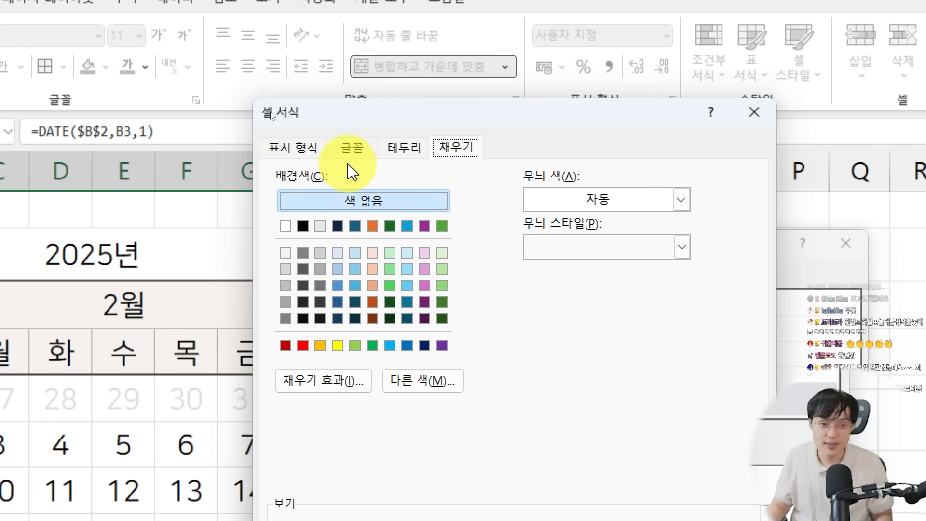
pyautogui.click(352, 147)
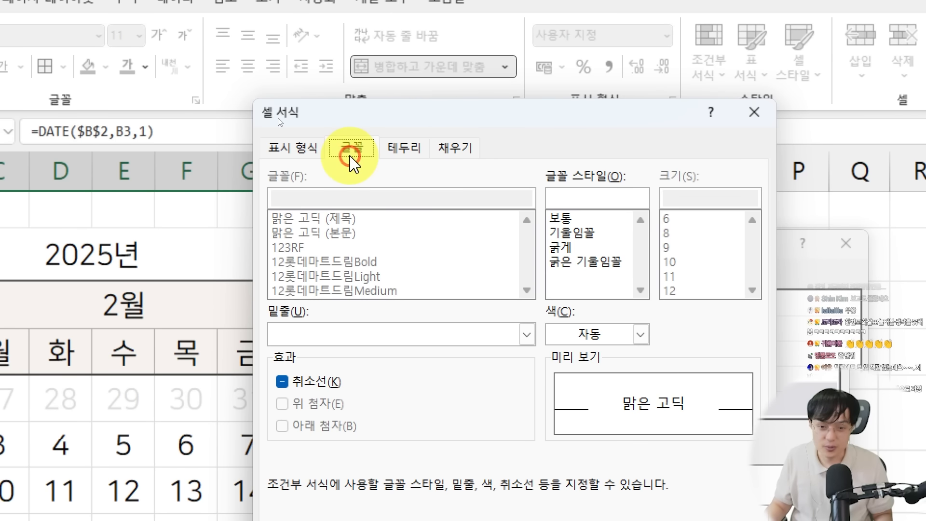
pyautogui.click(641, 333)
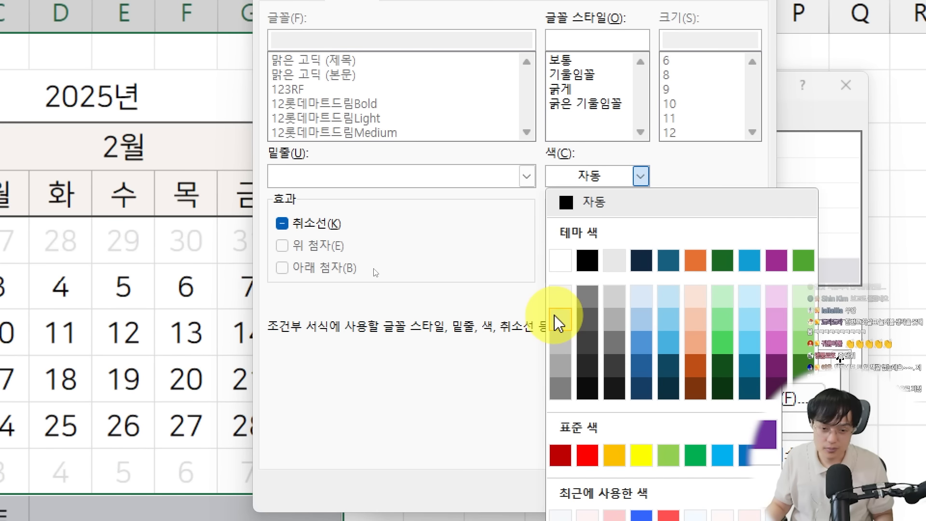
pyautogui.click(558, 320)
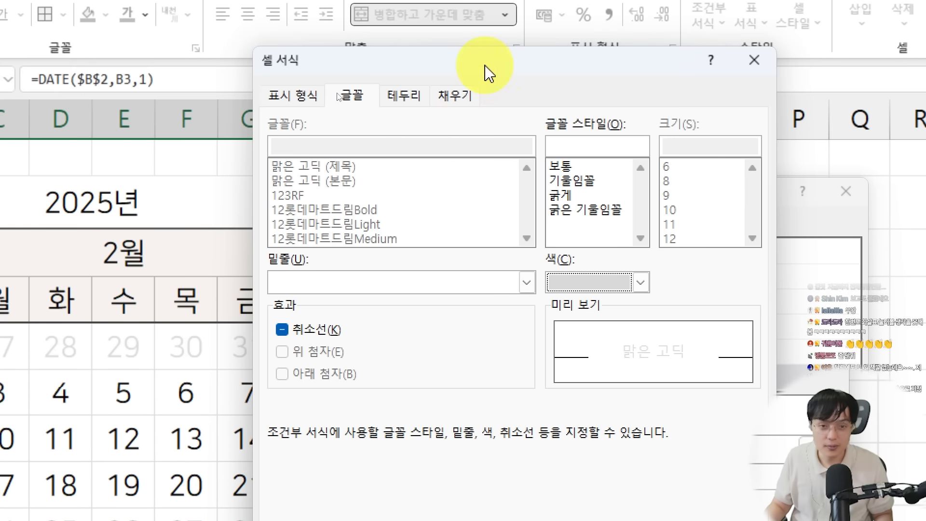
pyautogui.click(456, 96)
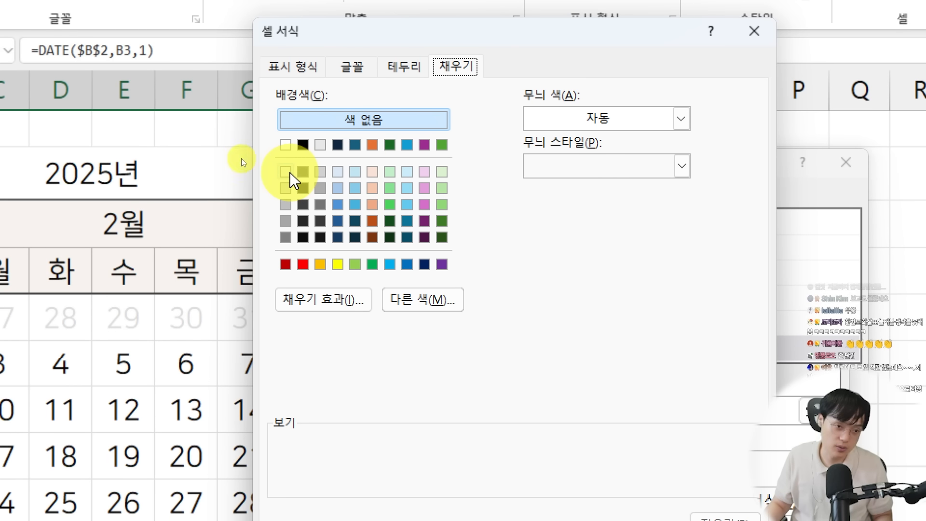
pyautogui.click(286, 171)
# Change the other-month rule's font to a slightly darker gray and accept the format
pyautogui.click(368, 91)
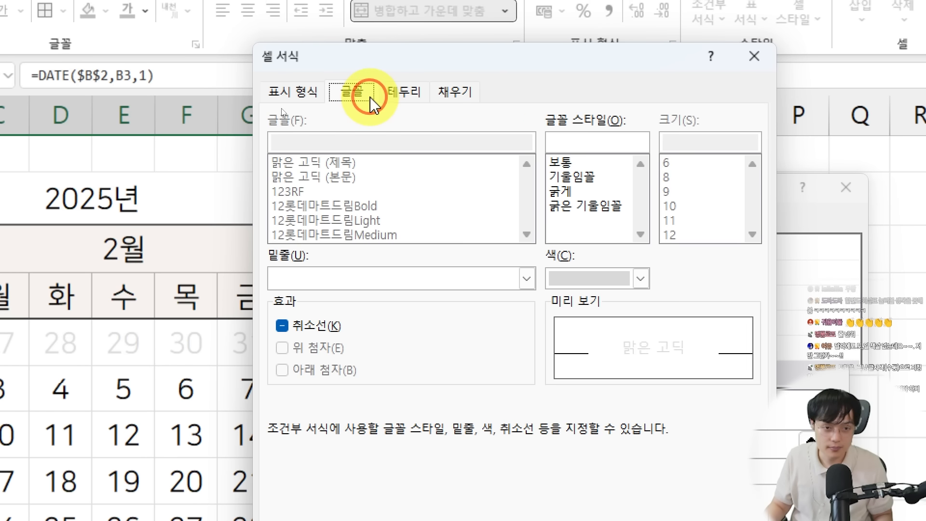
pyautogui.click(596, 278)
pyautogui.click(567, 450)
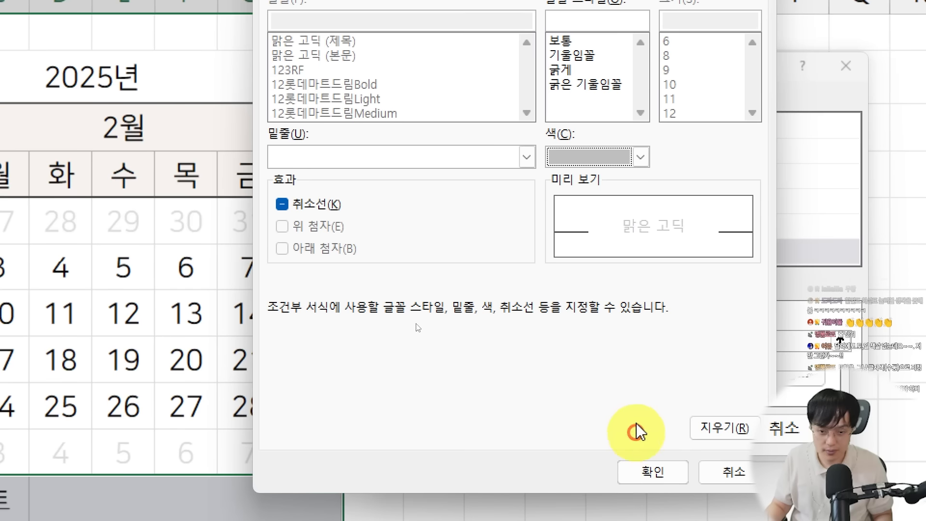
pyautogui.click(645, 462)
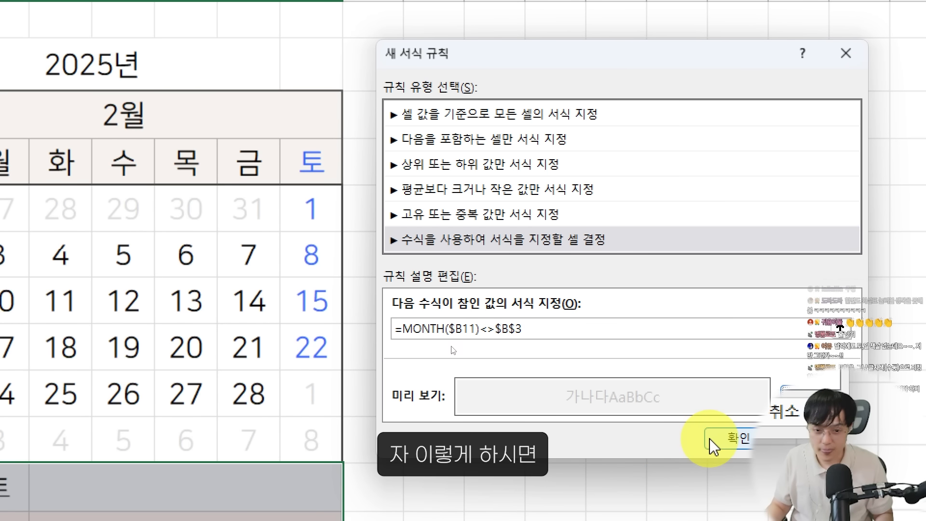
# Apply the other-month rule to the daily list and check its last rows, 39 to 41
pyautogui.click(729, 446)
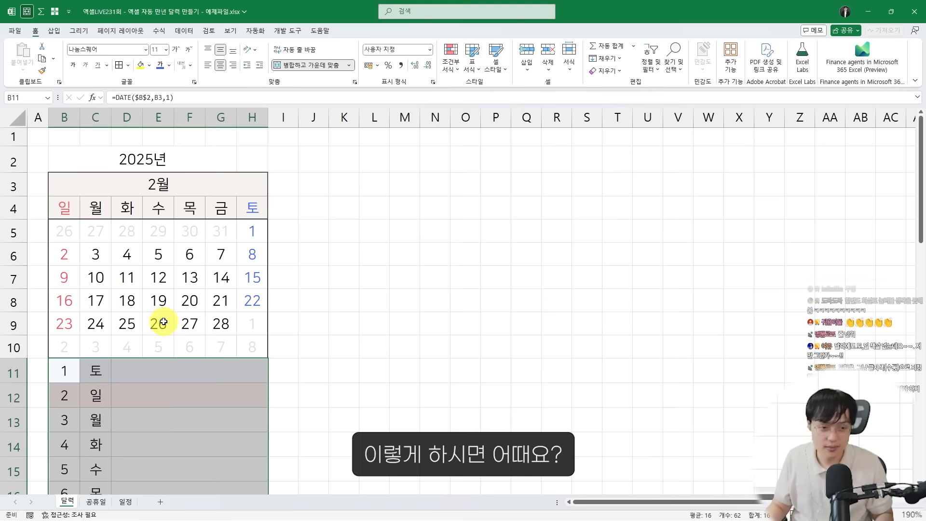
pyautogui.scroll(-12, 123, 393)
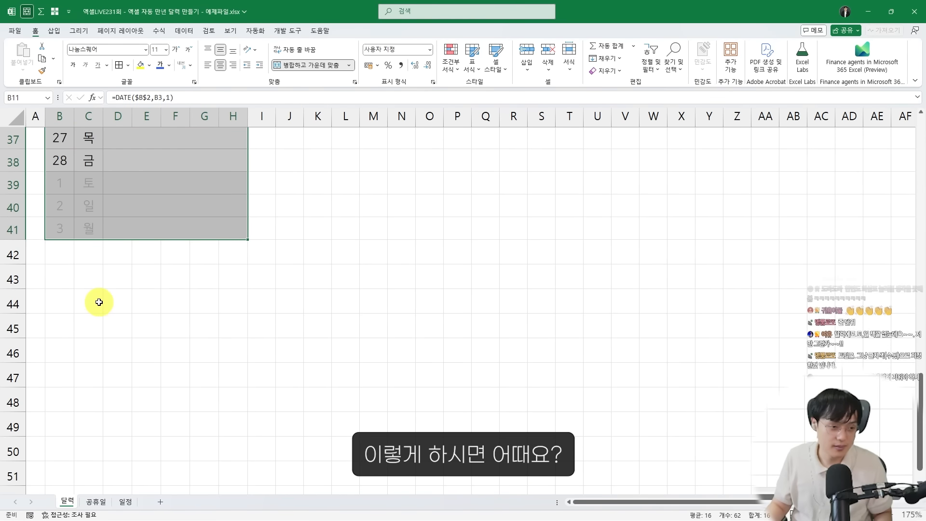
pyautogui.scroll(2, 98, 301)
pyautogui.scroll(-3, 95, 300)
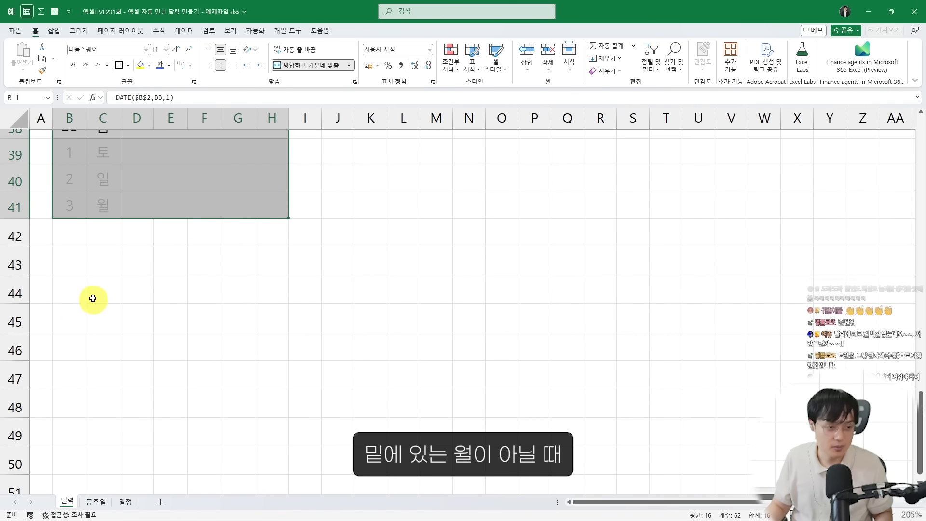
pyautogui.click(92, 271)
pyautogui.scroll(1, 88, 274)
pyautogui.moveTo(52, 226); pyautogui.dragTo(299, 301)
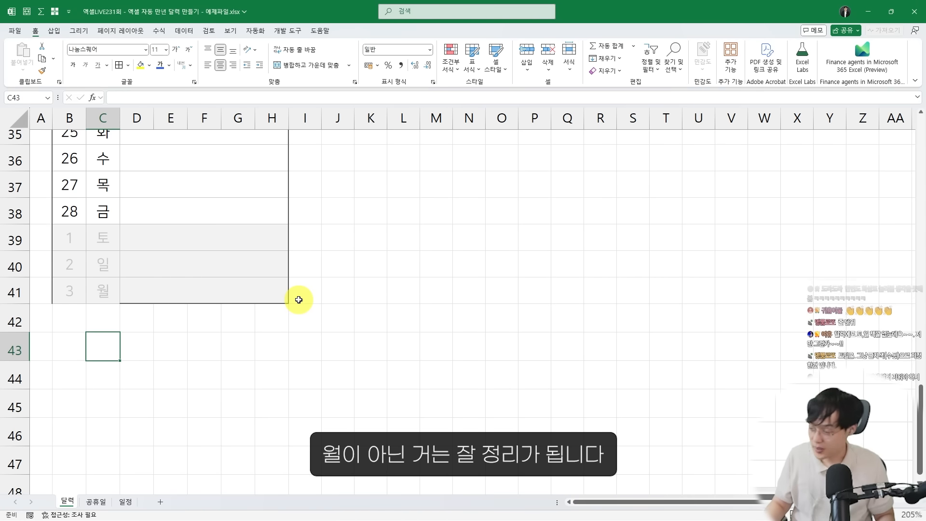
# Examine the bottom border of the daily list around rows 39 to 41
pyautogui.click(212, 288)
pyautogui.scroll(2, 208, 287)
pyautogui.scroll(-2, 154, 298)
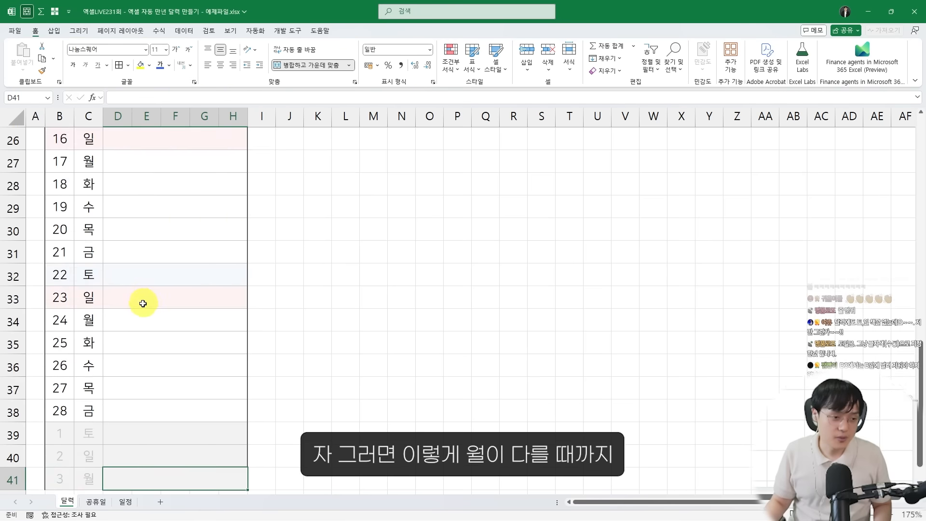
pyautogui.scroll(-3, 143, 305)
pyautogui.scroll(1, 101, 304)
pyautogui.moveTo(42, 275); pyautogui.dragTo(240, 346)
pyautogui.press('Escape')
pyautogui.scroll(9, 169, 338)
pyautogui.scroll(-1, 111, 328)
pyautogui.scroll(-11, 111, 328)
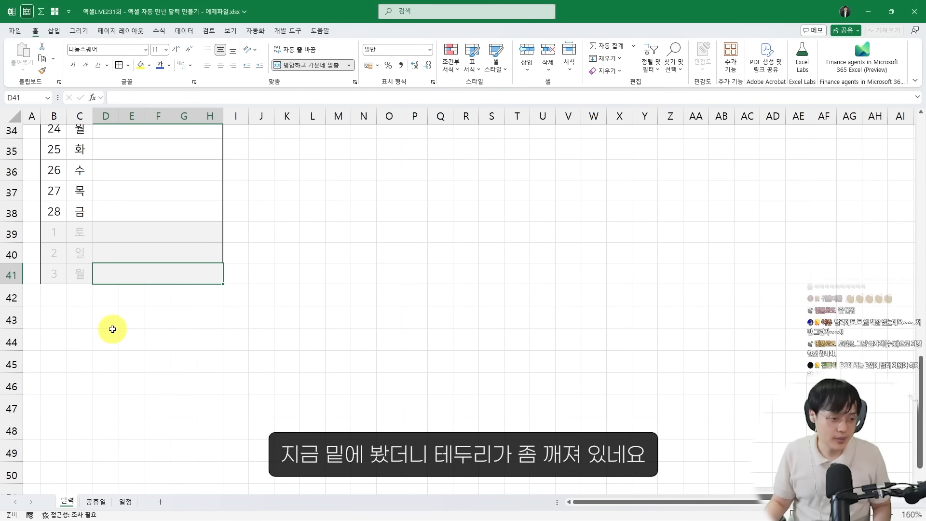
# Add the missing bottom border to B41:H41, the last row of the daily list
pyautogui.moveTo(55, 212); pyautogui.dragTo(144, 216)
pyautogui.scroll(2, 143, 217)
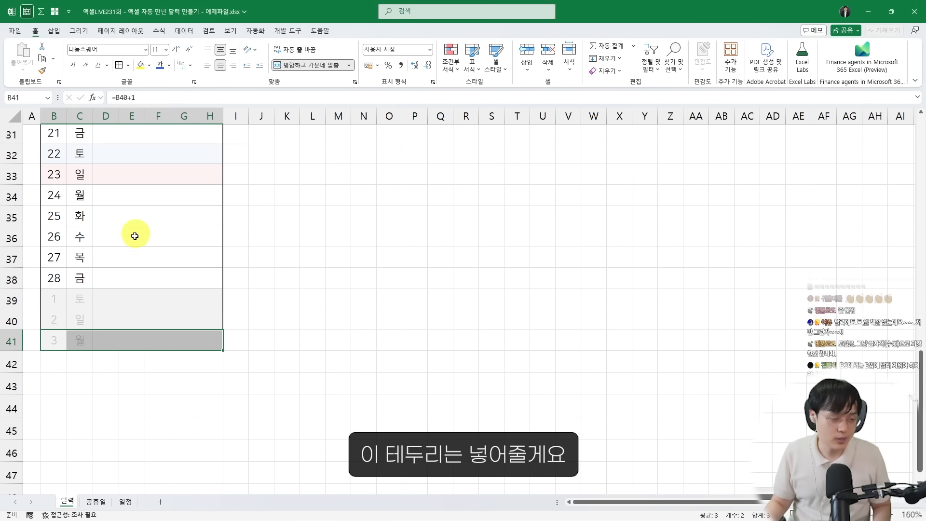
pyautogui.click(122, 282)
pyautogui.moveTo(114, 340); pyautogui.dragTo(58, 339)
pyautogui.hotkey('ctrl', '1')
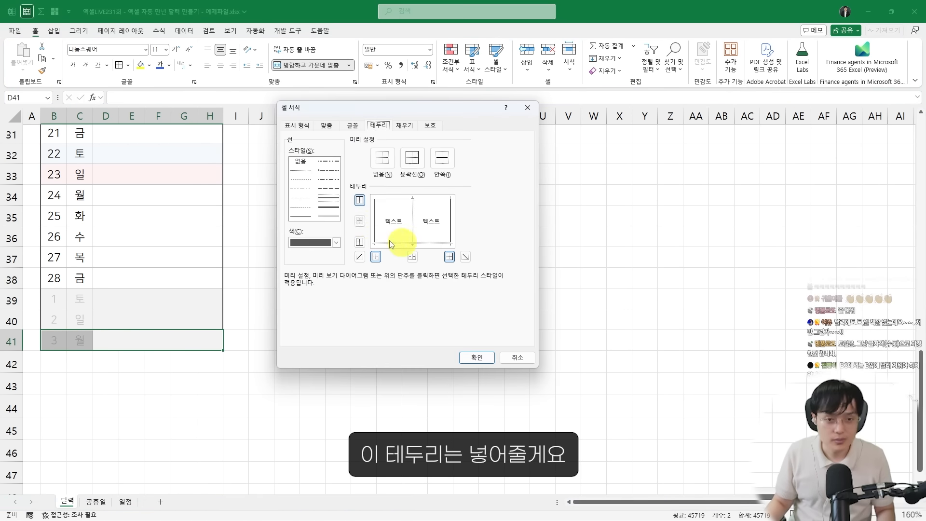
pyautogui.press('Return')
pyautogui.click(153, 237)
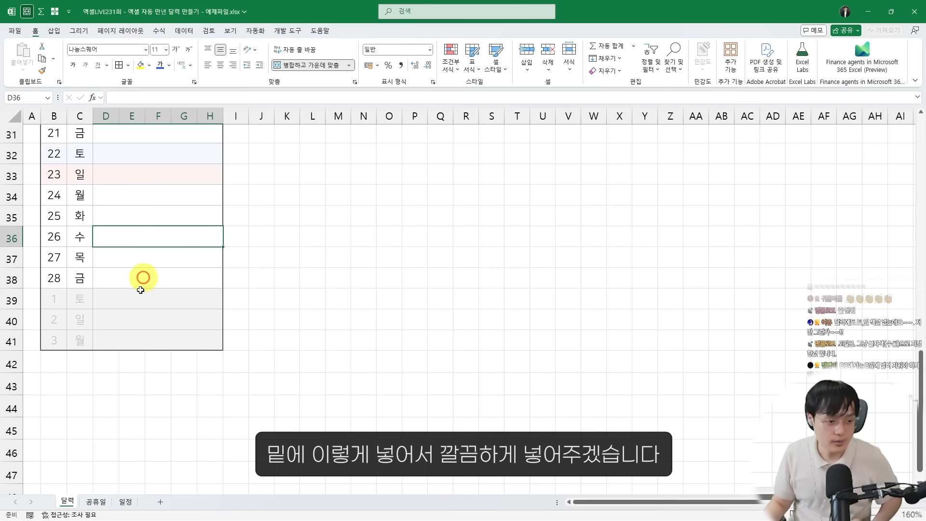
pyautogui.click(110, 285)
pyautogui.click(114, 326)
# Test the calendar by setting the month in B3 to 5, 6, 7 and finally 8
pyautogui.scroll(9, 113, 331)
pyautogui.scroll(3, 116, 326)
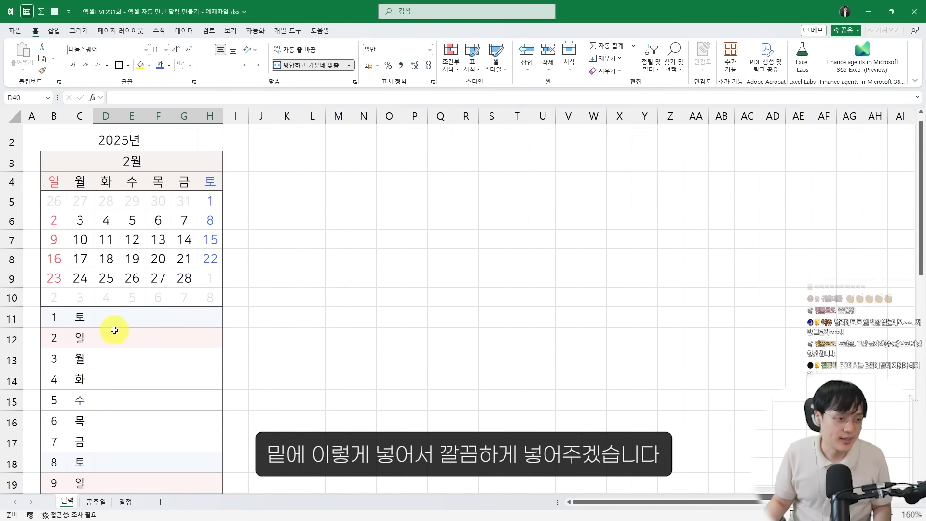
pyautogui.keyDown('ctrl'); pyautogui.scroll(-1, 122, 275); pyautogui.keyUp('ctrl')
pyautogui.keyDown('ctrl'); pyautogui.scroll(-1, 135, 220); pyautogui.keyUp('ctrl')
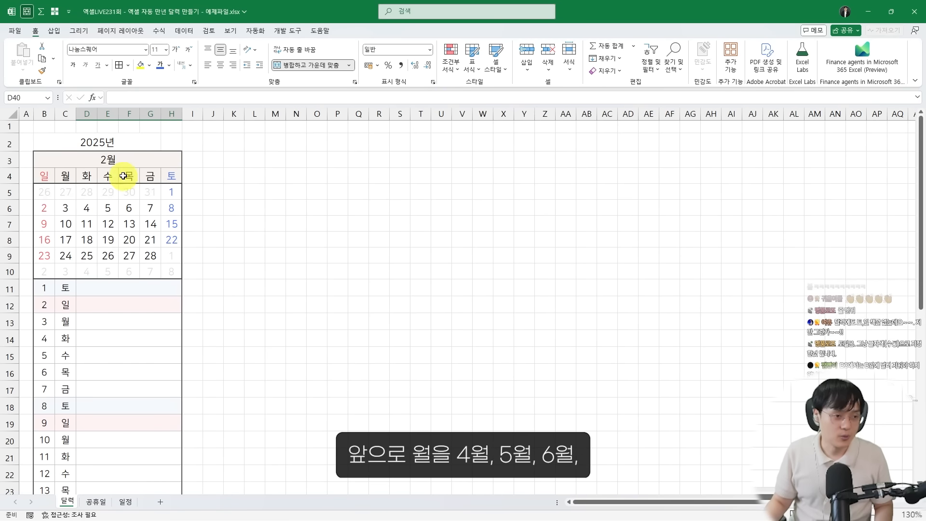
pyautogui.click(155, 160)
pyautogui.write('5')
pyautogui.press('Return')
pyautogui.press('Up')
pyautogui.write('6')
pyautogui.press('Return')
pyautogui.press('Up')
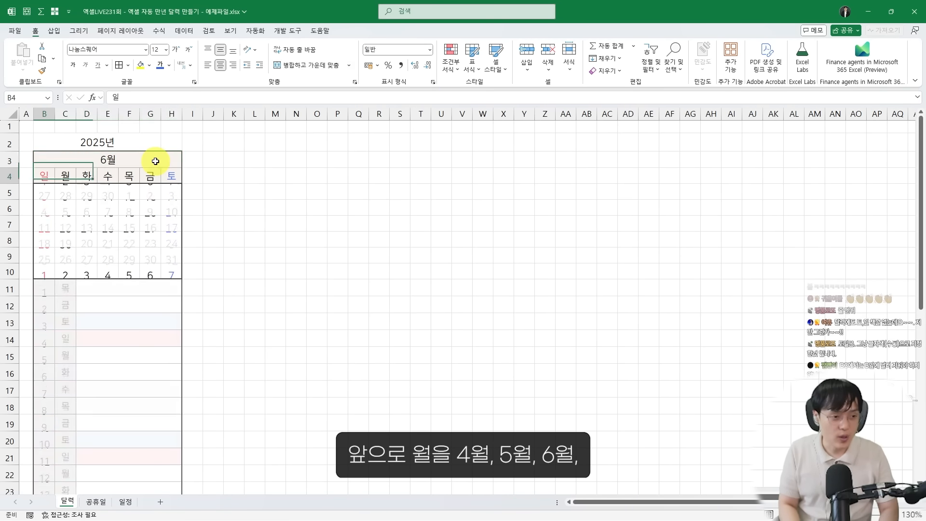
pyautogui.write('7')
pyautogui.press('Return')
pyautogui.press('Up')
pyautogui.write('8')
pyautogui.press('Return')
pyautogui.press('Up')
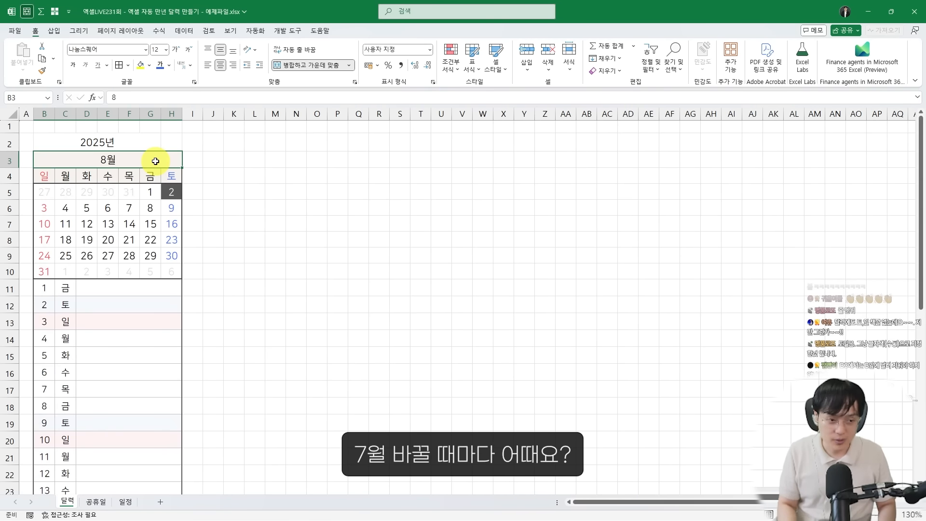
# Examine the August calendar's today highlight and weekend columns, and the holiday highlighting in the finished 일정표.xlsm workbook
pyautogui.keyDown('ctrl'); pyautogui.scroll(3, 155, 161); pyautogui.keyUp('ctrl')
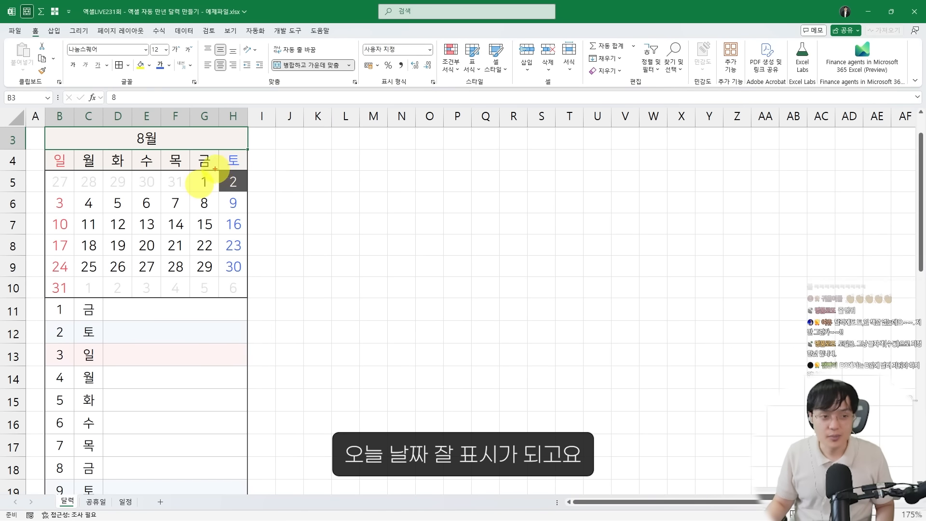
pyautogui.moveTo(215, 169); pyautogui.dragTo(252, 196)
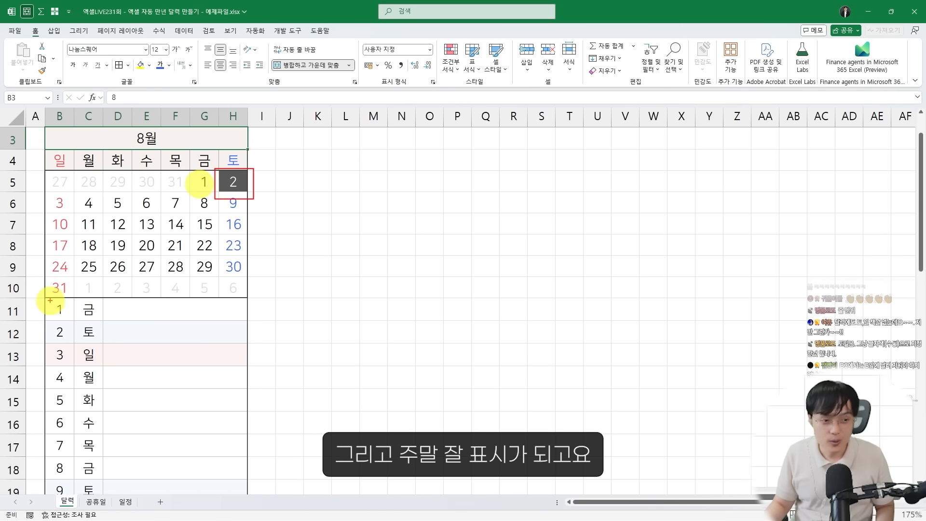
pyautogui.moveTo(46, 161); pyautogui.dragTo(82, 303)
pyautogui.moveTo(210, 169); pyautogui.dragTo(250, 296)
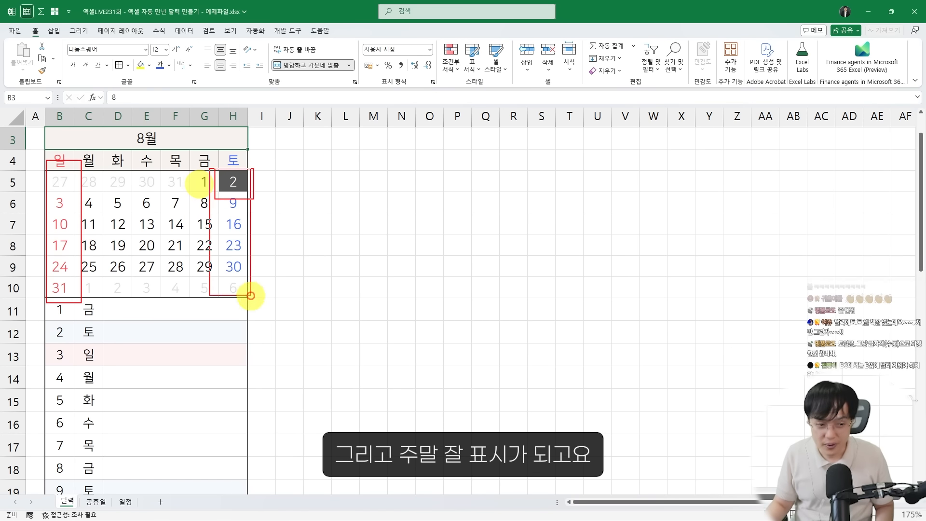
pyautogui.moveTo(202, 405); pyautogui.dragTo(218, 452)
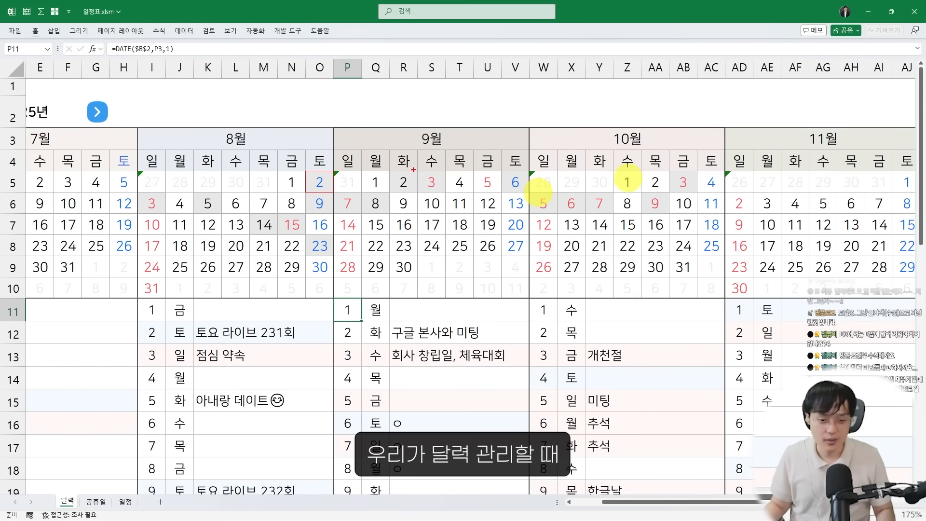
pyautogui.moveTo(553, 179); pyautogui.dragTo(717, 300)
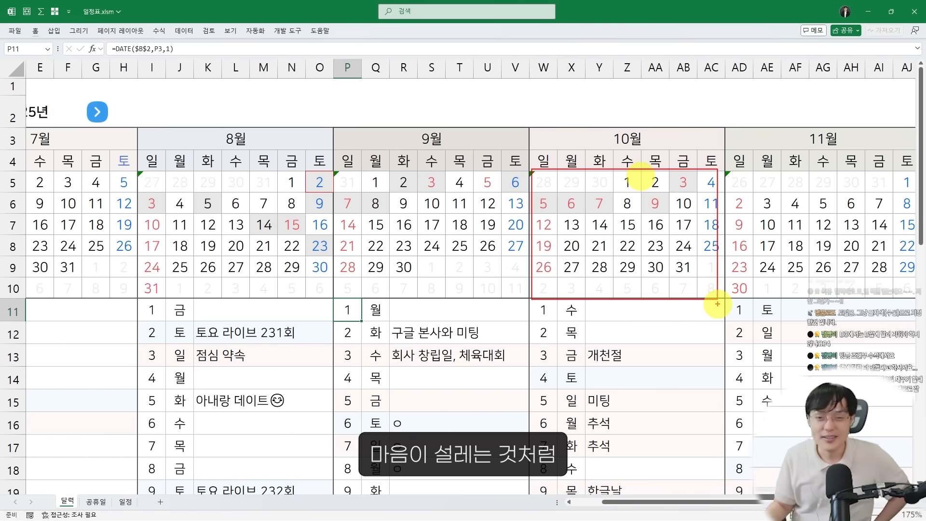
pyautogui.moveTo(651, 212)
pyautogui.mouseDown()
pyautogui.moveTo(562, 149)
pyautogui.moveTo(628, 233)
pyautogui.mouseUp()
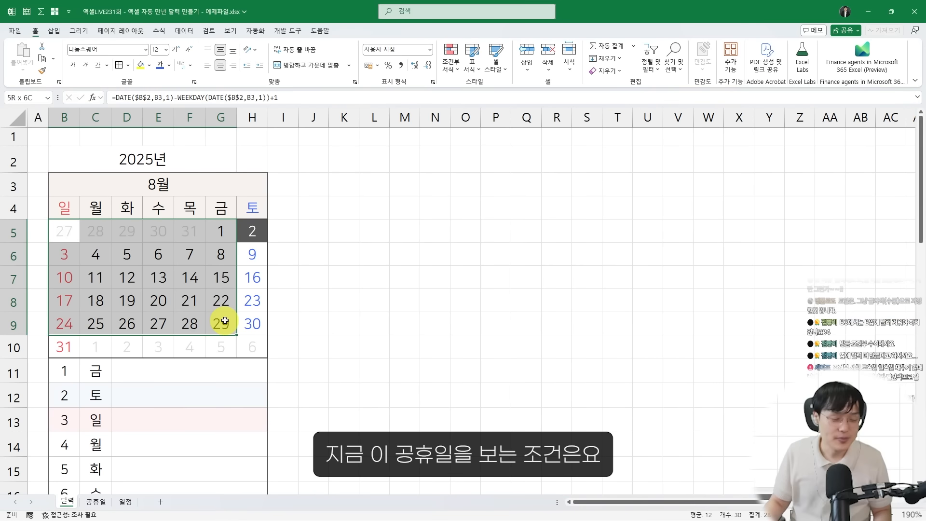
# Examine the dates in column A and the holiday names in column B of the 공휴일 sheet
pyautogui.moveTo(224, 320); pyautogui.dragTo(214, 320)
pyautogui.scroll(-1, 193, 317)
pyautogui.scroll(1, 173, 306)
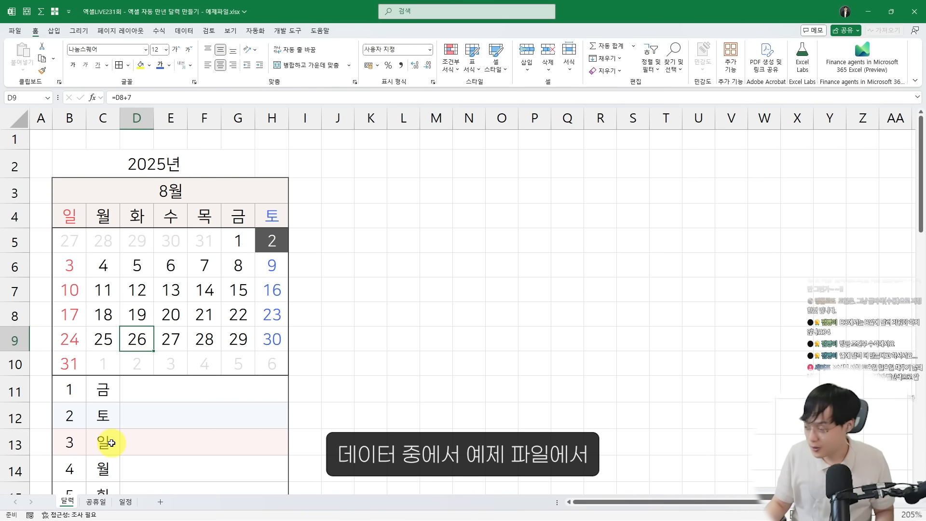
pyautogui.click(95, 503)
pyautogui.moveTo(126, 118); pyautogui.dragTo(152, 118)
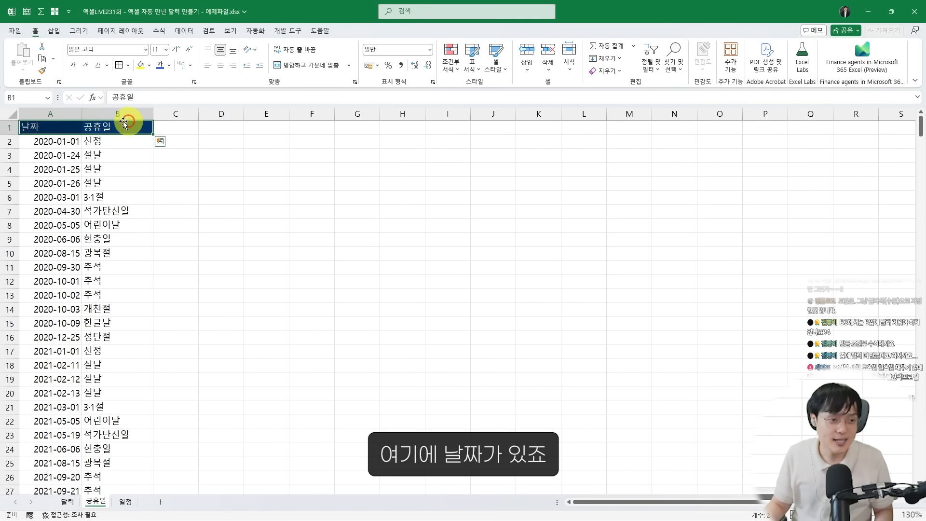
pyautogui.hotkey('ctrl', '2')
pyautogui.moveTo(18, 105)
pyautogui.mouseDown()
pyautogui.moveTo(70, 266)
pyautogui.moveTo(79, 423)
pyautogui.mouseUp()
pyautogui.moveTo(100, 184)
pyautogui.mouseDown()
pyautogui.moveTo(124, 258)
pyautogui.moveTo(131, 248)
pyautogui.mouseUp()
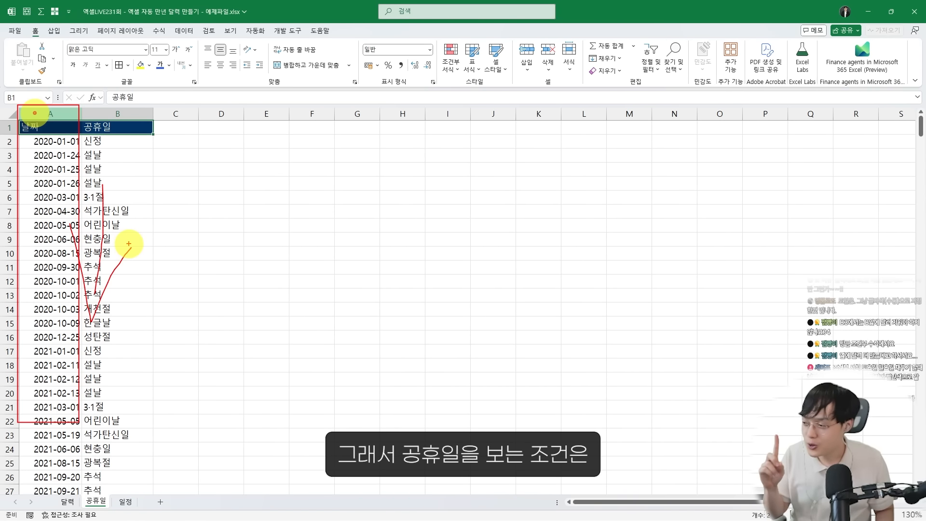
pyautogui.click(67, 502)
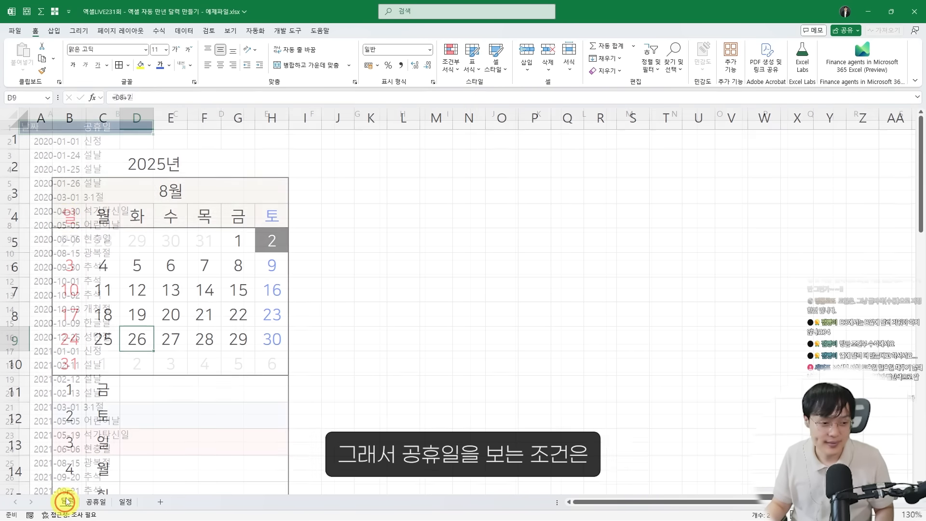
pyautogui.click(91, 501)
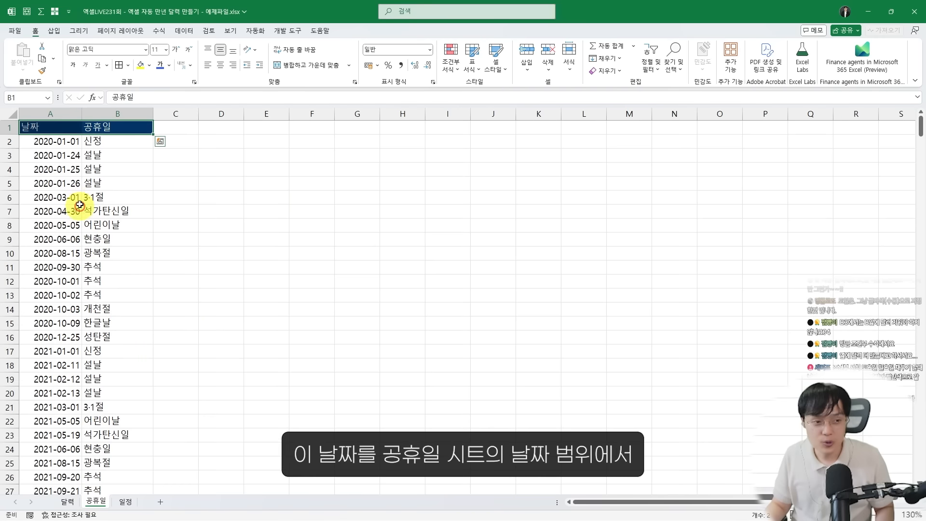
pyautogui.moveTo(18, 104); pyautogui.dragTo(86, 405)
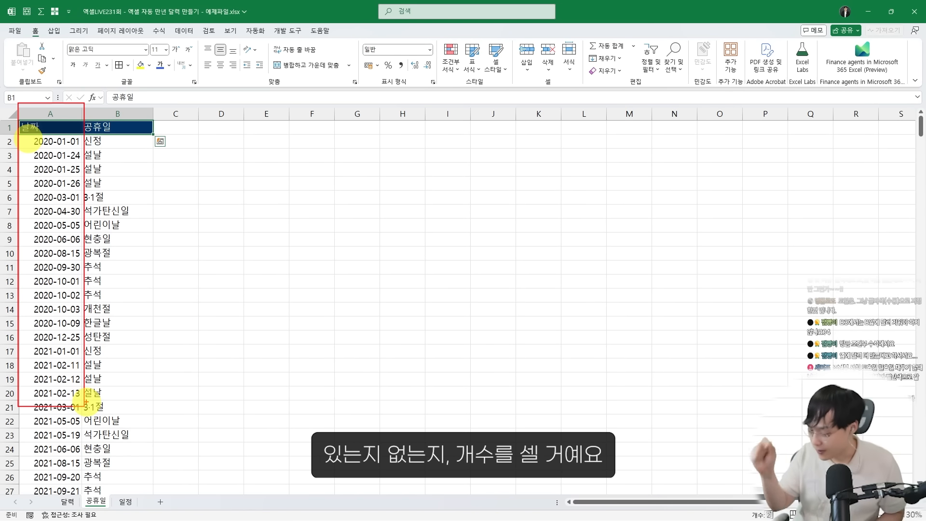
pyautogui.moveTo(351, 312)
pyautogui.mouseDown()
pyautogui.moveTo(378, 331)
pyautogui.moveTo(399, 283)
pyautogui.moveTo(421, 299)
pyautogui.moveTo(426, 292)
pyautogui.mouseUp()
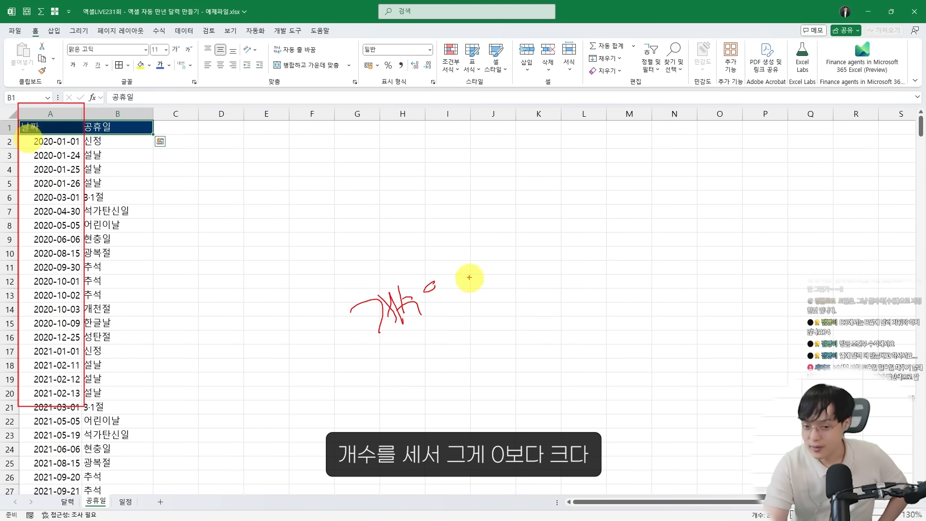
pyautogui.moveTo(475, 263)
pyautogui.mouseDown()
pyautogui.moveTo(475, 252)
pyautogui.moveTo(448, 314)
pyautogui.mouseUp()
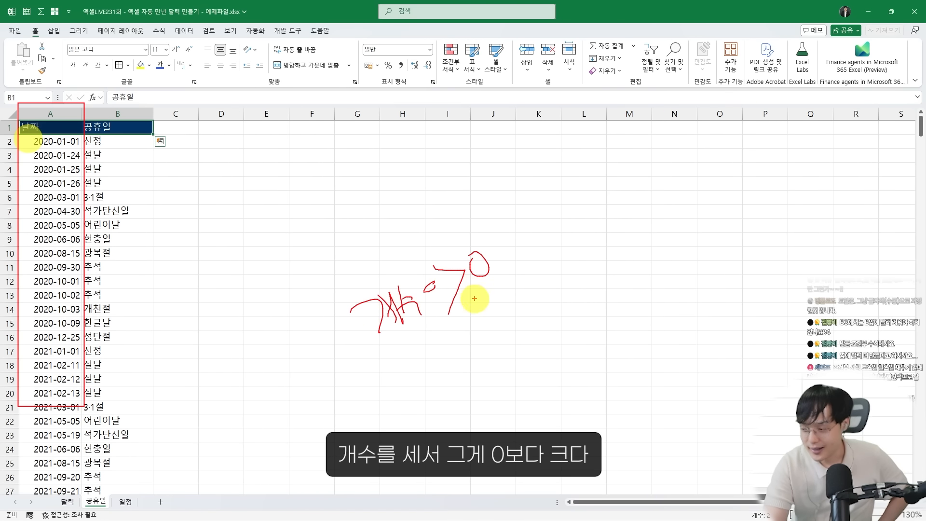
pyautogui.moveTo(369, 360); pyautogui.dragTo(411, 358)
pyautogui.moveTo(34, 198); pyautogui.dragTo(54, 340)
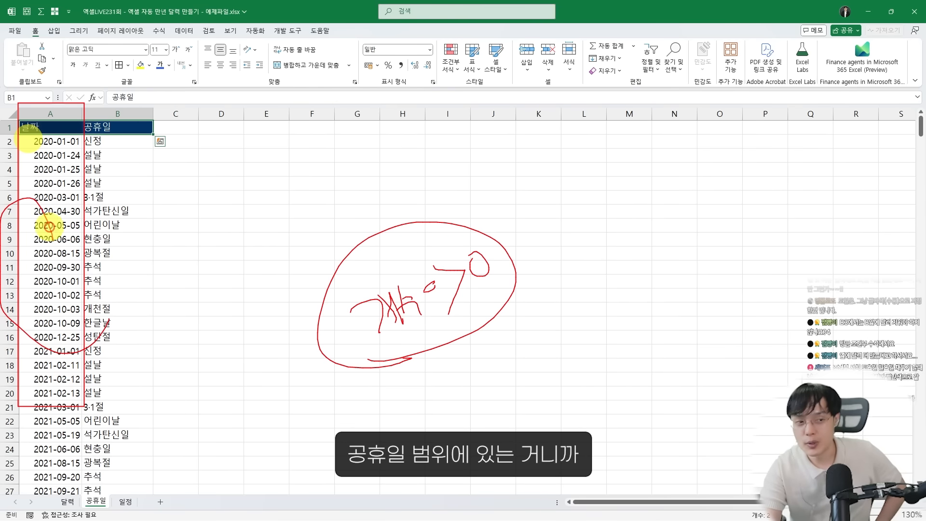
pyautogui.moveTo(53, 212); pyautogui.dragTo(53, 355)
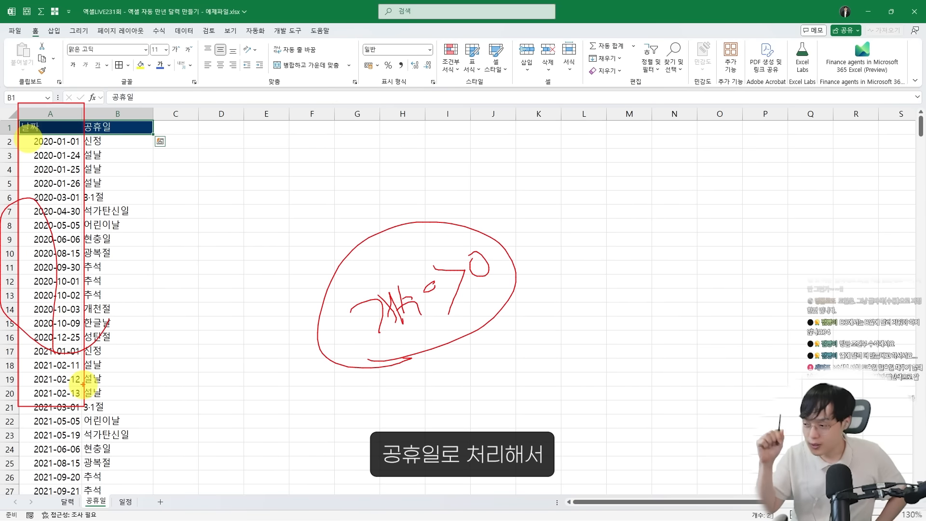
pyautogui.press('Escape')
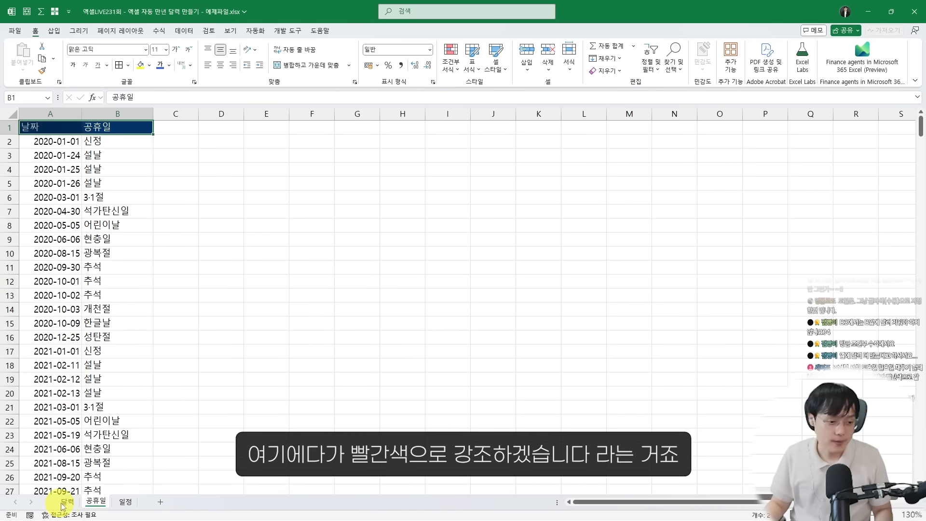
# Start a new formula-based conditional formatting rule for the monthly calendar dates B5:H10 on the 달력 sheet
pyautogui.click(67, 501)
pyautogui.moveTo(89, 254); pyautogui.dragTo(117, 276)
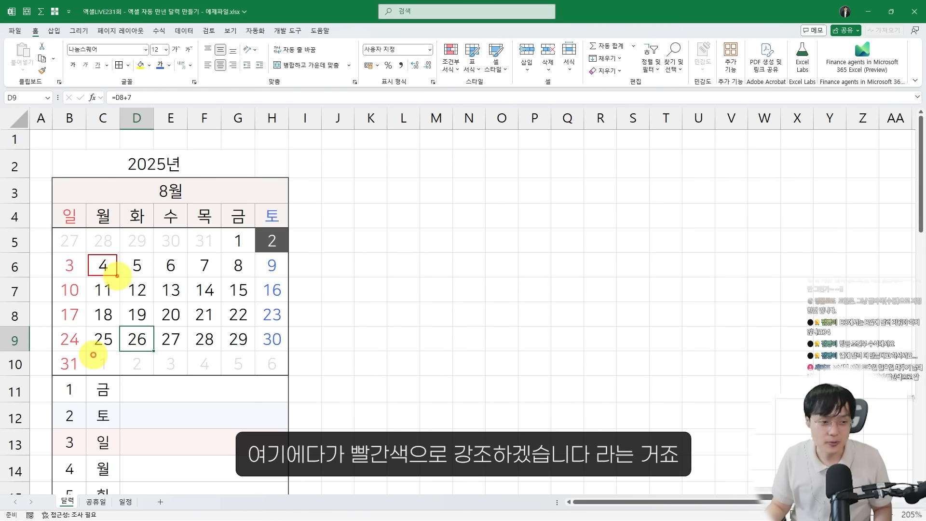
pyautogui.press('Escape')
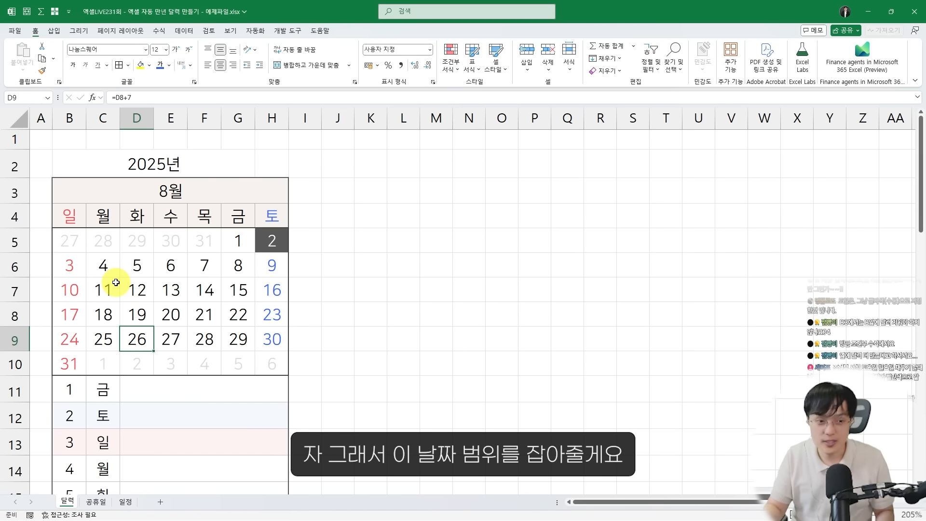
pyautogui.moveTo(75, 241); pyautogui.dragTo(271, 364)
pyautogui.moveTo(53, 228); pyautogui.dragTo(288, 377)
pyautogui.press('Escape')
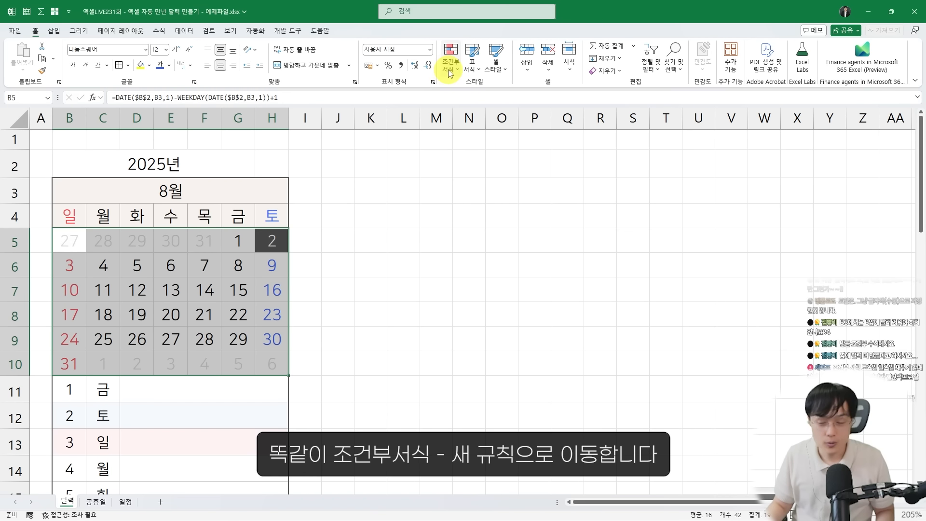
pyautogui.click(449, 73)
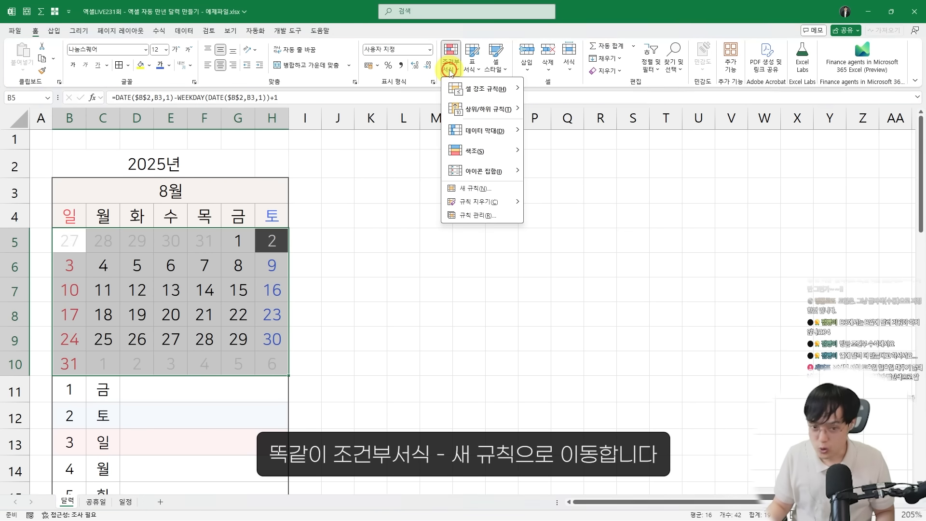
pyautogui.click(473, 191)
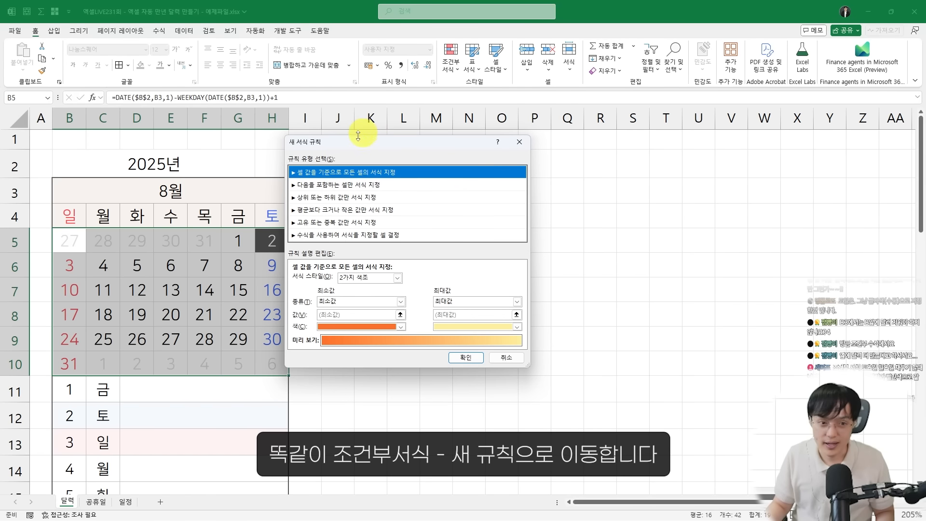
pyautogui.moveTo(346, 149); pyautogui.dragTo(367, 152)
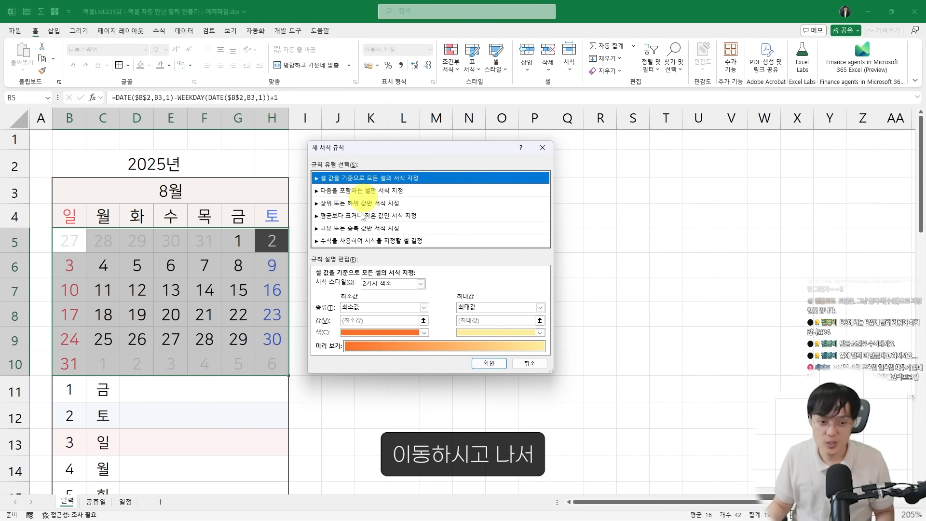
pyautogui.click(358, 244)
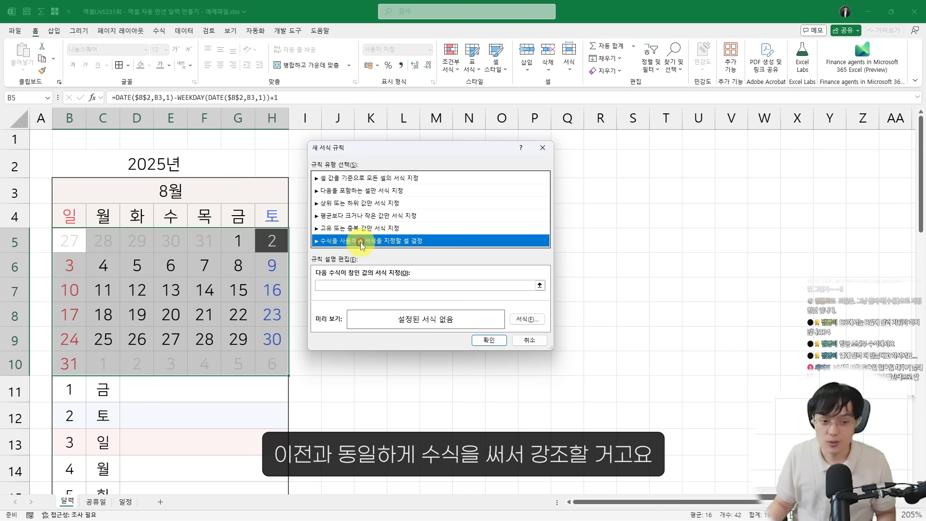
# Begin the rule formula with =COUNTIF(공휴일!$A:$A, using column A of the 공휴일 sheet as the range
pyautogui.click(356, 287)
pyautogui.write('=')
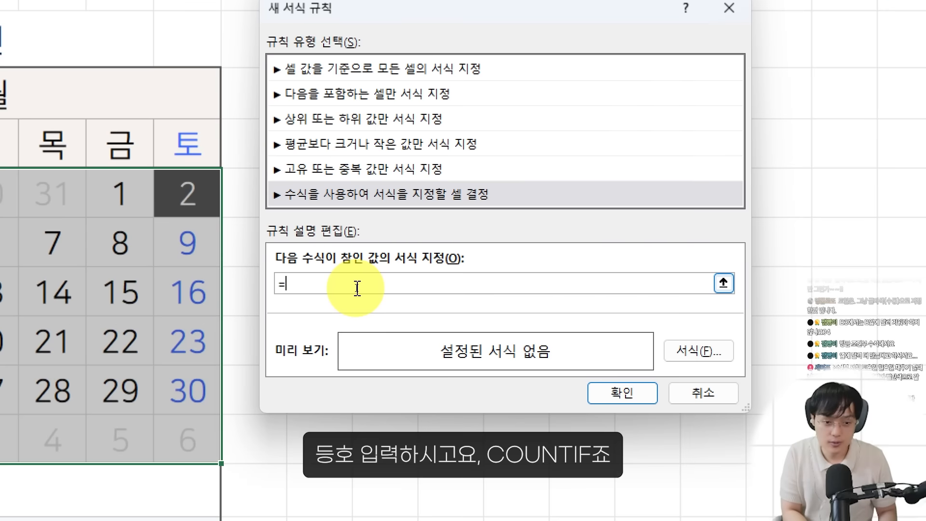
pyautogui.write('C')
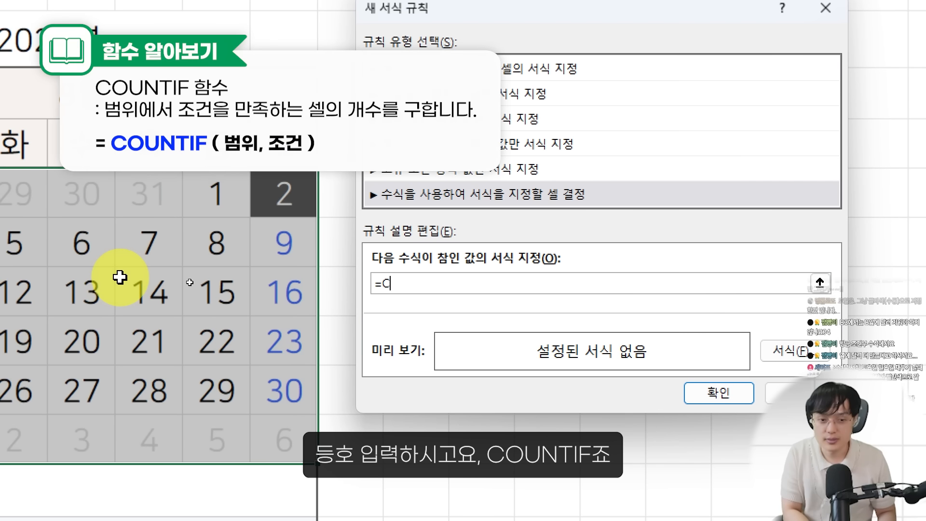
pyautogui.write('OUNTI')
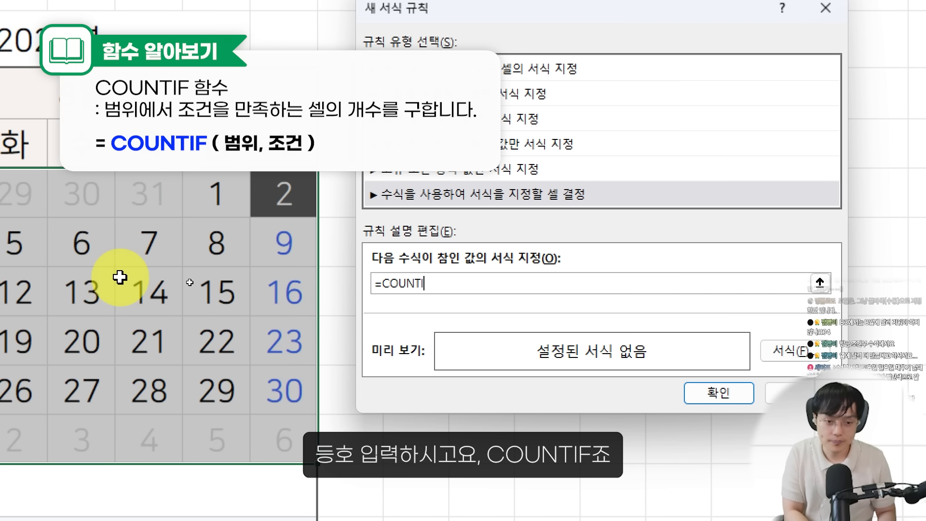
pyautogui.write('F(')
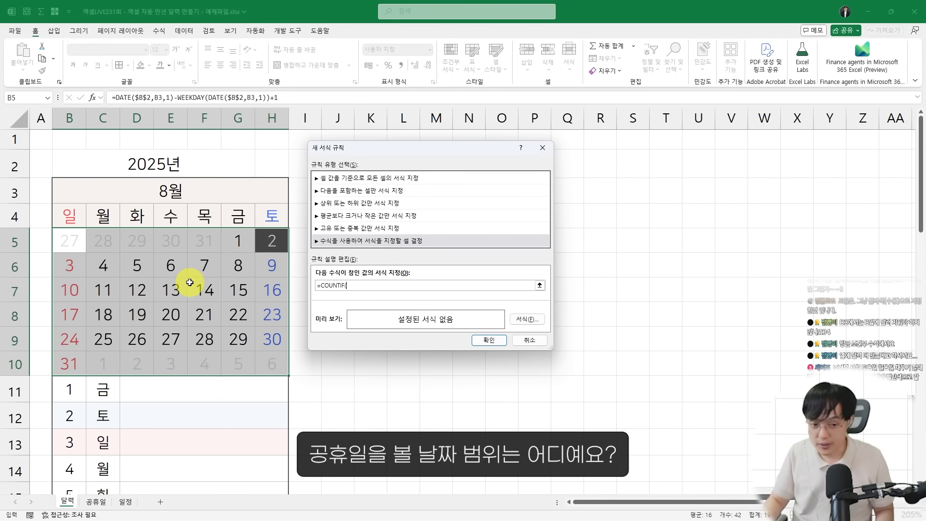
pyautogui.click(95, 505)
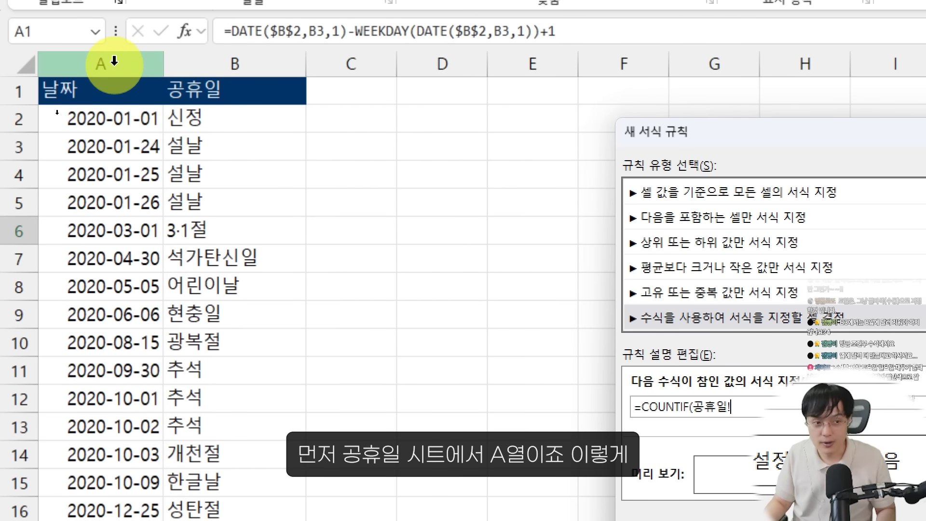
pyautogui.click(115, 61)
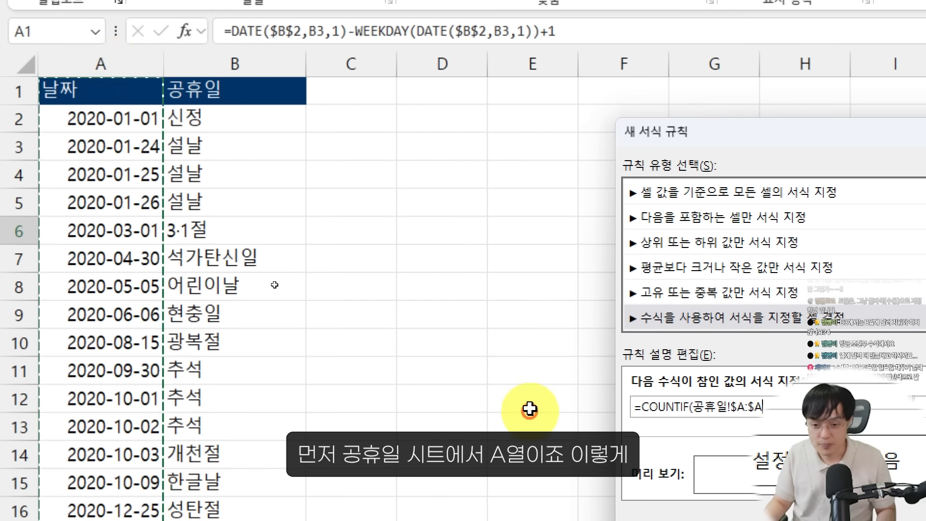
pyautogui.moveTo(713, 138); pyautogui.dragTo(472, 152)
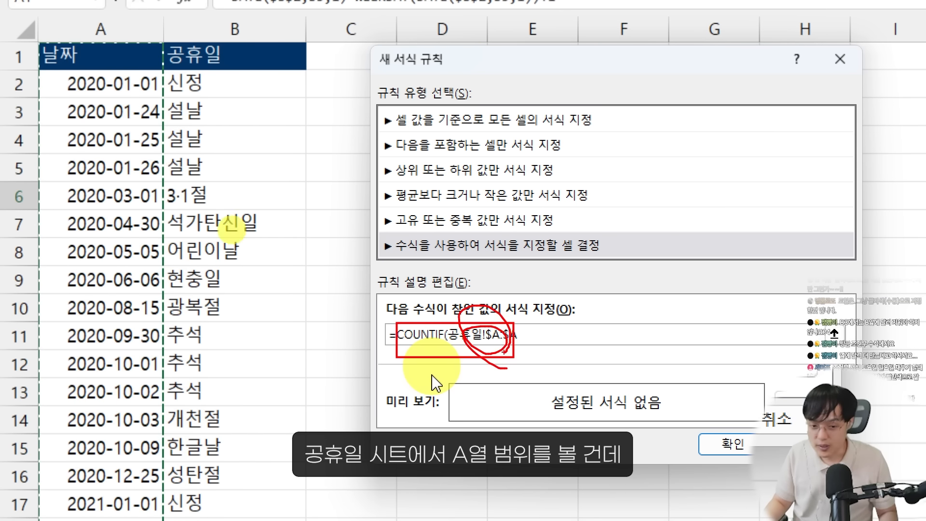
pyautogui.press('Escape')
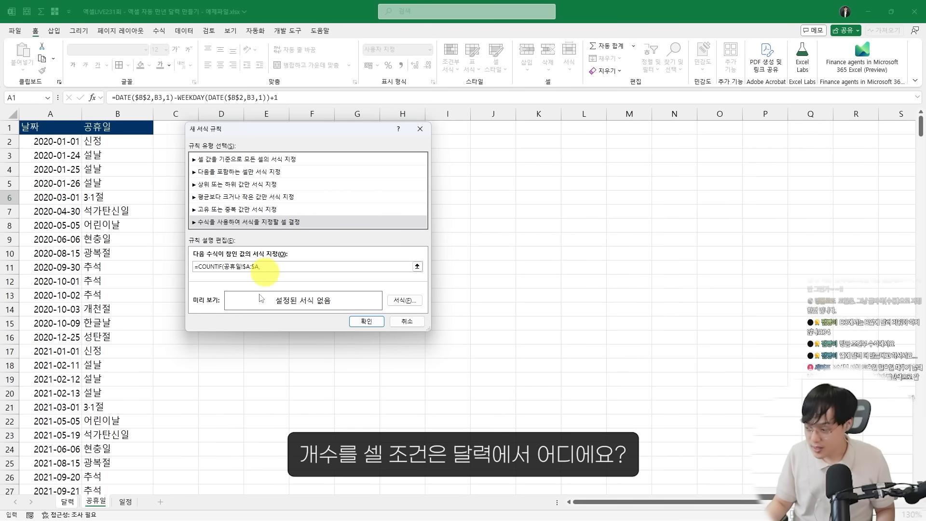
pyautogui.click(67, 502)
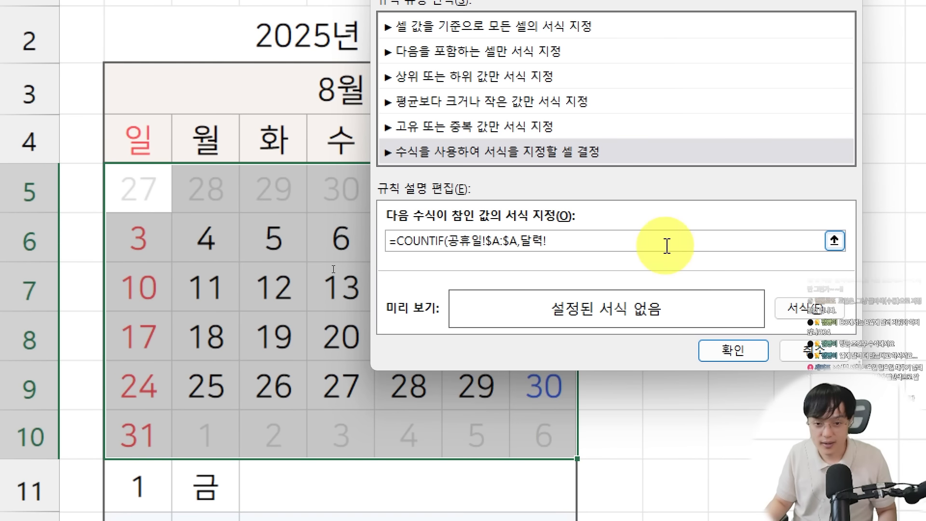
pyautogui.write('B5')
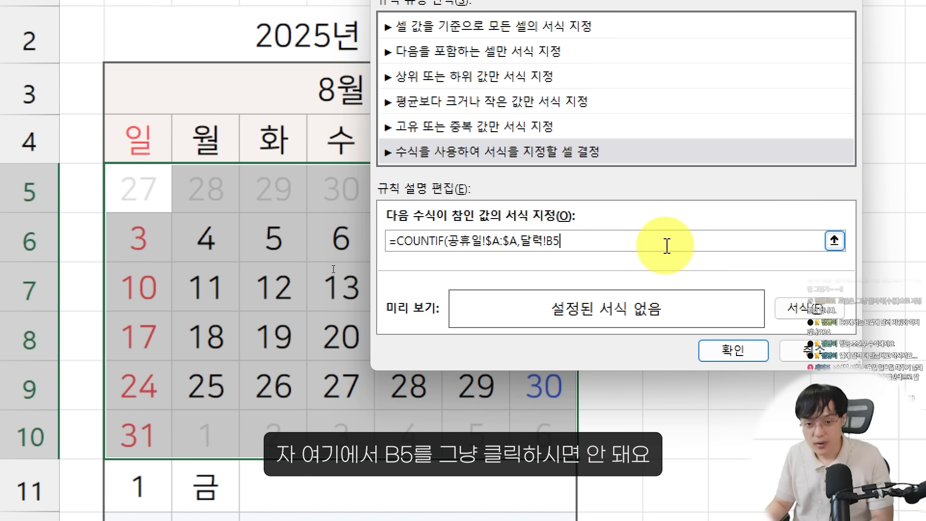
pyautogui.press('BackSpace')
pyautogui.press('BackSpace')
pyautogui.press('BackSpace')
pyautogui.press('BackSpace')
pyautogui.press('BackSpace')
pyautogui.click(135, 189)
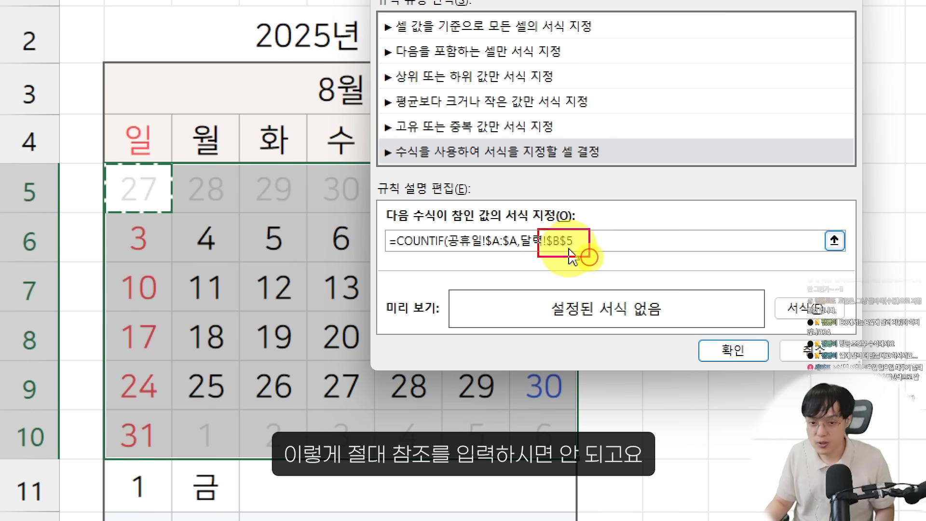
pyautogui.moveTo(590, 257); pyautogui.dragTo(591, 257)
pyautogui.moveTo(582, 226); pyautogui.dragTo(552, 252)
pyautogui.moveTo(555, 222); pyautogui.dragTo(588, 263)
pyautogui.moveTo(178, 200)
pyautogui.mouseDown()
pyautogui.moveTo(127, 201)
pyautogui.moveTo(176, 227)
pyautogui.mouseUp()
pyautogui.moveTo(156, 210)
pyautogui.mouseDown()
pyautogui.moveTo(159, 179)
pyautogui.moveTo(193, 203)
pyautogui.moveTo(310, 182)
pyautogui.moveTo(316, 189)
pyautogui.mouseUp()
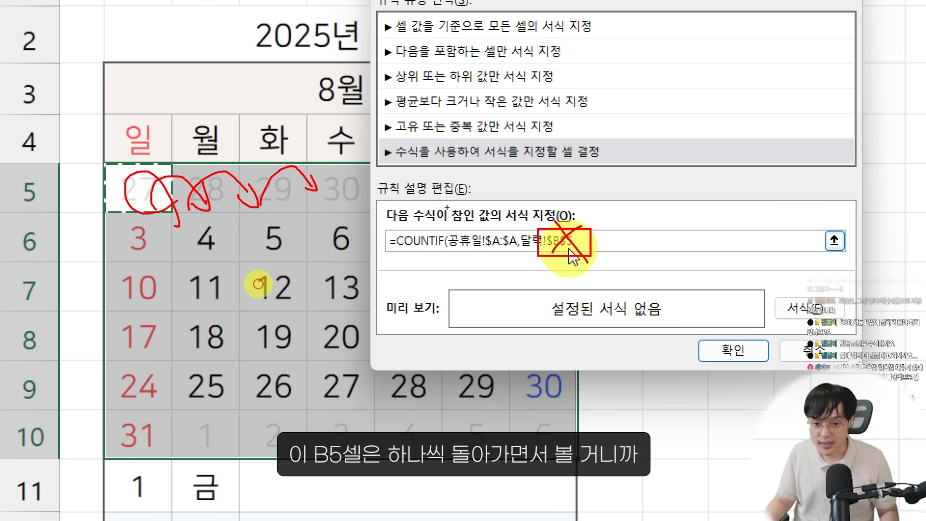
pyautogui.press('Escape')
pyautogui.moveTo(522, 240); pyautogui.dragTo(617, 241)
pyautogui.press('BackSpace')
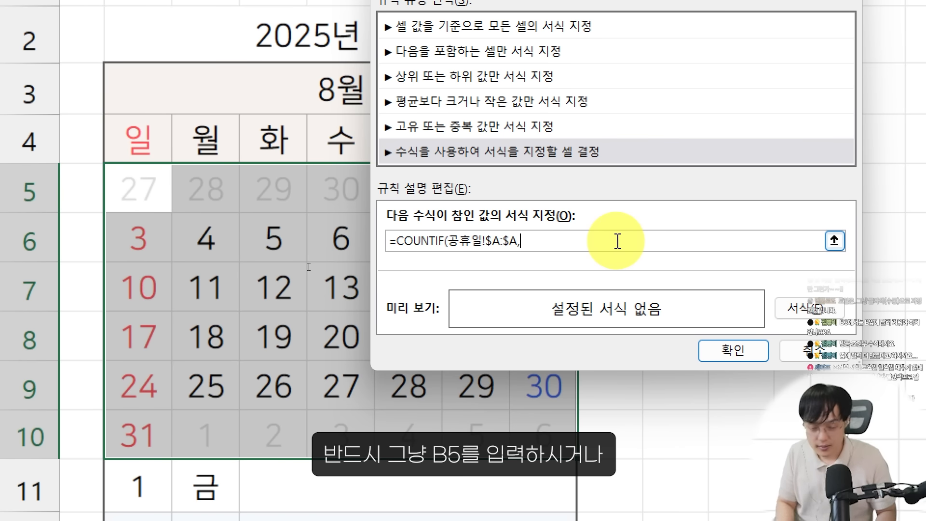
# Complete the rule formula as =COUNTIF(공휴일!$A:$A,달력!B5)>0 with a relative reference to B5
pyautogui.write('B5')
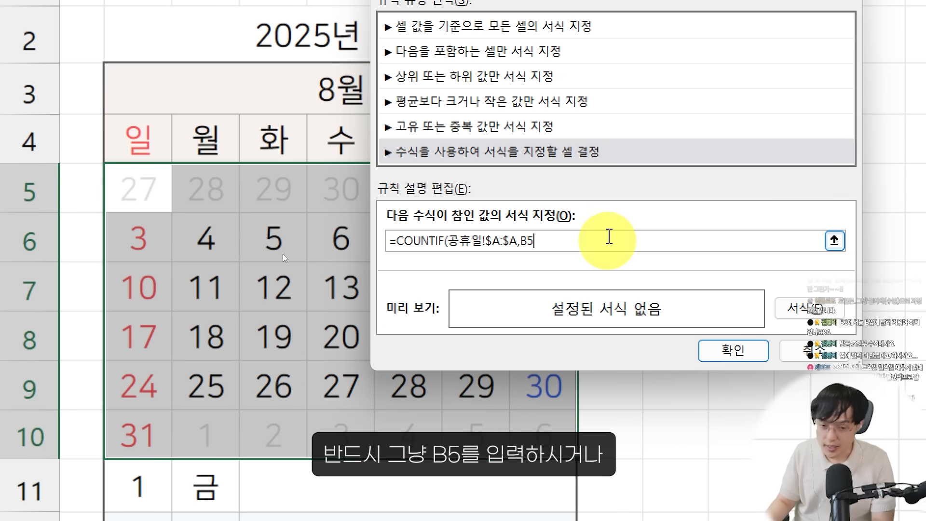
pyautogui.press('BackSpace')
pyautogui.press('BackSpace')
pyautogui.click(130, 188)
pyautogui.press('BackSpace')
pyautogui.press('BackSpace')
pyautogui.press('BackSpace')
pyautogui.press('BackSpace')
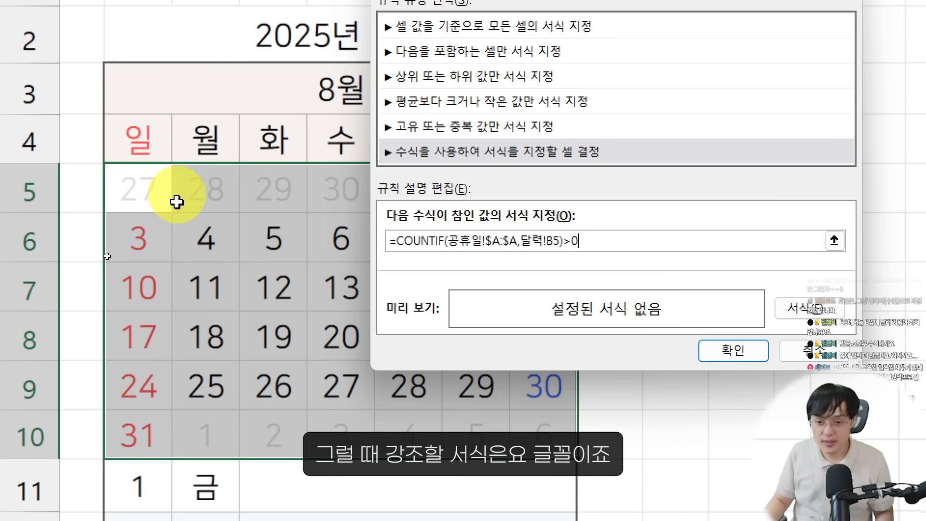
# Give the holiday rule the recently used light red font color and apply it to the monthly calendar
pyautogui.click(797, 307)
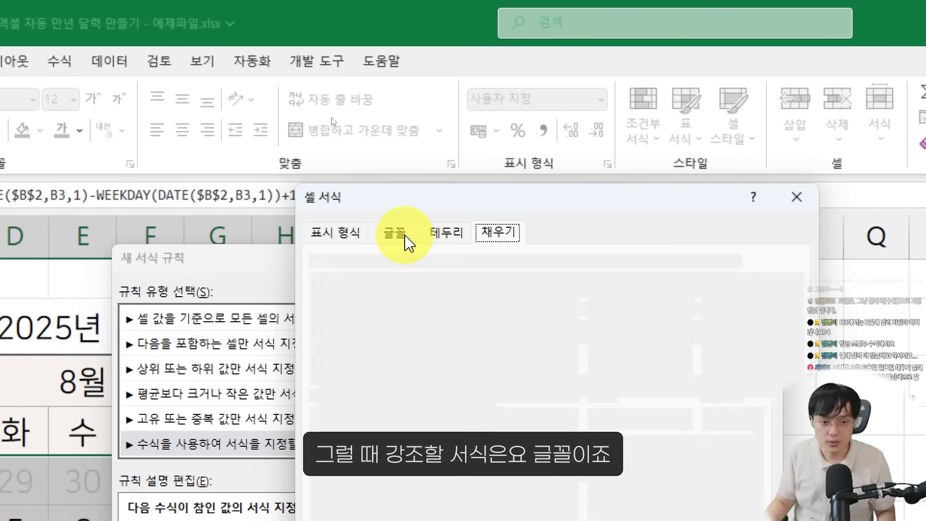
pyautogui.click(406, 236)
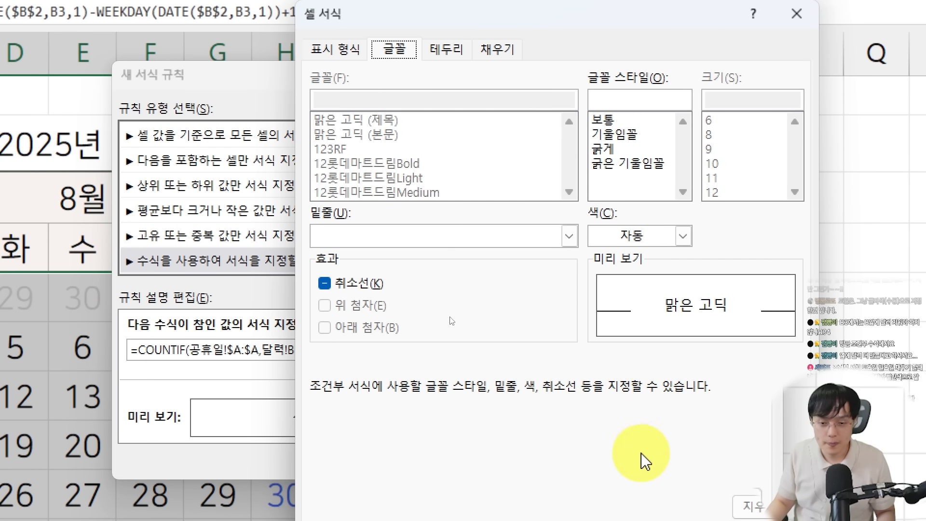
pyautogui.click(659, 237)
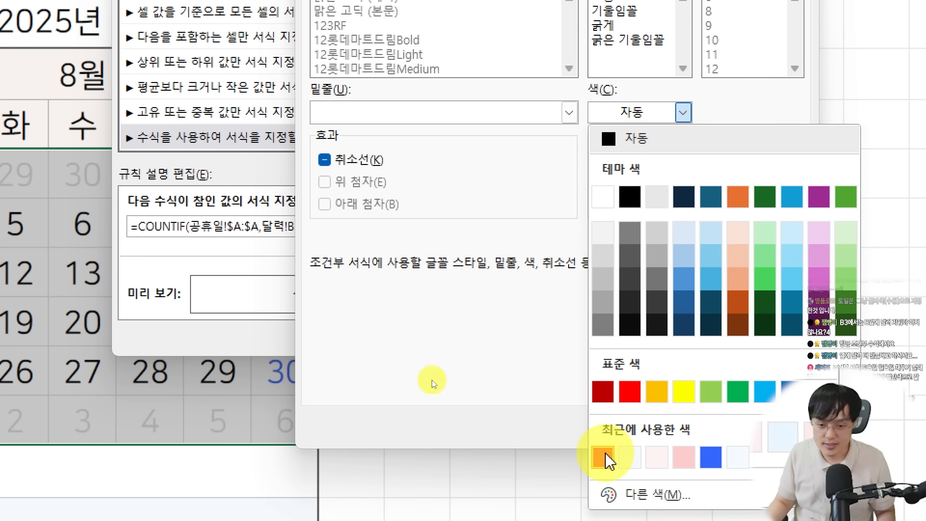
pyautogui.click(601, 440)
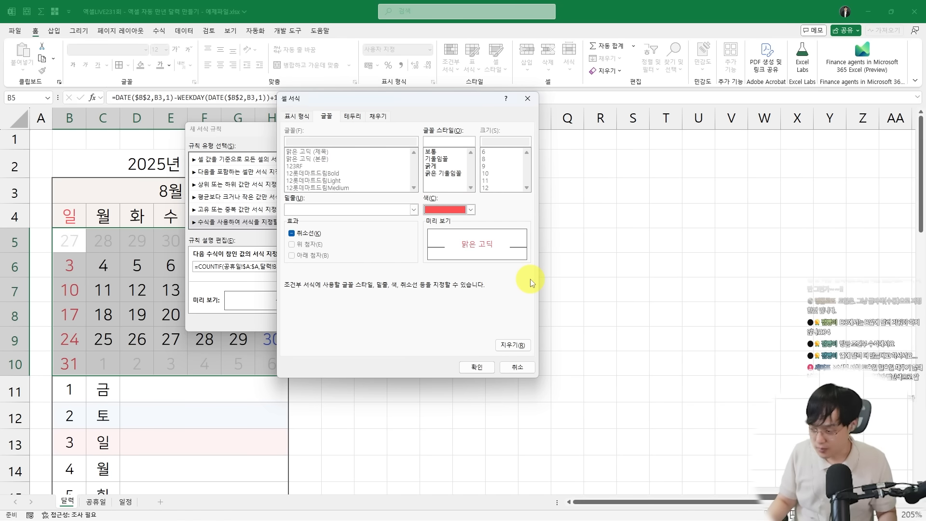
pyautogui.click(471, 369)
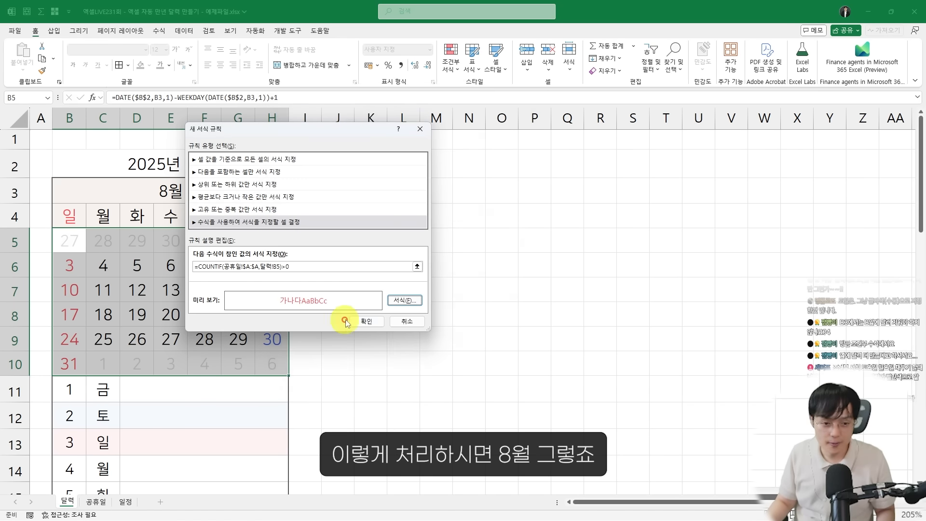
pyautogui.click(347, 321)
pyautogui.click(236, 320)
pyautogui.hotkey('ctrl', '2')
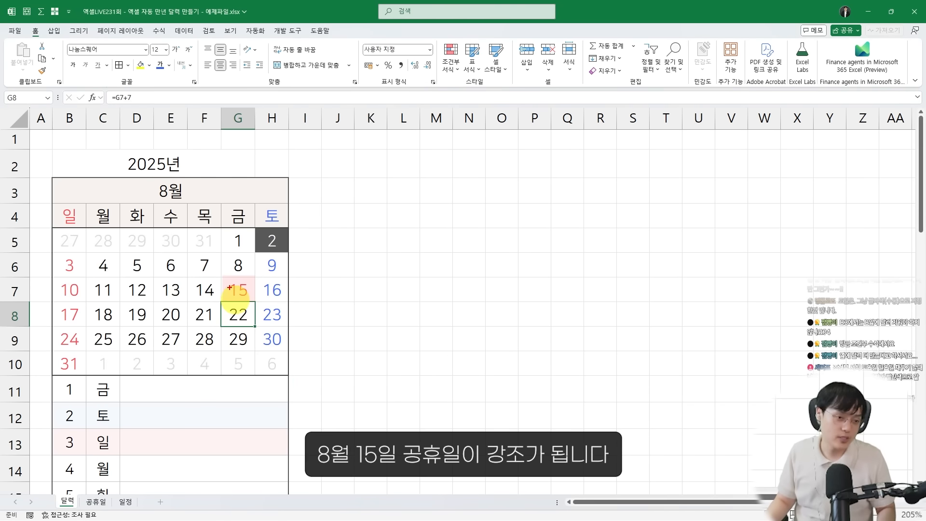
pyautogui.moveTo(222, 276); pyautogui.dragTo(256, 306)
pyautogui.moveTo(256, 308); pyautogui.dragTo(234, 309)
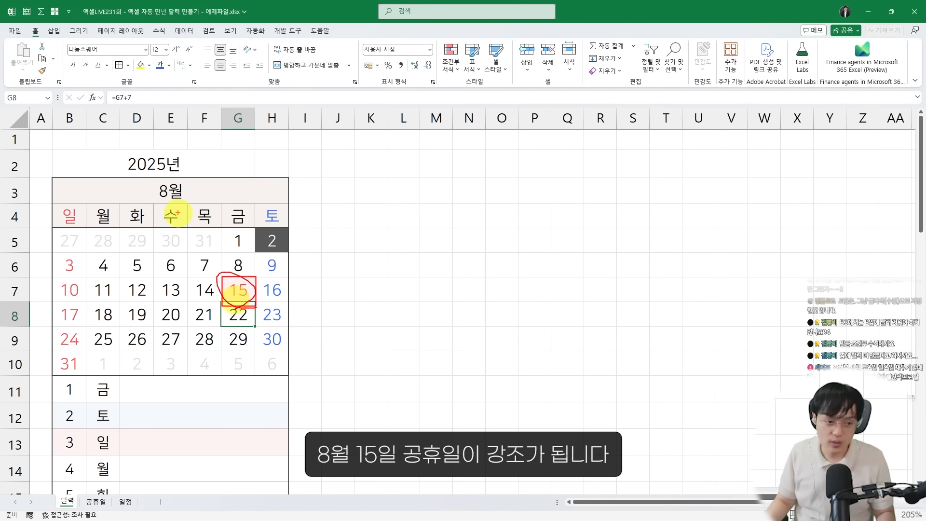
# Test the holiday highlighting by setting the month in B3 to 10, and return it to 8
pyautogui.click(183, 194)
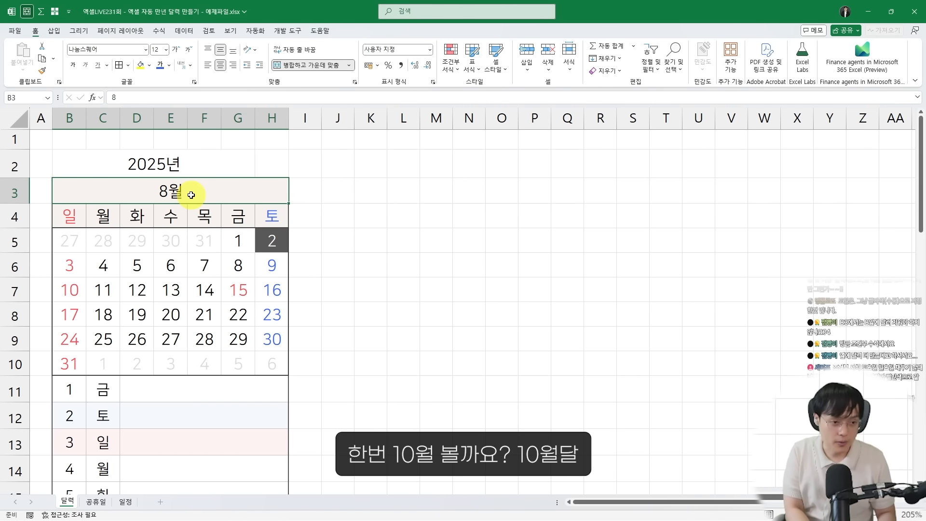
pyautogui.write('10')
pyautogui.press('Return')
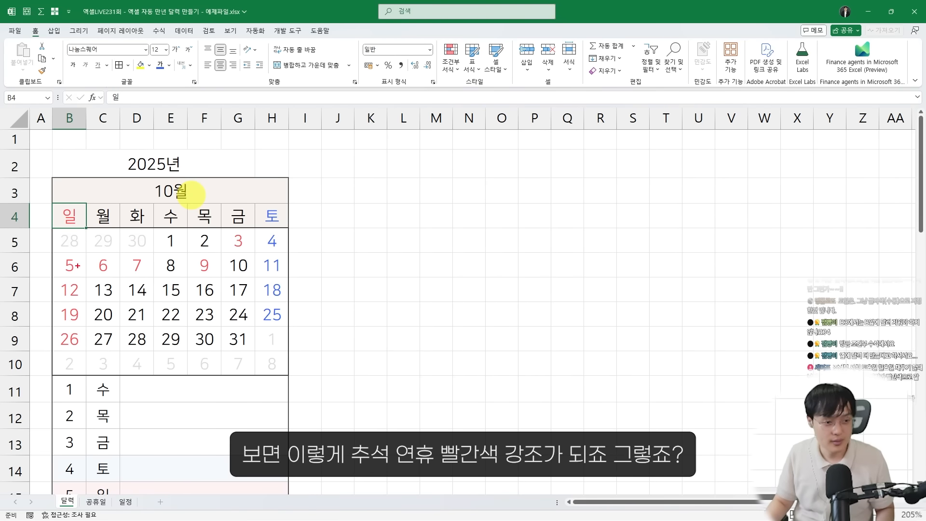
pyautogui.hotkey('ctrl', '2')
pyautogui.moveTo(59, 252)
pyautogui.mouseDown()
pyautogui.moveTo(96, 269)
pyautogui.moveTo(247, 285)
pyautogui.mouseUp()
pyautogui.moveTo(208, 255); pyautogui.dragTo(222, 273)
pyautogui.moveTo(111, 254); pyautogui.dragTo(150, 275)
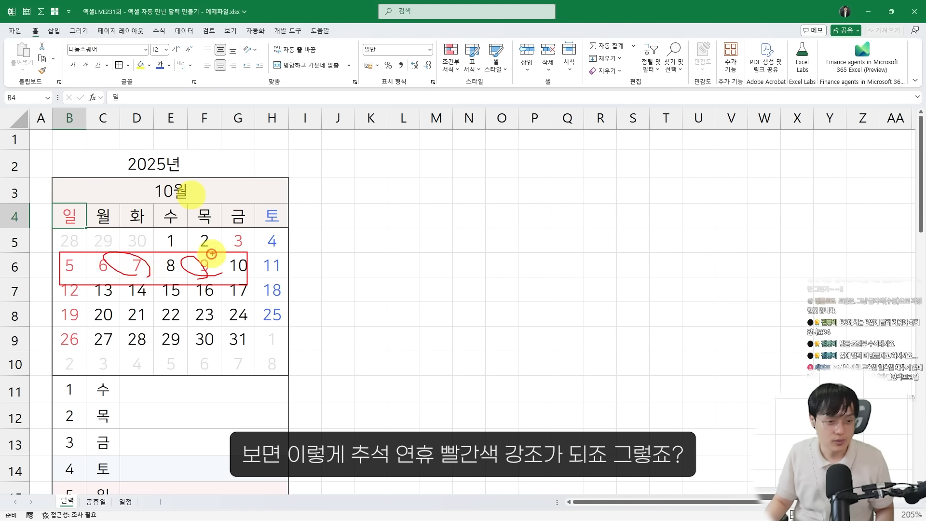
pyautogui.moveTo(212, 254); pyautogui.dragTo(246, 255)
pyautogui.press('Escape')
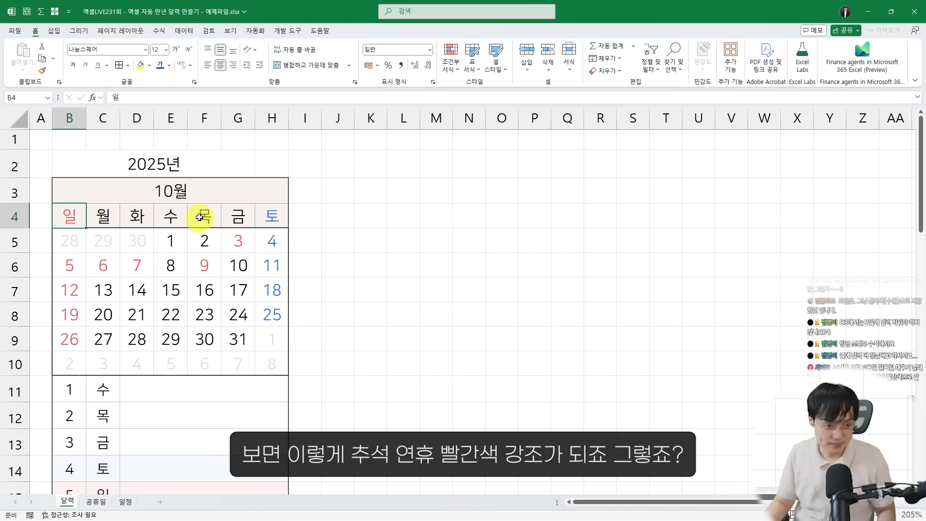
pyautogui.click(204, 191)
pyautogui.write('8')
pyautogui.press('Return')
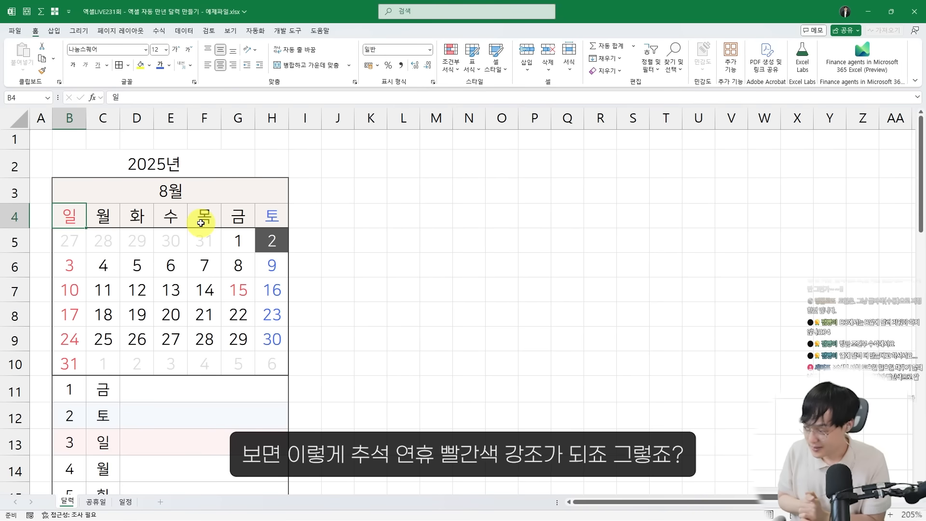
# Start a new formula-based conditional formatting rule for the daily schedule range B11:H41 below the monthly calendar
pyautogui.scroll(-2, 197, 234)
pyautogui.scroll(1, 164, 280)
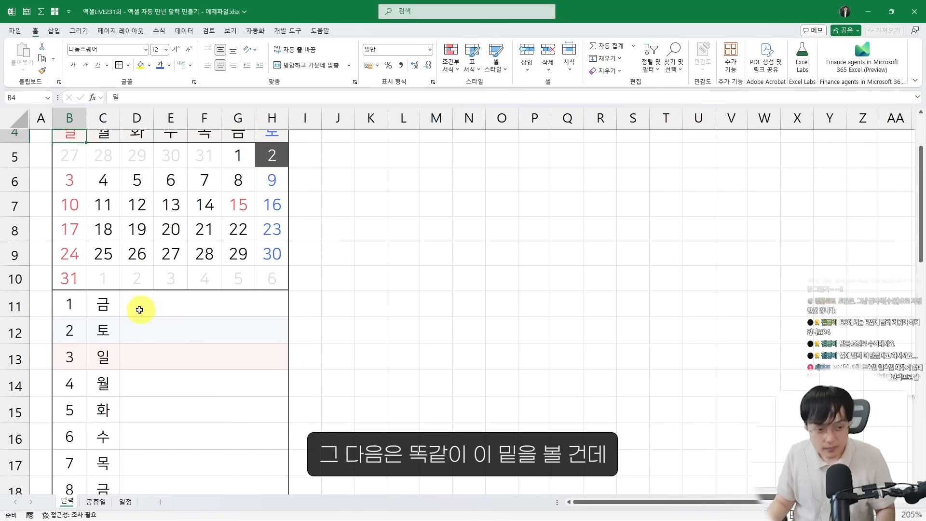
pyautogui.scroll(-1, 121, 296)
pyautogui.moveTo(56, 204); pyautogui.dragTo(321, 464)
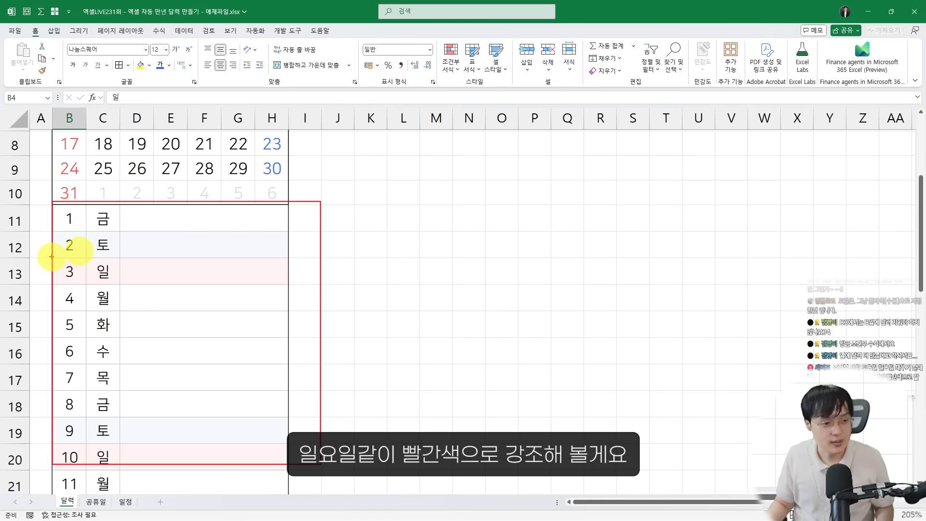
pyautogui.moveTo(51, 258); pyautogui.dragTo(293, 281)
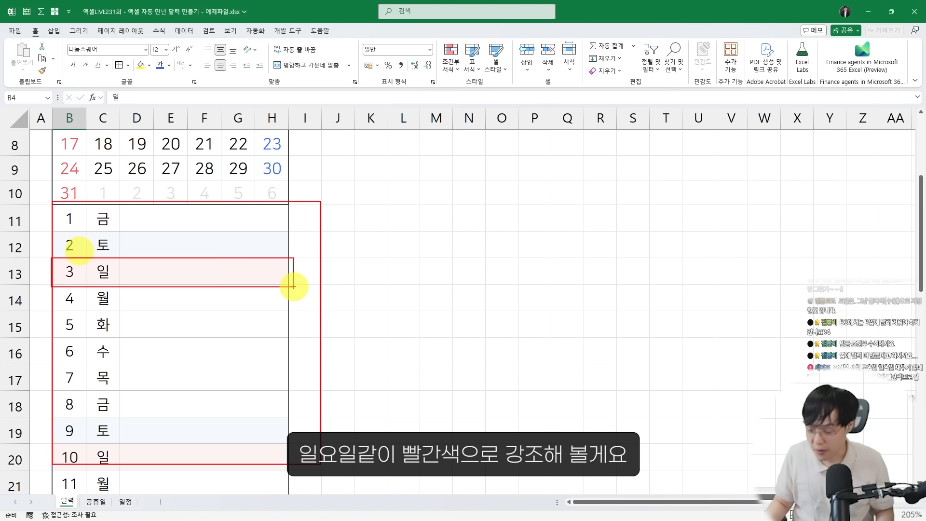
pyautogui.press('Escape')
pyautogui.moveTo(72, 218); pyautogui.dragTo(176, 465)
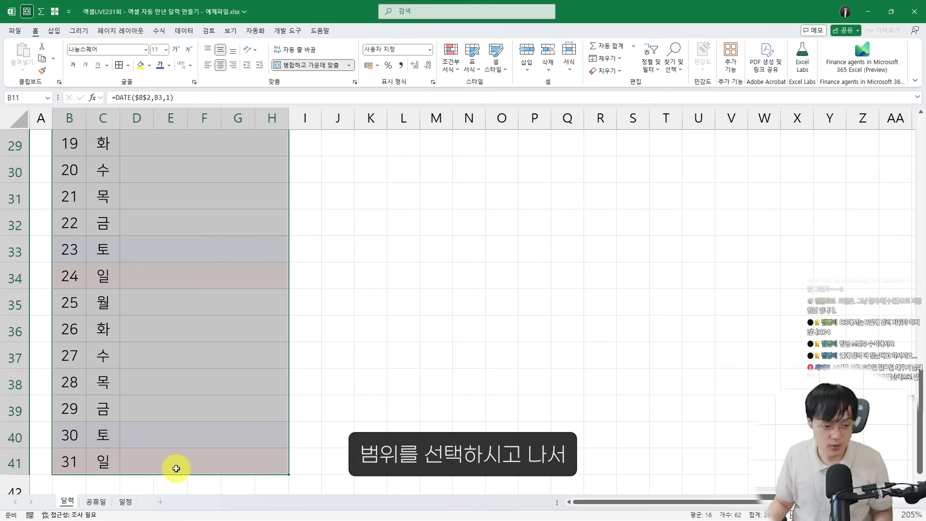
pyautogui.scroll(5, 175, 469)
pyautogui.scroll(-5, 175, 469)
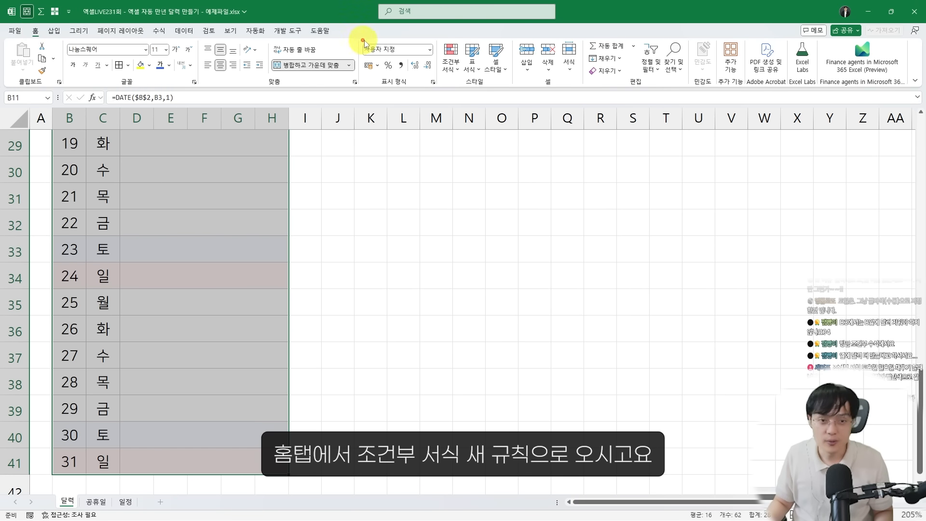
pyautogui.click(449, 62)
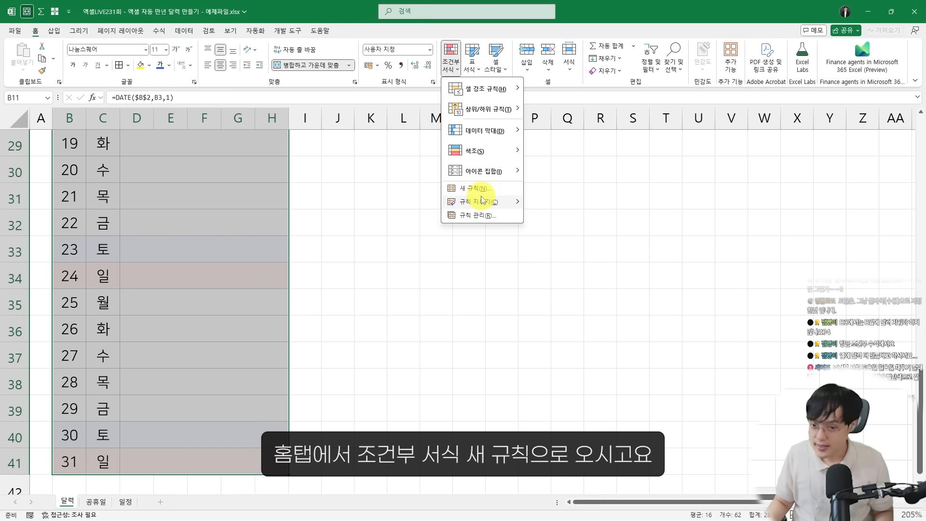
pyautogui.click(480, 189)
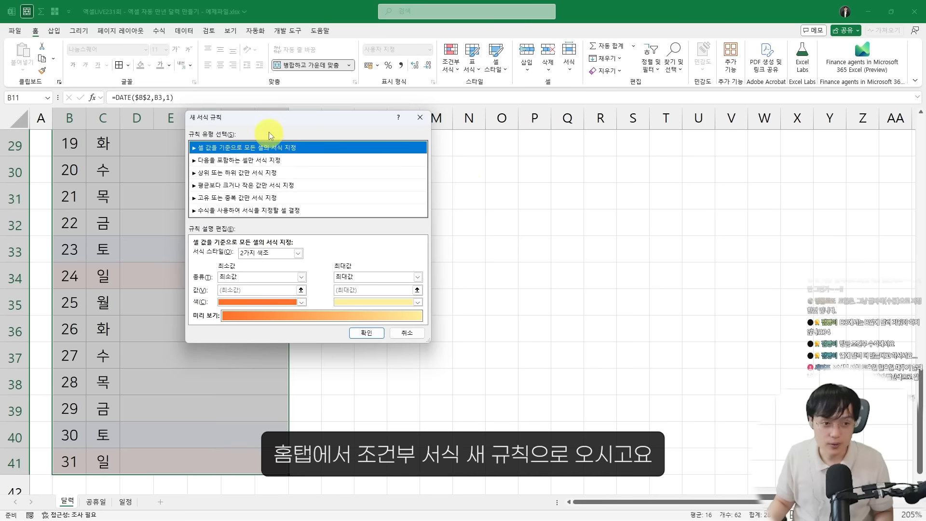
pyautogui.click(332, 197)
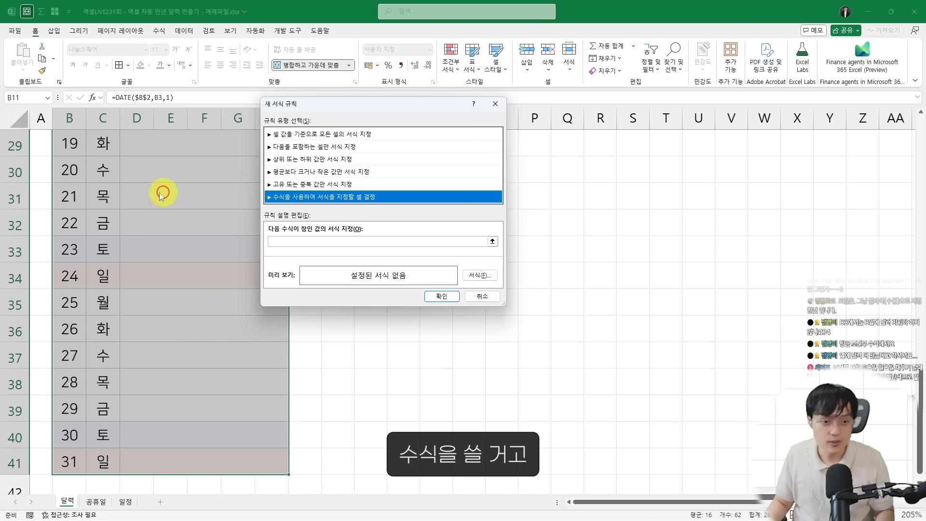
pyautogui.click(293, 239)
pyautogui.scroll(9, 165, 221)
pyautogui.moveTo(290, 102); pyautogui.dragTo(320, 197)
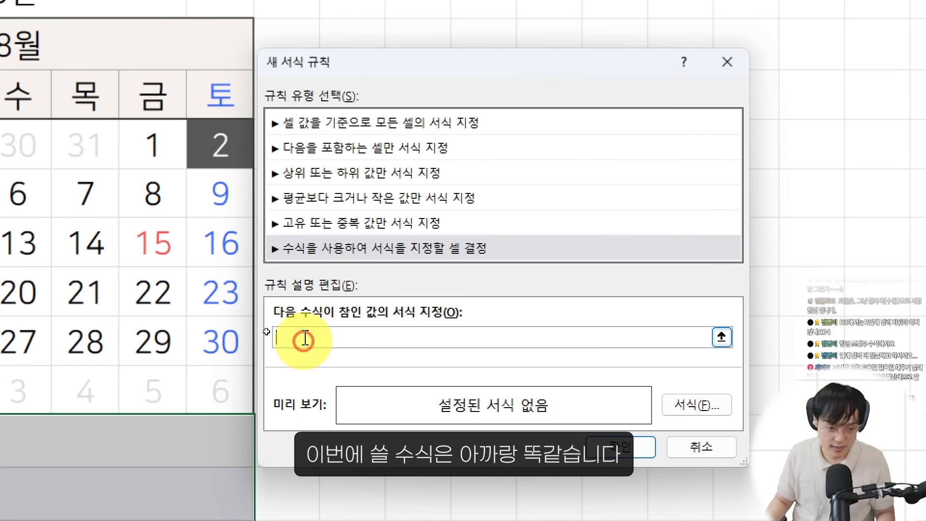
# Begin the rule formula with COUNTIF, using column A of the 공휴일 sheet, 공휴일!$A:$A, as the range
pyautogui.write('=COUNTIF')
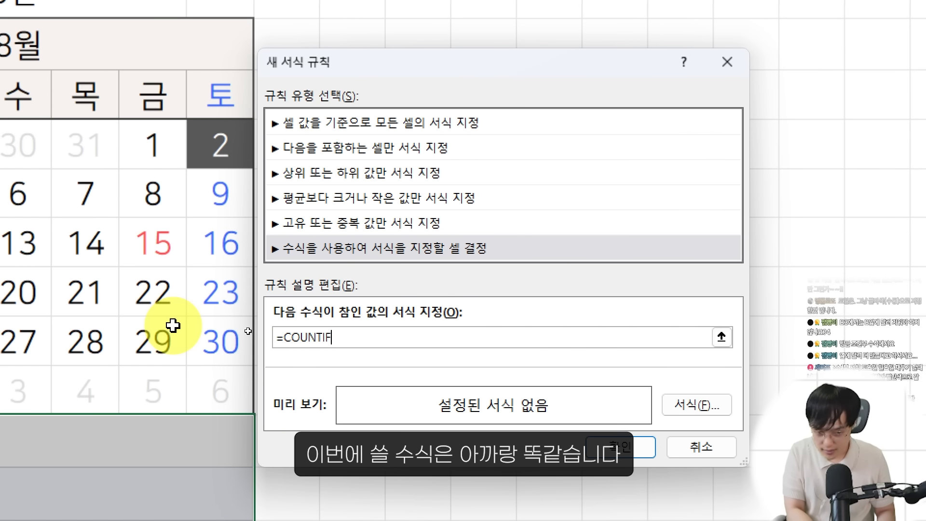
pyautogui.write('(')
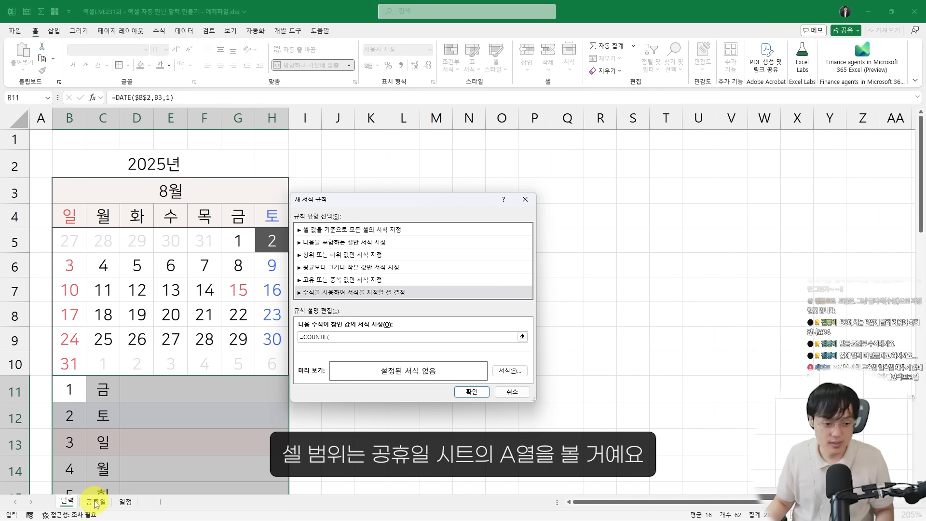
pyautogui.click(95, 504)
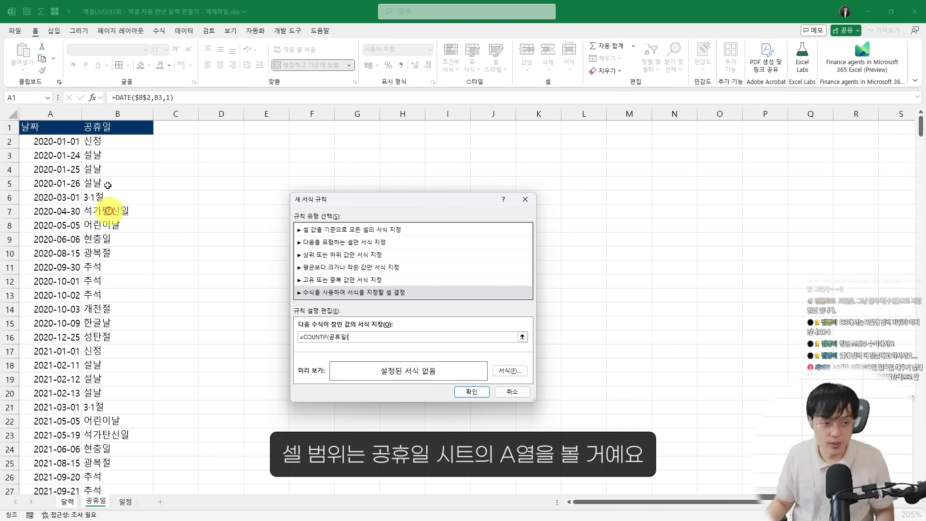
pyautogui.click(65, 111)
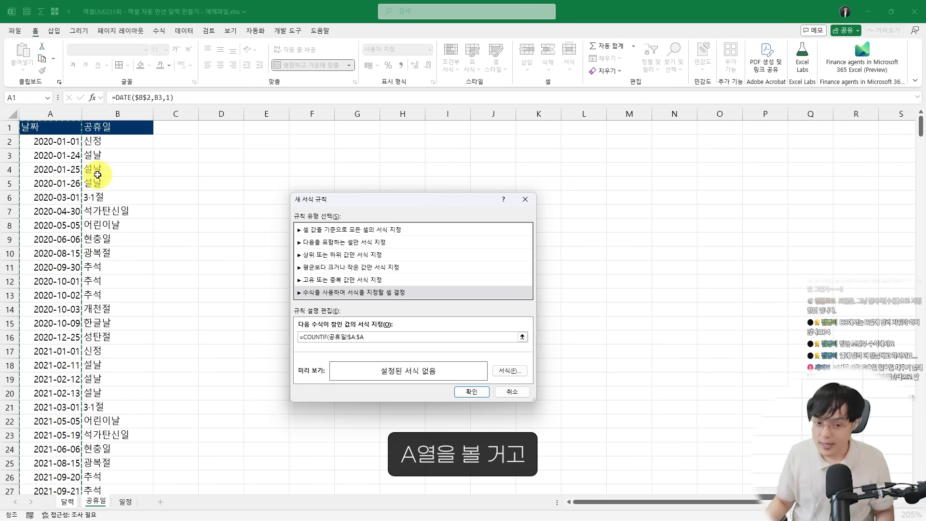
pyautogui.write(',')
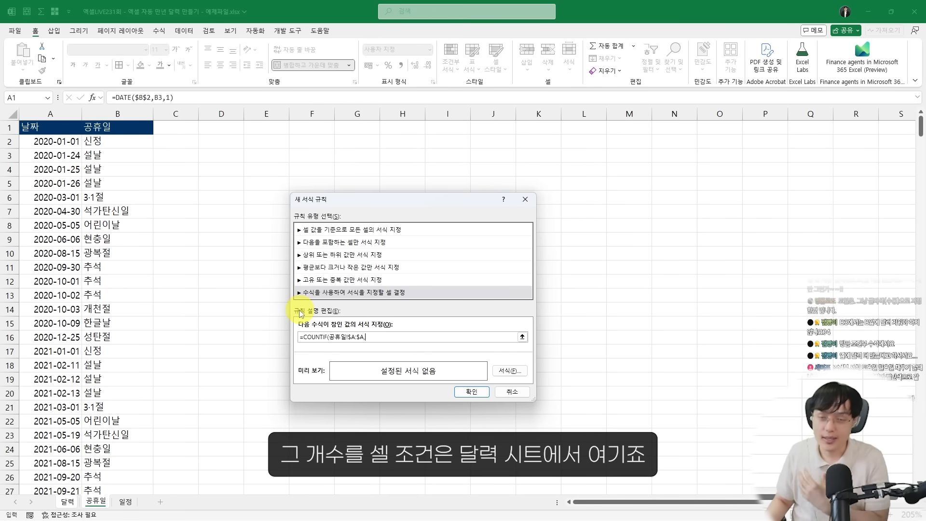
# Complete the rule formula as =COUNTIF(공휴일!$A:$A,달력!$B11)>0, locking only the column of B11
pyautogui.click(67, 502)
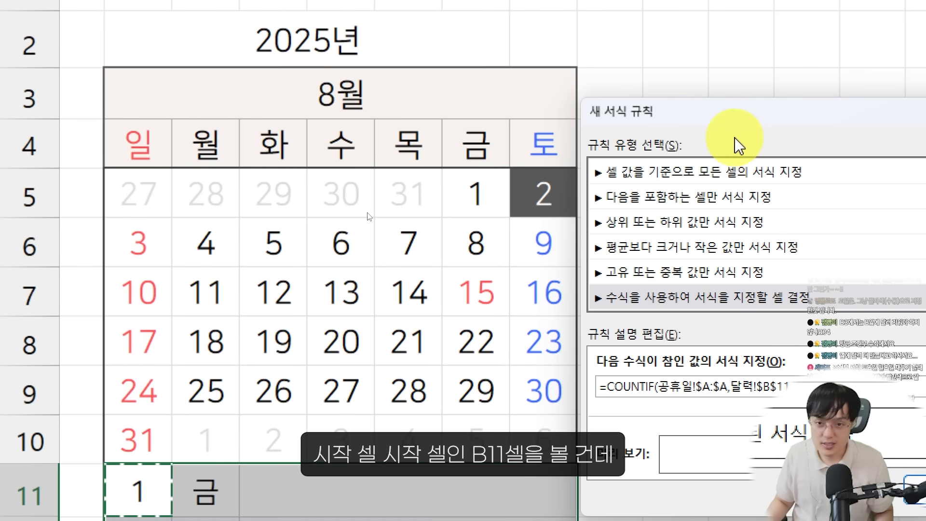
pyautogui.moveTo(710, 128); pyautogui.dragTo(390, 381)
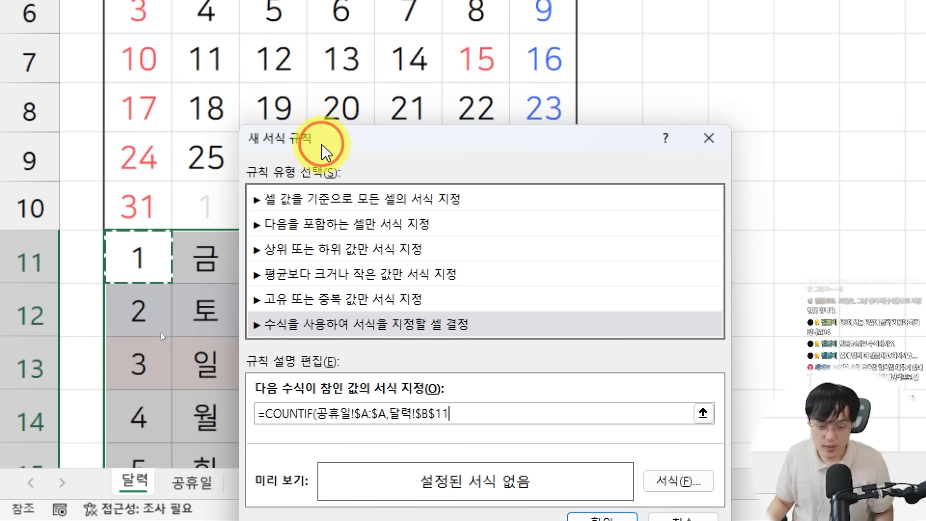
pyautogui.moveTo(333, 379); pyautogui.dragTo(386, 381)
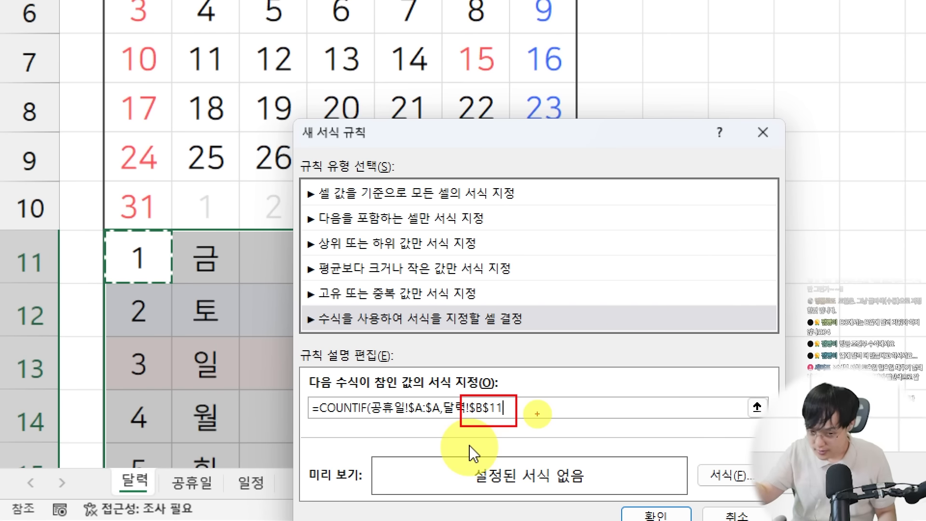
pyautogui.press('Escape')
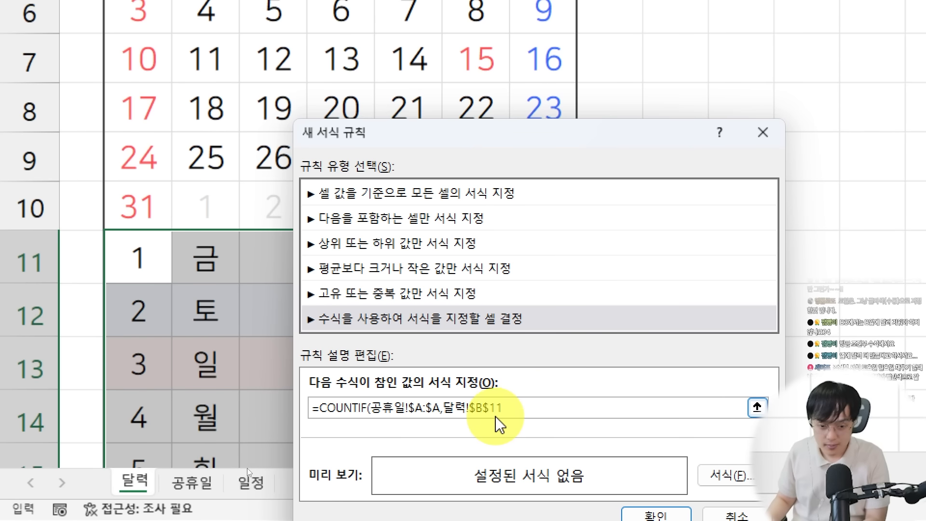
pyautogui.click(483, 408)
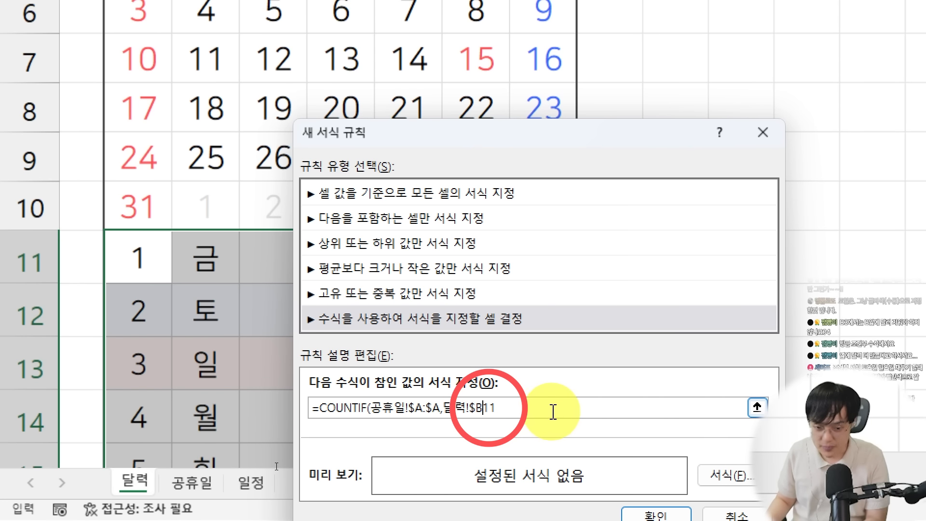
pyautogui.click(586, 413)
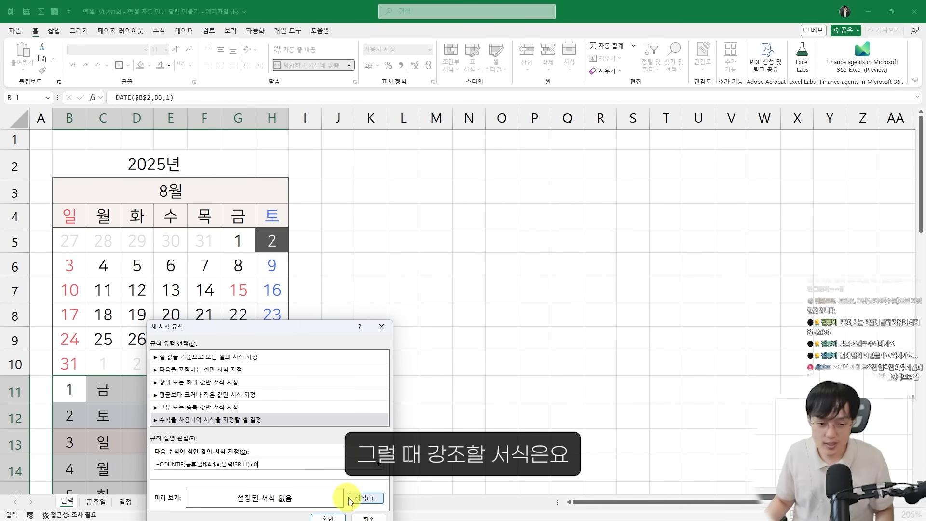
# Give the holiday rule a very light red fill, #FFF3F3, and apply it to the daily schedule list
pyautogui.click(726, 475)
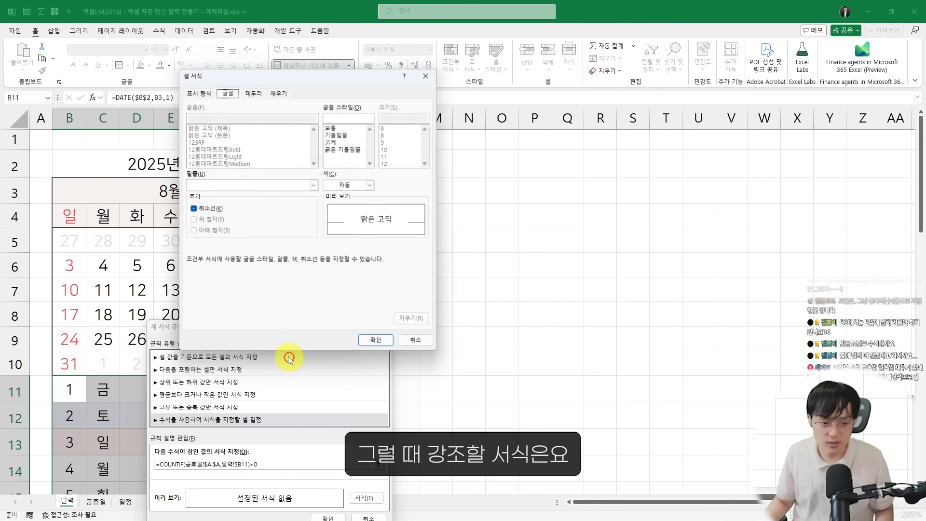
pyautogui.click(281, 92)
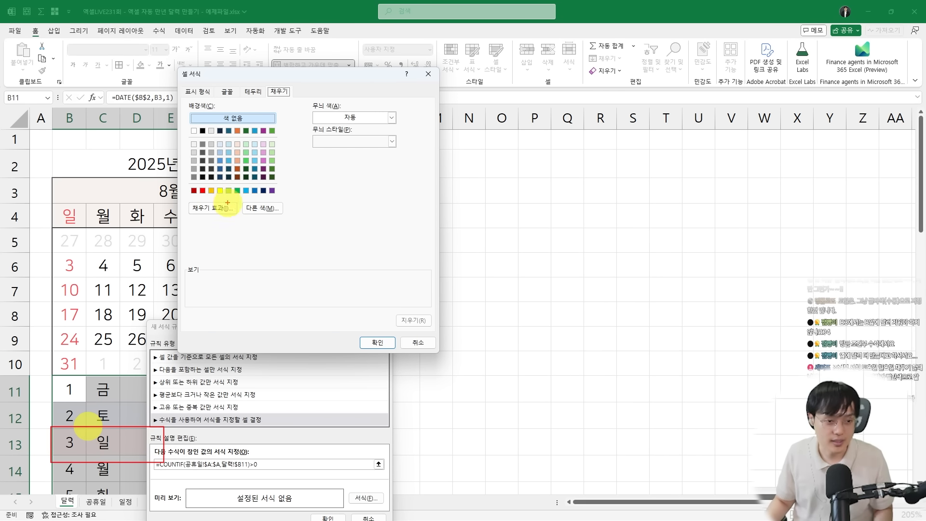
pyautogui.click(262, 212)
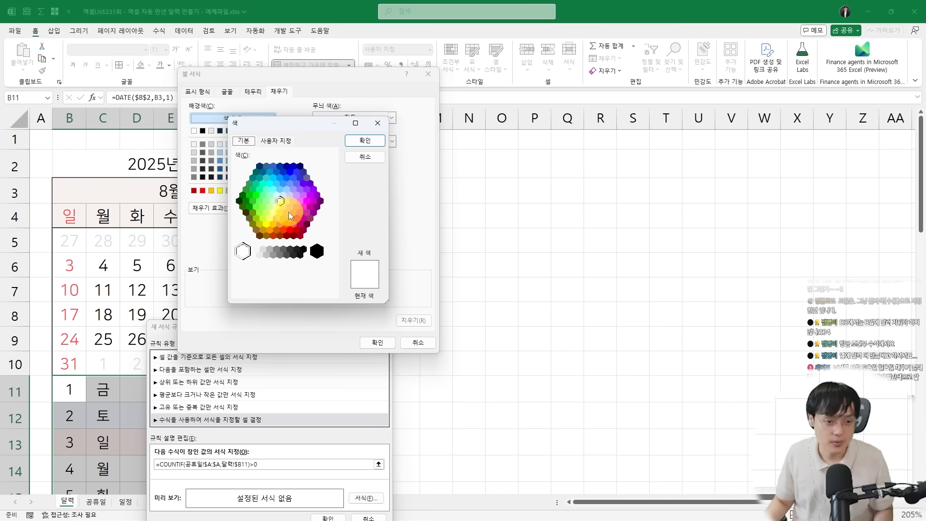
pyautogui.click(283, 207)
pyautogui.press('Return')
pyautogui.click(268, 209)
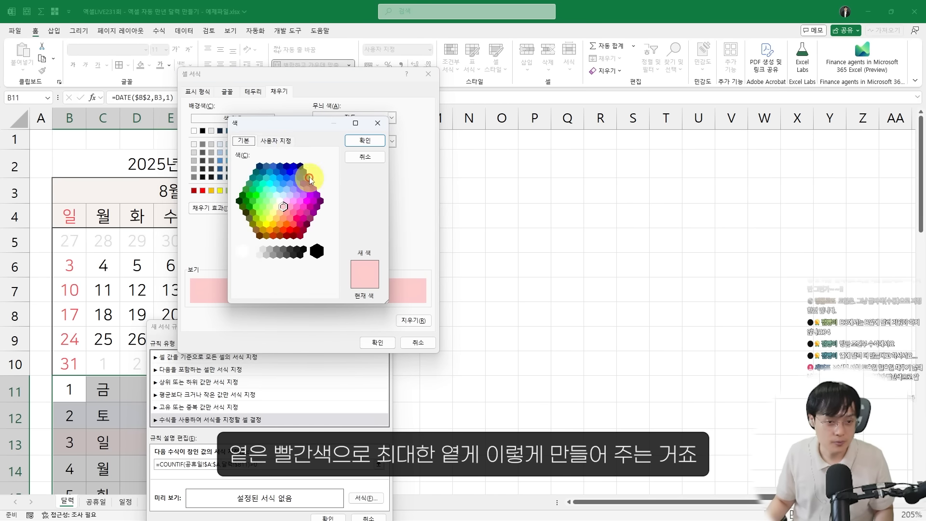
pyautogui.click(277, 140)
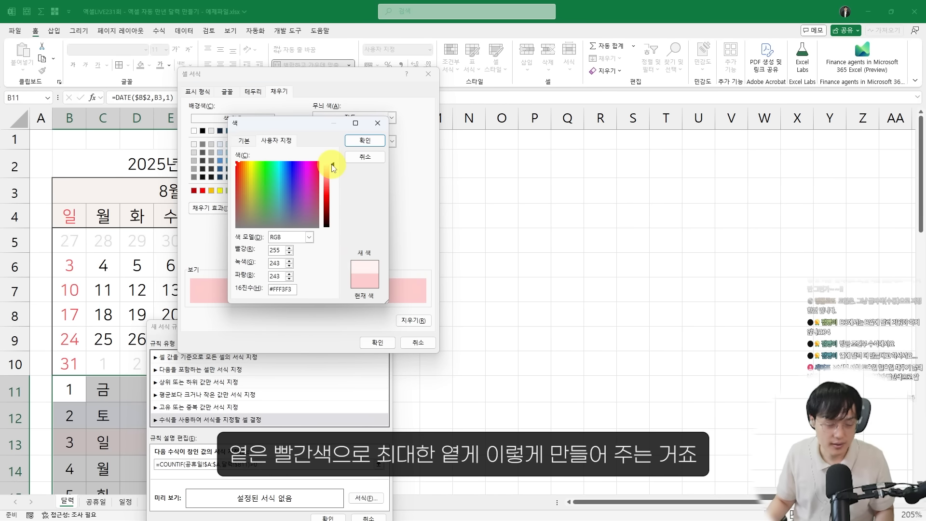
pyautogui.click(360, 141)
pyautogui.click(376, 344)
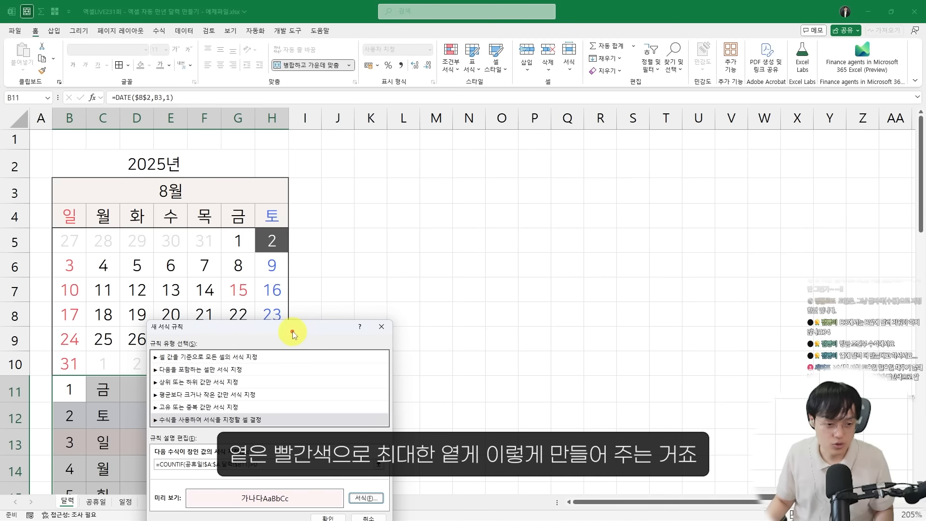
pyautogui.moveTo(294, 325); pyautogui.dragTo(468, 154)
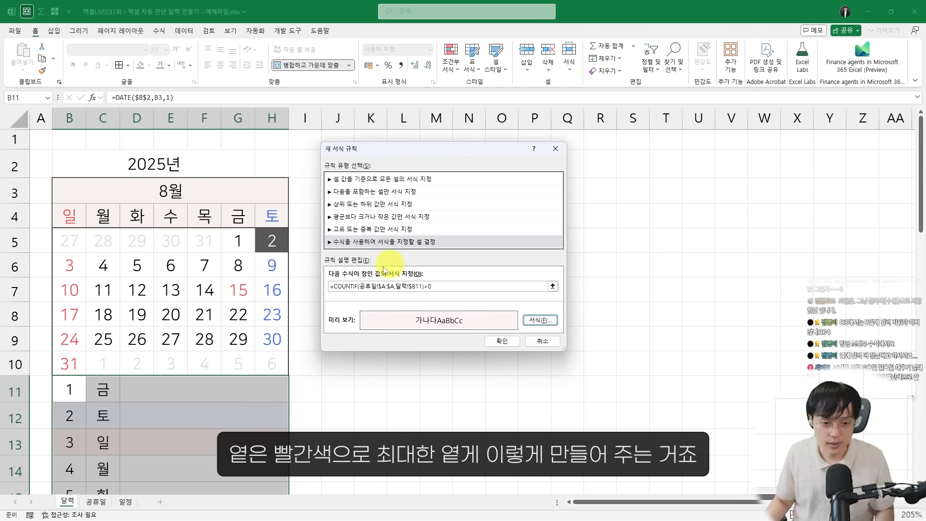
pyautogui.click(502, 341)
# Check the row for August 15 in the daily list for the holiday fill
pyautogui.scroll(-6, 240, 387)
pyautogui.click(190, 379)
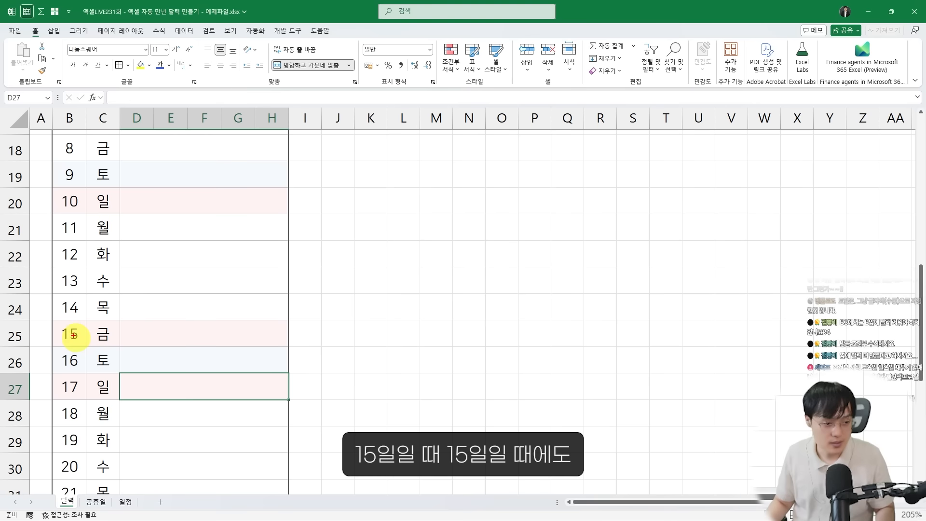
pyautogui.moveTo(52, 319); pyautogui.dragTo(293, 347)
pyautogui.moveTo(230, 306); pyautogui.dragTo(181, 319)
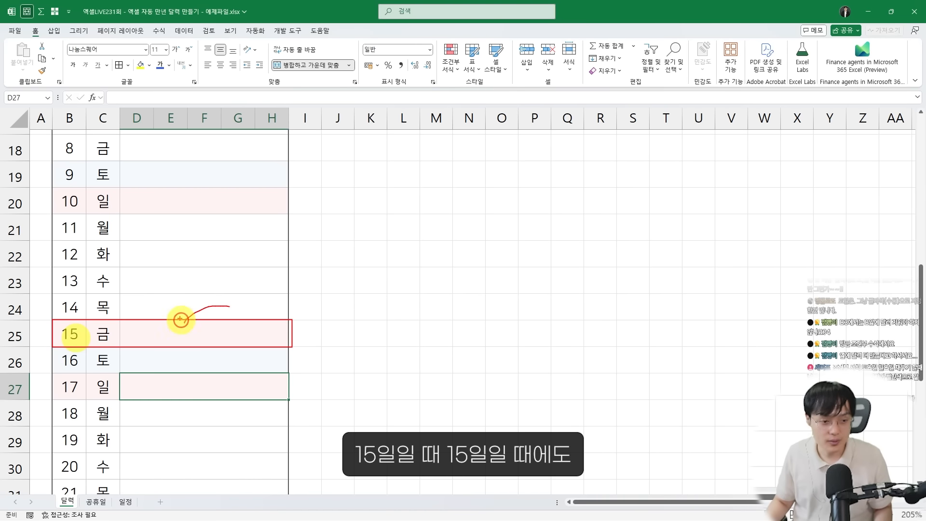
pyautogui.scroll(6, 169, 331)
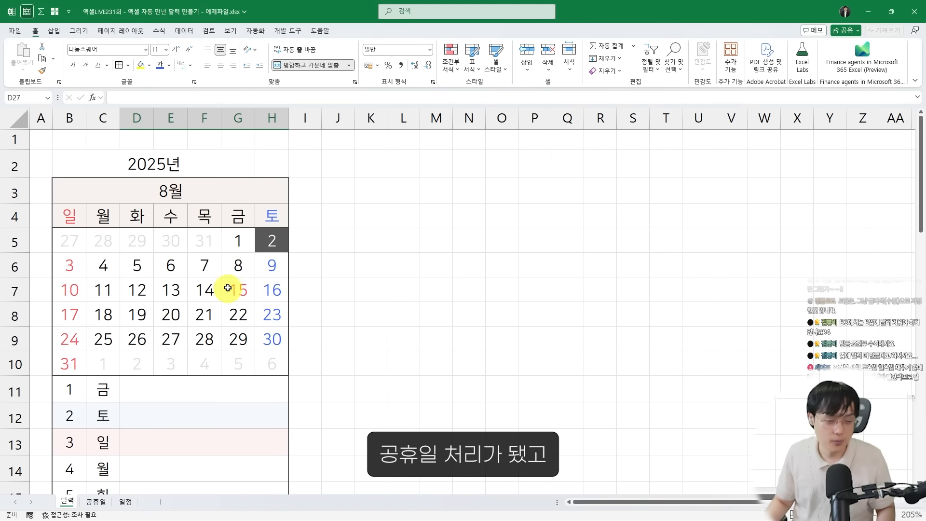
# Set the month in B3 to 10 and check the holiday rows in the daily list
pyautogui.click(209, 196)
pyautogui.write('10')
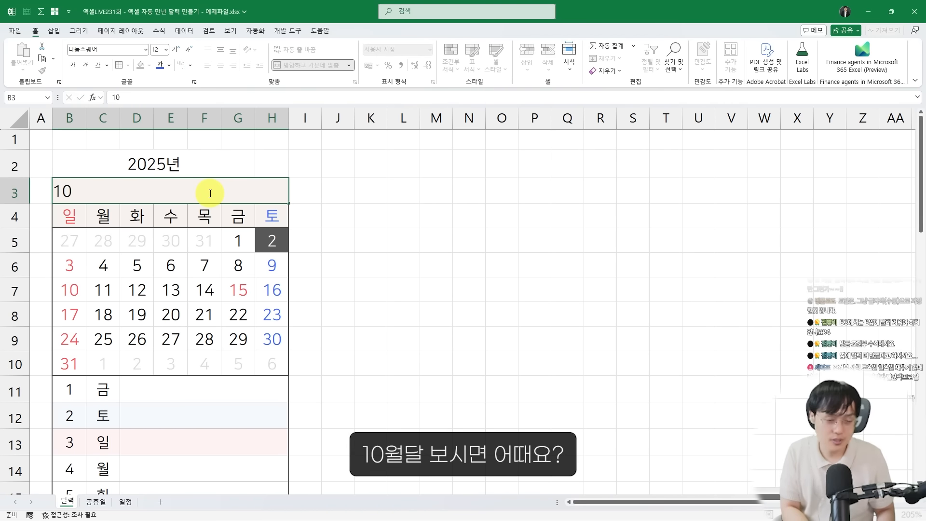
pyautogui.press('Return')
pyautogui.scroll(-4, 209, 229)
pyautogui.moveTo(44, 166); pyautogui.dragTo(303, 331)
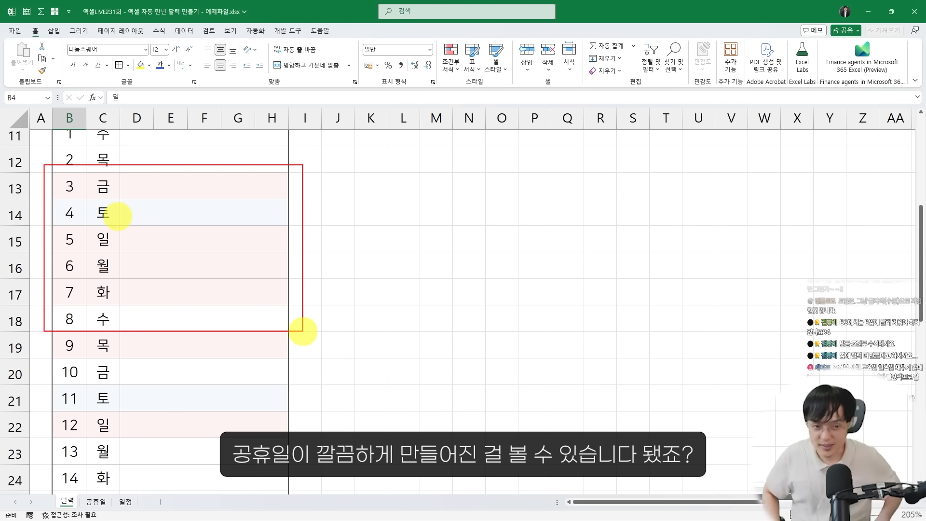
pyautogui.press('Escape')
pyautogui.scroll(4, 182, 288)
pyautogui.scroll(-3, 182, 287)
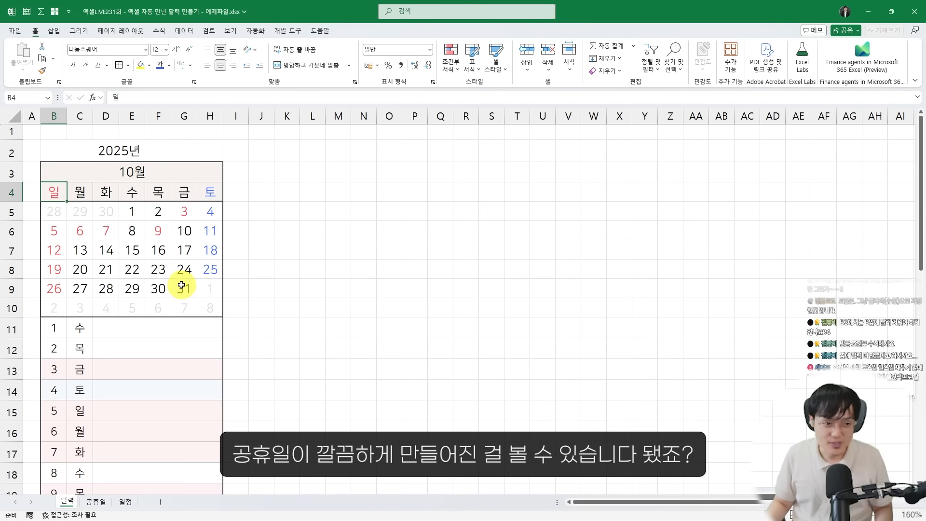
pyautogui.scroll(-1, 180, 288)
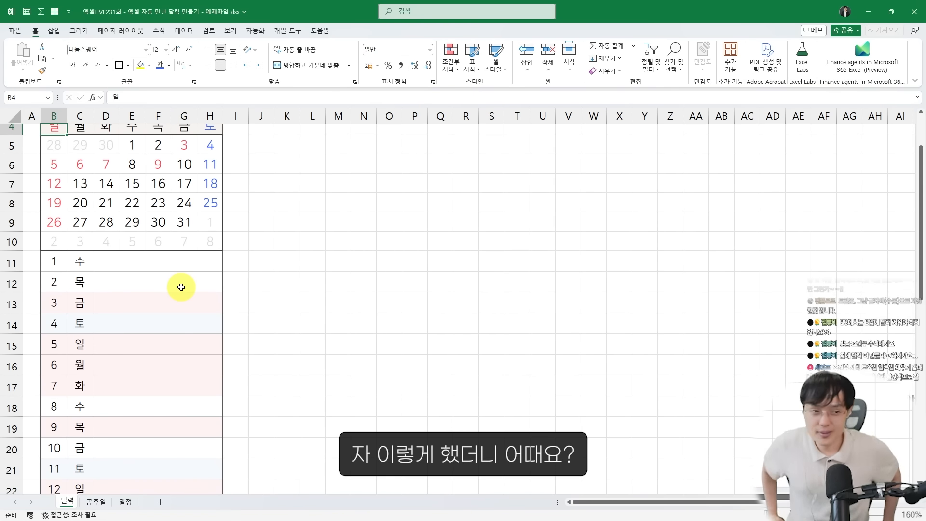
# Test the calendar and daily list by setting the month in B3 to 1, 2, 3, 4, 5 and 6 in turn
pyautogui.scroll(2, 180, 288)
pyautogui.click(183, 181)
pyautogui.write('10')
pyautogui.press('Return')
pyautogui.press('Up')
pyautogui.write('2')
pyautogui.press('Return')
pyautogui.press('Up')
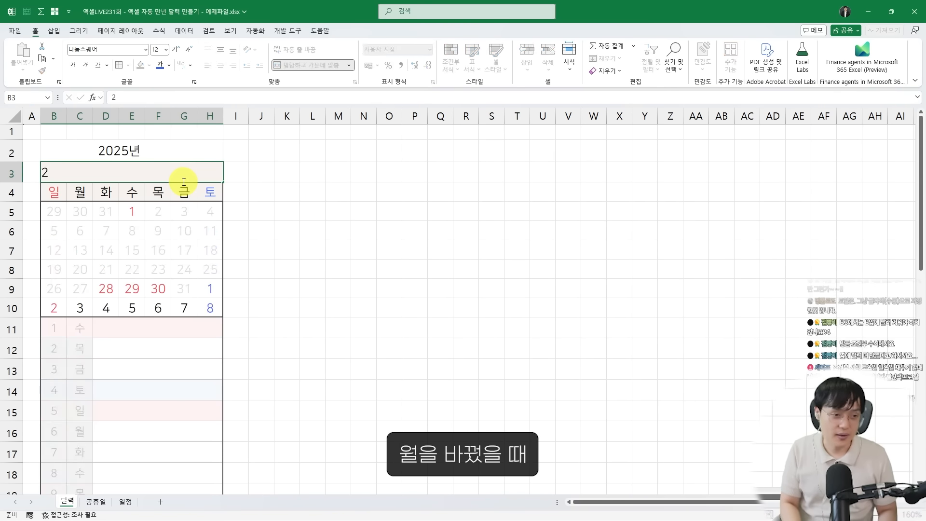
pyautogui.write('3')
pyautogui.press('Return')
pyautogui.press('Up')
pyautogui.write('4')
pyautogui.press('Return')
pyautogui.press('Up')
pyautogui.write('5')
pyautogui.press('Return')
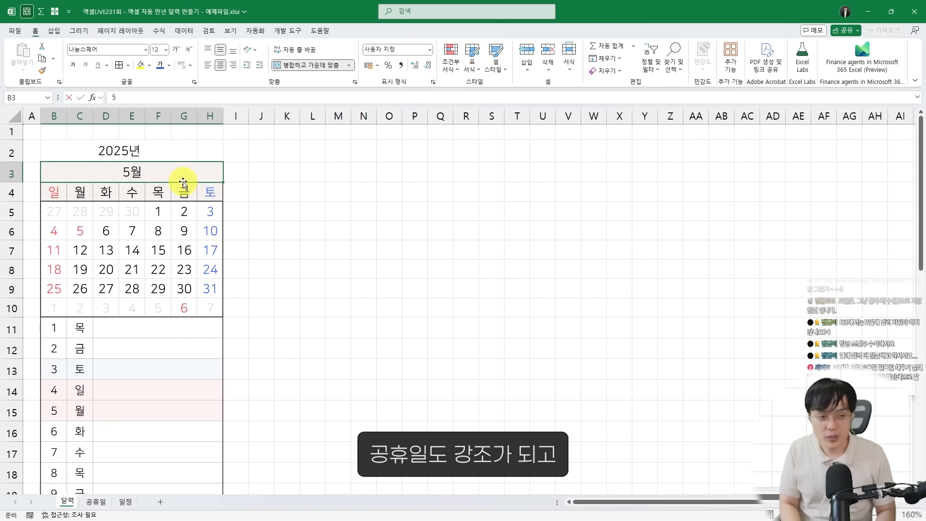
pyautogui.press('Up')
pyautogui.write('6')
pyautogui.press('Return')
pyautogui.moveTo(39, 313)
pyautogui.mouseDown()
pyautogui.moveTo(178, 352)
pyautogui.moveTo(231, 450)
pyautogui.mouseUp()
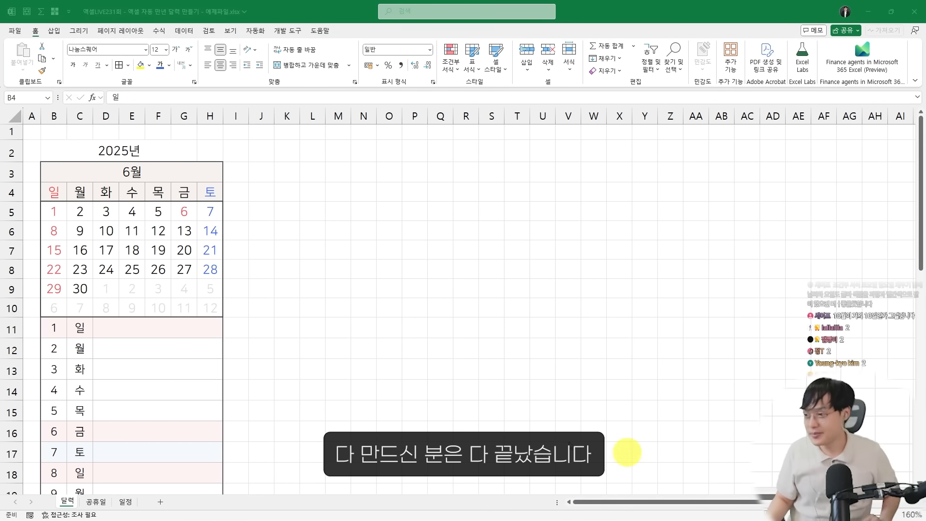
pyautogui.click(461, 395)
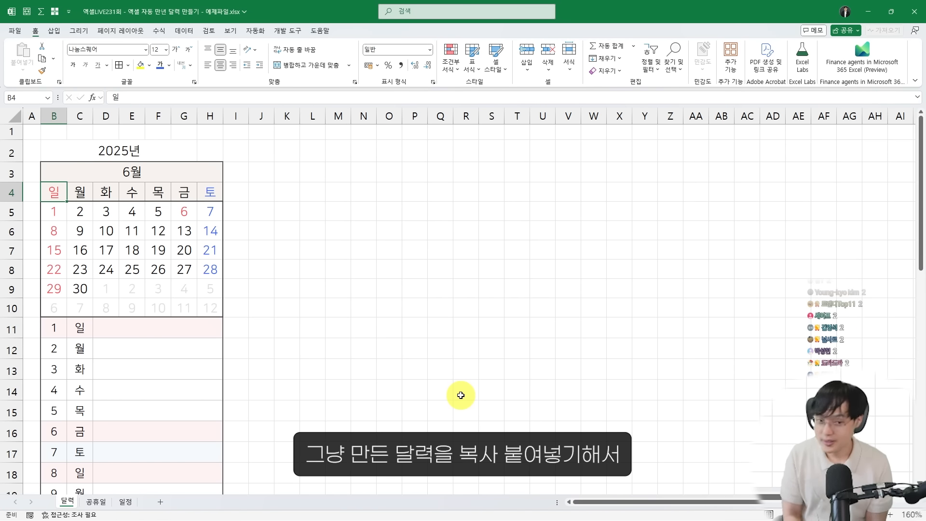
# Switch to the finished 일정표.xlsm workbook to view its six-month layout, and return to the example workbook's month cell B3
pyautogui.click(194, 174)
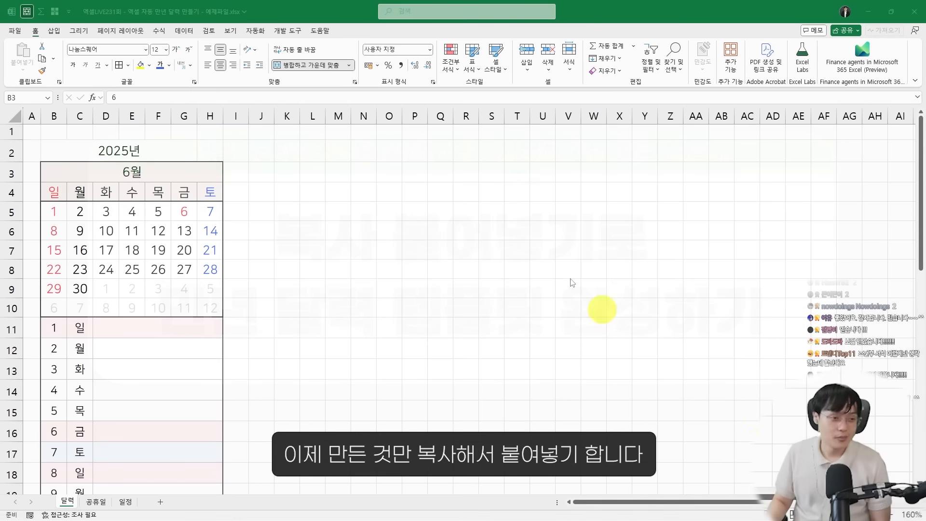
pyautogui.click(269, 193)
pyautogui.click(166, 156)
pyautogui.click(149, 172)
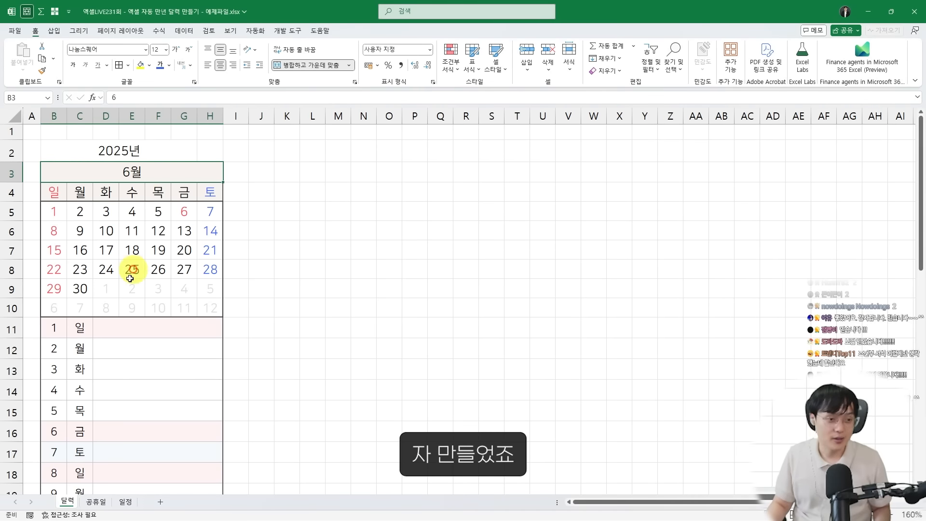
pyautogui.scroll(-2, 124, 289)
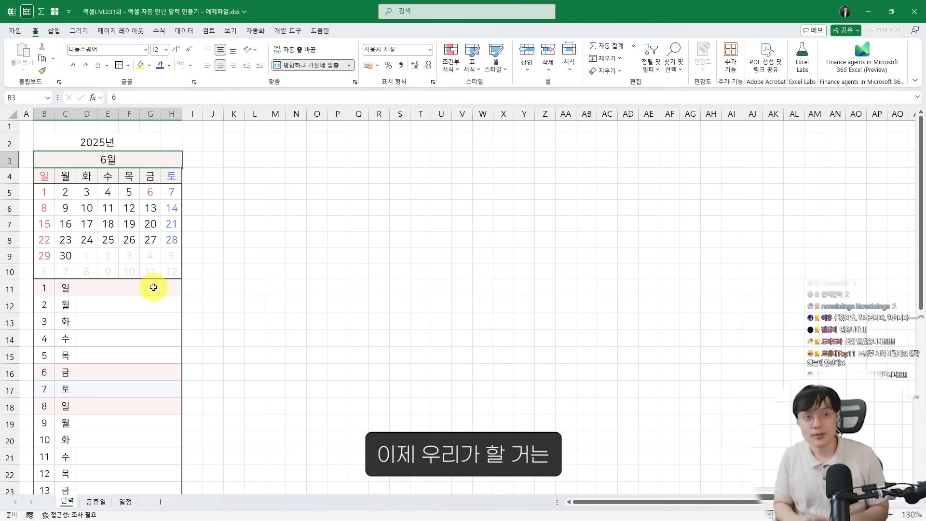
pyautogui.hotkey('alt', 'Tab')
pyautogui.click(207, 305)
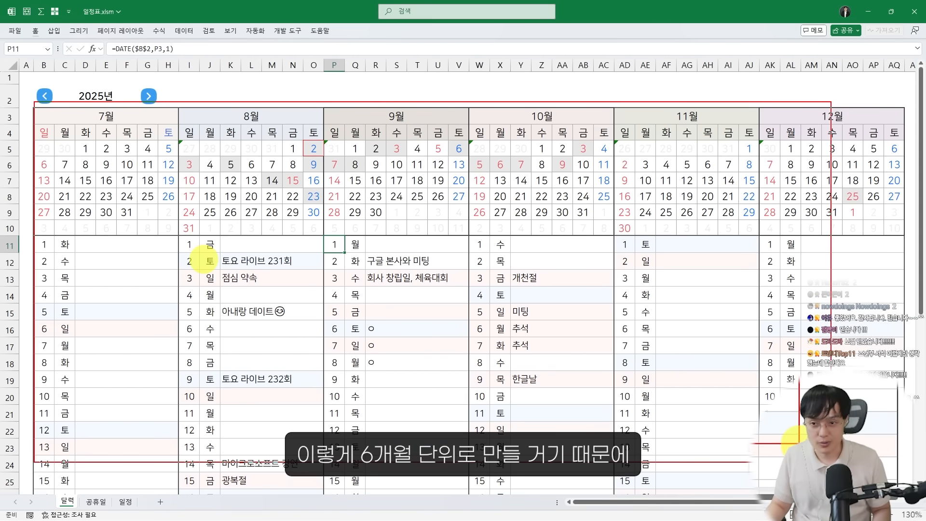
pyautogui.hotkey('alt', 'Tab')
pyautogui.scroll(1, 176, 240)
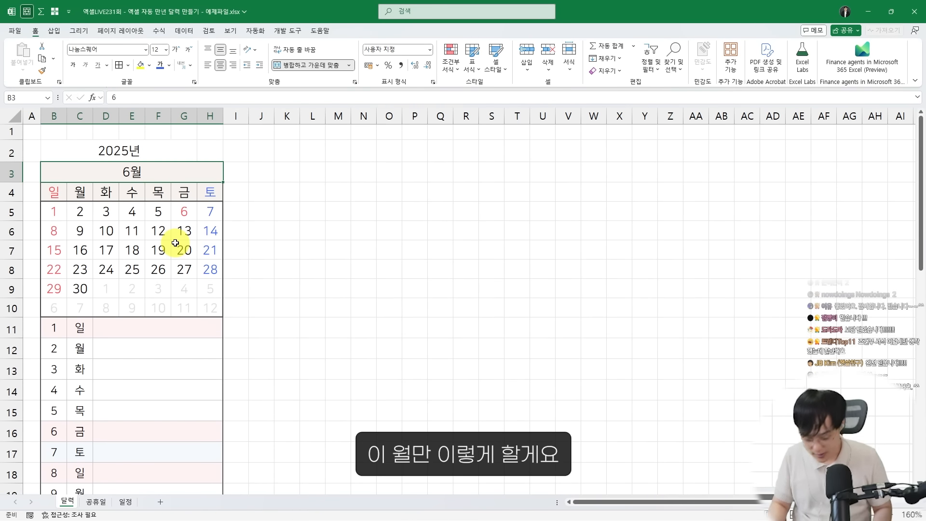
# Set the month in B3 to 7 as the first month of the six-month layout
pyautogui.write('7')
pyautogui.press('Return')
pyautogui.press('Up')
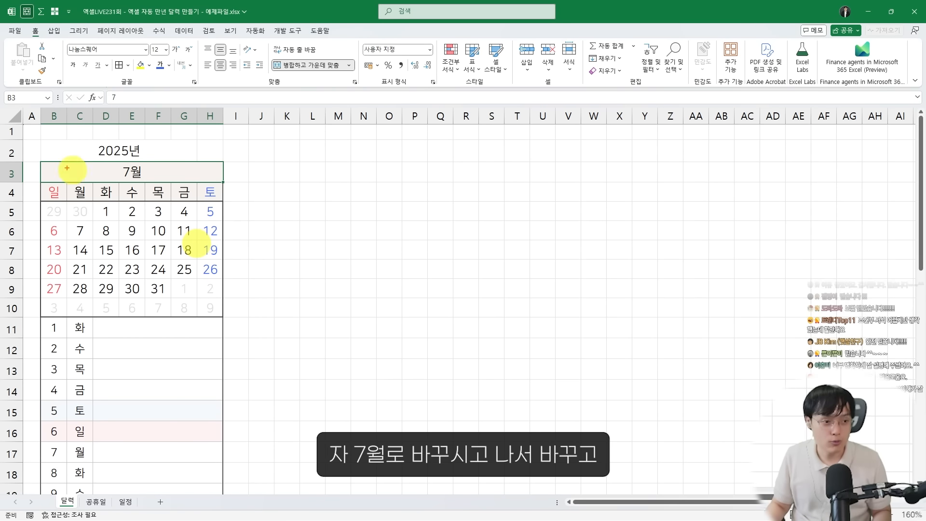
# Copy the whole July calendar with its daily list, B3:H41, and paste it beside the original starting at I3
pyautogui.scroll(-4, 151, 279)
pyautogui.scroll(-4, 97, 312)
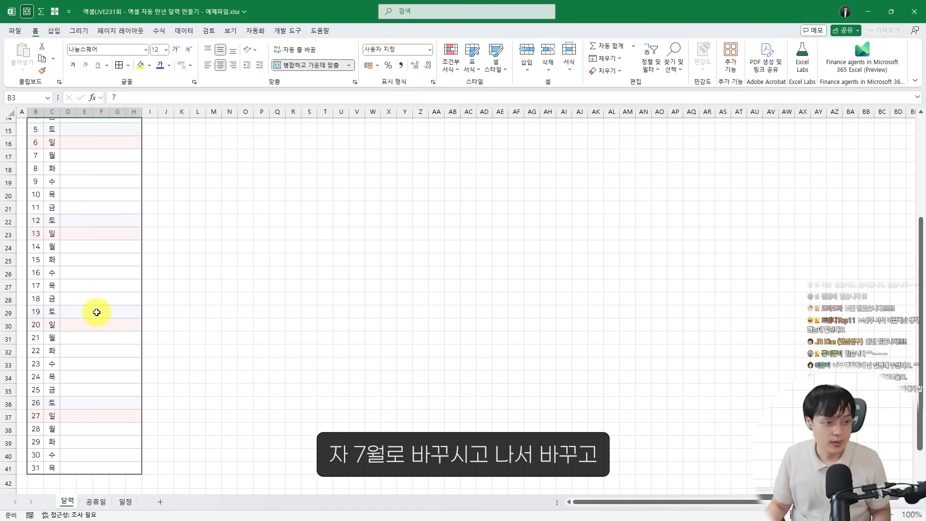
pyautogui.scroll(4, 97, 313)
pyautogui.scroll(-2, 94, 313)
pyautogui.keyDown('shift'); pyautogui.click(91, 479); pyautogui.keyUp('shift')
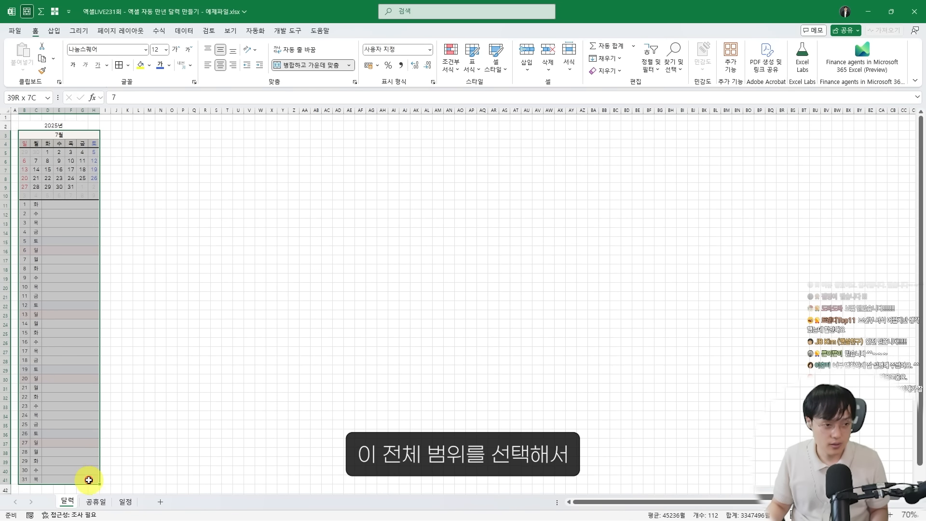
pyautogui.hotkey('ctrl', 'c')
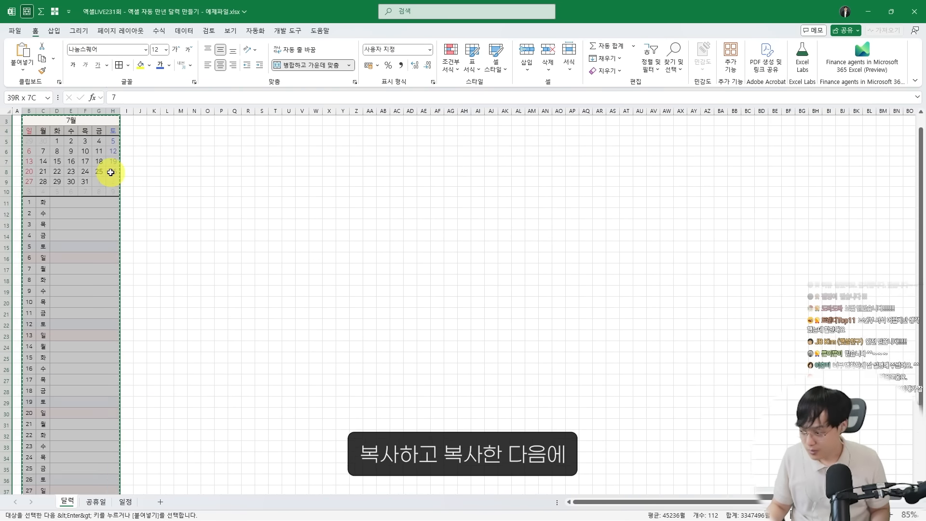
pyautogui.scroll(2, 108, 172)
pyautogui.click(149, 148)
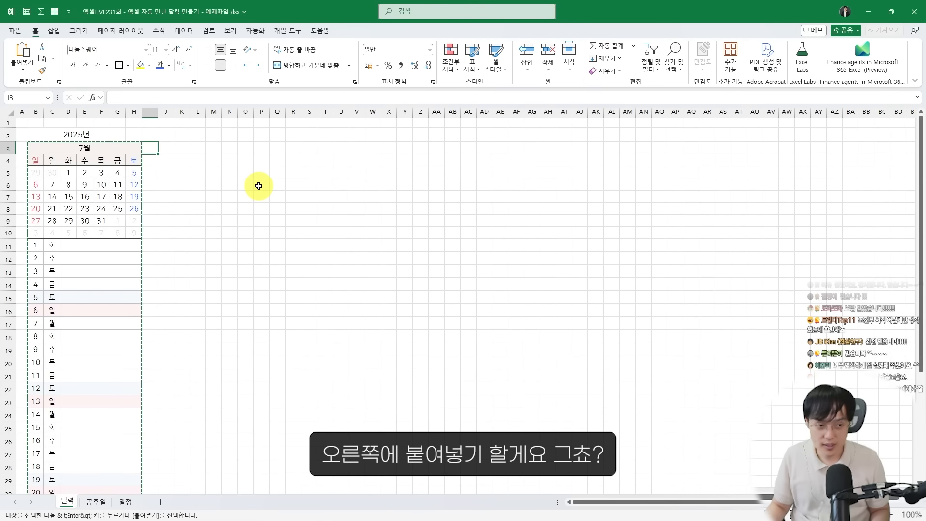
pyautogui.hotkey('ctrl', 'v')
pyautogui.scroll(3, 118, 219)
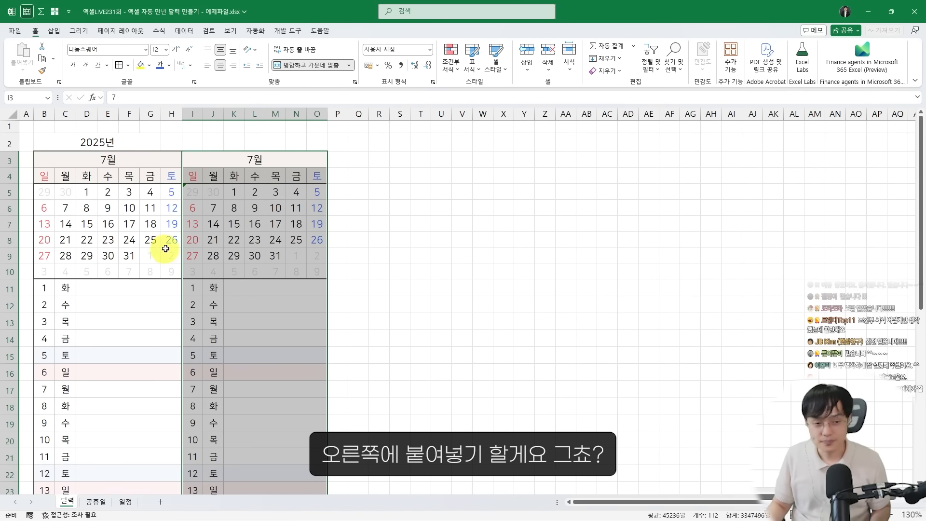
# Set the copied calendar's month cell I3 to the formula =B3+1
pyautogui.click(192, 192)
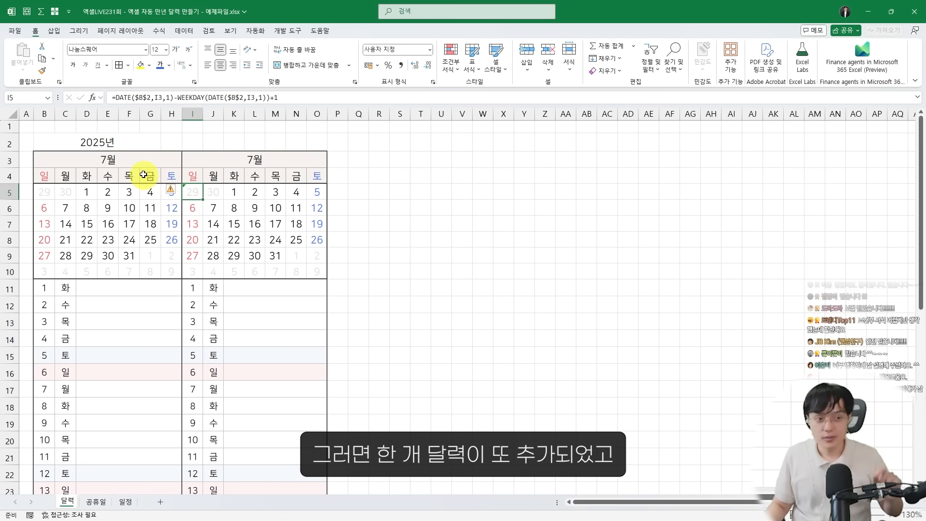
pyautogui.click(141, 163)
pyautogui.click(211, 165)
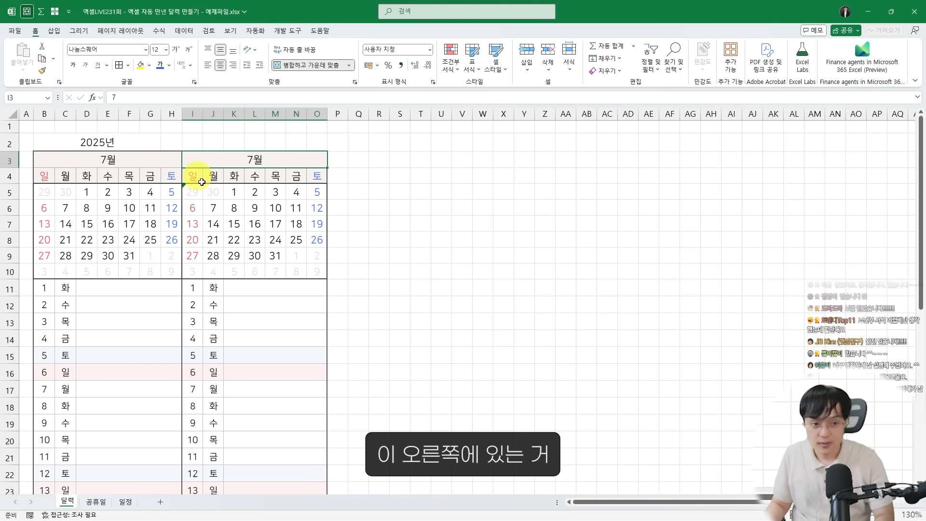
pyautogui.scroll(4, 202, 182)
pyautogui.moveTo(262, 170); pyautogui.dragTo(502, 202)
pyautogui.moveTo(328, 181); pyautogui.dragTo(211, 177)
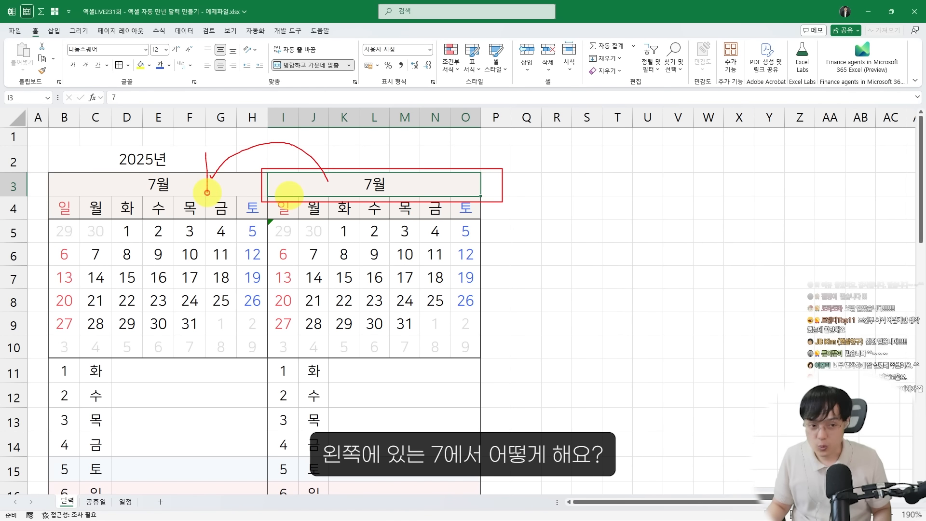
pyautogui.write('=')
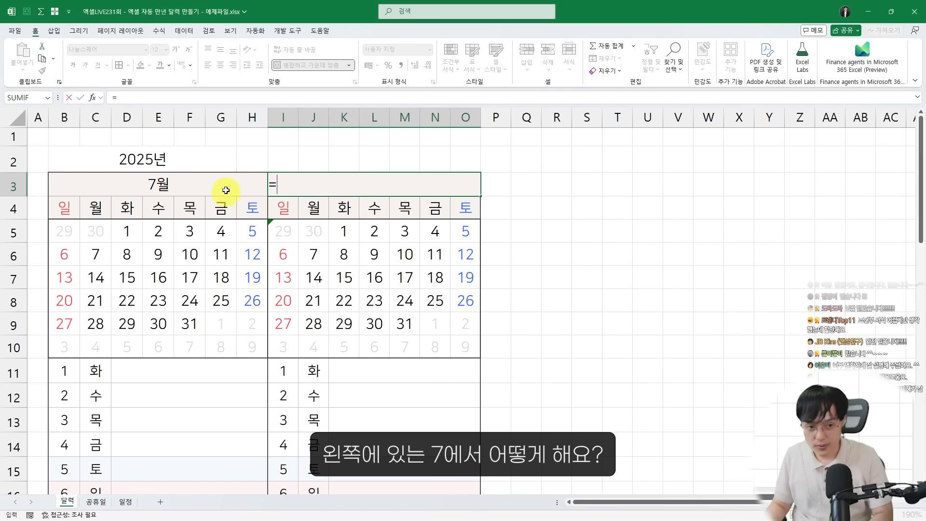
pyautogui.click(227, 193)
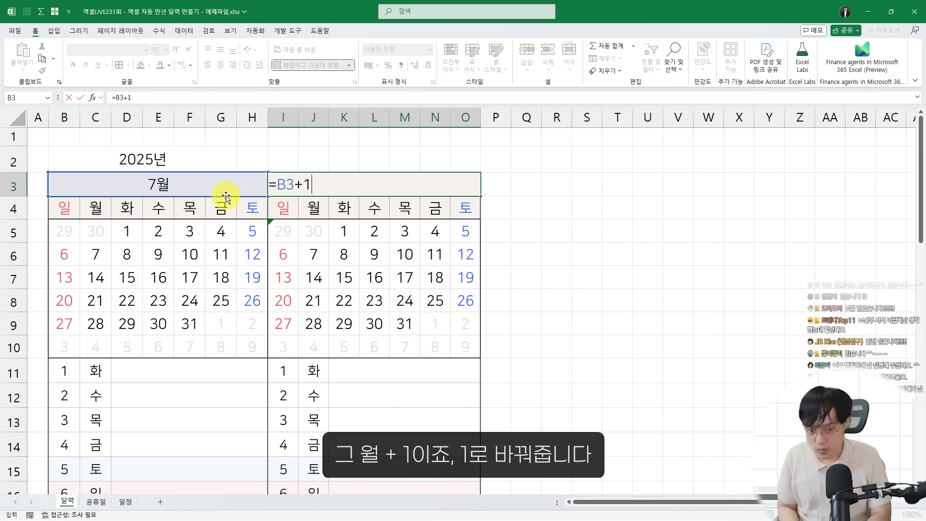
pyautogui.press('Return')
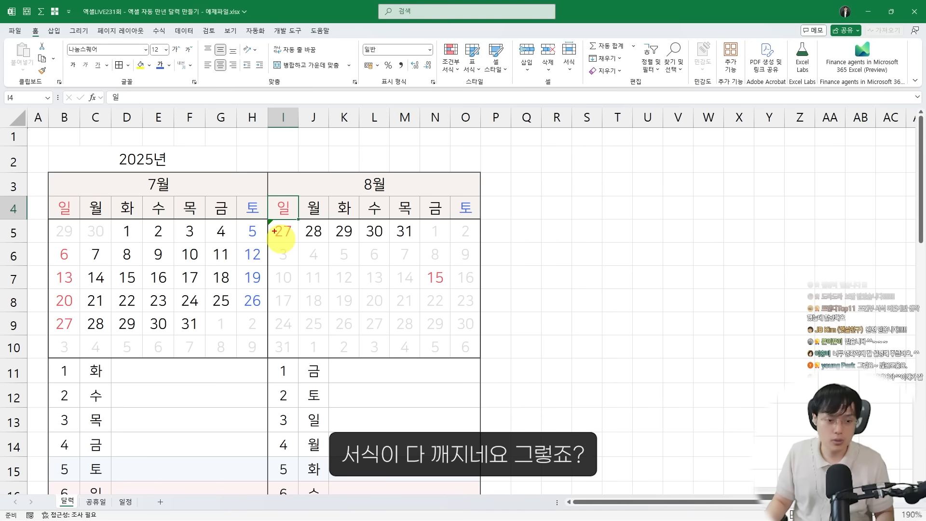
# Select columns I to O of the copied calendar and open the conditional formatting rules manager for them
pyautogui.moveTo(269, 217)
pyautogui.mouseDown()
pyautogui.moveTo(399, 355)
pyautogui.moveTo(488, 410)
pyautogui.moveTo(475, 407)
pyautogui.mouseUp()
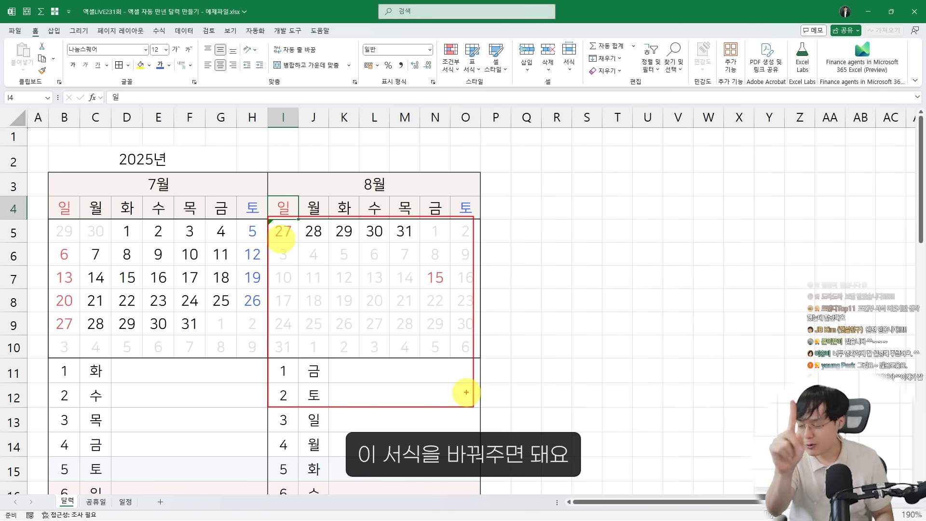
pyautogui.press('Escape')
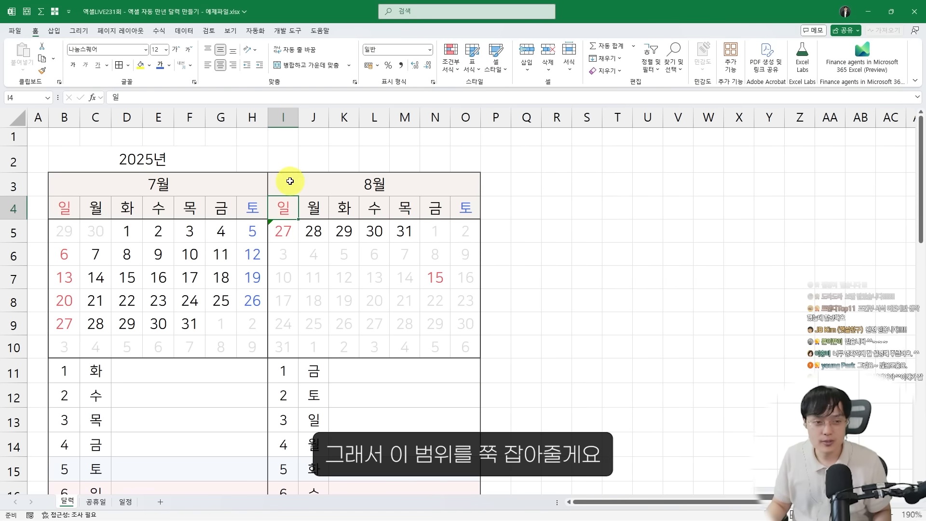
pyautogui.click(290, 181)
pyautogui.scroll(-6, 310, 300)
pyautogui.scroll(3, 265, 293)
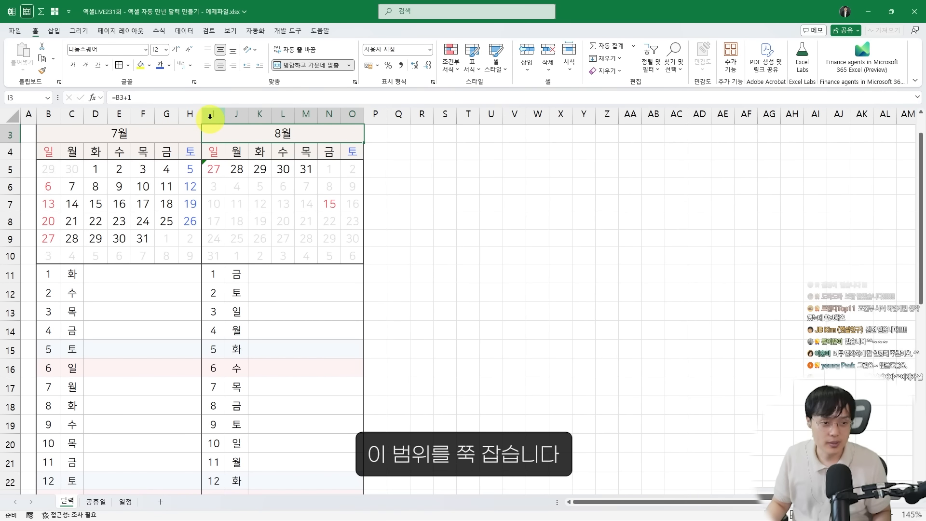
pyautogui.moveTo(210, 116); pyautogui.dragTo(354, 118)
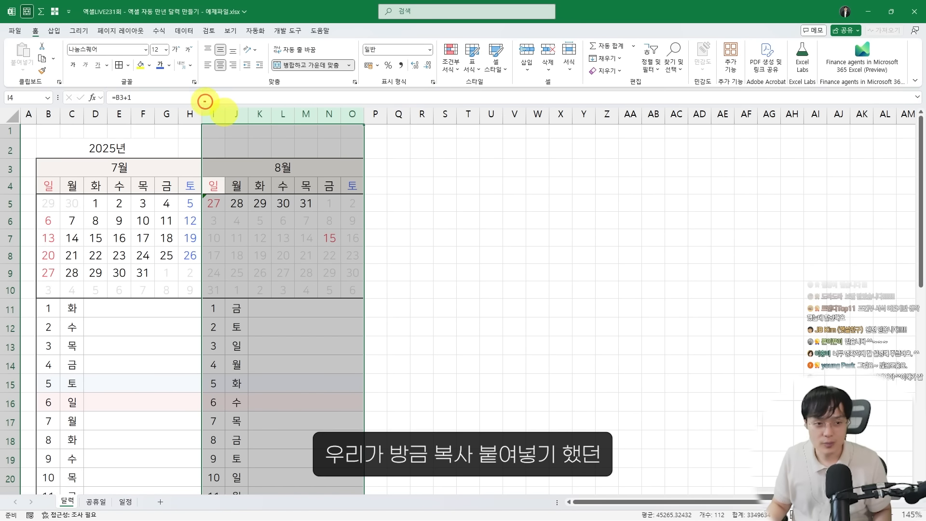
pyautogui.moveTo(205, 101)
pyautogui.mouseDown()
pyautogui.moveTo(320, 306)
pyautogui.moveTo(370, 437)
pyautogui.mouseUp()
pyautogui.moveTo(329, 346)
pyautogui.mouseDown()
pyautogui.moveTo(300, 358)
pyautogui.moveTo(365, 143)
pyautogui.moveTo(250, 189)
pyautogui.mouseUp()
pyautogui.click(446, 68)
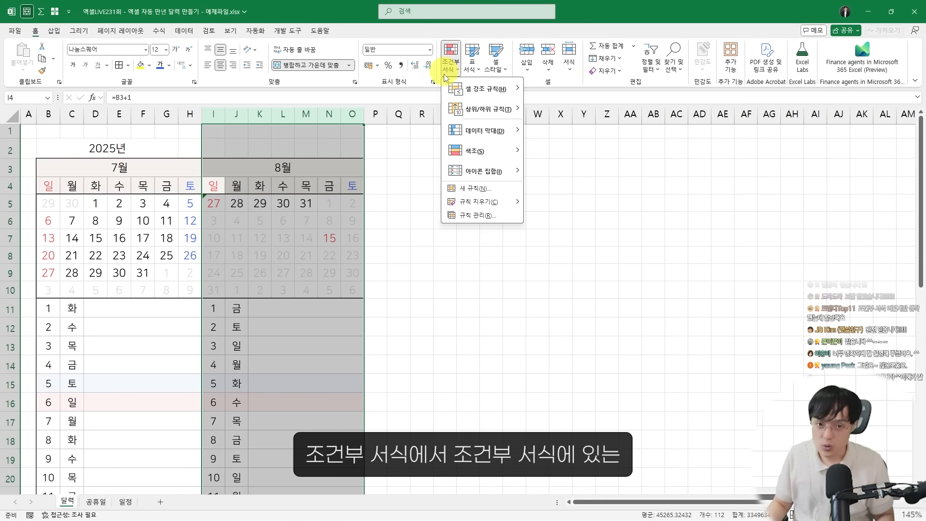
pyautogui.click(474, 217)
pyautogui.moveTo(449, 178); pyautogui.dragTo(519, 106)
pyautogui.moveTo(497, 250); pyautogui.dragTo(496, 382)
pyautogui.moveTo(423, 107); pyautogui.dragTo(462, 103)
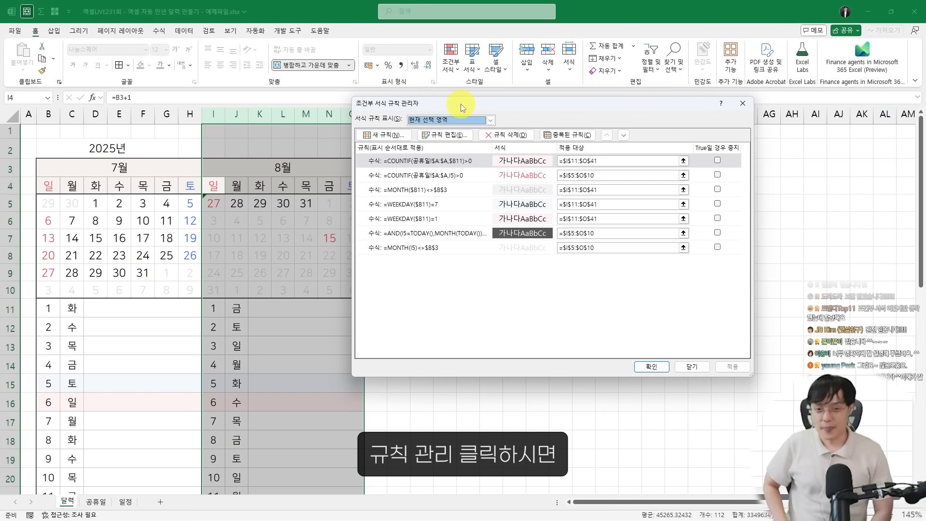
# Look through the conditional formatting rules that apply to the copied calendar and its daily list
pyautogui.click(449, 167)
pyautogui.click(444, 177)
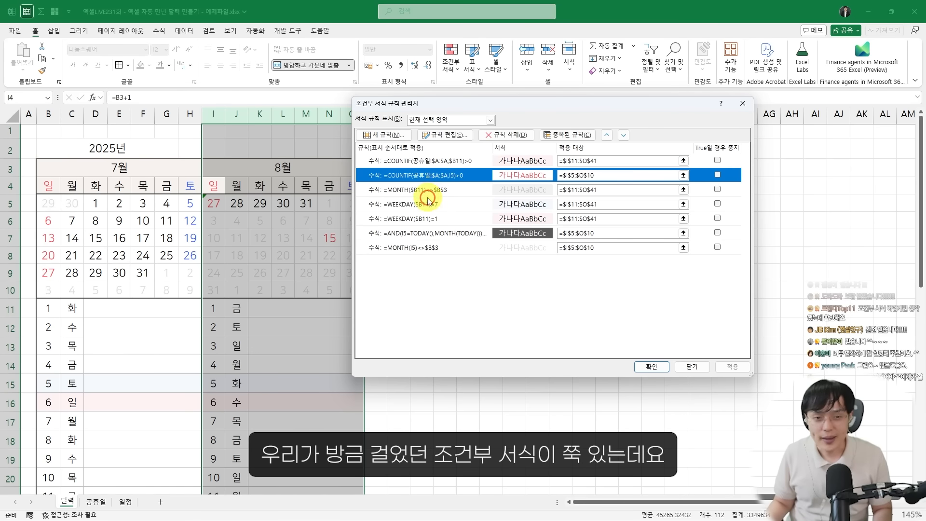
pyautogui.click(427, 206)
pyautogui.click(423, 244)
pyautogui.click(423, 166)
pyautogui.click(425, 203)
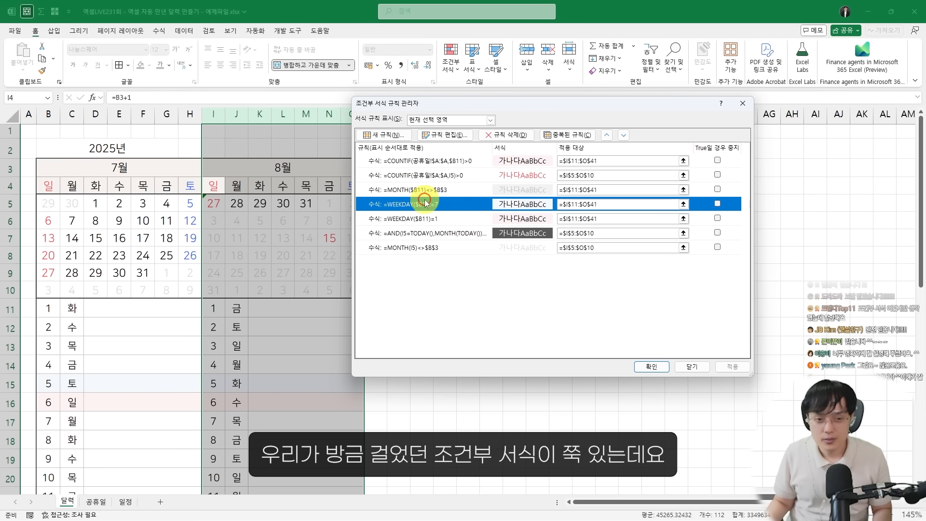
pyautogui.click(427, 220)
pyautogui.click(423, 237)
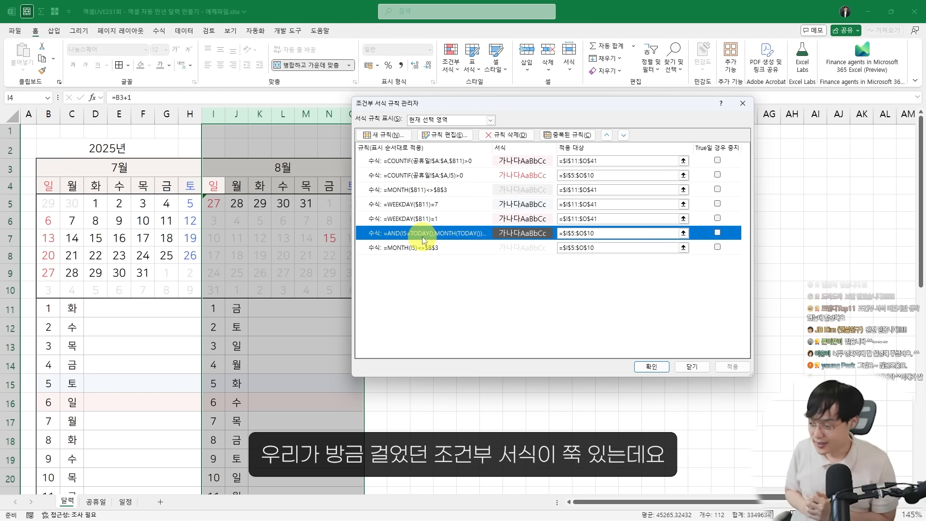
# Examine which rule formulas still refer to column B instead of the copied calendar's starting column I
pyautogui.moveTo(424, 101); pyautogui.dragTo(453, 99)
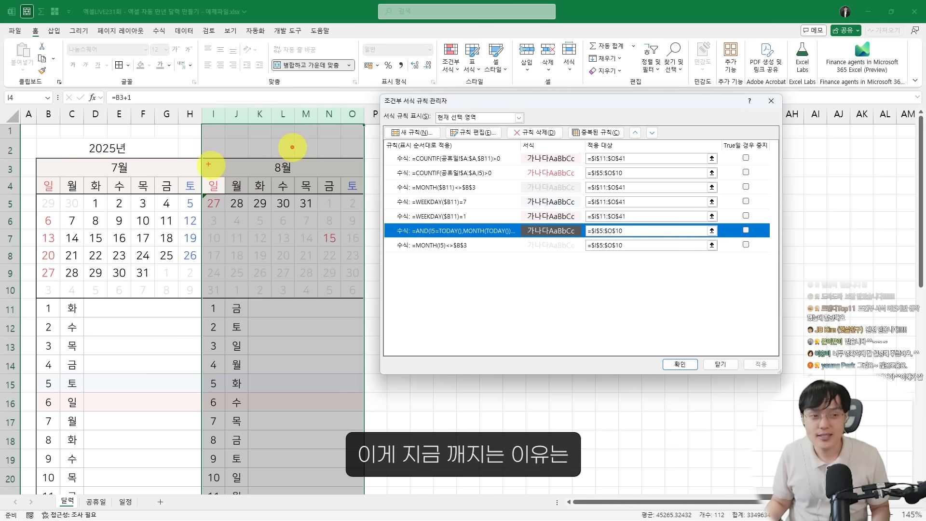
pyautogui.moveTo(203, 160); pyautogui.dragTo(367, 328)
pyautogui.moveTo(191, 250)
pyautogui.mouseDown()
pyautogui.moveTo(79, 269)
pyautogui.moveTo(93, 306)
pyautogui.moveTo(177, 285)
pyautogui.moveTo(48, 205)
pyautogui.moveTo(54, 171)
pyautogui.moveTo(95, 269)
pyautogui.mouseUp()
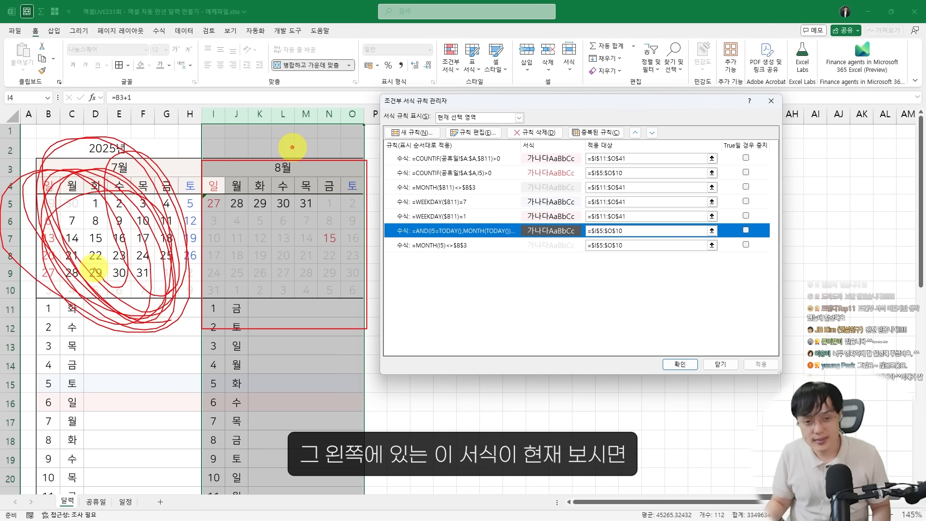
pyautogui.moveTo(191, 215)
pyautogui.mouseDown()
pyautogui.moveTo(394, 88)
pyautogui.moveTo(479, 155)
pyautogui.moveTo(504, 155)
pyautogui.mouseUp()
pyautogui.press('Escape')
pyautogui.hotkey('ctrl', '1')
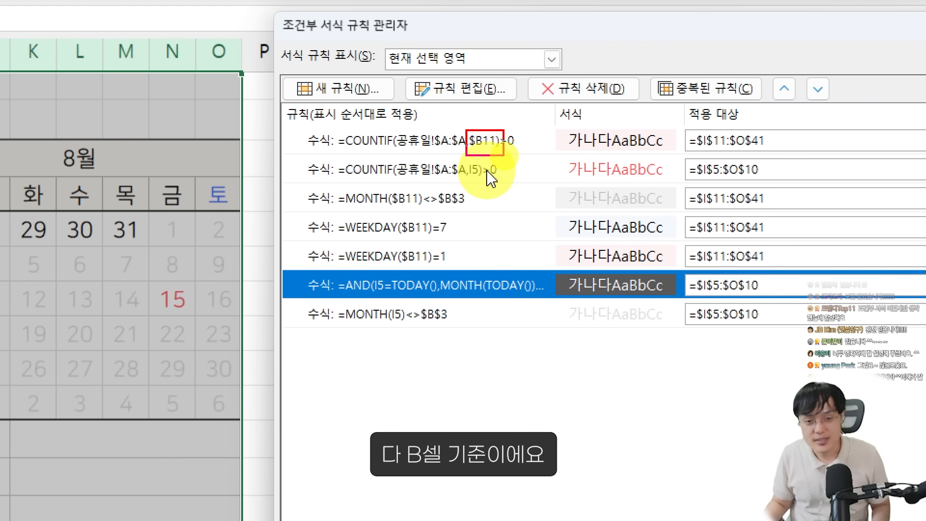
pyautogui.moveTo(387, 190); pyautogui.dragTo(424, 209)
pyautogui.moveTo(477, 186); pyautogui.dragTo(471, 166)
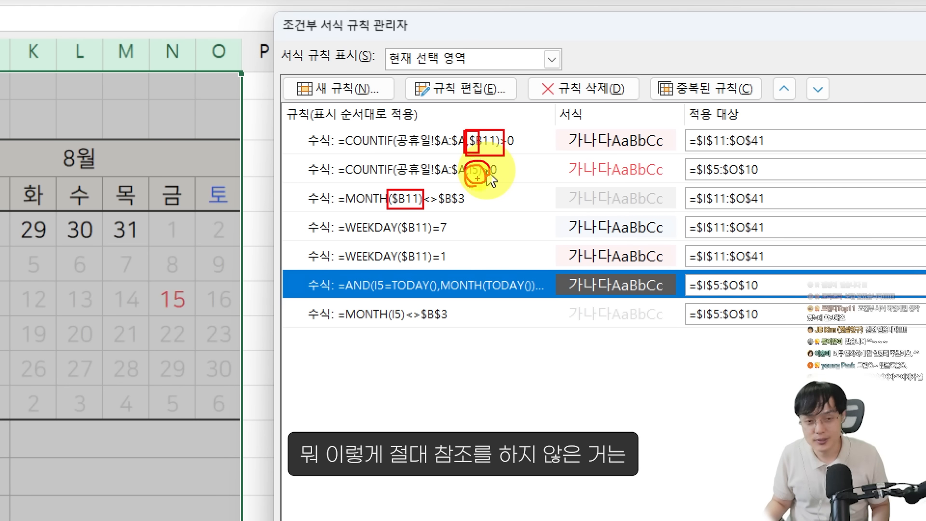
pyautogui.moveTo(471, 166); pyautogui.dragTo(478, 174)
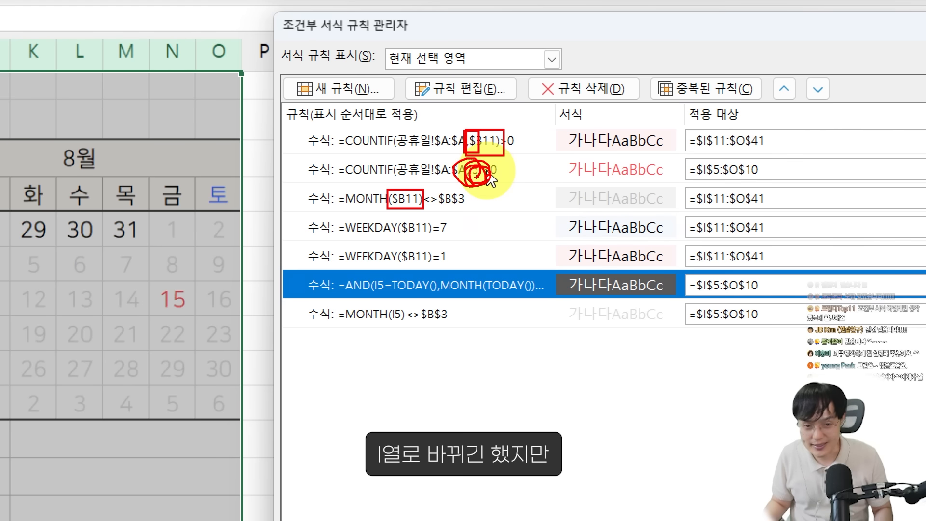
pyautogui.press('e')
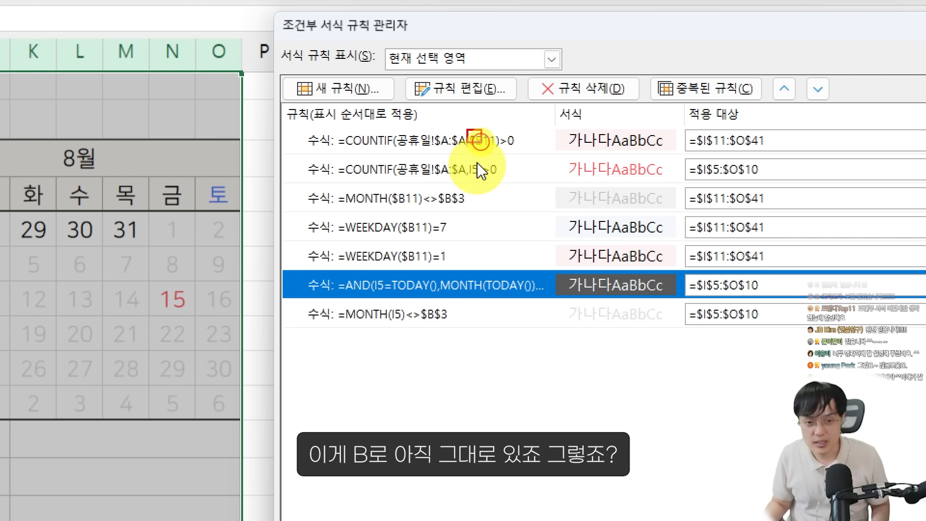
pyautogui.moveTo(390, 186)
pyautogui.mouseDown()
pyautogui.moveTo(435, 275)
pyautogui.moveTo(443, 326)
pyautogui.mouseUp()
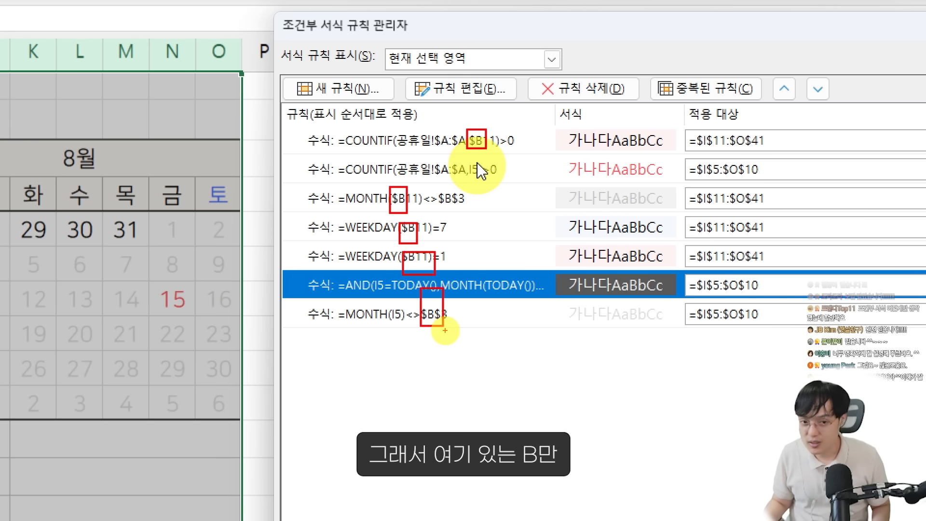
pyautogui.press('Escape')
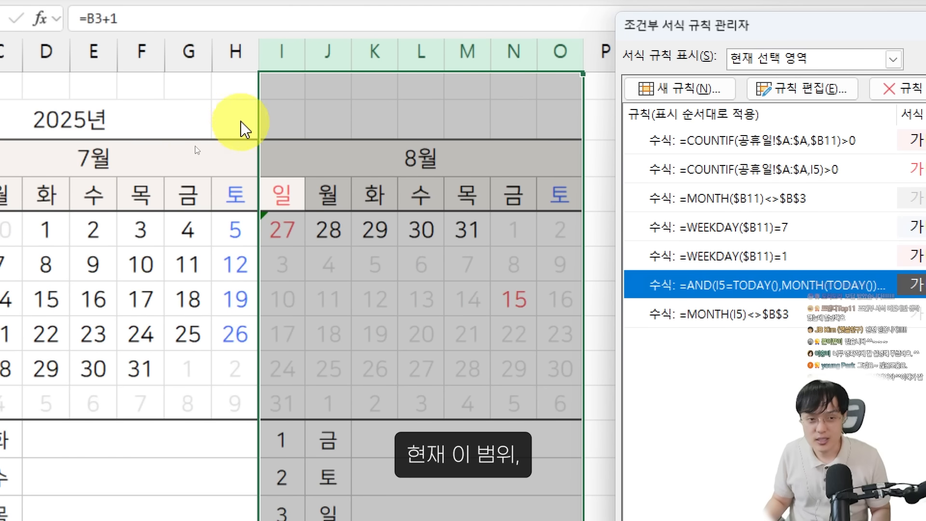
pyautogui.hotkey('ctrl', '2')
pyautogui.moveTo(260, 45); pyautogui.dragTo(585, 449)
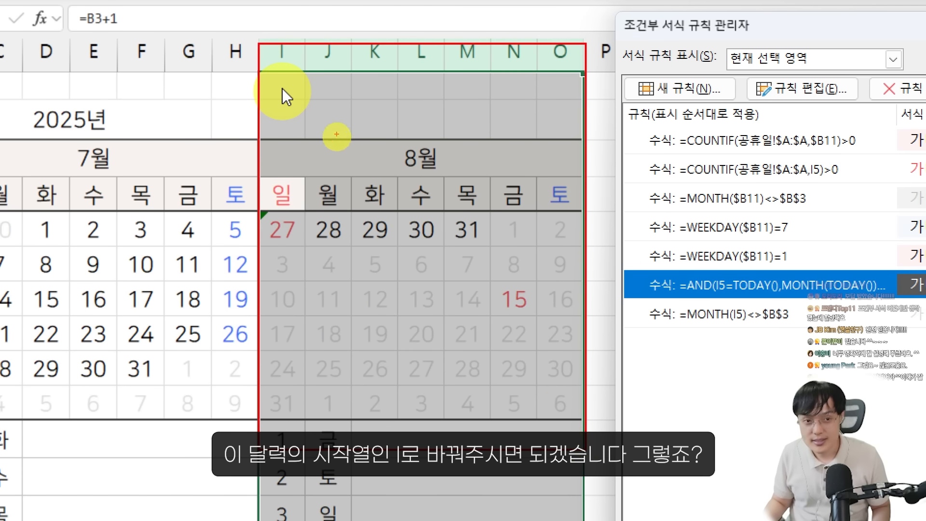
pyautogui.moveTo(299, 118)
pyautogui.mouseDown()
pyautogui.moveTo(313, 138)
pyautogui.moveTo(286, 95)
pyautogui.mouseUp()
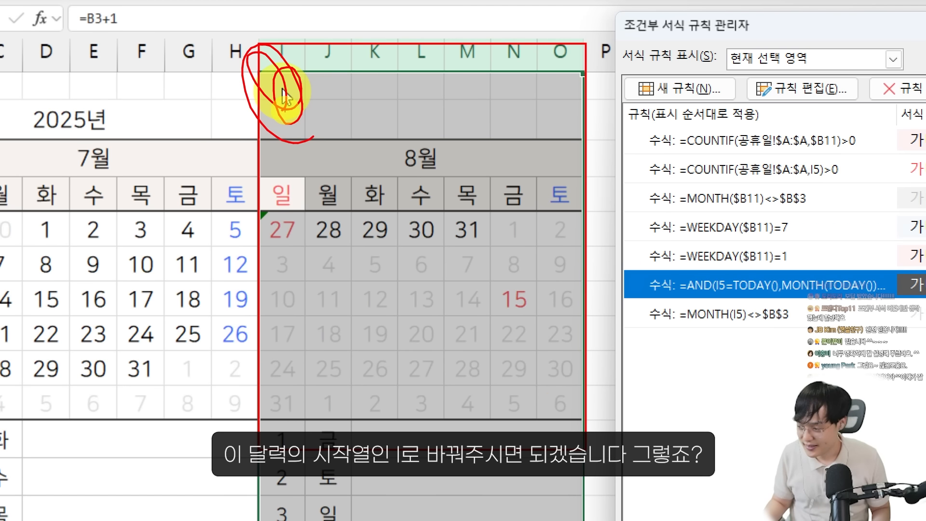
pyautogui.press('Escape')
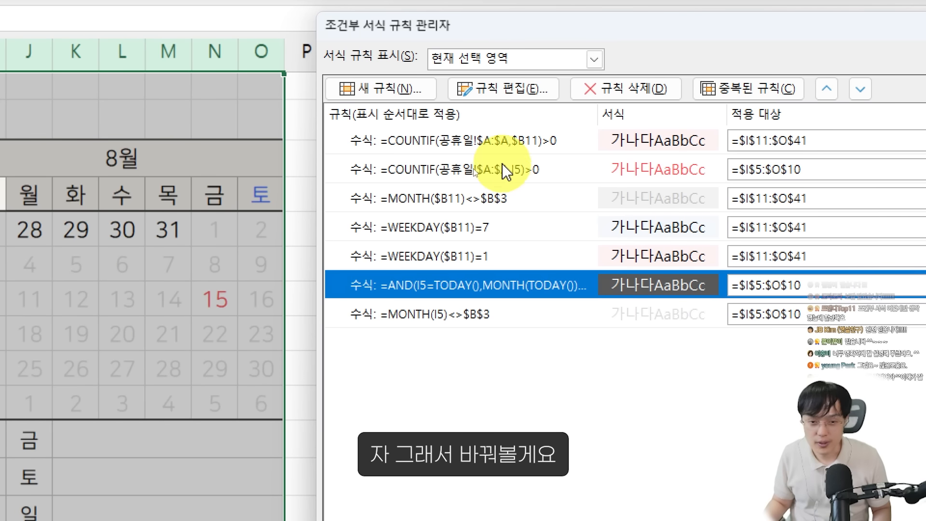
# Change the daily list's holiday rule formula to =COUNTIF(공휴일!$A:$A,$I11)>0
pyautogui.click(510, 146)
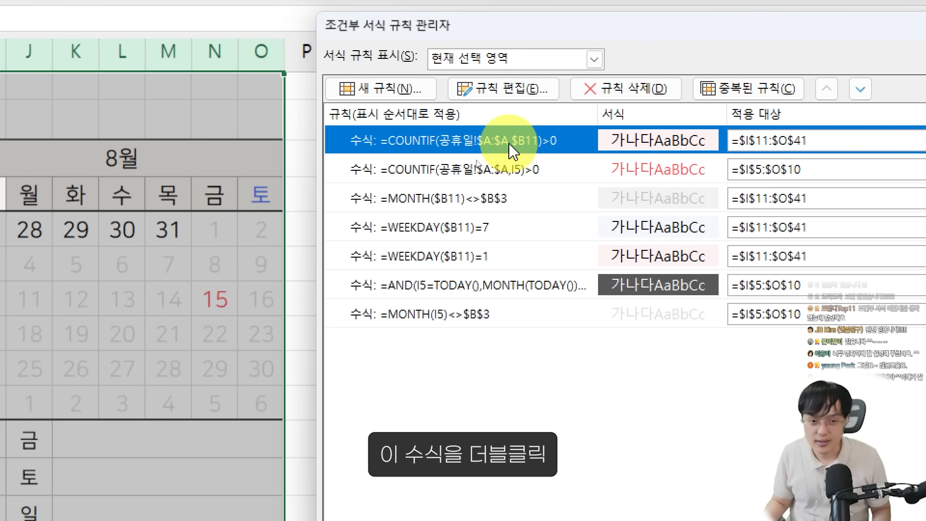
pyautogui.doubleClick(510, 145)
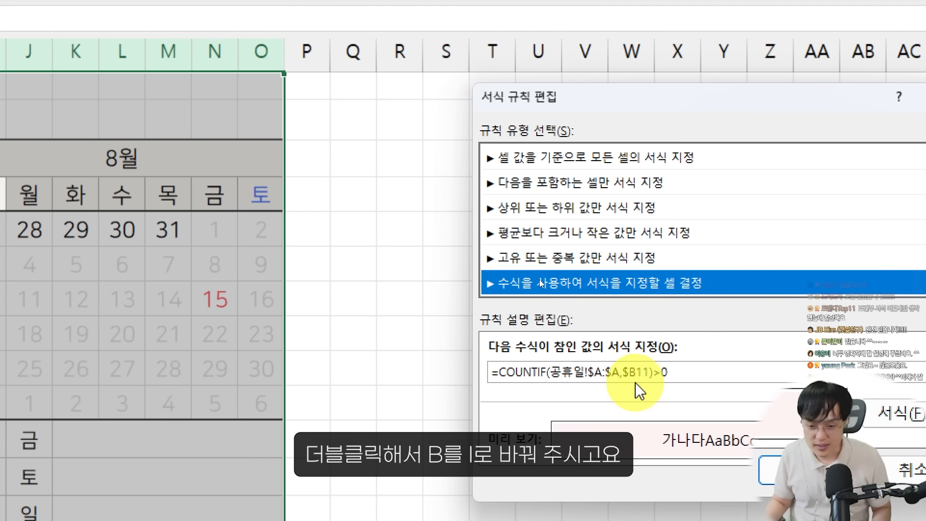
pyautogui.click(632, 372)
pyautogui.press('BackSpace')
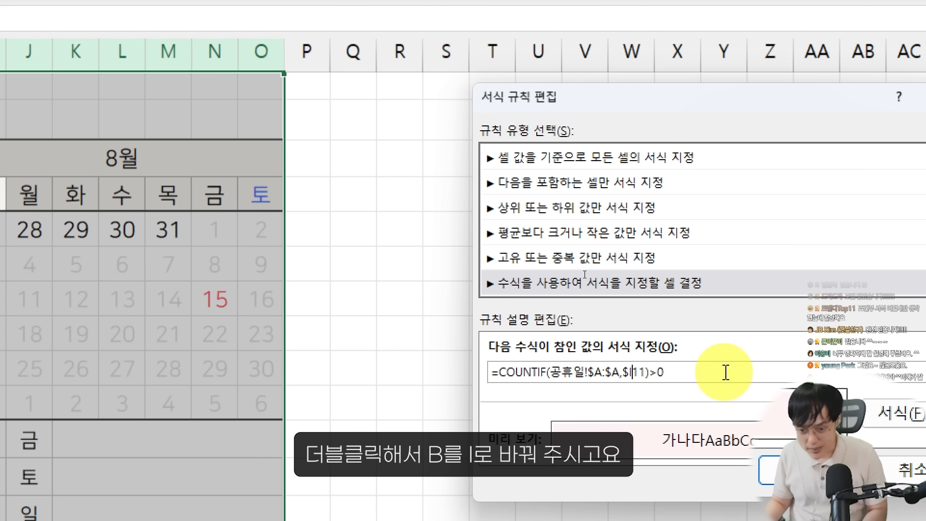
pyautogui.press('Return')
pyautogui.click(523, 169)
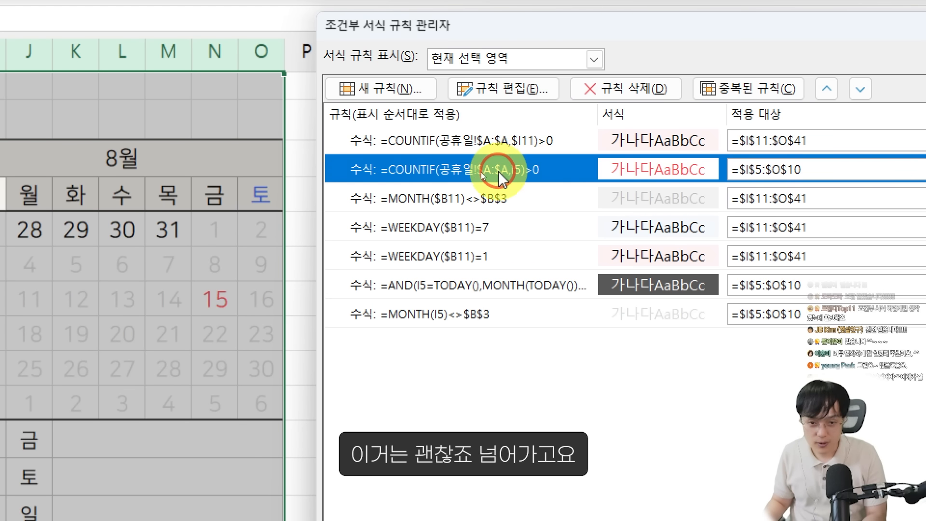
# Change the August daily list's out-of-month rule formula to =MONTH($B11)<>$I$3
pyautogui.doubleClick(502, 198)
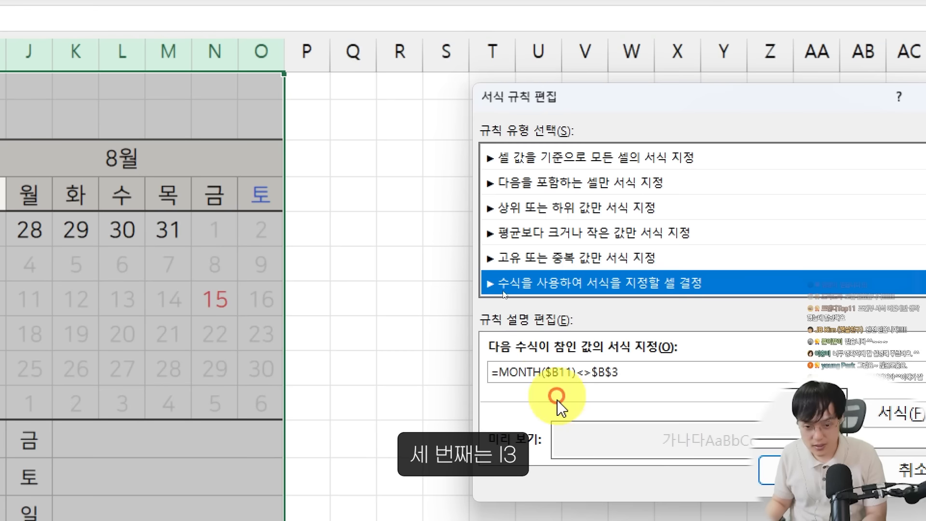
pyautogui.click(603, 372)
pyautogui.write('I')
pyautogui.press('Return')
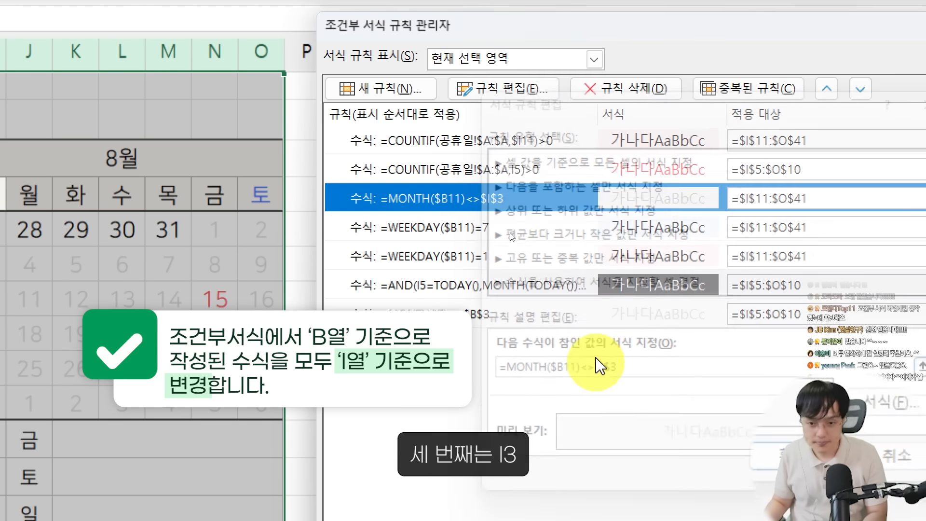
# Change the August daily list's Saturday and Sunday rule formulas to =WEEKDAY($I11)=7 and =WEEKDAY($I11)=1
pyautogui.doubleClick(558, 224)
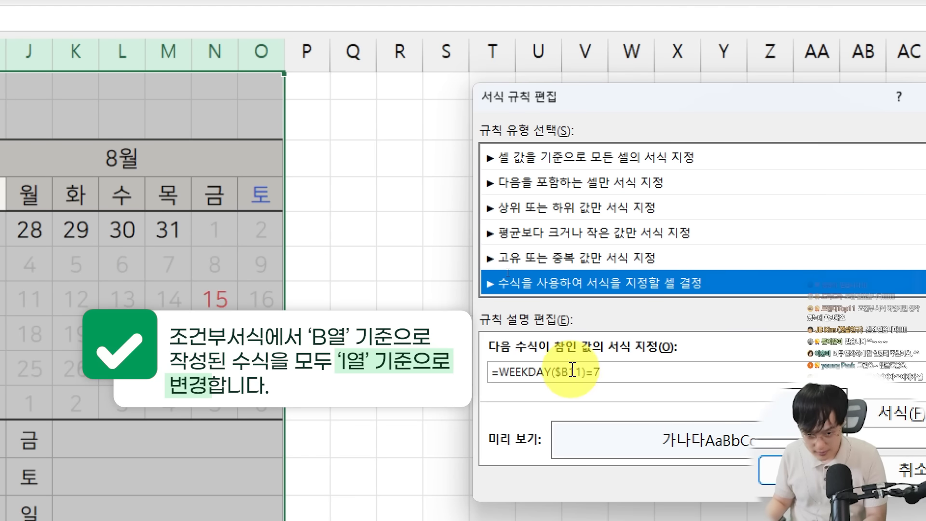
pyautogui.click(572, 371)
pyautogui.press('BackSpace')
pyautogui.write('I')
pyautogui.press('Return')
pyautogui.doubleClick(559, 314)
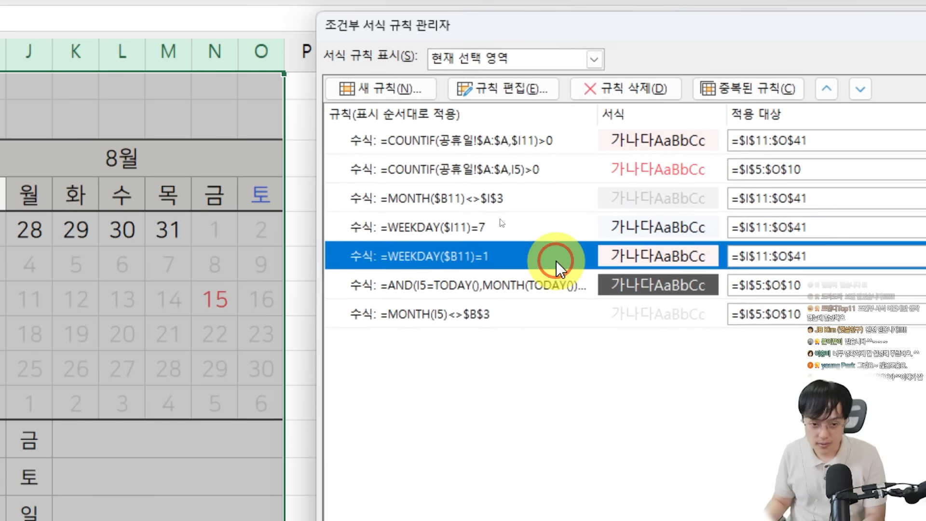
pyautogui.click(575, 372)
pyautogui.press('BackSpace')
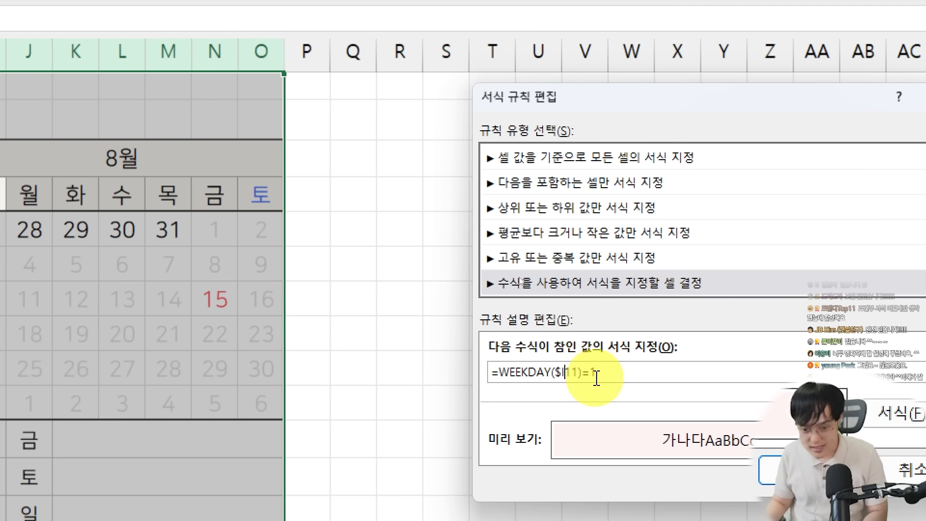
pyautogui.write('I')
pyautogui.press('Return')
# Change the August calendar's today-highlight rule formula to =AND(I5=TODAY(),MONTH(TODAY())=$I$3)
pyautogui.doubleClick(555, 296)
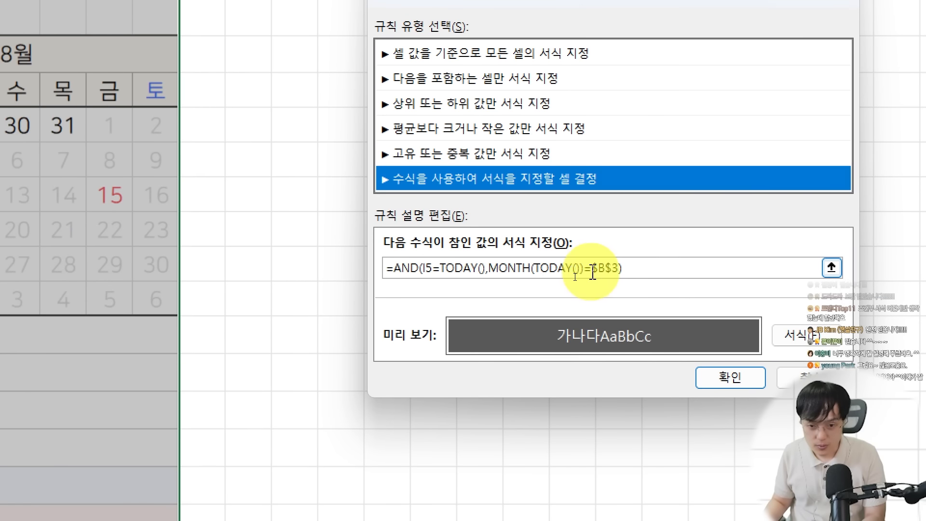
pyautogui.click(604, 269)
pyautogui.press('BackSpace')
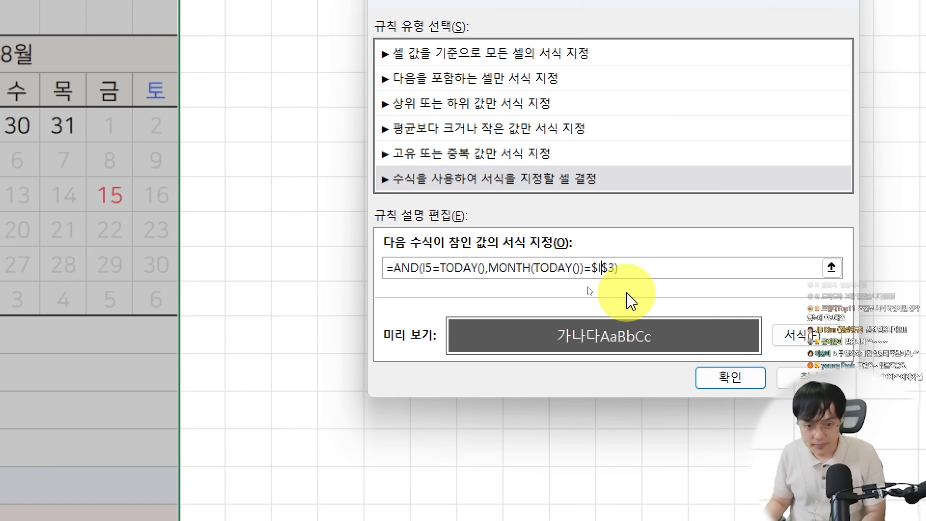
pyautogui.press('Return')
# Set the August calendar grid's out-of-month rule to =MONTH(I5)<>$I$3 and apply all the edited rules
pyautogui.doubleClick(435, 217)
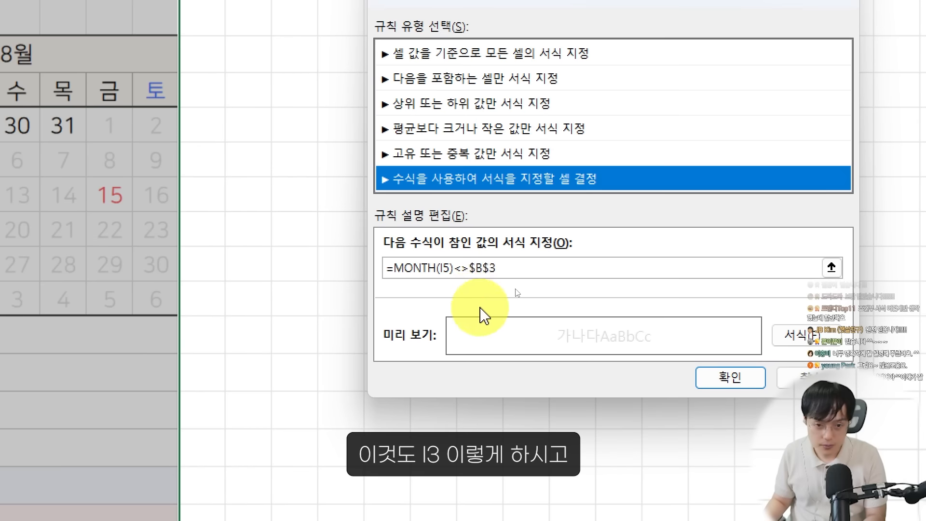
pyautogui.click(484, 268)
pyautogui.press('BackSpace')
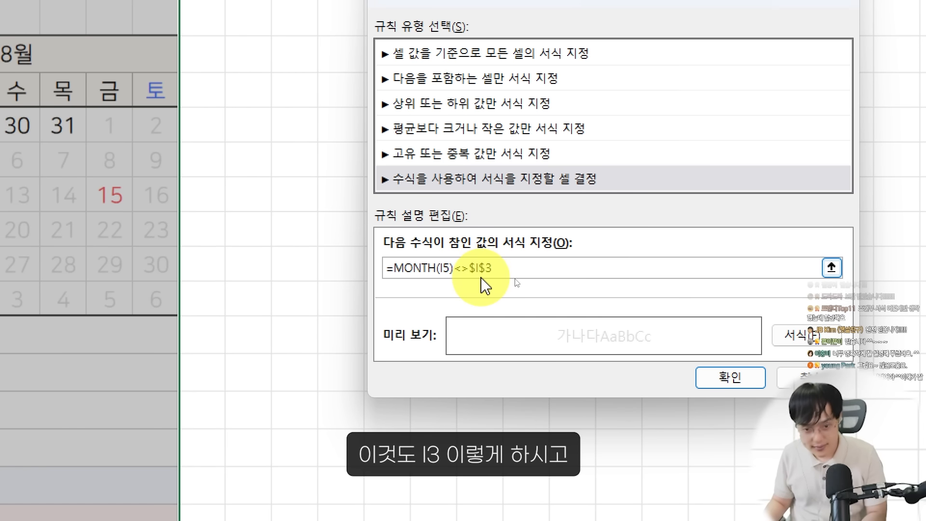
pyautogui.press('Return')
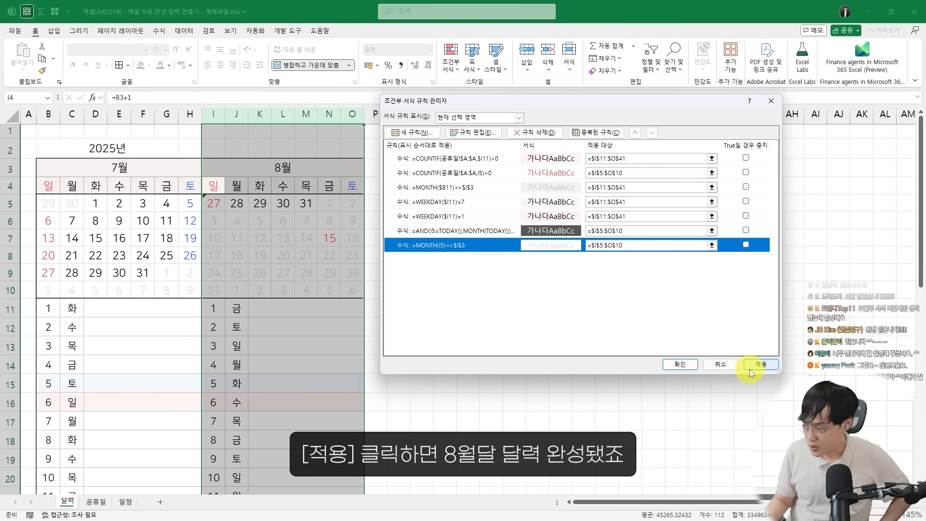
pyautogui.click(747, 366)
pyautogui.click(685, 365)
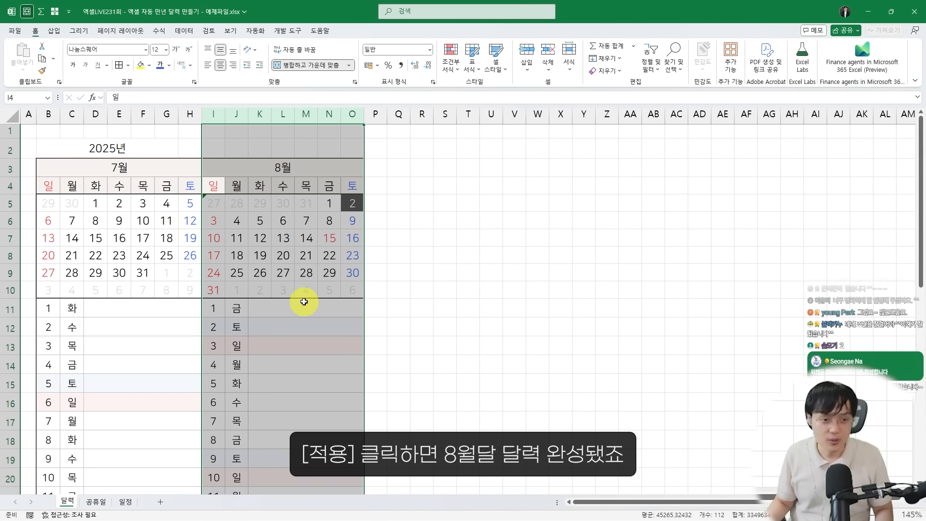
pyautogui.click(305, 307)
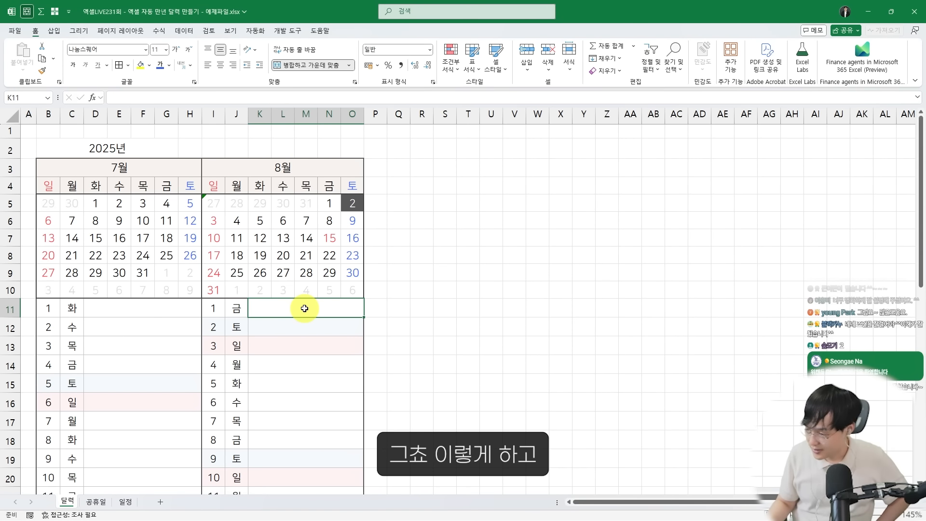
# Copy the August calendar in columns I to O and paste it starting at column P for September
pyautogui.click(251, 165)
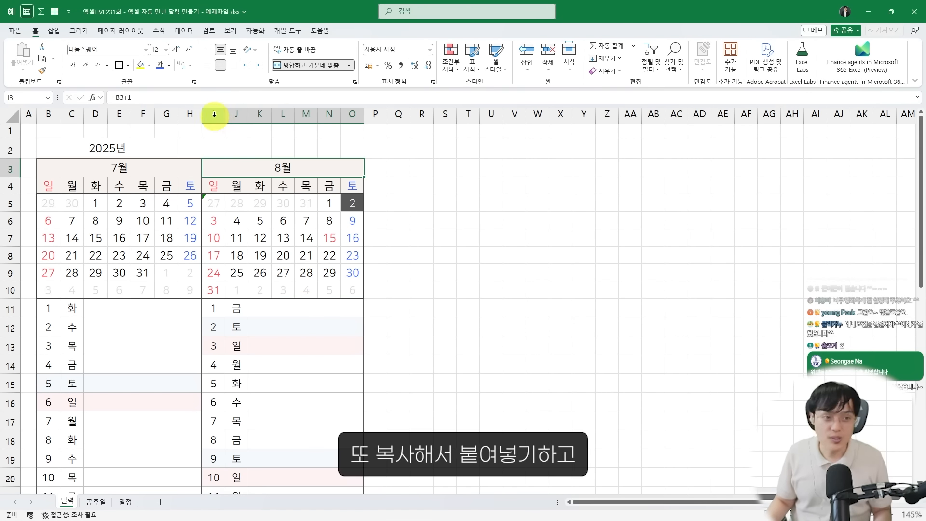
pyautogui.moveTo(217, 114); pyautogui.dragTo(352, 114)
pyautogui.hotkey('ctrl', 'c')
pyautogui.click(372, 113)
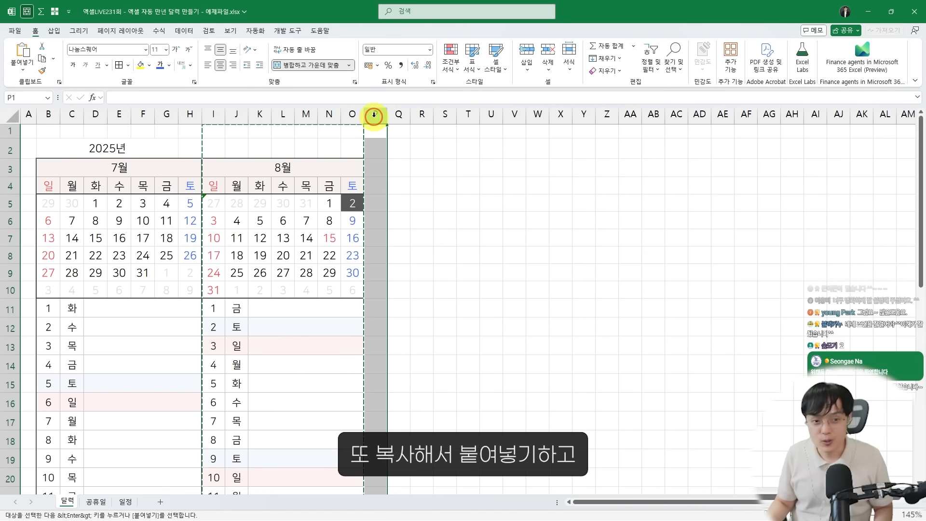
pyautogui.hotkey('ctrl', 'v')
pyautogui.click(408, 167)
# Open the conditional formatting rules for columns P to V and change the daily list's holiday rule to =COUNTIF(공휴일!$A:$A,$P11)>0
pyautogui.moveTo(375, 114); pyautogui.dragTo(515, 114)
pyautogui.click(452, 61)
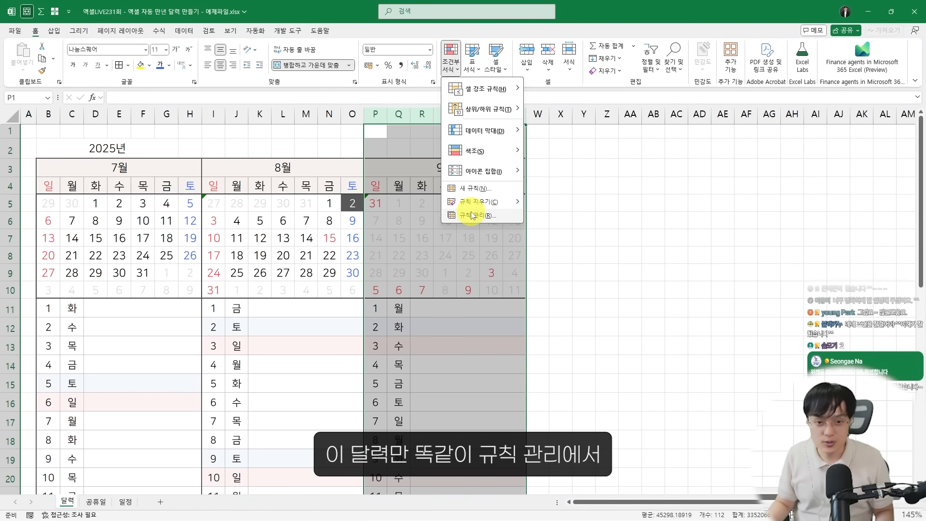
pyautogui.click(477, 215)
pyautogui.moveTo(425, 112); pyautogui.dragTo(547, 125)
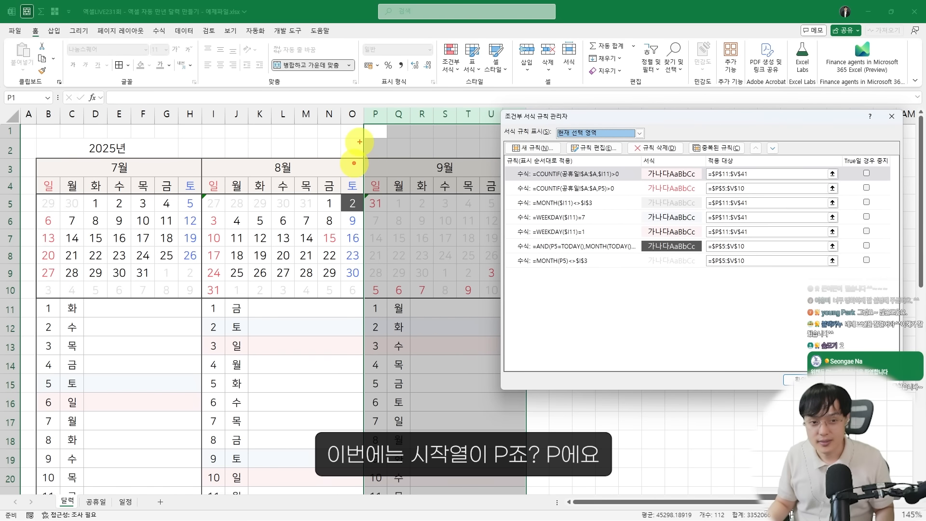
pyautogui.moveTo(362, 106); pyautogui.dragTo(401, 351)
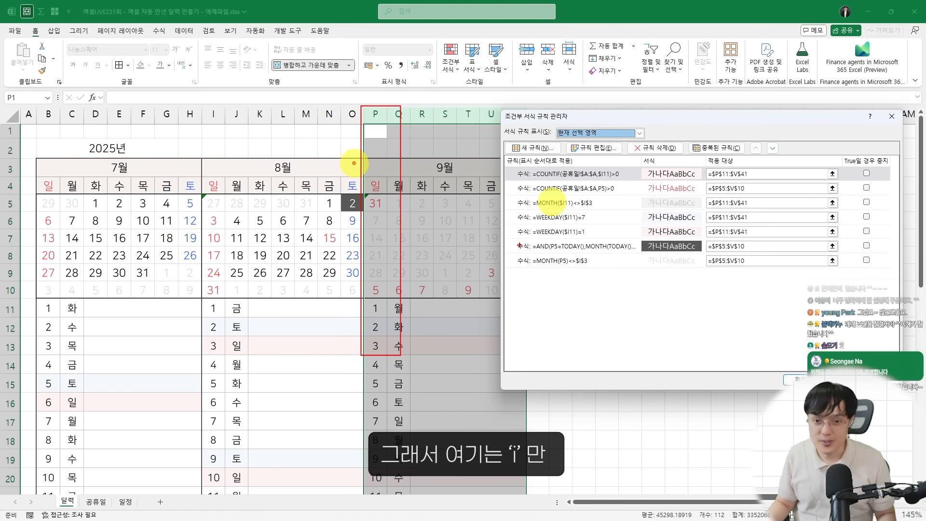
pyautogui.doubleClick(562, 173)
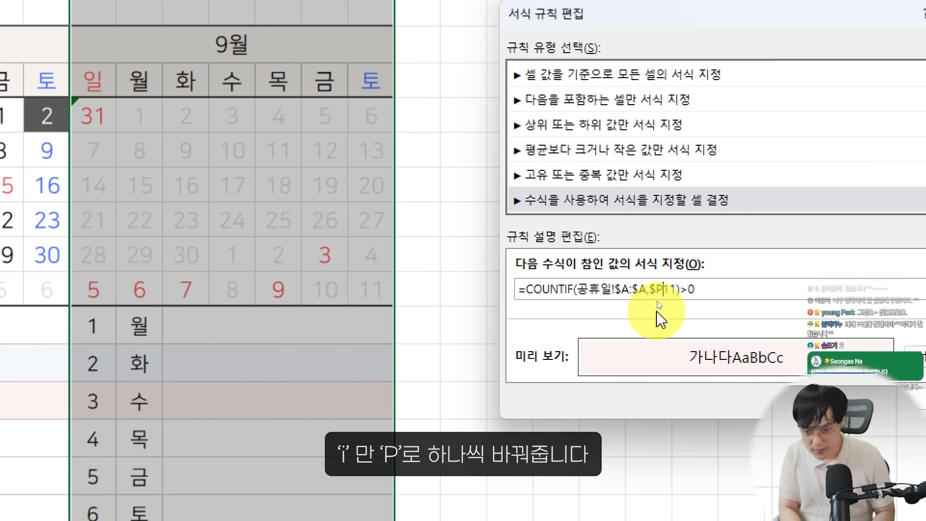
pyautogui.press('Return')
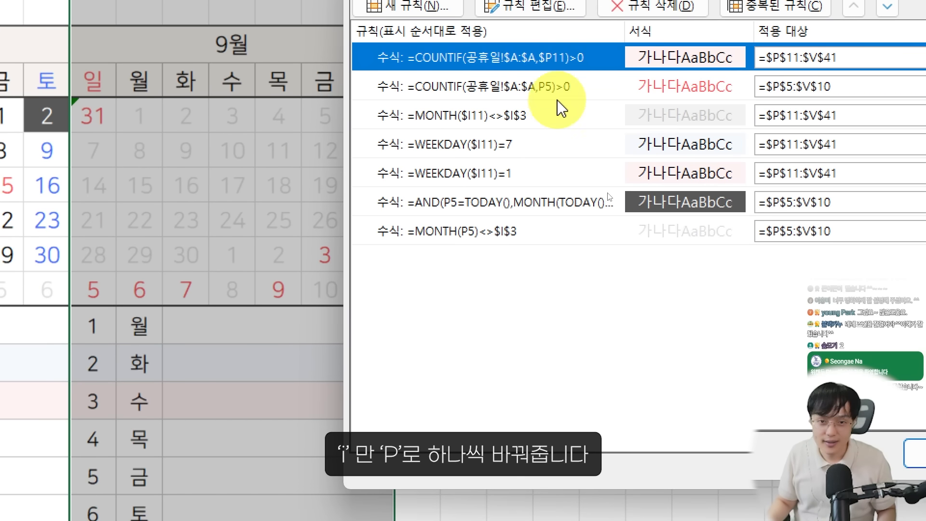
# Change the September daily list's out-of-month rule formula to =MONTH($P11)<>$P$3 and close the rules manager
pyautogui.doubleClick(544, 115)
pyautogui.click(631, 298)
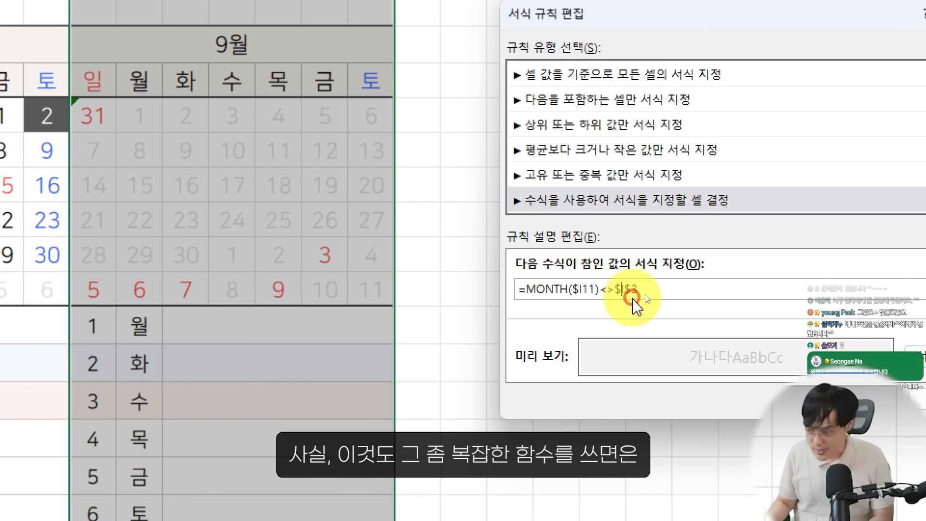
pyautogui.write('P')
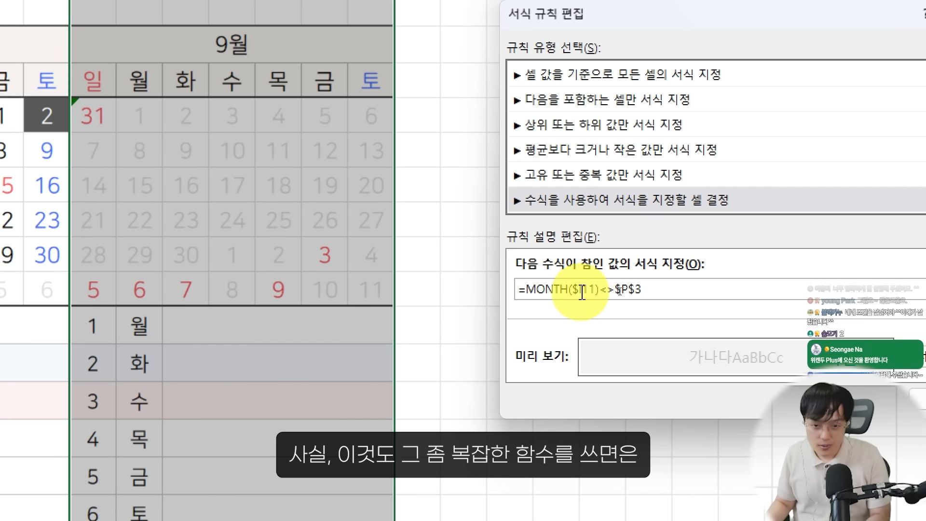
pyautogui.click(581, 291)
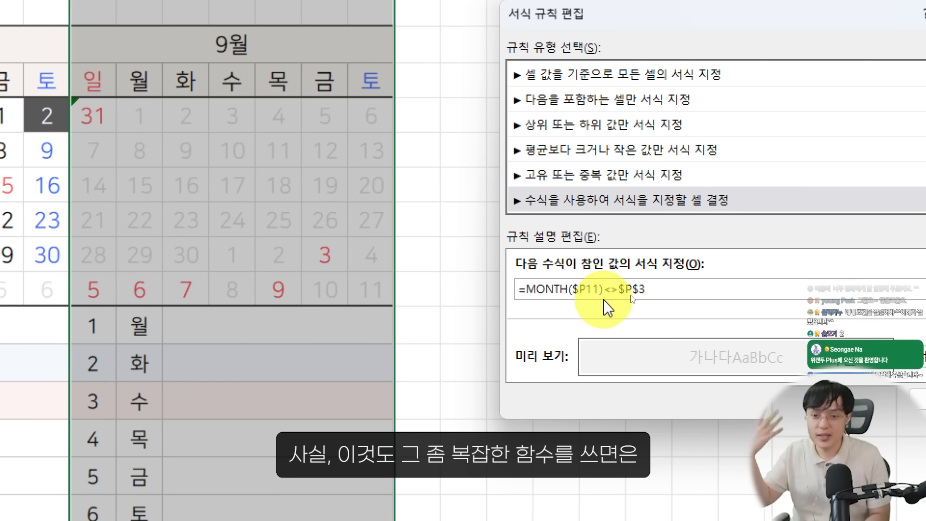
pyautogui.press('Return')
pyautogui.click(541, 152)
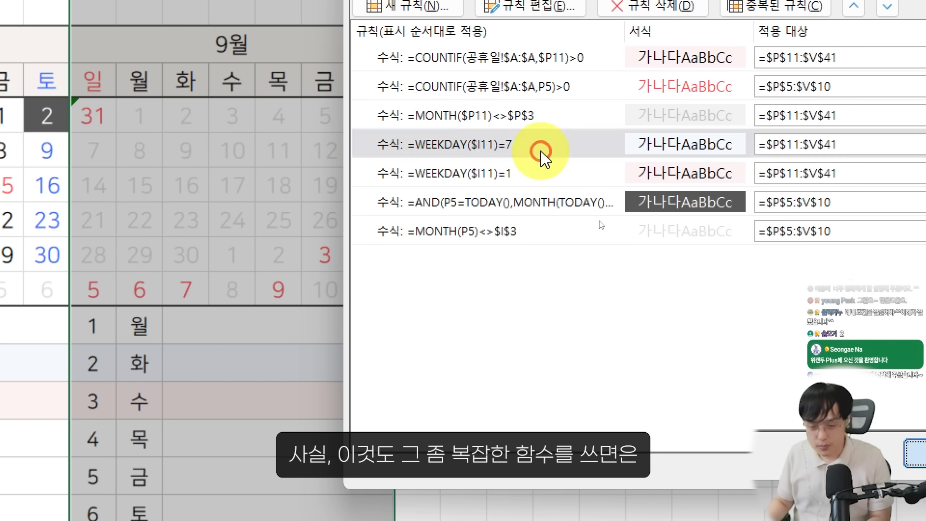
pyautogui.press('Return')
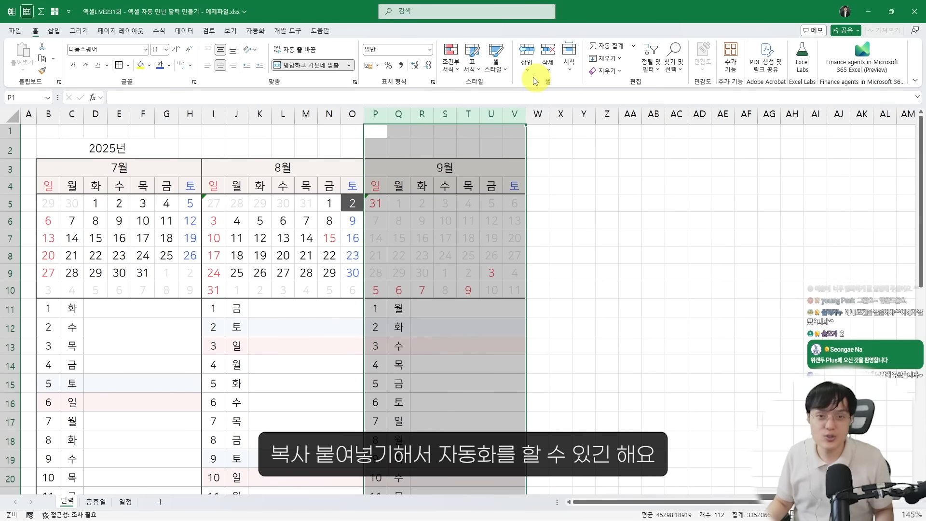
# Reopen the September rules and change the Saturday and Sunday formulas to =WEEKDAY($P11)=7 and =WEEKDAY($P11)=1
pyautogui.click(454, 67)
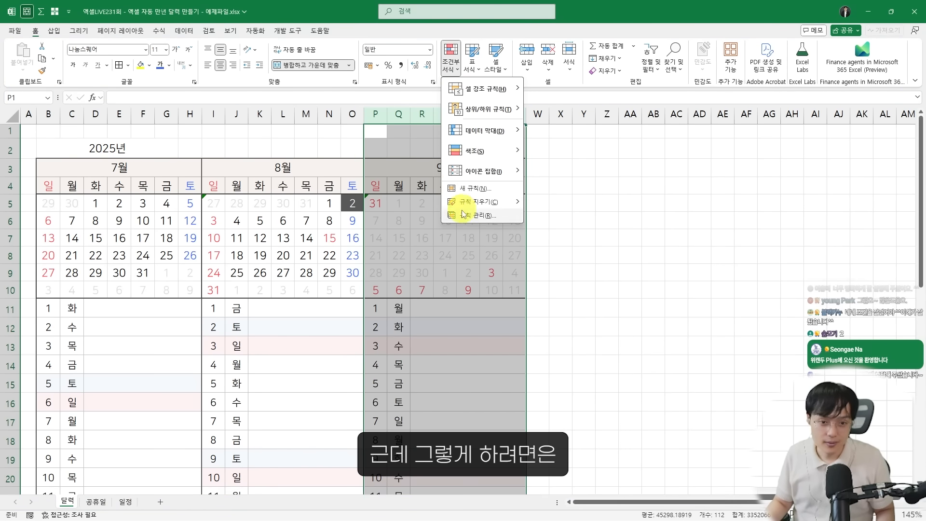
pyautogui.click(462, 211)
pyautogui.doubleClick(540, 219)
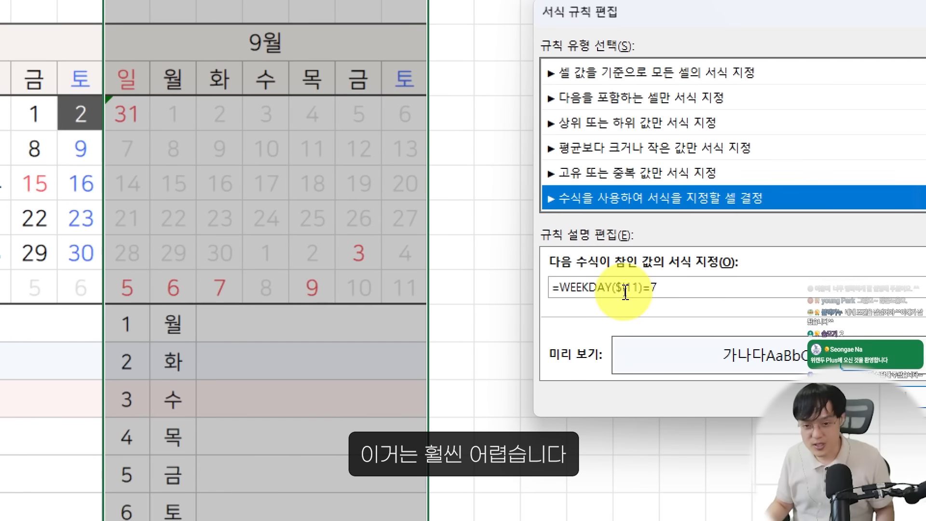
pyautogui.click(626, 293)
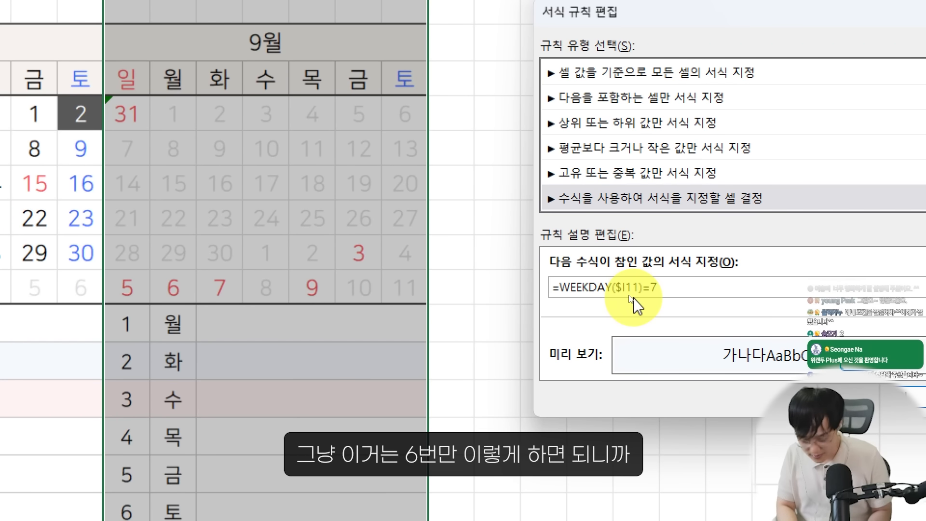
pyautogui.press('Escape')
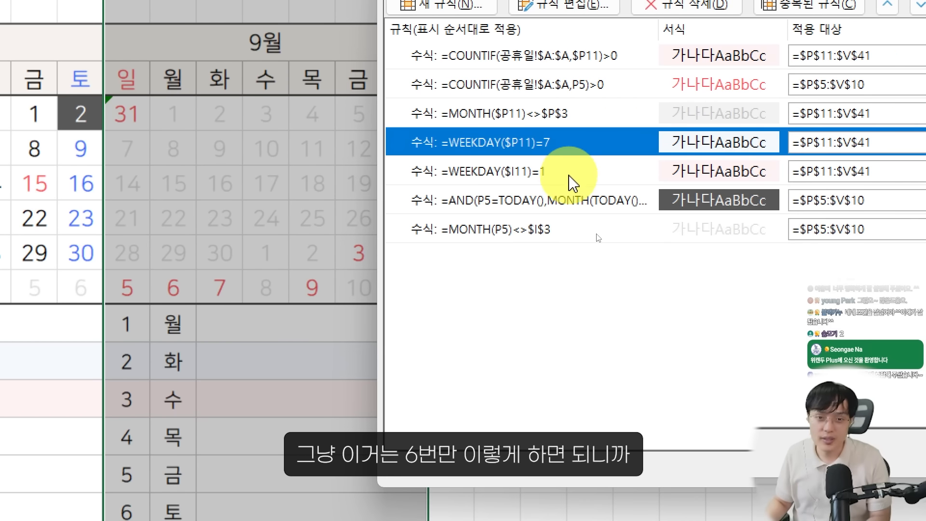
pyautogui.doubleClick(568, 176)
pyautogui.click(630, 288)
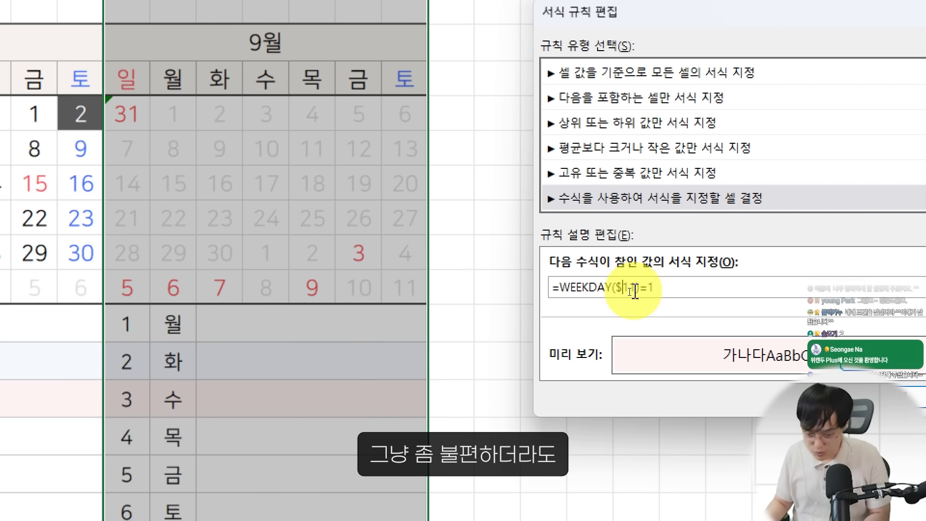
pyautogui.press('Escape')
# Change the September calendar's today-highlight rule formula to =AND(P5=TODAY(),MONTH(TODAY())=$P$3)
pyautogui.doubleClick(600, 217)
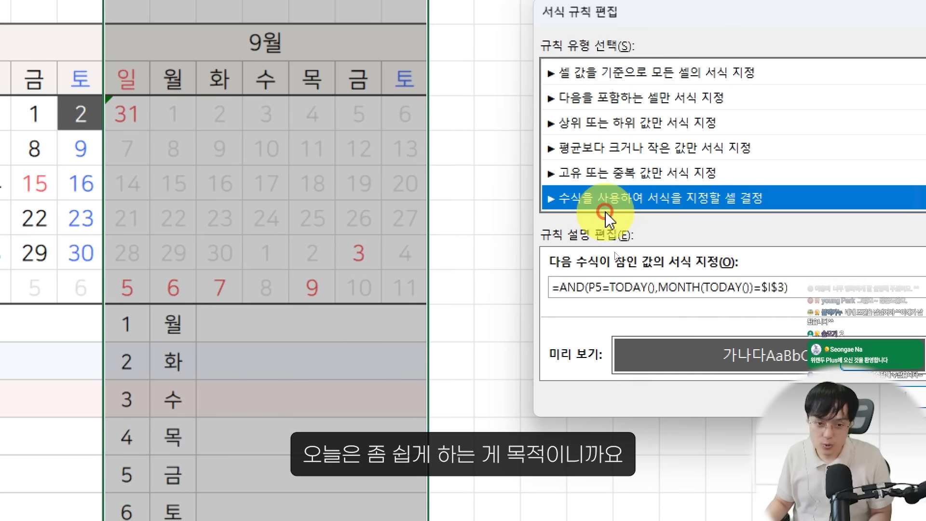
pyautogui.click(767, 293)
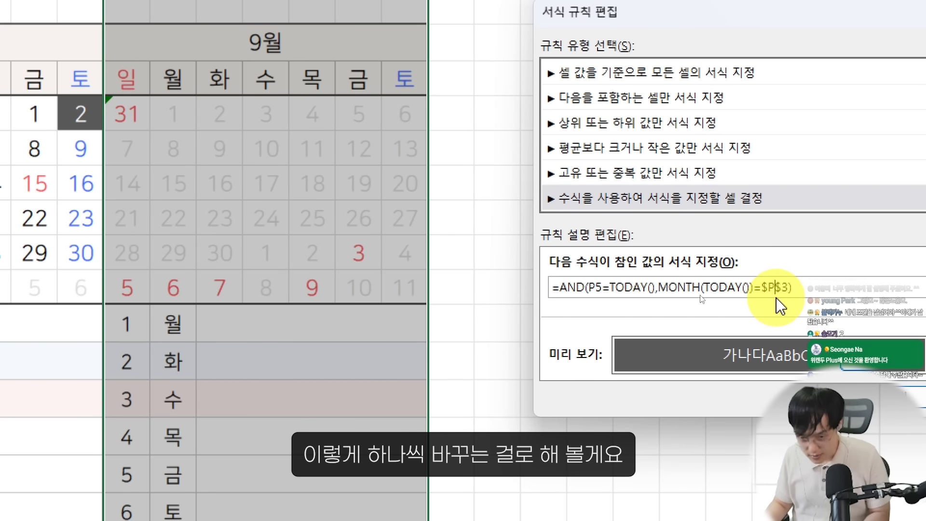
pyautogui.press('Escape')
# Set the September calendar grid's out-of-month rule to =MONTH(P5)<>$P$3, then apply the rules and close the manager
pyautogui.doubleClick(538, 230)
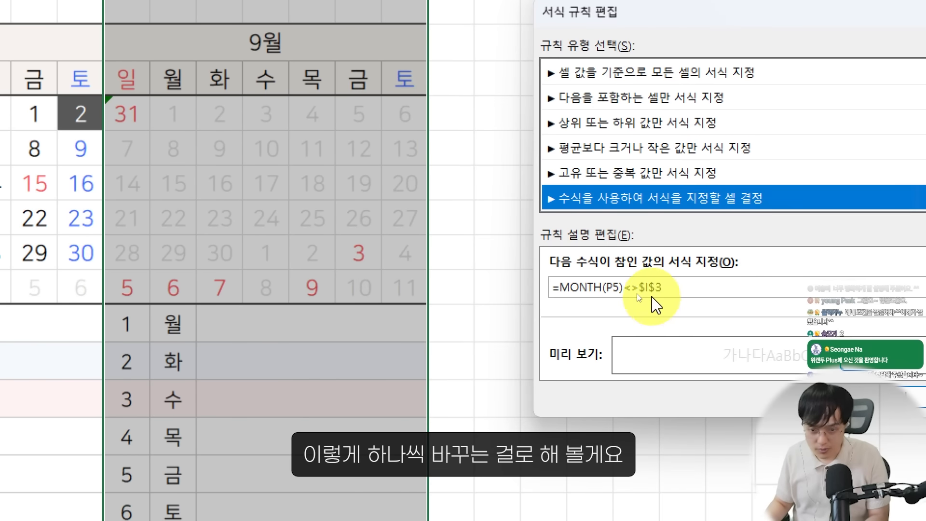
pyautogui.click(657, 289)
pyautogui.write('P')
pyautogui.press('Return')
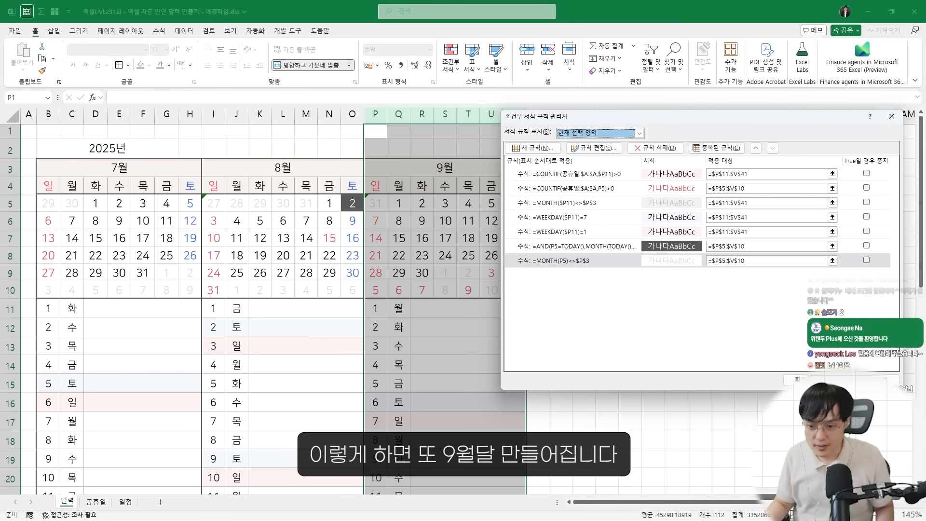
pyautogui.click(798, 379)
pyautogui.click(483, 352)
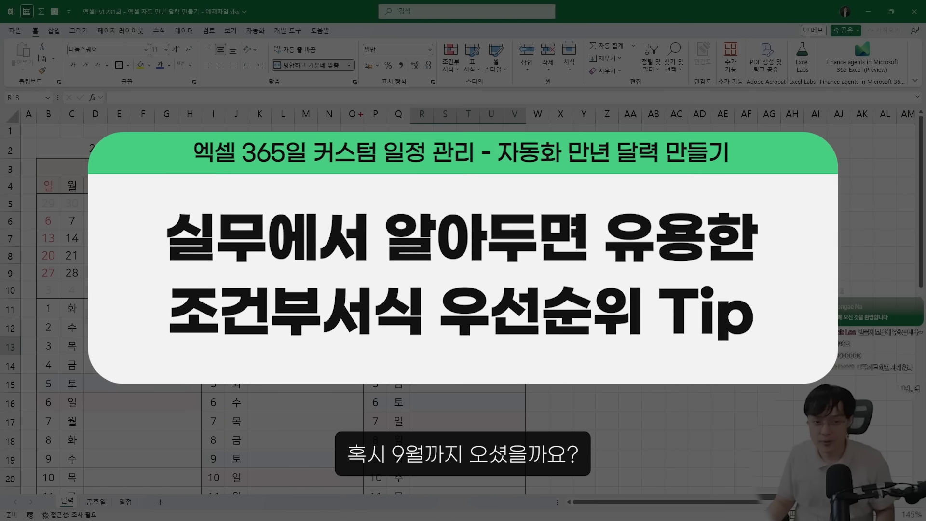
pyautogui.press('Escape')
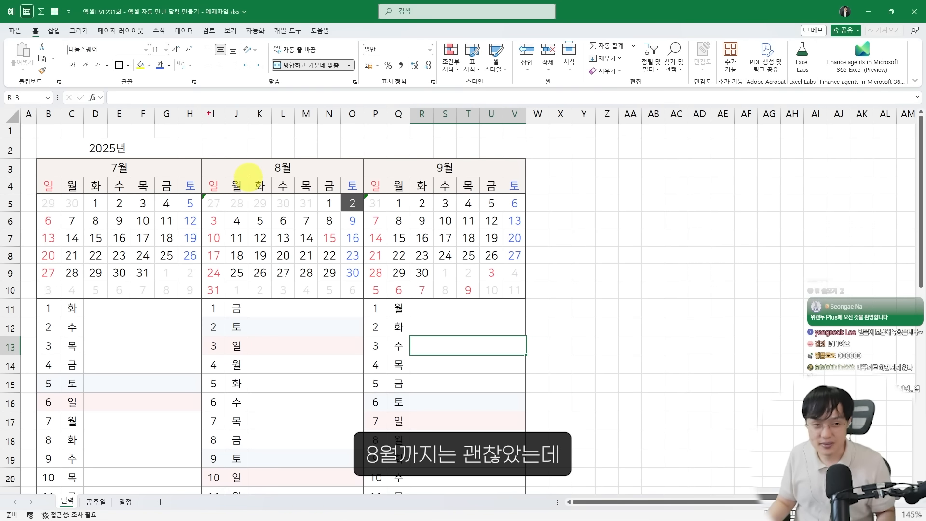
pyautogui.moveTo(205, 107); pyautogui.dragTo(356, 423)
pyautogui.moveTo(368, 102)
pyautogui.mouseDown()
pyautogui.moveTo(415, 178)
pyautogui.moveTo(519, 436)
pyautogui.mouseUp()
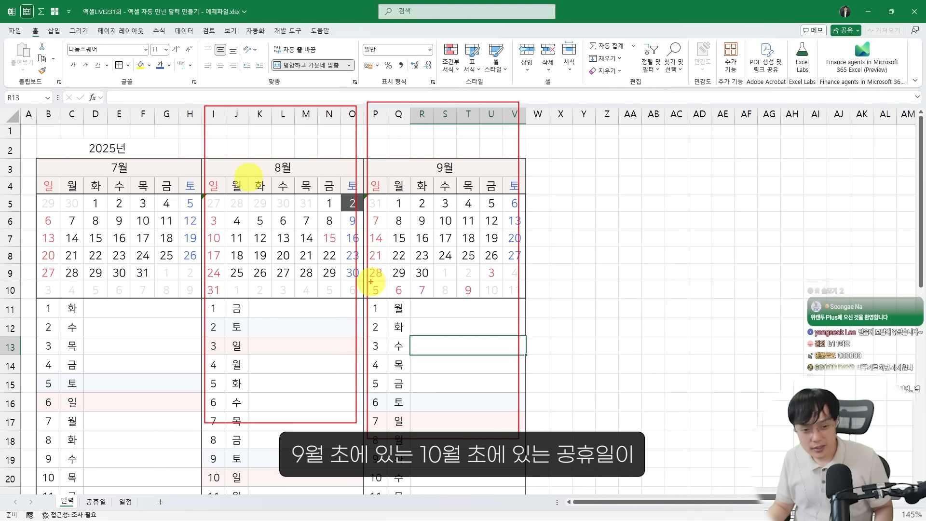
pyautogui.moveTo(369, 280); pyautogui.dragTo(520, 298)
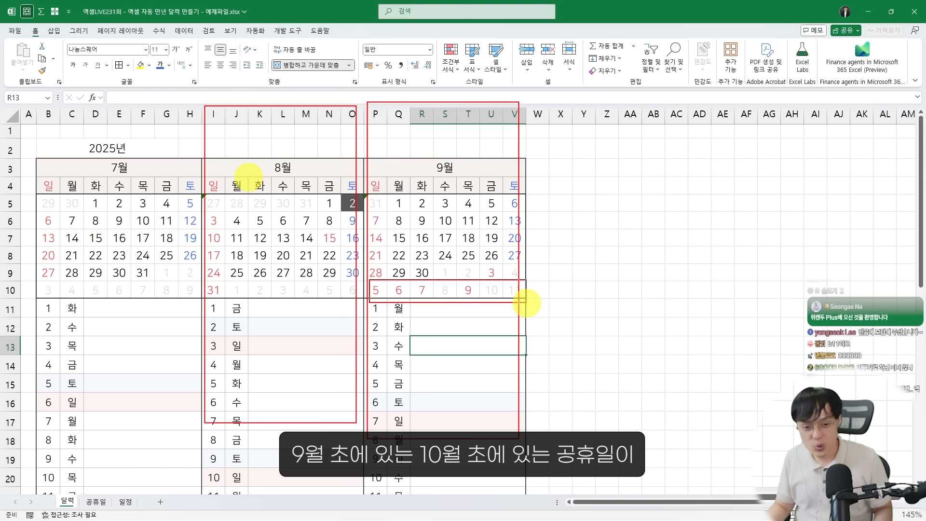
pyautogui.moveTo(407, 283)
pyautogui.mouseDown()
pyautogui.moveTo(383, 296)
pyautogui.moveTo(425, 299)
pyautogui.moveTo(475, 278)
pyautogui.mouseUp()
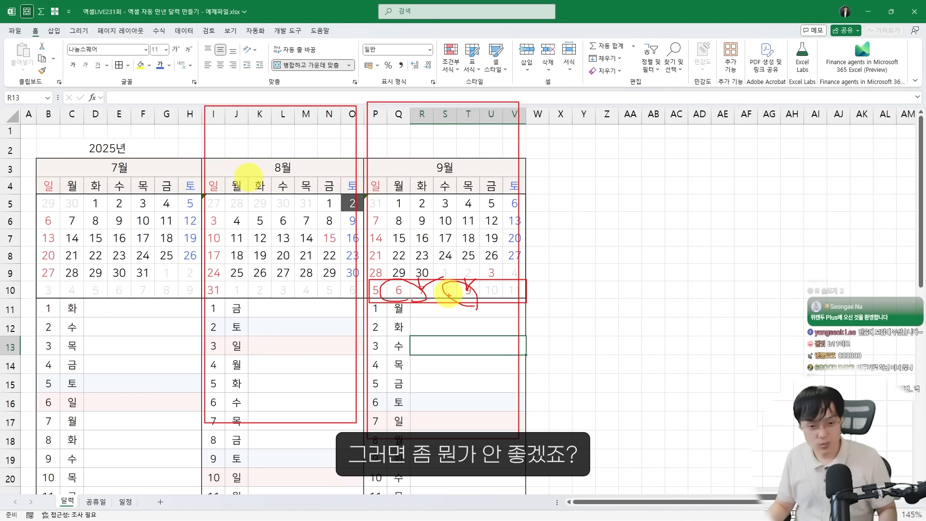
pyautogui.press('Escape')
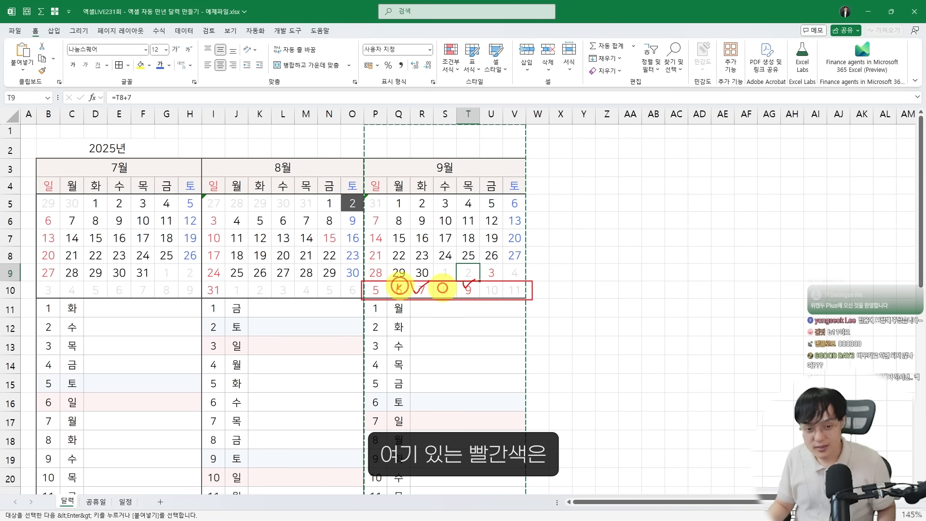
pyautogui.moveTo(399, 286)
pyautogui.mouseDown()
pyautogui.moveTo(387, 275)
pyautogui.moveTo(514, 297)
pyautogui.mouseUp()
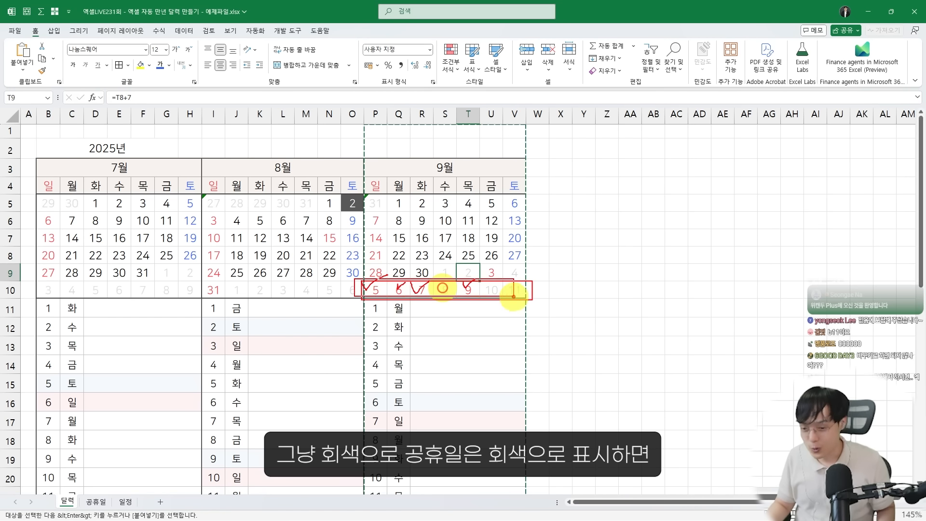
pyautogui.press('Escape')
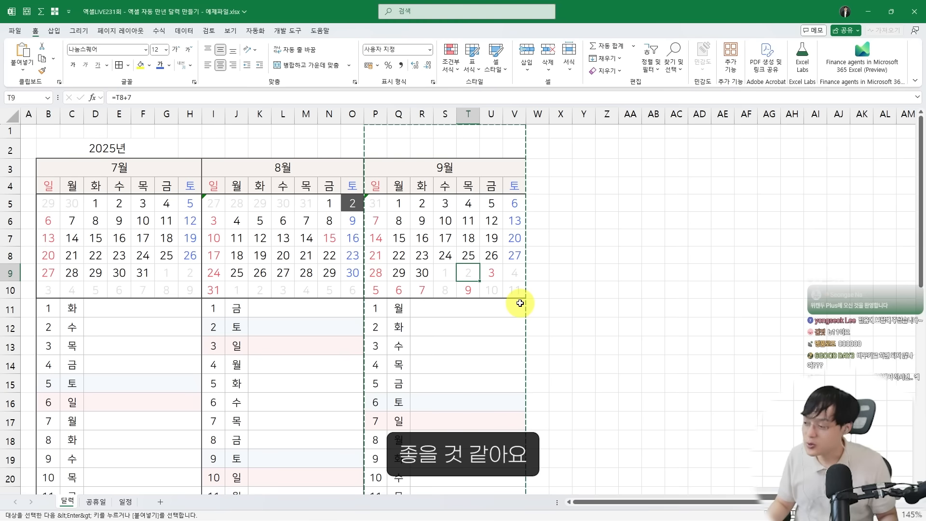
pyautogui.click(464, 239)
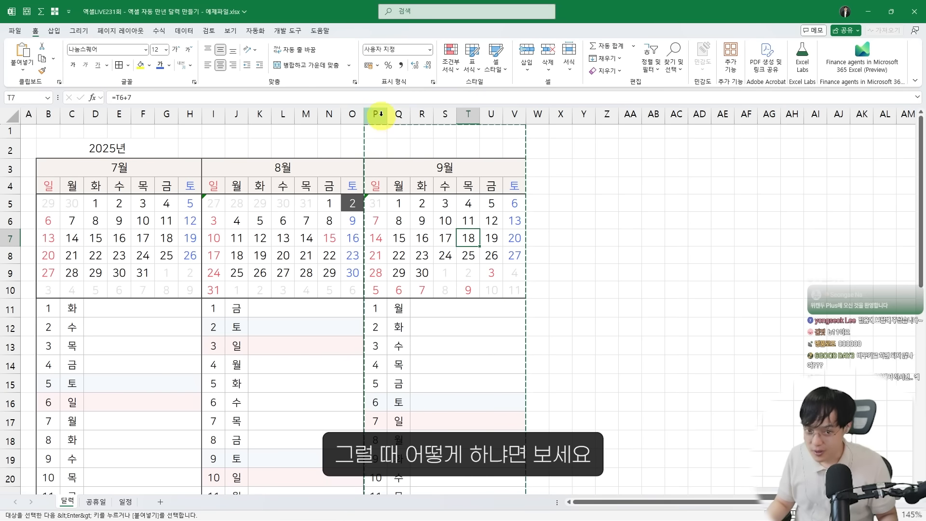
# Open the conditional formatting rules manager for the September columns P:V
pyautogui.moveTo(378, 115); pyautogui.dragTo(513, 115)
pyautogui.moveTo(364, 103)
pyautogui.mouseDown()
pyautogui.moveTo(503, 320)
pyautogui.moveTo(530, 420)
pyautogui.mouseUp()
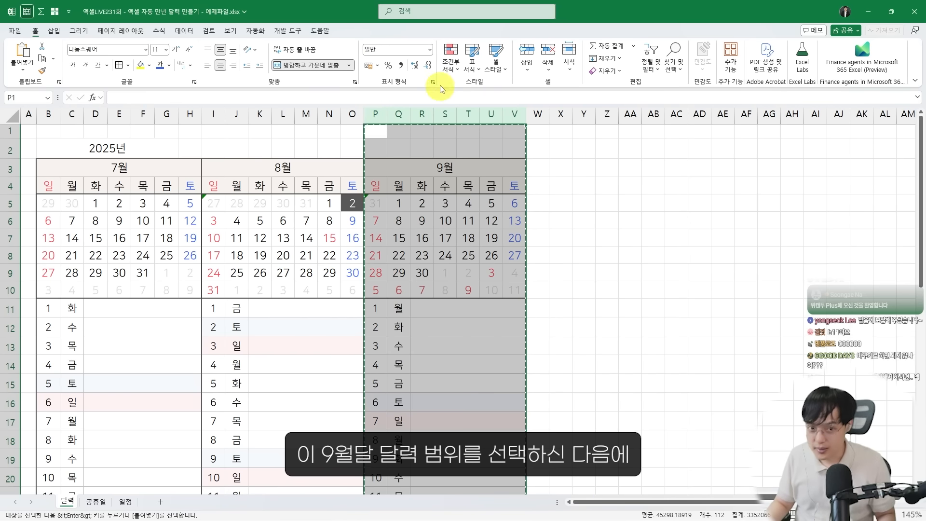
pyautogui.click(450, 57)
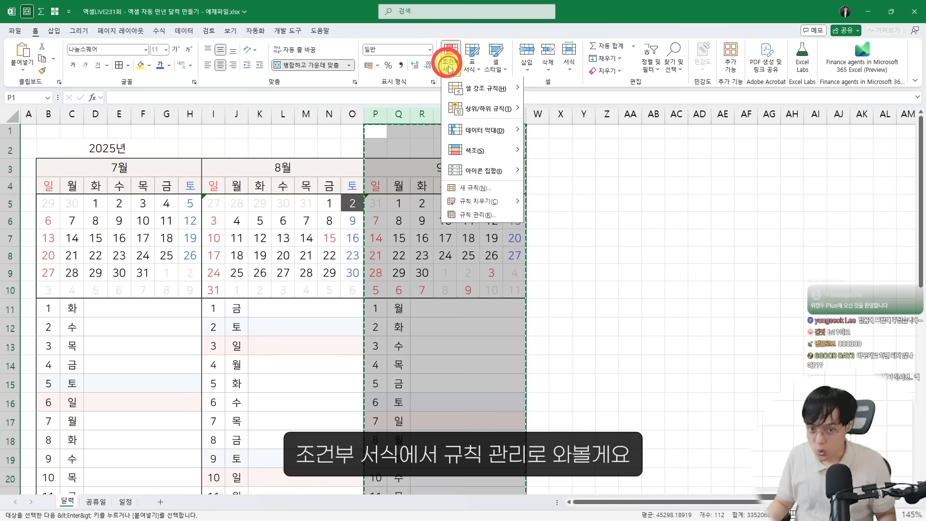
pyautogui.click(473, 219)
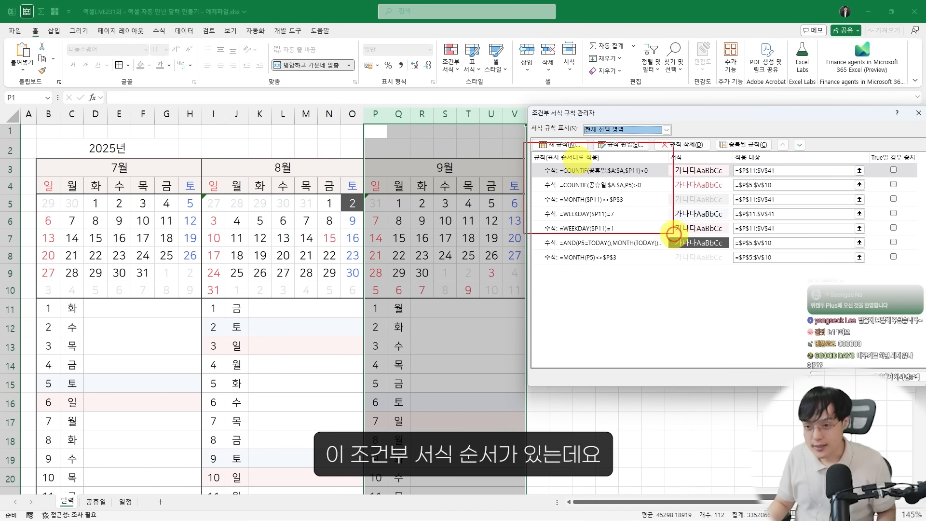
pyautogui.moveTo(525, 142)
pyautogui.mouseDown()
pyautogui.moveTo(897, 278)
pyautogui.moveTo(918, 276)
pyautogui.mouseUp()
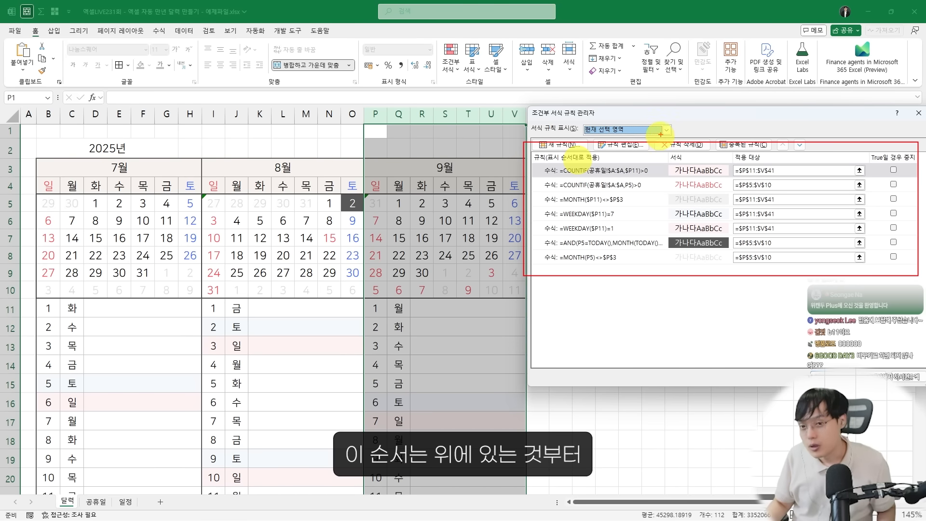
pyautogui.moveTo(649, 158); pyautogui.dragTo(650, 200)
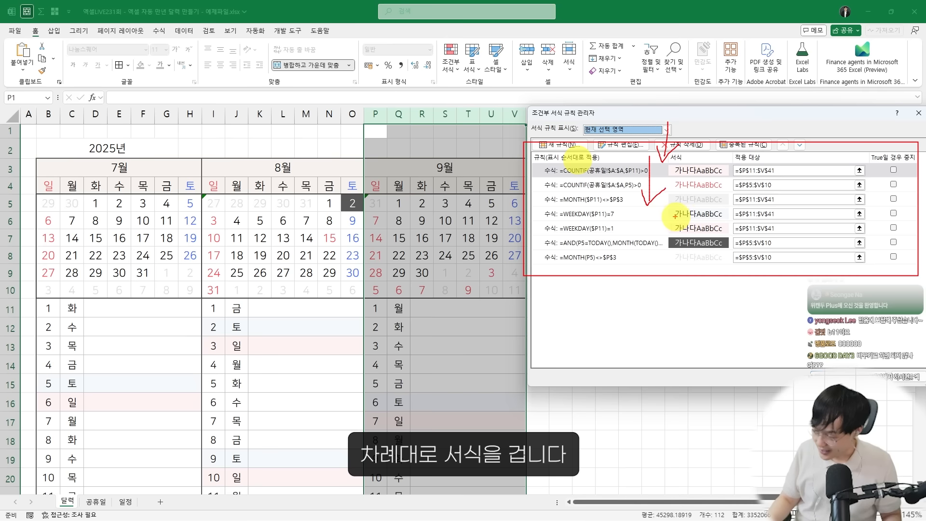
pyautogui.press('Escape')
# Move the September calendar grid's holiday rule to the end of the rule order, apply the change and close the rules manager
pyautogui.click(646, 186)
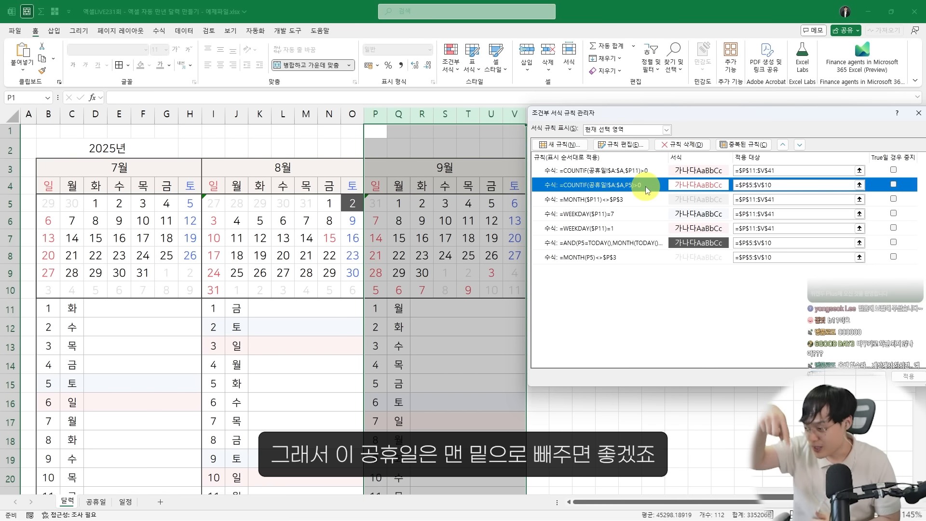
pyautogui.click(799, 145)
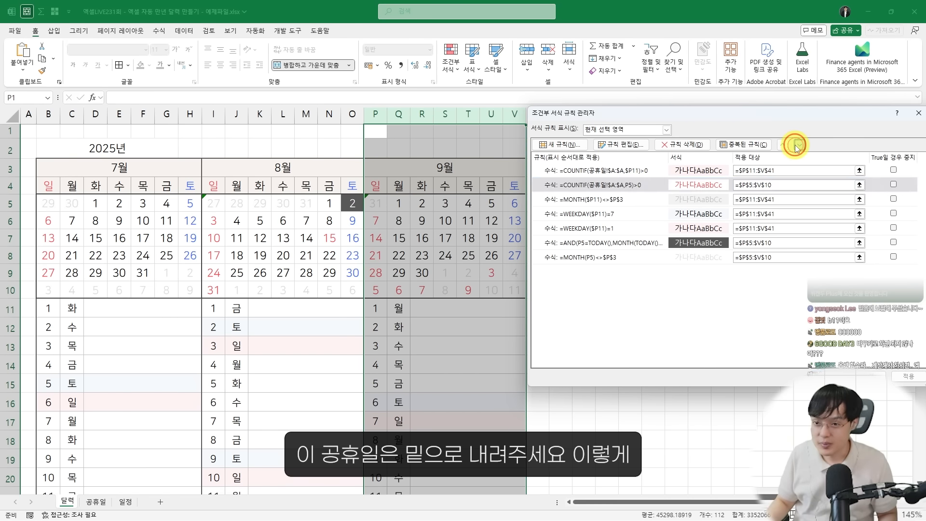
pyautogui.click(799, 145)
pyautogui.click(796, 145)
pyautogui.click(797, 146)
pyautogui.click(796, 145)
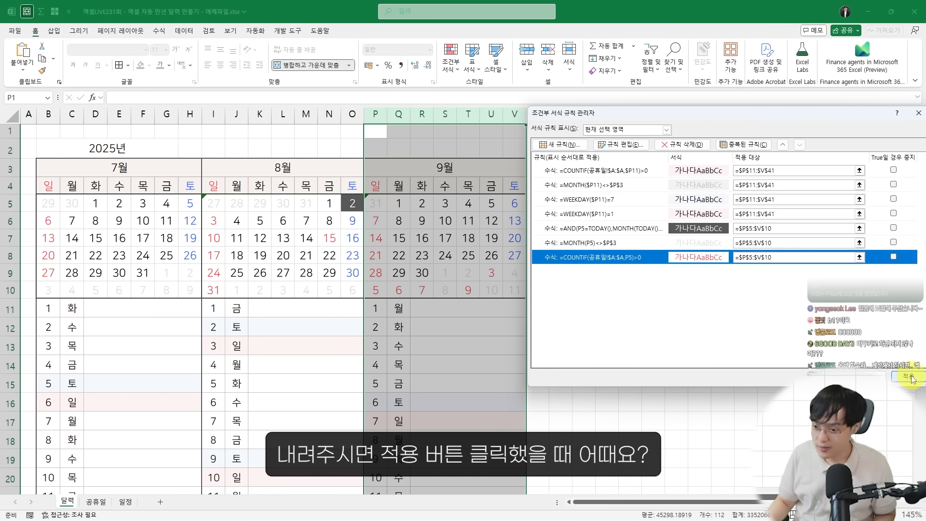
pyautogui.click(904, 382)
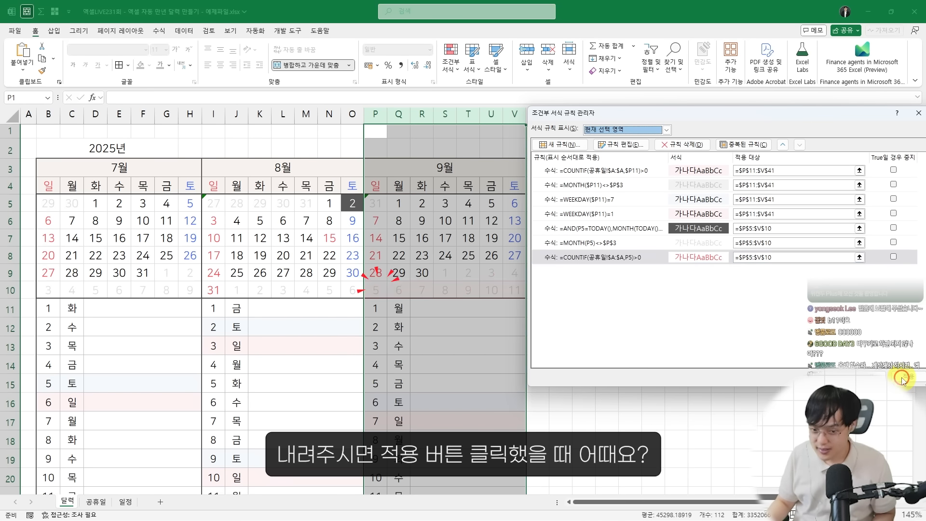
pyautogui.hotkey('ctrl', '2')
pyautogui.moveTo(361, 252); pyautogui.dragTo(515, 294)
pyautogui.moveTo(423, 251)
pyautogui.mouseDown()
pyautogui.moveTo(428, 274)
pyautogui.moveTo(460, 256)
pyautogui.mouseUp()
pyautogui.press('Escape')
pyautogui.press('Escape')
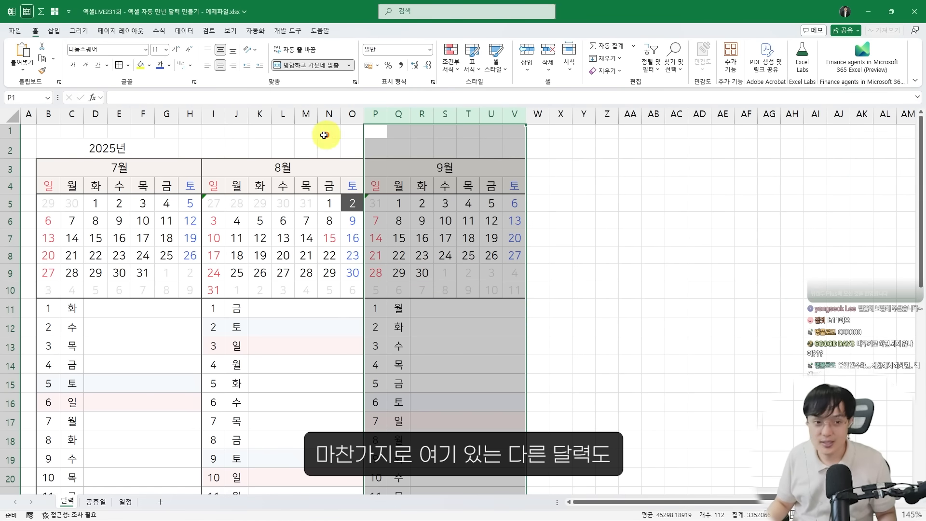
# Reorder the August rules in columns I:O so the calendar grid's holiday rule comes last, and apply the new order
pyautogui.moveTo(213, 113); pyautogui.dragTo(356, 125)
pyautogui.click(451, 62)
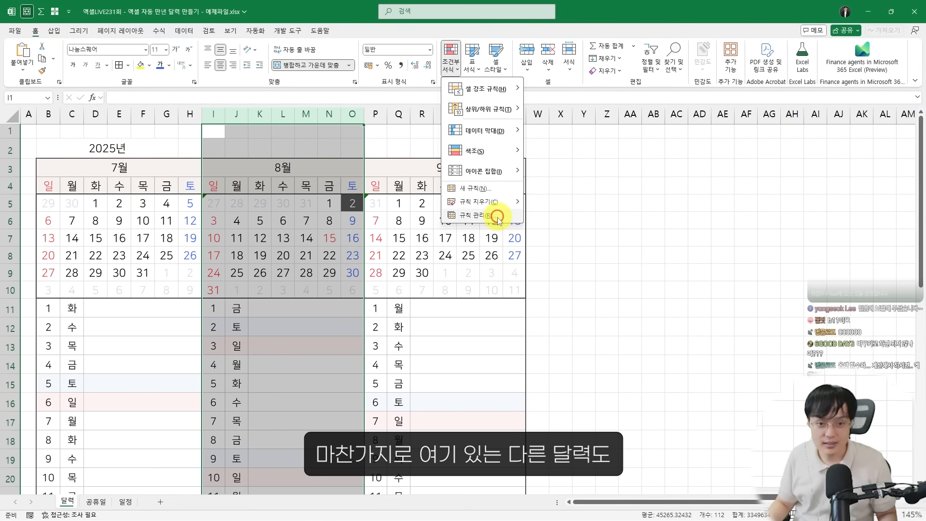
pyautogui.click(496, 213)
pyautogui.click(584, 186)
pyautogui.click(794, 145)
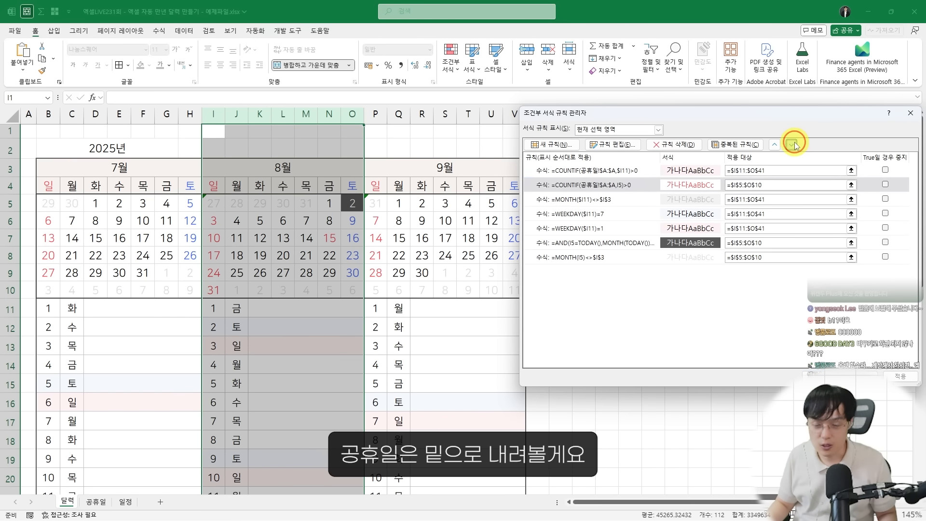
pyautogui.click(794, 145)
pyautogui.click(794, 145)
pyautogui.click(794, 145)
pyautogui.click(794, 144)
pyautogui.click(900, 375)
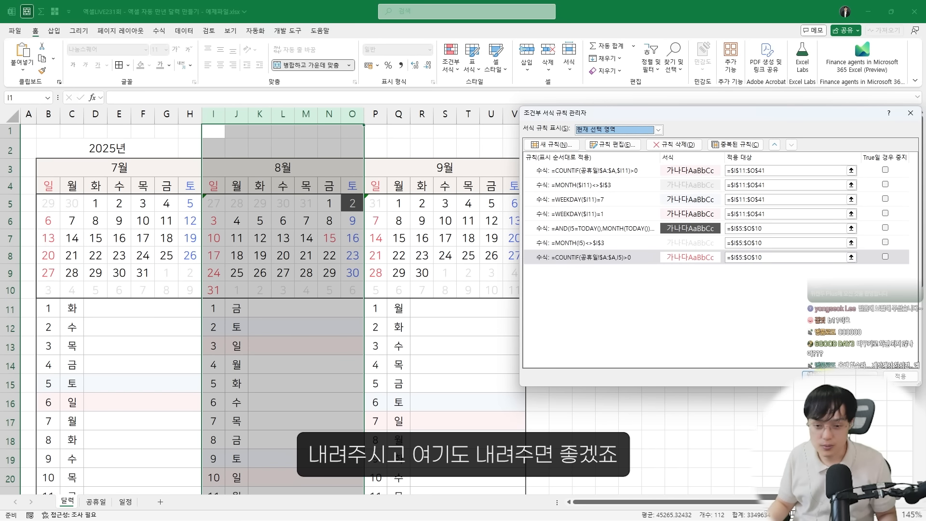
# Make the July calendar grid's holiday rule the last one for columns B:H, apply it and close the rules manager
pyautogui.moveTo(58, 117); pyautogui.dragTo(190, 114)
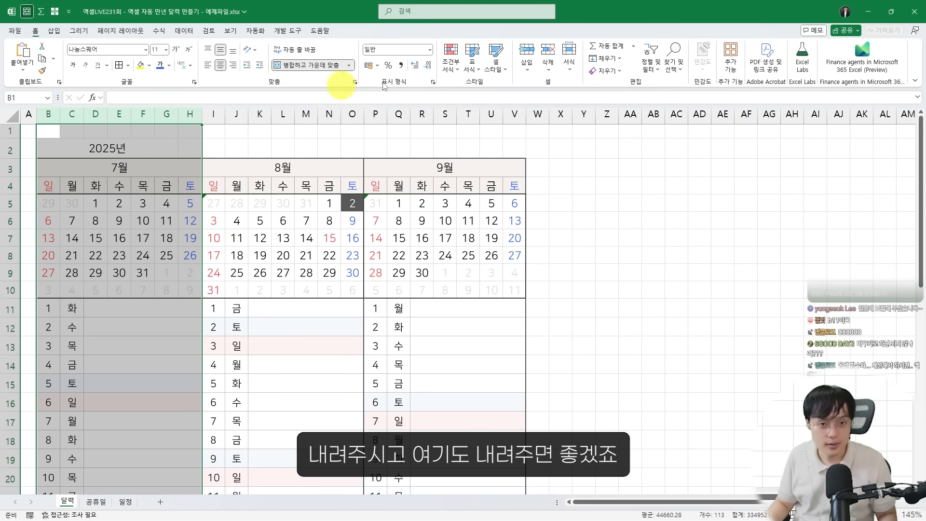
pyautogui.click(451, 62)
pyautogui.click(471, 216)
pyautogui.click(579, 185)
pyautogui.click(794, 144)
pyautogui.click(793, 145)
pyautogui.click(794, 145)
pyautogui.click(794, 144)
pyautogui.click(794, 144)
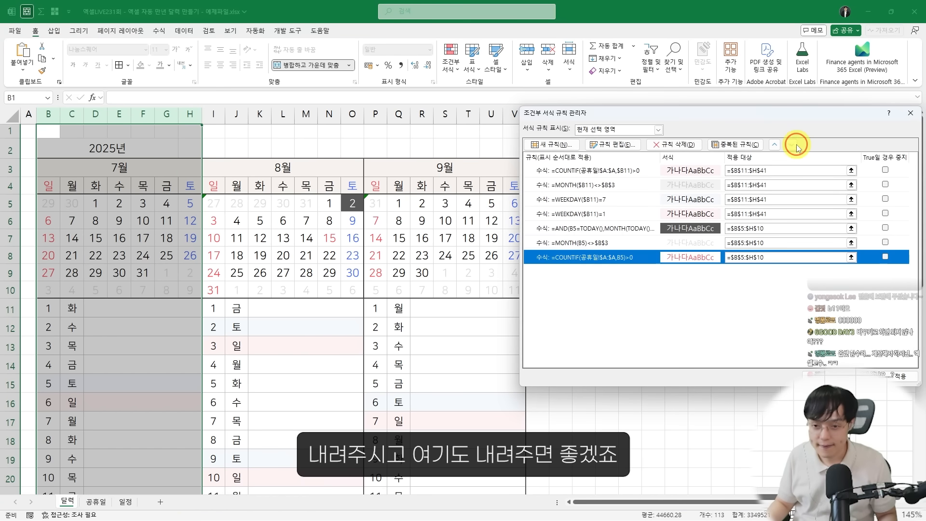
pyautogui.click(906, 377)
pyautogui.click(822, 376)
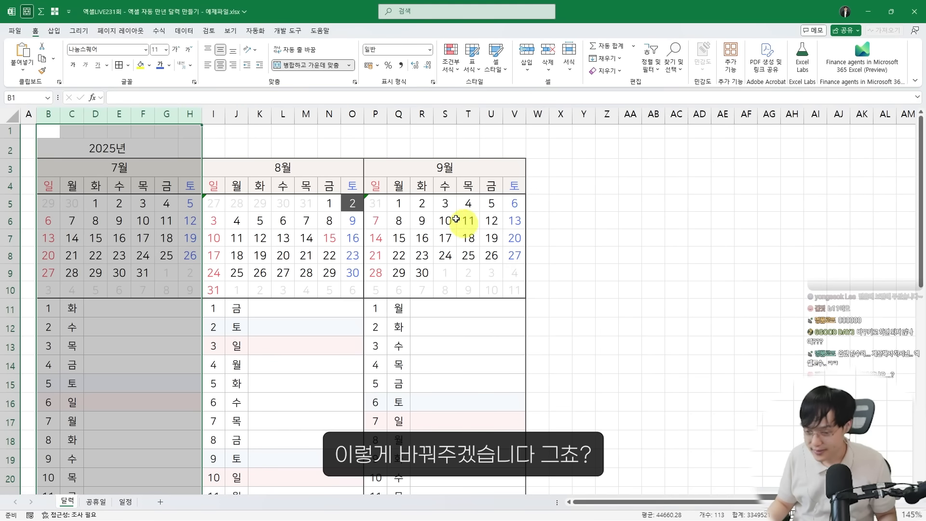
# Copy the September columns P:V and paste them at column W to create the October calendar
pyautogui.click(450, 207)
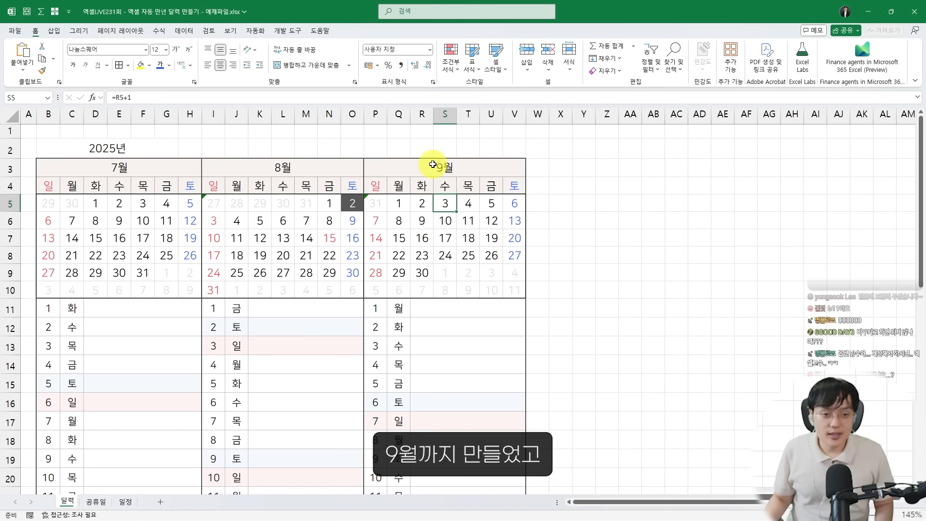
pyautogui.moveTo(386, 115); pyautogui.dragTo(520, 118)
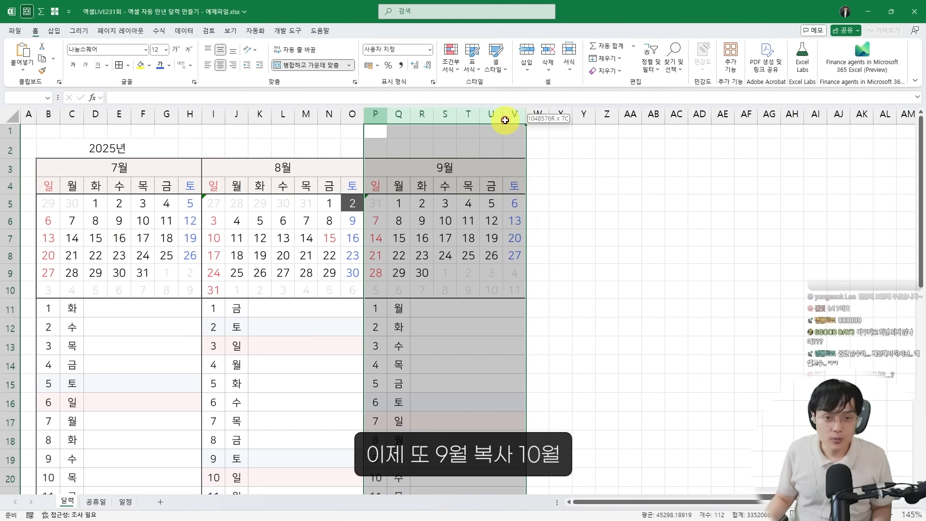
pyautogui.hotkey('ctrl', 'c')
pyautogui.click(538, 114)
pyautogui.hotkey('ctrl', 'v')
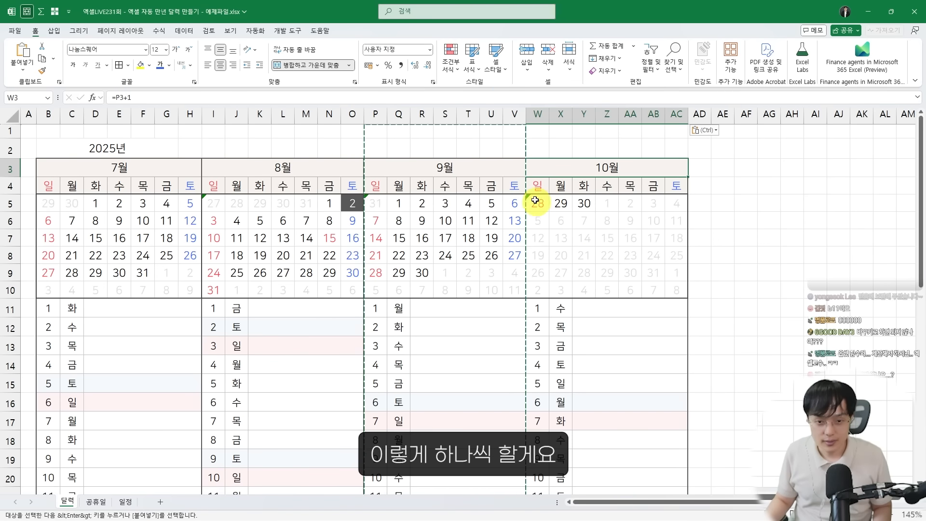
# Open the conditional formatting rules for the October columns W:AC and open the daily list's holiday rule for editing
pyautogui.click(542, 117)
pyautogui.moveTo(543, 116); pyautogui.dragTo(677, 115)
pyautogui.click(450, 57)
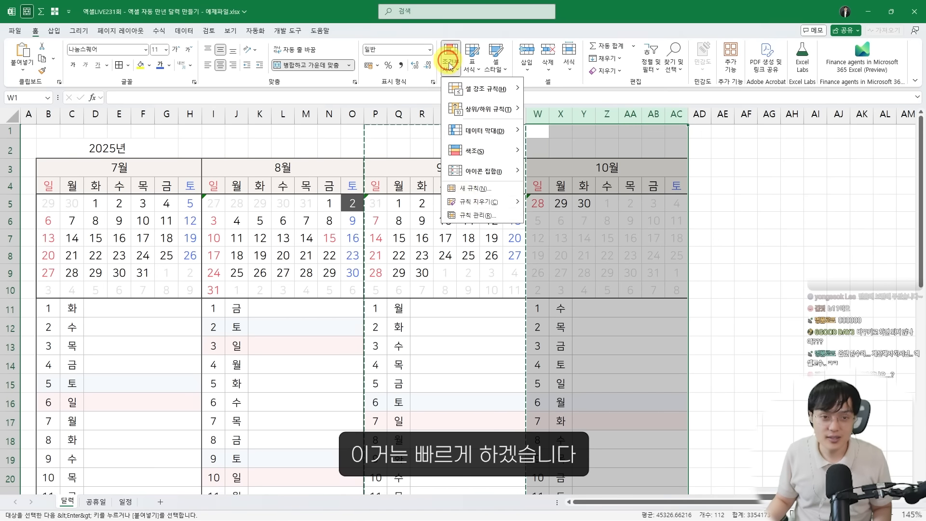
pyautogui.click(465, 216)
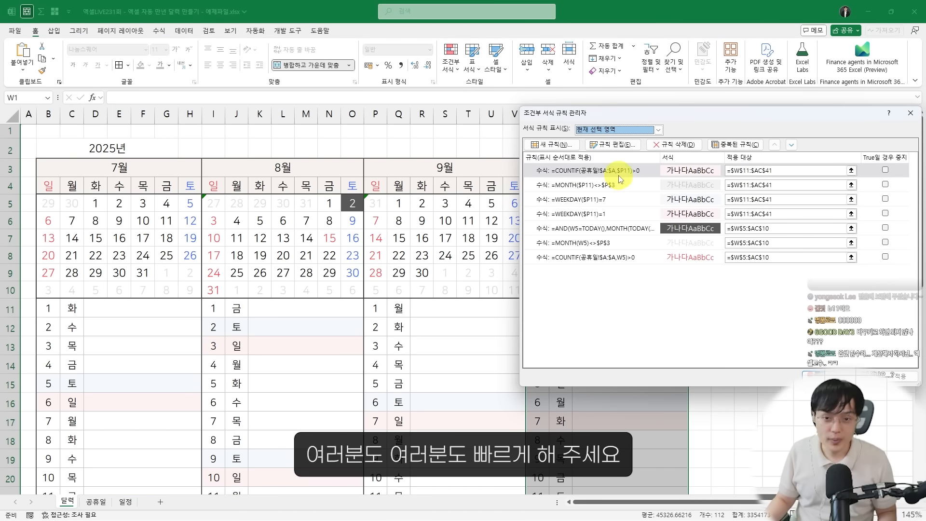
pyautogui.doubleClick(620, 179)
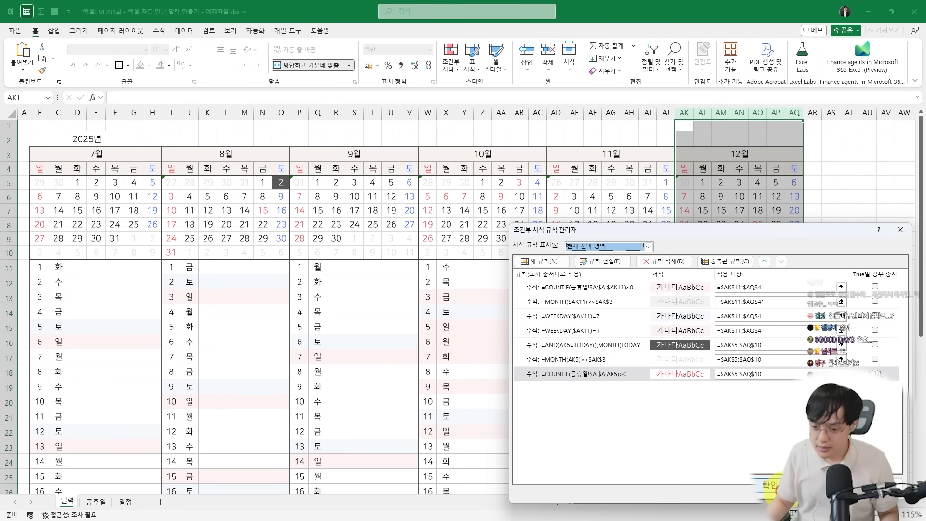
# Accept the December conditional formatting rules and look over the full six-month calendar
pyautogui.click(771, 484)
pyautogui.scroll(-2, 714, 305)
pyautogui.click(530, 288)
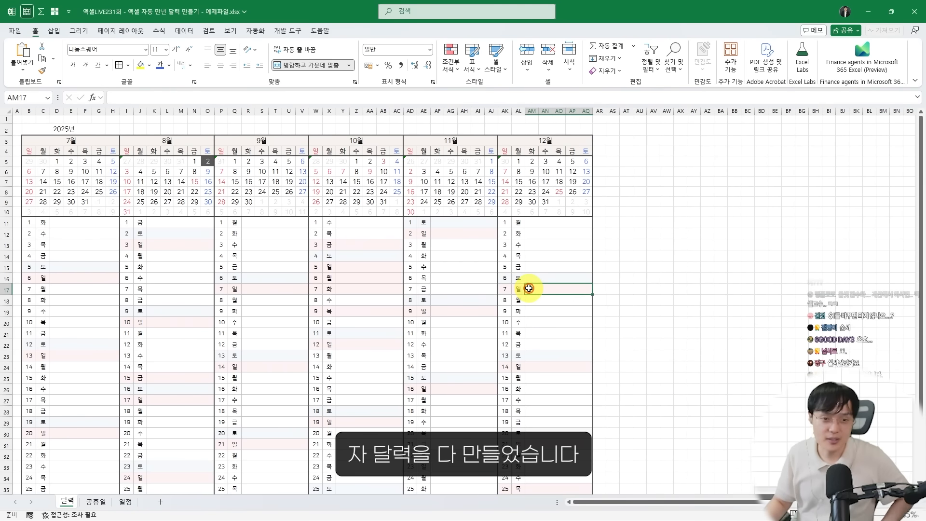
pyautogui.scroll(1, 459, 261)
pyautogui.click(459, 261)
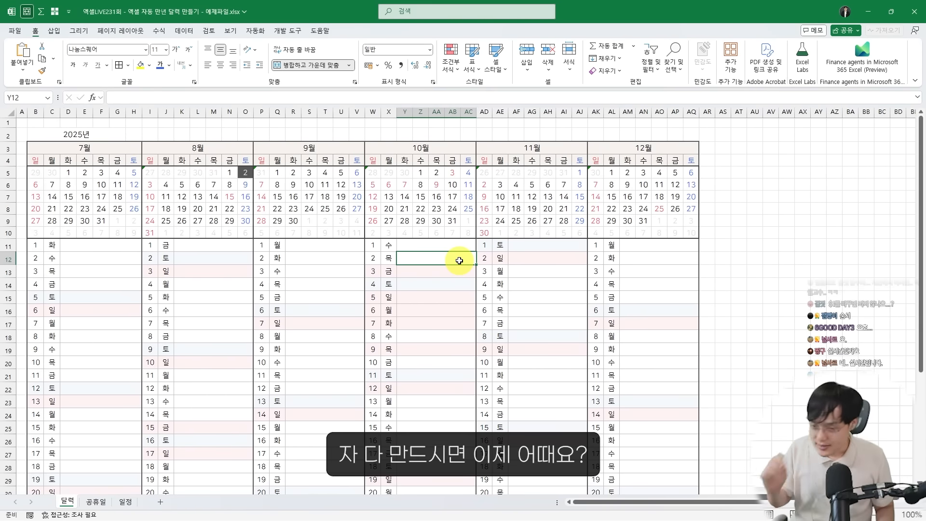
pyautogui.scroll(1, 459, 261)
pyautogui.scroll(1, 141, 238)
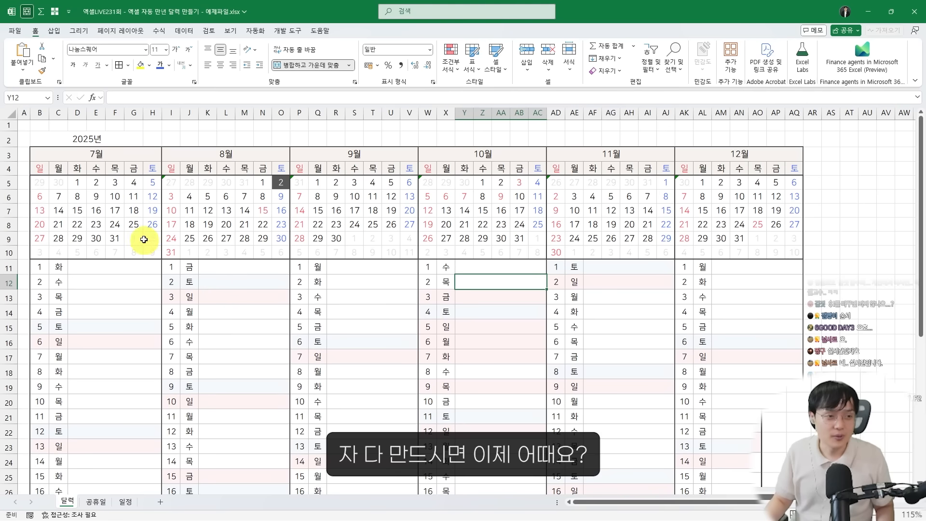
# Test the calendar with starting months 6, 5, 1, 2, 3 and 4 in B3, and return the starting month to 7
pyautogui.click(134, 151)
pyautogui.write('6')
pyautogui.hotkey('ctrl', 'Return')
pyautogui.write('5')
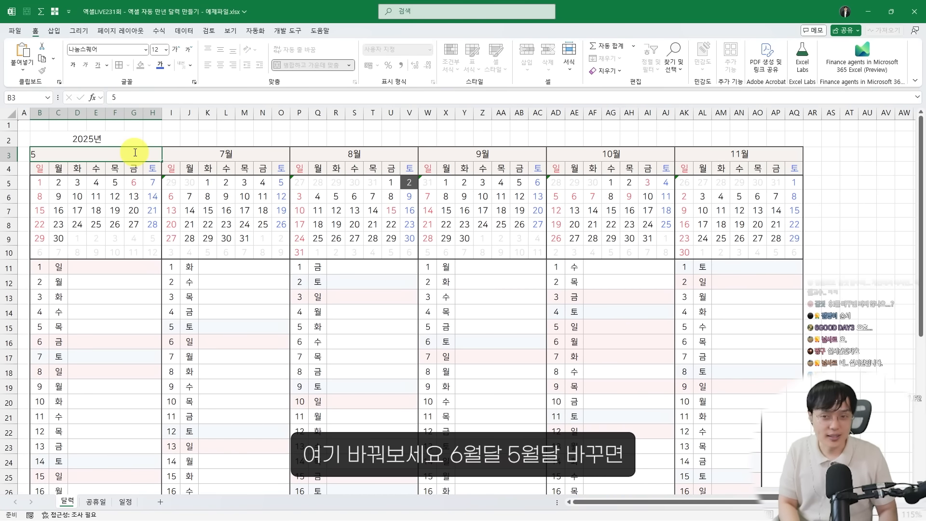
pyautogui.hotkey('ctrl', 'Return')
pyautogui.write('1')
pyautogui.hotkey('ctrl', 'Return')
pyautogui.write('2')
pyautogui.hotkey('ctrl', 'Return')
pyautogui.write('3')
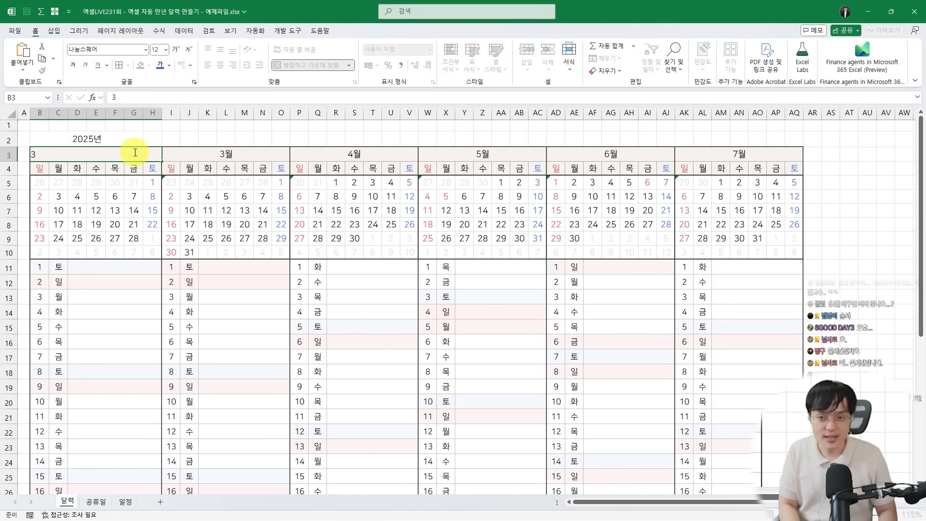
pyautogui.hotkey('ctrl', 'Return')
pyautogui.write('4')
pyautogui.hotkey('ctrl', 'Return')
pyautogui.write('7')
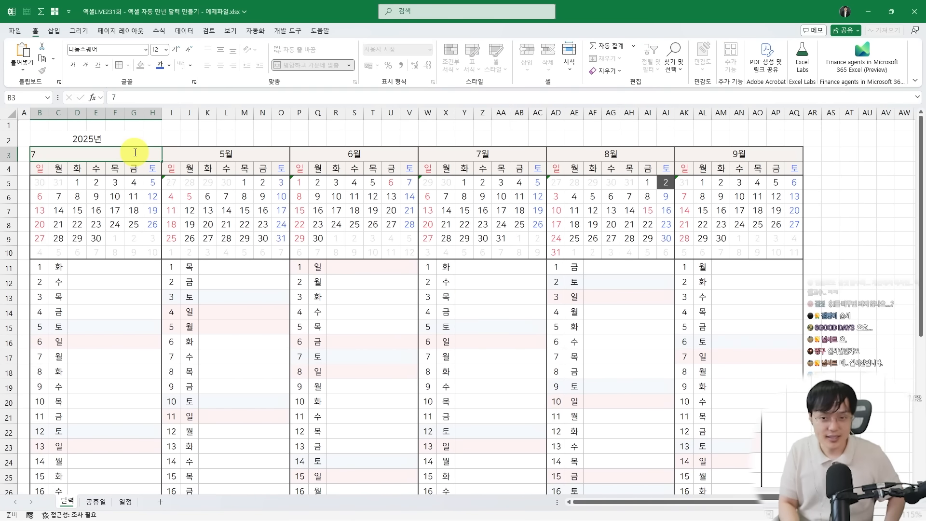
pyautogui.write('5')
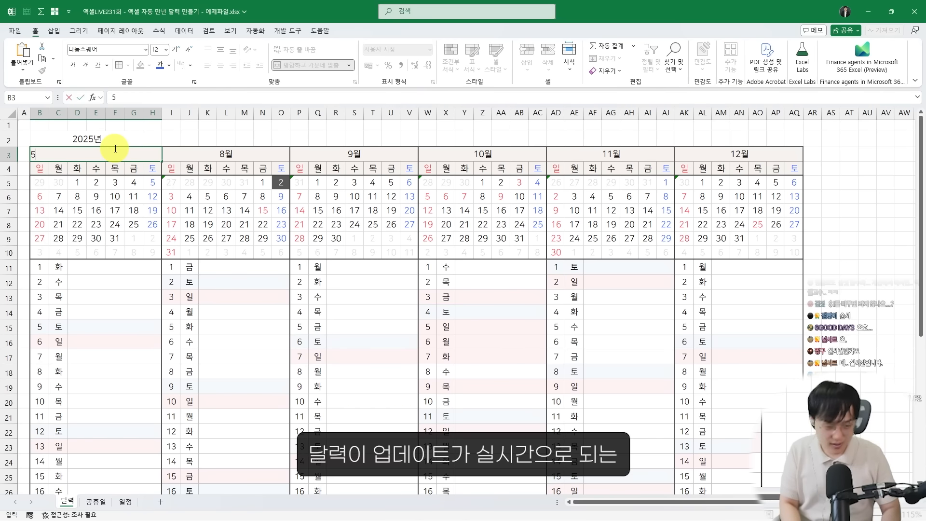
# Try starting months 5 and 6 in the first month header, and set it back to 7
pyautogui.hotkey('ctrl', 'Return')
pyautogui.write('6')
pyautogui.hotkey('ctrl', 'Return')
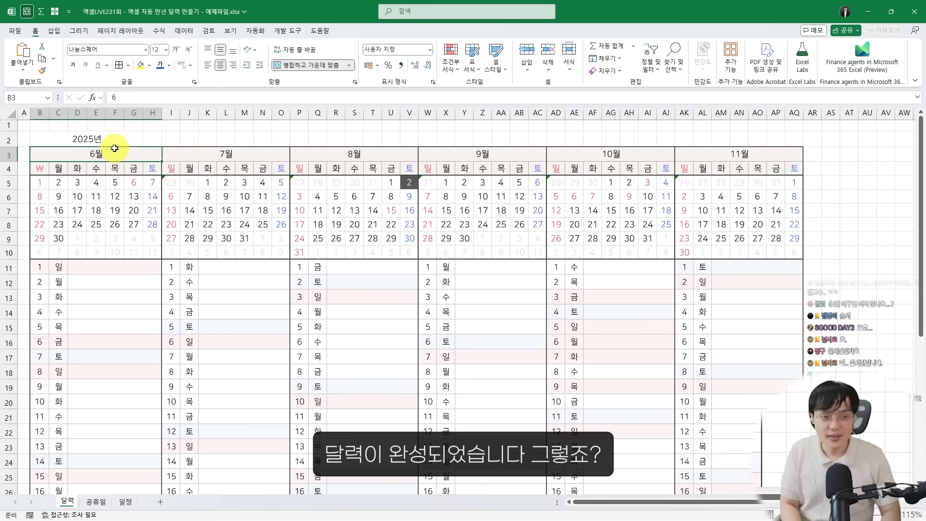
pyautogui.write('7')
pyautogui.press('Return')
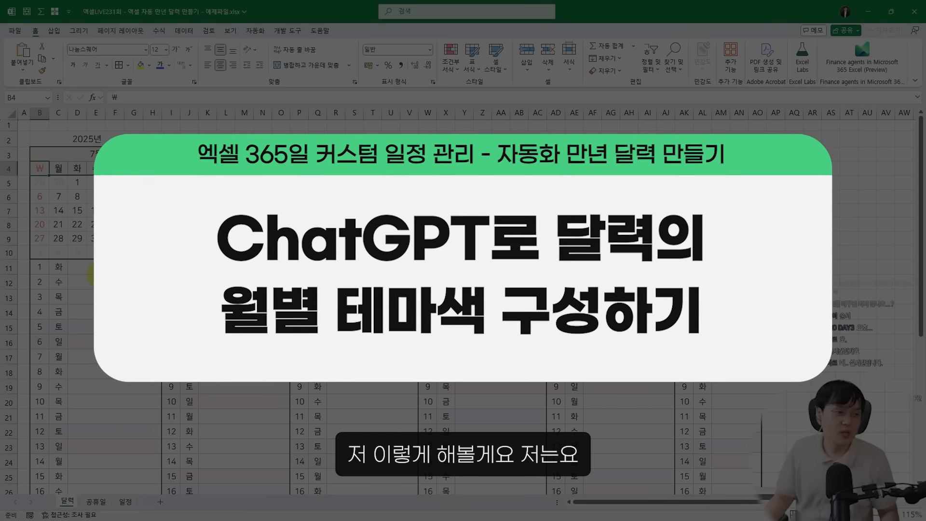
# Copy the Sunday header from August's cell I4 into July's cell B4
pyautogui.click(100, 274)
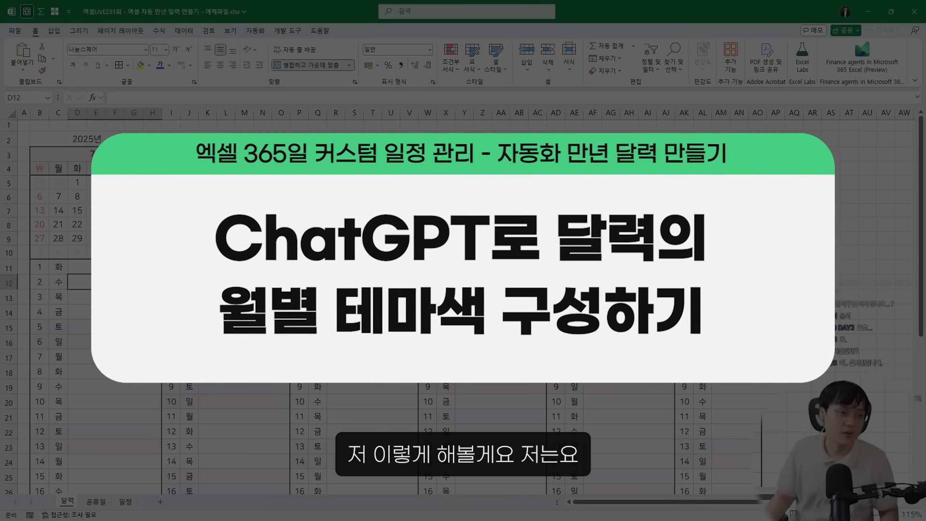
pyautogui.click(171, 168)
pyautogui.hotkey('ctrl', 'c')
pyautogui.click(43, 167)
pyautogui.hotkey('ctrl', 'v')
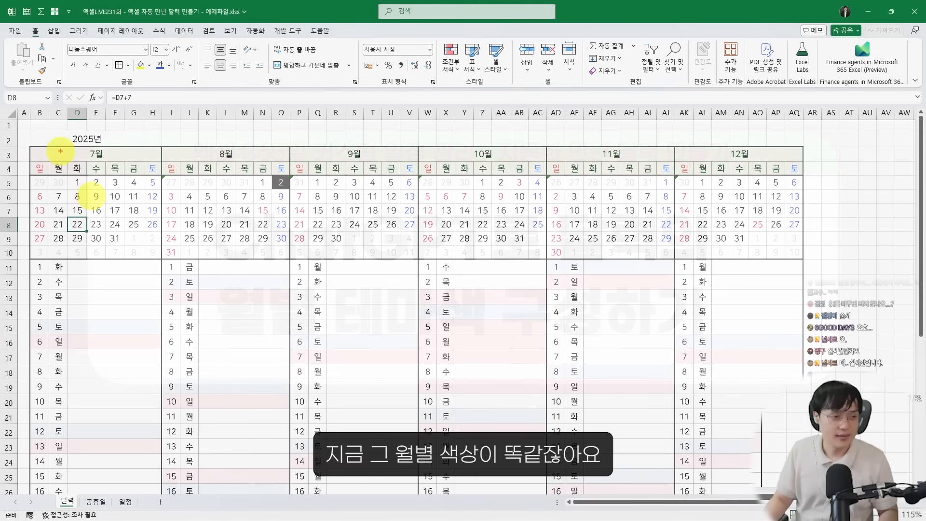
pyautogui.moveTo(42, 149); pyautogui.dragTo(96, 162)
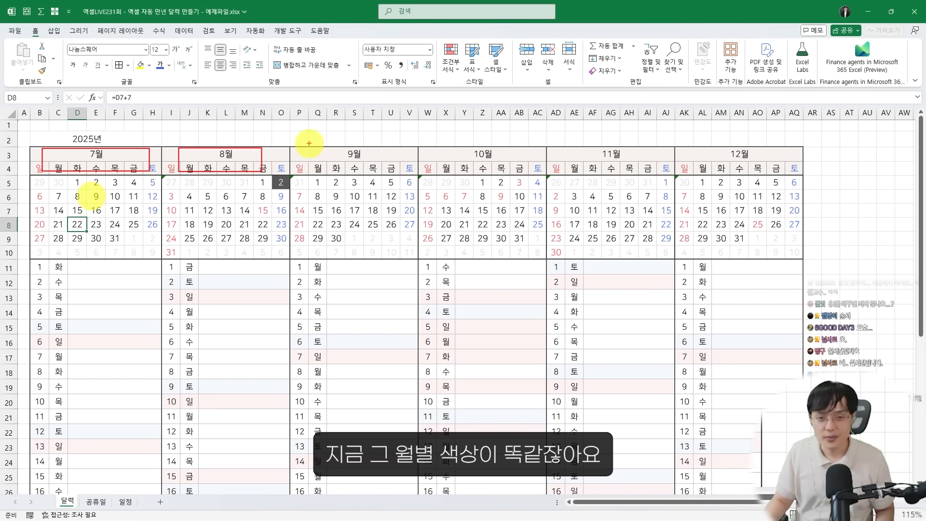
pyautogui.moveTo(309, 143); pyautogui.dragTo(415, 171)
pyautogui.moveTo(454, 148); pyautogui.dragTo(529, 174)
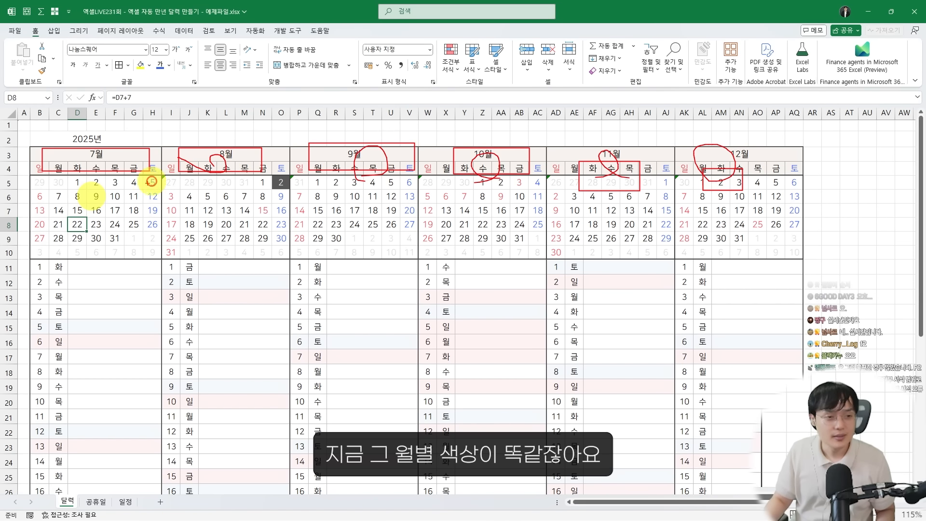
pyautogui.moveTo(106, 184); pyautogui.dragTo(163, 184)
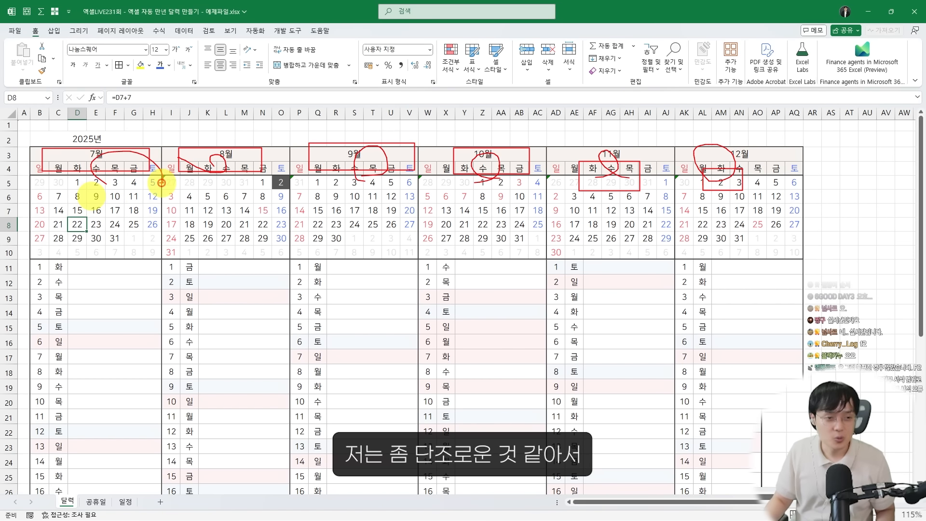
pyautogui.press('Escape')
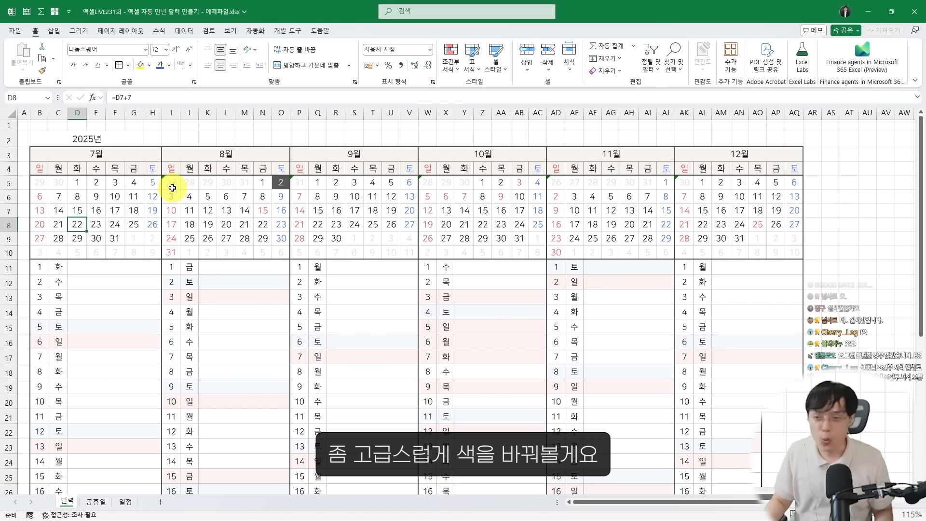
# Switch to ChatGPT and ask in Korean for six light, readable, elegant and professional month-header background colors for a six-month perpetual calendar on white
pyautogui.hotkey('alt', 'Tab')
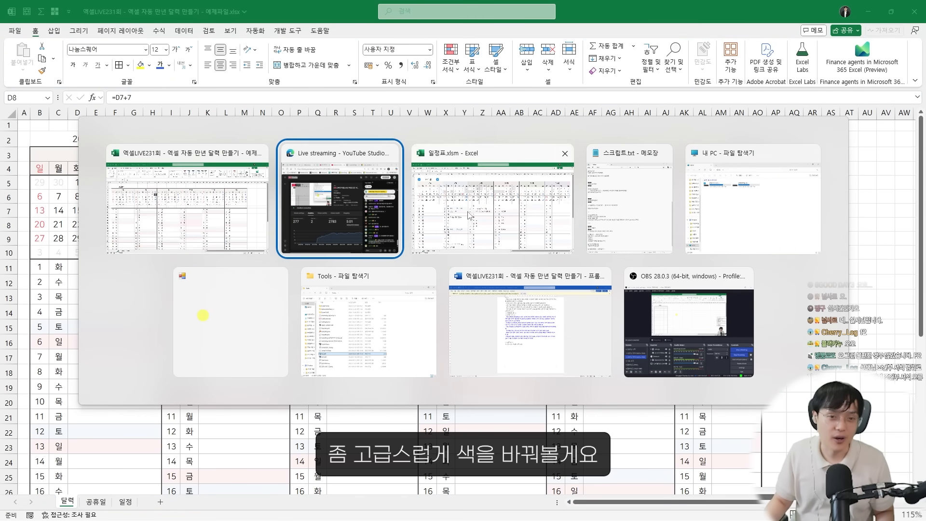
pyautogui.hotkey('alt', 'Tab')
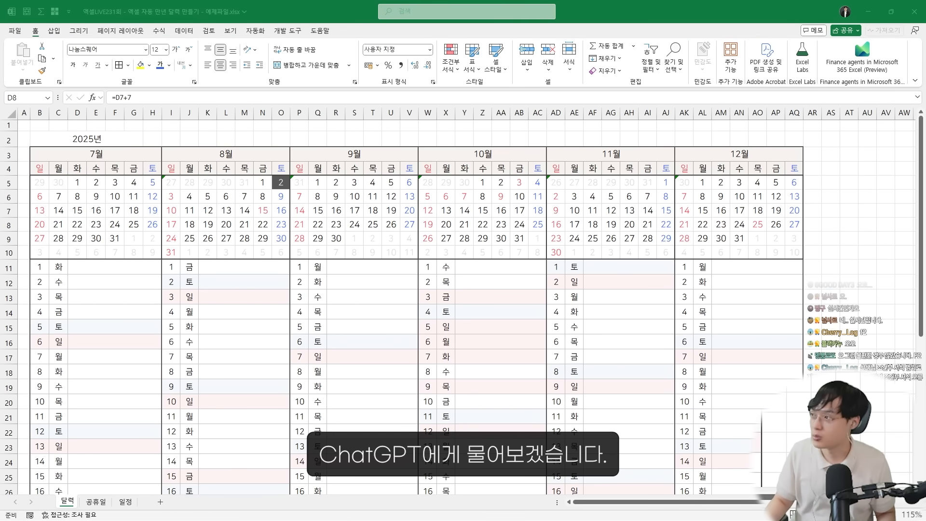
pyautogui.hotkey('alt', 'Tab')
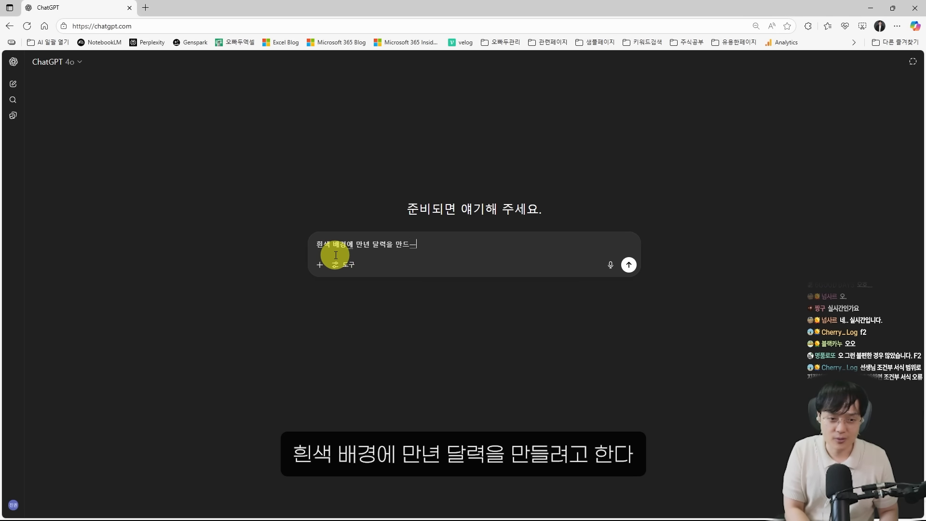
pyautogui.write('흰색 배경에 만년 달력을 만들려')
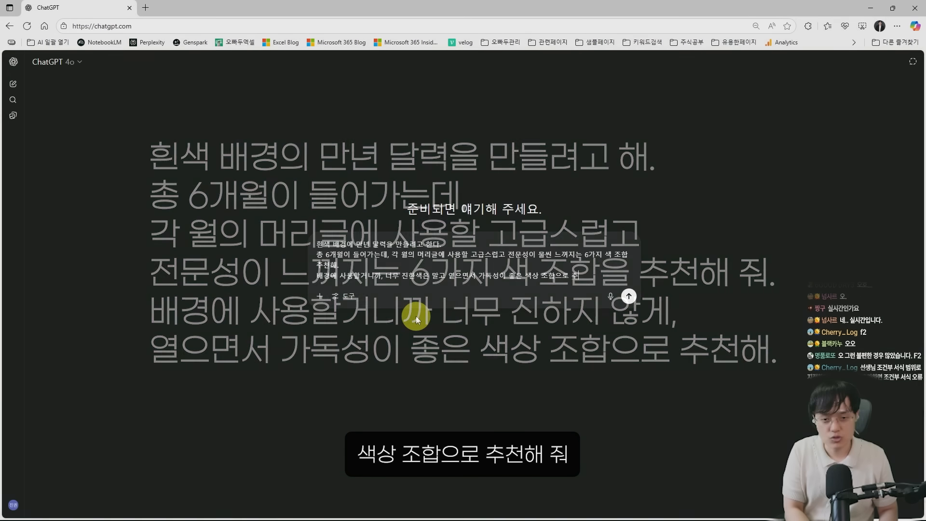
pyautogui.write('천해줘.')
pyautogui.hotkey('ctrl', 'a')
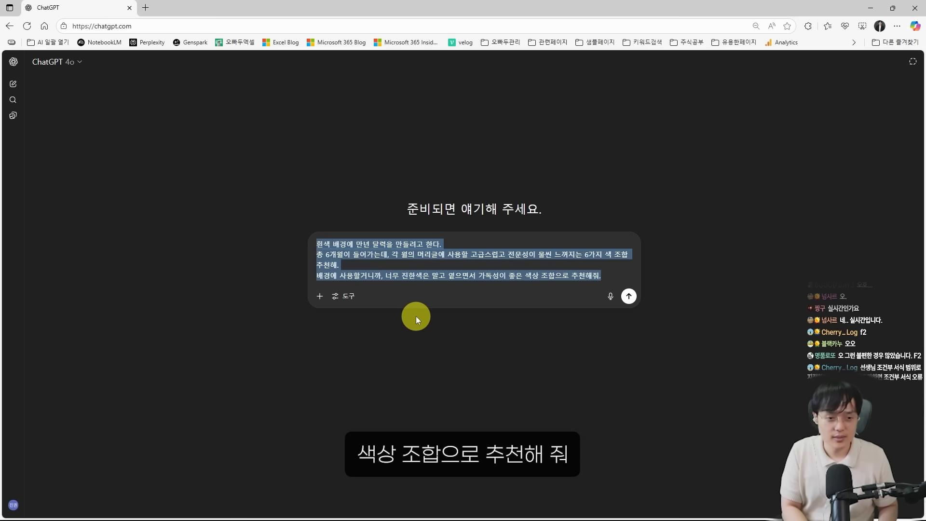
pyautogui.press('Return')
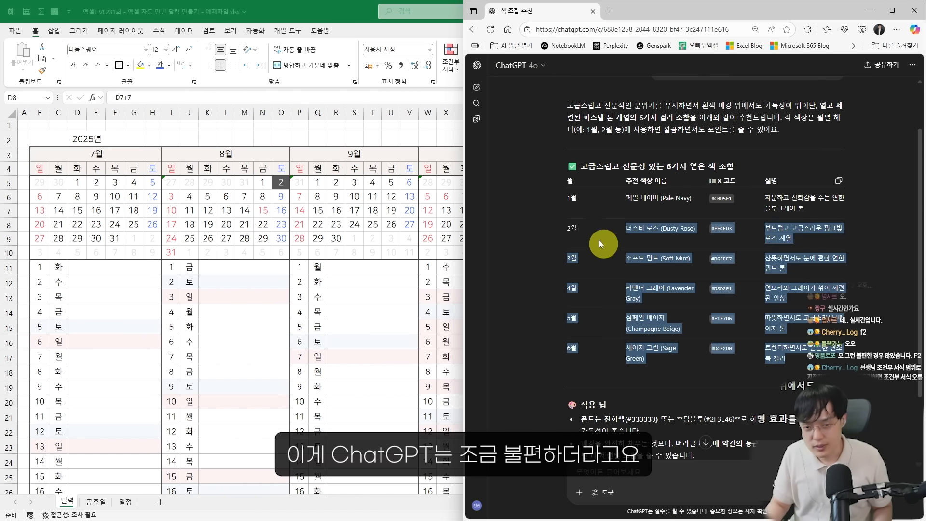
# Open Claude in a new browser tab and submit the same prompt for the six month-header colors
pyautogui.scroll(2, 585, 182)
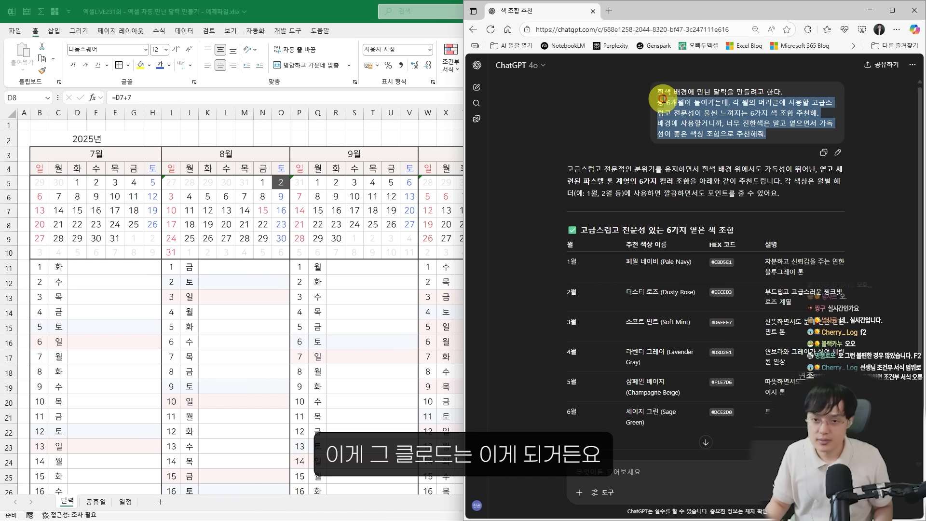
pyautogui.click(609, 11)
pyautogui.click(513, 46)
pyautogui.click(518, 76)
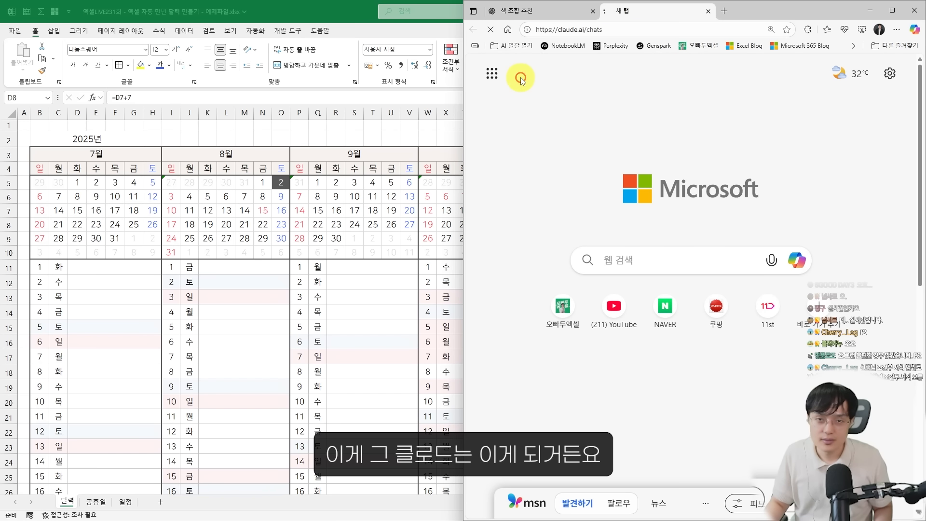
pyautogui.hotkey('ctrl', 'v')
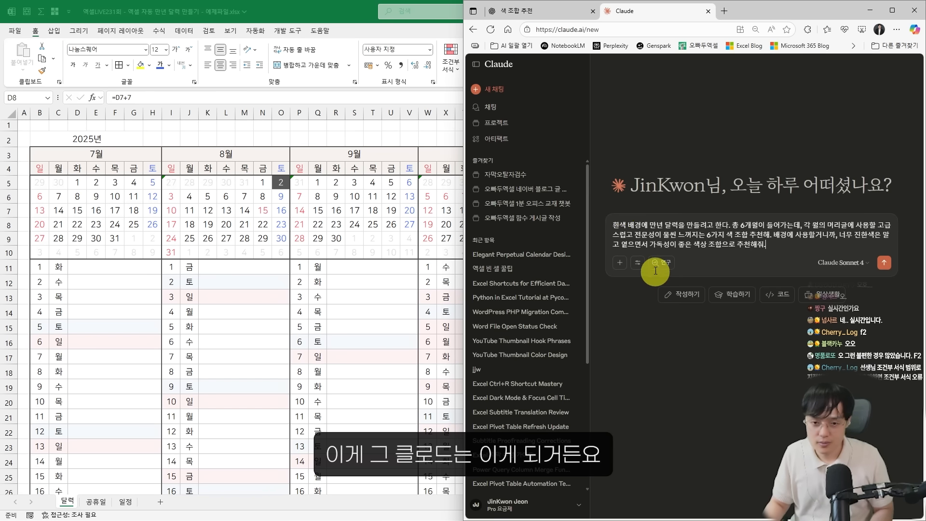
pyautogui.press('Return')
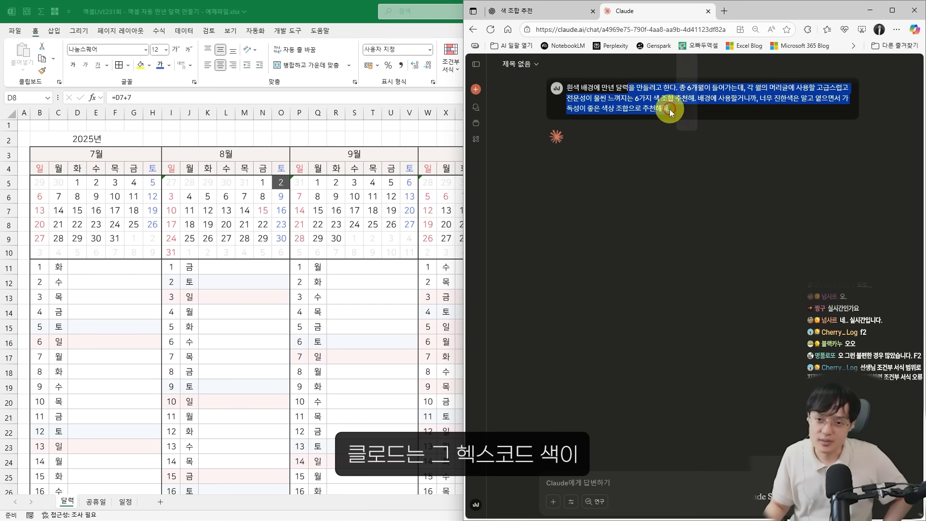
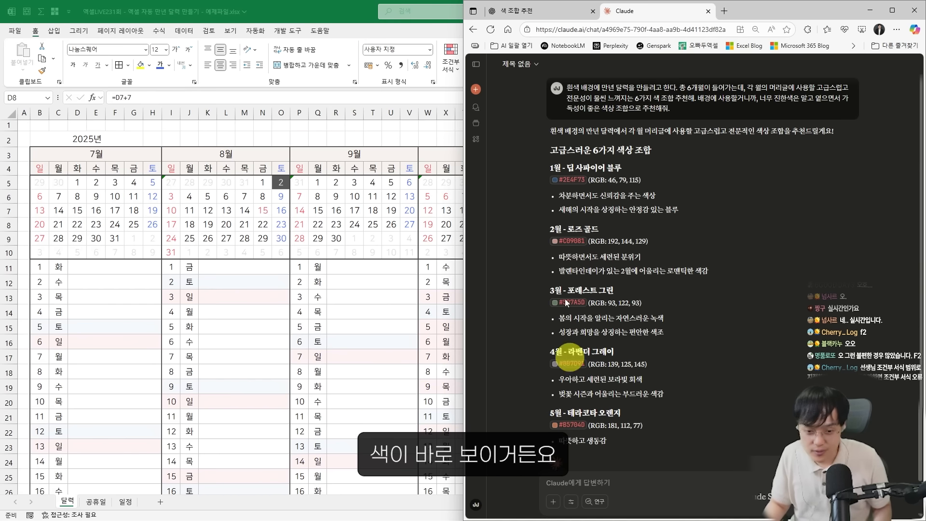
# Compare the month-header color suggestions given by ChatGPT and Claude, and return to the calendar workbook
pyautogui.click(533, 10)
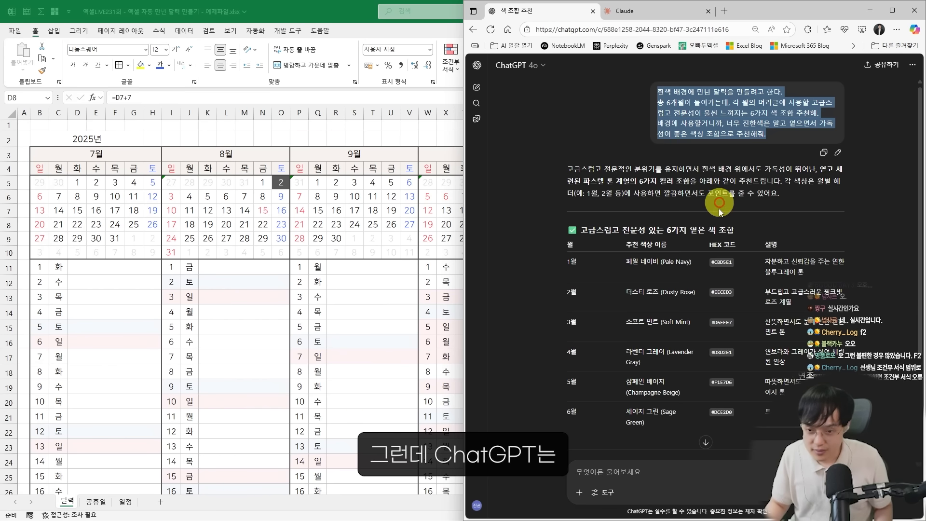
pyautogui.moveTo(713, 289); pyautogui.dragTo(650, 282)
pyautogui.click(625, 11)
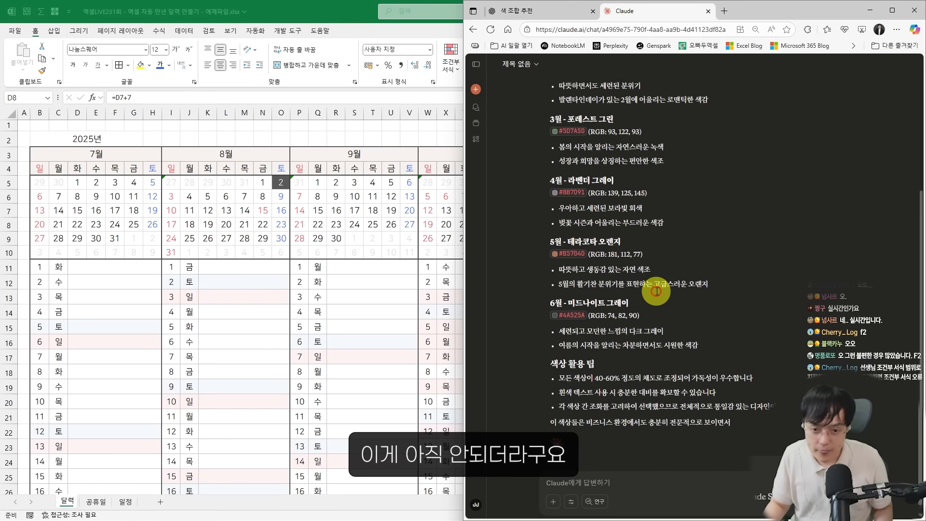
pyautogui.click(265, 238)
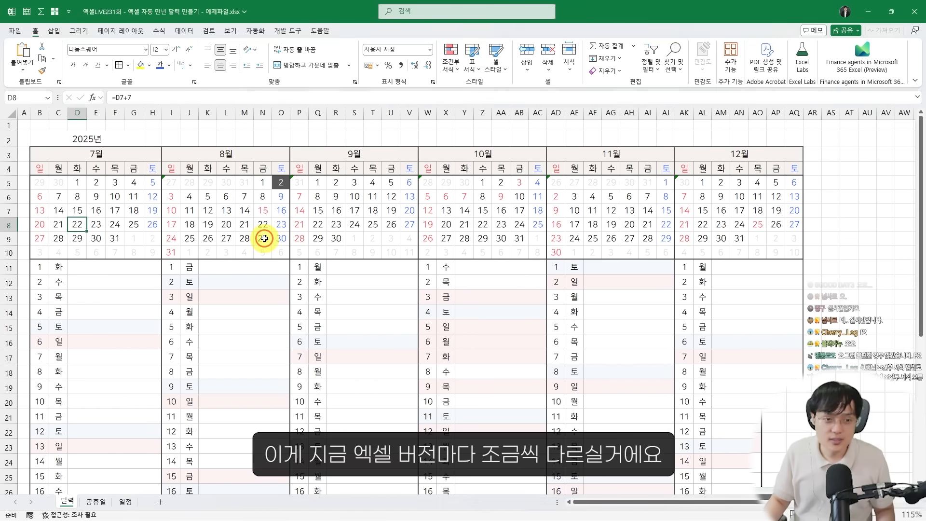
pyautogui.hotkey('alt', 'Tab')
pyautogui.hotkey('alt', 'Tab')
pyautogui.hotkey('alt', 'Tab')
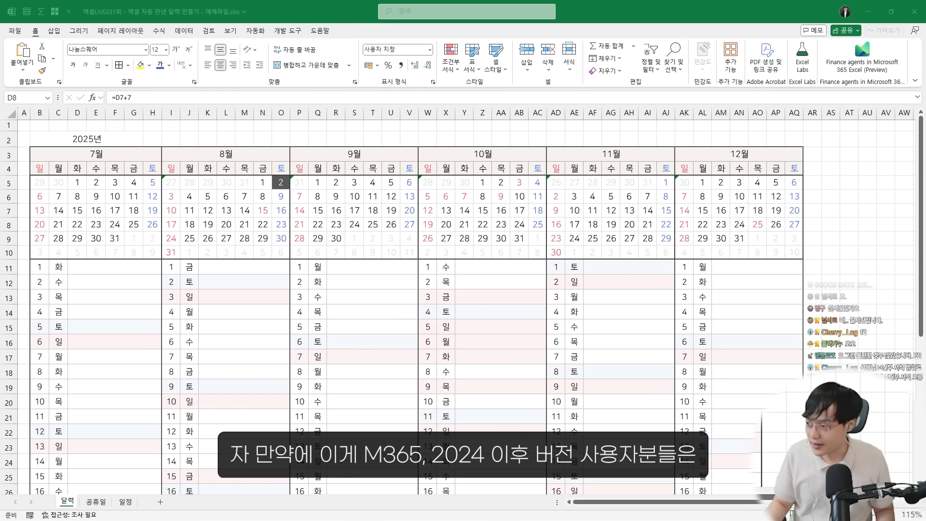
pyautogui.click(598, 292)
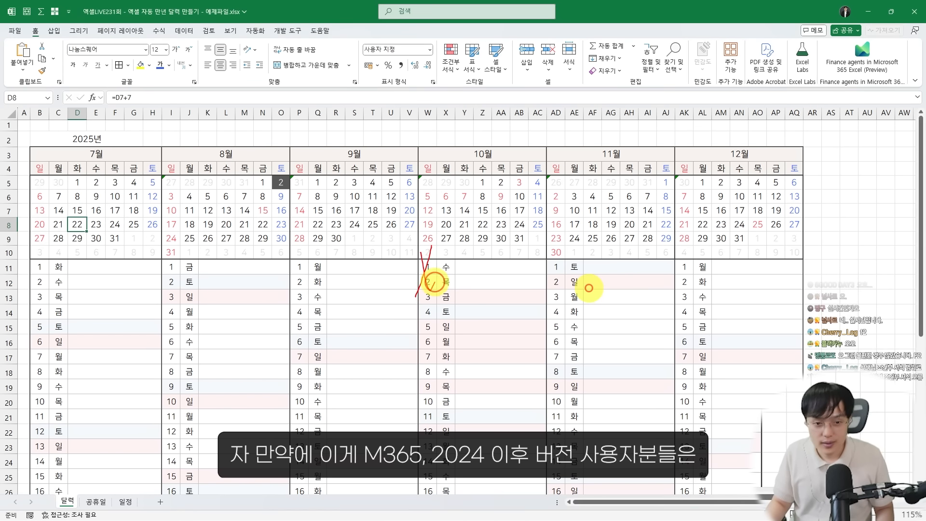
pyautogui.hotkey('ctrl', 'z')
pyautogui.moveTo(405, 390); pyautogui.dragTo(466, 368)
pyautogui.moveTo(477, 351); pyautogui.dragTo(463, 346)
pyautogui.press('Escape')
# Open the custom fill color settings for July's month and weekday header cells, B3:H4
pyautogui.moveTo(79, 153); pyautogui.dragTo(140, 170)
pyautogui.click(149, 65)
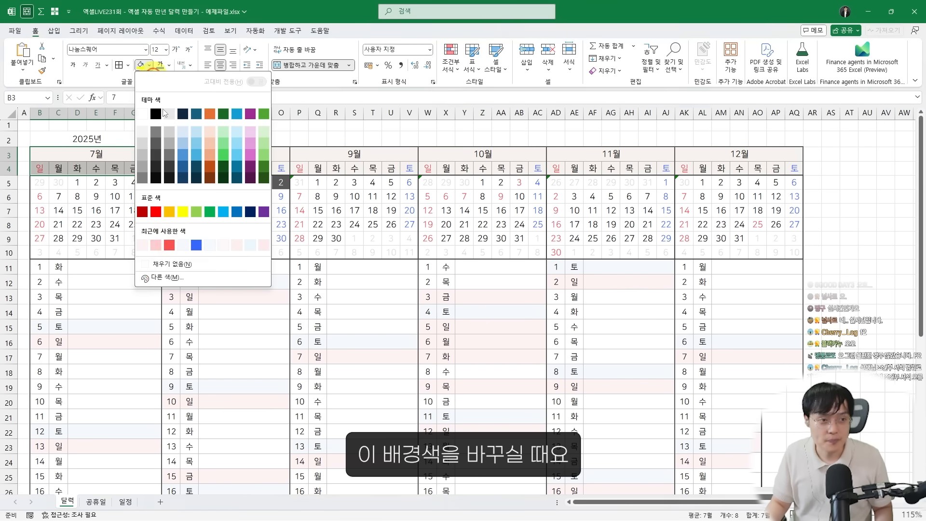
pyautogui.click(169, 275)
pyautogui.moveTo(657, 255); pyautogui.dragTo(326, 84)
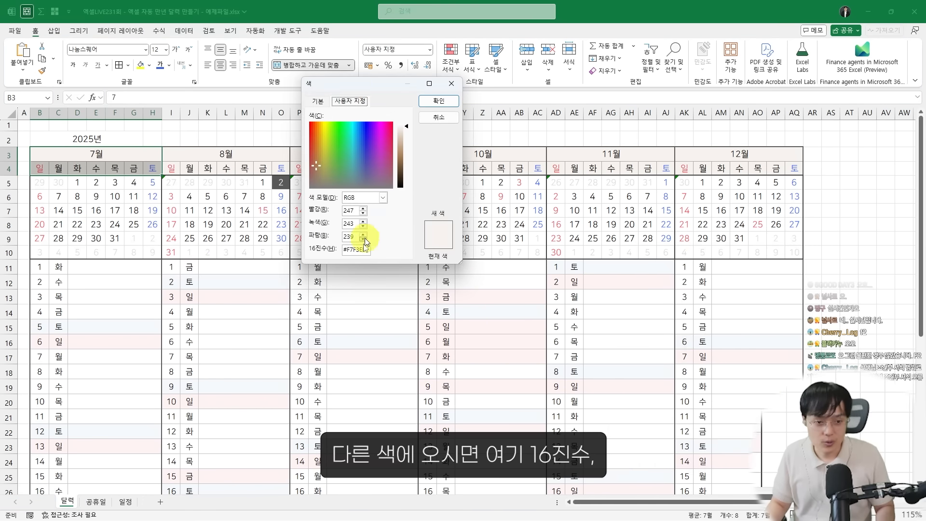
pyautogui.moveTo(301, 239); pyautogui.dragTo(421, 272)
pyautogui.moveTo(314, 288)
pyautogui.mouseDown()
pyautogui.moveTo(326, 325)
pyautogui.moveTo(343, 311)
pyautogui.mouseUp()
pyautogui.moveTo(340, 291); pyautogui.dragTo(384, 304)
pyautogui.moveTo(386, 330); pyautogui.dragTo(368, 338)
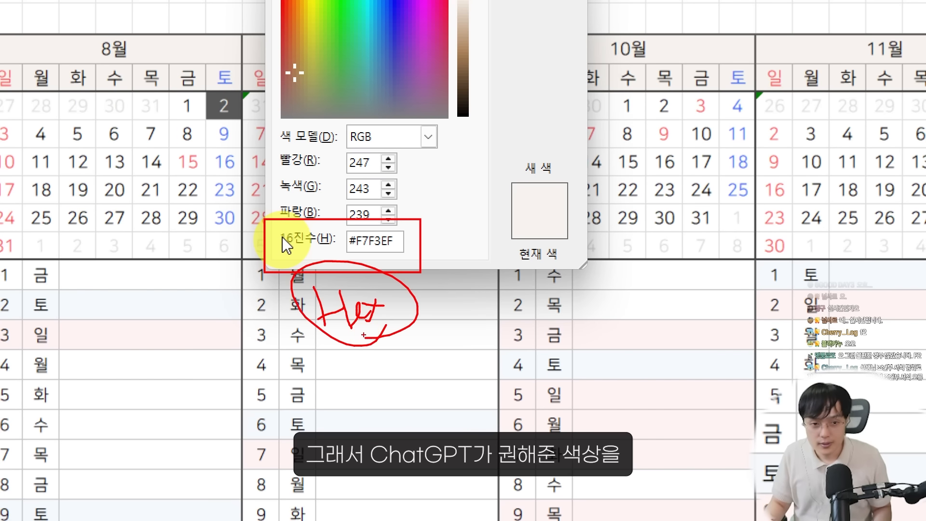
pyautogui.press('Escape')
pyautogui.hotkey('ctrl', '4')
# Switch to the ChatGPT conversation in the browser and examine the suggested hex codes against Excel's color value fields
pyautogui.hotkey('alt', 'Tab')
pyautogui.hotkey('alt', 'Tab')
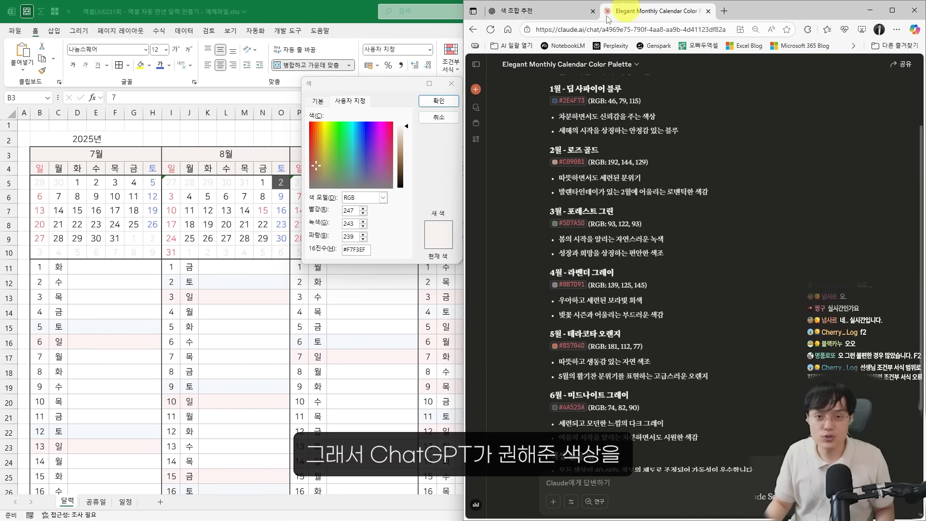
pyautogui.click(541, 16)
pyautogui.hotkey('ctrl', '2')
pyautogui.moveTo(688, 151)
pyautogui.mouseDown()
pyautogui.moveTo(734, 178)
pyautogui.moveTo(534, 131)
pyautogui.mouseUp()
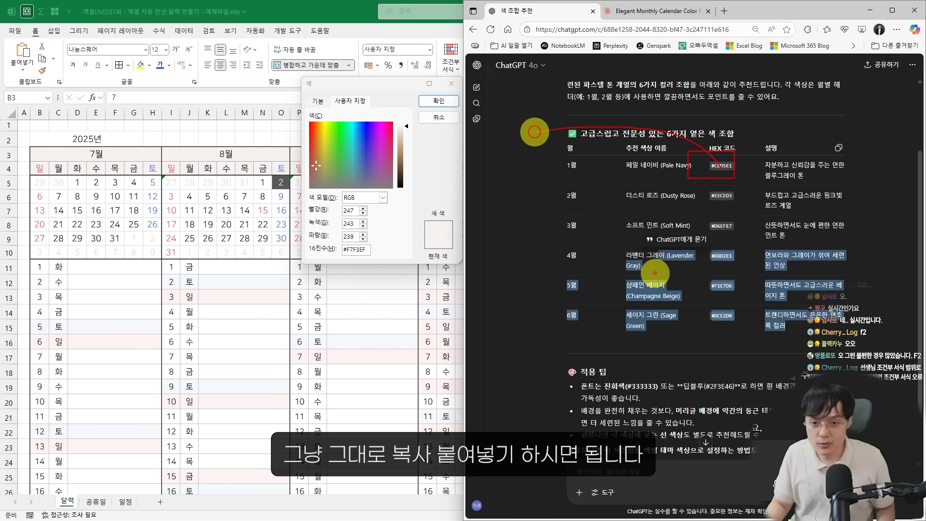
pyautogui.moveTo(407, 204); pyautogui.dragTo(427, 229)
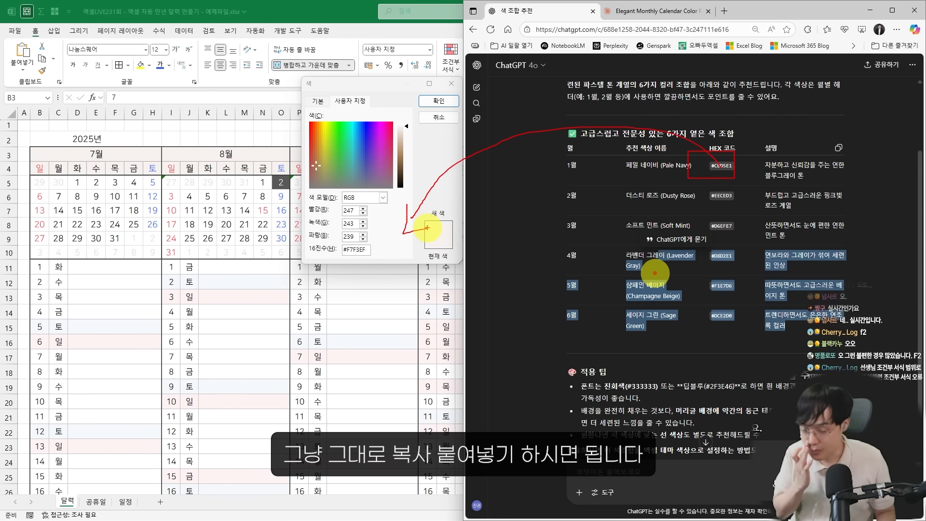
pyautogui.press('Escape')
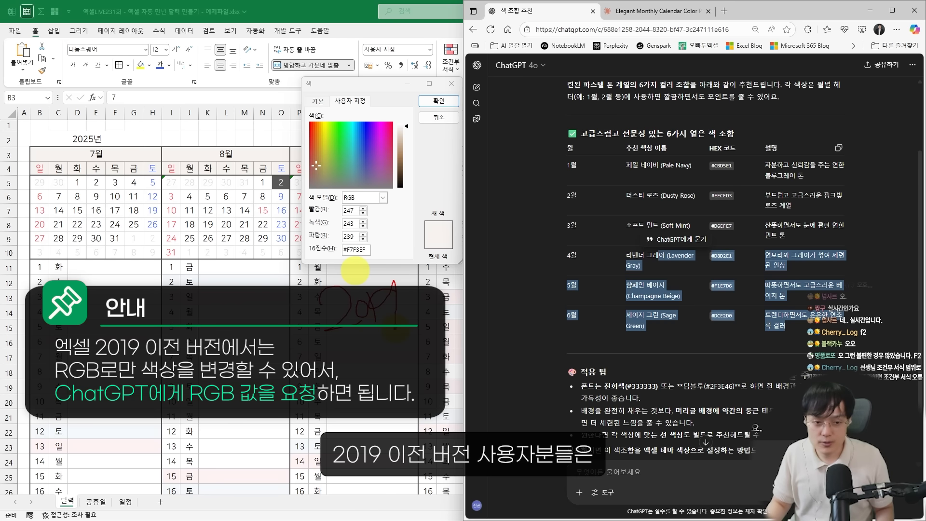
pyautogui.moveTo(366, 230); pyautogui.dragTo(364, 244)
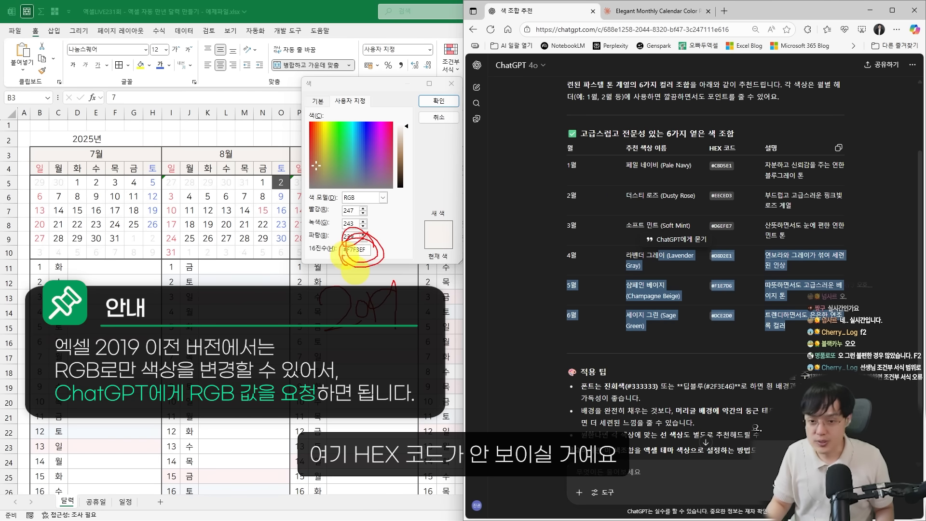
pyautogui.press('Escape')
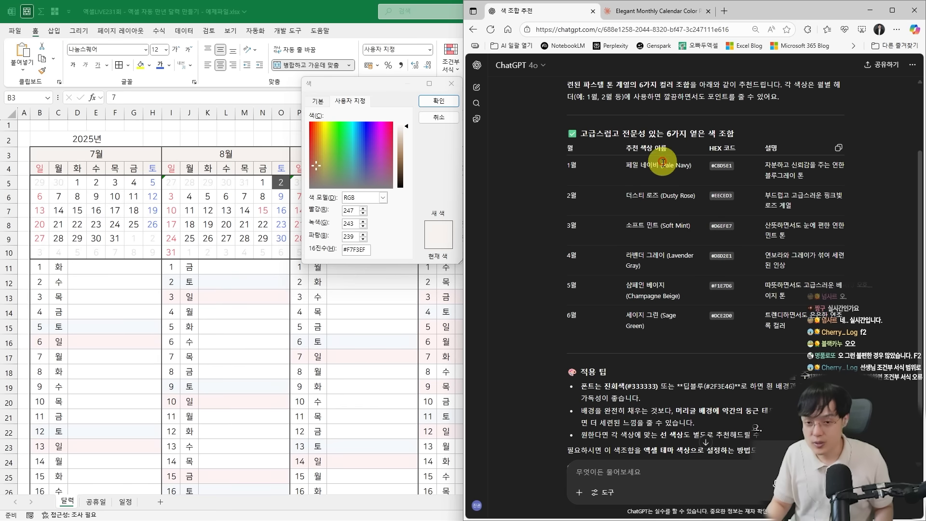
# Ask ChatGPT for the colors as RGB values with the message "RGB로 알려줘라"
pyautogui.click(651, 467)
pyautogui.write('RGB로 알려줘')
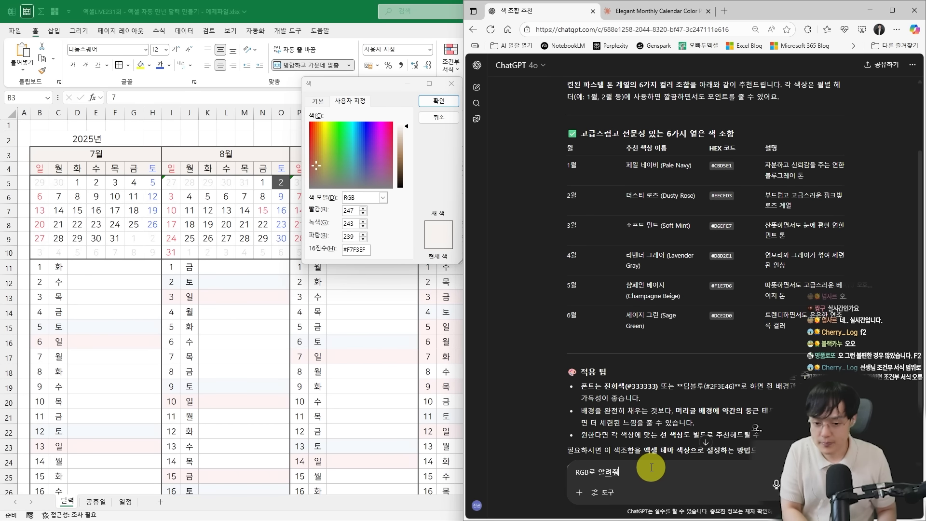
pyautogui.write('라')
pyautogui.press('Return')
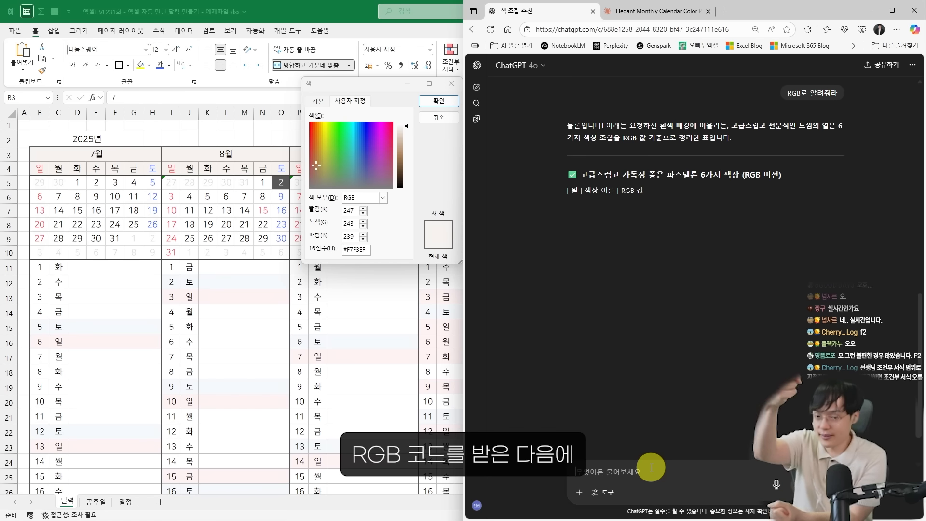
# Fill July's month and weekday header cells with ChatGPT's first suggested color, hex #CBD5E1
pyautogui.scroll(10, 739, 290)
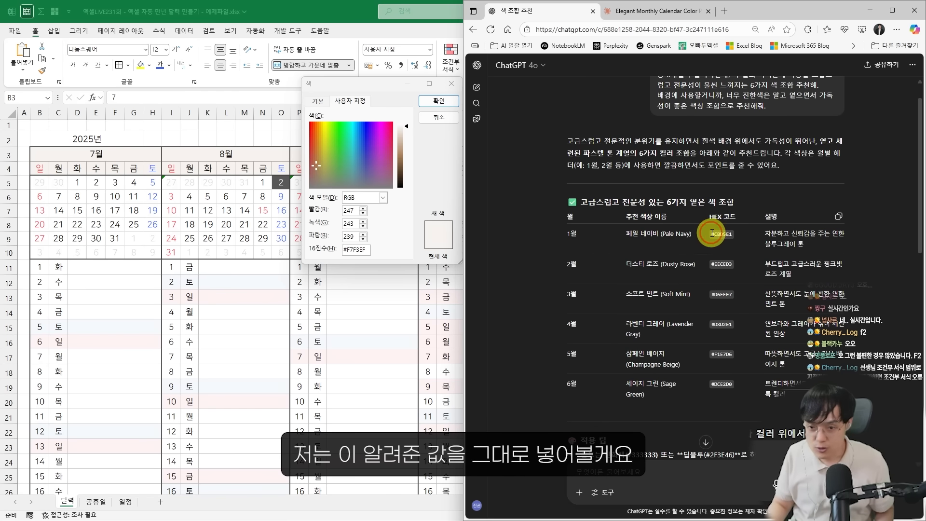
pyautogui.doubleClick(362, 249)
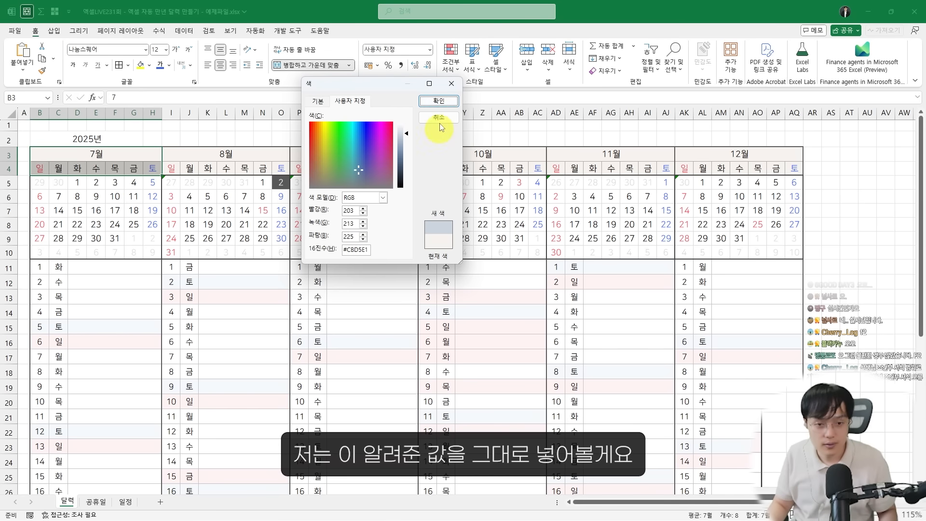
pyautogui.click(444, 106)
# Fill August's month and weekday header cells with ChatGPT's second suggested color, hex #EECED3
pyautogui.hotkey('alt', 'Tab')
pyautogui.click(637, 249)
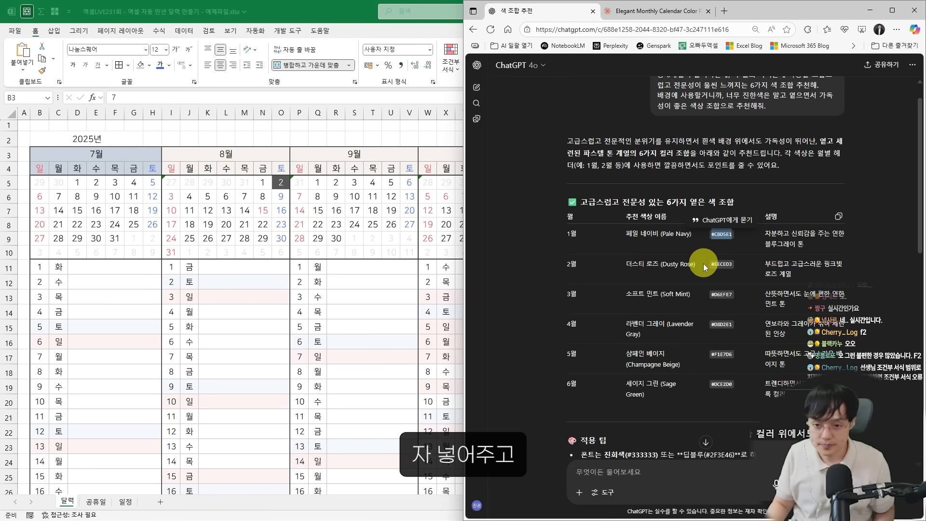
pyautogui.click(226, 153)
pyautogui.click(149, 65)
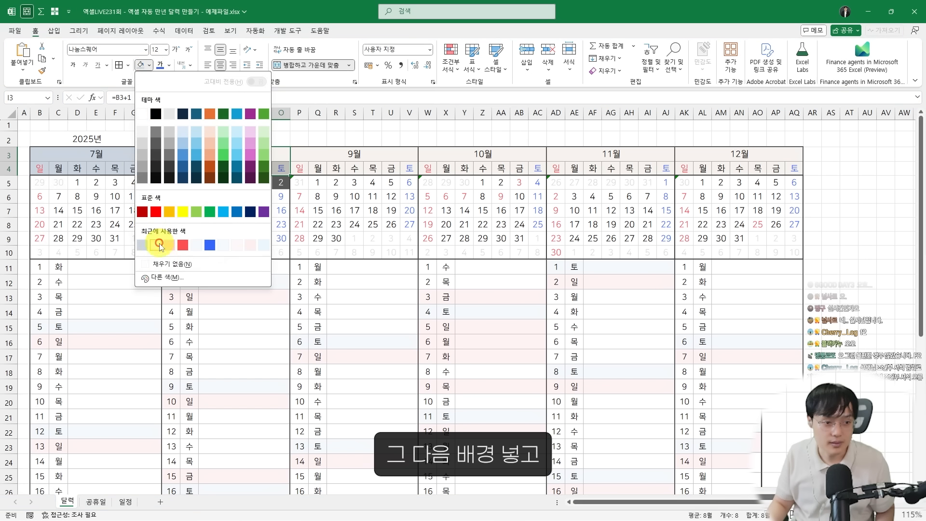
pyautogui.click(165, 284)
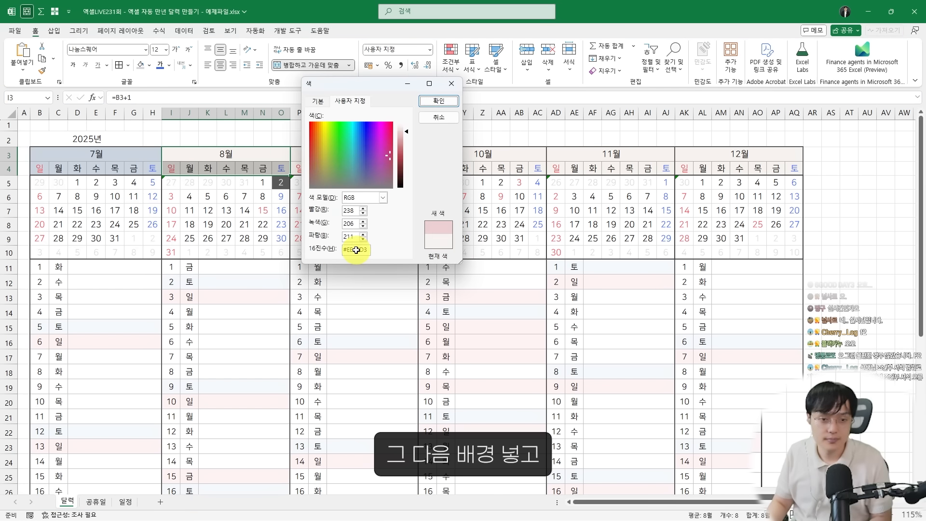
pyautogui.press('Return')
# Fill September's header cells with hex #D6EFE7, and the October, November and December headers with ChatGPT's remaining suggested colors
pyautogui.hotkey('alt', 'Tab')
pyautogui.doubleClick(733, 294)
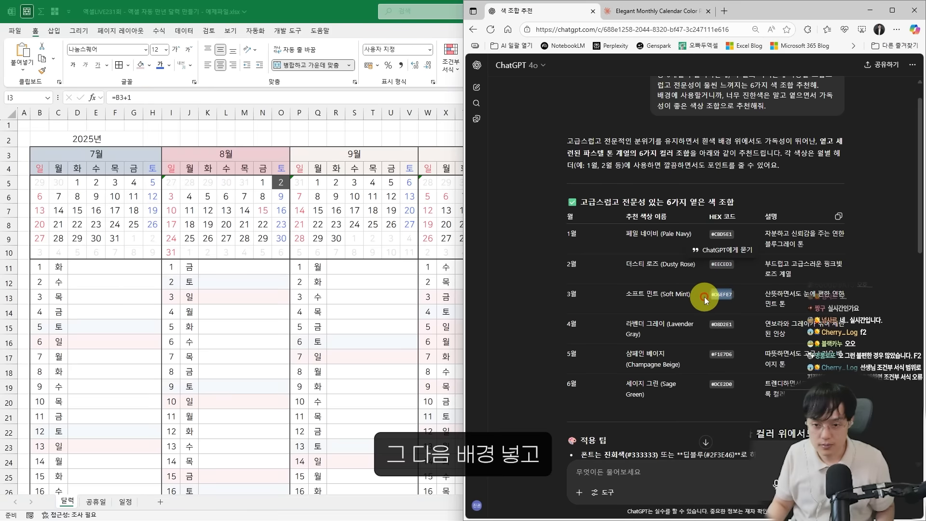
pyautogui.hotkey('alt', 'Tab')
pyautogui.moveTo(354, 154); pyautogui.dragTo(364, 169)
pyautogui.click(149, 65)
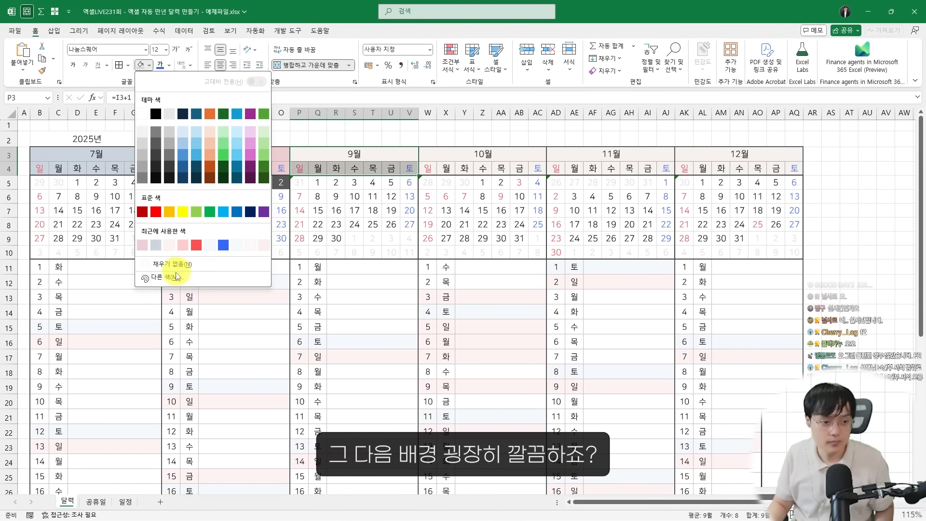
pyautogui.click(177, 264)
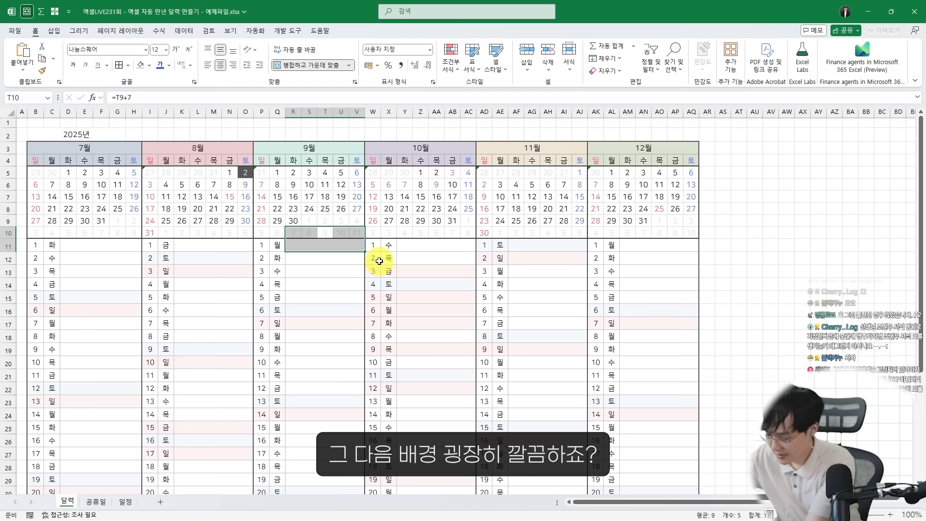
pyautogui.click(418, 208)
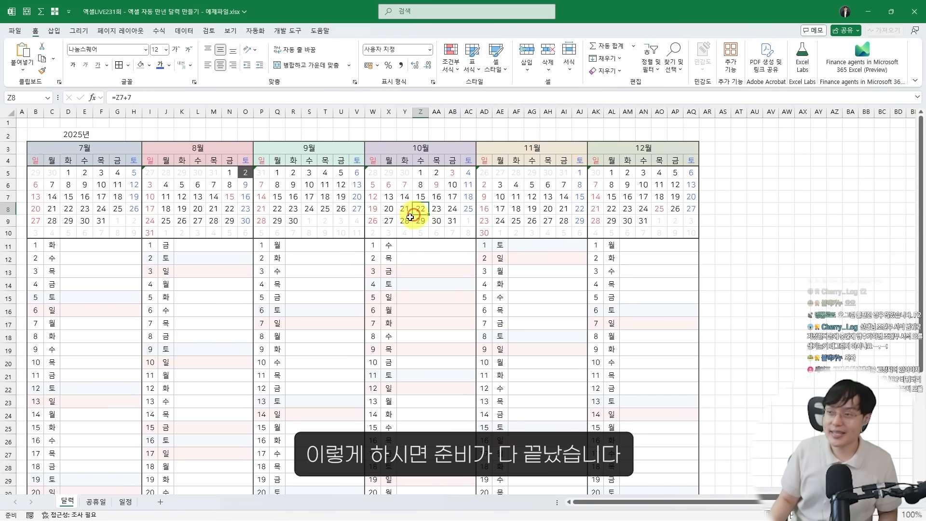
pyautogui.scroll(1, 386, 230)
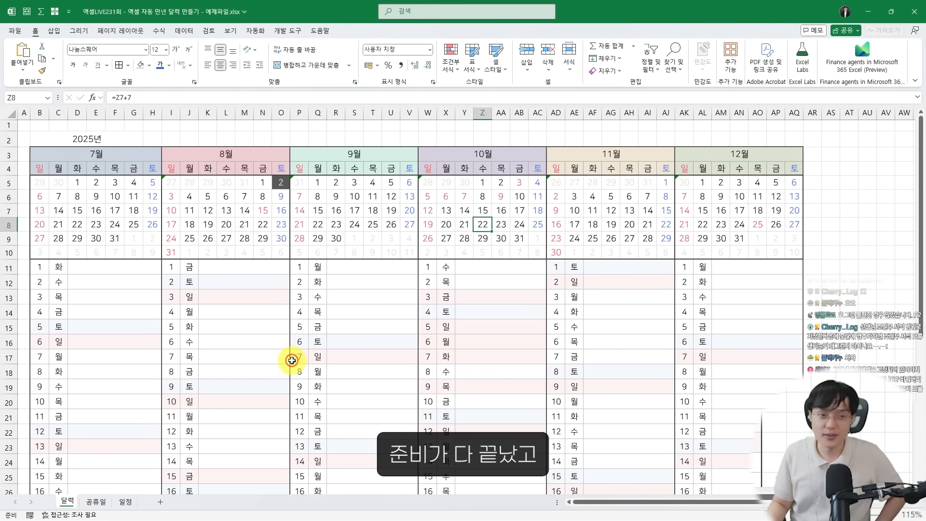
pyautogui.scroll(-1, 289, 356)
pyautogui.scroll(1, 282, 353)
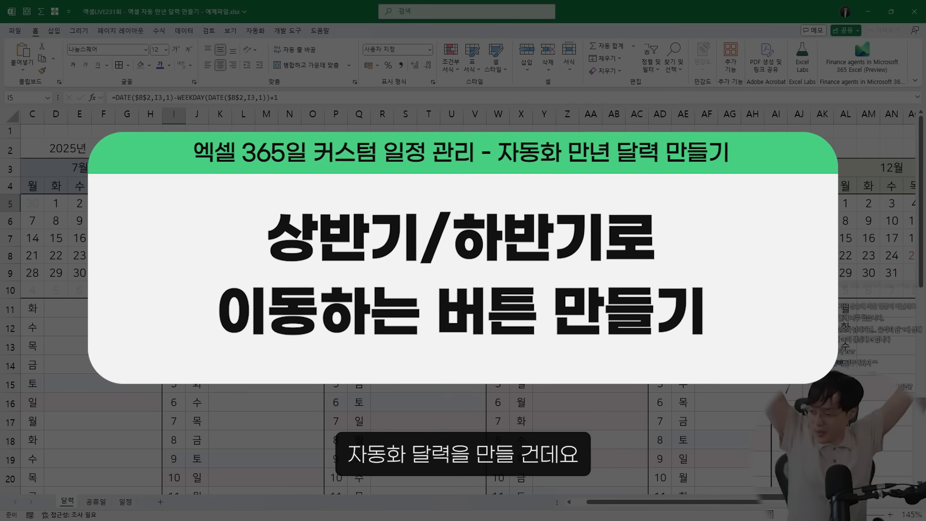
pyautogui.hscroll(-1, 297, 246)
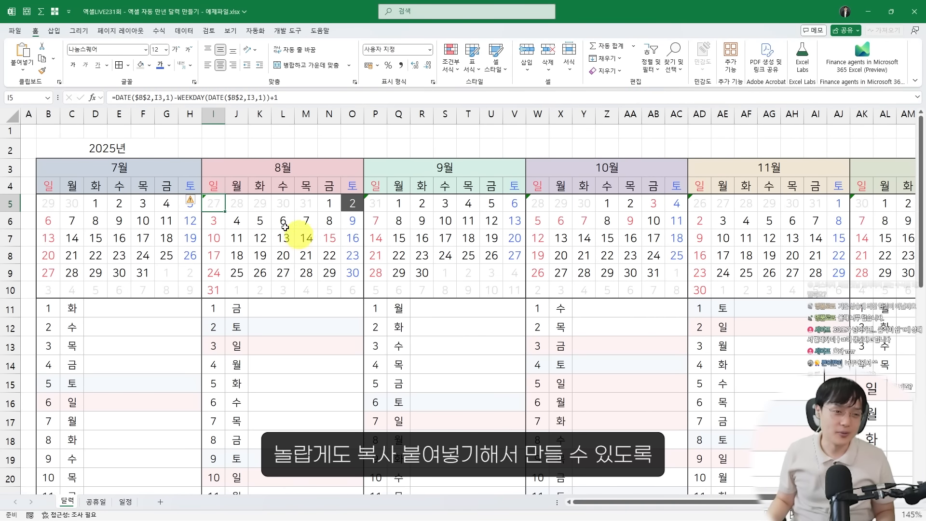
# Switch to the Word prompt guide and read the prompt for the previous/next period navigation macros
pyautogui.hotkey('alt', 'Tab')
pyautogui.click(572, 314)
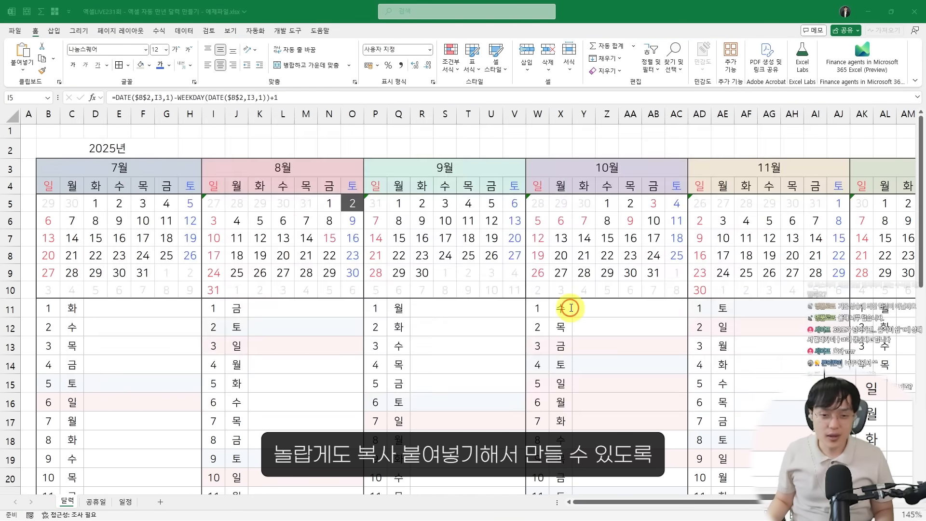
pyautogui.scroll(5, 482, 232)
pyautogui.keyDown('ctrl'); pyautogui.scroll(2, 477, 227); pyautogui.keyUp('ctrl')
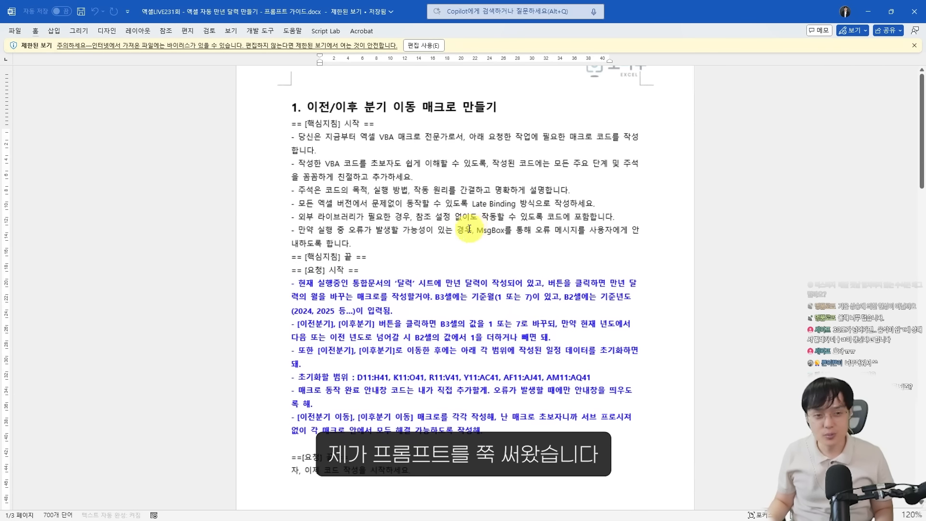
pyautogui.scroll(-2, 467, 236)
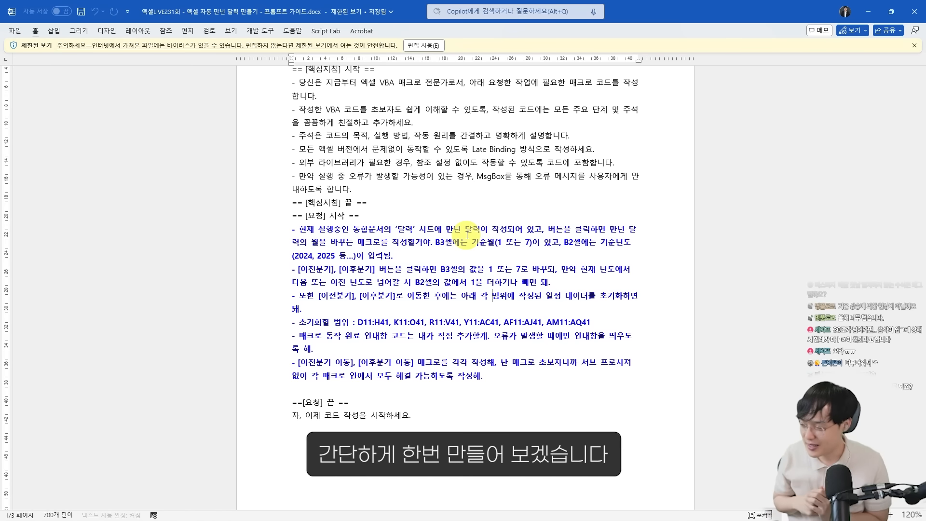
# Switch back to the calendar workbook and examine the area around the year and July's header for macro buttons
pyautogui.hotkey('alt', 'Tab')
pyautogui.click(376, 244)
pyautogui.scroll(1, 130, 177)
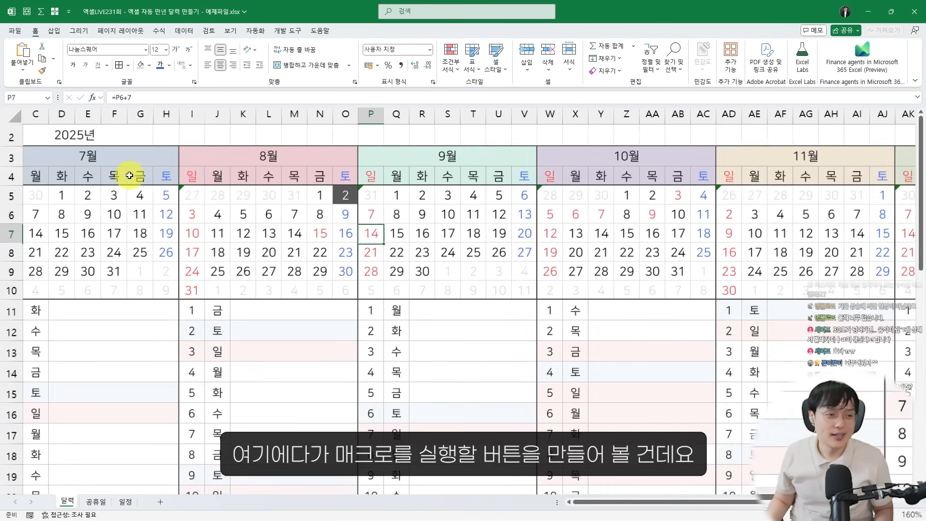
pyautogui.scroll(1, 129, 177)
pyautogui.hscroll(-1, 129, 178)
pyautogui.hotkey('ctrl', '2')
pyautogui.moveTo(37, 136); pyautogui.dragTo(224, 188)
pyautogui.press('Escape')
# Switch to the web browser and open flaticon.com in the new tab
pyautogui.hotkey('alt', 'Tab')
pyautogui.hotkey('alt', 'Tab')
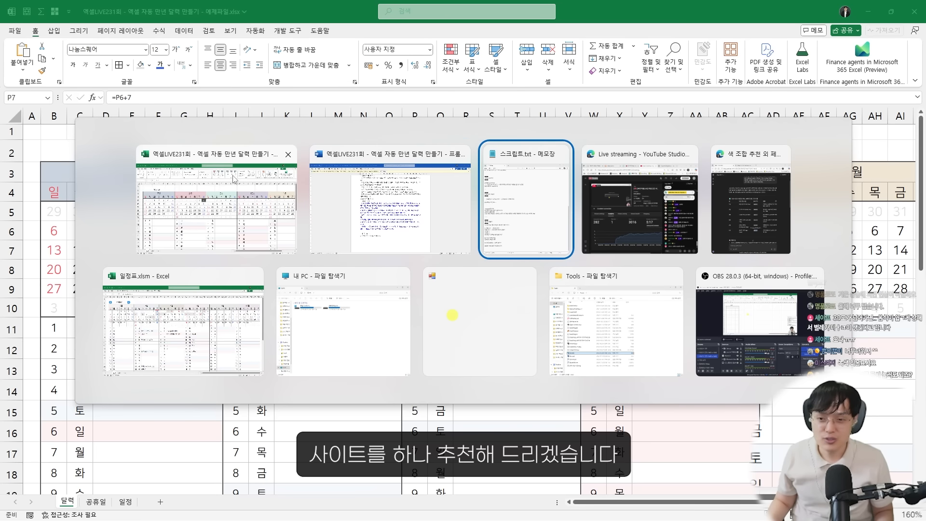
pyautogui.hotkey('alt', 'Tab')
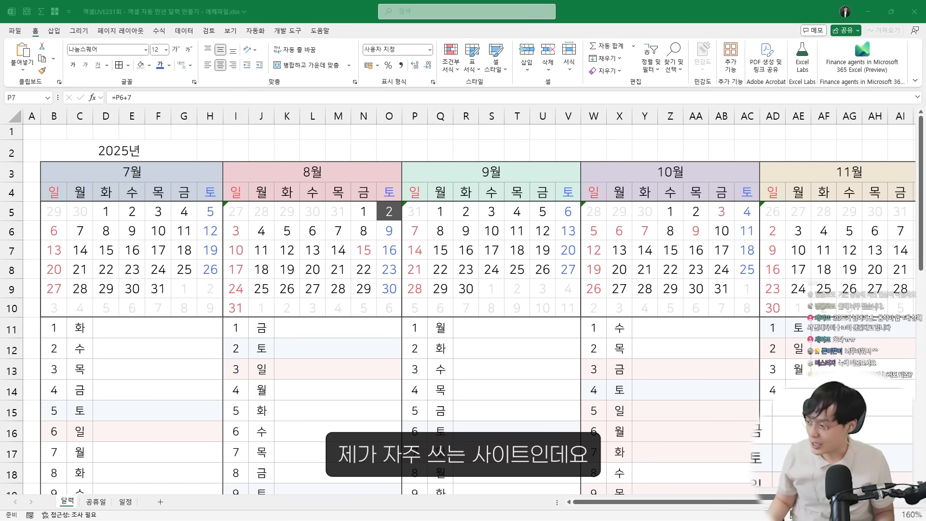
pyautogui.hotkey('alt', 'Tab')
pyautogui.write('FLTE')
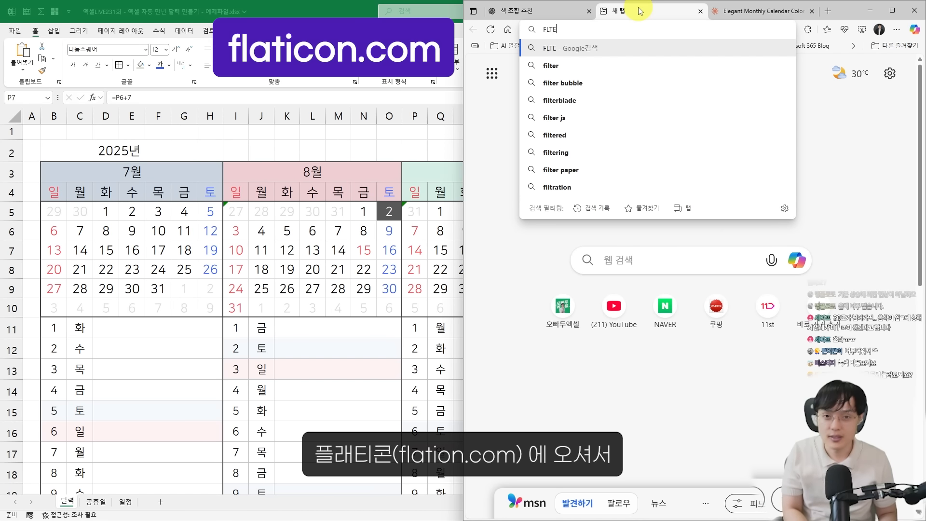
pyautogui.press('BackSpace')
pyautogui.press('BackSpace')
pyautogui.press('BackSpace')
pyautogui.press('BackSpace')
pyautogui.write('FLATI')
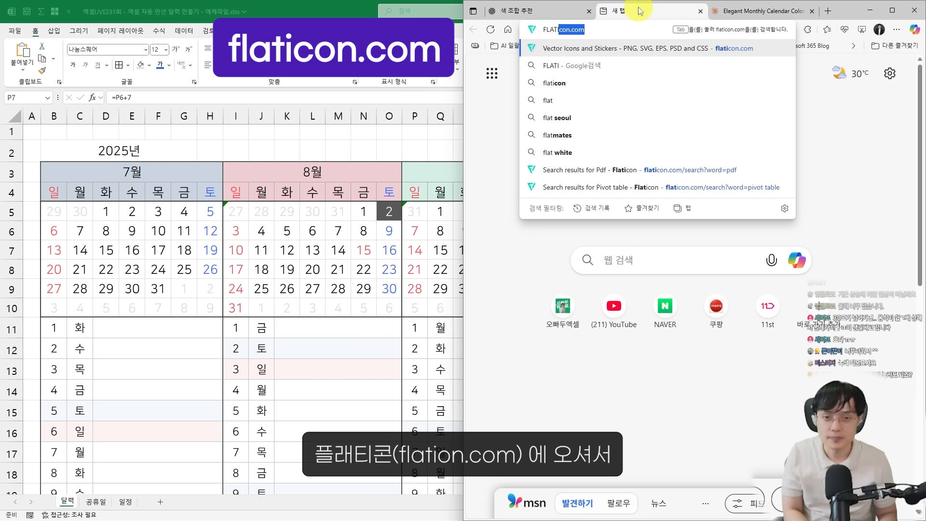
pyautogui.press('Return')
# Search Flaticon's icons for "next" and place the blue rounded-square arrow icon on the calendar sheet in row 2, to the right of the year
pyautogui.click(650, 199)
pyautogui.write('next')
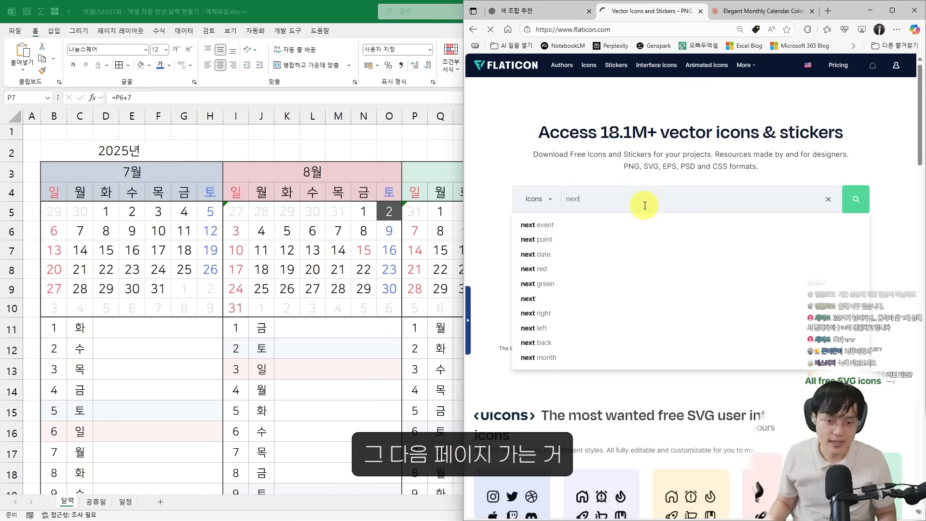
pyautogui.press('Return')
pyautogui.scroll(-1, 648, 231)
pyautogui.scroll(-5, 784, 284)
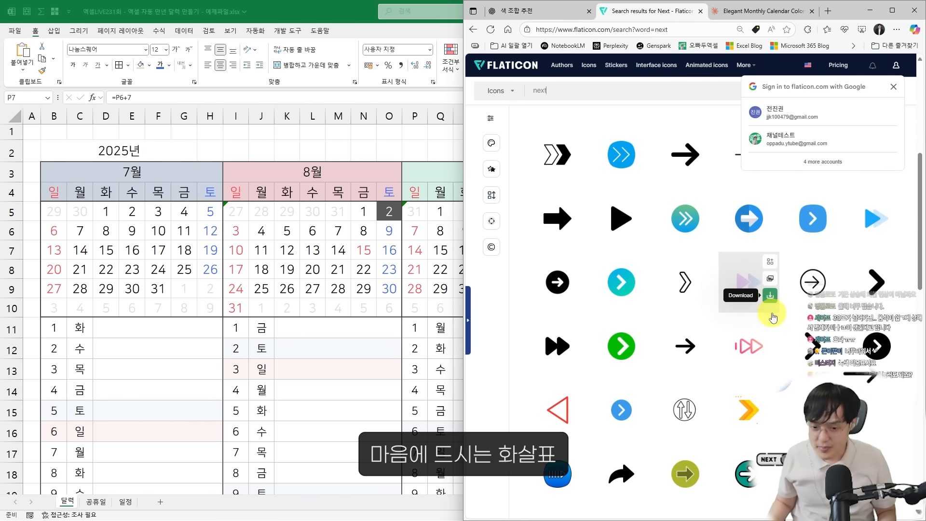
pyautogui.scroll(1, 703, 320)
pyautogui.scroll(2, 824, 276)
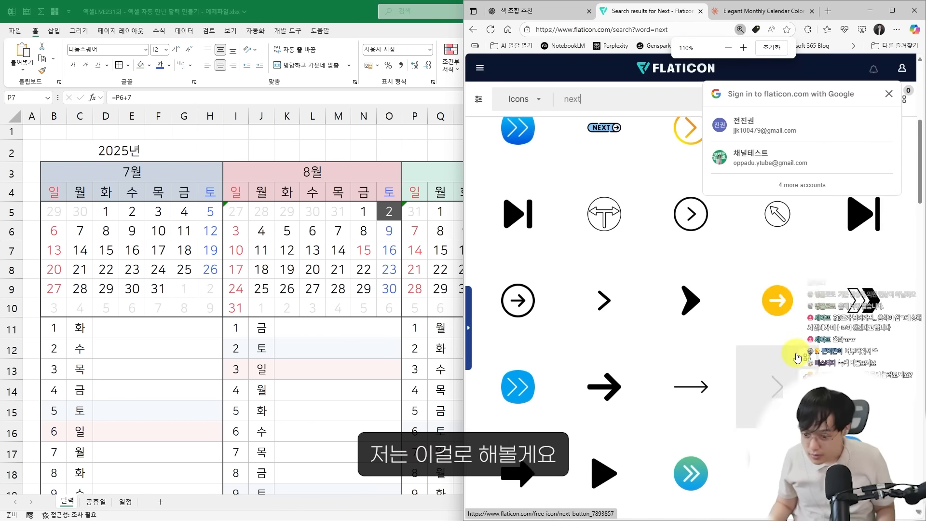
pyautogui.scroll(-3, 797, 356)
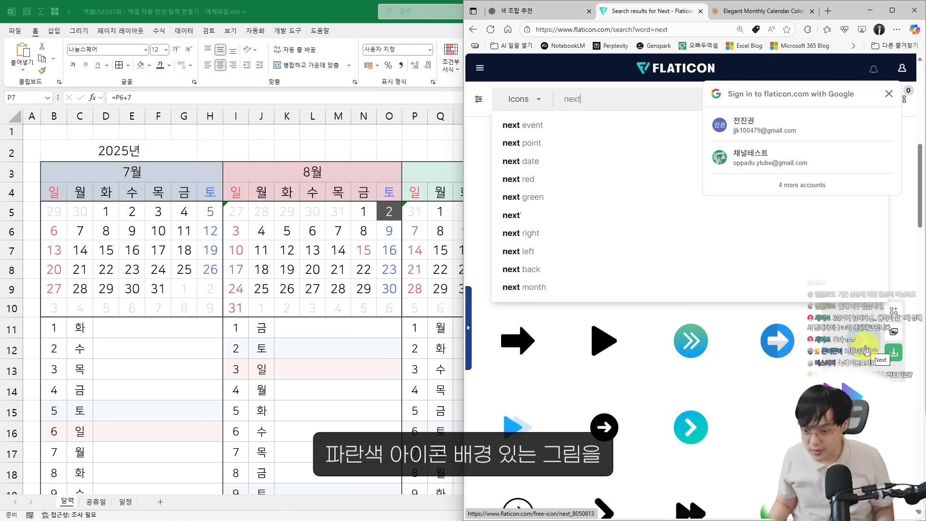
pyautogui.moveTo(866, 351); pyautogui.dragTo(189, 143)
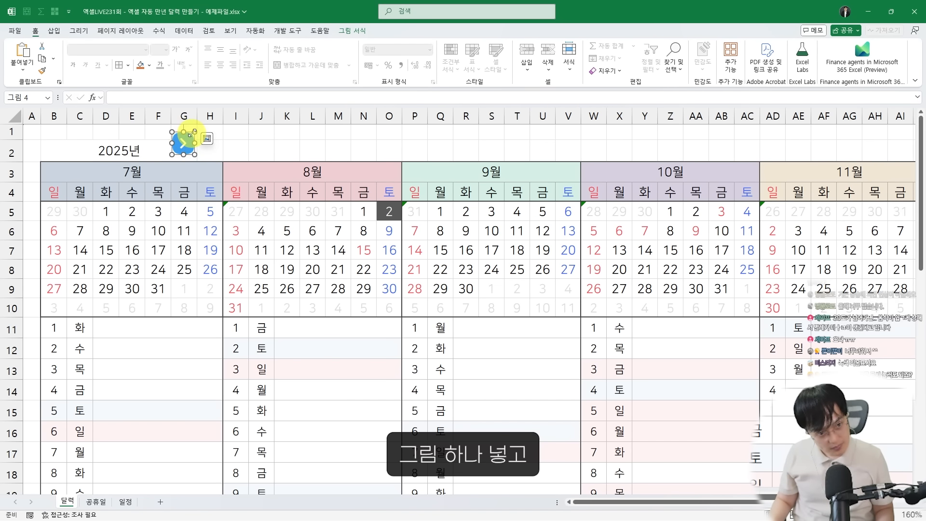
# Duplicate the arrow icon, flip the copy to point left, and place it in row 2 above July's Sunday column
pyautogui.hotkey('ctrl', 'c')
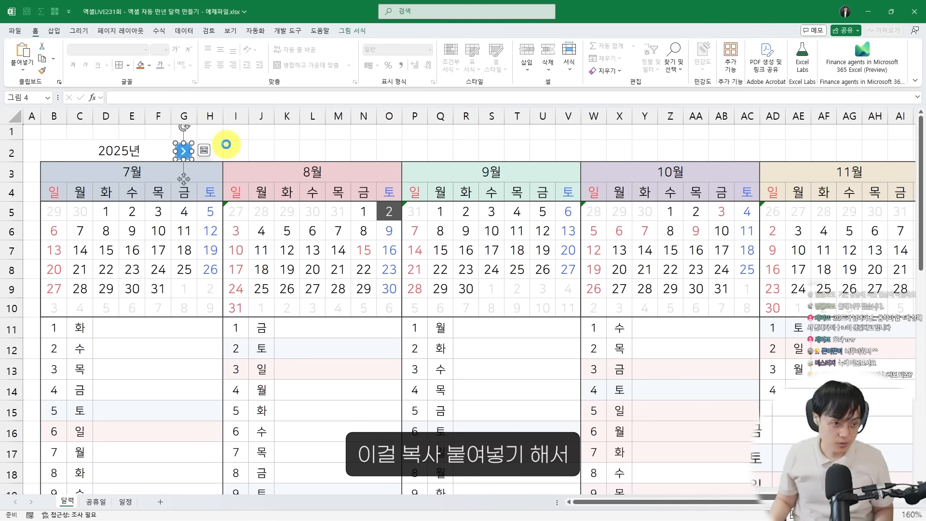
pyautogui.hotkey('ctrl', 'v')
pyautogui.moveTo(201, 140); pyautogui.dragTo(194, 191)
pyautogui.moveTo(196, 164); pyautogui.dragTo(63, 151)
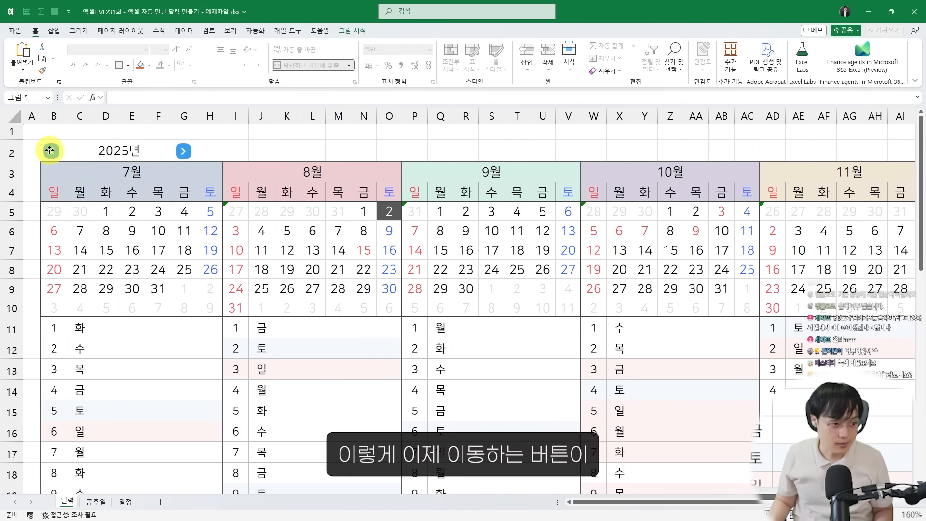
pyautogui.click(106, 211)
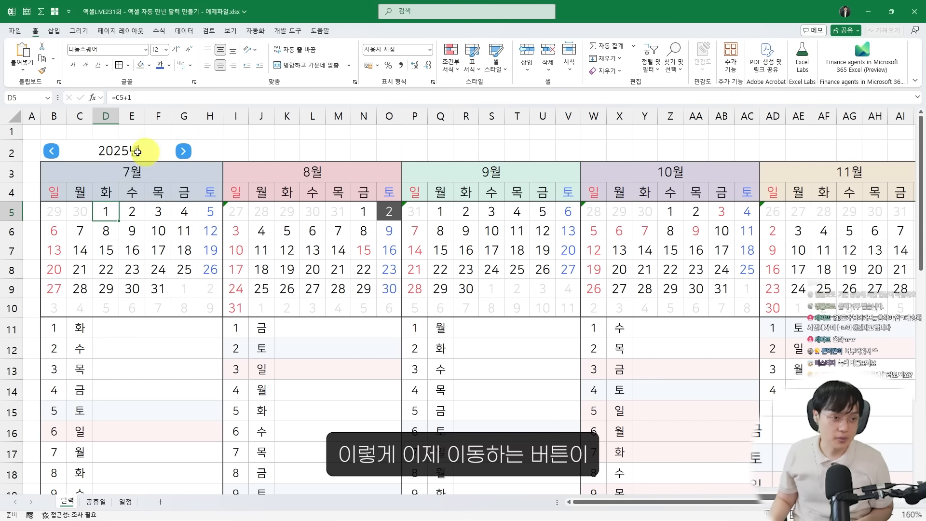
# Open the Visual Basic editor and insert a new standard module into the calendar workbook's project
pyautogui.click(131, 175)
pyautogui.keyDown('ctrl'); pyautogui.scroll(1, 131, 174); pyautogui.keyUp('ctrl')
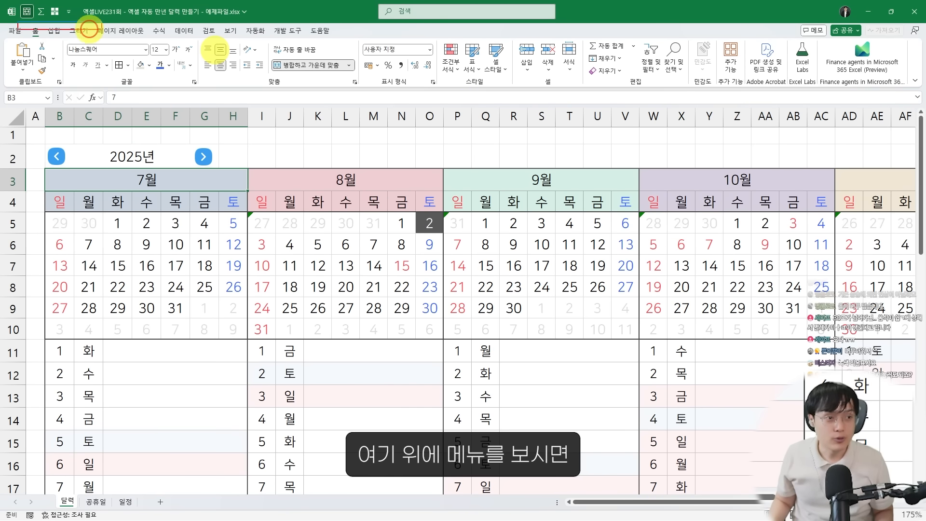
pyautogui.moveTo(89, 29)
pyautogui.mouseDown()
pyautogui.moveTo(355, 44)
pyautogui.moveTo(299, 19)
pyautogui.moveTo(300, 46)
pyautogui.moveTo(289, 25)
pyautogui.moveTo(253, 31)
pyautogui.moveTo(299, 21)
pyautogui.moveTo(301, 42)
pyautogui.moveTo(285, 15)
pyautogui.moveTo(308, 46)
pyautogui.mouseUp()
pyautogui.press('Escape')
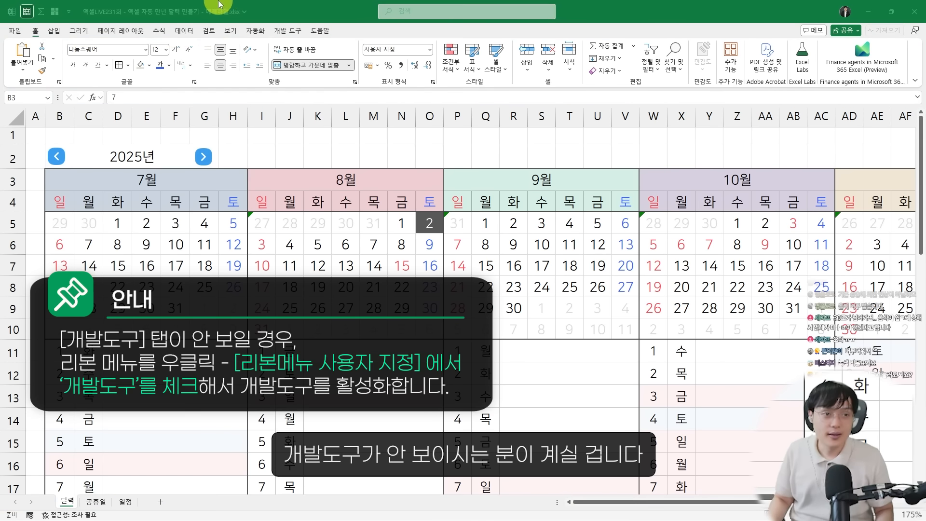
pyautogui.click(326, 5)
pyautogui.click(285, 31)
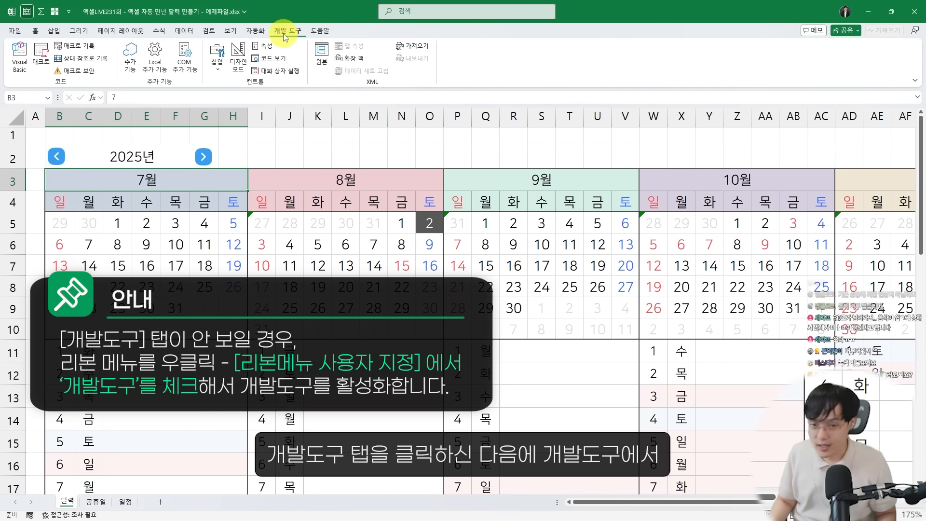
pyautogui.click(17, 61)
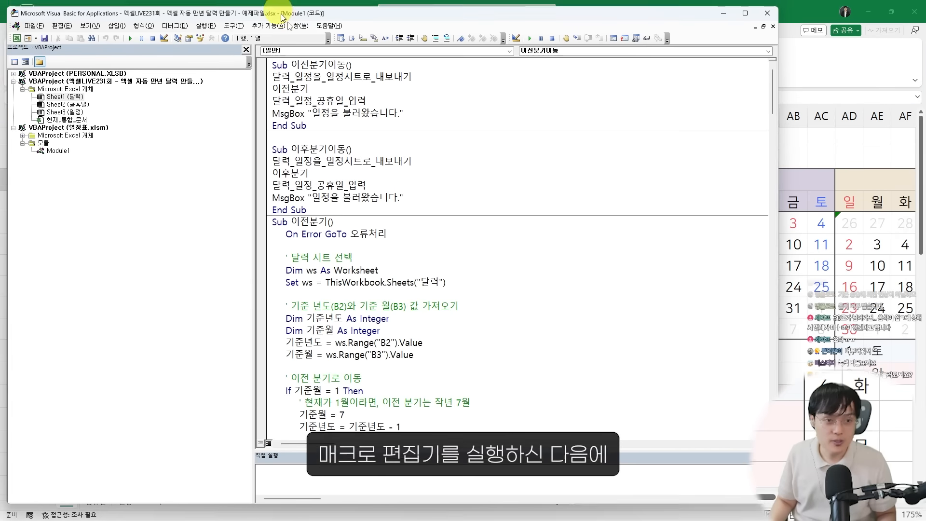
pyautogui.doubleClick(318, 6)
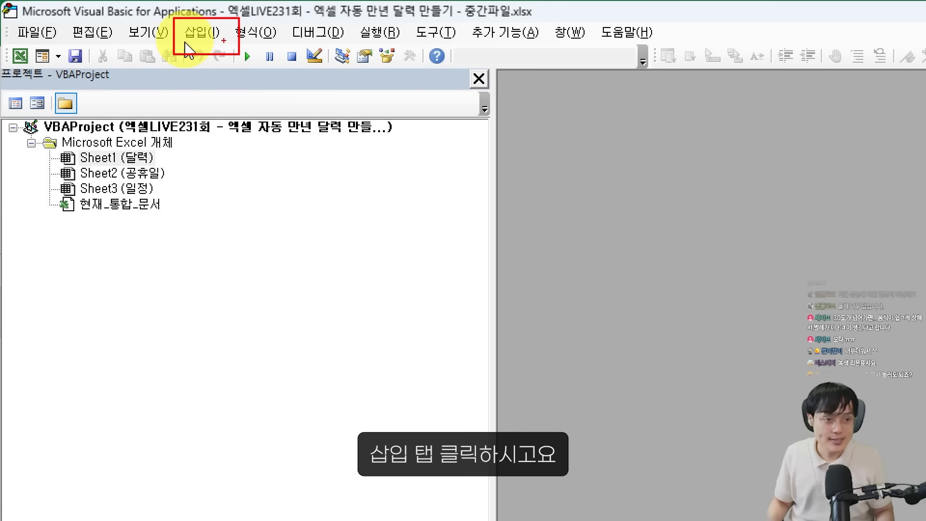
pyautogui.click(215, 34)
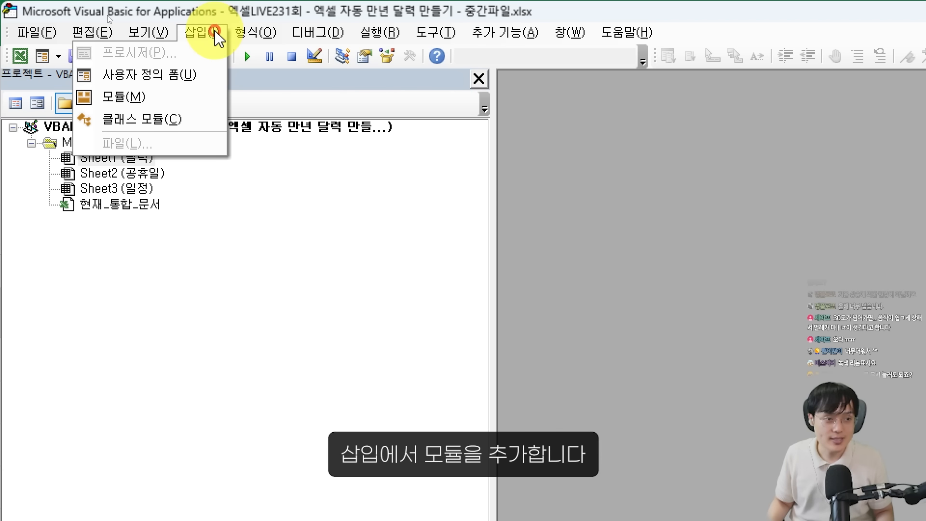
pyautogui.click(128, 99)
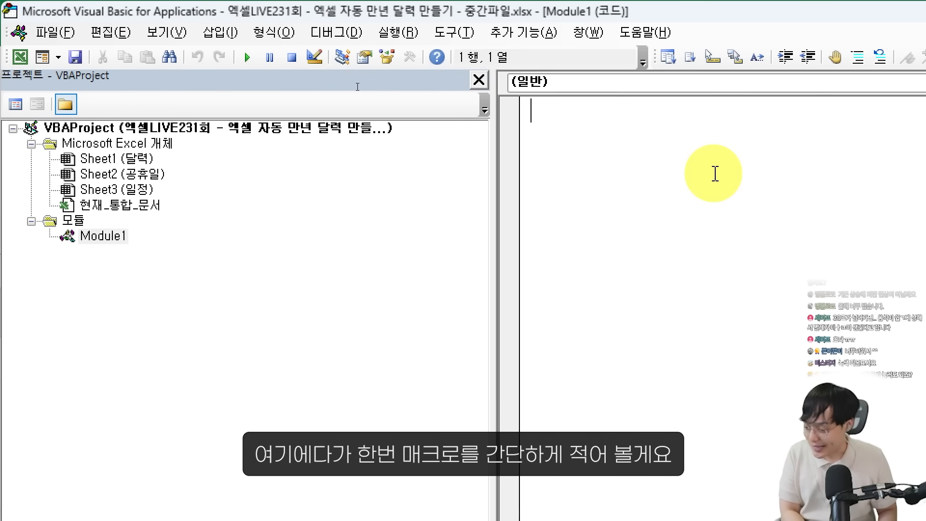
# Create an empty Sub procedure named 이전분기이동 in the new module
pyautogui.write('sub 이저')
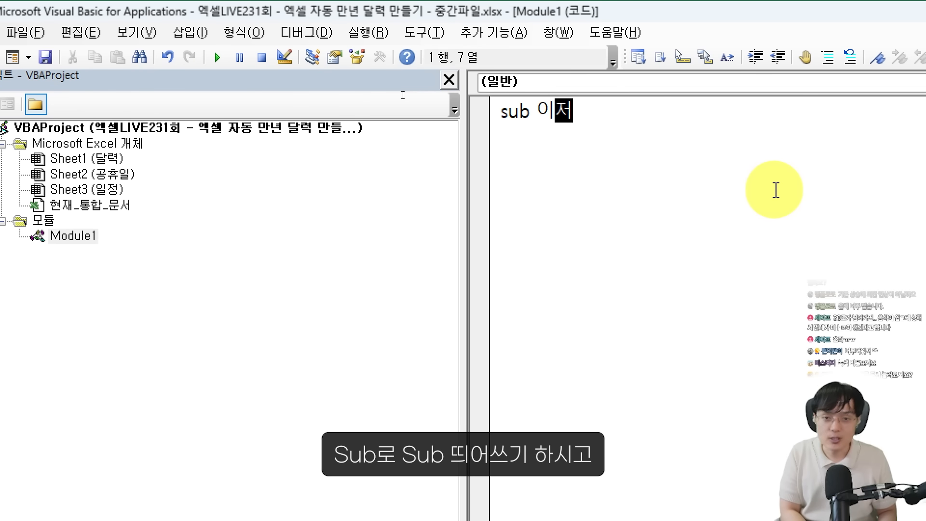
pyautogui.write('이전분ㄱ')
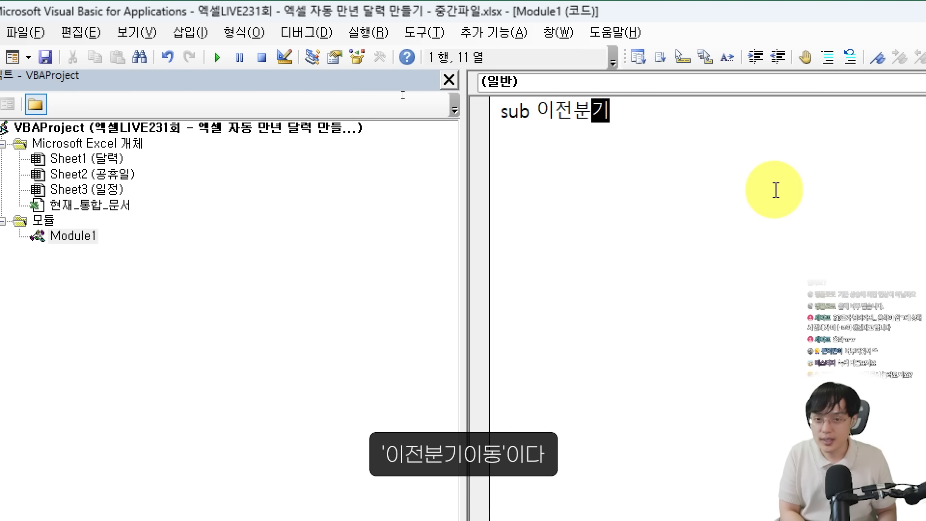
pyautogui.write('이동')
pyautogui.press('Return')
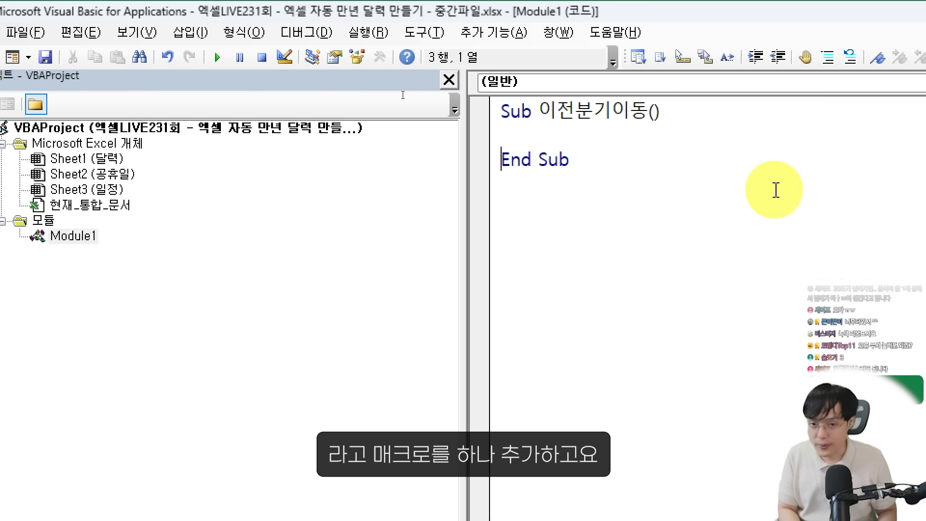
# Add a second empty Sub procedure named 이후분기이동 below the first one
pyautogui.press('End')
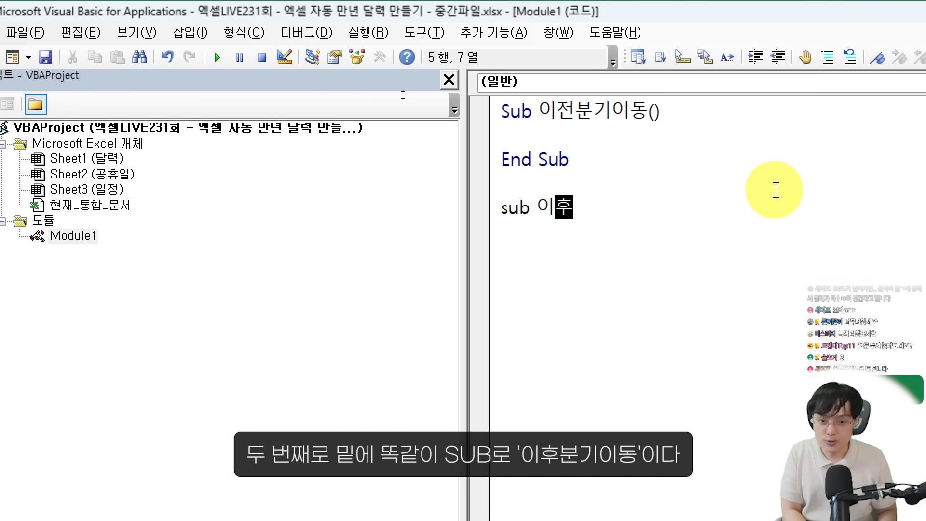
pyautogui.write('깅')
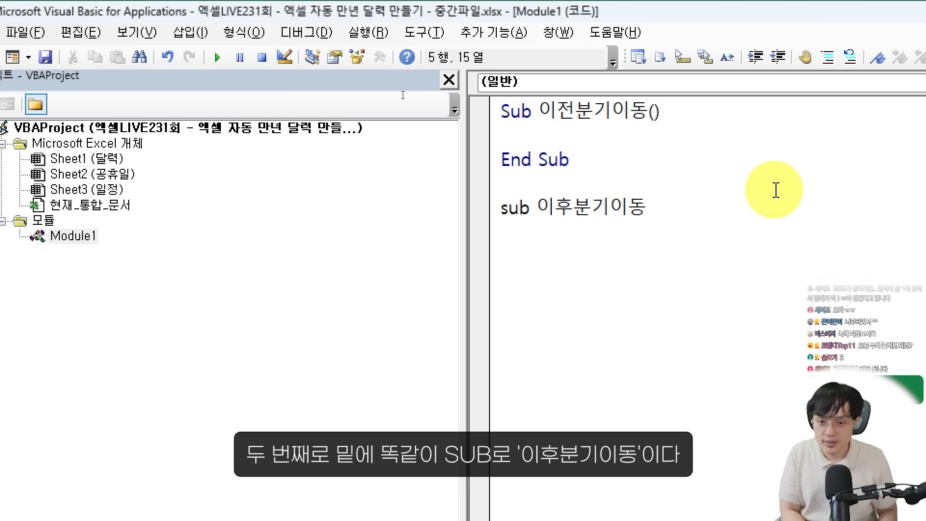
pyautogui.write('이동')
pyautogui.press('Return')
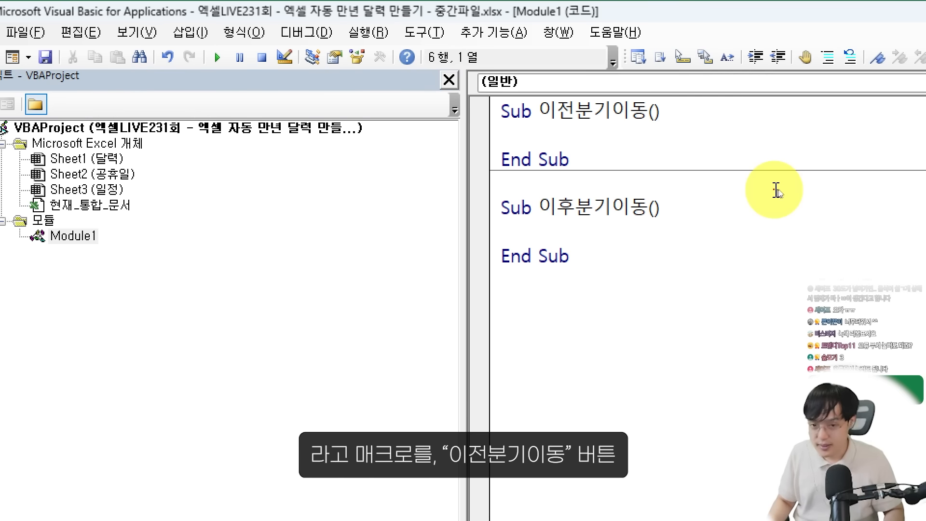
pyautogui.moveTo(484, 86); pyautogui.dragTo(701, 181)
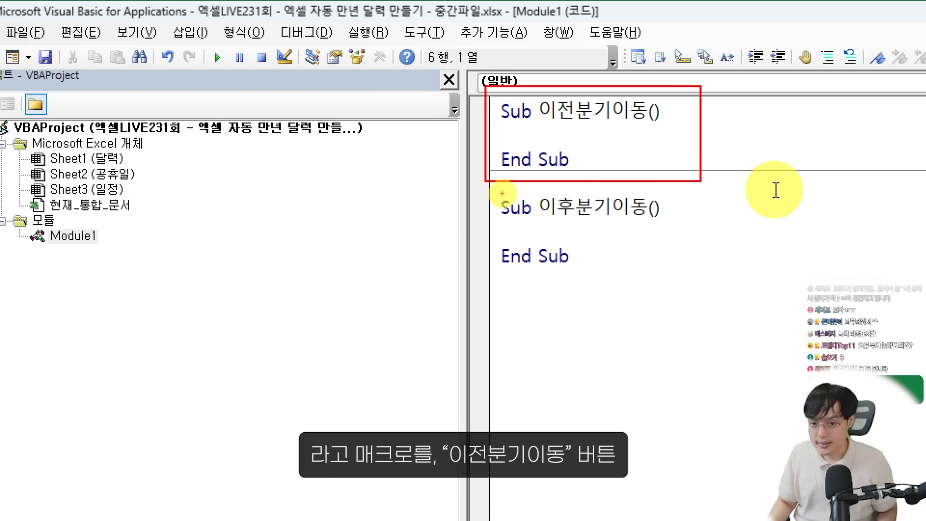
pyautogui.moveTo(482, 188); pyautogui.dragTo(706, 278)
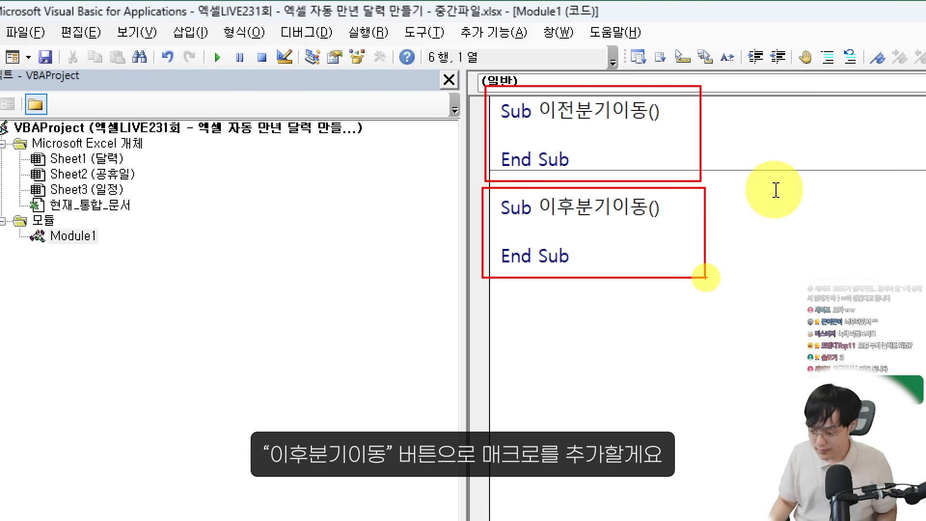
pyautogui.press('Escape')
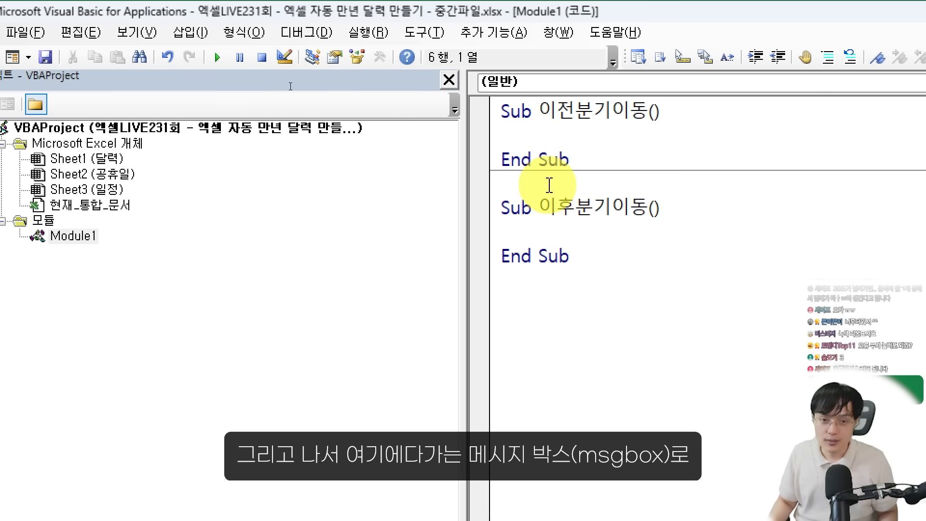
# Add the line MsgBox "달력을 불러왔습니다!" inside the 이전분기이동 procedure
pyautogui.click(562, 126)
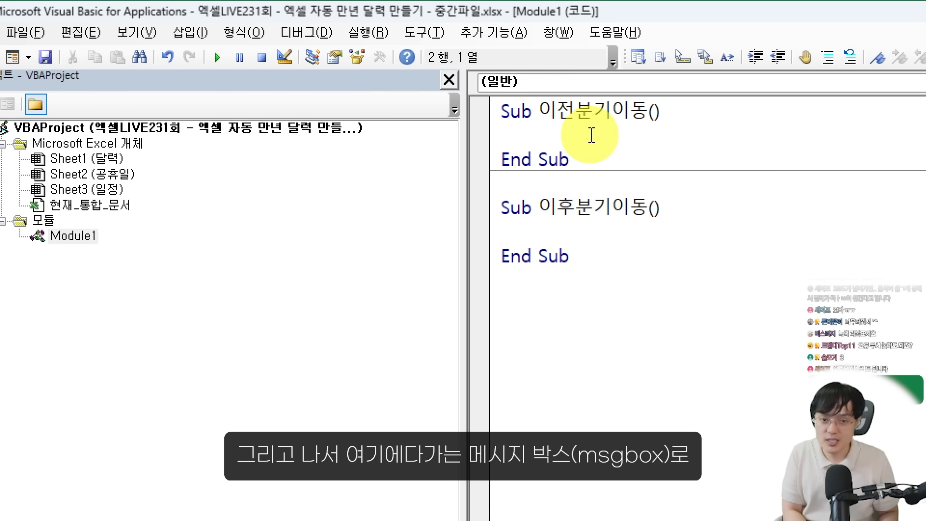
pyautogui.write('msgobx')
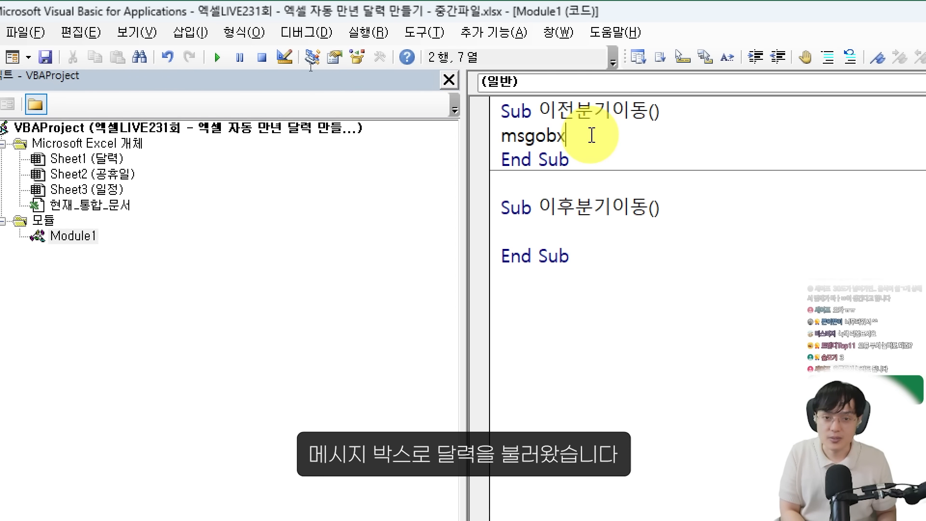
pyautogui.press('BackSpace')
pyautogui.press('BackSpace')
pyautogui.press('BackSpace')
pyautogui.write('box "달력')
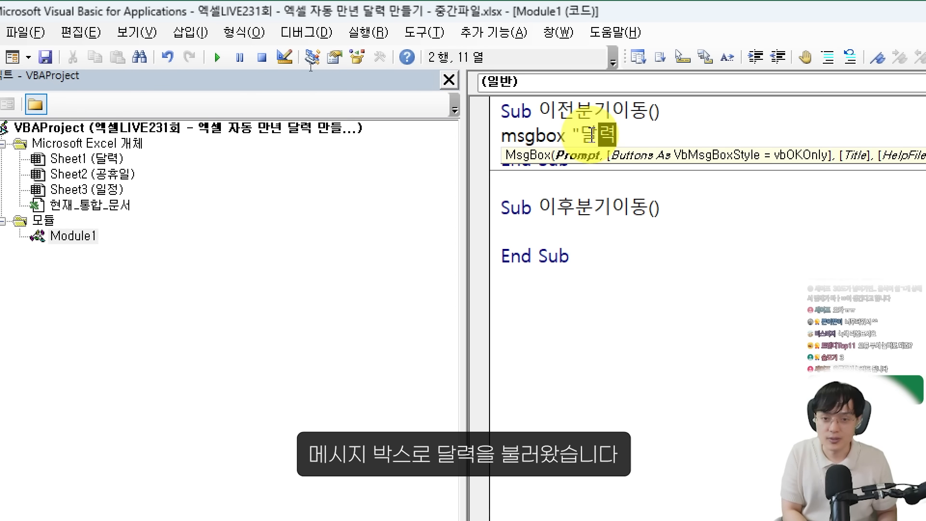
pyautogui.write('을 불러왔습니다!"')
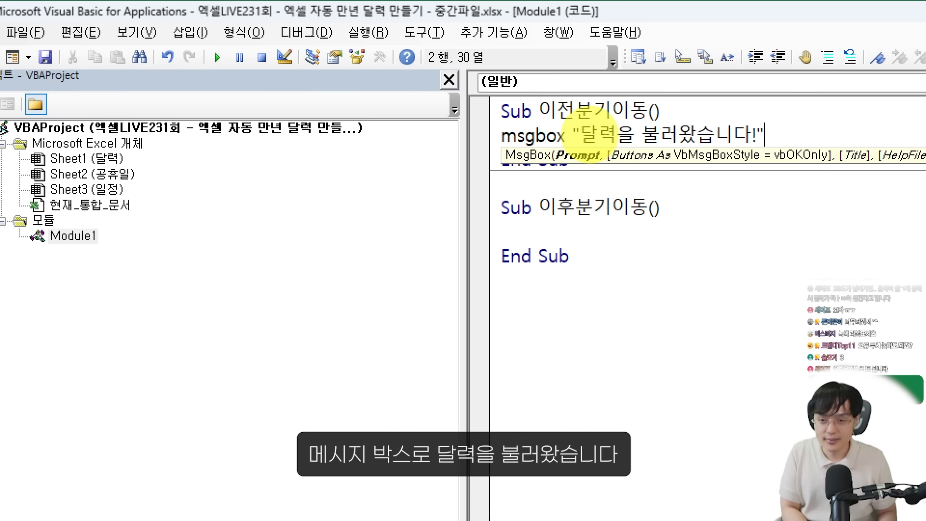
pyautogui.click(763, 333)
# Copy the MsgBox line from 이전분기이동 into the body of the 이후분기이동 procedure
pyautogui.moveTo(700, 116); pyautogui.dragTo(606, 128)
pyautogui.click(572, 134)
pyautogui.moveTo(769, 128); pyautogui.dragTo(482, 135)
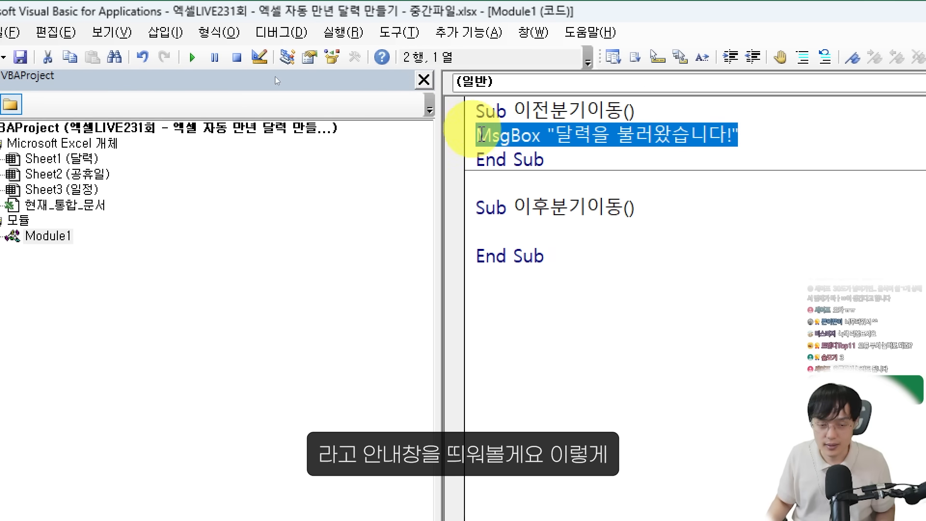
pyautogui.hotkey('ctrl', 'c')
pyautogui.click(541, 234)
pyautogui.hotkey('ctrl', 'v')
pyautogui.click(544, 290)
# Prefix the message text with "이전 분기" in the 이전분기이동 procedure and with "이후 분기" in the 이후분기이동 procedure
pyautogui.click(555, 135)
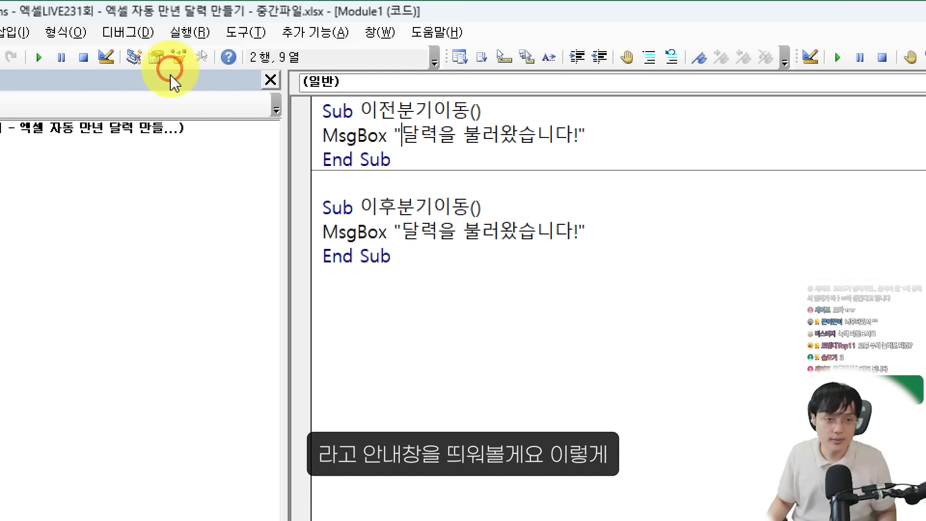
pyautogui.write('이전 분기')
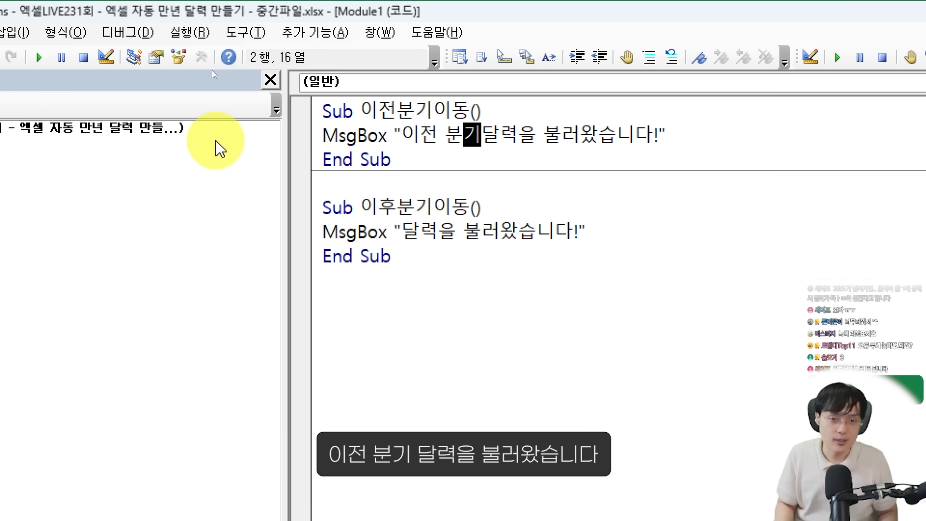
pyautogui.click(405, 231)
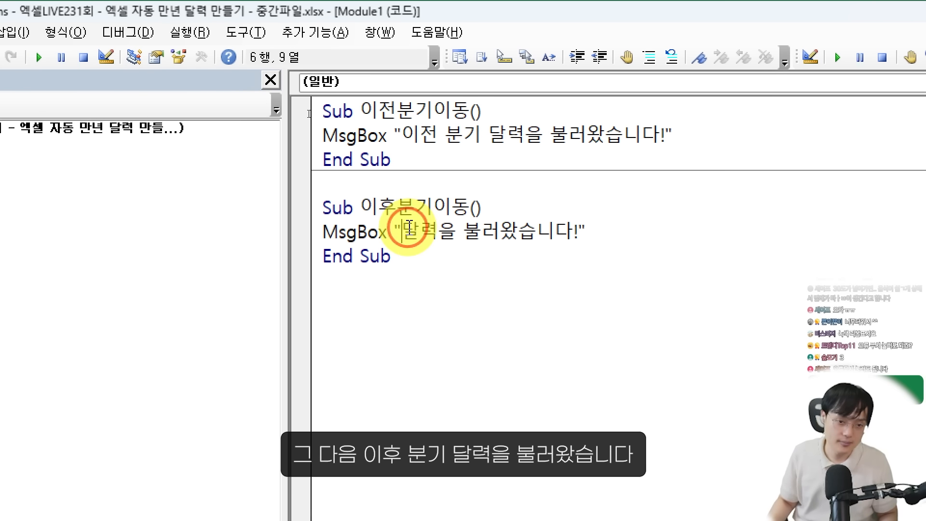
pyautogui.write('이후 분기')
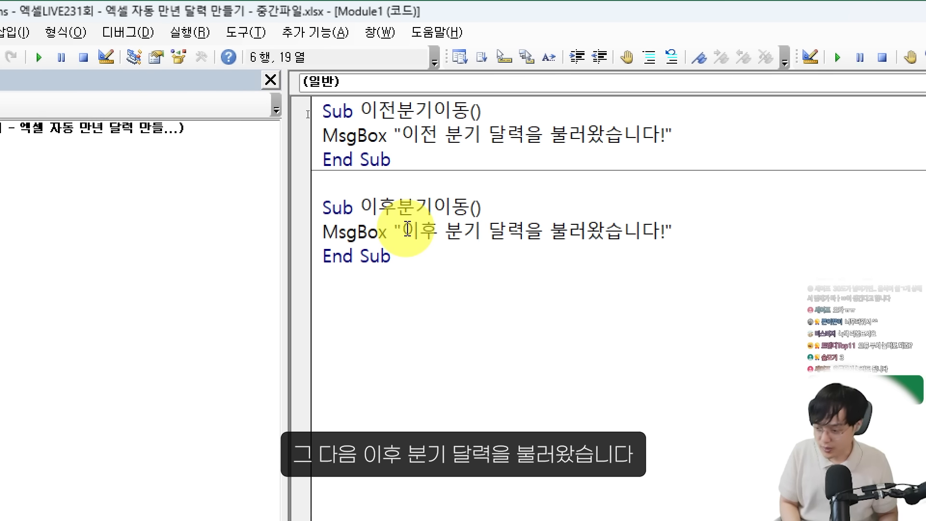
pyautogui.press('Down')
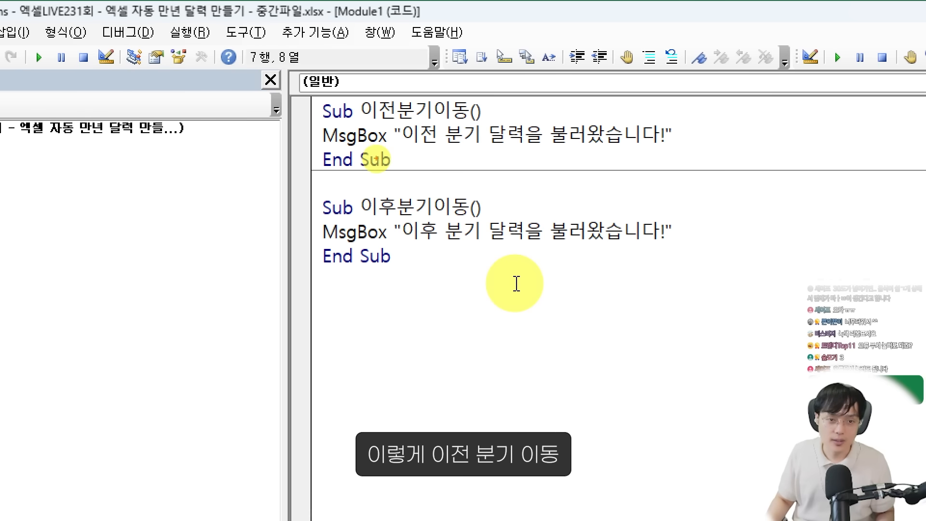
pyautogui.moveTo(638, 164); pyautogui.dragTo(690, 176)
pyautogui.moveTo(314, 190); pyautogui.dragTo(737, 272)
pyautogui.moveTo(475, 80); pyautogui.dragTo(497, 81)
pyautogui.moveTo(452, 185); pyautogui.dragTo(477, 174)
pyautogui.moveTo(542, 164); pyautogui.dragTo(513, 153)
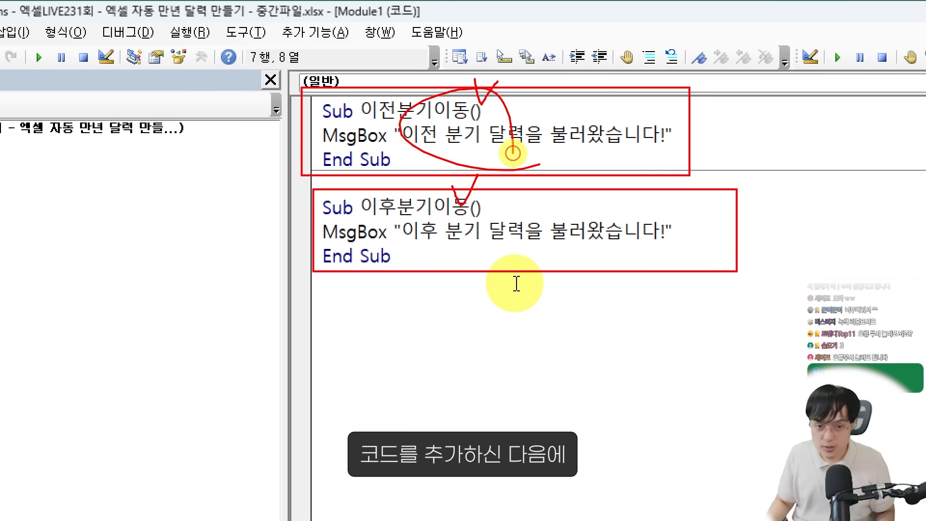
pyautogui.moveTo(370, 200); pyautogui.dragTo(475, 211)
pyautogui.press('Escape')
# Return to the 달력 sheet and assign the 이후분기이동 macro to the right-pointing arrow icon beside the year
pyautogui.moveTo(223, 4); pyautogui.dragTo(925, 150)
pyautogui.click(298, 131)
pyautogui.click(263, 203)
pyautogui.scroll(3, 166, 197)
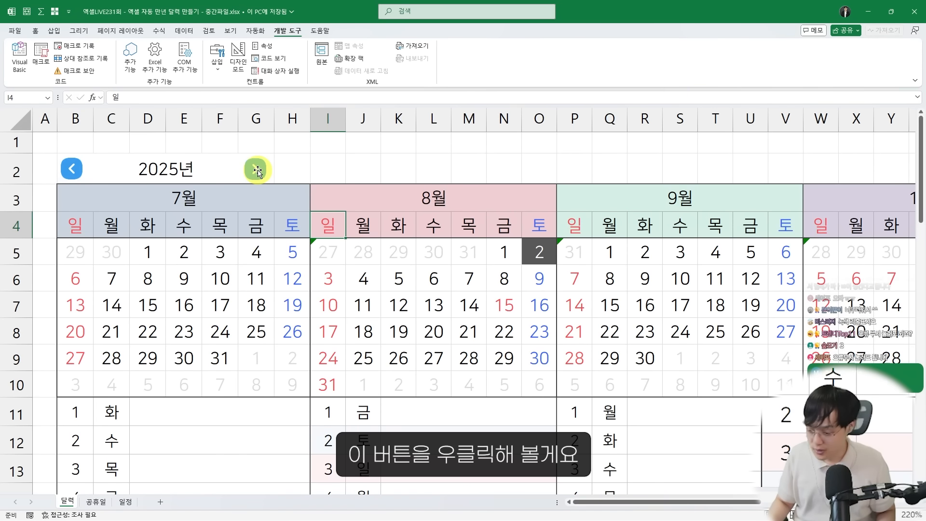
pyautogui.rightClick(258, 170)
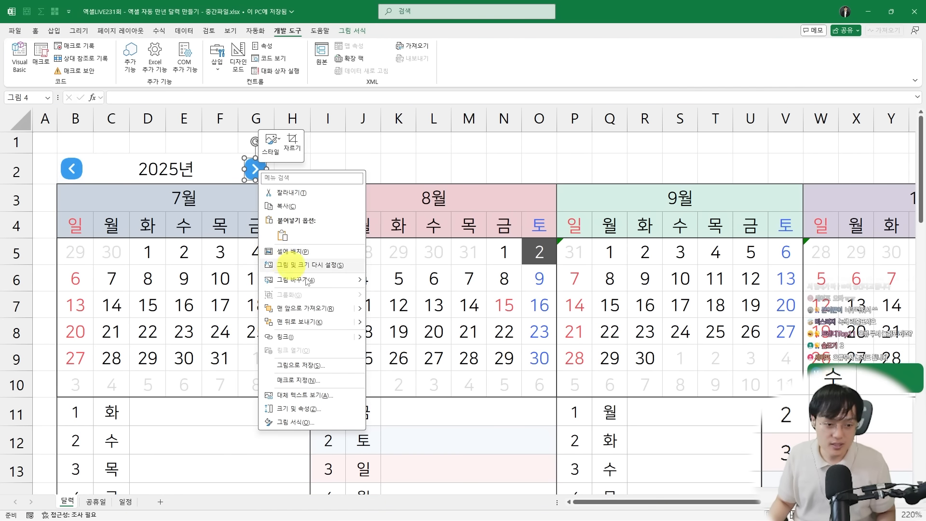
pyautogui.click(295, 381)
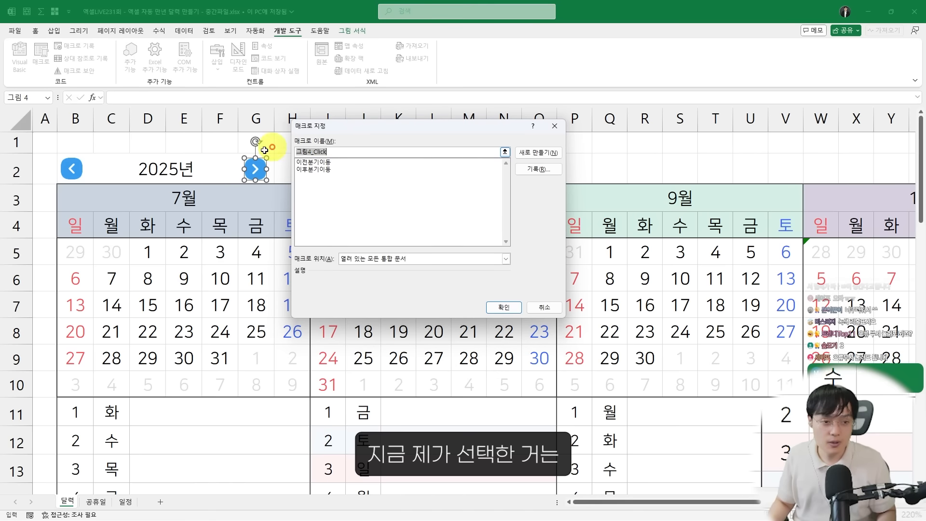
pyautogui.moveTo(230, 155); pyautogui.dragTo(280, 190)
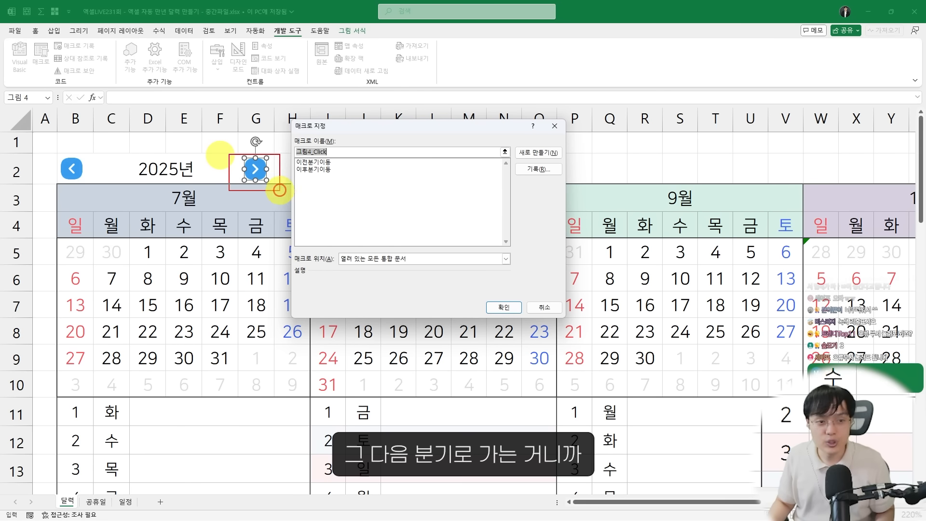
pyautogui.click(317, 169)
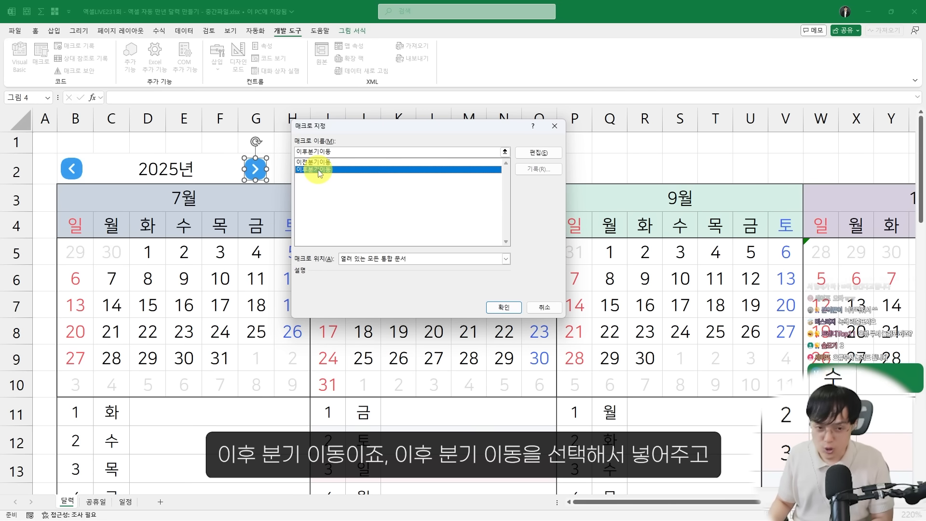
pyautogui.click(504, 308)
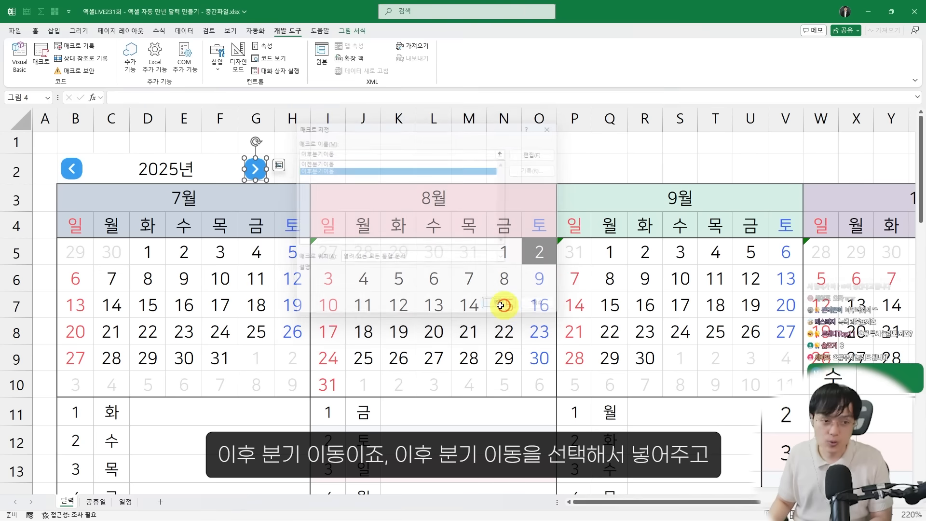
pyautogui.click(183, 252)
# Assign the 이전분기이동 macro to the left-pointing arrow icon beside the year
pyautogui.rightClick(64, 161)
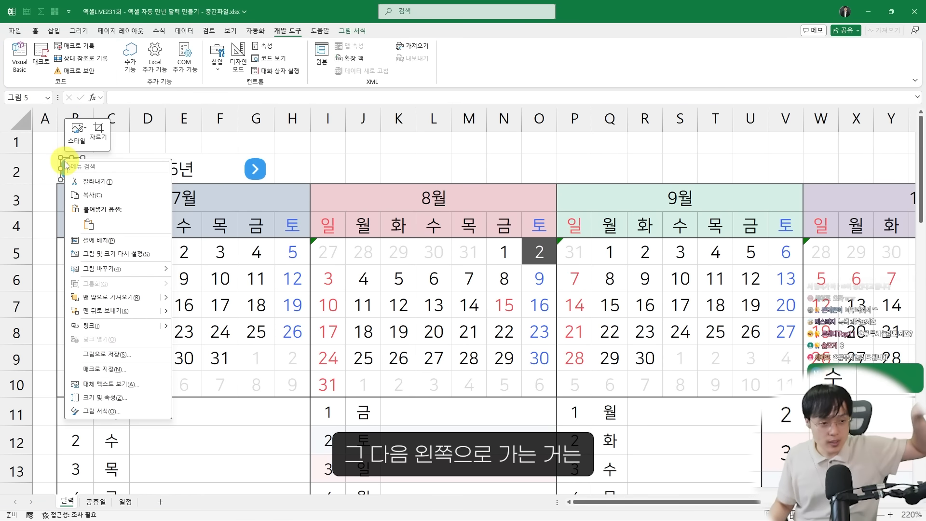
pyautogui.click(113, 369)
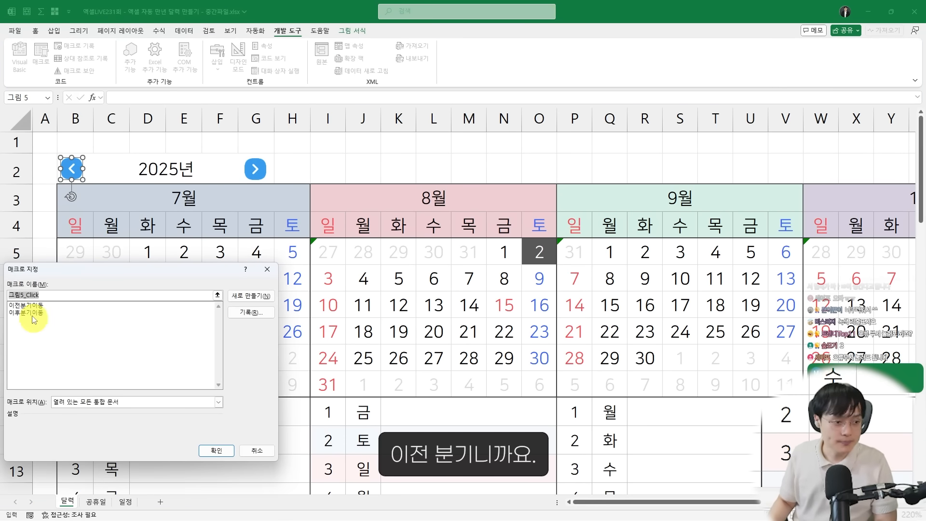
pyautogui.click(34, 303)
pyautogui.moveTo(47, 265); pyautogui.dragTo(148, 189)
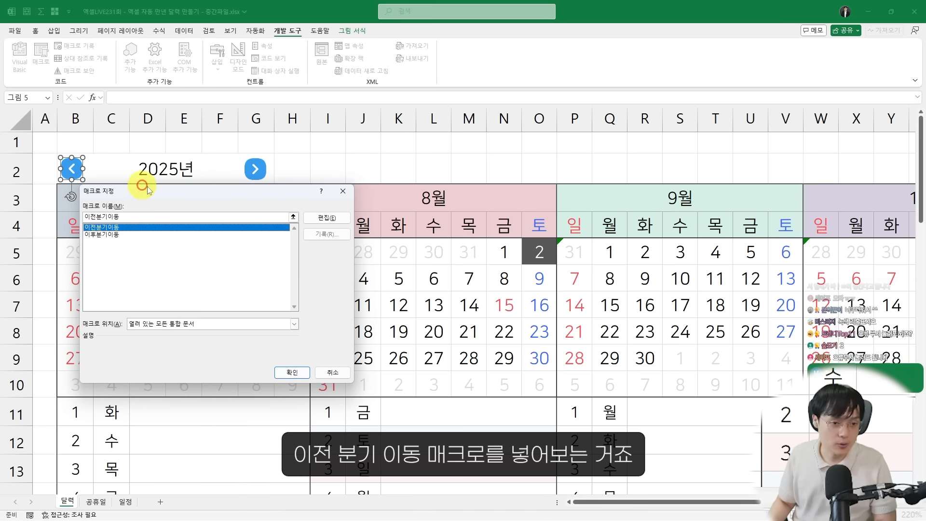
pyautogui.click(274, 373)
pyautogui.click(252, 278)
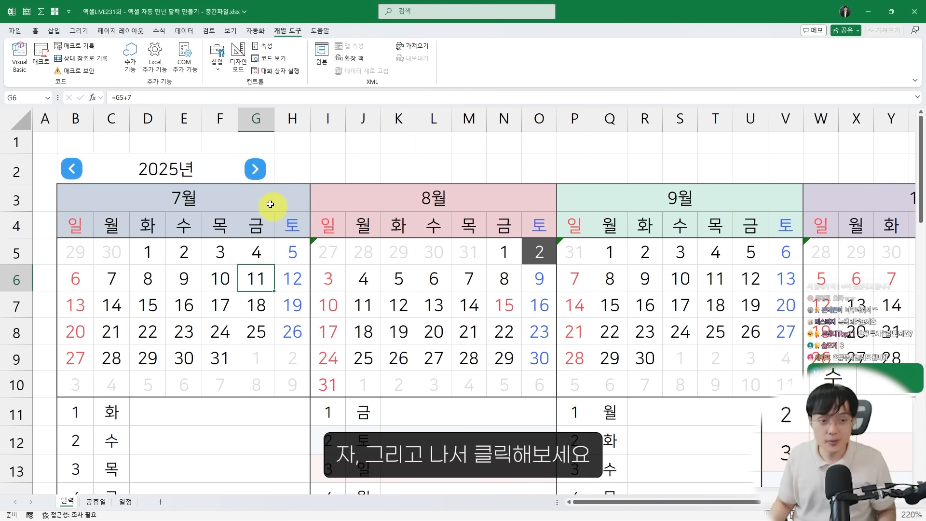
# Test both arrow icons several times, dismissing each message box that their macros open
pyautogui.click(257, 172)
pyautogui.press('Return')
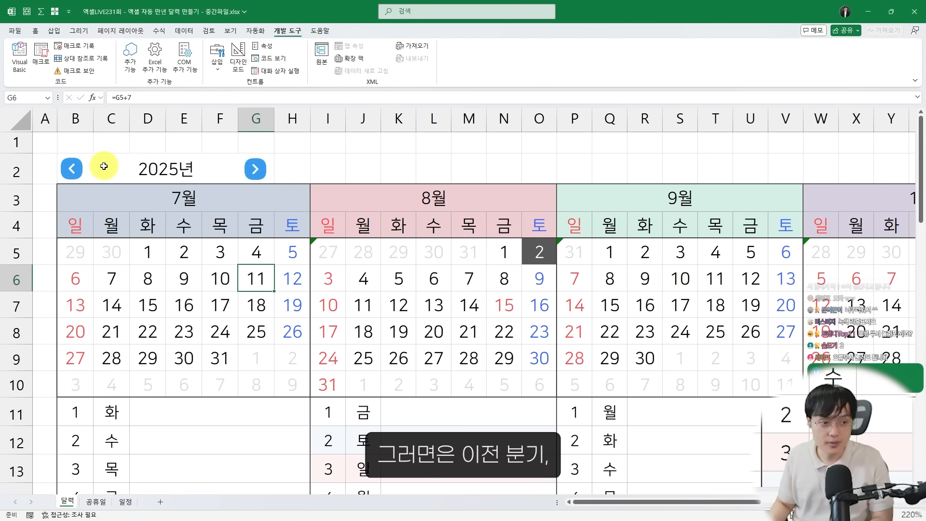
pyautogui.click(71, 172)
pyautogui.press('Return')
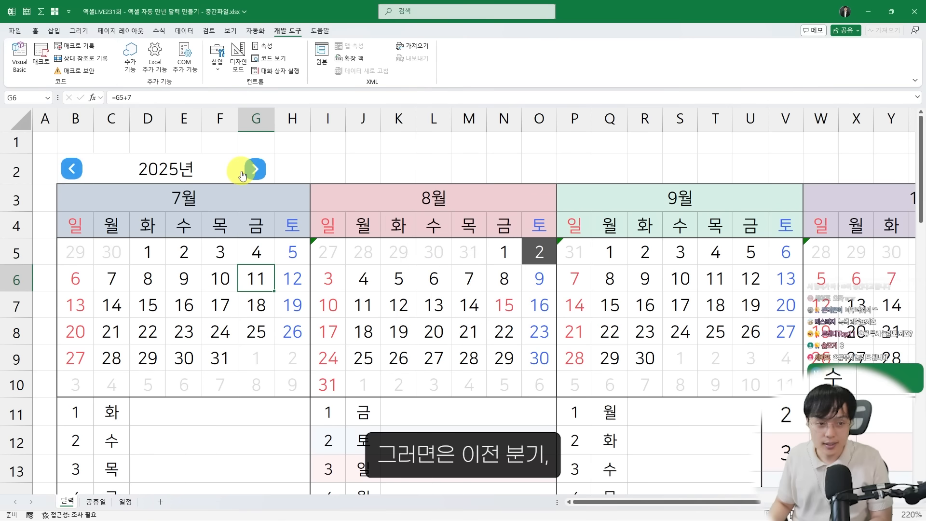
pyautogui.click(247, 169)
pyautogui.press('Return')
pyautogui.click(73, 168)
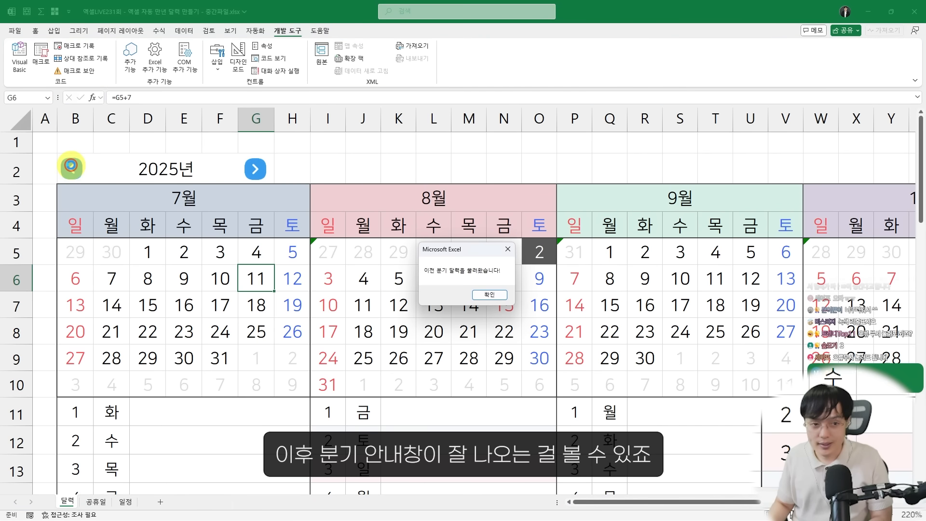
pyautogui.press('Return')
pyautogui.click(249, 168)
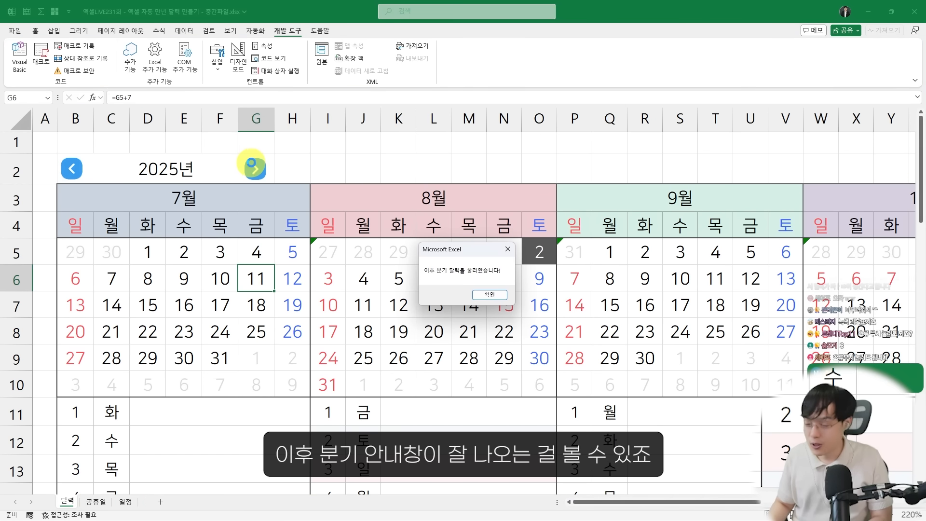
pyautogui.press('Return')
pyautogui.click(64, 165)
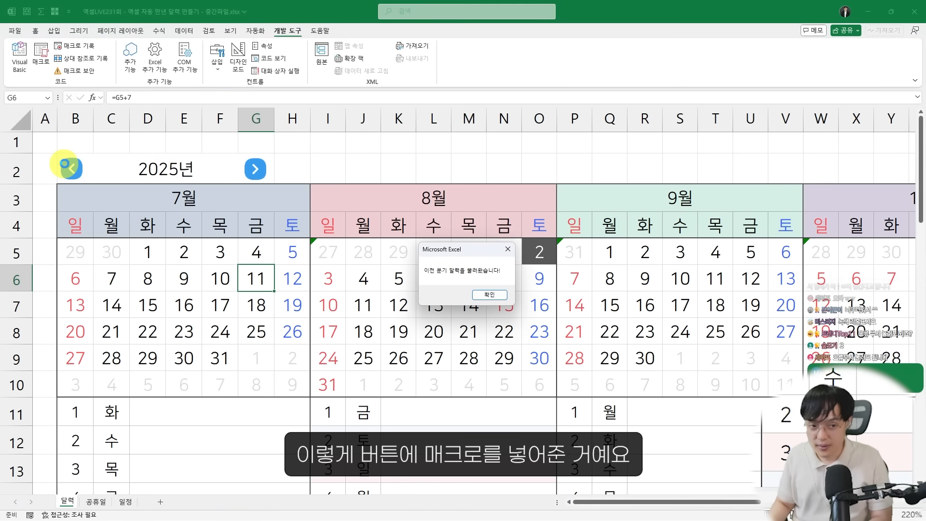
pyautogui.press('Return')
pyautogui.click(253, 167)
pyautogui.press('Return')
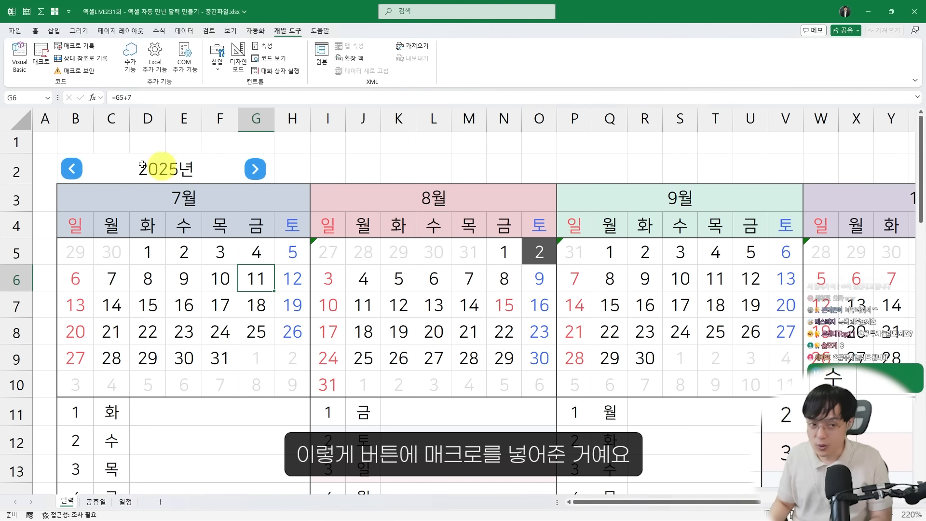
pyautogui.click(81, 167)
pyautogui.press('Return')
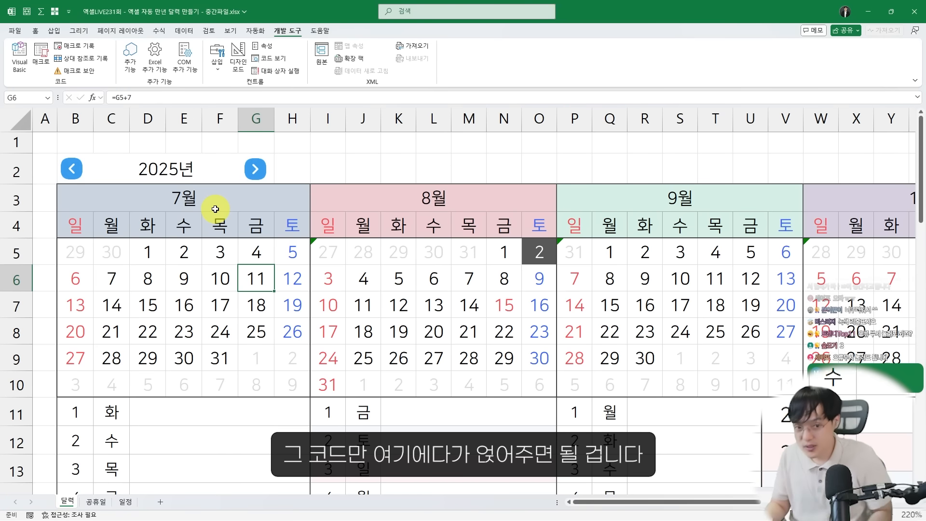
pyautogui.moveTo(237, 156)
pyautogui.mouseDown()
pyautogui.moveTo(258, 179)
pyautogui.moveTo(261, 156)
pyautogui.moveTo(259, 170)
pyautogui.mouseUp()
pyautogui.moveTo(257, 149); pyautogui.dragTo(280, 167)
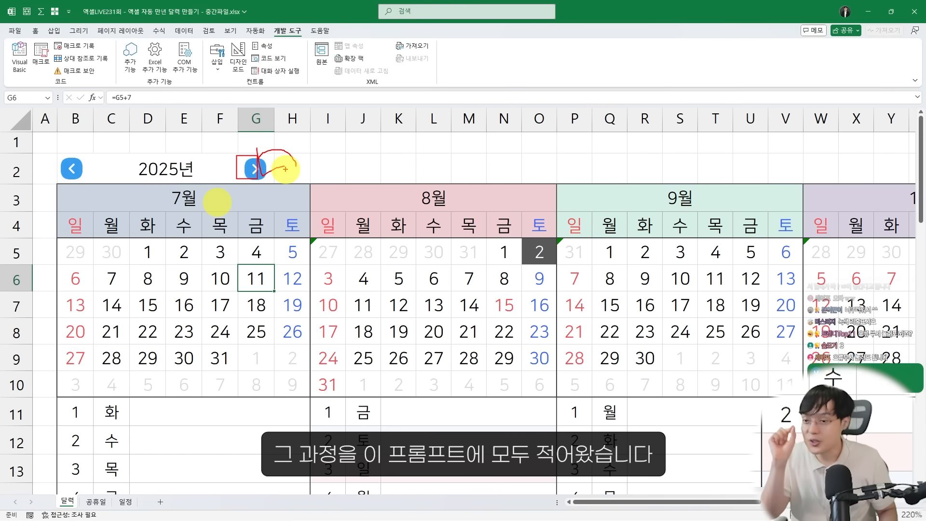
# Switch to the prompt guide document in Word and copy the whole prompt under "1. 이전/이후 분기 이동 매크로 만들기"
pyautogui.hotkey('alt', 'Tab')
pyautogui.scroll(-1, 350, 195)
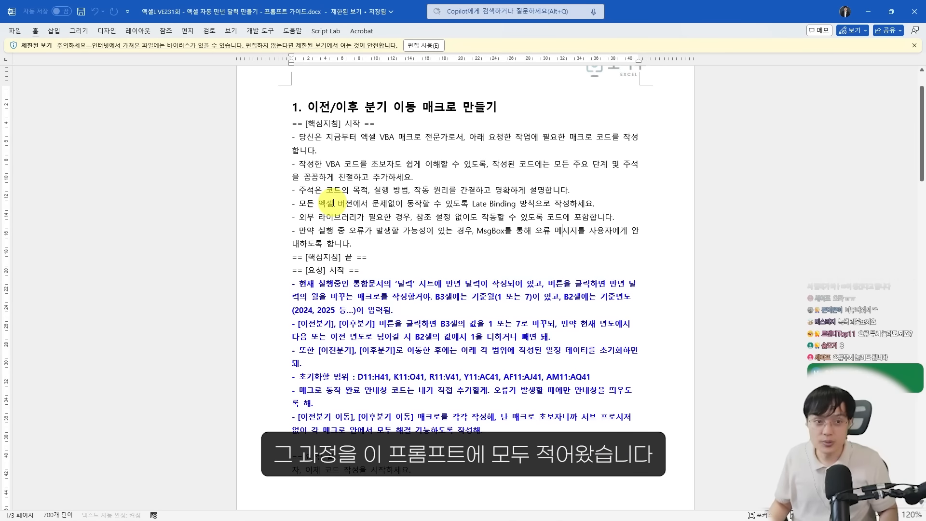
pyautogui.moveTo(269, 94)
pyautogui.mouseDown()
pyautogui.moveTo(401, 186)
pyautogui.moveTo(671, 473)
pyautogui.mouseUp()
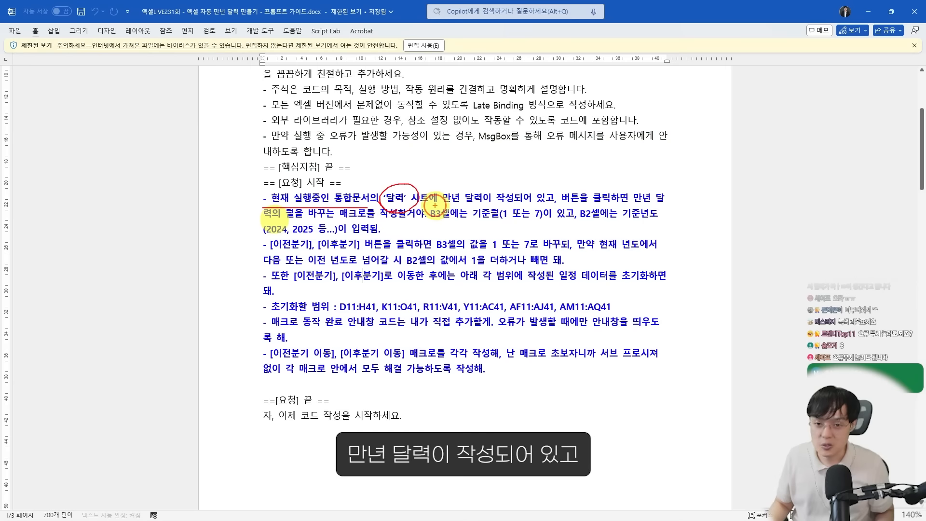
pyautogui.moveTo(434, 206); pyautogui.dragTo(665, 203)
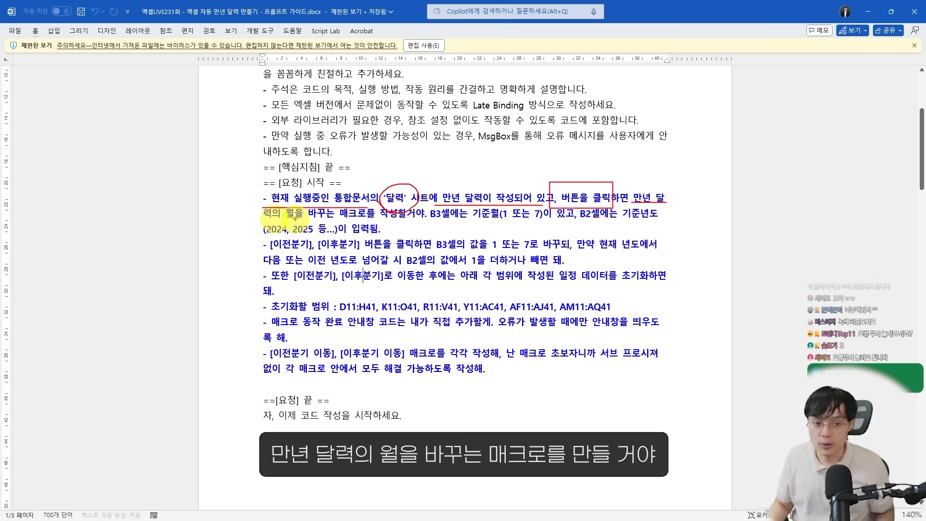
pyautogui.moveTo(295, 220)
pyautogui.mouseDown()
pyautogui.moveTo(394, 222)
pyautogui.moveTo(410, 220)
pyautogui.moveTo(414, 205)
pyautogui.mouseUp()
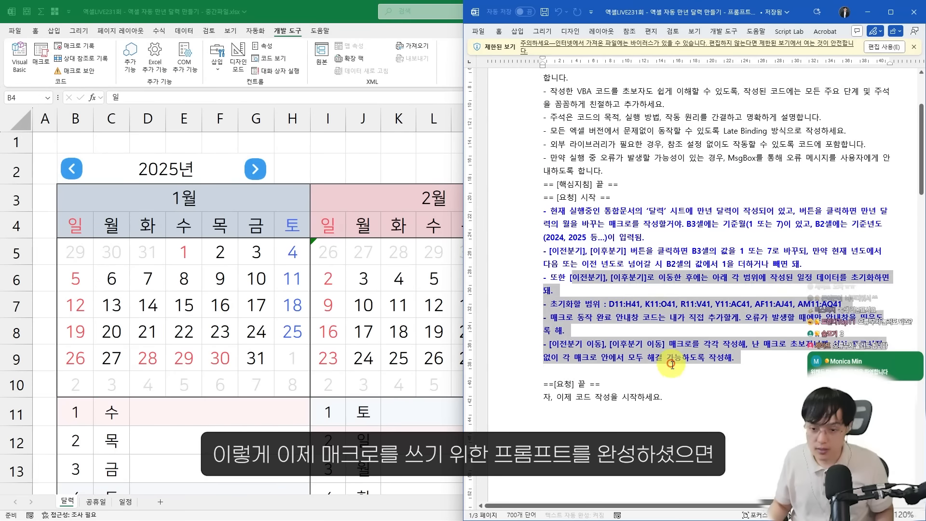
pyautogui.click(673, 370)
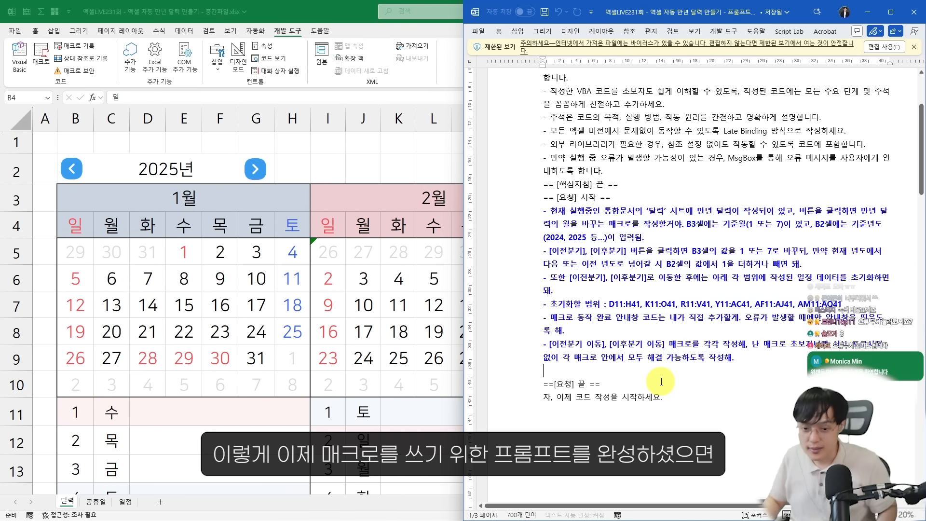
pyautogui.moveTo(711, 397); pyautogui.dragTo(554, 205)
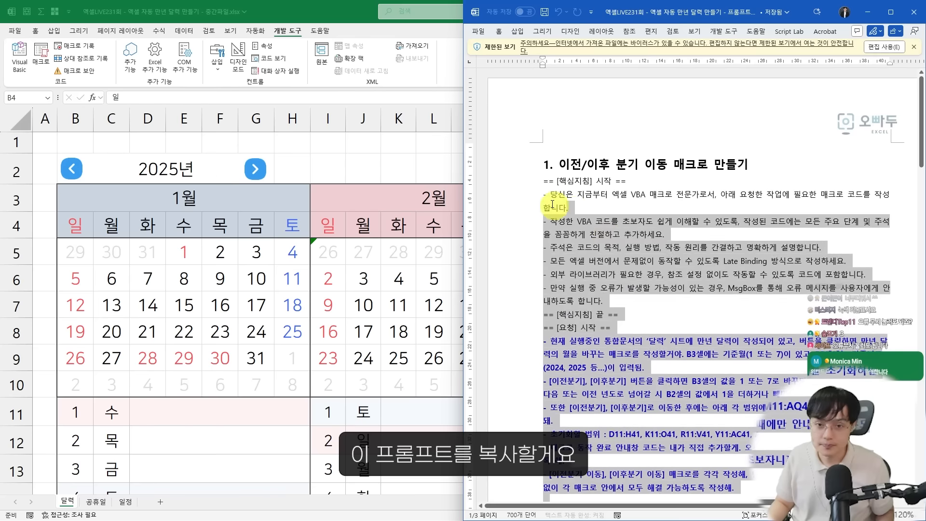
pyautogui.scroll(-4, 627, 289)
# Switch to ChatGPT in the browser, start a new chat and submit the copied prompt for the quarter-move macros
pyautogui.hotkey('alt', 'Tab')
pyautogui.press('Tab')
pyautogui.press('Tab')
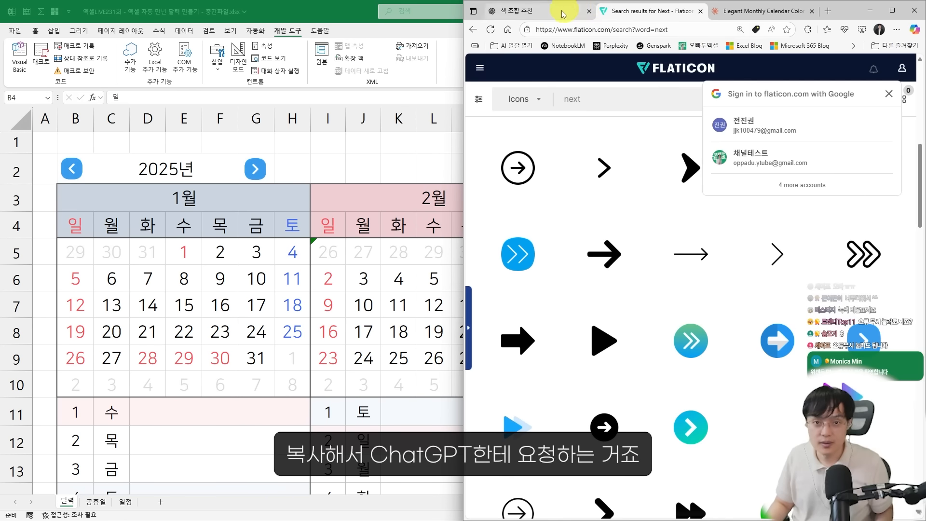
pyautogui.click(563, 14)
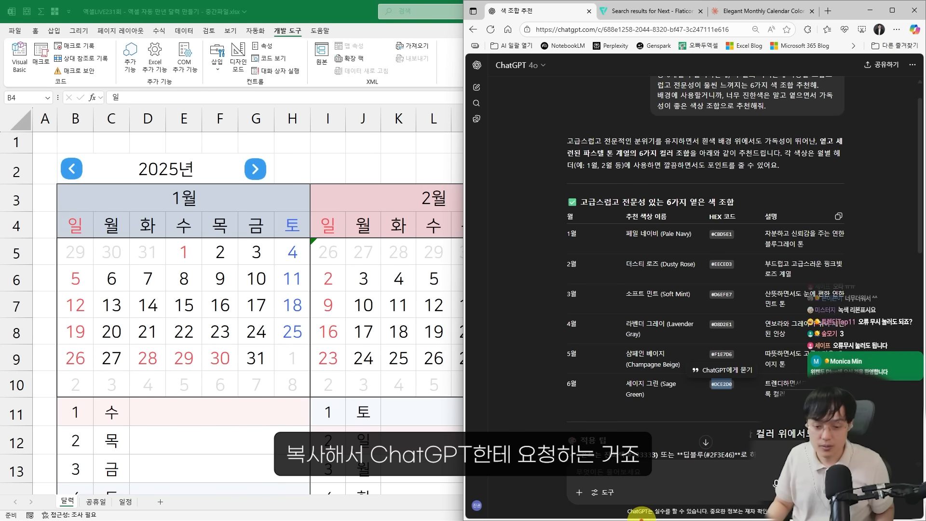
pyautogui.click(479, 84)
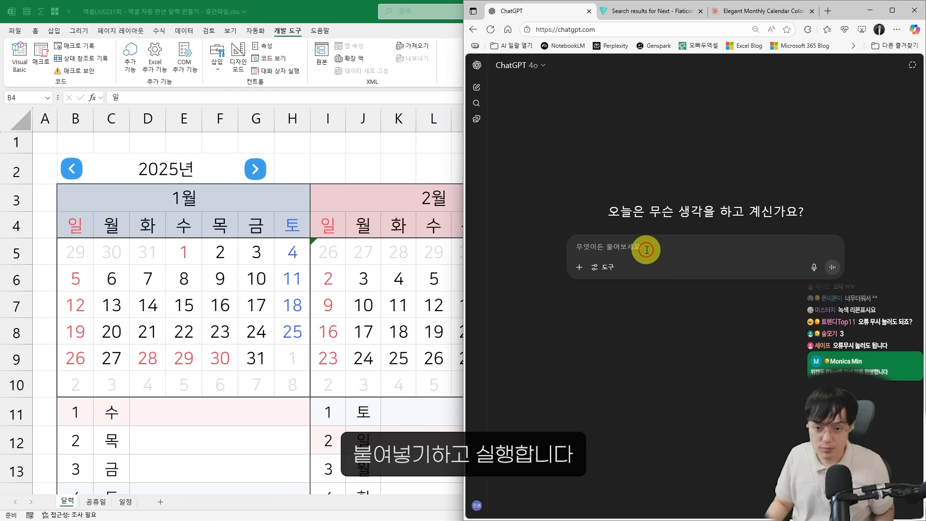
pyautogui.hotkey('ctrl', 'v')
pyautogui.press('Return')
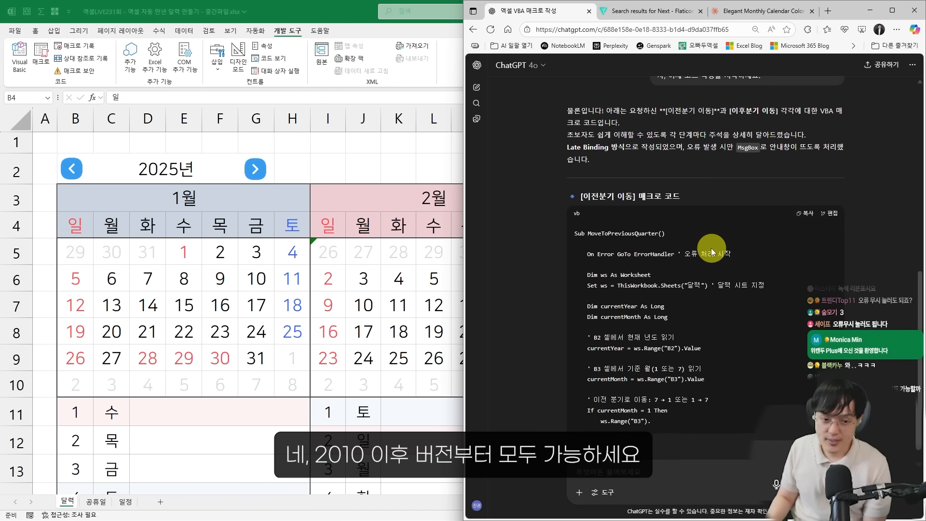
pyautogui.scroll(-3, 705, 280)
pyautogui.scroll(1, 702, 281)
pyautogui.scroll(1, 695, 279)
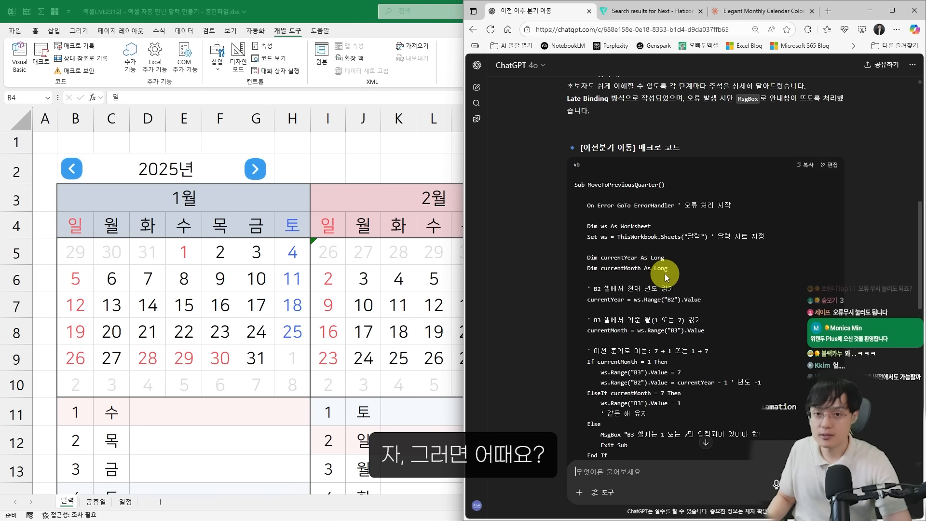
# Review the generated VBA code for the previous-quarter and next-quarter macros and the notes below it
pyautogui.scroll(-1, 657, 273)
pyautogui.hotkey('ctrl', '-')
pyautogui.scroll(2, 651, 272)
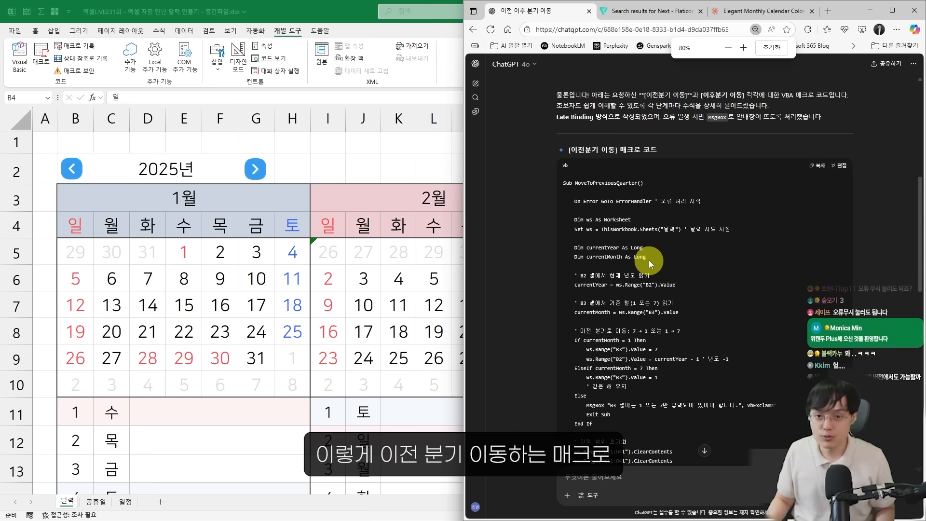
pyautogui.scroll(-8, 791, 339)
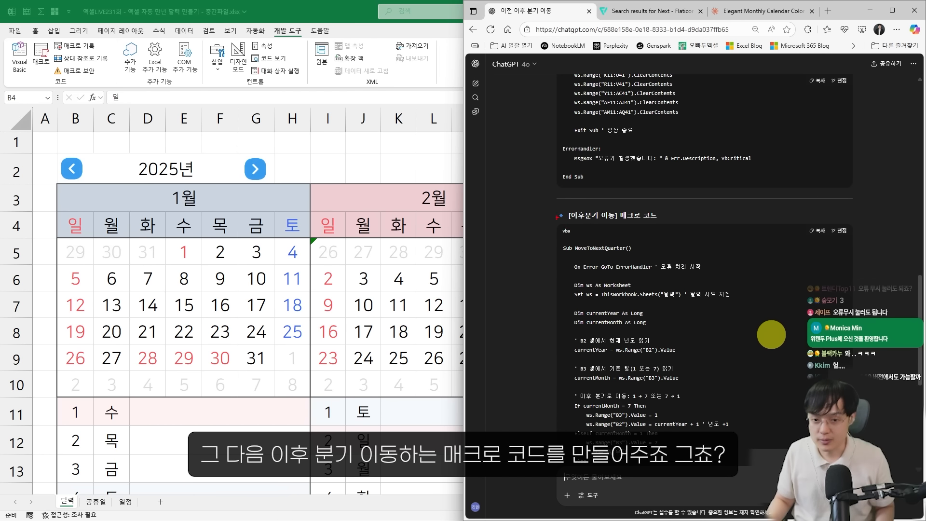
pyautogui.scroll(-6, 777, 338)
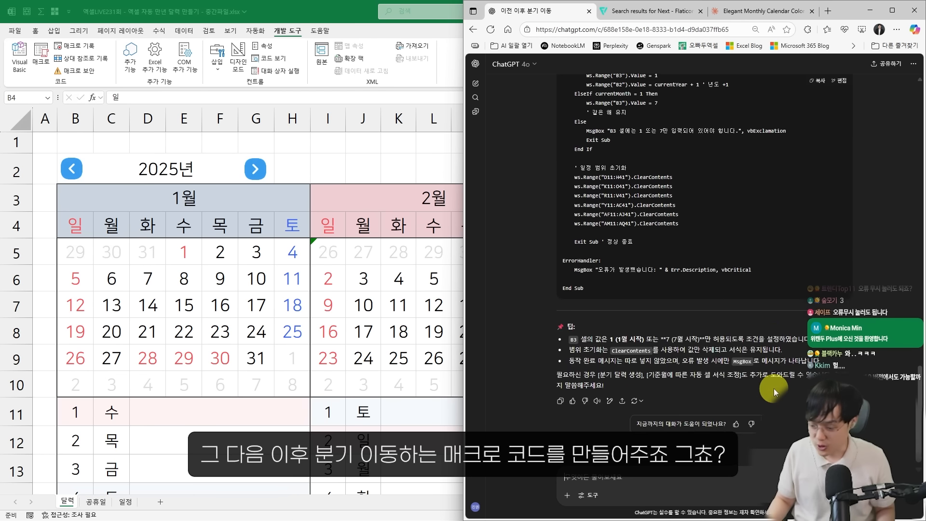
pyautogui.scroll(-8, 774, 389)
pyautogui.scroll(3, 801, 241)
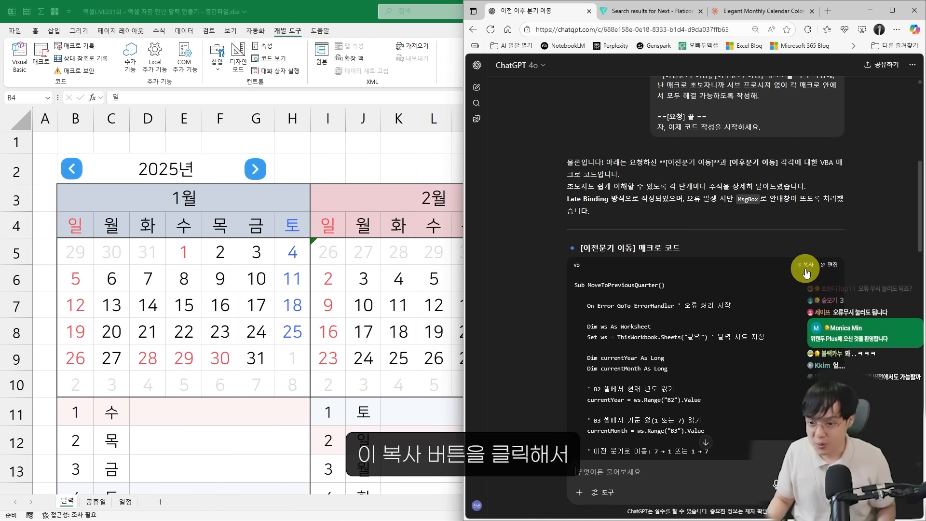
# Copy the generated MoveToPreviousQuarter code and paste it below the existing macros in Module1 of the VBA editor
pyautogui.click(801, 258)
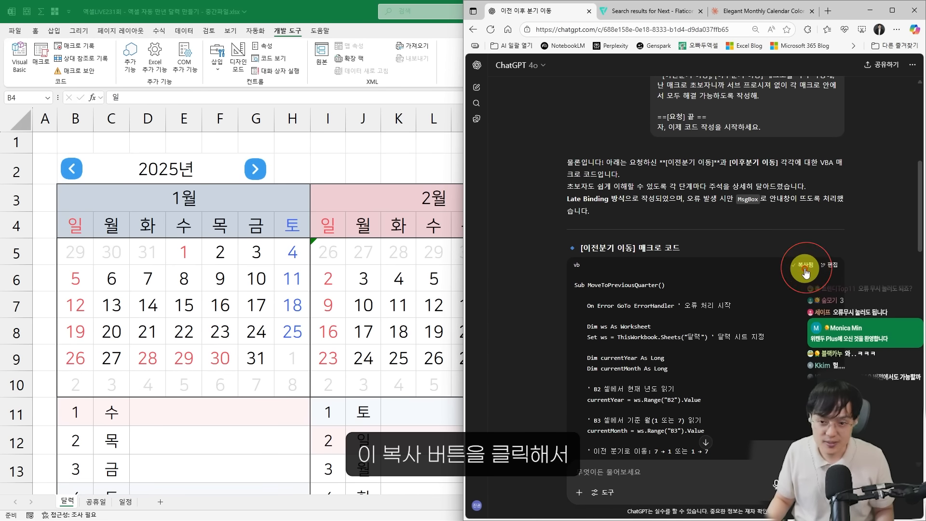
pyautogui.hotkey('alt', 'Tab')
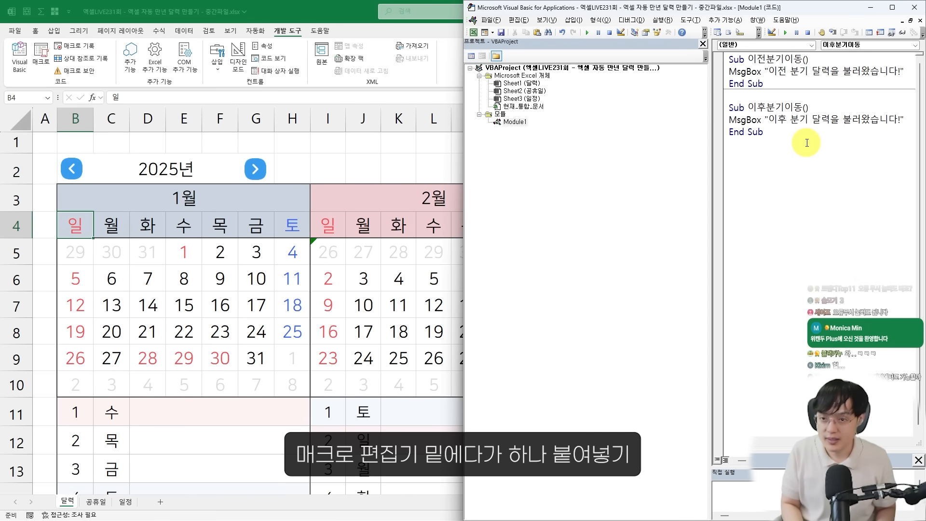
pyautogui.hotkey('ctrl', 'v')
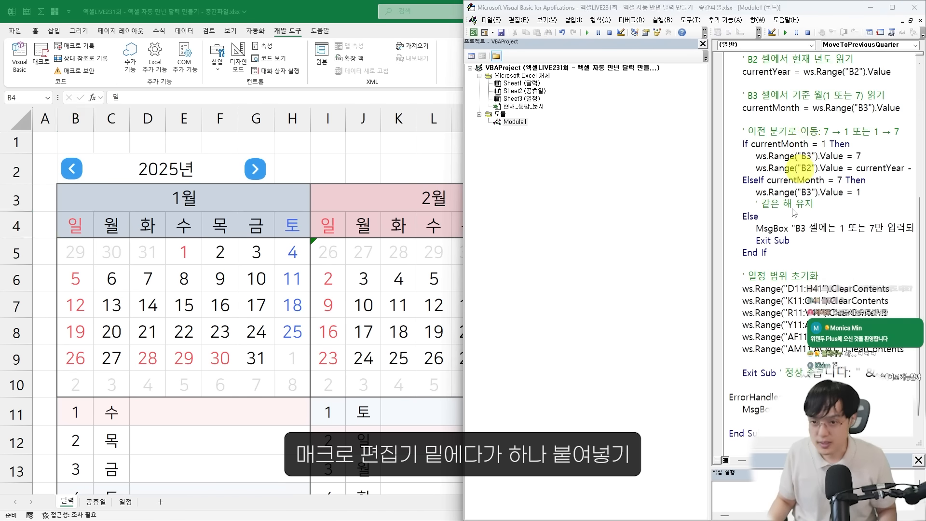
# Copy the MoveToNextQuarter code from ChatGPT and paste it below MoveToPreviousQuarter in Module1
pyautogui.hotkey('alt', 'Tab')
pyautogui.scroll(-3, 754, 300)
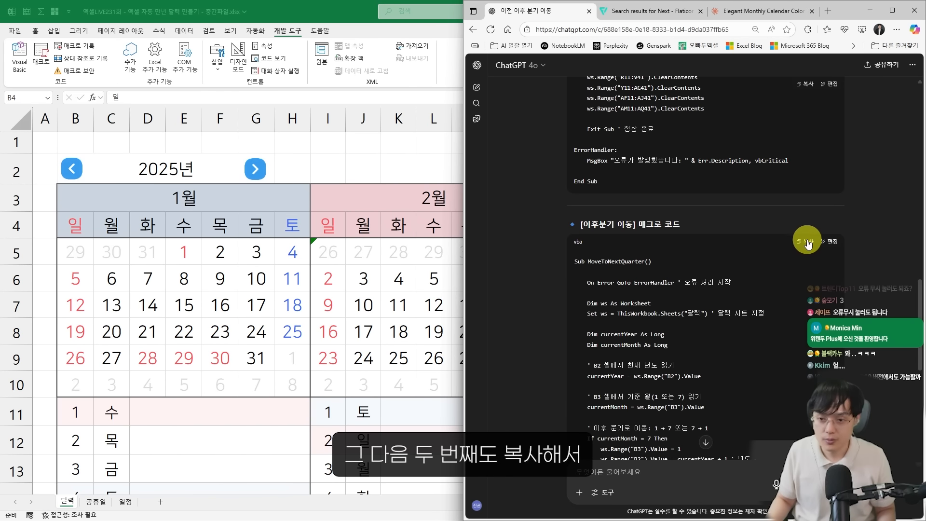
pyautogui.hotkey('alt', 'Tab')
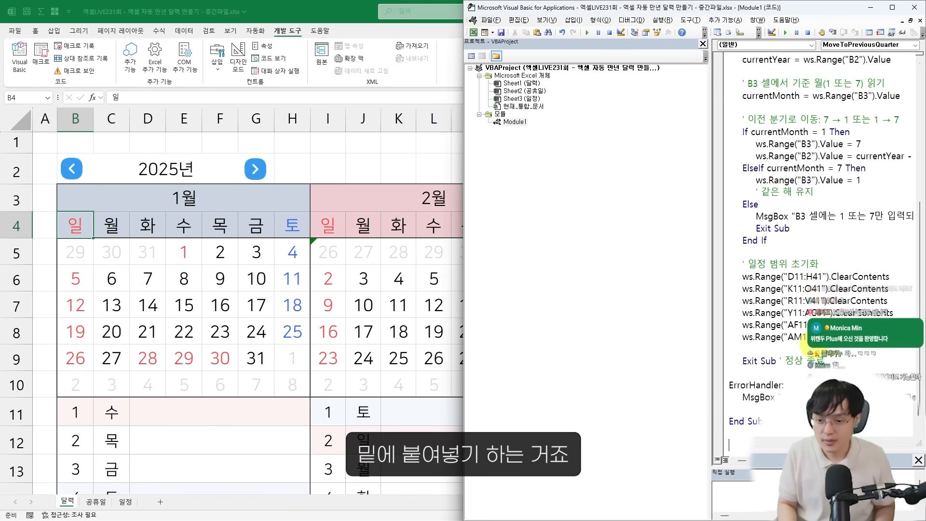
pyautogui.scroll(1, 804, 345)
pyautogui.doubleClick(757, 6)
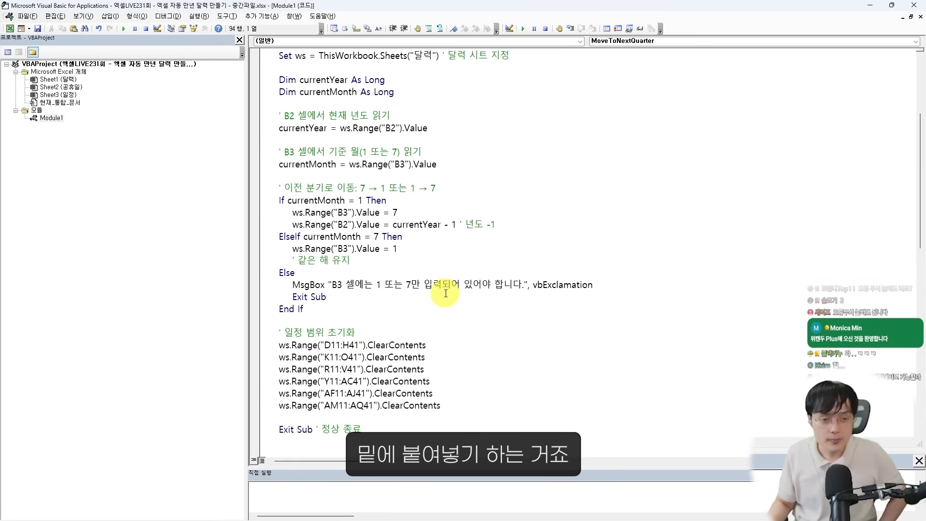
pyautogui.moveTo(796, 6); pyautogui.dragTo(925, 127)
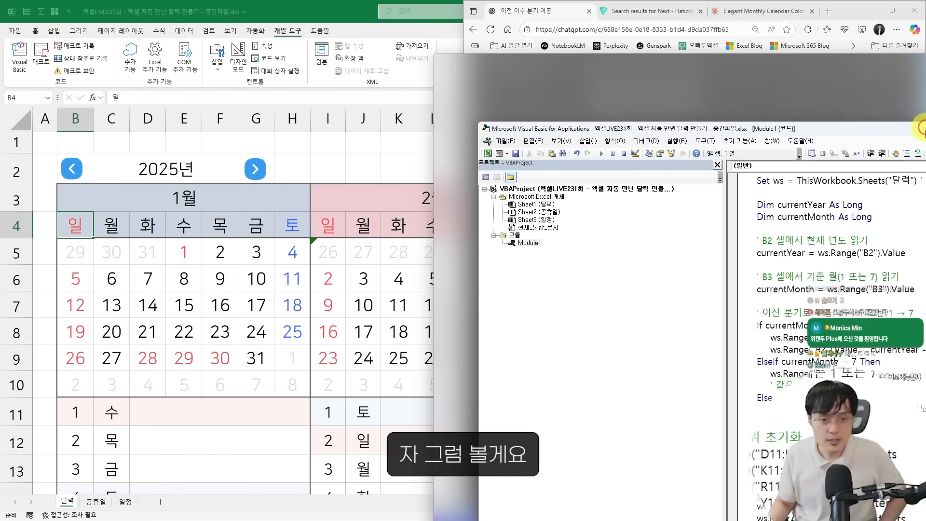
pyautogui.scroll(5, 784, 261)
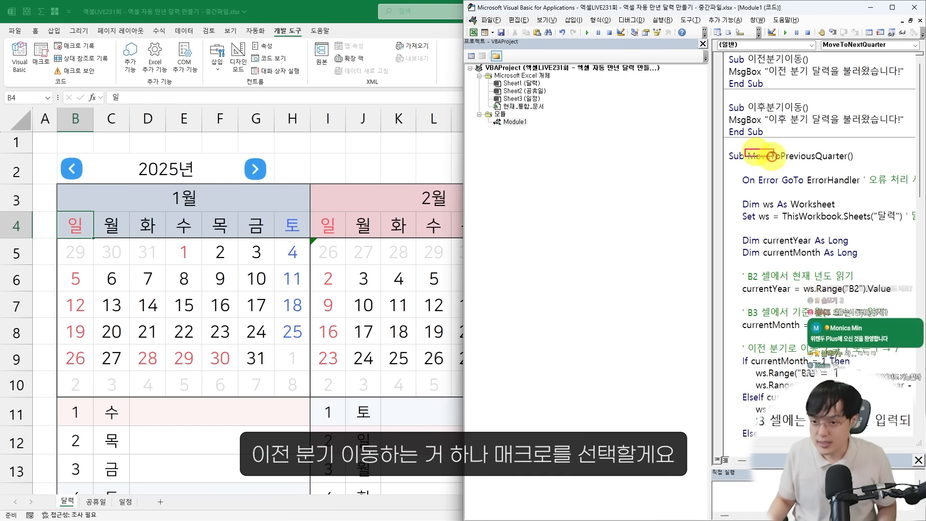
# Widen the code pane and run MoveToPreviousQuarter five times to test moving the calendar back by half-years
pyautogui.moveTo(745, 150); pyautogui.dragTo(853, 165)
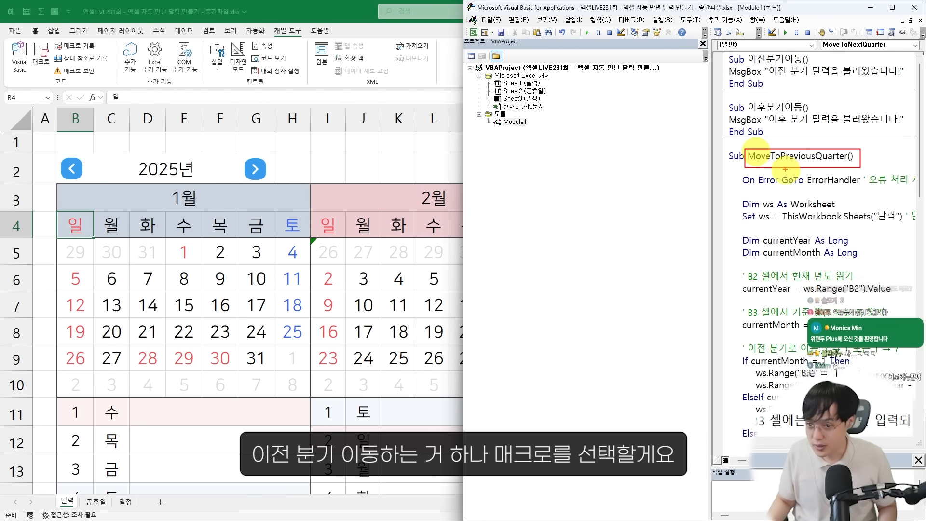
pyautogui.moveTo(728, 144); pyautogui.dragTo(800, 179)
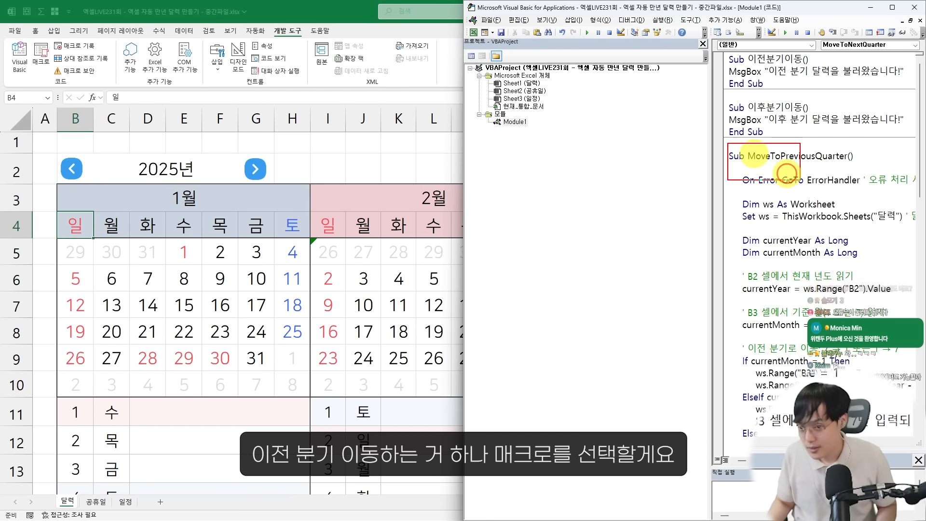
pyautogui.click(820, 191)
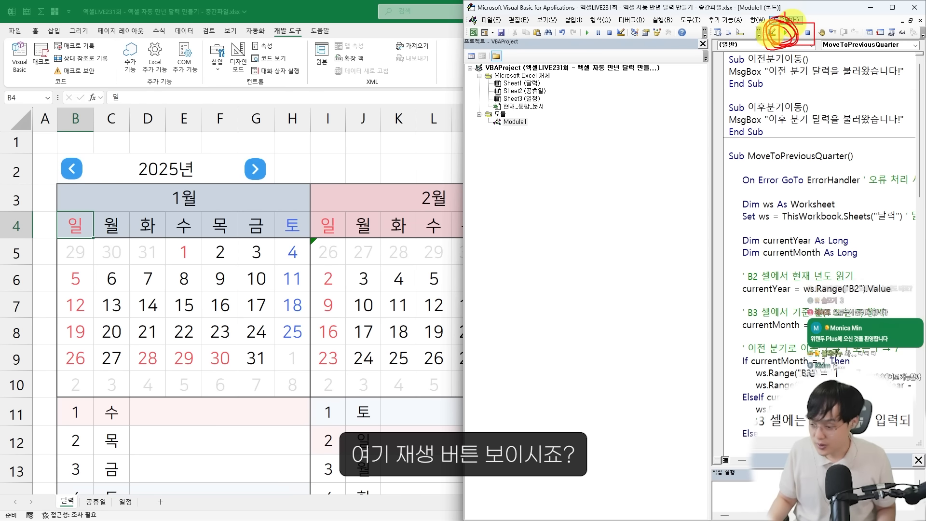
pyautogui.moveTo(709, 68); pyautogui.dragTo(580, 62)
pyautogui.click(589, 33)
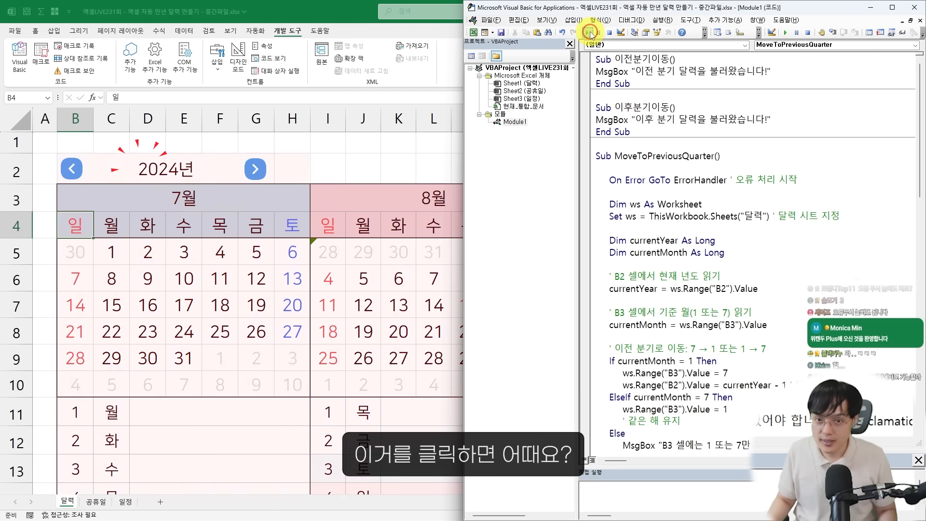
pyautogui.click(590, 33)
pyautogui.click(590, 33)
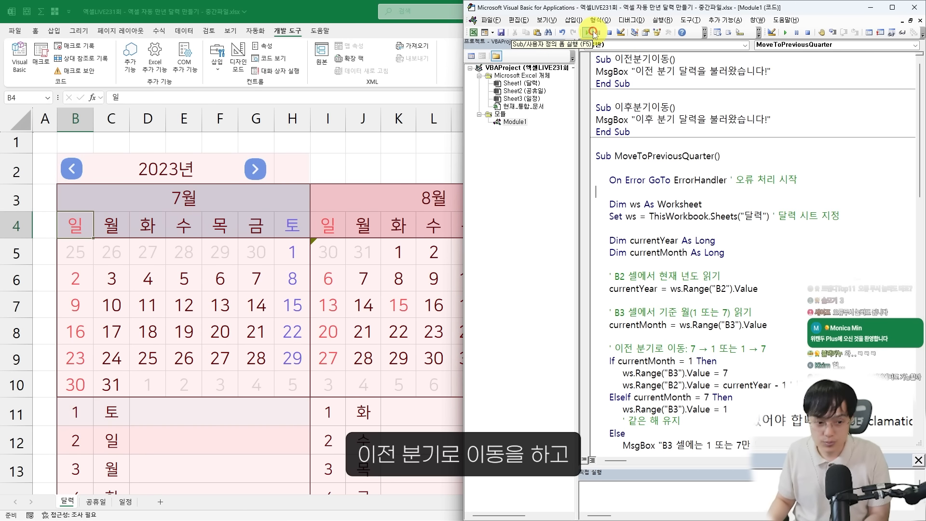
pyautogui.click(588, 32)
pyautogui.click(588, 33)
# Run MoveToNextQuarter repeatedly to advance the calendar to January 2026, including one MoveToPreviousQuarter run as a check
pyautogui.scroll(-15, 676, 260)
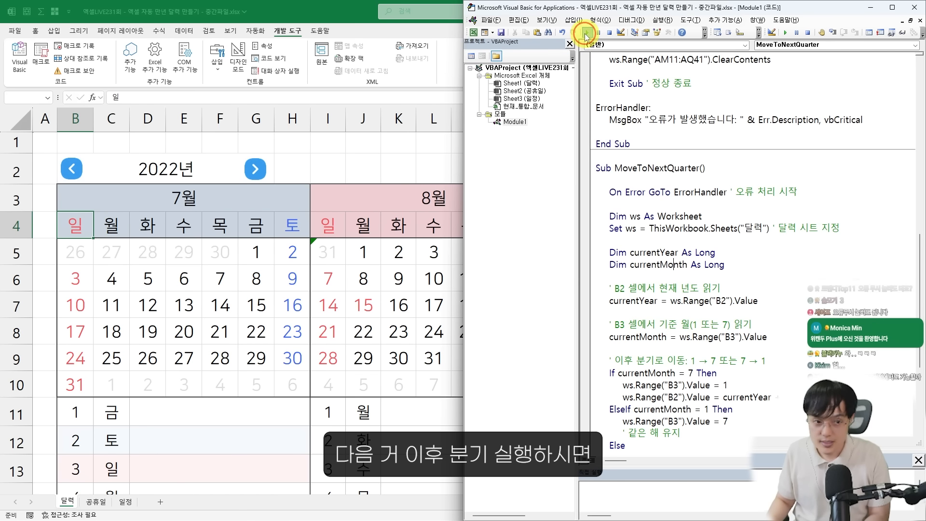
pyautogui.click(585, 34)
pyautogui.click(586, 34)
pyautogui.click(586, 34)
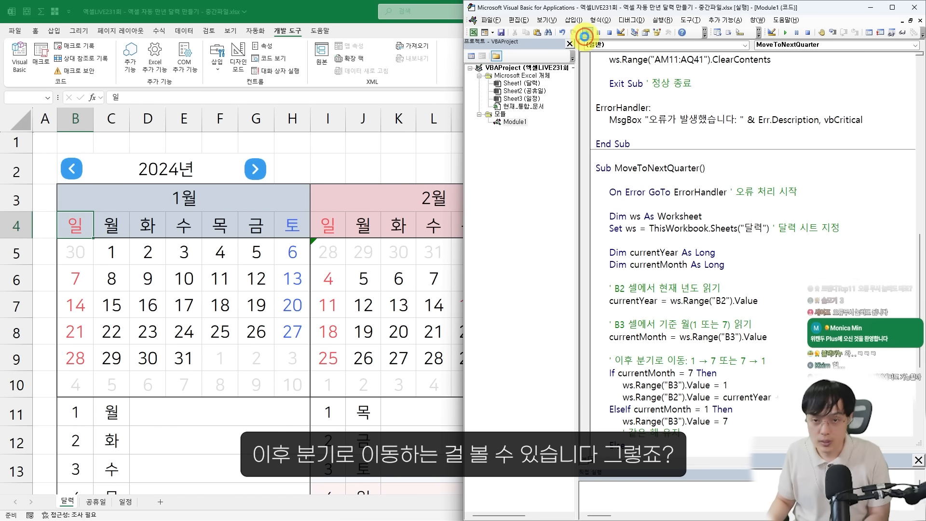
pyautogui.click(586, 33)
pyautogui.click(586, 34)
pyautogui.click(586, 35)
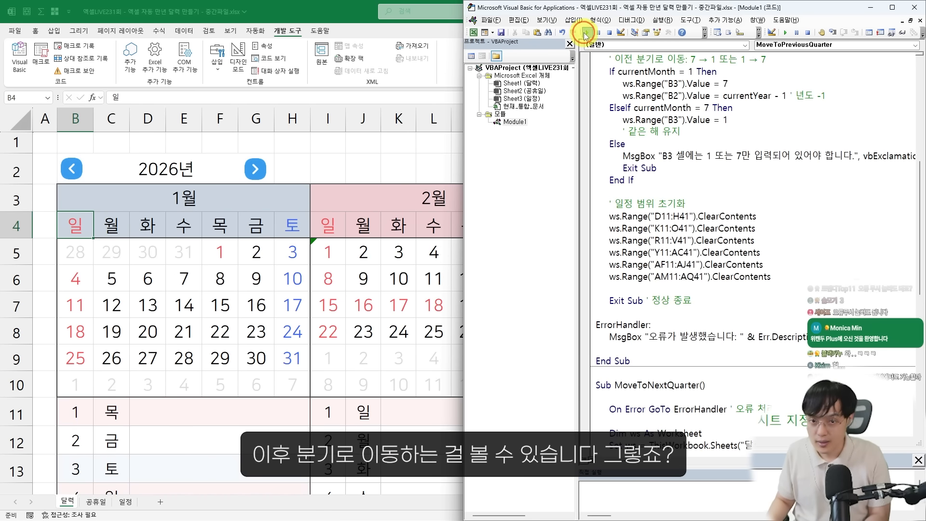
pyautogui.click(586, 34)
pyautogui.scroll(-3, 662, 253)
pyautogui.click(665, 311)
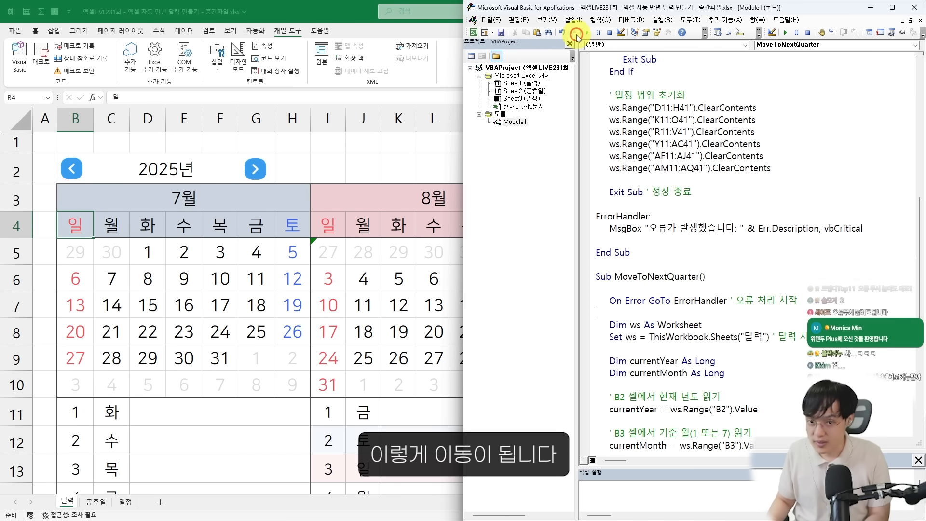
pyautogui.click(586, 34)
# Copy the procedure name MoveToPreviousQuarter from its Sub line in Module1
pyautogui.click(697, 200)
pyautogui.scroll(10, 697, 205)
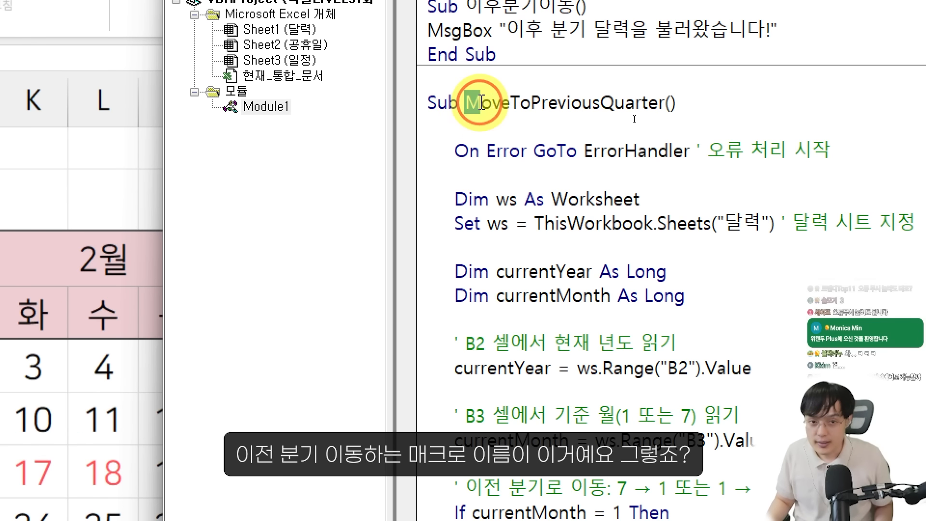
pyautogui.moveTo(615, 119); pyautogui.dragTo(700, 118)
pyautogui.moveTo(637, 99); pyautogui.dragTo(663, 102)
pyautogui.scroll(1, 531, 249)
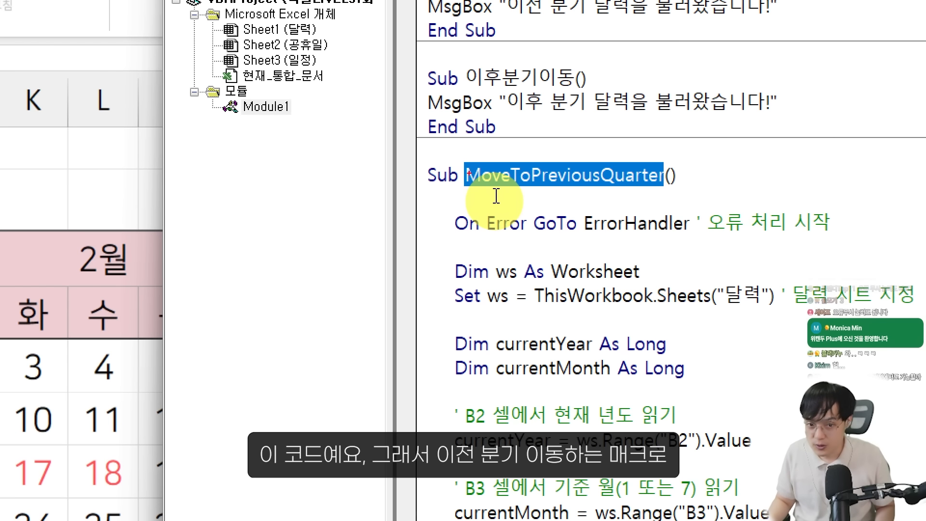
pyautogui.moveTo(464, 161); pyautogui.dragTo(641, 193)
pyautogui.press('Escape')
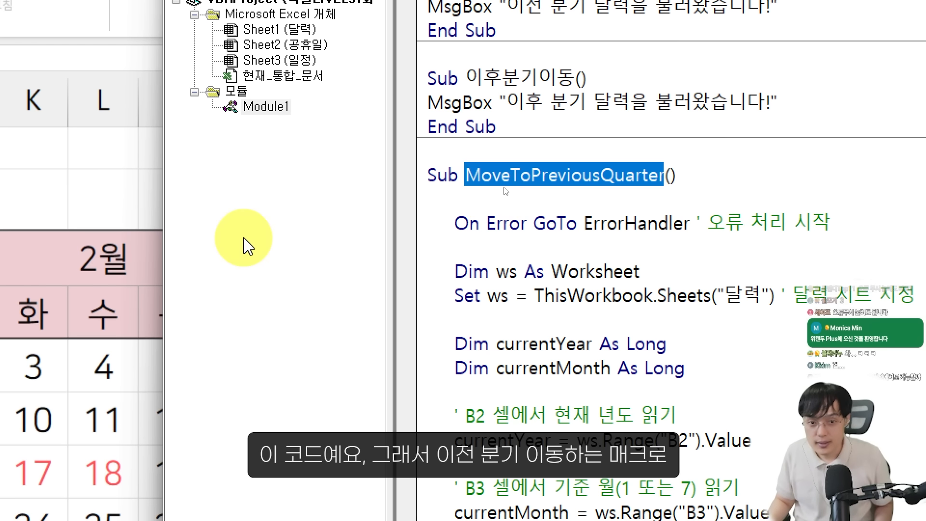
pyautogui.click(311, 236)
pyautogui.click(474, 200)
pyautogui.moveTo(465, 176); pyautogui.dragTo(659, 173)
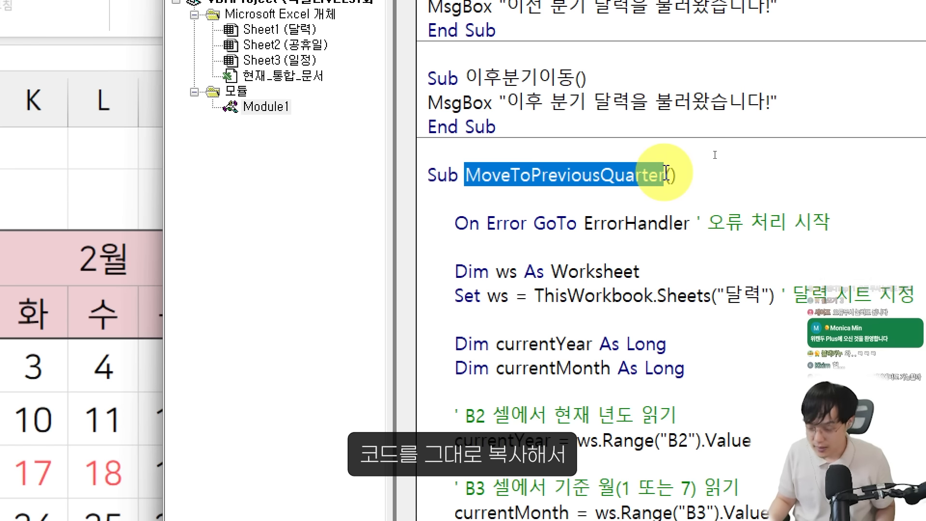
# Insert the copied MoveToPreviousQuarter call on a new line above the MsgBox in the 이전분기이동 macro
pyautogui.click(550, 51)
pyautogui.click(618, 9)
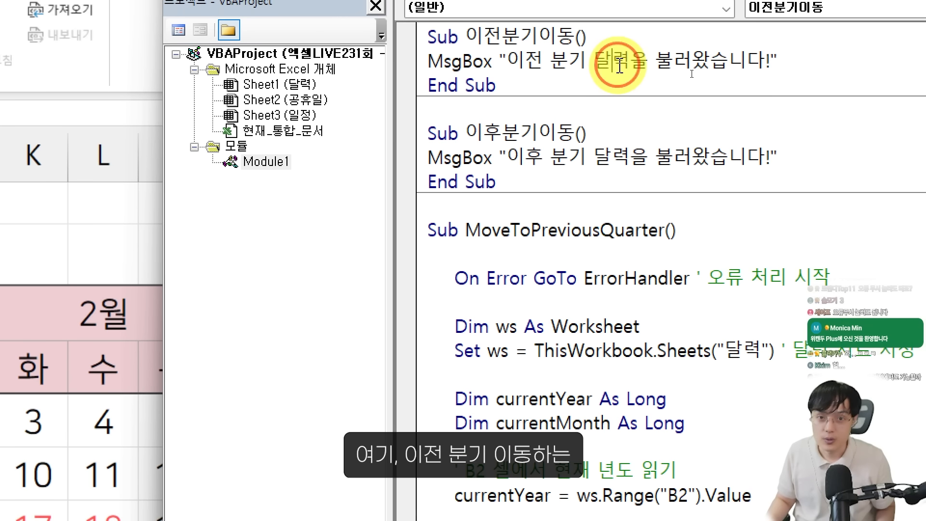
pyautogui.click(651, 45)
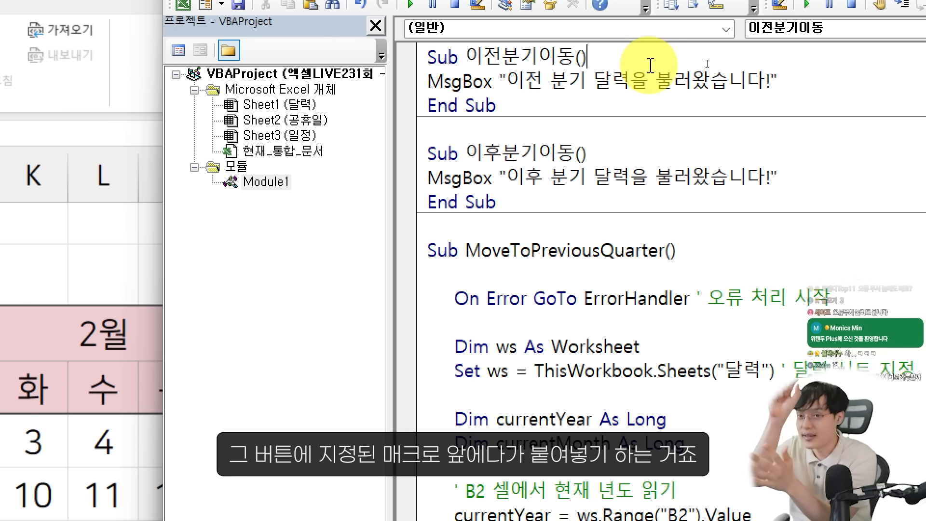
pyautogui.press('Return')
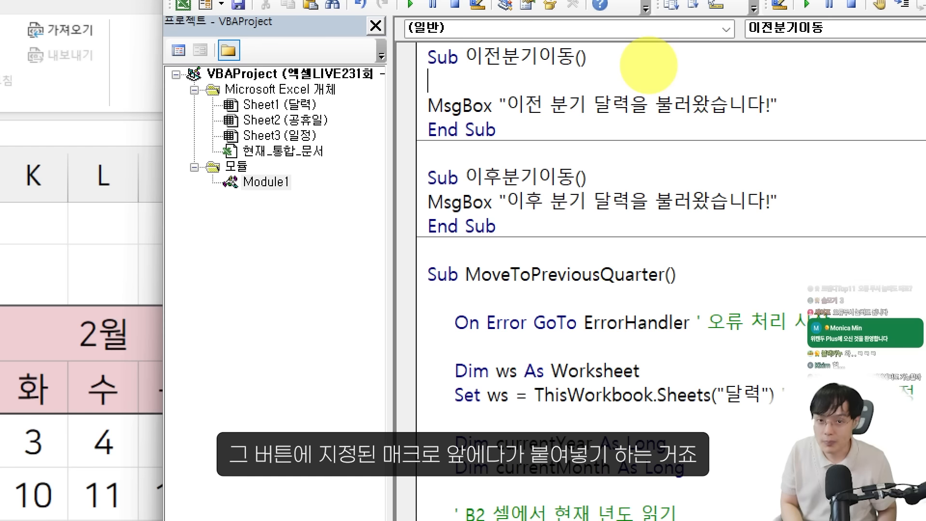
pyautogui.hotkey('ctrl', 'v')
pyautogui.click(652, 302)
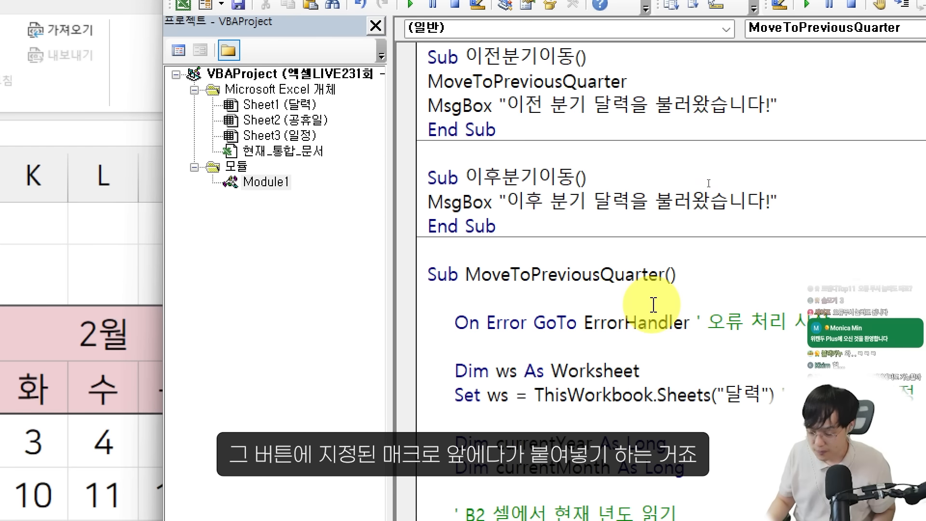
pyautogui.moveTo(411, 45)
pyautogui.mouseDown()
pyautogui.moveTo(794, 151)
pyautogui.moveTo(719, 152)
pyautogui.mouseUp()
pyautogui.moveTo(560, 85)
pyautogui.mouseDown()
pyautogui.moveTo(572, 82)
pyautogui.moveTo(653, 181)
pyautogui.moveTo(555, 275)
pyautogui.moveTo(677, 282)
pyautogui.mouseUp()
pyautogui.moveTo(599, 301); pyautogui.dragTo(698, 115)
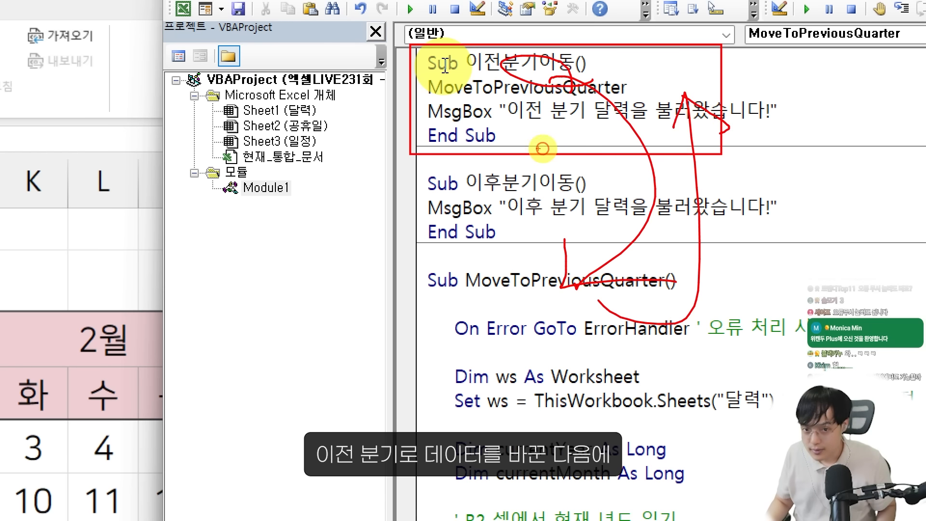
pyautogui.moveTo(414, 129)
pyautogui.mouseDown()
pyautogui.moveTo(729, 128)
pyautogui.moveTo(723, 133)
pyautogui.mouseUp()
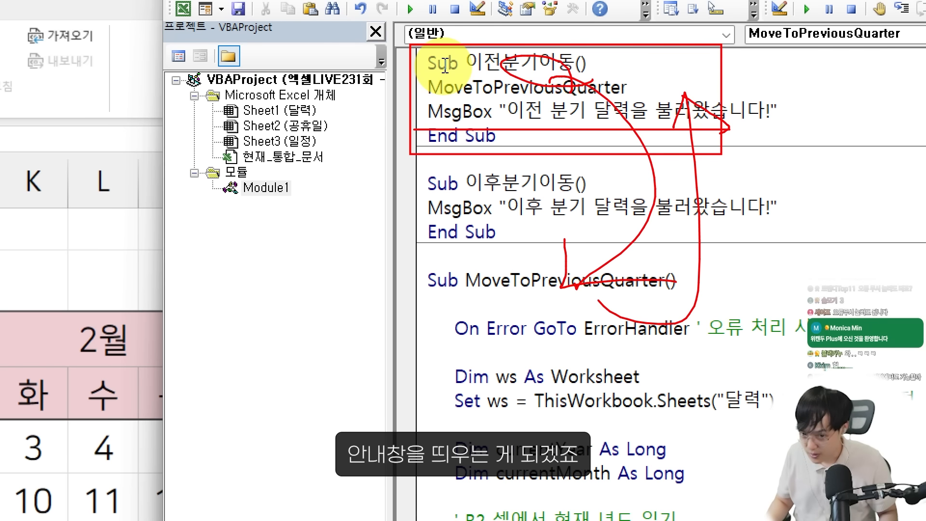
pyautogui.press('Escape')
# Copy the procedure name MoveToNextQuarter and insert it as a call above the MsgBox in the 이후분기이동 macro
pyautogui.click(595, 181)
pyautogui.press('Return')
pyautogui.scroll(-1, 646, 289)
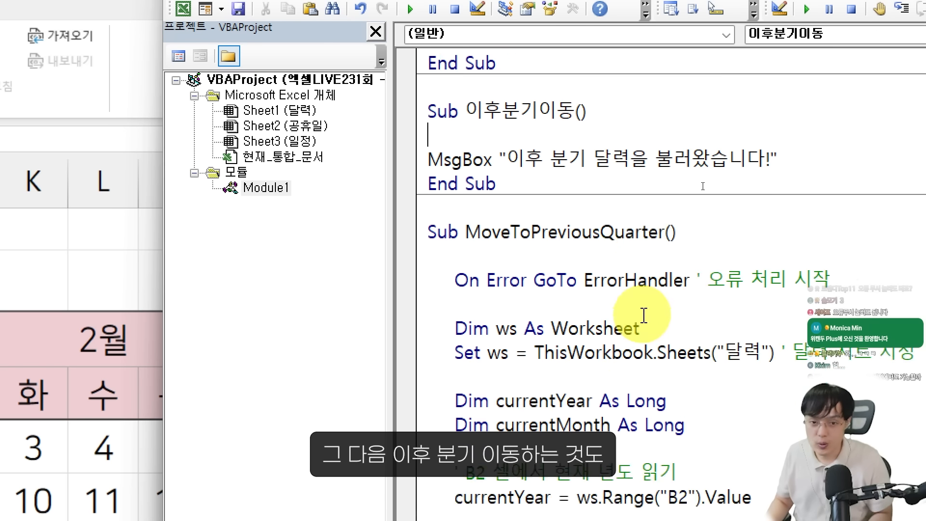
pyautogui.scroll(-15, 644, 316)
pyautogui.doubleClick(463, 113)
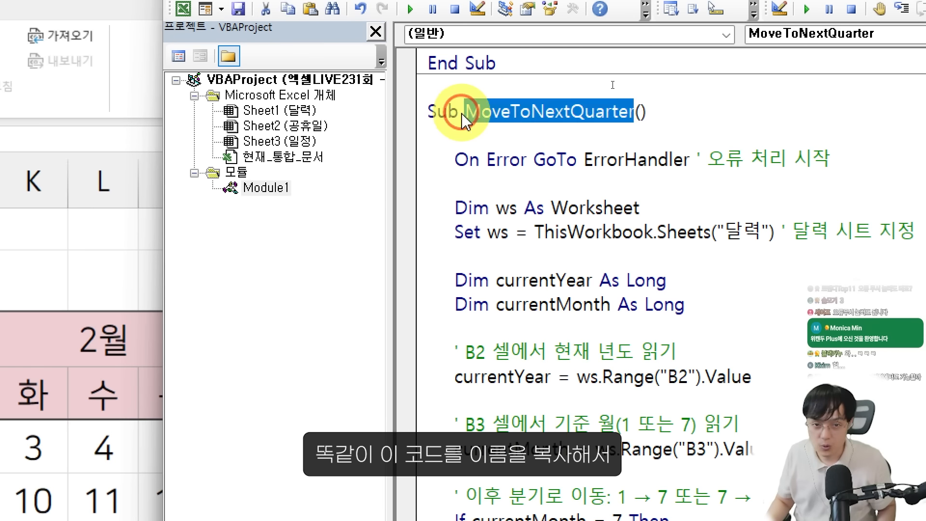
pyautogui.moveTo(465, 112); pyautogui.dragTo(638, 107)
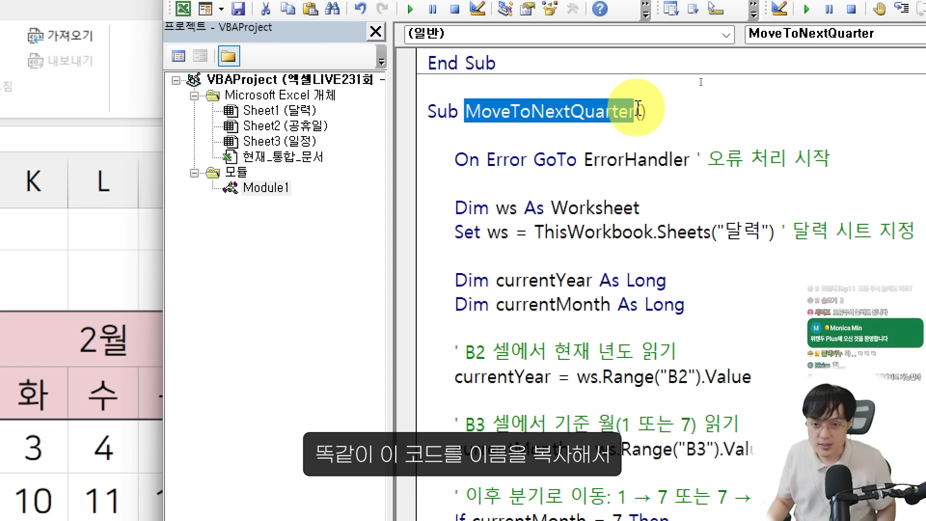
pyautogui.hotkey('ctrl', 'c')
pyautogui.scroll(10, 623, 145)
pyautogui.click(499, 210)
pyautogui.hotkey('ctrl', 'v')
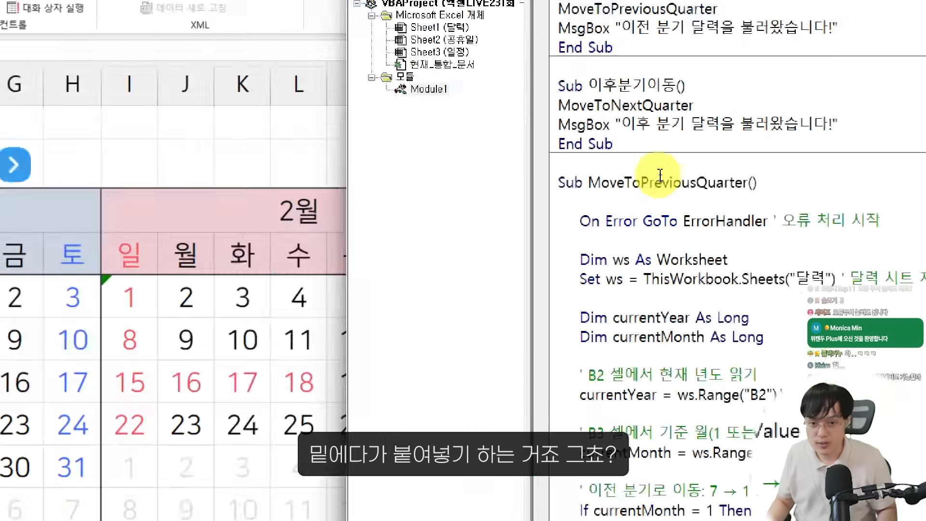
pyautogui.click(678, 260)
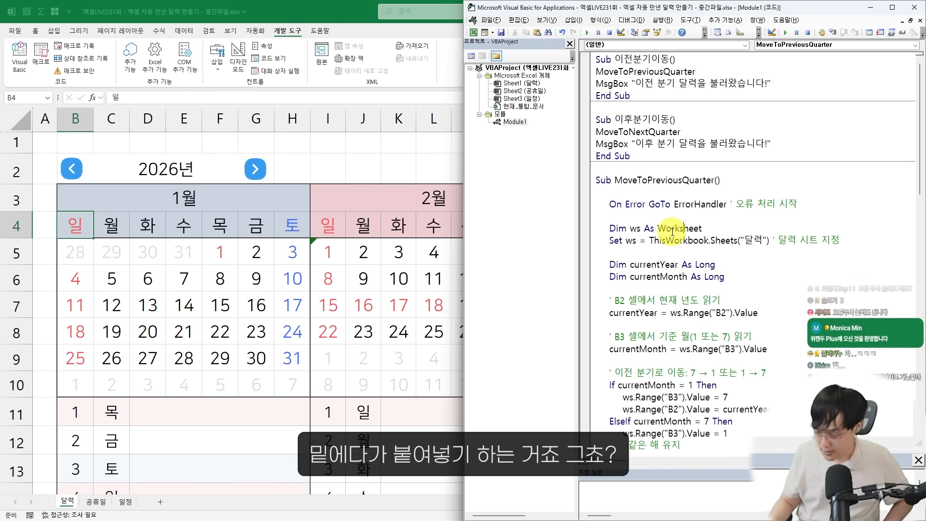
# Test the calendar's arrow buttons by moving to July 2026, back to January 2025 and forward to July 2025, dismissing each message
pyautogui.click(354, 280)
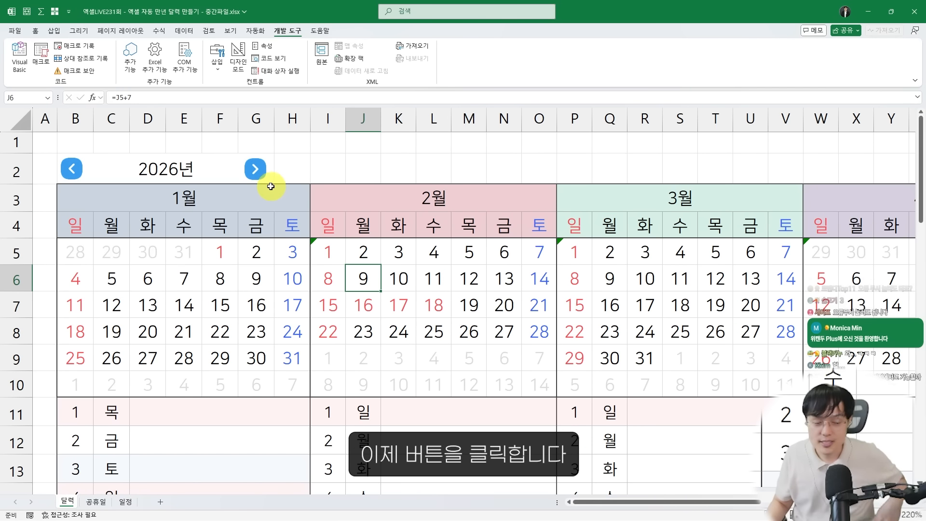
pyautogui.click(259, 171)
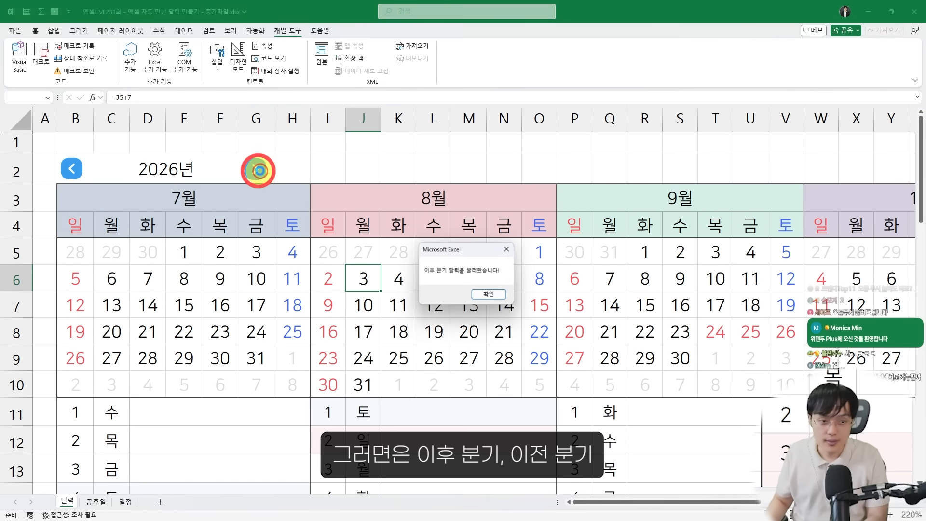
pyautogui.press('Return')
pyautogui.click(83, 171)
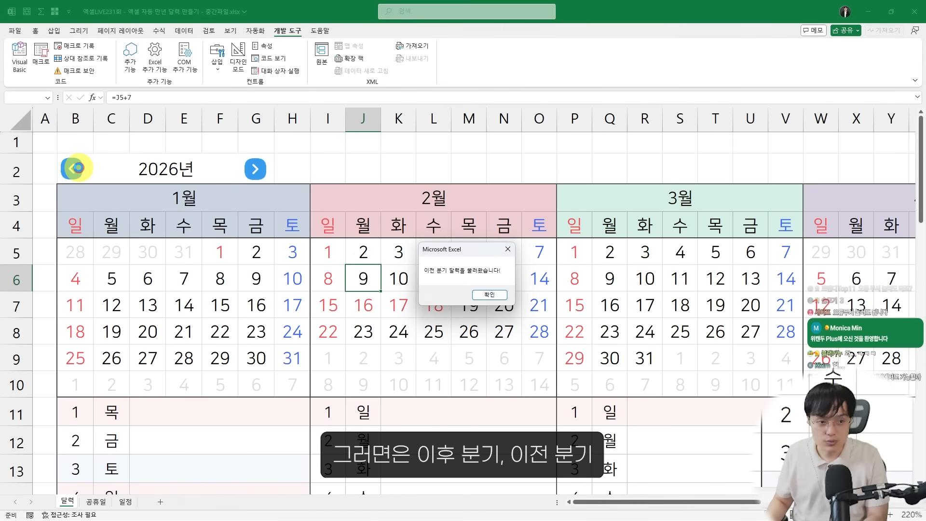
pyautogui.press('Return')
pyautogui.click(81, 172)
pyautogui.press('Return')
pyautogui.click(78, 171)
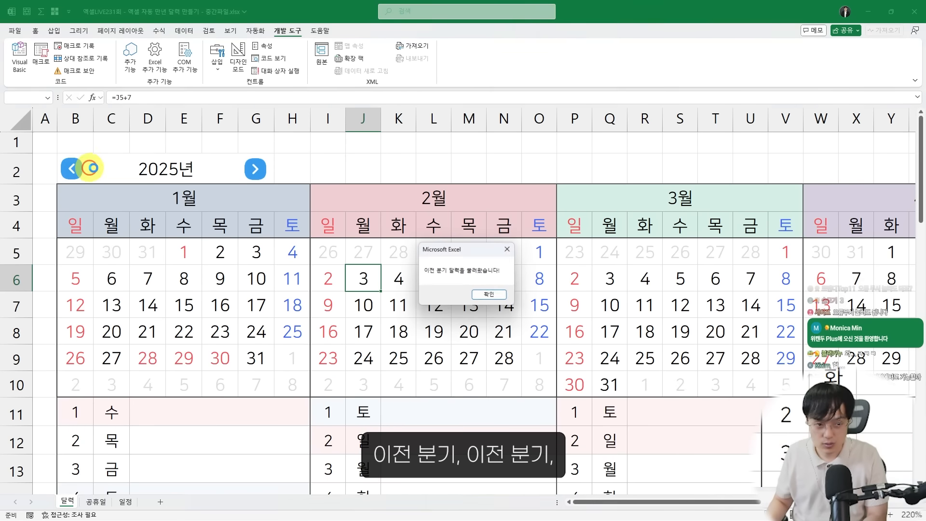
pyautogui.press('Return')
pyautogui.click(254, 170)
pyautogui.press('Return')
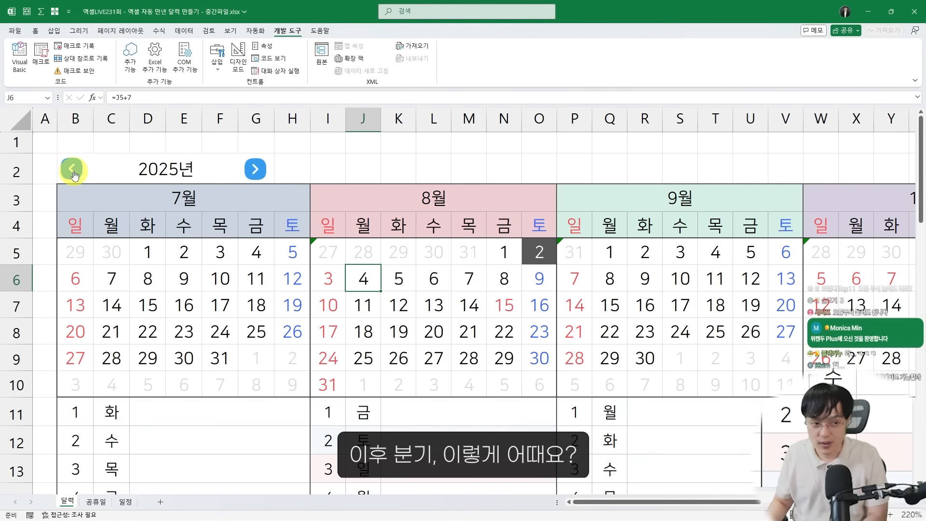
# Test both arrow buttons again by switching between July and January 2025 twice, dismissing each message
pyautogui.click(72, 170)
pyautogui.press('Return')
pyautogui.click(252, 169)
pyautogui.press('Return')
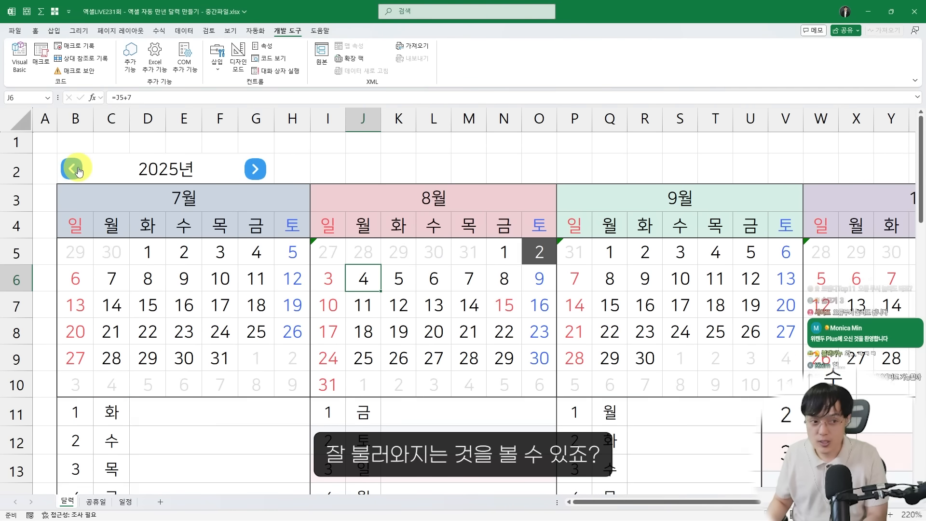
pyautogui.click(72, 170)
pyautogui.press('Return')
pyautogui.click(253, 169)
pyautogui.press('Return')
# Use the arrow buttons to bring the calendar to January 2027, including one backward move as a check
pyautogui.click(253, 170)
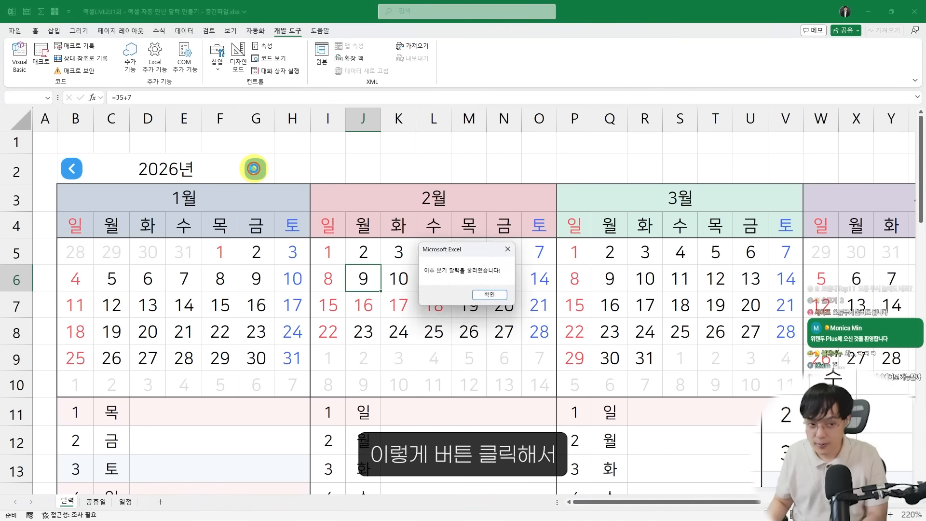
pyautogui.press('Return')
pyautogui.click(253, 170)
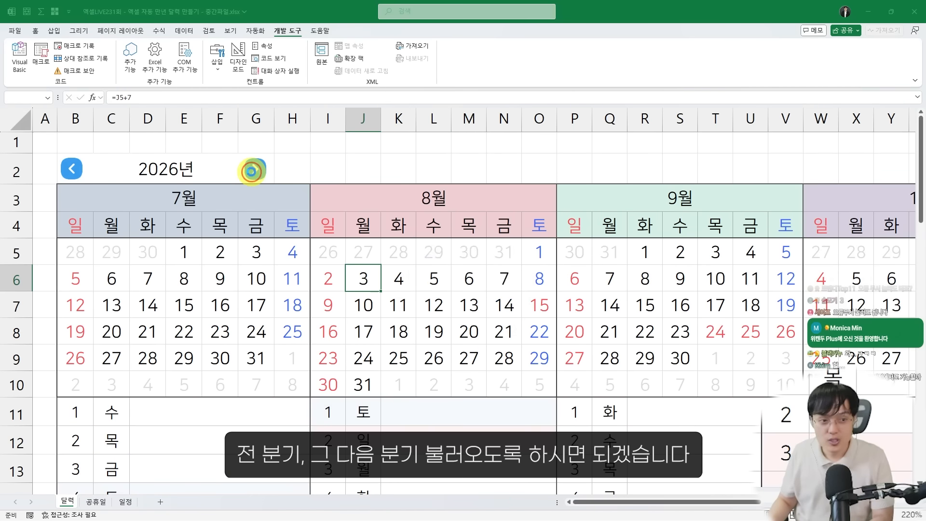
pyautogui.press('Return')
pyautogui.click(74, 168)
pyautogui.press('Return')
pyautogui.click(253, 169)
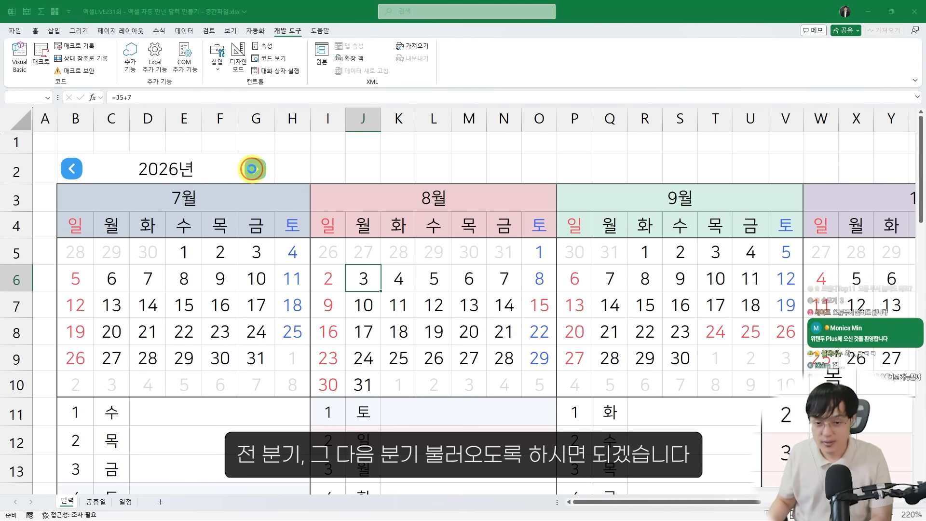
pyautogui.press('Return')
pyautogui.click(253, 169)
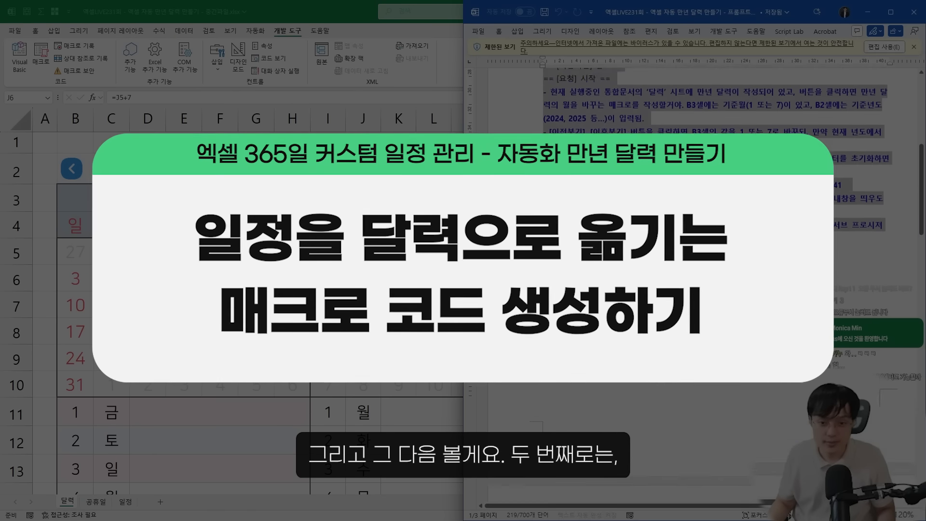
# View section 2 of the Word prompt guide, then compare the 공휴일 and 일정 sheets in Excel before returning to 달력
pyautogui.scroll(-9, 627, 232)
pyautogui.click(611, 150)
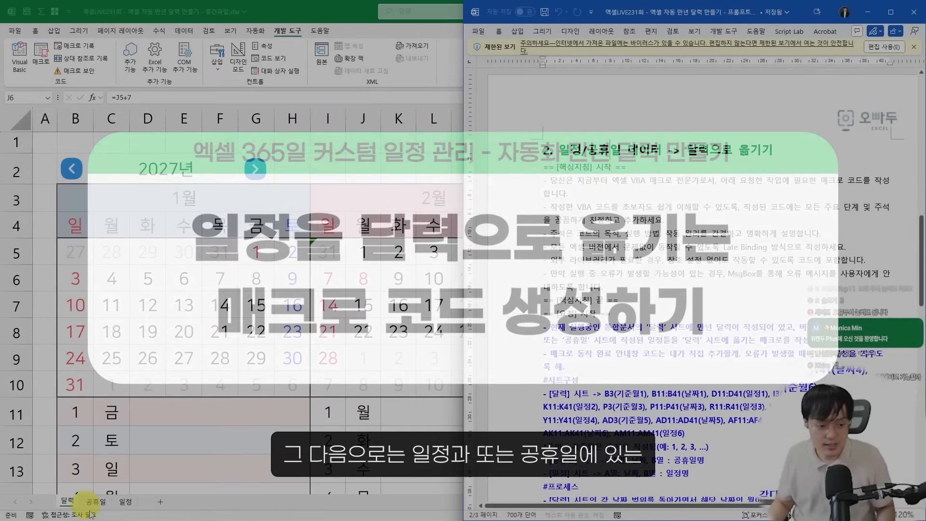
pyautogui.click(94, 501)
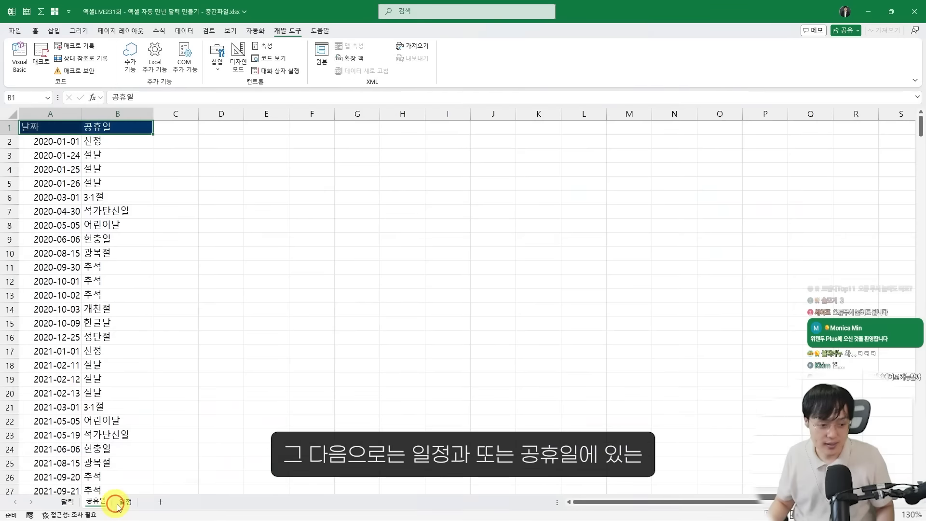
pyautogui.click(123, 503)
pyautogui.click(107, 503)
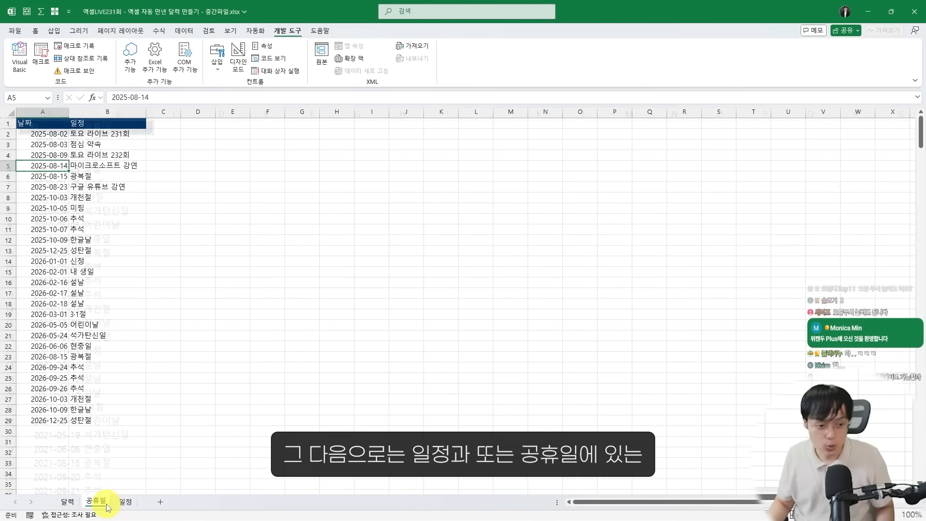
pyautogui.click(118, 502)
pyautogui.click(107, 502)
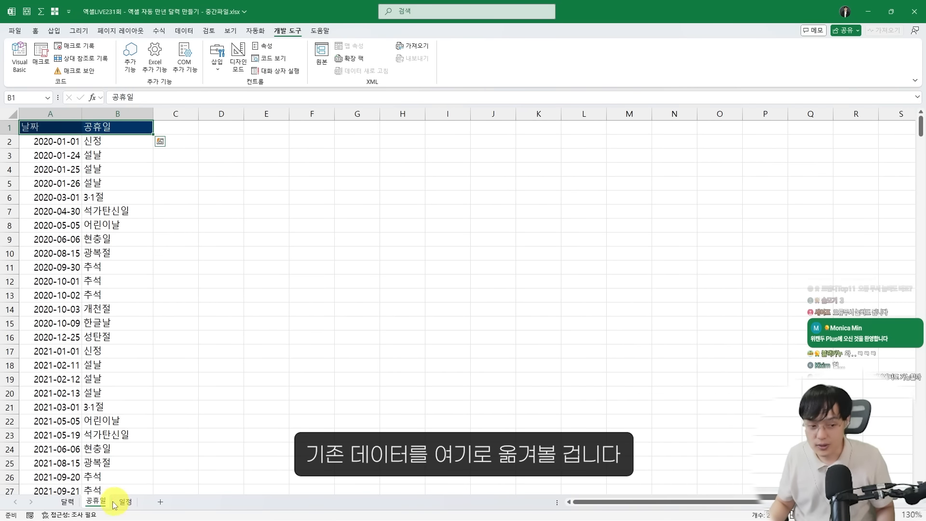
pyautogui.click(70, 502)
# Mark the calendar area on the 달력 sheet and the holiday list on the 공휴일 sheet with temporary on-screen annotations
pyautogui.moveTo(293, 183); pyautogui.dragTo(663, 418)
pyautogui.moveTo(323, 246); pyautogui.dragTo(586, 261)
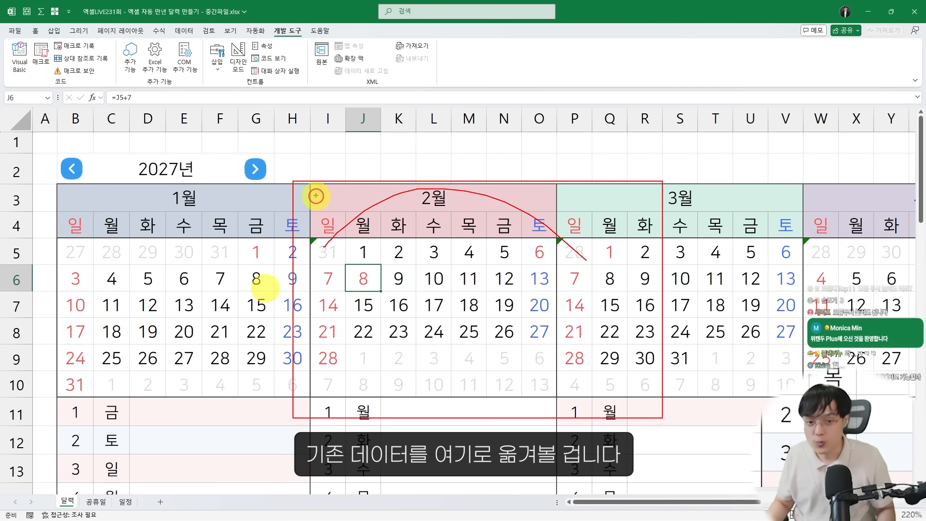
pyautogui.moveTo(315, 198); pyautogui.dragTo(544, 190)
pyautogui.press('Escape')
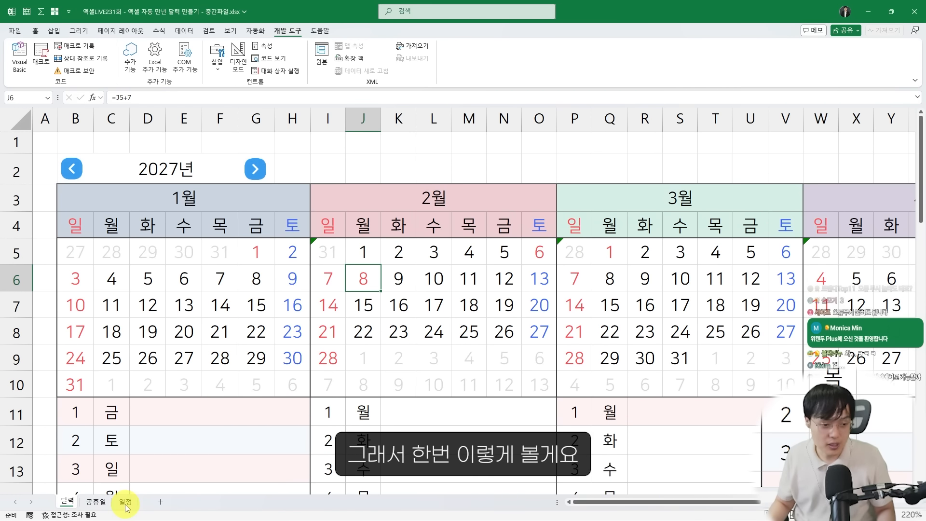
pyautogui.click(95, 502)
pyautogui.moveTo(9, 128)
pyautogui.mouseDown()
pyautogui.moveTo(162, 294)
pyautogui.moveTo(148, 361)
pyautogui.mouseUp()
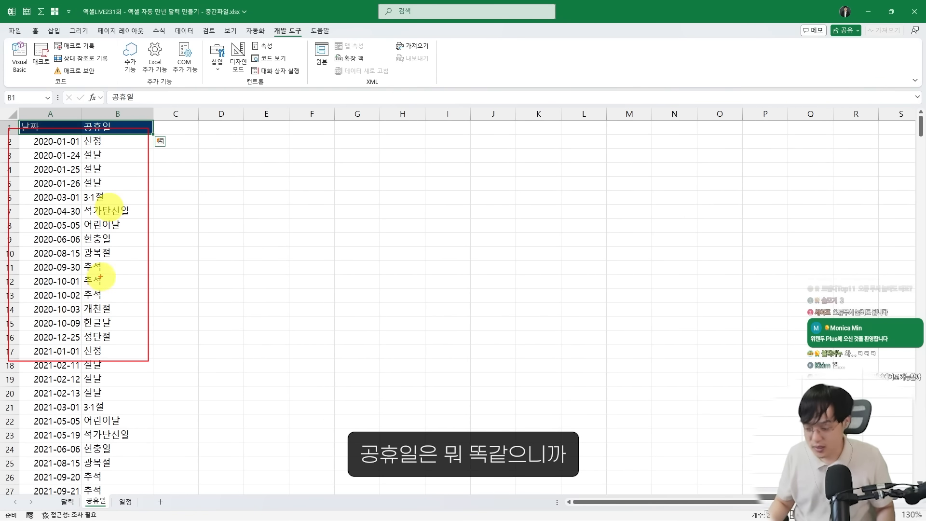
pyautogui.press('Escape')
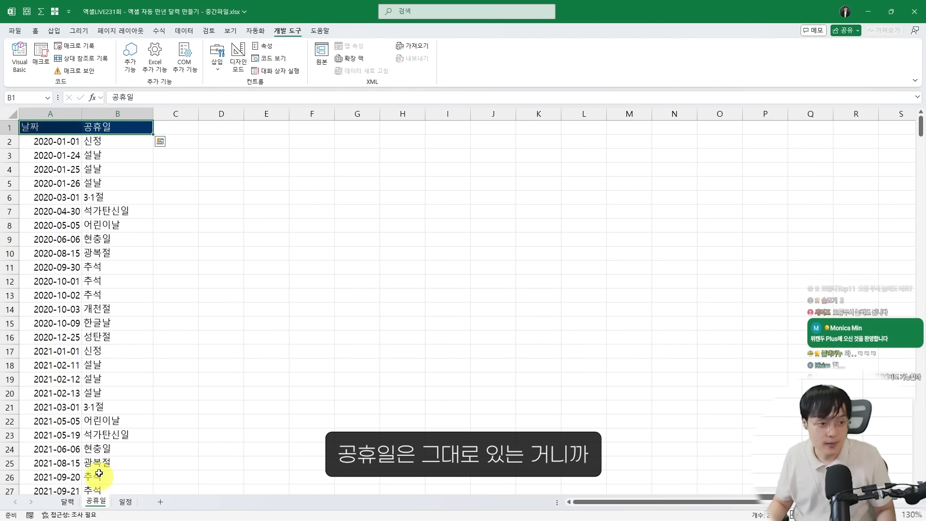
# Delete all dates and entries below the header row on the 일정 sheet
pyautogui.click(125, 502)
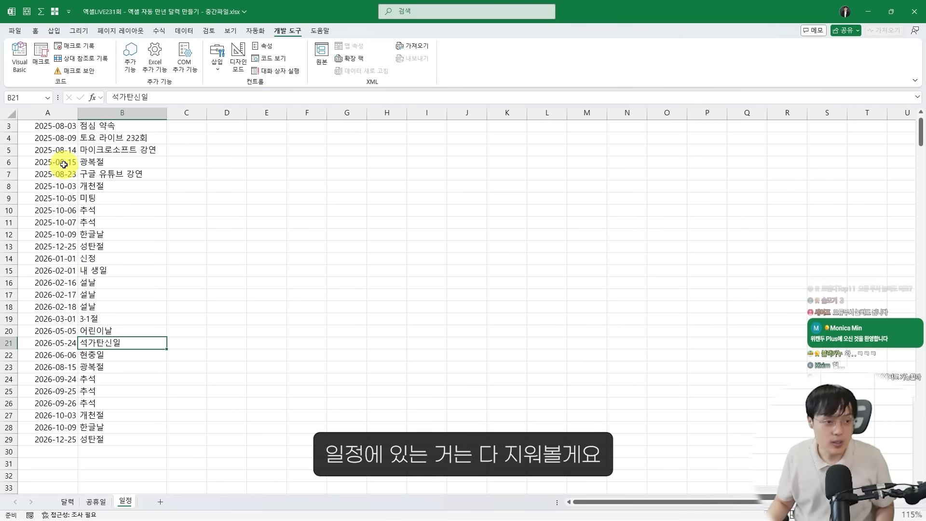
pyautogui.scroll(1, 63, 165)
pyautogui.moveTo(46, 139); pyautogui.dragTo(150, 481)
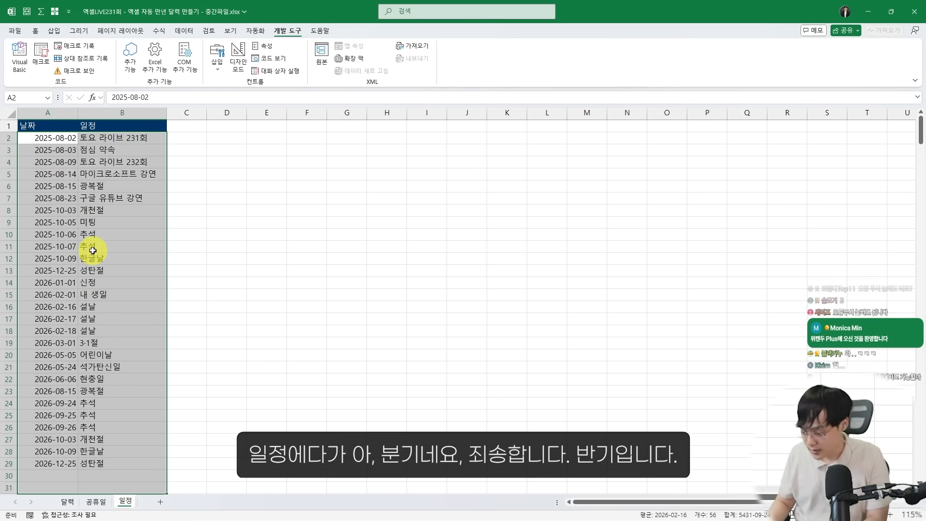
pyautogui.press('Delete')
pyautogui.scroll(2, 100, 261)
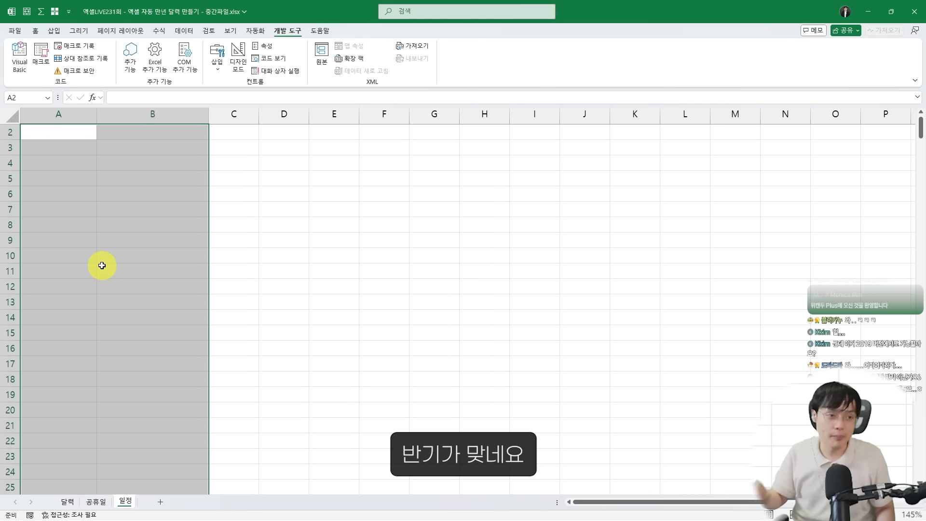
pyautogui.scroll(1, 102, 265)
# In Module1, reword the MsgBox texts to 하반기 in 이후분기이동 and 상반기 in 이전분기이동
pyautogui.hotkey('alt', 'F11')
pyautogui.moveTo(674, 146); pyautogui.dragTo(667, 146)
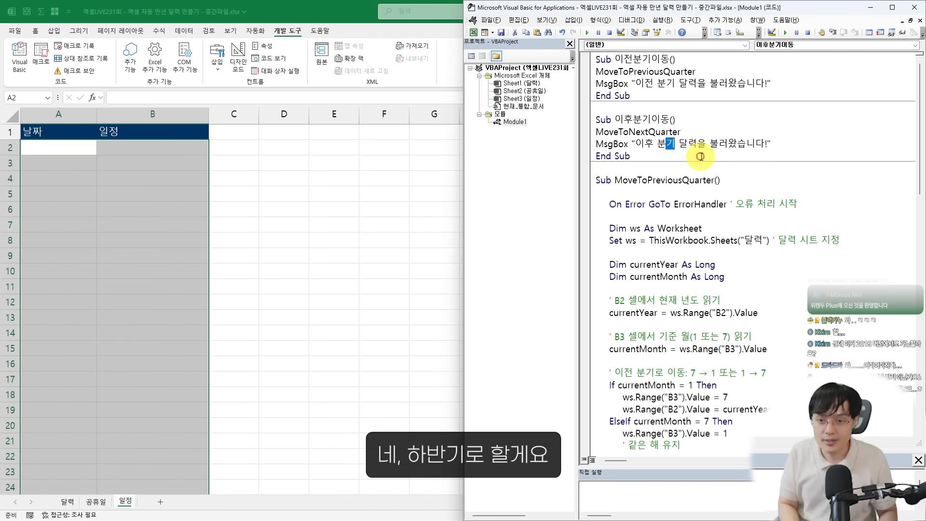
pyautogui.write('하반기')
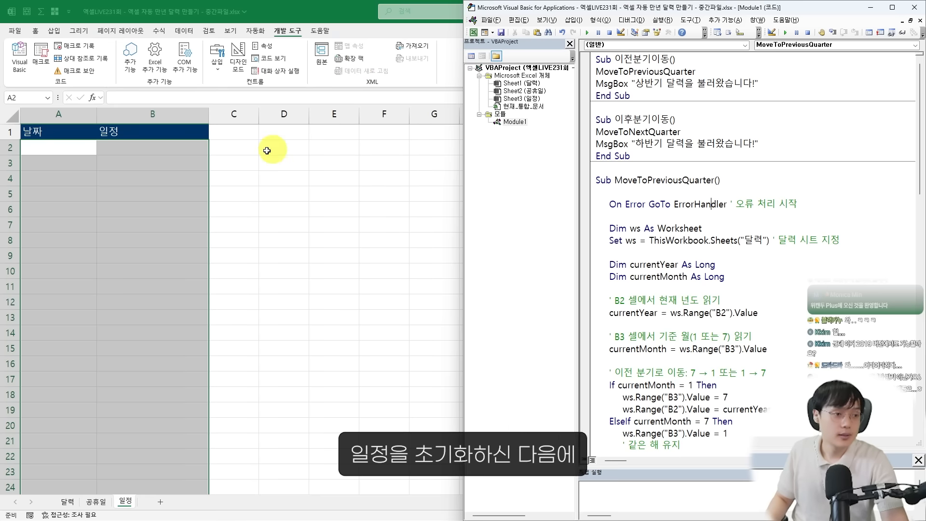
# Enter the date 2025/8/1 with the schedule 구글 본사 미팅 in row 2 of the 일정 sheet
pyautogui.click(114, 188)
pyautogui.click(62, 145)
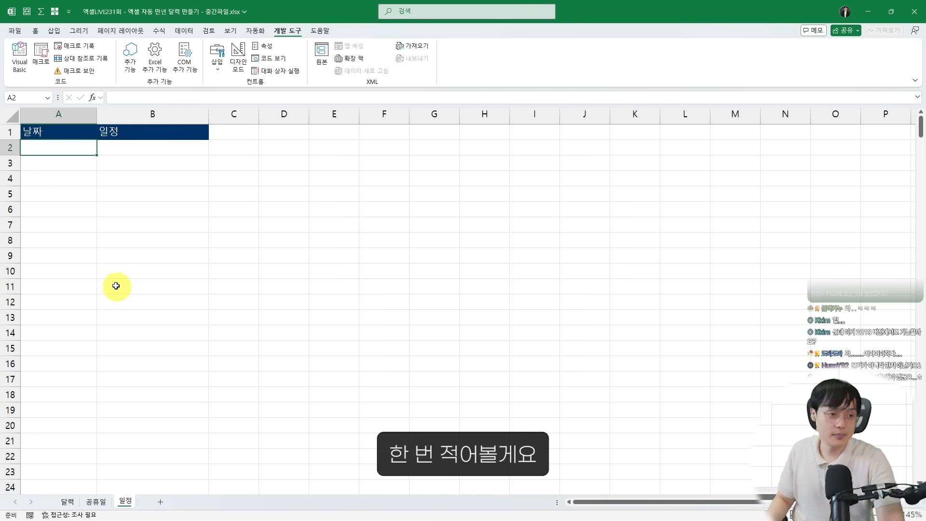
pyautogui.scroll(5, 124, 220)
pyautogui.write('2')
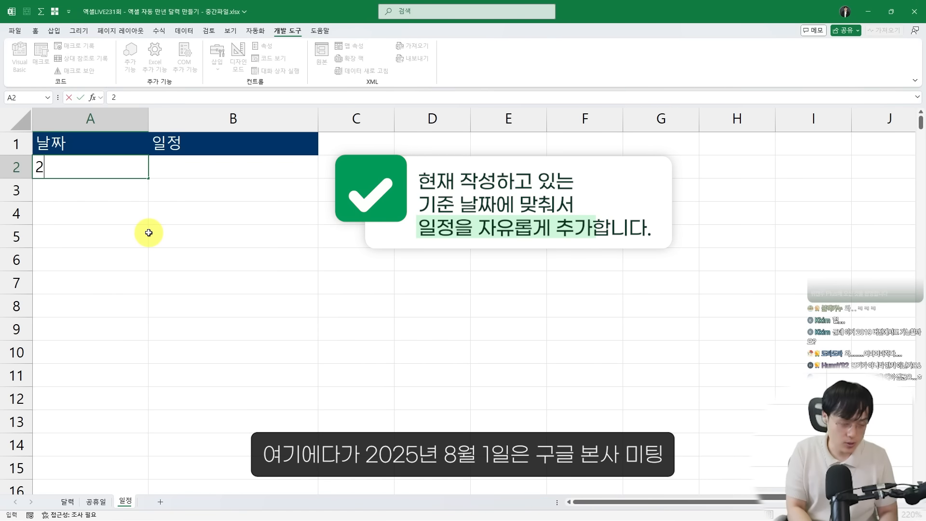
pyautogui.write('025/8/1')
pyautogui.press('Tab')
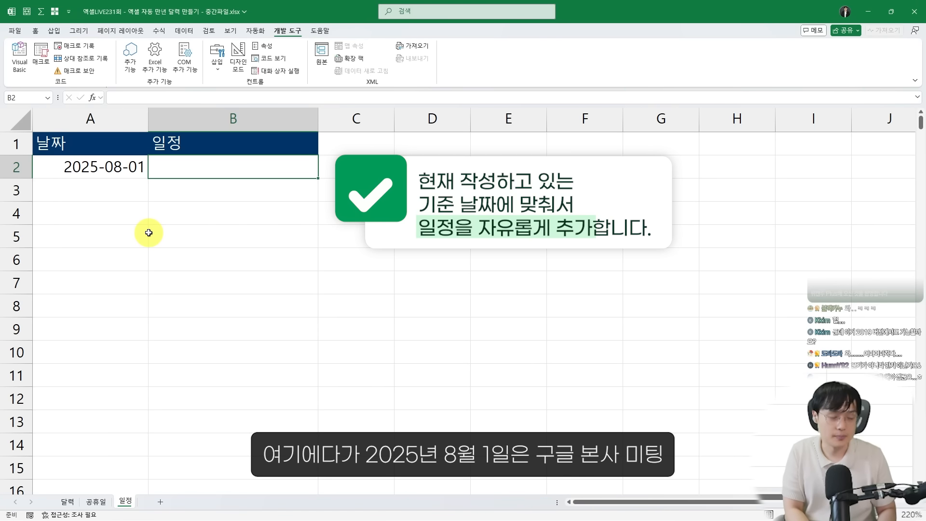
pyautogui.write('구글 본사 미팅')
pyautogui.press('Return')
# Add the date 8/15 with the schedule 파이콘 2025 행사 in row 3
pyautogui.write('8')
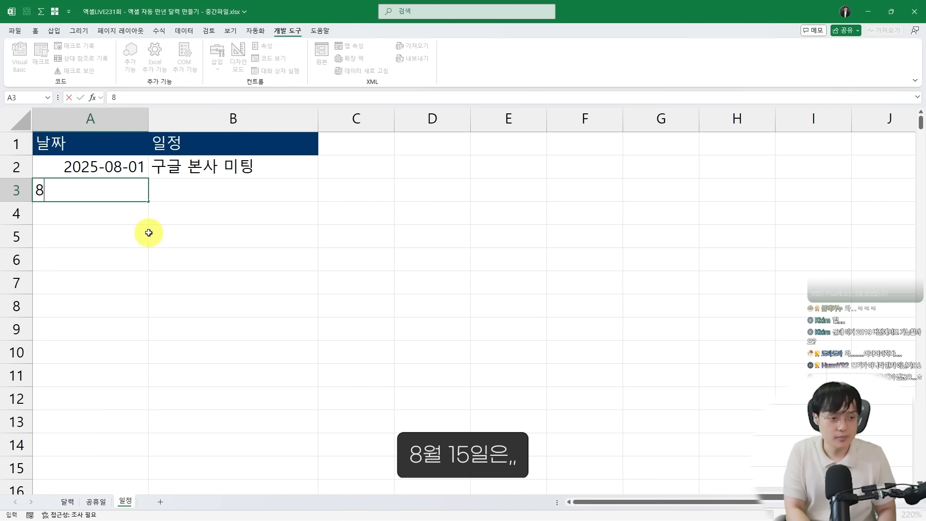
pyautogui.write('/15')
pyautogui.press('Tab')
pyautogui.write('하')
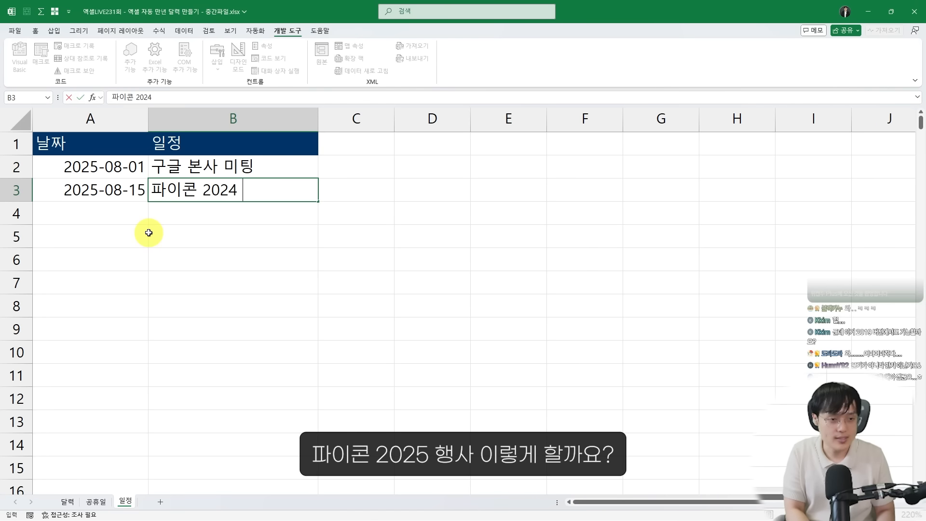
pyautogui.write('이콘 2025 행사')
pyautogui.press('Return')
# Enter the date 8/20 in A4 and change the date in A3 to 2025-08-16
pyautogui.write('8/20')
pyautogui.press('Up')
pyautogui.press('F2')
pyautogui.press('BackSpace')
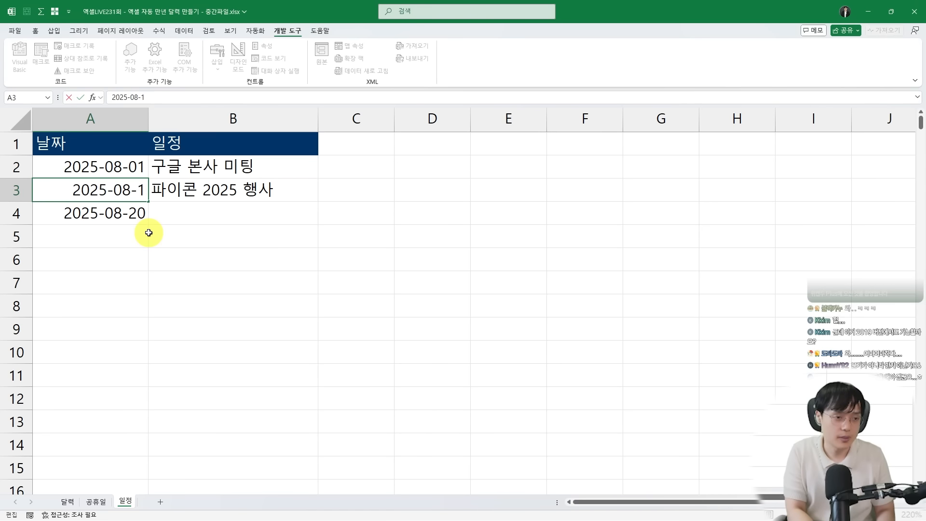
pyautogui.write('6')
pyautogui.press('Tab')
pyautogui.press('Return')
# Enter 마이크로소프트 ai 행사 in B4 as the schedule for 2025-08-20
pyautogui.press('Tab')
pyautogui.write('마잌')
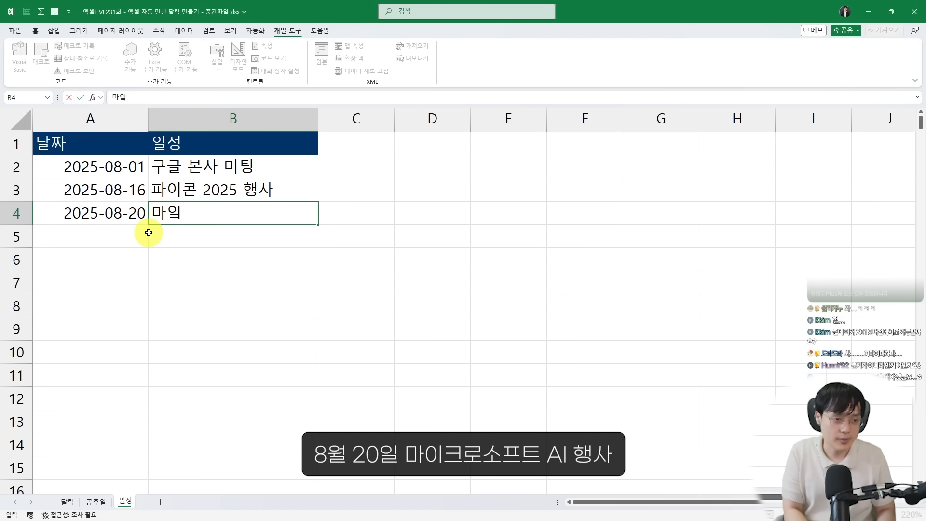
pyautogui.write('로소프트 ai 행')
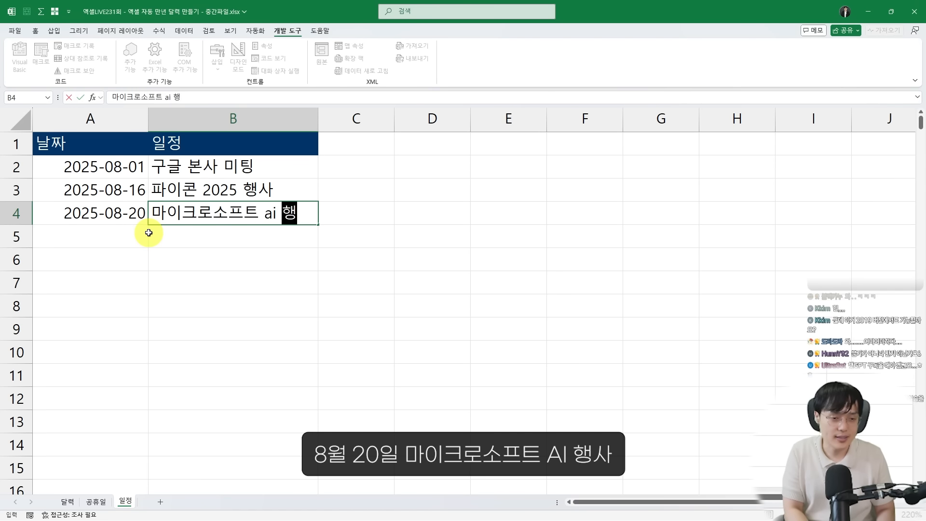
pyautogui.write('사')
pyautogui.press('Return')
# Add the date 8/30 with the schedule 연례 행사 in row 5 and briefly mark the finished list on screen
pyautogui.write('8/30')
pyautogui.press('Tab')
pyautogui.write('연례 행사')
pyautogui.press('Return')
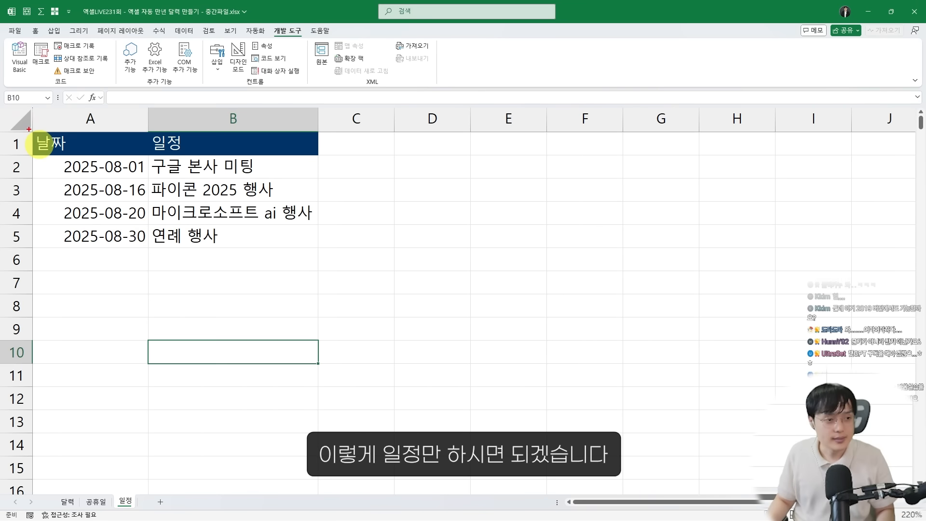
pyautogui.hotkey('ctrl', '2')
pyautogui.moveTo(19, 115)
pyautogui.mouseDown()
pyautogui.moveTo(308, 214)
pyautogui.moveTo(346, 266)
pyautogui.mouseUp()
pyautogui.press('Escape')
# Switch to the Word prompt guide, select the full section 2 prompt, and review its sheet layout and process instructions
pyautogui.hotkey('alt', 'Tab')
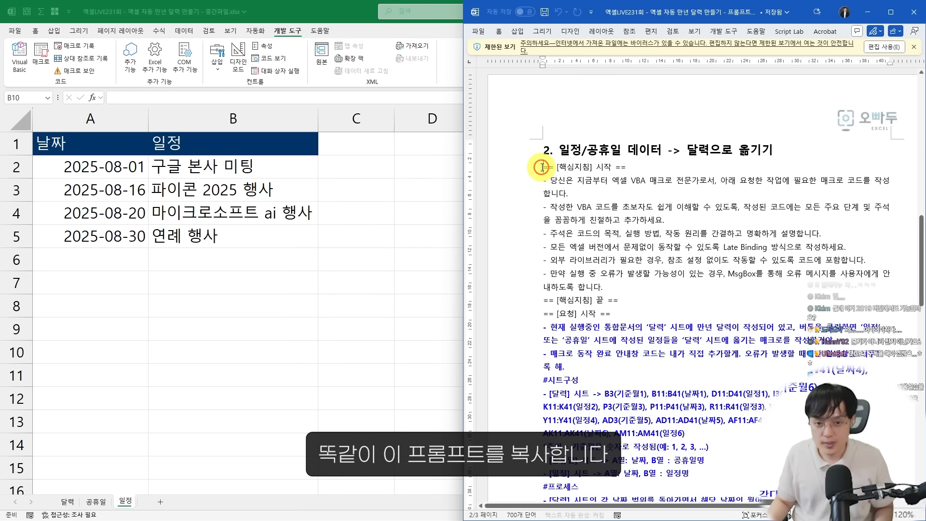
pyautogui.moveTo(543, 167); pyautogui.dragTo(691, 317)
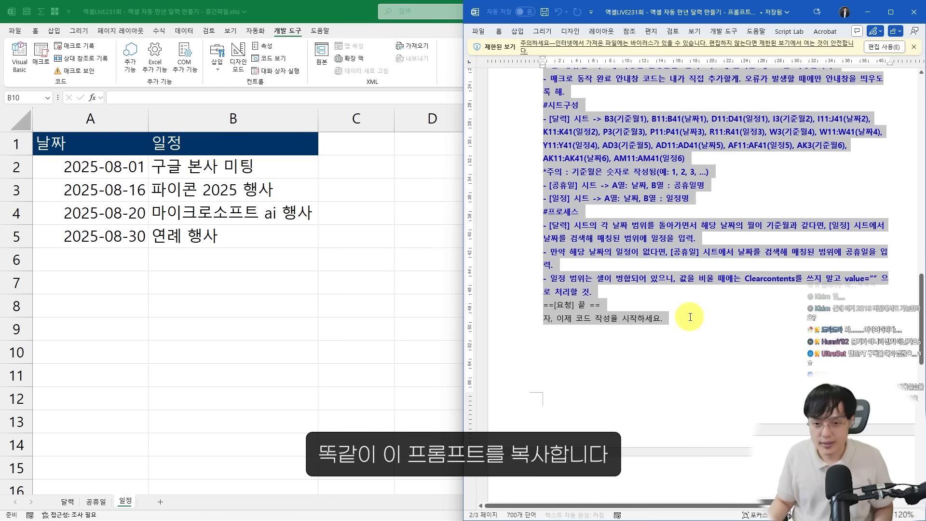
pyautogui.moveTo(713, 8); pyautogui.dragTo(603, 0)
pyautogui.scroll(3, 393, 255)
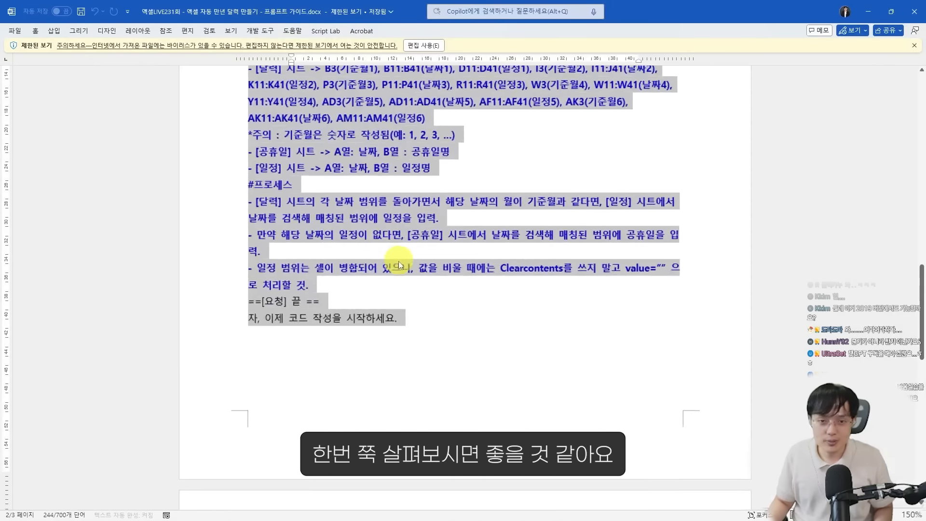
pyautogui.scroll(3, 398, 262)
pyautogui.click(405, 261)
pyautogui.scroll(-1, 407, 263)
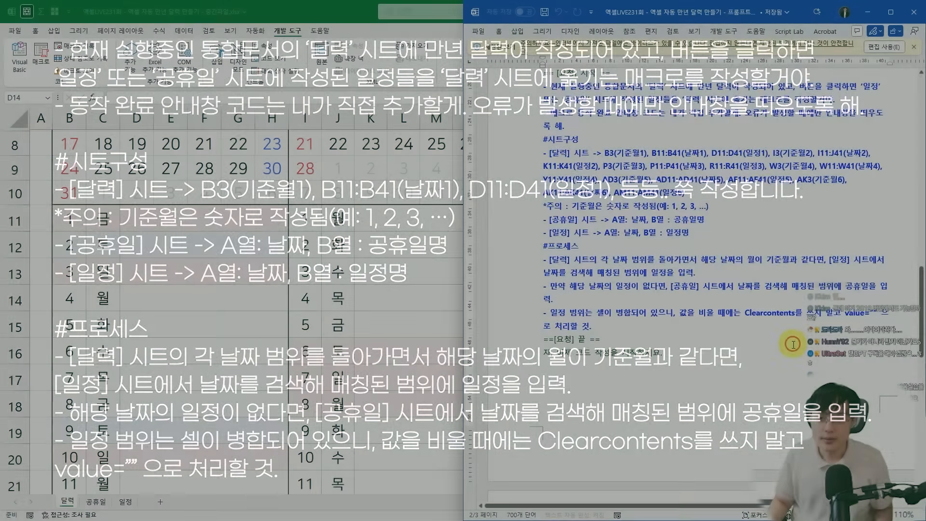
# Copy the entire section 2 prompt from the Word guide and submit it in the ChatGPT conversation
pyautogui.scroll(-2, 791, 344)
pyautogui.moveTo(738, 369); pyautogui.dragTo(540, 157)
pyautogui.scroll(3, 679, 316)
pyautogui.hotkey('ctrl', 'c')
pyautogui.hotkey('alt', 'Tab')
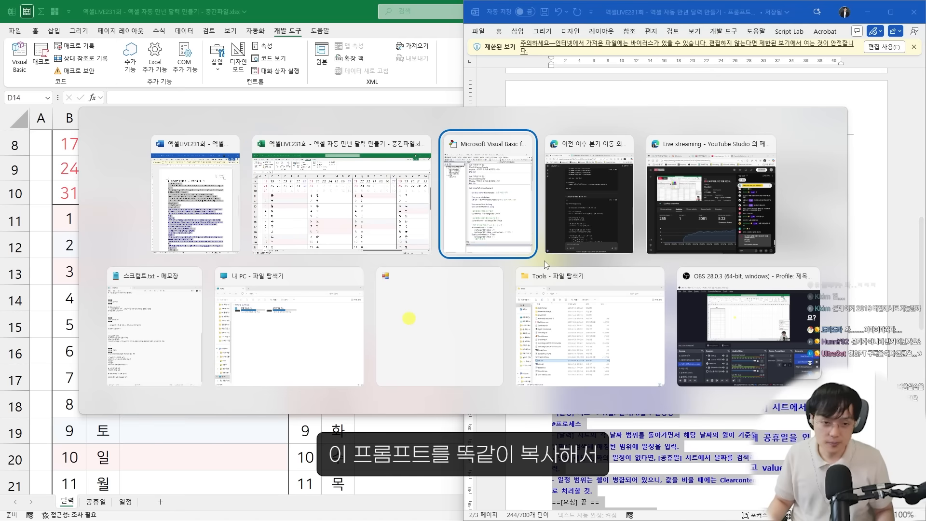
pyautogui.click(598, 473)
pyautogui.hotkey('ctrl', 'v')
pyautogui.press('Return')
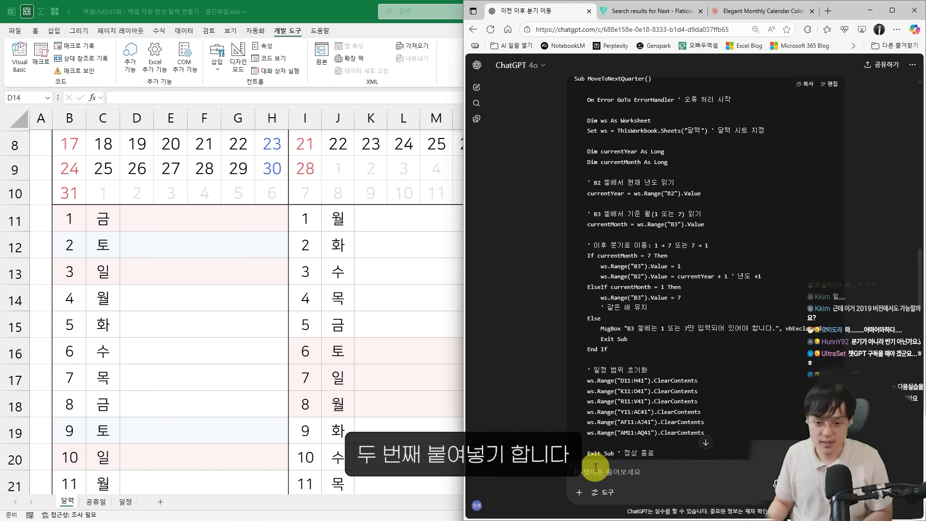
# Copy the generated CopyScheduleToCalendar macro from ChatGPT and paste it below the existing macros in Module1 of the VBA editor
pyautogui.scroll(5, 627, 410)
pyautogui.scroll(-3, 622, 396)
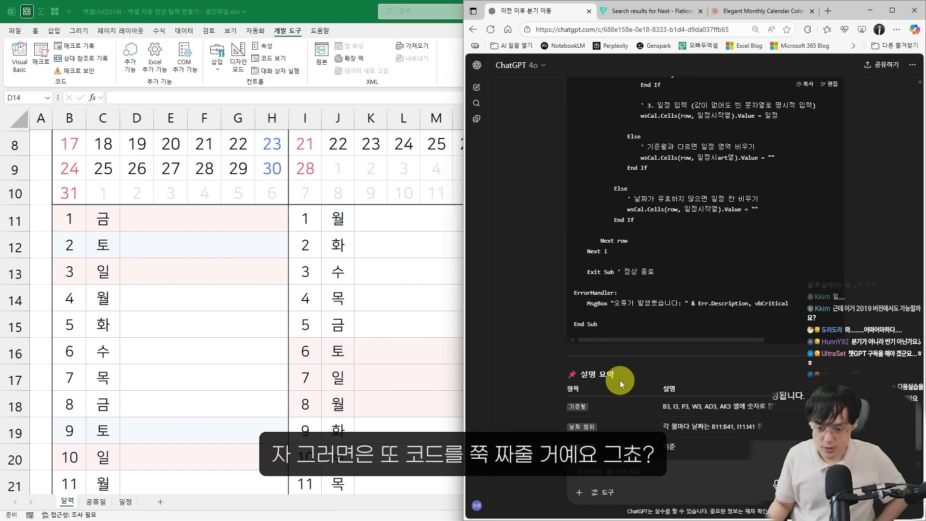
pyautogui.scroll(4, 620, 381)
pyautogui.scroll(10, 621, 380)
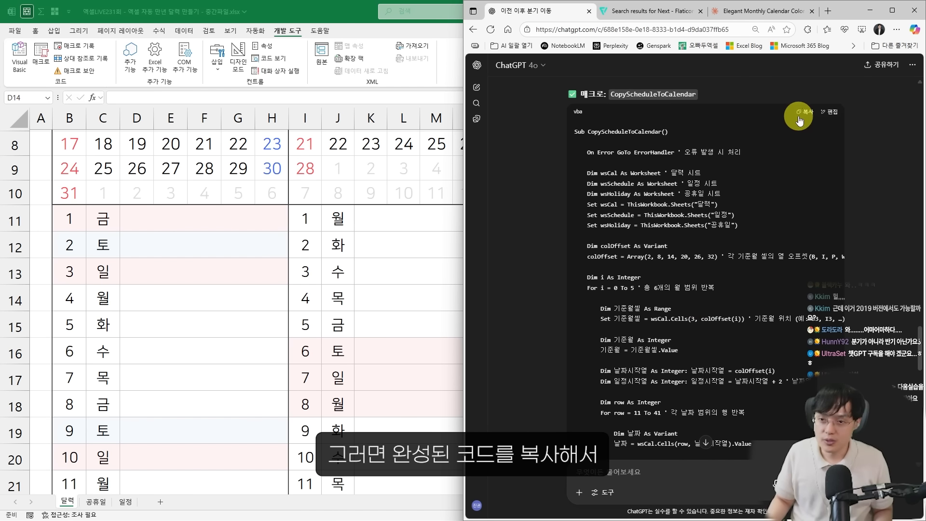
pyautogui.hotkey('alt', 'Tab')
pyautogui.scroll(-8, 695, 375)
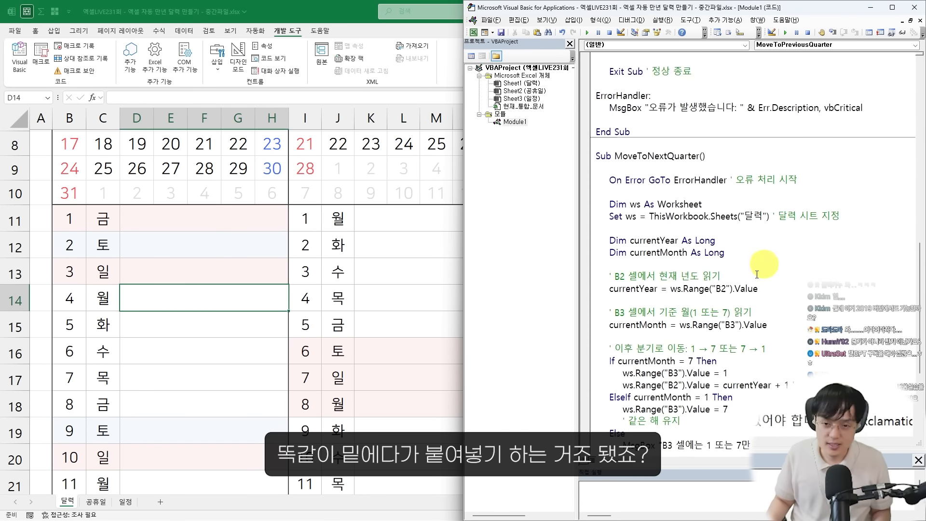
pyautogui.click(680, 434)
pyautogui.hotkey('ctrl', 'v')
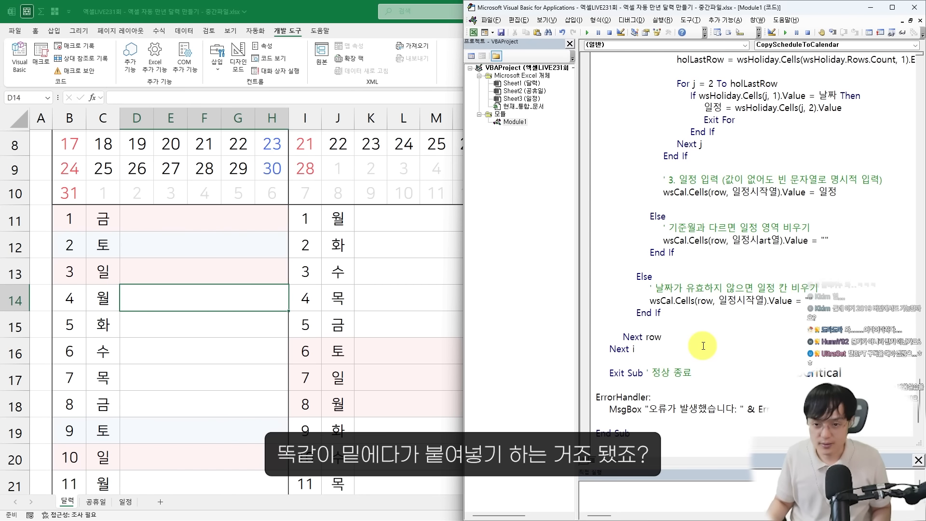
# Run the new schedule transfer macro from Module1 and look over the filled entries on the 달력 sheet
pyautogui.click(295, 296)
pyautogui.scroll(-3, 295, 296)
pyautogui.press('super+Left')
pyautogui.click(732, 298)
pyautogui.scroll(7, 714, 309)
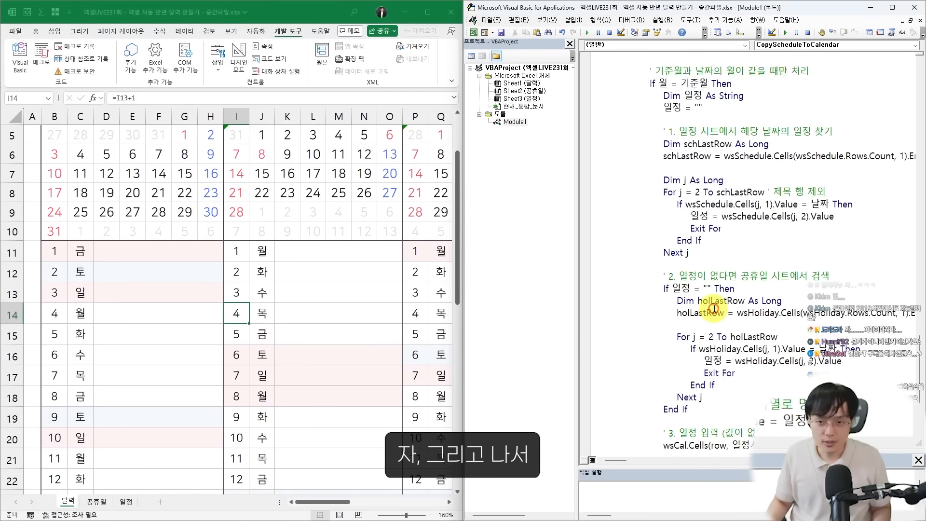
pyautogui.scroll(10, 714, 309)
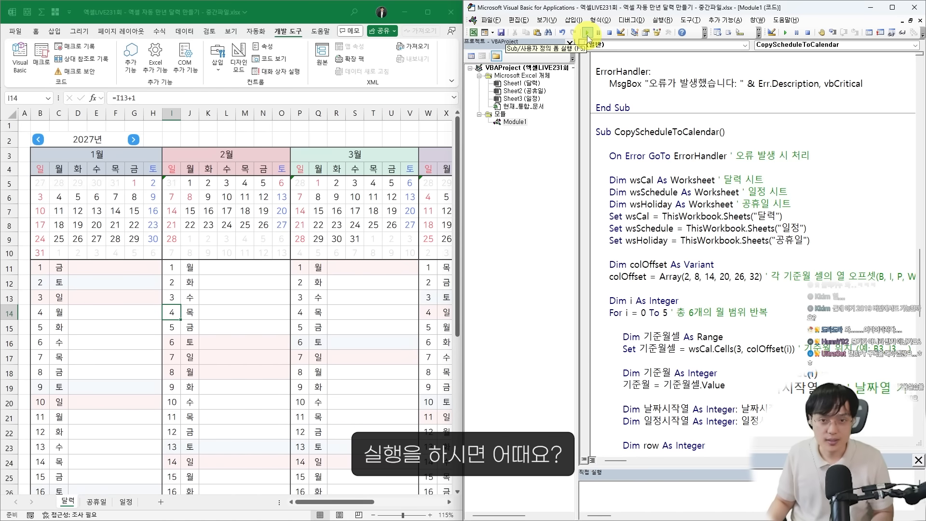
pyautogui.click(588, 34)
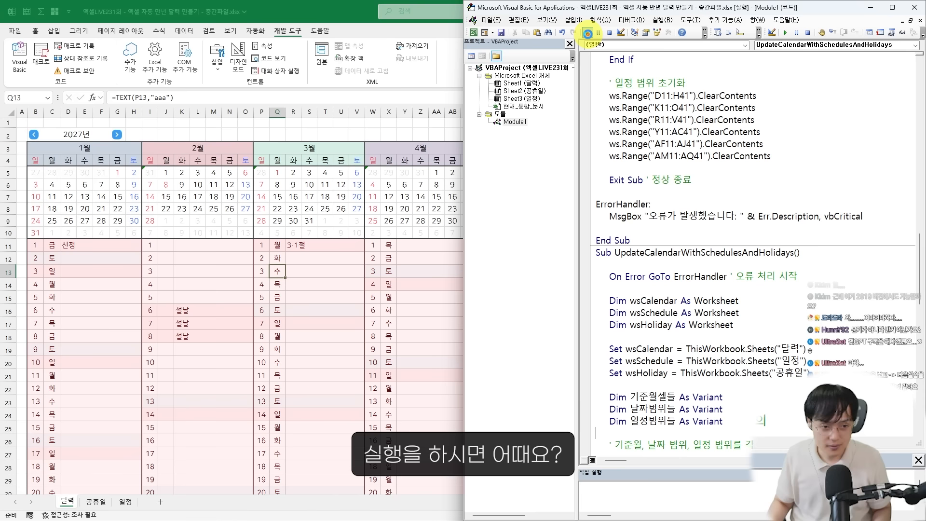
pyautogui.click(362, 285)
pyautogui.scroll(-2, 362, 300)
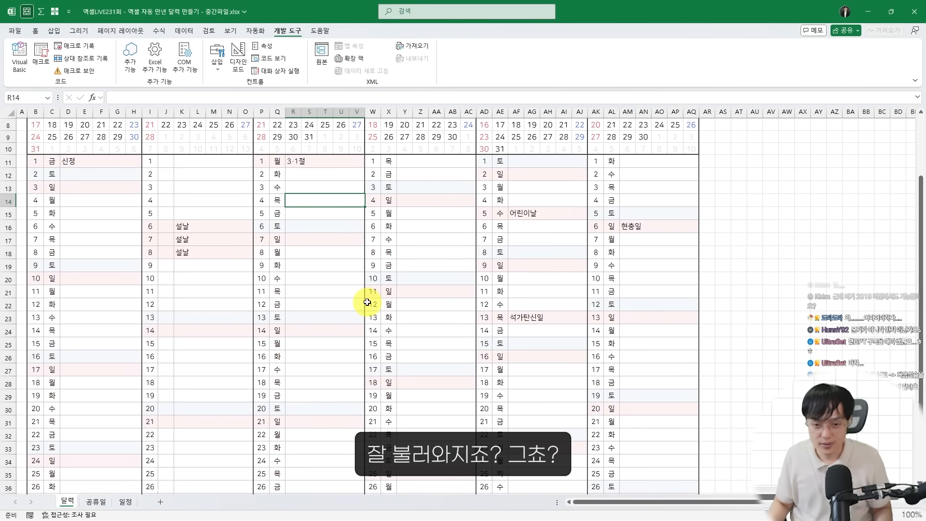
pyautogui.scroll(2, 364, 301)
# Check the August dates on the 일정 sheet, then move the 달력 sheet back to July–December 2025
pyautogui.click(125, 502)
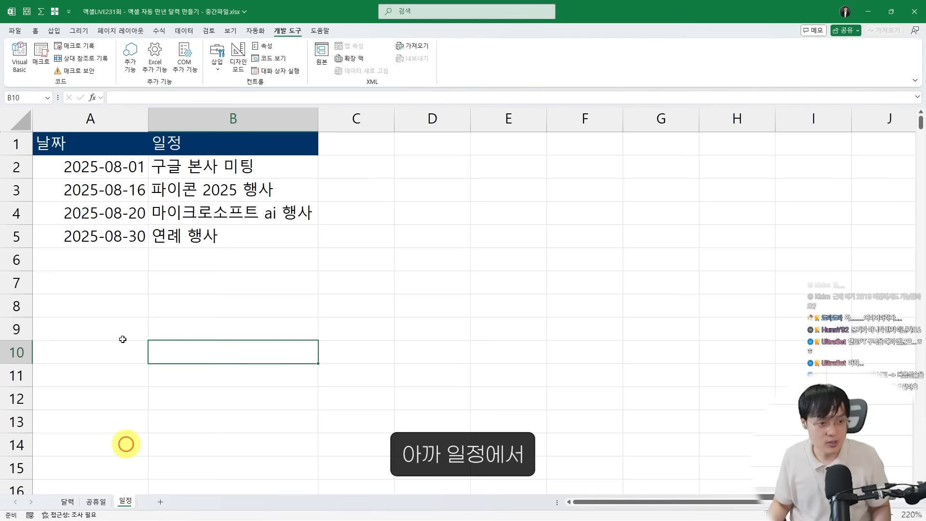
pyautogui.click(140, 174)
pyautogui.click(67, 502)
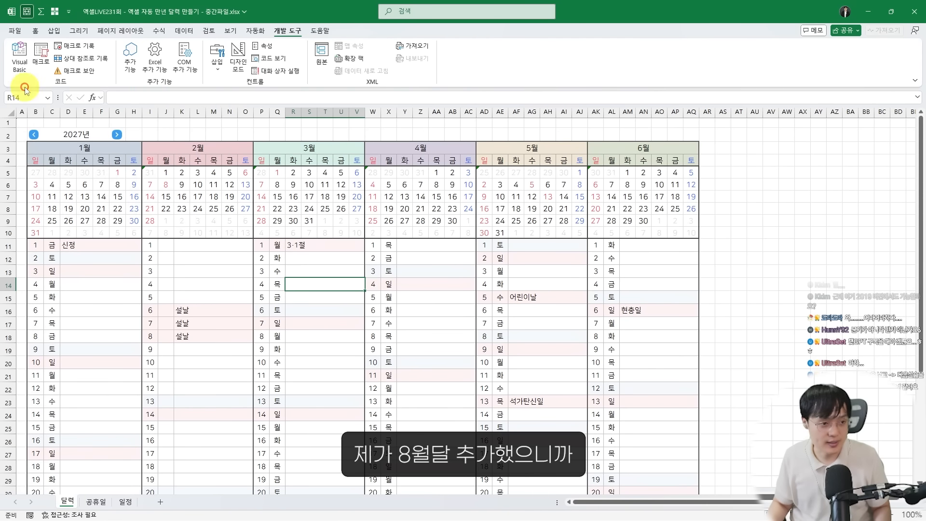
pyautogui.click(31, 133)
pyautogui.press('Return')
pyautogui.click(32, 133)
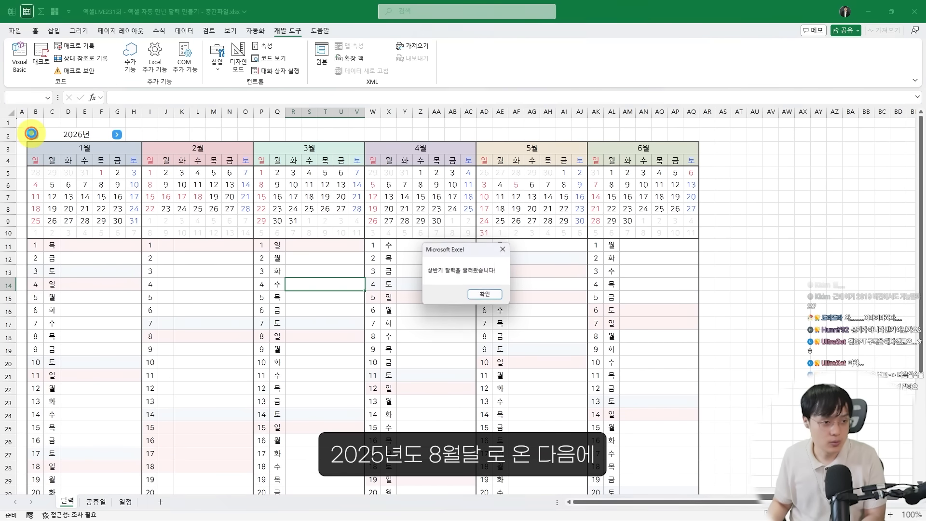
pyautogui.press('Return')
pyautogui.click(32, 135)
pyautogui.press('Return')
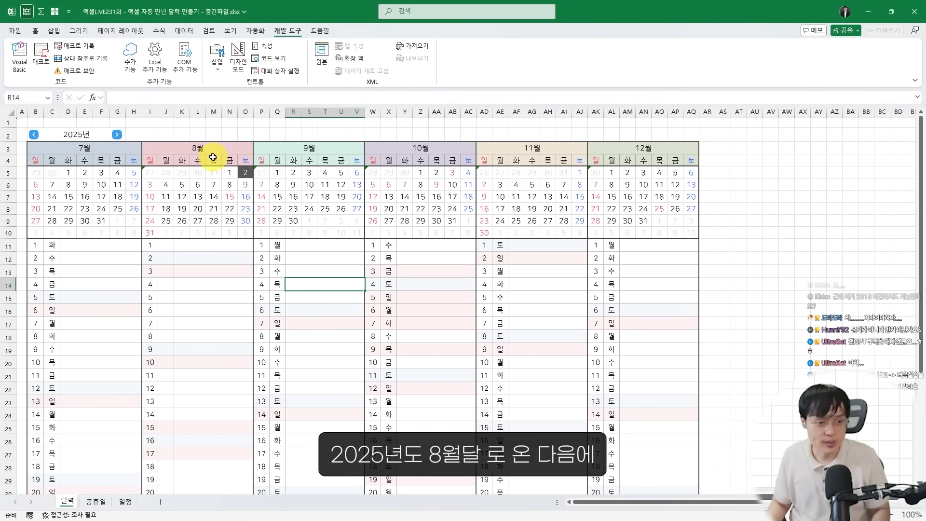
# Run UpdateCalendarWithSchedulesAndHolidays for the second half of 2025 and check the schedules and holidays on the 달력 sheet
pyautogui.hotkey('alt', 'F11')
pyautogui.scroll(-2, 698, 333)
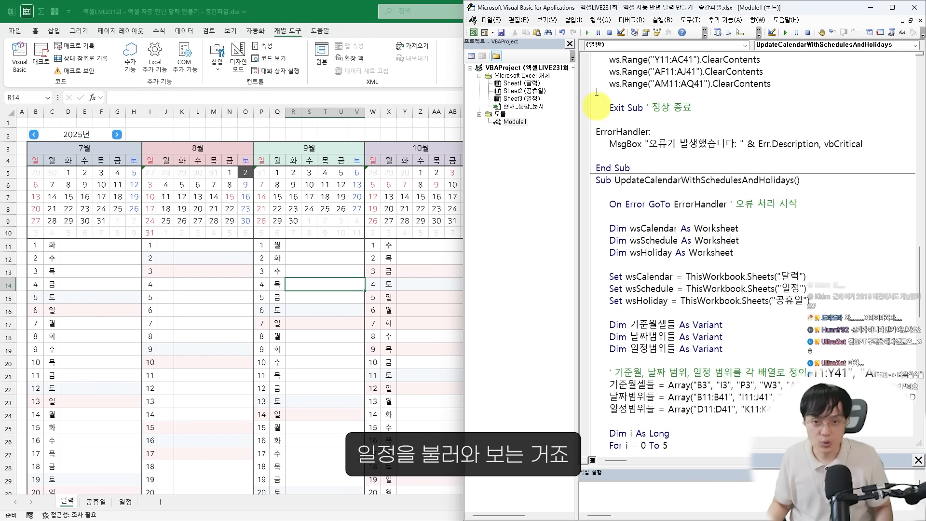
pyautogui.click(351, 293)
pyautogui.scroll(-3, 350, 294)
pyautogui.scroll(2, 360, 323)
pyautogui.moveTo(180, 185); pyautogui.dragTo(502, 472)
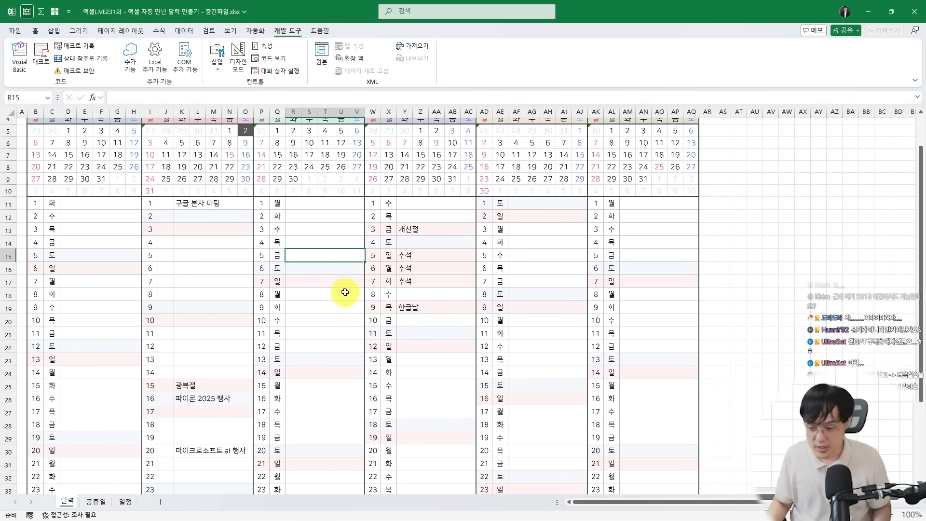
pyautogui.click(275, 203)
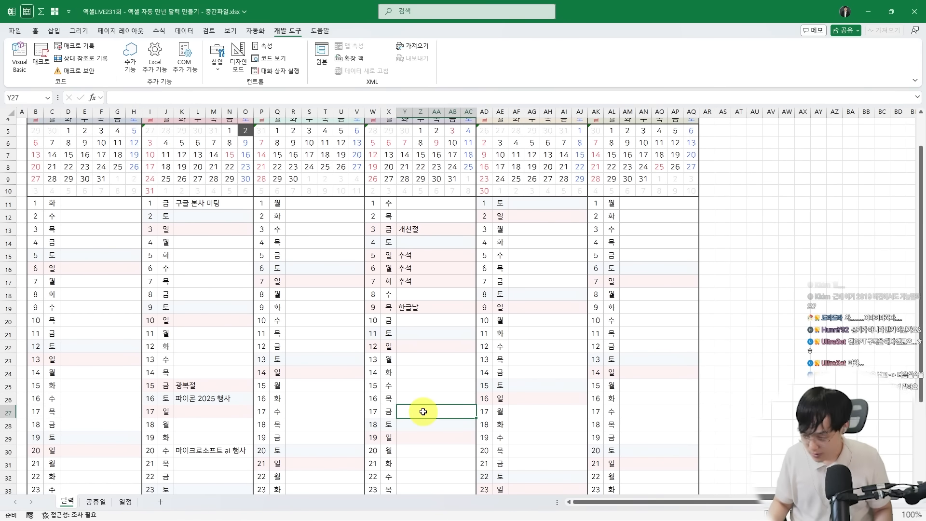
pyautogui.click(422, 412)
# Call UpdateCalendarWithSchedulesAndHolidays right after the MoveTo line in both the 이전분기이동 and 이후분기이동 macros
pyautogui.hotkey('alt', 'F11')
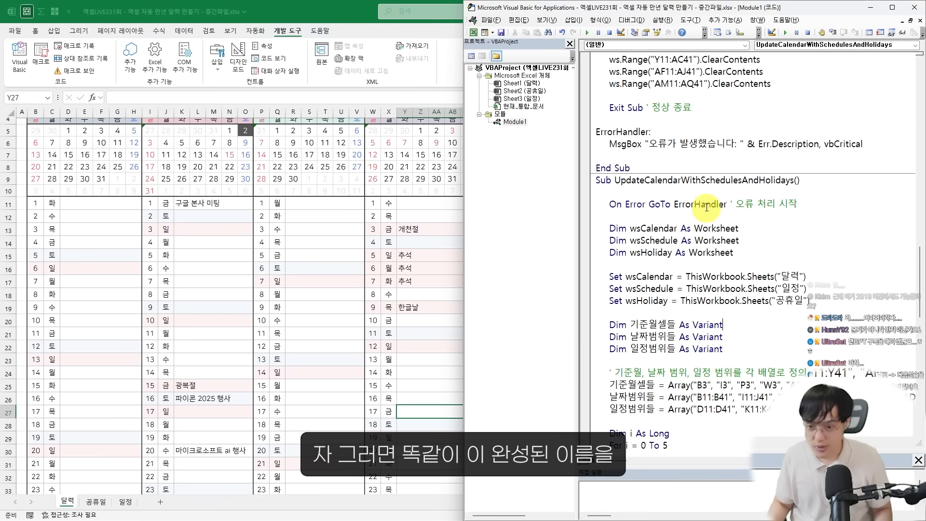
pyautogui.doubleClick(716, 180)
pyautogui.hotkey('ctrl', 'c')
pyautogui.click(657, 204)
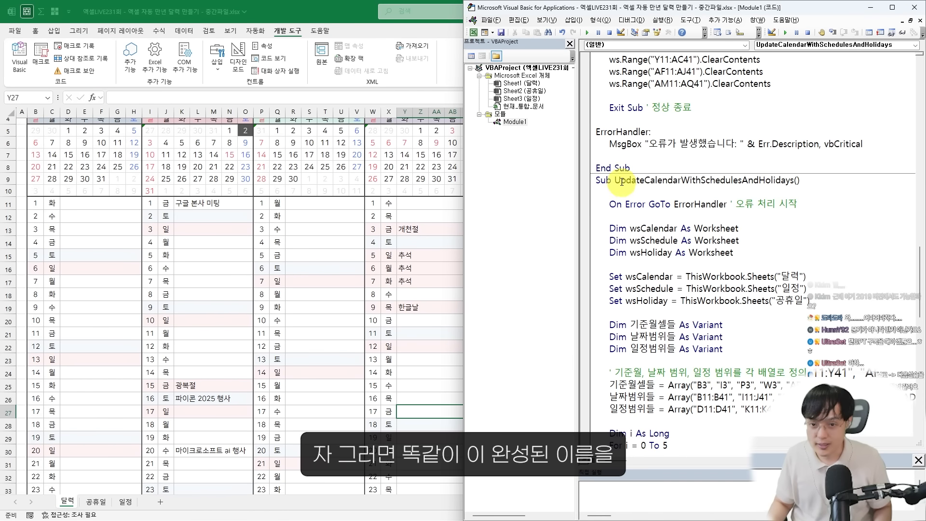
pyautogui.moveTo(636, 180); pyautogui.dragTo(756, 182)
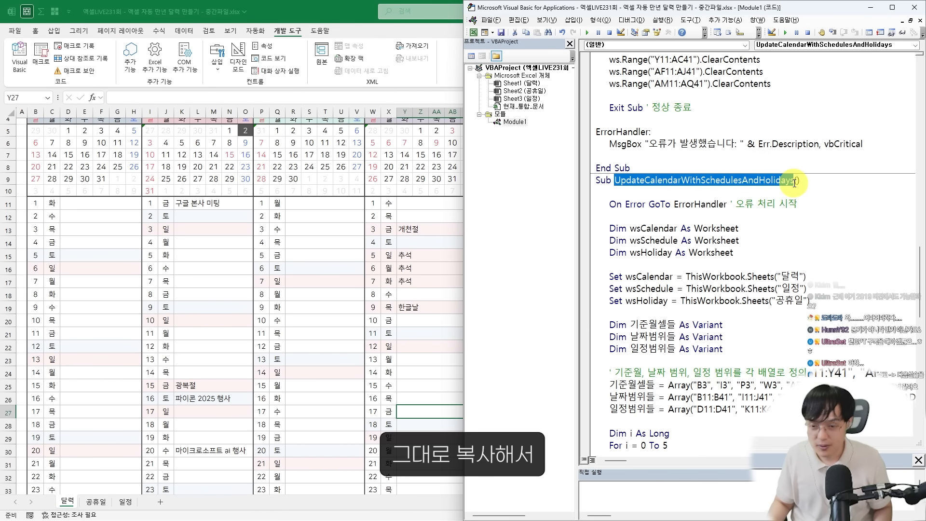
pyautogui.scroll(15, 753, 174)
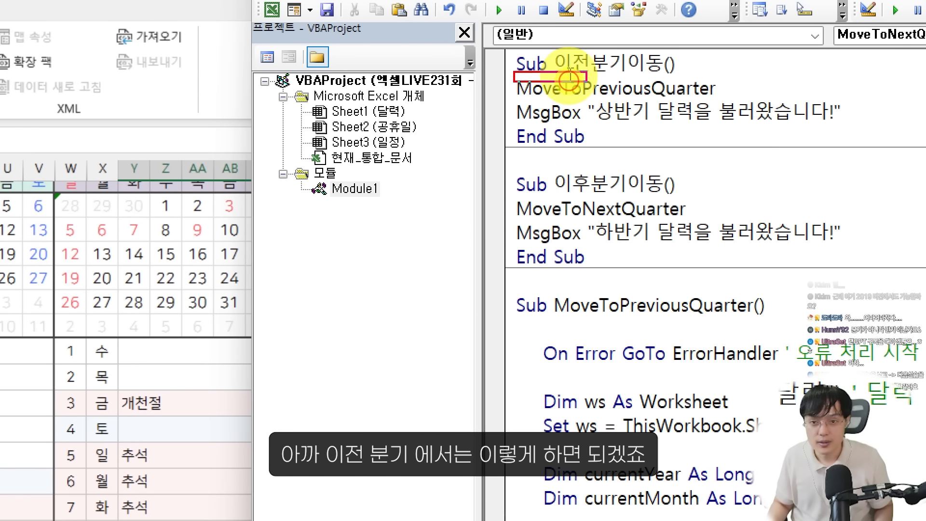
pyautogui.moveTo(586, 81); pyautogui.dragTo(741, 101)
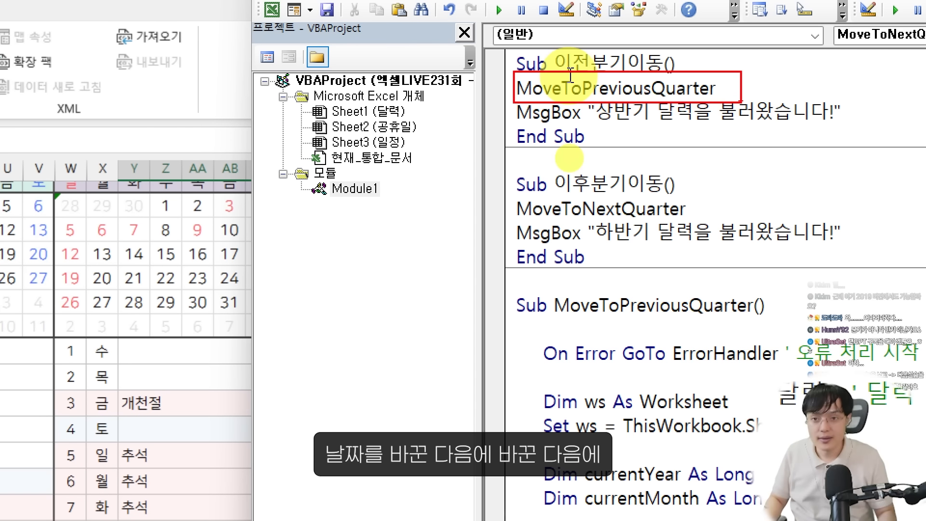
pyautogui.click(732, 90)
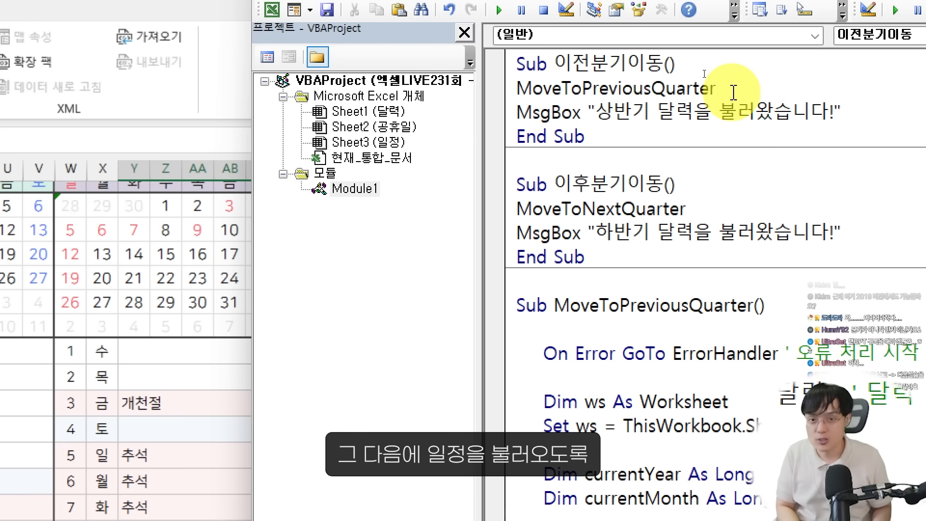
pyautogui.press('Return')
pyautogui.hotkey('ctrl', 'v')
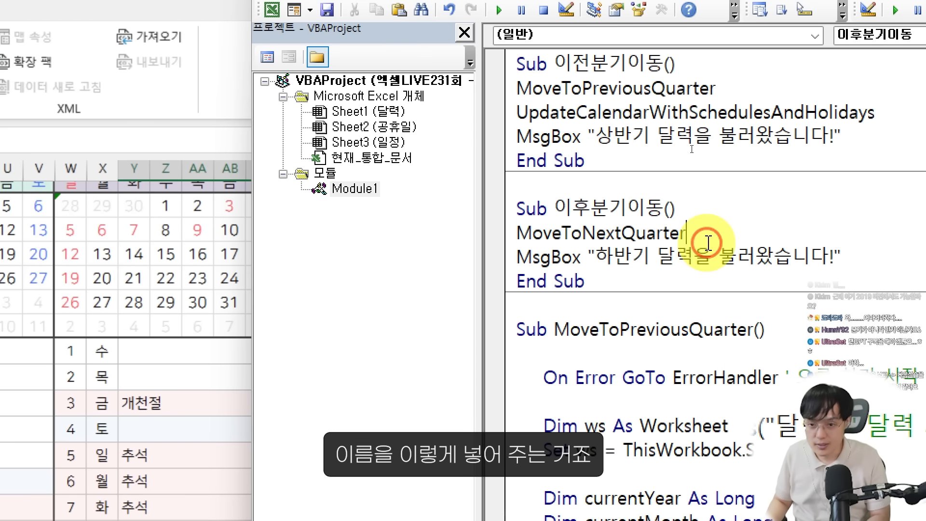
pyautogui.press('Return')
pyautogui.hotkey('ctrl', 'v')
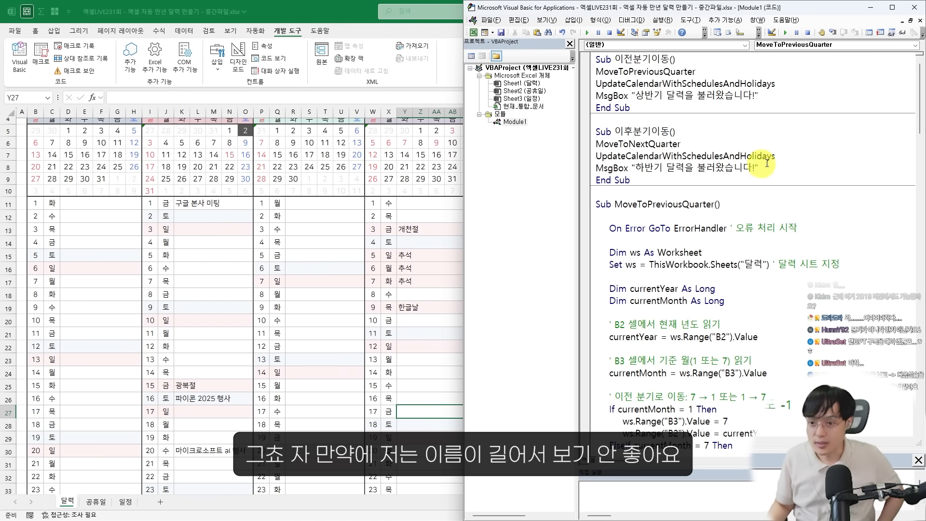
# Rename the UpdateCalendarWithSchedulesAndHolidays procedure in its Sub line as 일정을_달력으로_옮기기
pyautogui.moveTo(775, 156); pyautogui.dragTo(594, 157)
pyautogui.click(711, 286)
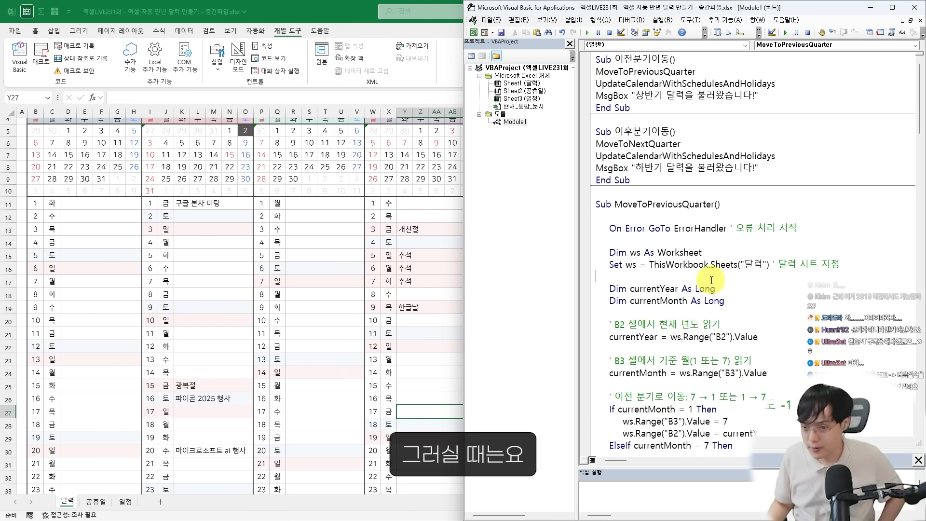
pyautogui.scroll(-8, 712, 304)
pyautogui.scroll(-20, 713, 311)
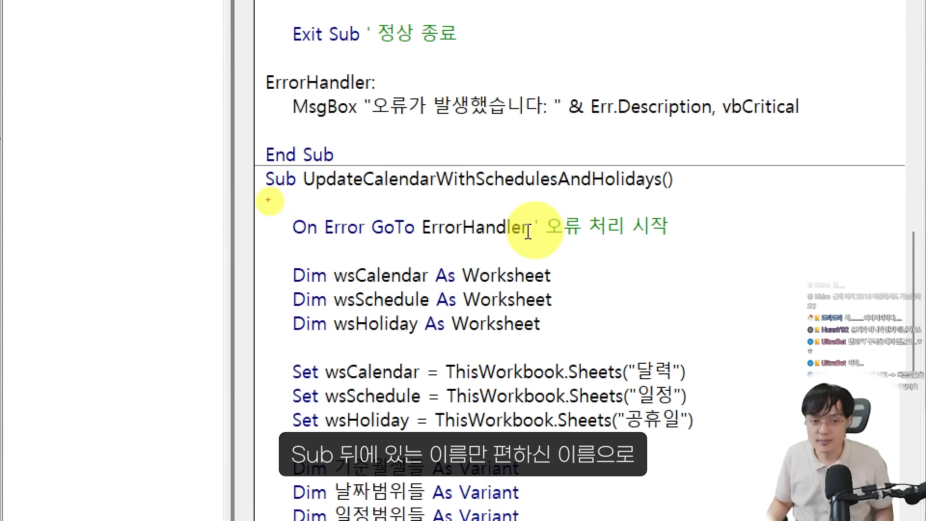
pyautogui.moveTo(268, 200); pyautogui.dragTo(684, 198)
pyautogui.press('Escape')
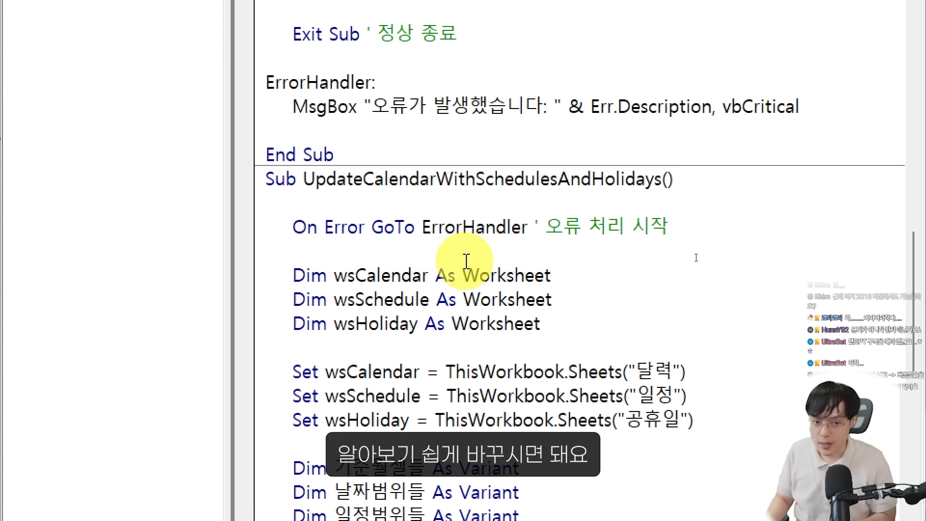
pyautogui.moveTo(304, 179); pyautogui.dragTo(659, 179)
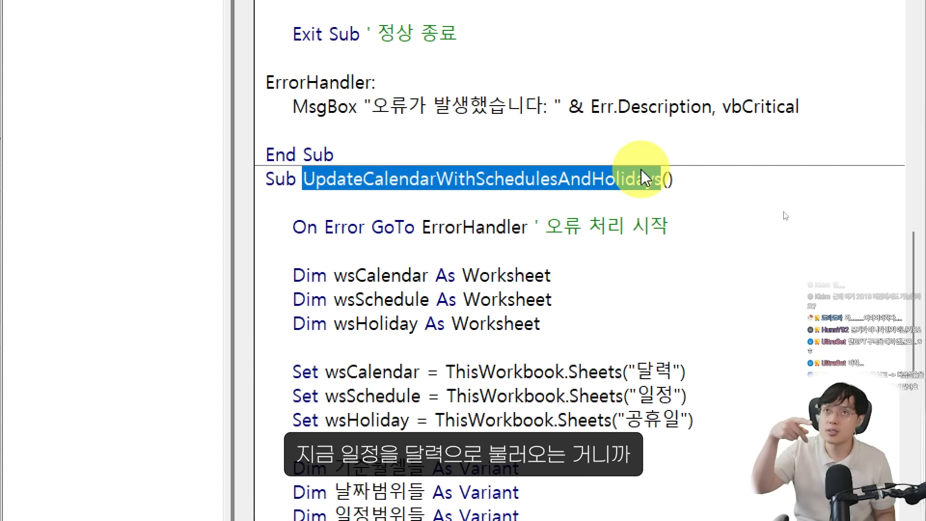
pyautogui.write('ㅇ')
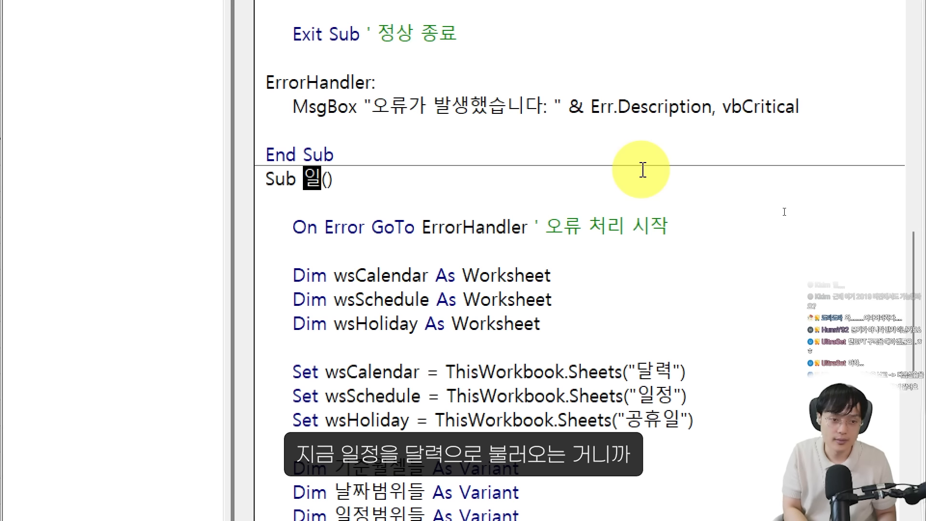
pyautogui.write('정을_')
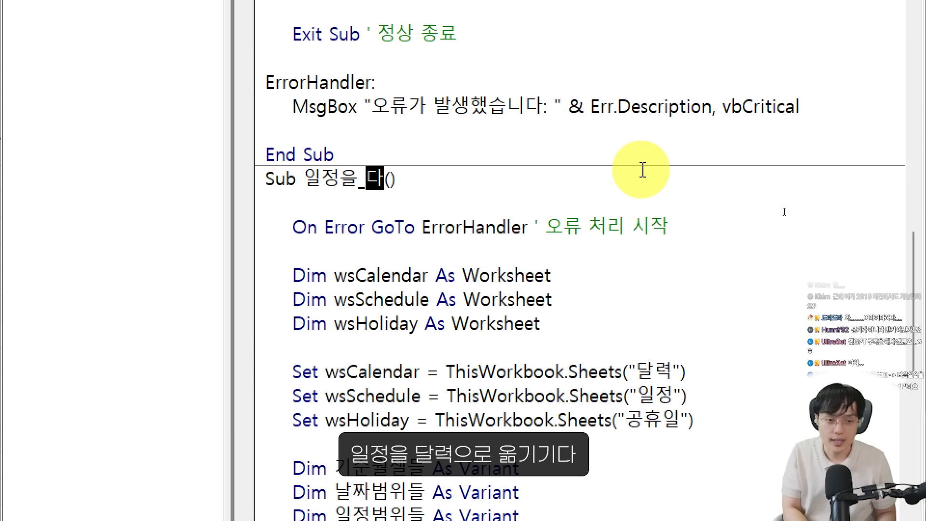
pyautogui.write('달력으로_옮기기')
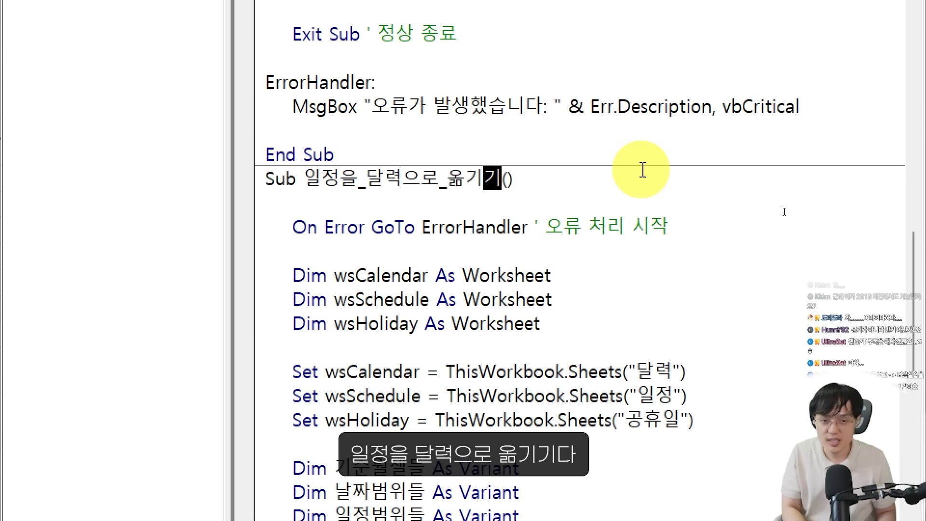
pyautogui.click(576, 251)
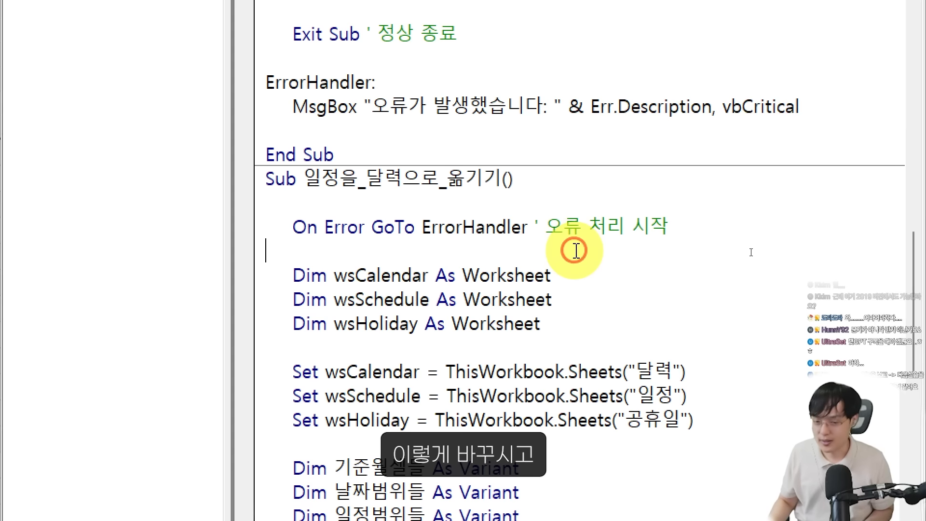
# Replace both UpdateCalendarWithSchedulesAndHolidays calls in 이전분기이동 and 이후분기이동 with 일정을_달력으로_옮기기
pyautogui.doubleClick(477, 178)
pyautogui.hotkey('ctrl', 'c')
pyautogui.scroll(6, 477, 237)
pyautogui.scroll(8, 477, 237)
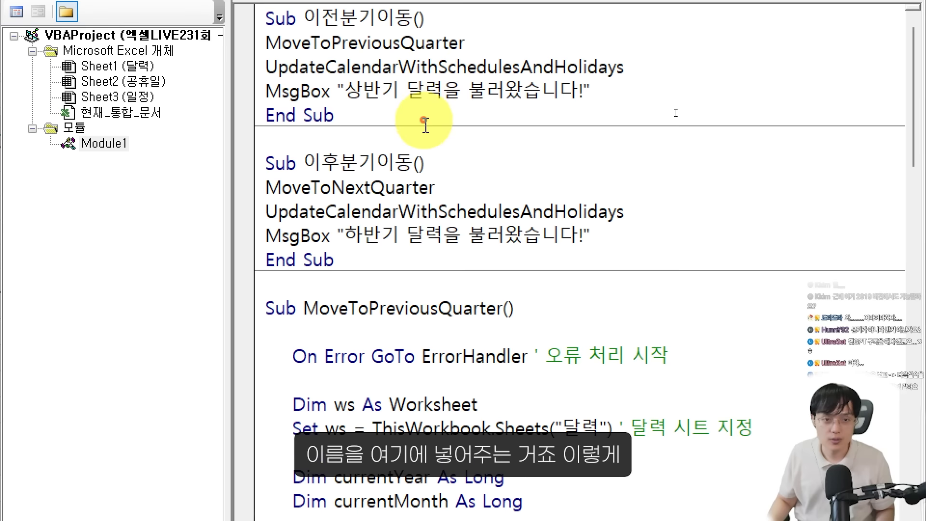
pyautogui.doubleClick(445, 66)
pyautogui.hotkey('ctrl', 'v')
pyautogui.doubleClick(469, 211)
pyautogui.hotkey('ctrl', 'v')
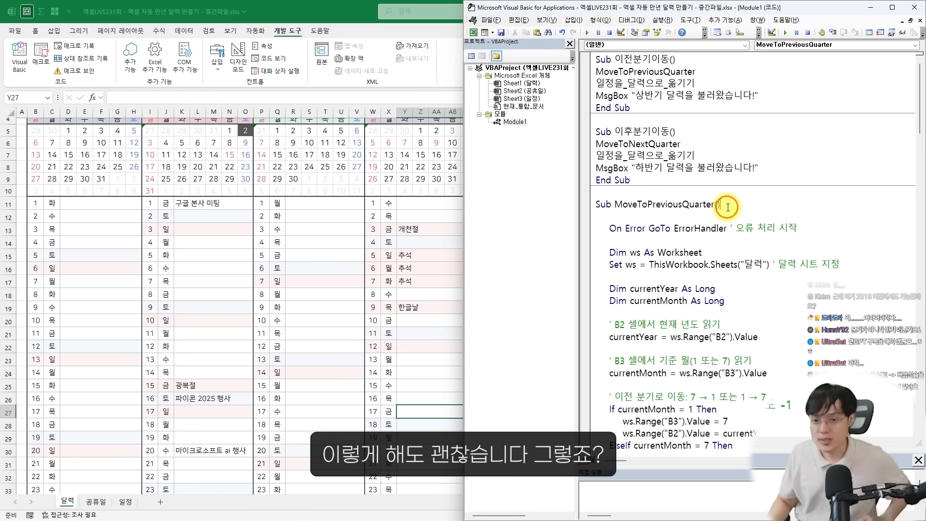
pyautogui.click(528, 315)
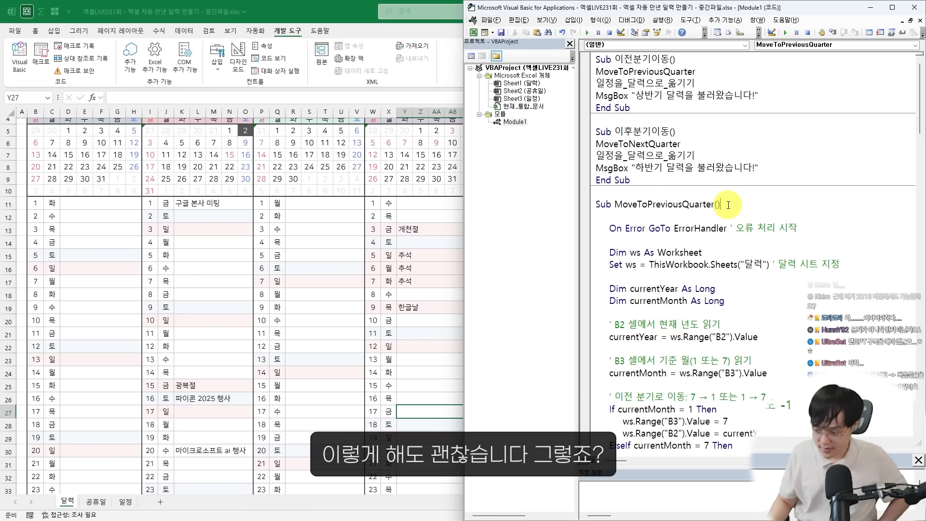
# Test the half-year navigation by moving the calendar forward to the first half of 2026 and back to the first half of 2025
pyautogui.click(447, 230)
pyautogui.scroll(1, 437, 233)
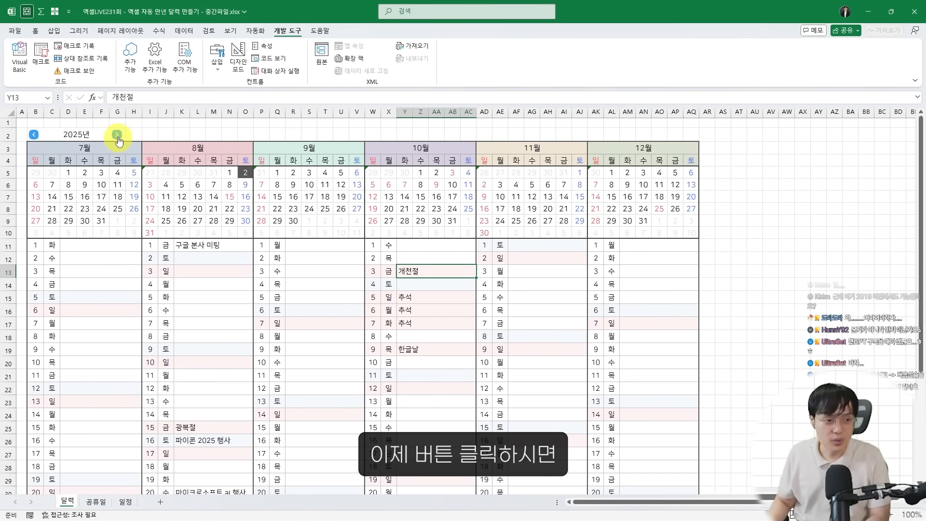
pyautogui.click(118, 136)
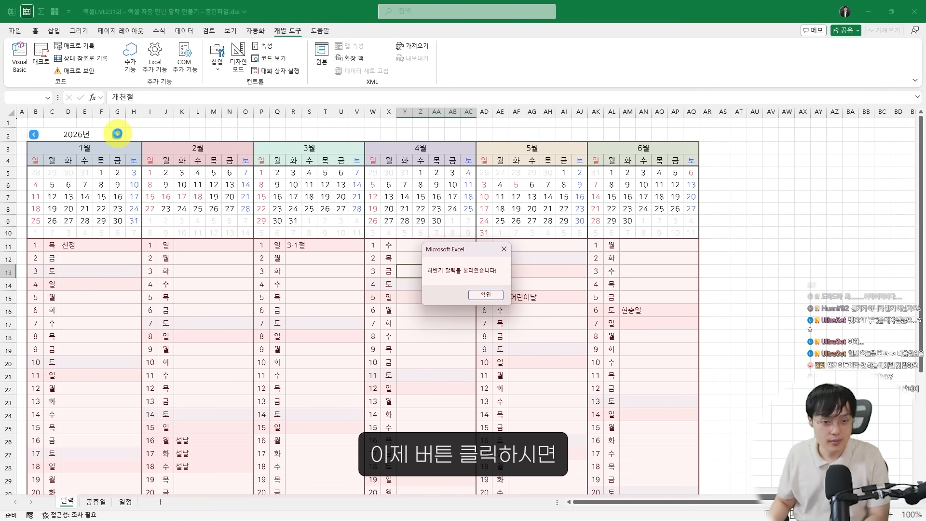
pyautogui.press('Return')
pyautogui.click(36, 131)
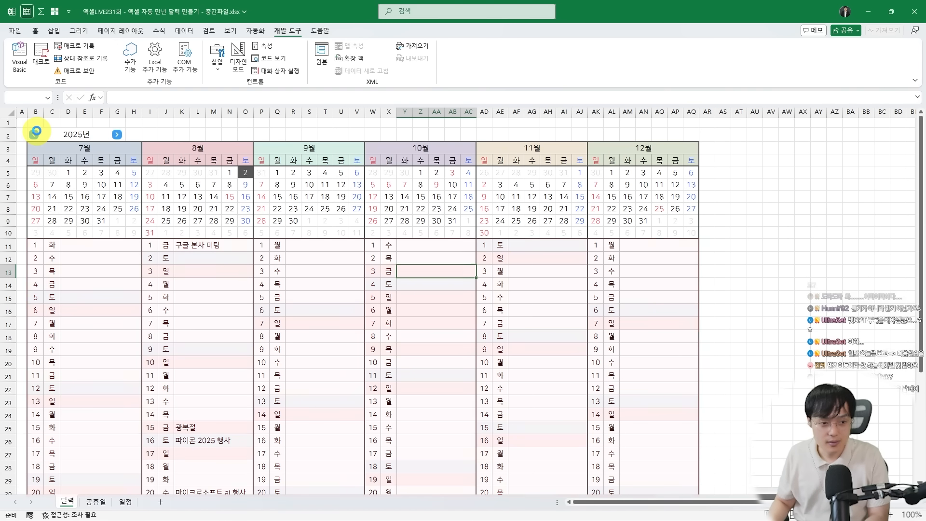
pyautogui.click(37, 131)
pyautogui.press('Return')
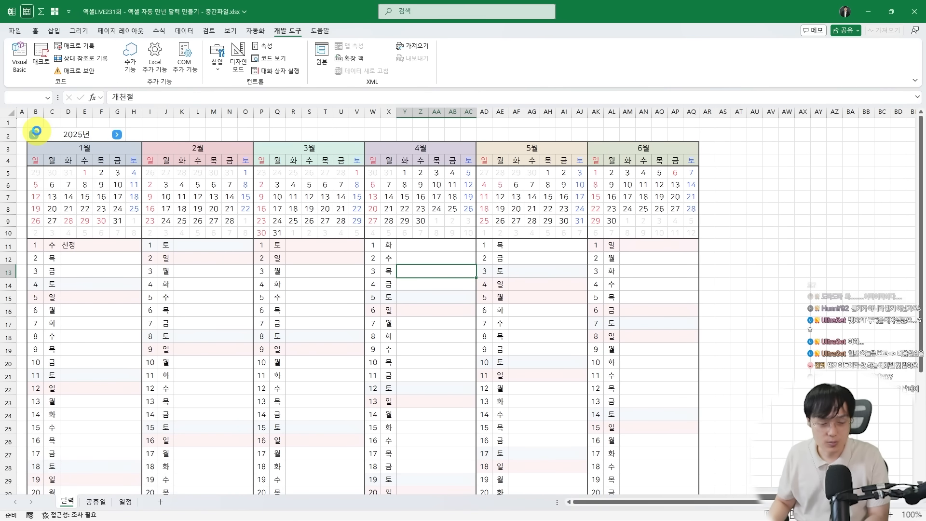
pyautogui.press('Return')
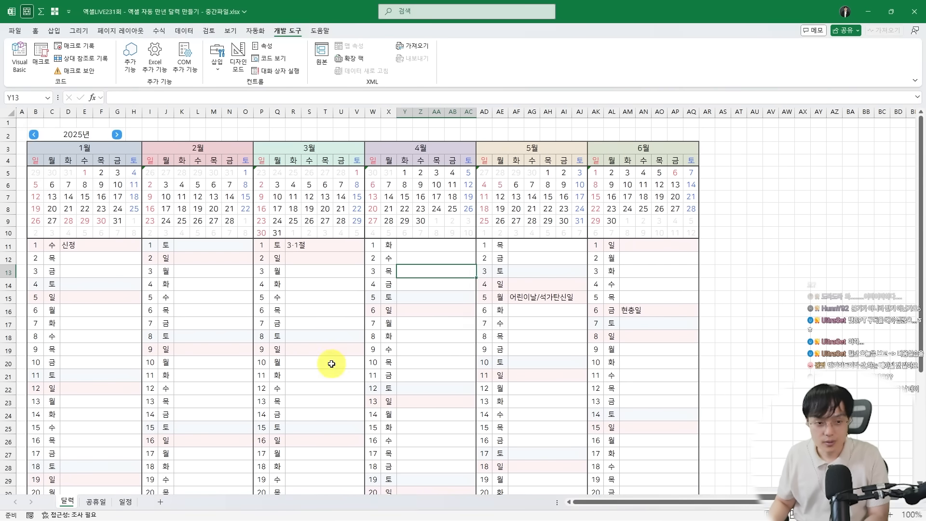
# Move the calendar to the second half of 2025 and review the loaded schedules and holidays through day 31
pyautogui.click(117, 134)
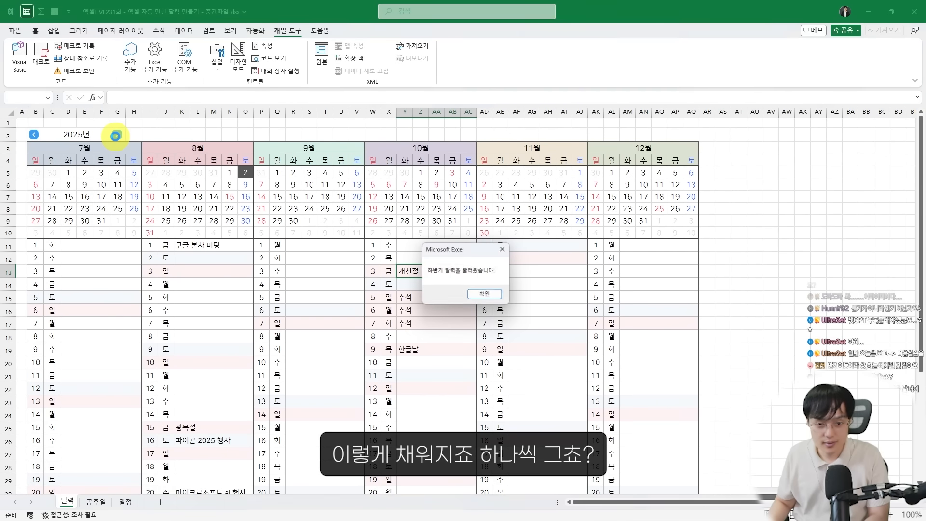
pyautogui.press('Return')
pyautogui.scroll(-7, 263, 337)
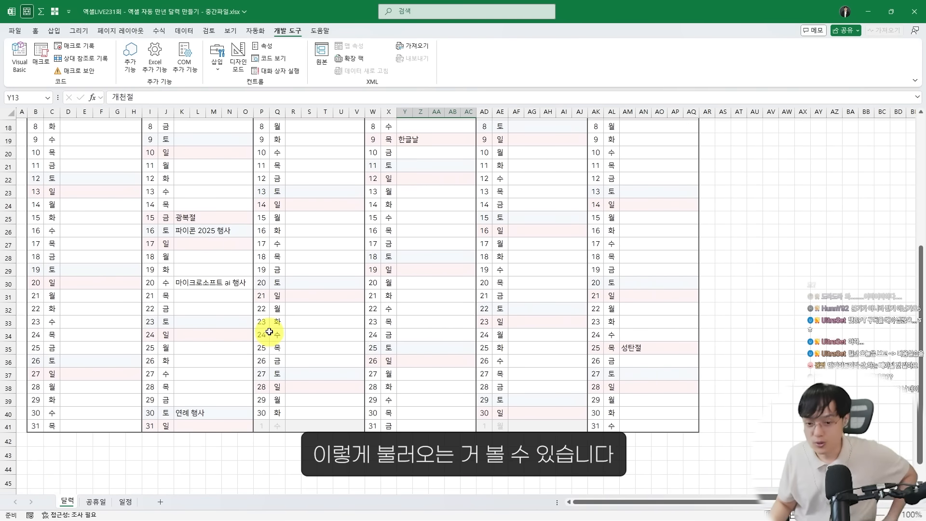
pyautogui.scroll(6, 267, 336)
pyautogui.scroll(1, 270, 335)
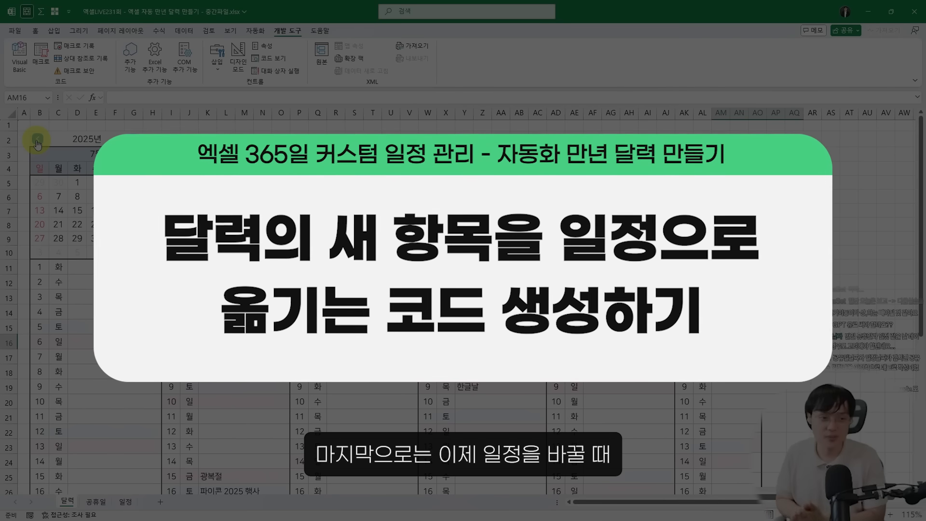
pyautogui.scroll(-1, 338, 290)
pyautogui.scroll(-1, 338, 289)
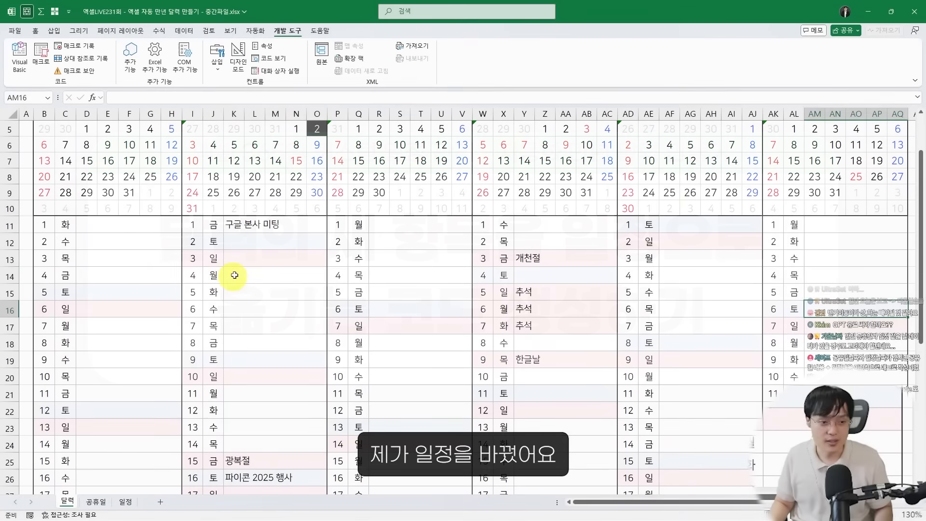
pyautogui.scroll(1, 245, 283)
# Enter 구글 본사 미팅 리허설 as the schedule for August 3 on the 달력 sheet
pyautogui.click(282, 325)
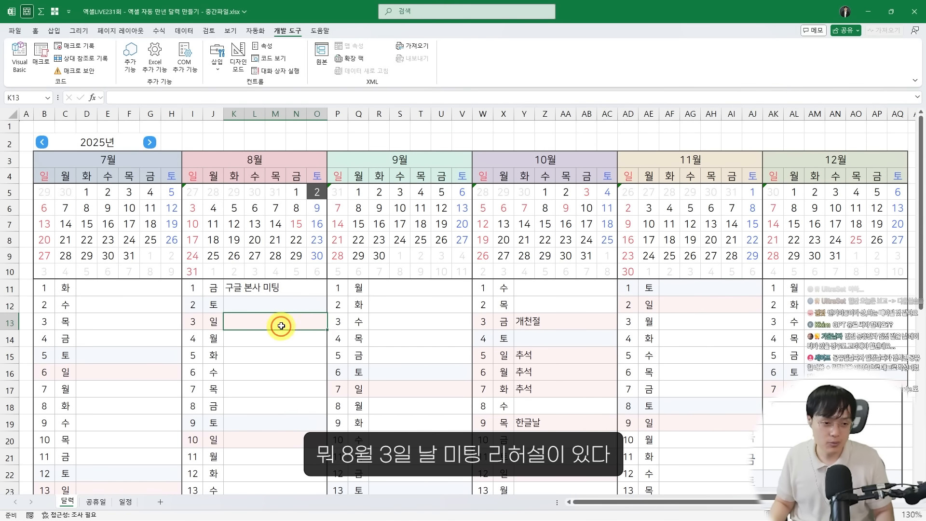
pyautogui.press('F2')
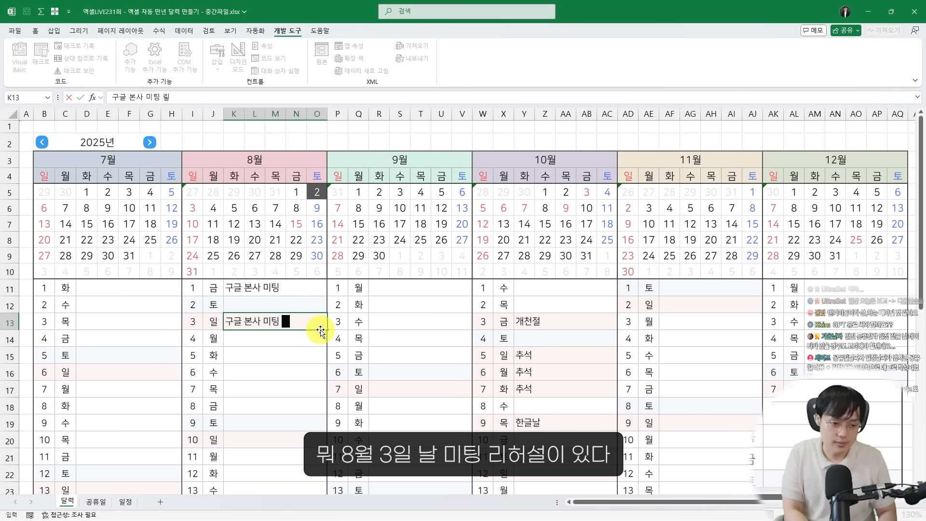
pyautogui.write('구글 본사 미팅 리허설')
pyautogui.press('Return')
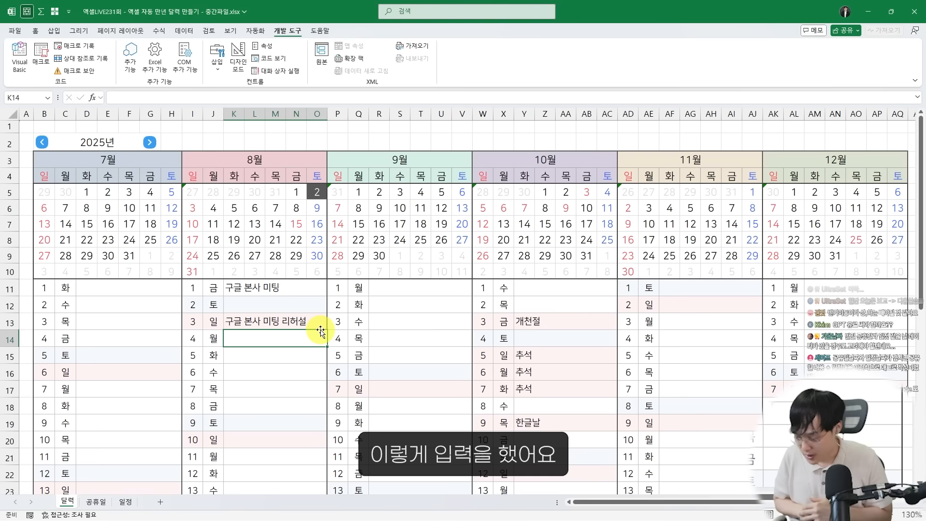
pyautogui.click(317, 327)
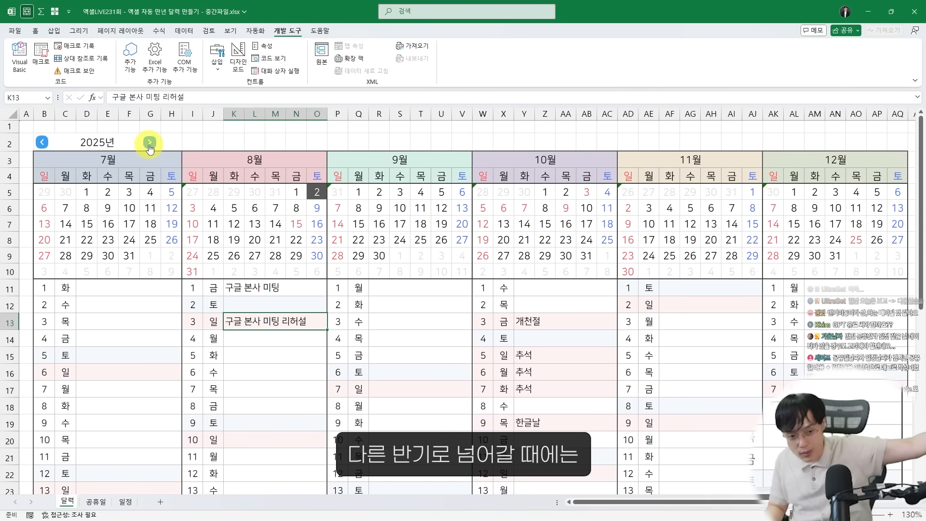
# Check the 일정 sheet for the newly entered August 3 schedule and return to the 달력 sheet
pyautogui.click(125, 502)
pyautogui.moveTo(391, 261)
pyautogui.mouseDown()
pyautogui.moveTo(157, 356)
pyautogui.moveTo(317, 318)
pyautogui.mouseUp()
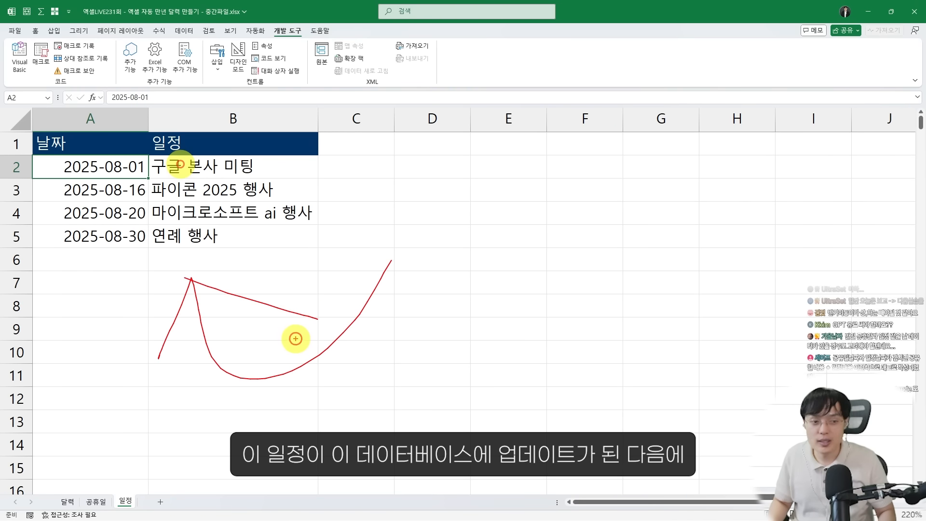
pyautogui.click(69, 498)
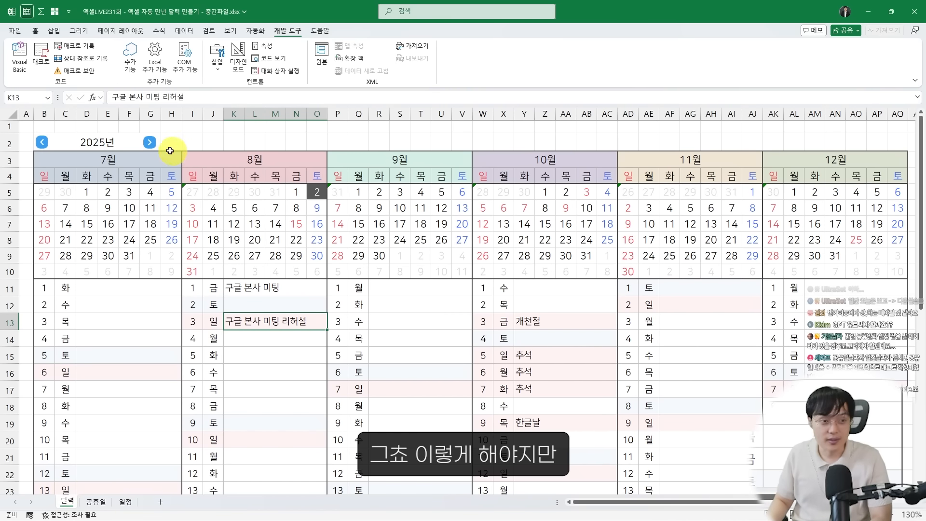
# Move the calendar to the first half of 2026 and back to check whether the August 3 entry is kept
pyautogui.click(150, 143)
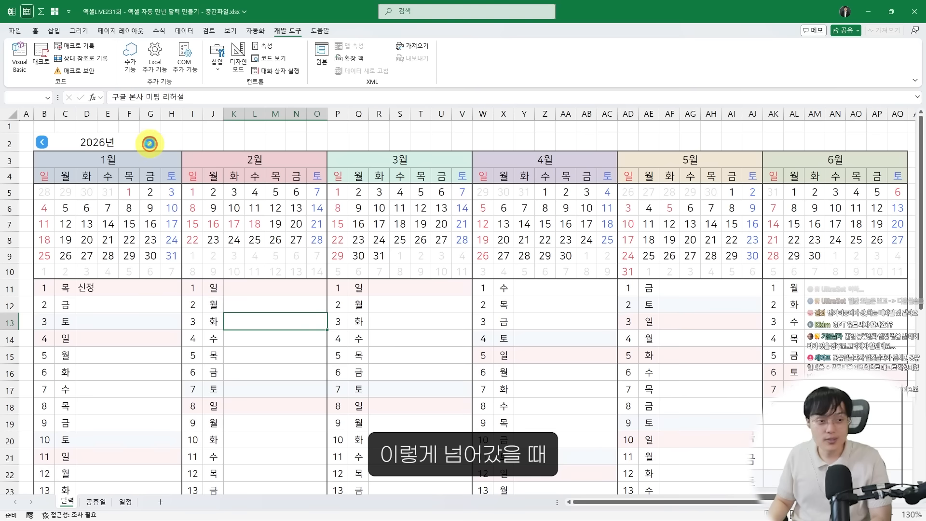
pyautogui.click(42, 141)
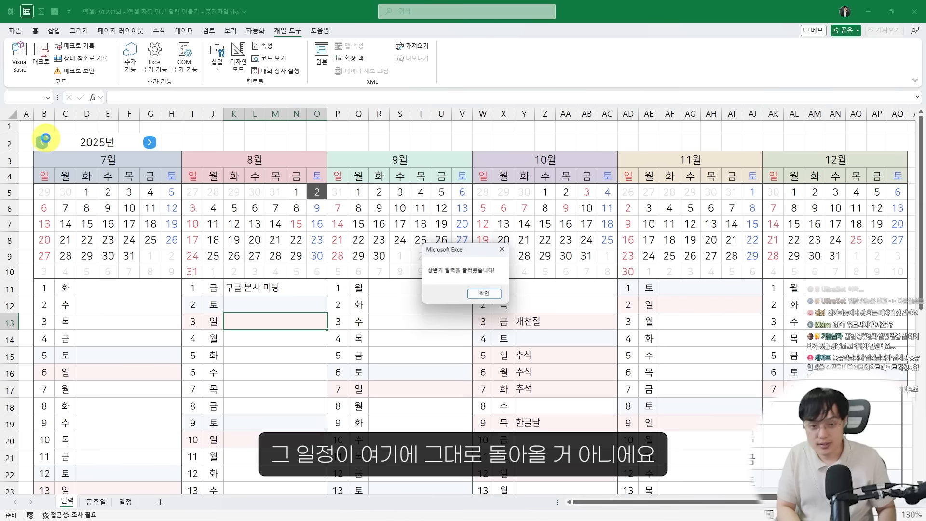
pyautogui.press('Return')
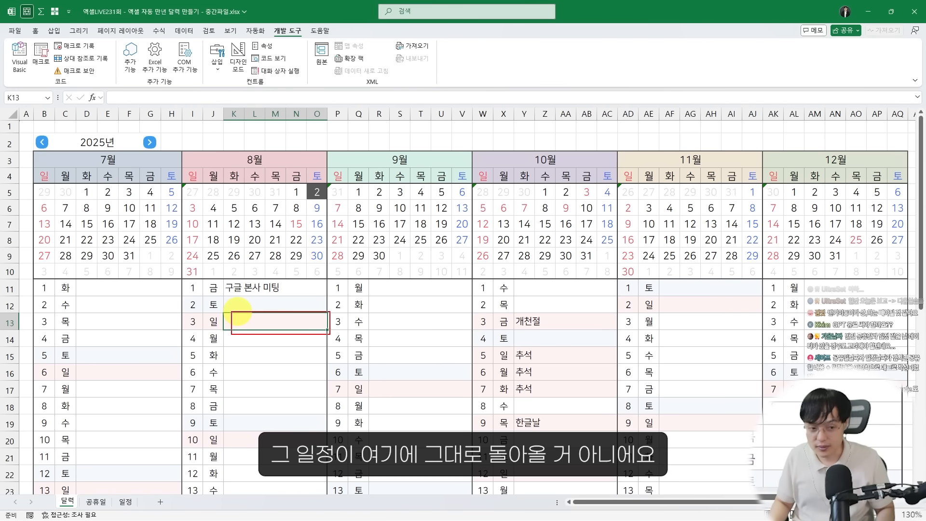
# Switch to the Word prompt document and copy the prompt under "3. 달력 데이터 -> 일정 시트로 옮기기"
pyautogui.hotkey('alt', 'Tab')
pyautogui.hotkey('alt', 'Tab')
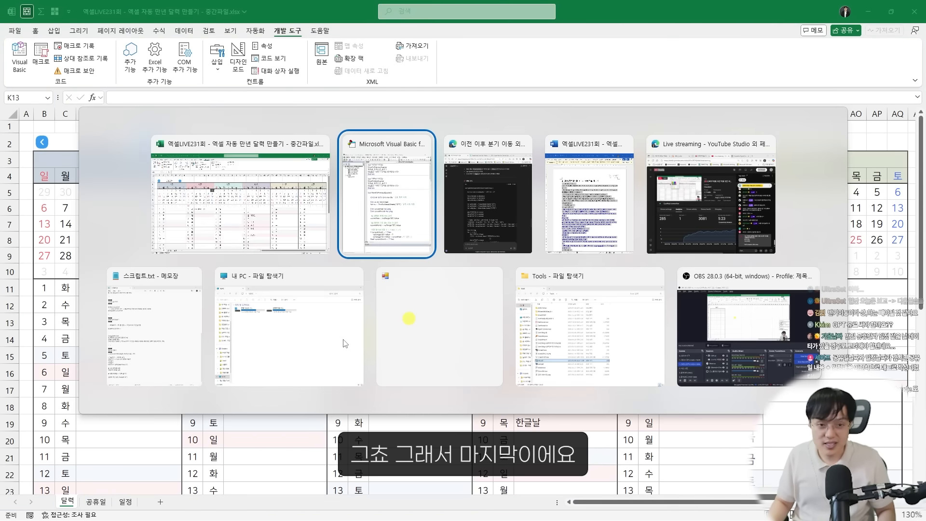
pyautogui.hotkey('alt', 'Tab')
pyautogui.scroll(-10, 579, 241)
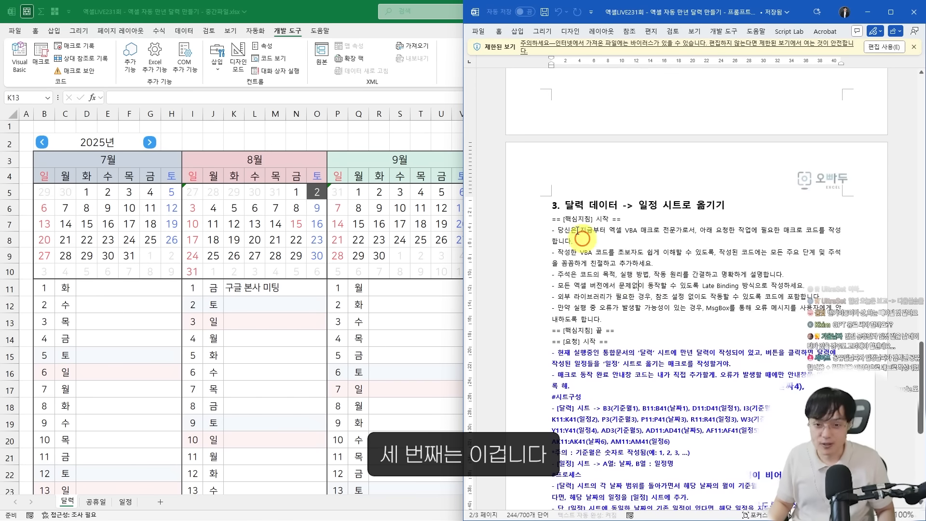
pyautogui.moveTo(551, 194); pyautogui.dragTo(747, 223)
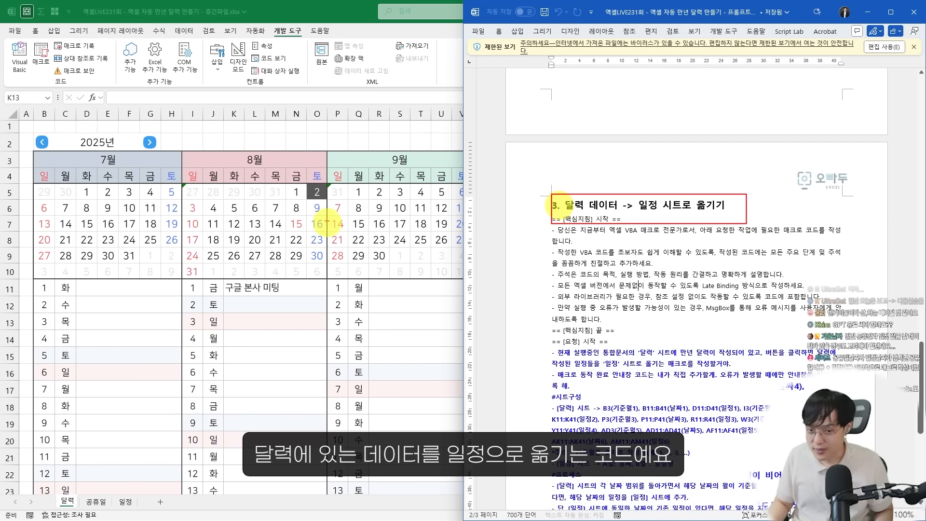
pyautogui.moveTo(247, 273)
pyautogui.mouseDown()
pyautogui.moveTo(267, 375)
pyautogui.moveTo(374, 317)
pyautogui.mouseUp()
pyautogui.moveTo(332, 323)
pyautogui.mouseDown()
pyautogui.moveTo(382, 335)
pyautogui.moveTo(377, 354)
pyautogui.mouseUp()
pyautogui.moveTo(729, 339)
pyautogui.mouseDown()
pyautogui.moveTo(632, 234)
pyautogui.moveTo(735, 356)
pyautogui.mouseUp()
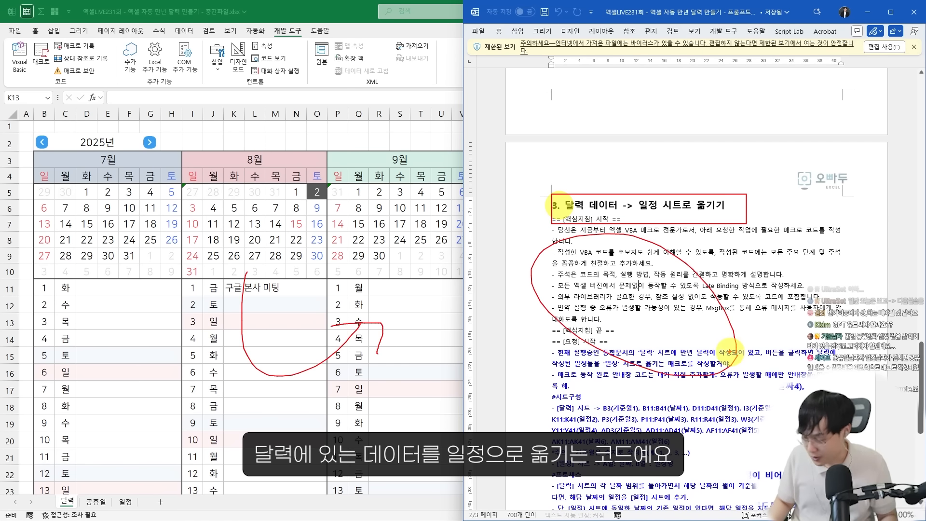
pyautogui.press('Escape')
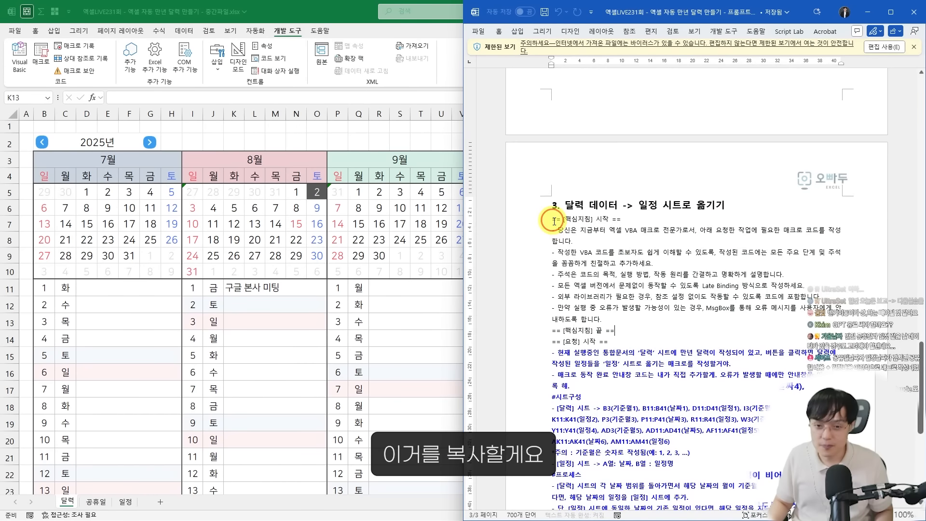
pyautogui.moveTo(554, 221); pyautogui.dragTo(765, 383)
# Switch to ChatGPT and submit the copied prompt requesting a macro that moves calendar schedules to the 일정 sheet
pyautogui.hotkey('alt', 'Tab')
pyautogui.hotkey('alt', 'Tab')
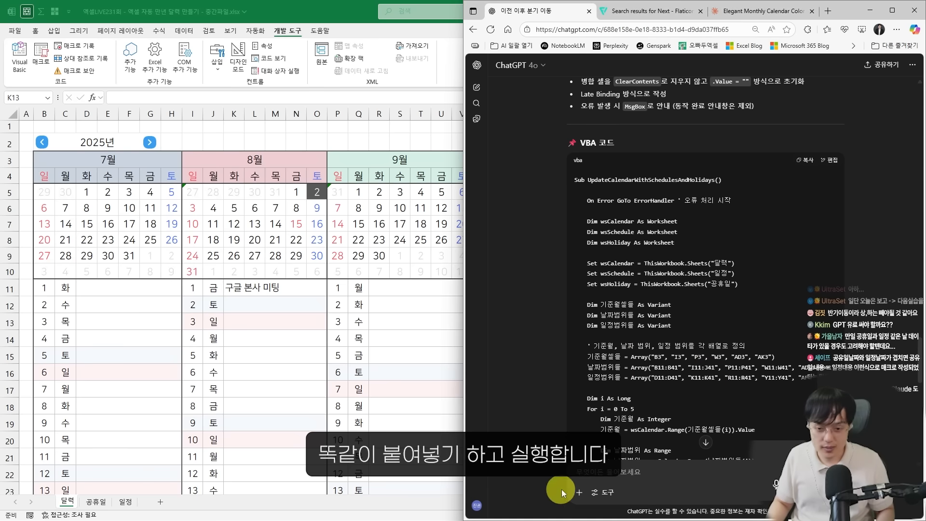
pyautogui.hotkey('ctrl', 'v')
pyautogui.press('Return')
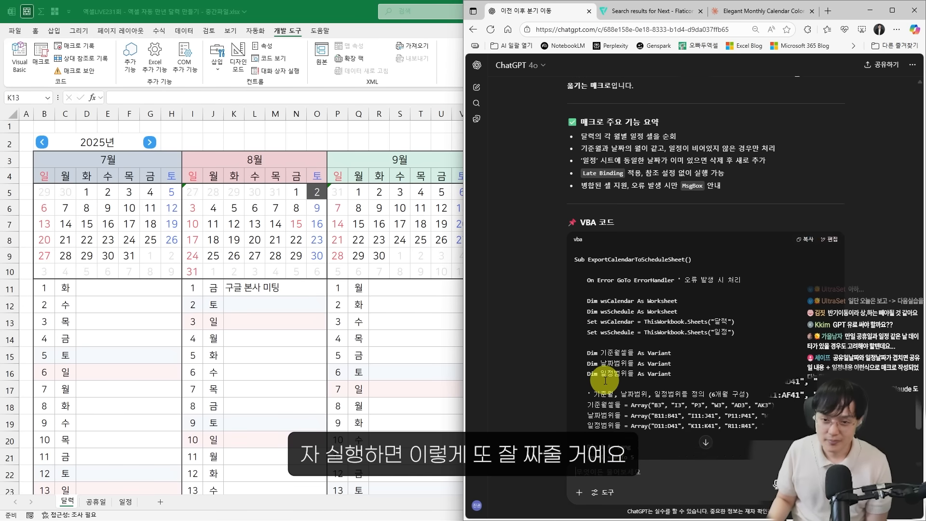
# Review the request section of the third prompt in Word, including its 시트구성 and 프로세스 rules
pyautogui.hotkey('alt', 'Tab')
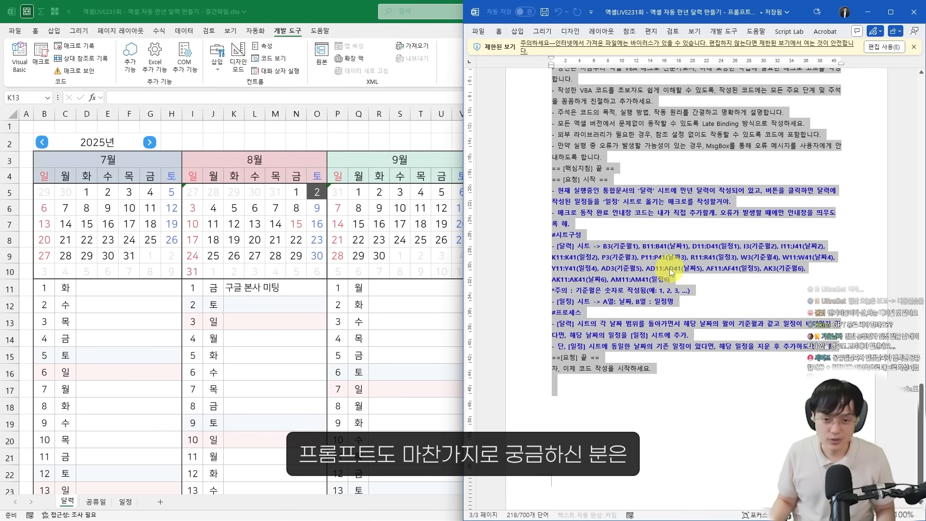
pyautogui.click(670, 269)
pyautogui.scroll(1, 669, 269)
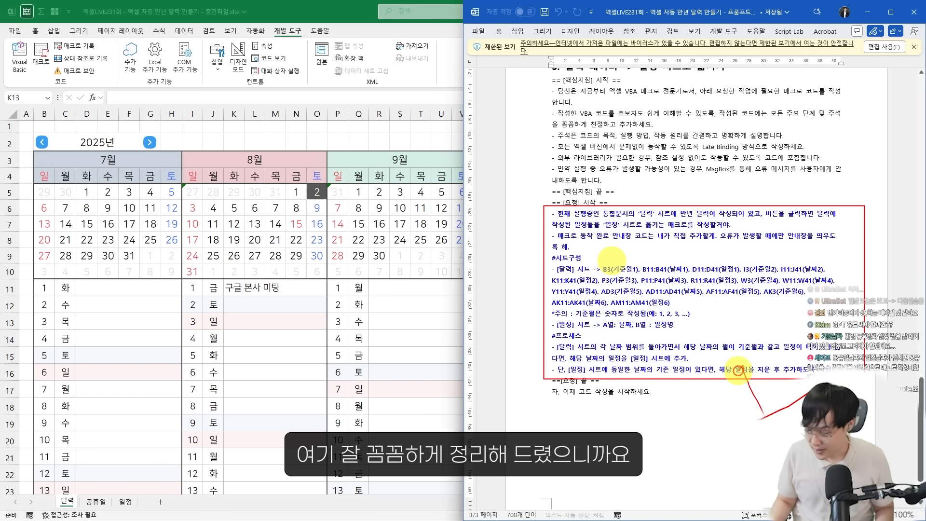
pyautogui.moveTo(738, 371); pyautogui.dragTo(712, 386)
pyautogui.moveTo(724, 370); pyautogui.dragTo(786, 378)
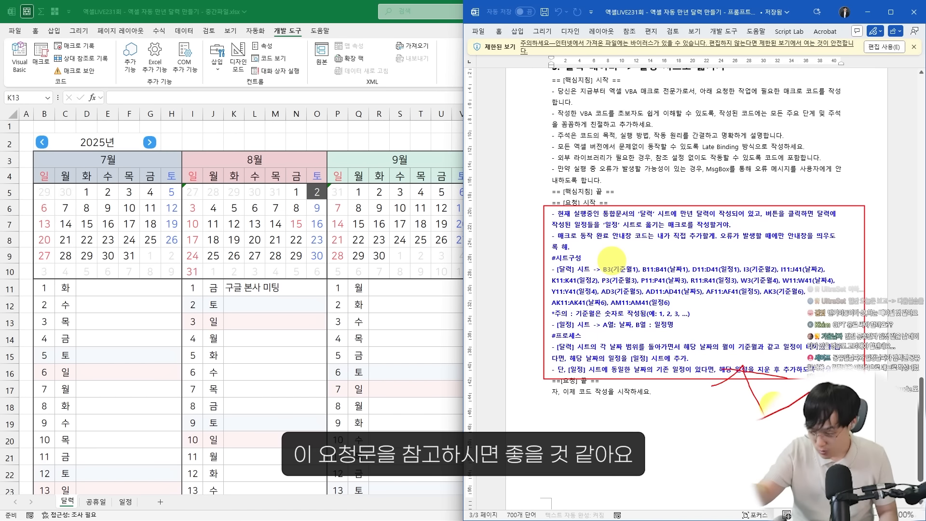
# Copy the ExportCalendarToScheduleSheet macro from ChatGPT and paste it below the last End Sub in the VBA editor's Module1
pyautogui.hotkey('alt', 'Tab')
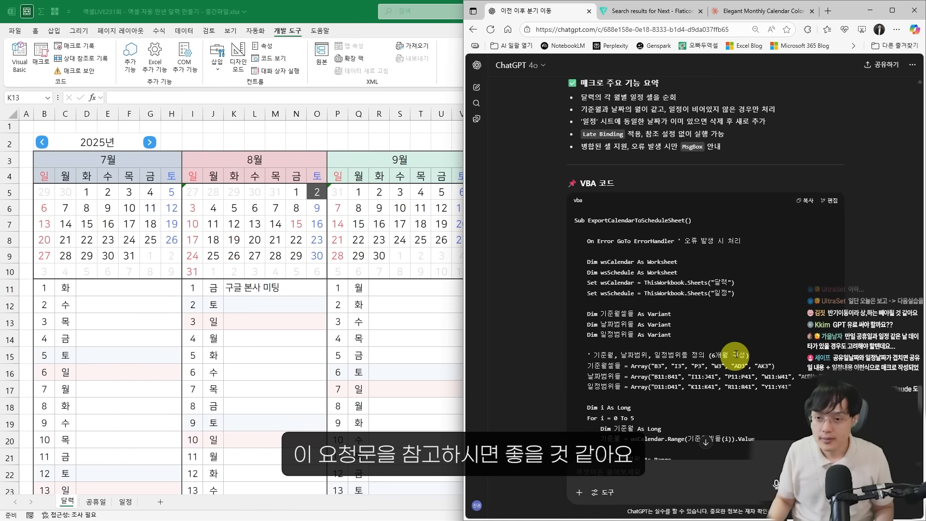
pyautogui.click(803, 208)
pyautogui.hotkey('alt', 'Tab')
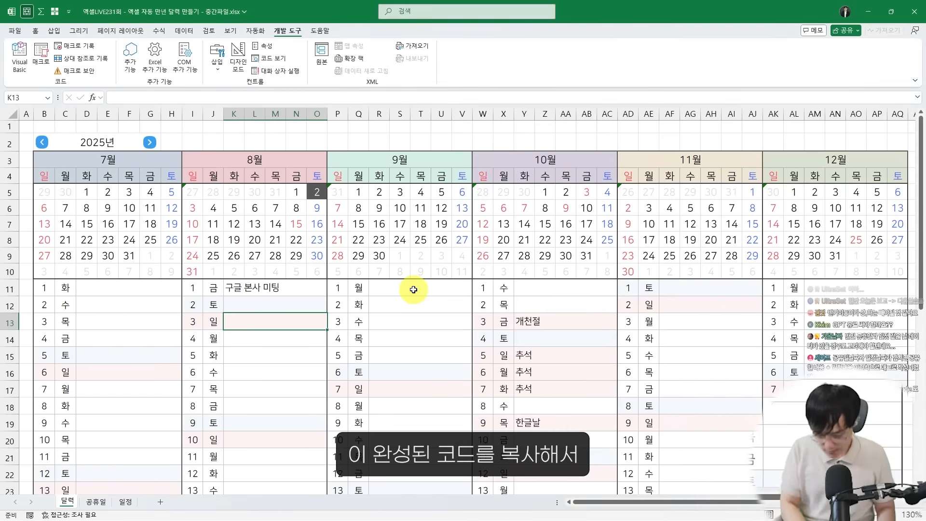
pyautogui.hotkey('alt', 'Tab')
pyautogui.hotkey('ctrl', 'v')
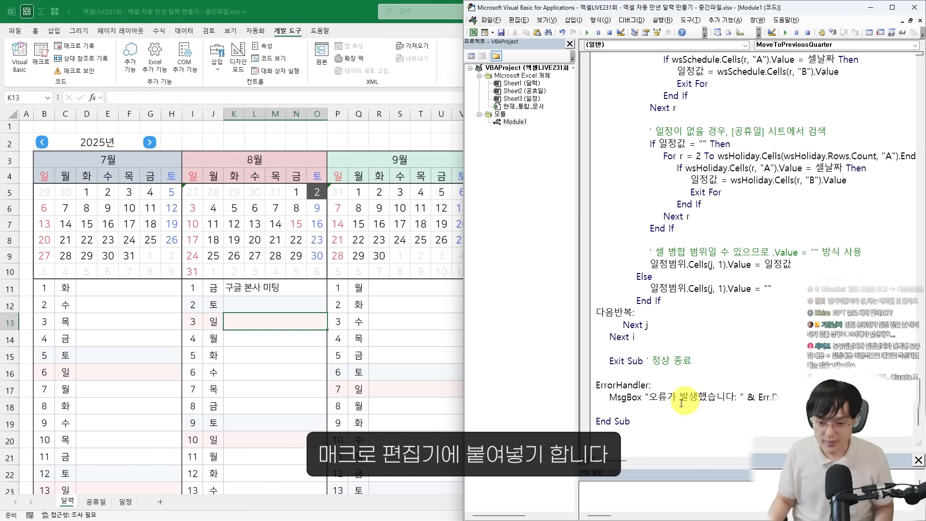
pyautogui.click(662, 425)
pyautogui.hotkey('ctrl', 'v')
pyautogui.scroll(15, 667, 389)
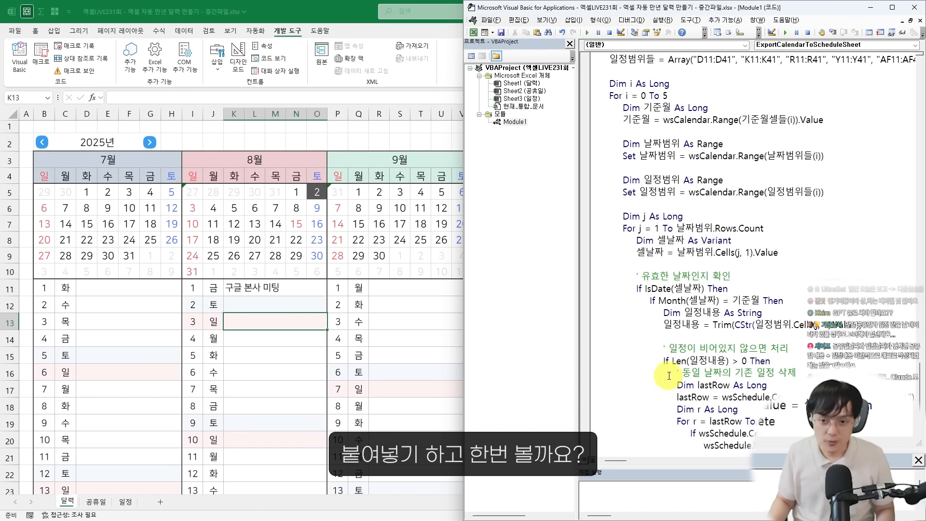
pyautogui.scroll(3, 667, 389)
# Add 구글 본사 미팅 리허설 on August 3 in the 달력 sheet again and return to the VBA editor
pyautogui.click(238, 328)
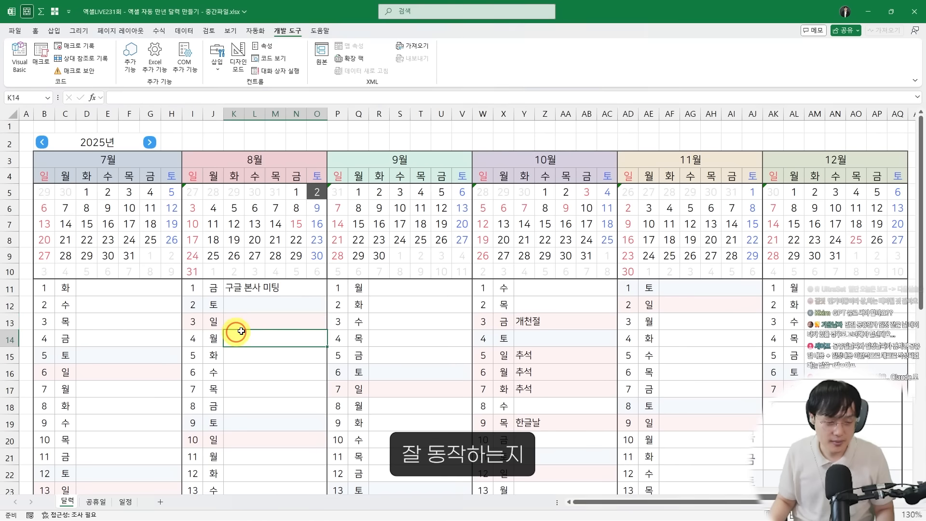
pyautogui.write('구')
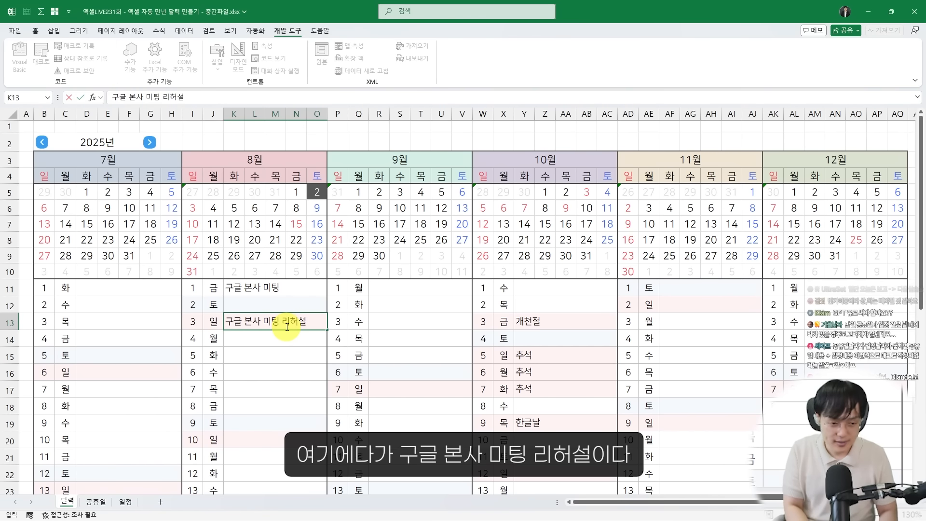
pyautogui.write('글 본사 미팅 리허설')
pyautogui.press('Return')
pyautogui.hotkey('alt', 'F11')
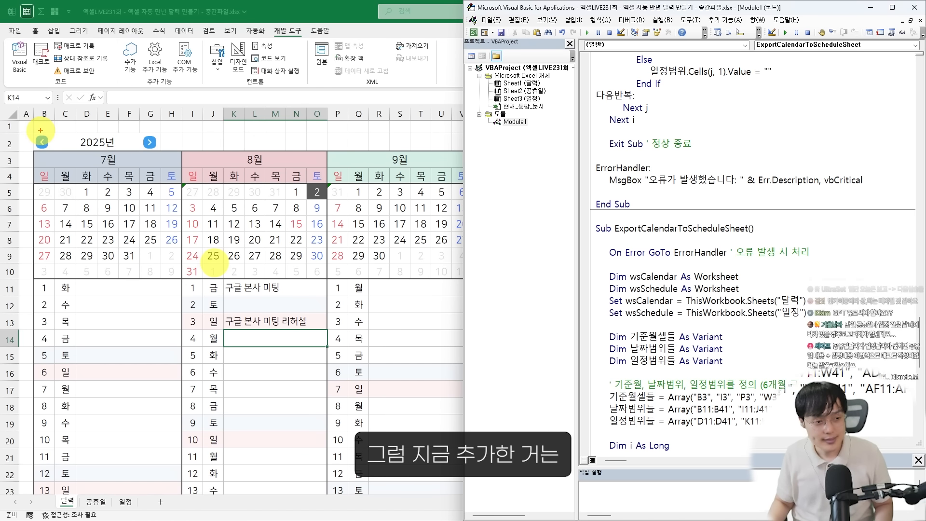
# Run the ExportCalendarToScheduleSheet macro to move the calendar entries to the 일정 sheet
pyautogui.moveTo(40, 128); pyautogui.dragTo(161, 153)
pyautogui.moveTo(278, 170); pyautogui.dragTo(288, 203)
pyautogui.moveTo(264, 346)
pyautogui.mouseDown()
pyautogui.moveTo(238, 290)
pyautogui.moveTo(293, 356)
pyautogui.mouseUp()
pyautogui.press('Escape')
pyautogui.click(758, 290)
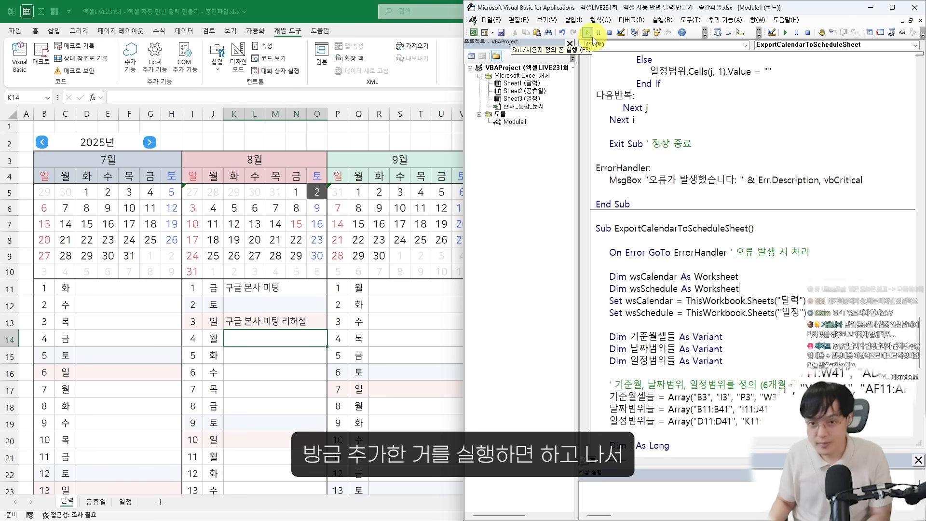
pyautogui.click(589, 36)
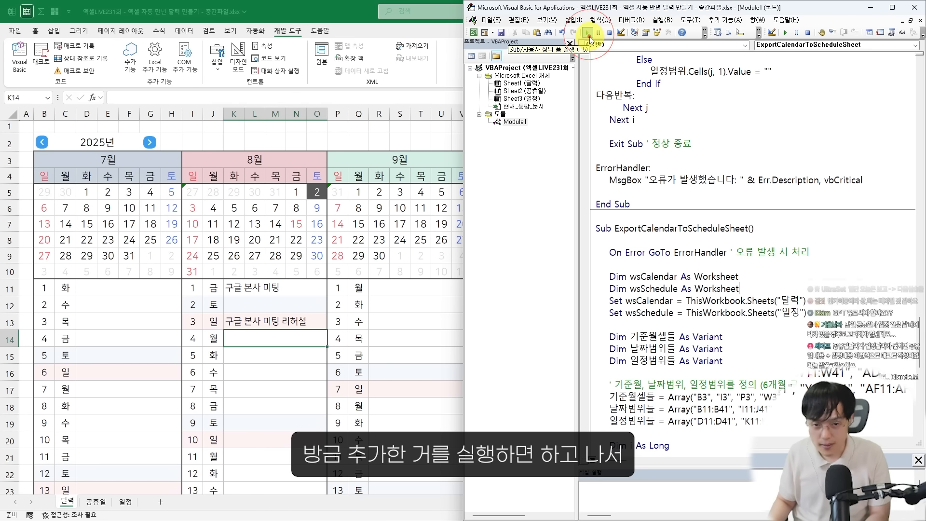
# Check the 일정 sheet for the exported August 3 entry 구글 본사 미팅 리허설
pyautogui.click(126, 503)
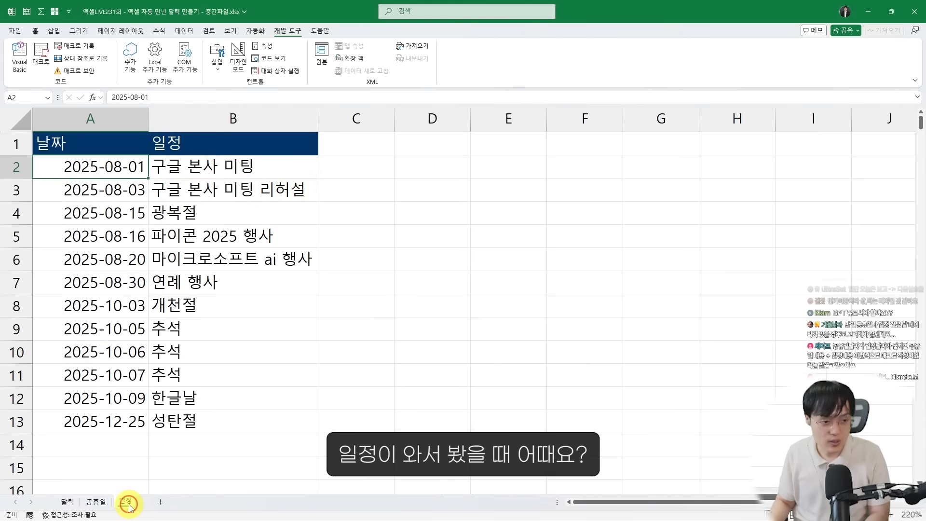
pyautogui.click(107, 353)
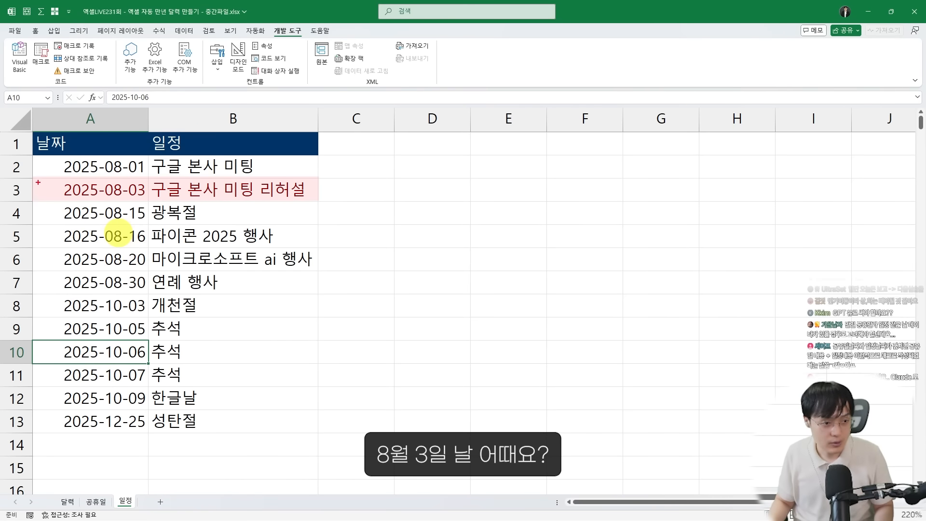
pyautogui.moveTo(30, 175); pyautogui.dragTo(327, 218)
pyautogui.moveTo(207, 159)
pyautogui.mouseDown()
pyautogui.moveTo(258, 219)
pyautogui.moveTo(320, 248)
pyautogui.mouseUp()
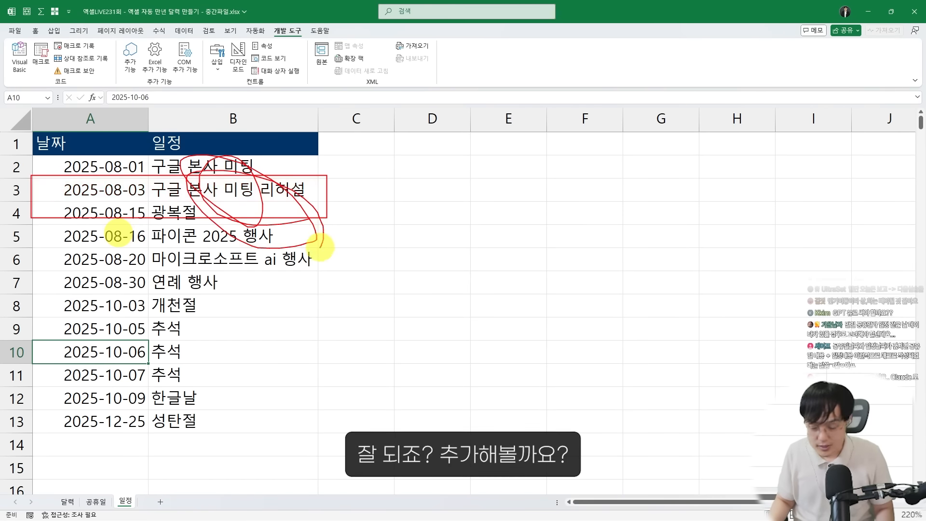
pyautogui.press('Escape')
# Add the entry 구글 본사 미팅 미국 이동 on August 5 in the 달력 sheet
pyautogui.click(69, 509)
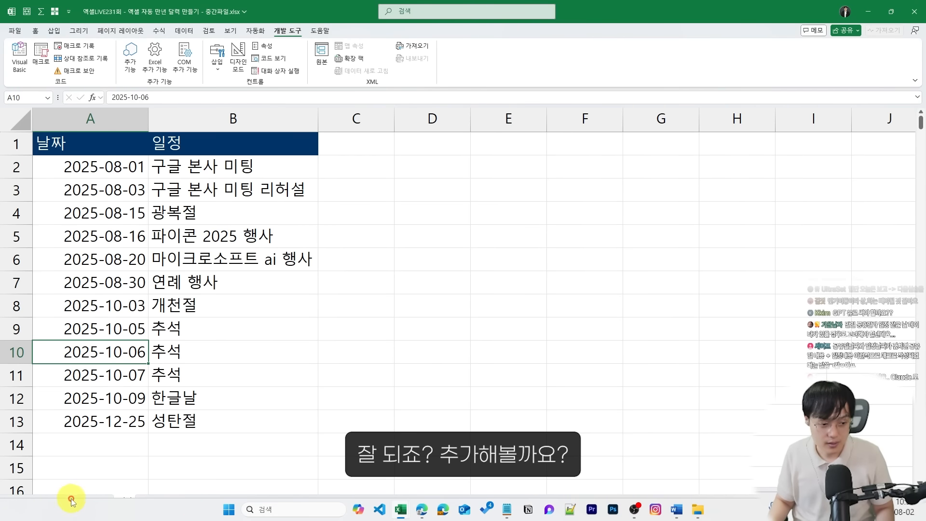
pyautogui.click(70, 502)
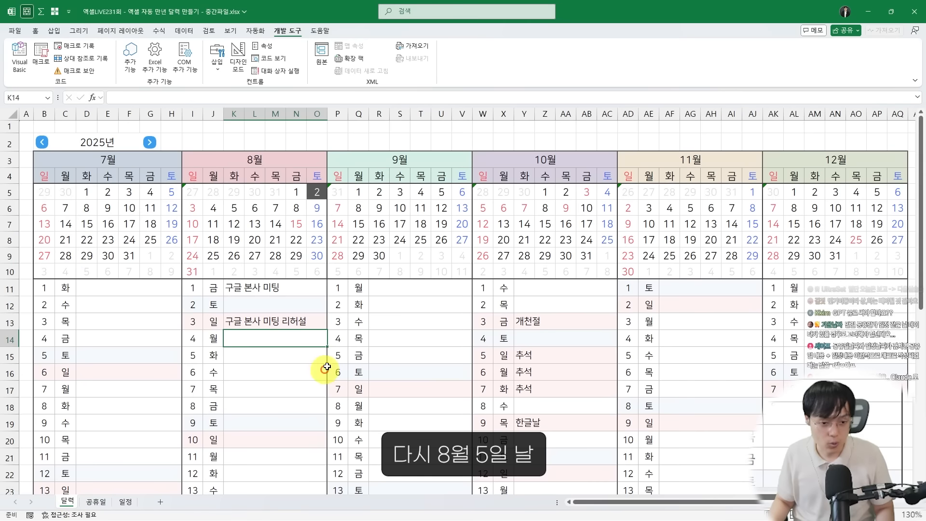
pyautogui.click(277, 354)
pyautogui.write('구ㅠ글')
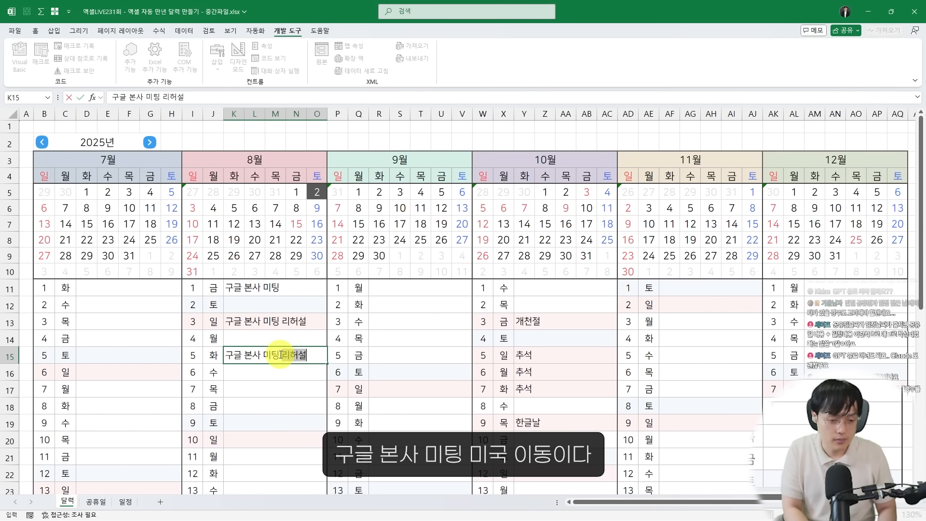
pyautogui.press('Return')
# Run the ExportCalendarToScheduleSheet macro again and check the August 5 entry in the 일정 sheet
pyautogui.hotkey('alt', 'F11')
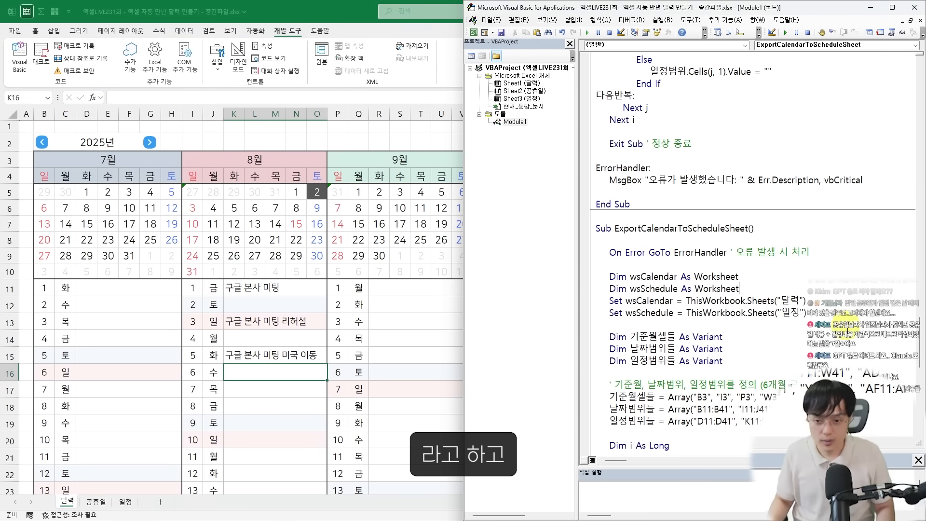
pyautogui.click(587, 33)
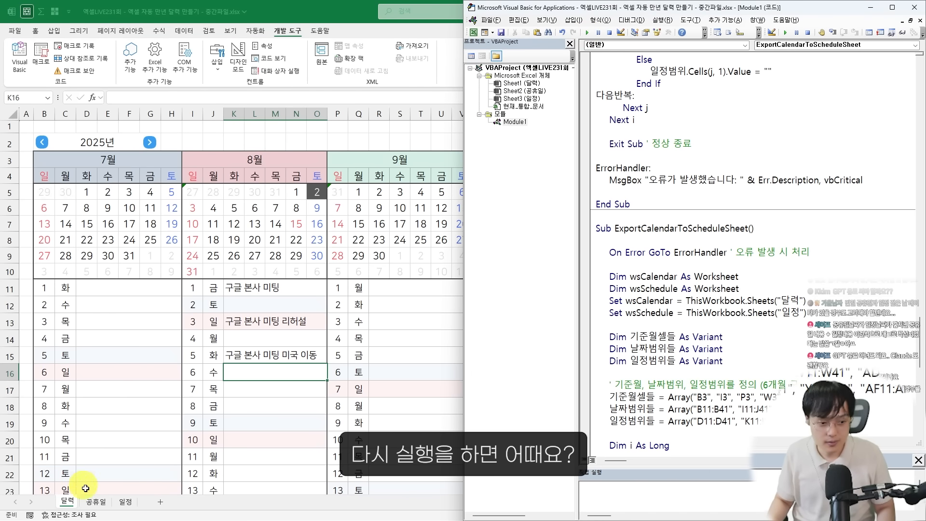
pyautogui.click(116, 503)
pyautogui.moveTo(27, 200)
pyautogui.mouseDown()
pyautogui.moveTo(282, 225)
pyautogui.moveTo(273, 305)
pyautogui.moveTo(201, 221)
pyautogui.moveTo(215, 170)
pyautogui.moveTo(176, 213)
pyautogui.mouseUp()
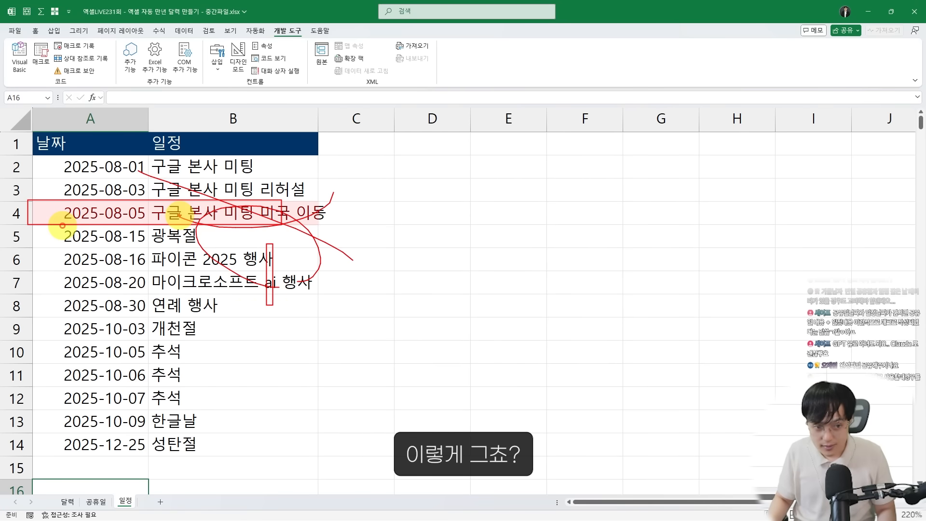
pyautogui.press('Escape')
# Rename the ExportCalendarToScheduleSheet macro as 달력데이터_일정으로_복사 in the VBA editor
pyautogui.click(70, 503)
pyautogui.hotkey('alt', 'F11')
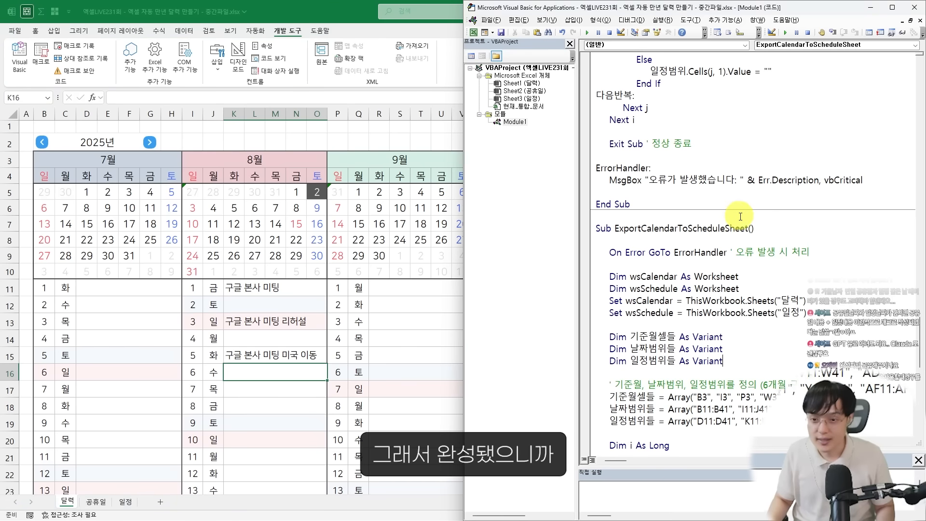
pyautogui.moveTo(748, 229); pyautogui.dragTo(631, 230)
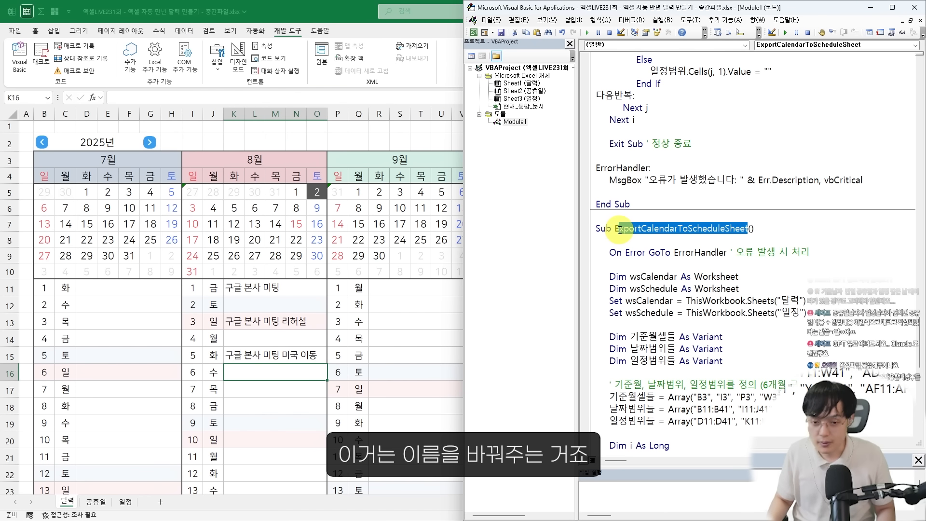
pyautogui.write('다력')
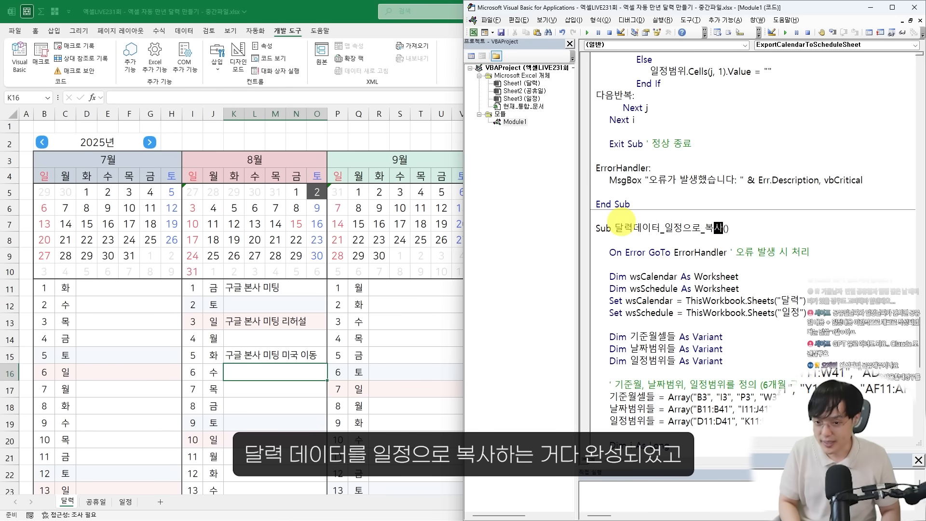
pyautogui.press('Down')
# Copy the new macro name and insert 달력데이터_일정으로_복사 as the first line of the 이전분기이동 macro
pyautogui.doubleClick(652, 227)
pyautogui.hotkey('ctrl', 'c')
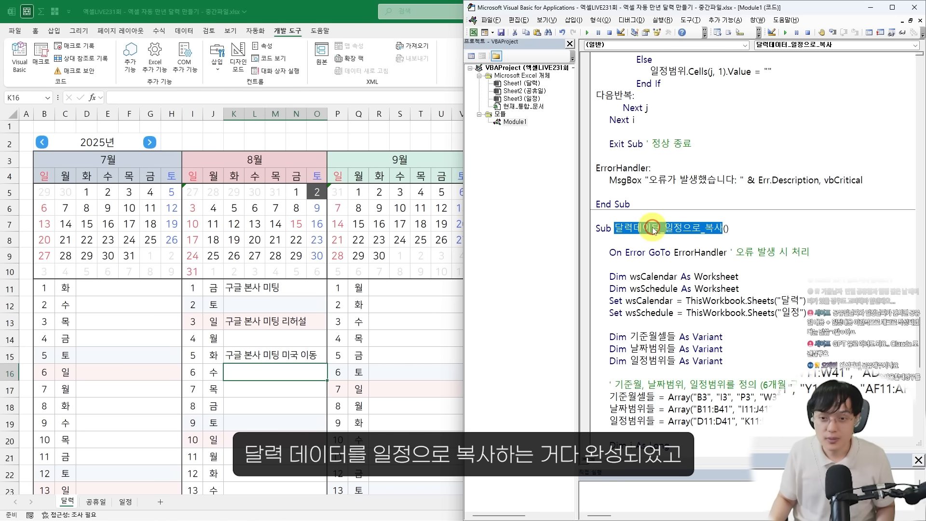
pyautogui.scroll(10, 651, 231)
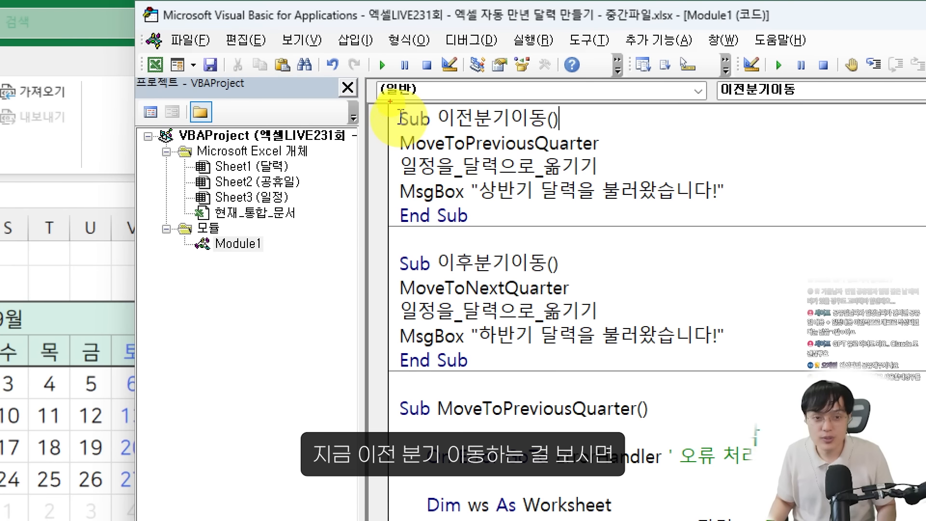
pyautogui.moveTo(390, 100); pyautogui.dragTo(781, 229)
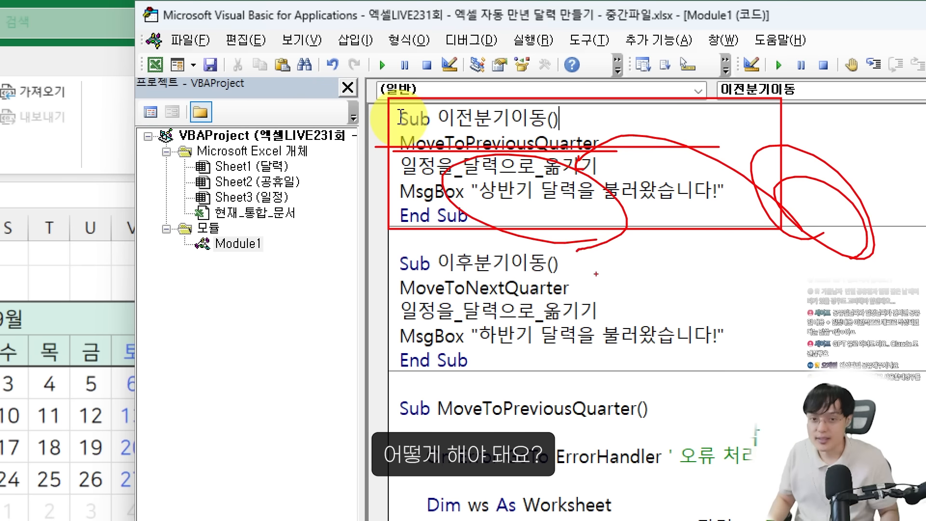
pyautogui.press('Escape')
pyautogui.press('Return')
pyautogui.hotkey('ctrl', 'v')
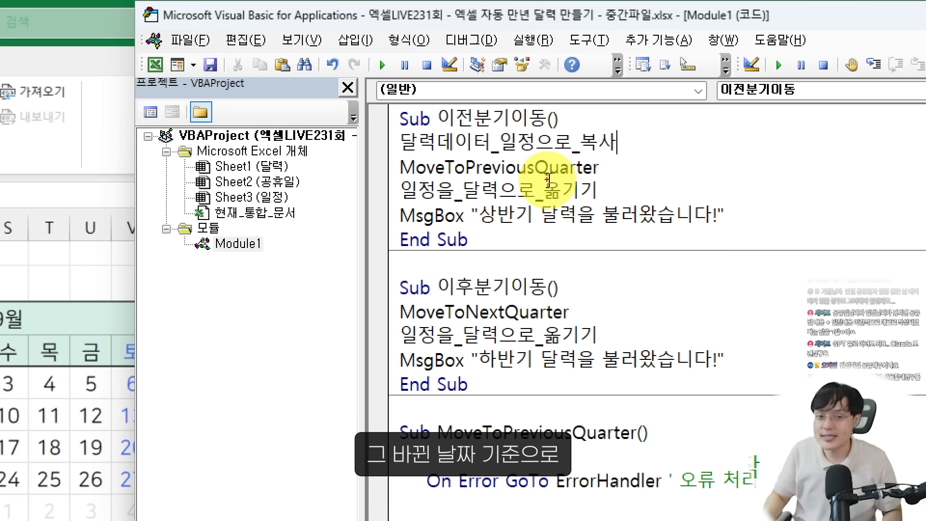
# Copy the 달력데이터_일정으로_복사 call into the 이후분기이동 macro, above MoveToNextQuarter
pyautogui.moveTo(387, 164); pyautogui.dragTo(409, 172)
pyautogui.moveTo(731, 249); pyautogui.dragTo(718, 253)
pyautogui.moveTo(697, 233)
pyautogui.mouseDown()
pyautogui.moveTo(683, 216)
pyautogui.moveTo(528, 205)
pyautogui.mouseUp()
pyautogui.moveTo(531, 183); pyautogui.dragTo(549, 204)
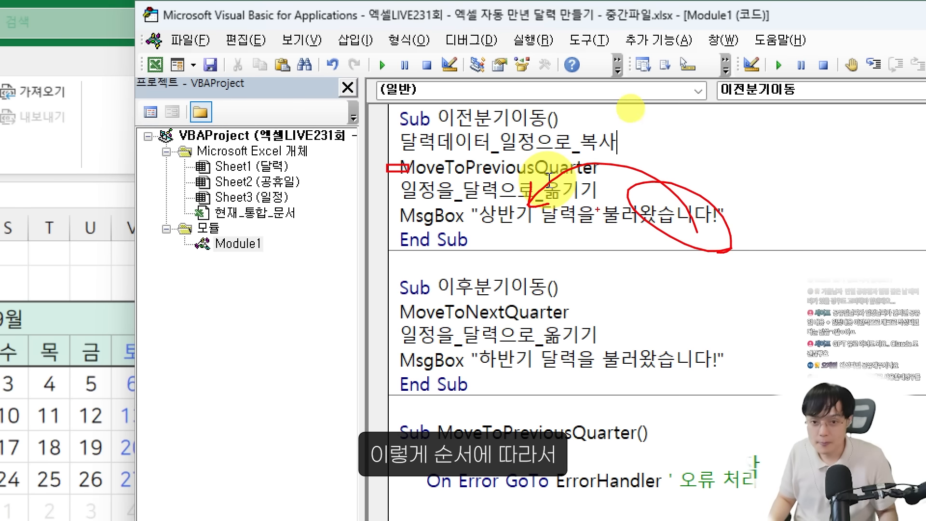
pyautogui.press('Escape')
pyautogui.moveTo(623, 143); pyautogui.dragTo(389, 145)
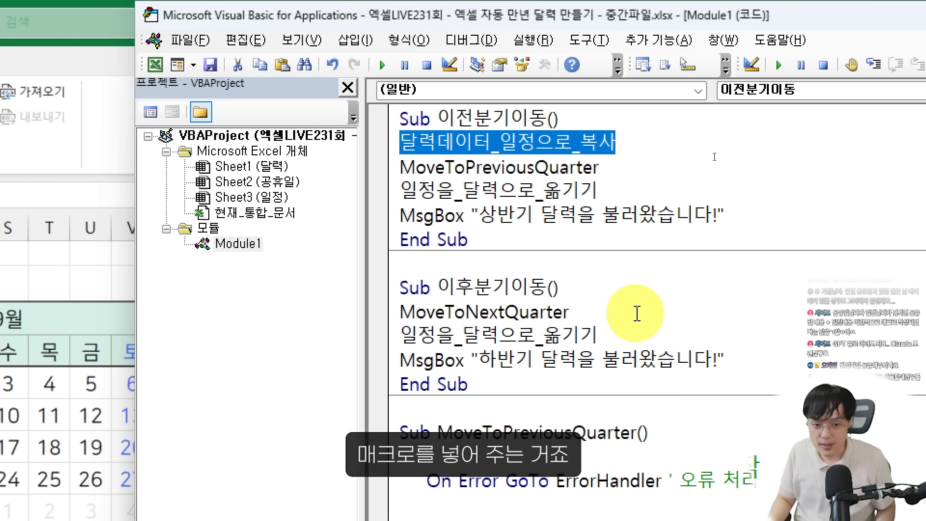
pyautogui.click(635, 281)
pyautogui.press('Return')
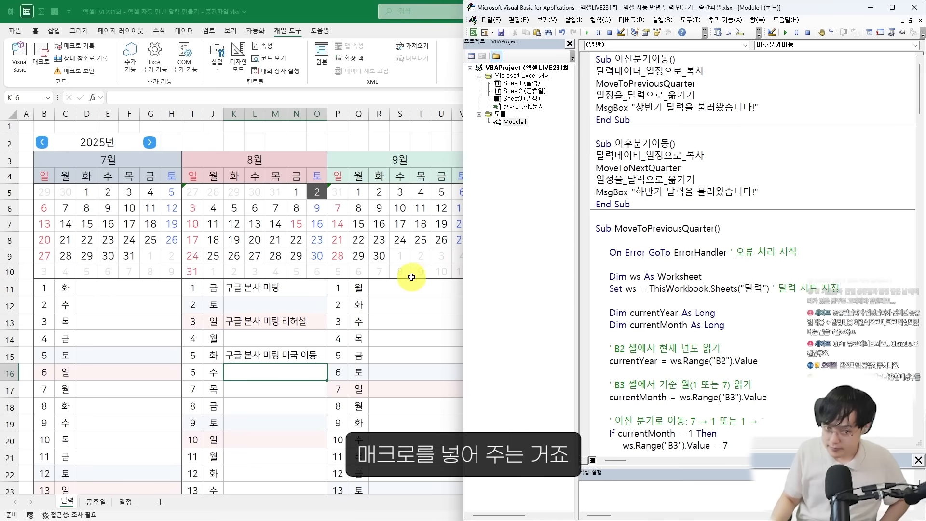
# Test the calendar navigation by moving forward to January–June 2026 and back to July–December 2025
pyautogui.click(411, 278)
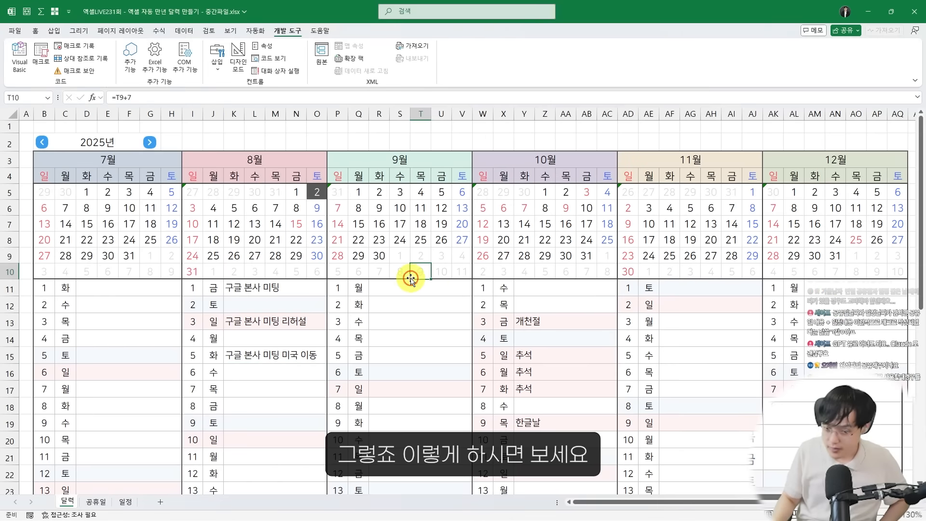
pyautogui.click(150, 141)
pyautogui.click(152, 139)
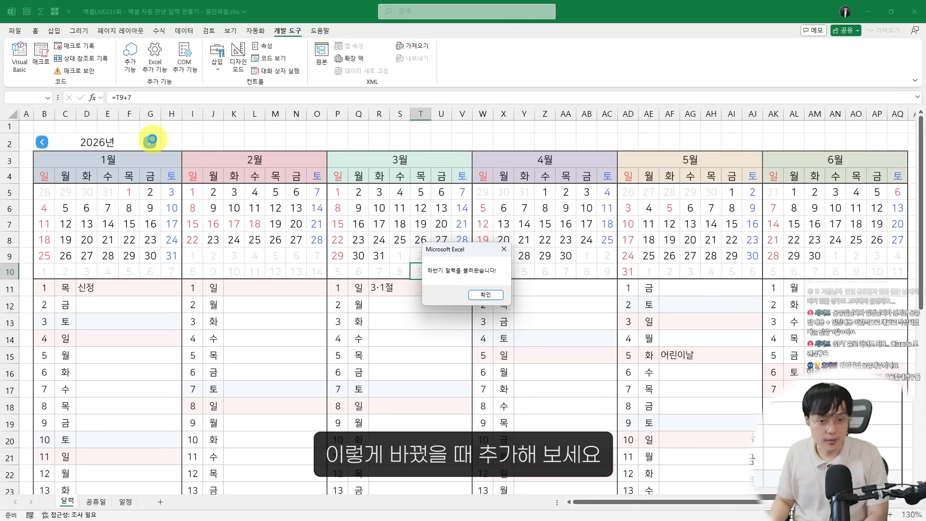
pyautogui.press('Return')
pyautogui.click(38, 142)
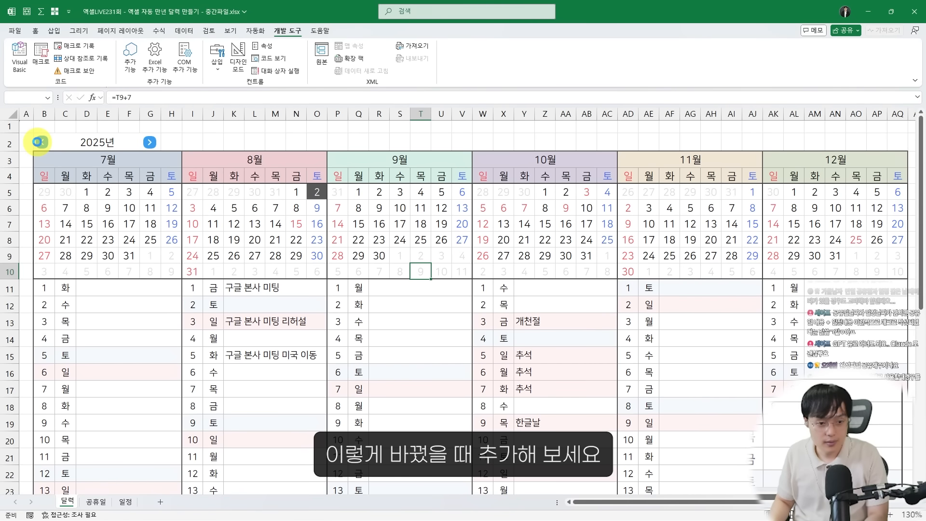
pyautogui.press('Return')
# Add the entry 아내와 데이트 on September 3, 2025 in the 달력 sheet
pyautogui.click(297, 390)
pyautogui.scroll(-1, 293, 381)
pyautogui.scroll(2, 295, 380)
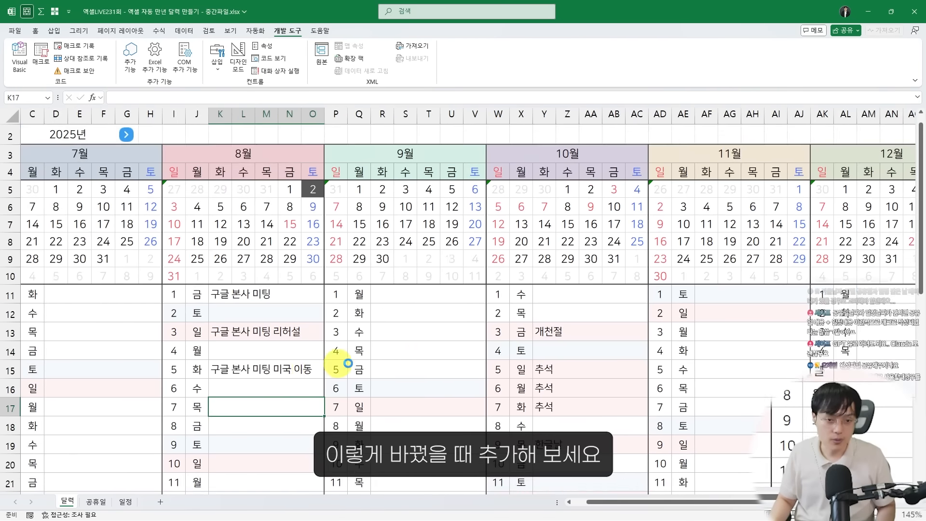
pyautogui.scroll(1, 348, 363)
pyautogui.click(408, 326)
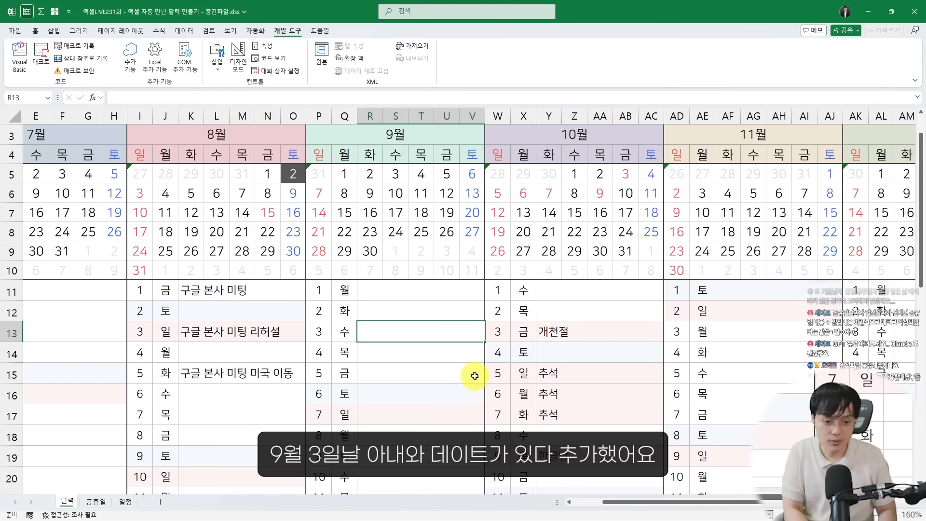
pyautogui.write('아냉')
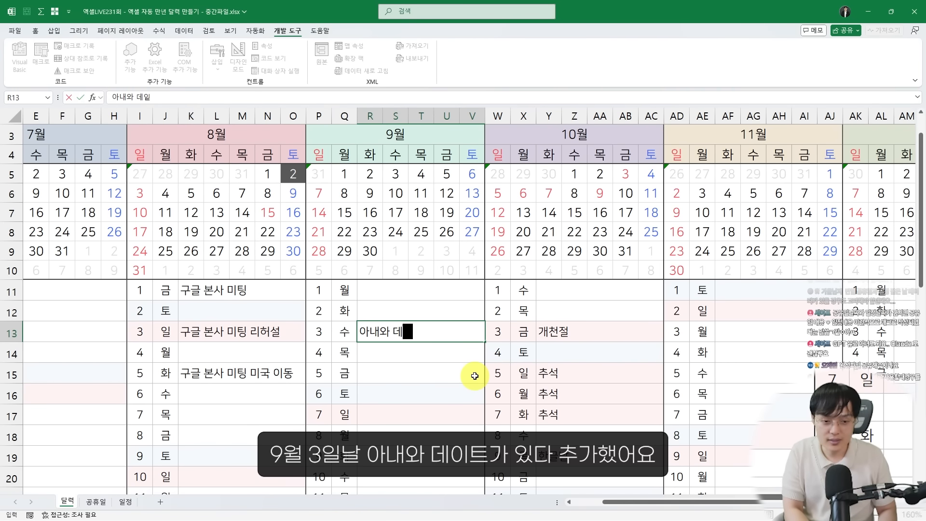
pyautogui.press('Return')
# Move the calendar forward one half-year and back again to save and reload the September 3 entry
pyautogui.scroll(2, 473, 375)
pyautogui.scroll(-1, 420, 347)
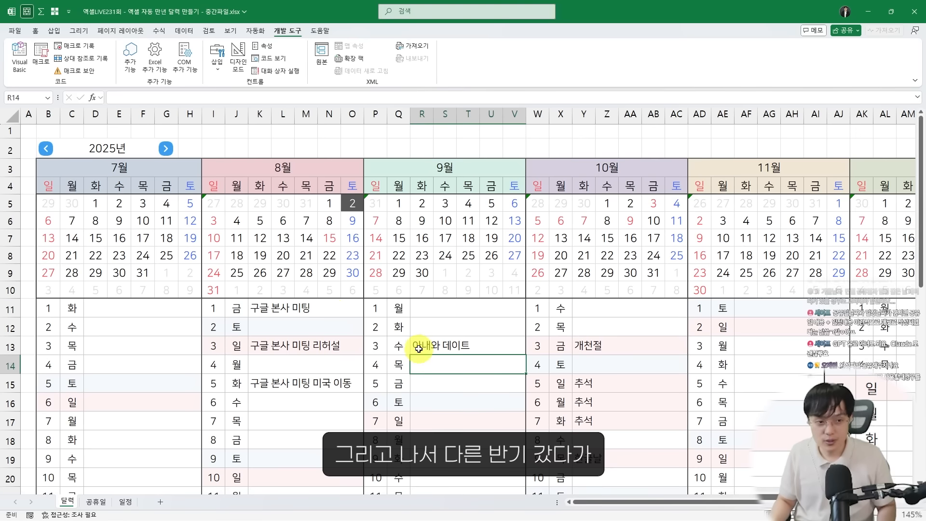
pyautogui.click(163, 151)
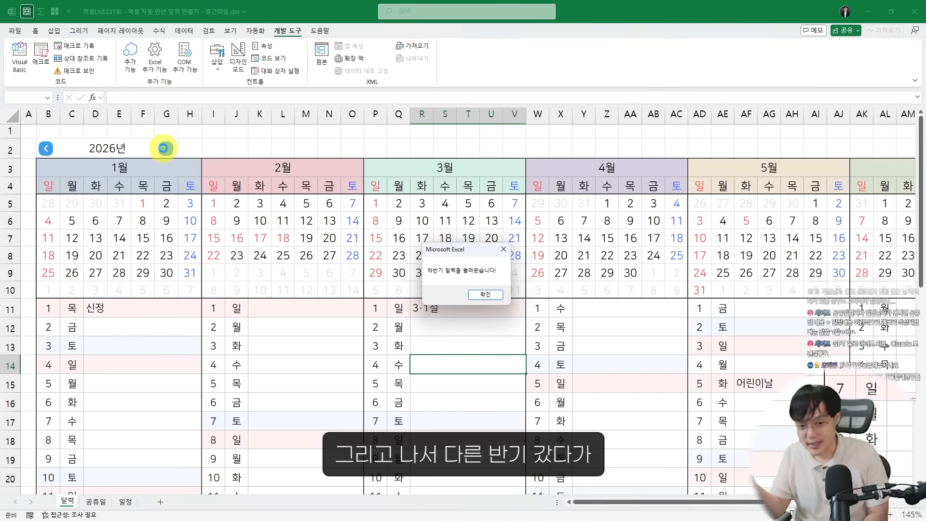
pyautogui.press('Return')
pyautogui.click(52, 144)
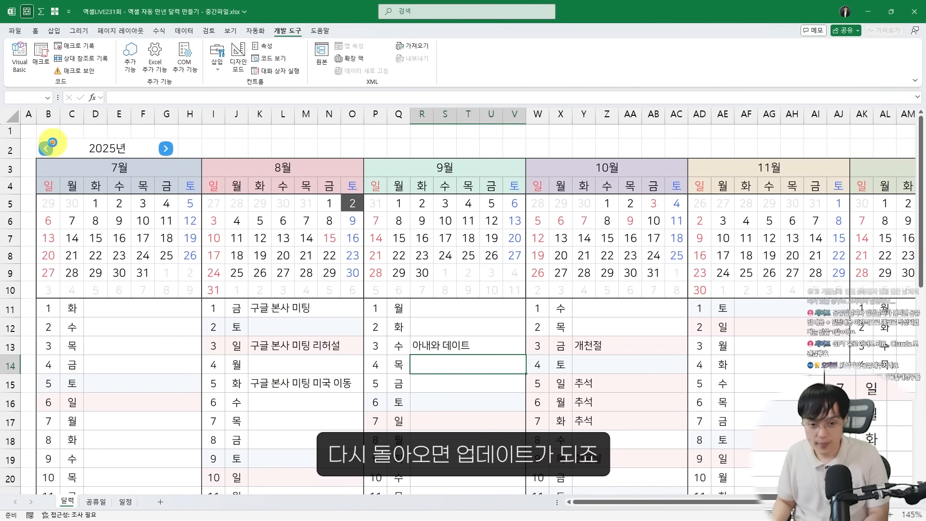
pyautogui.press('Return')
# Append two heart emojis to the 아내와 데이트 entry on September 3
pyautogui.click(481, 351)
pyautogui.doubleClick(481, 351)
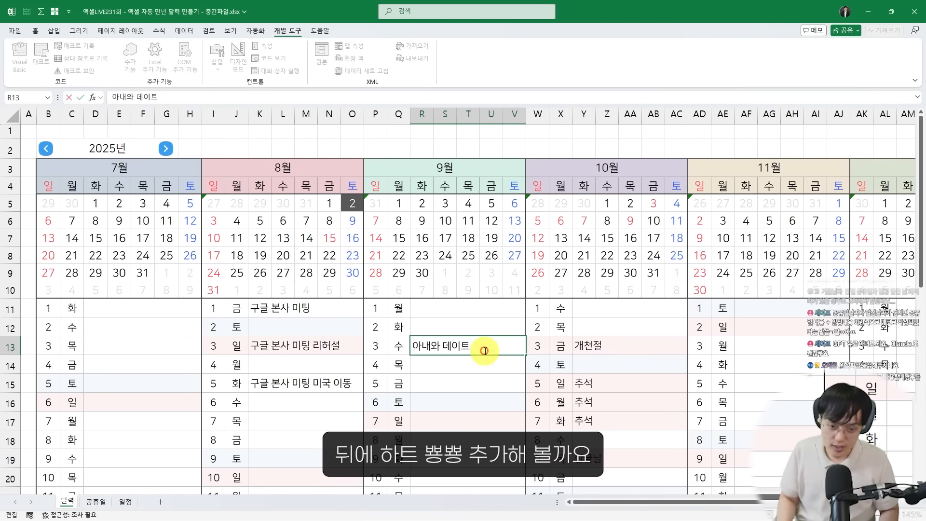
pyautogui.press('super+period')
pyautogui.write('하')
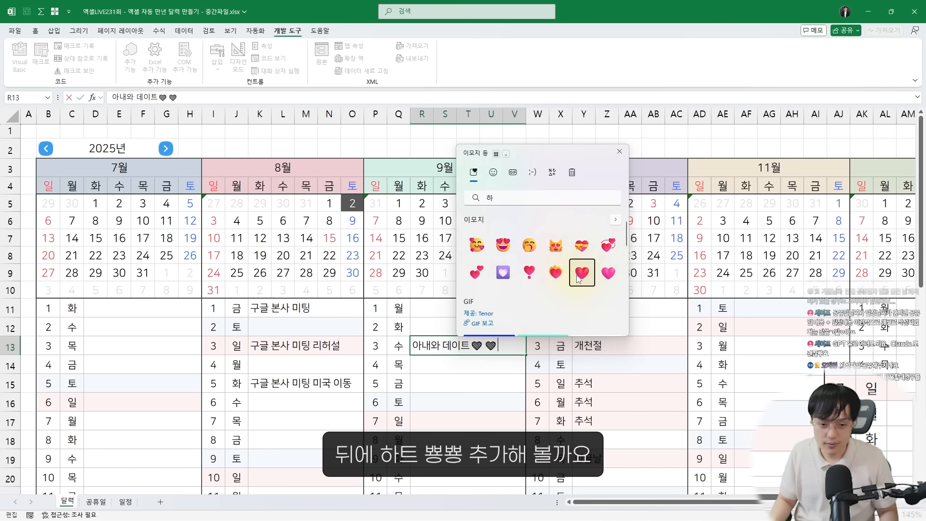
pyautogui.press('Escape')
pyautogui.hotkey('shift', 'Return')
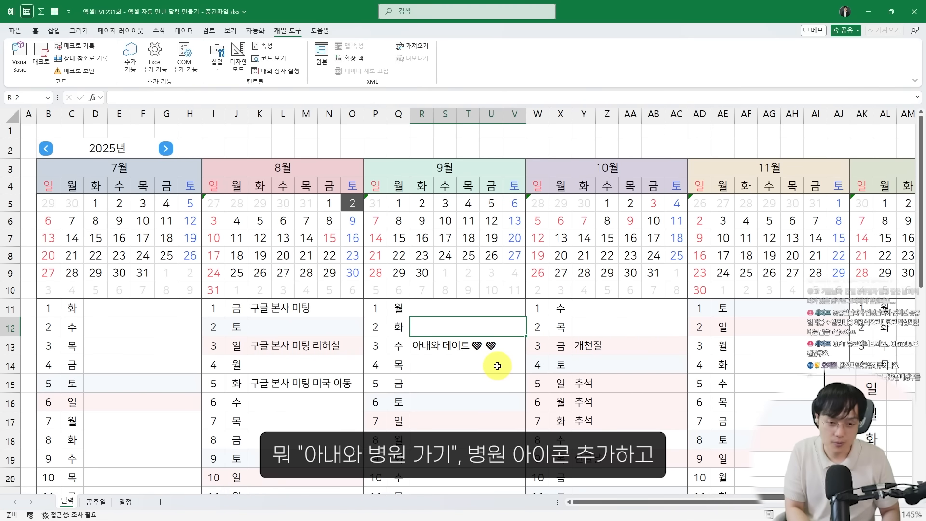
# Add the entry 아내와 병원 가기 with a hospital emoji on September 2, 2025 in the 달력 sheet
pyautogui.write('아내와 ㅂ')
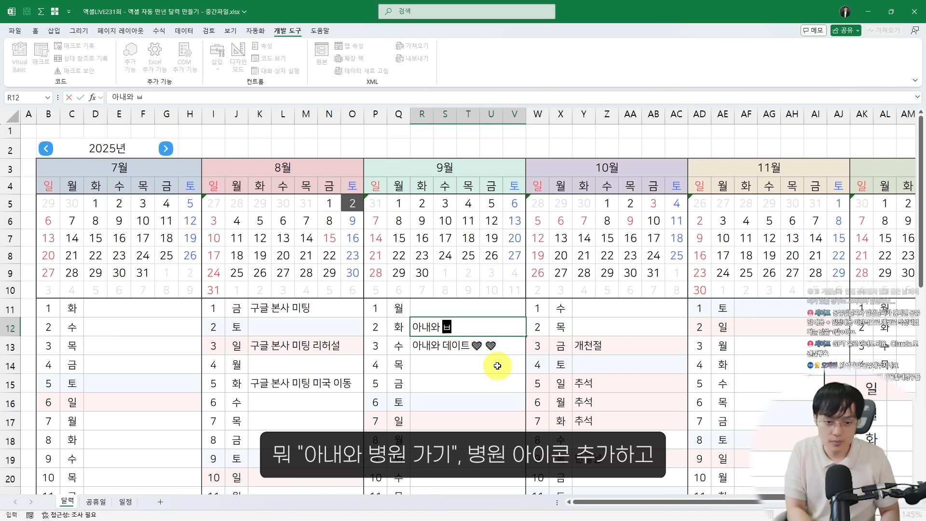
pyautogui.write('병원 가기')
pyautogui.press('super+period')
pyautogui.write('병우')
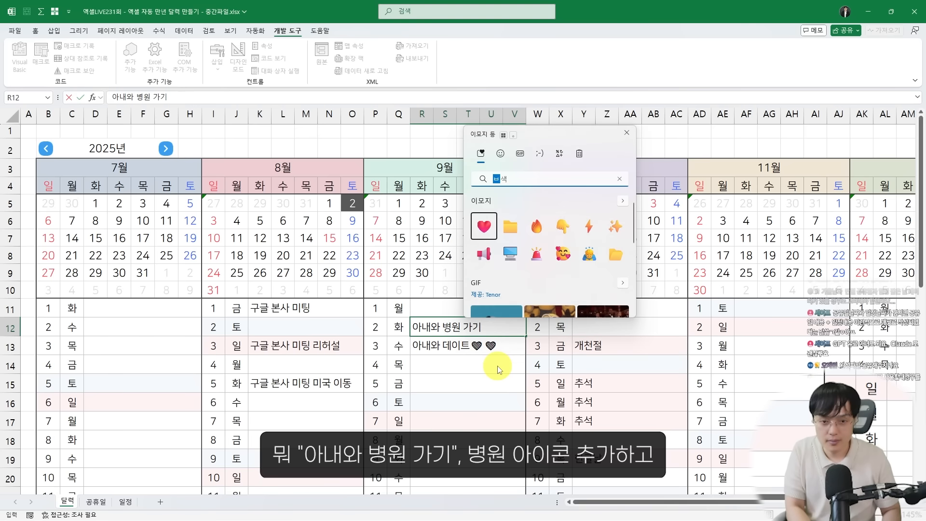
pyautogui.click(484, 226)
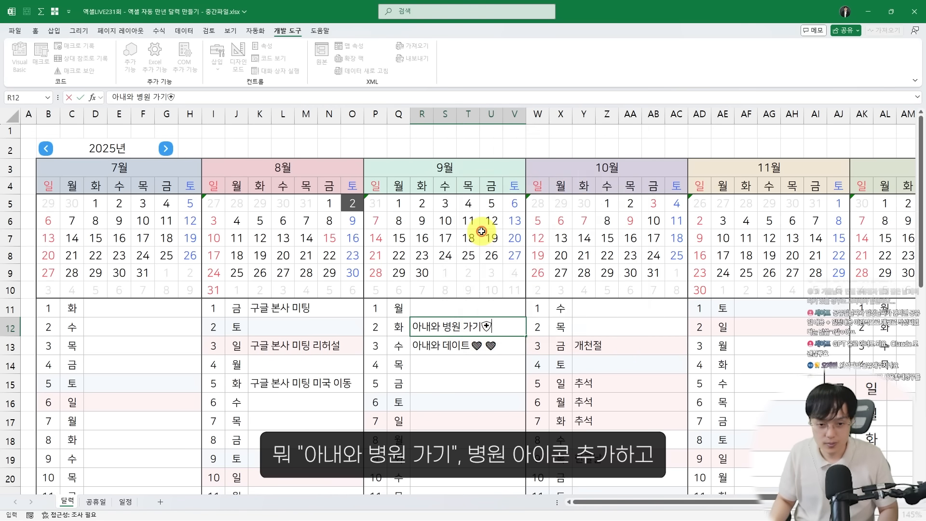
pyautogui.press('Return')
# Move the calendar to January–June 2026 and back to July–December 2025 to save and reload the hospital entry
pyautogui.click(165, 148)
pyautogui.click(166, 148)
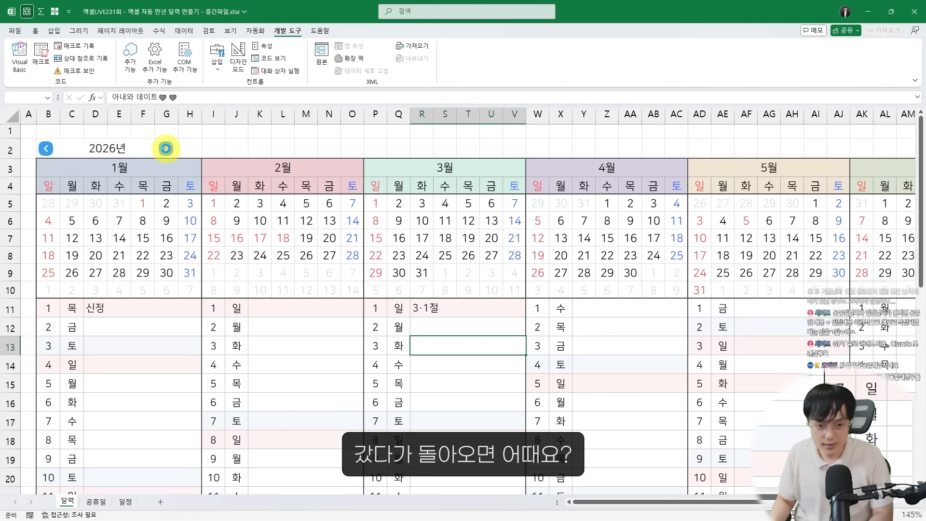
pyautogui.press('Return')
pyautogui.click(48, 147)
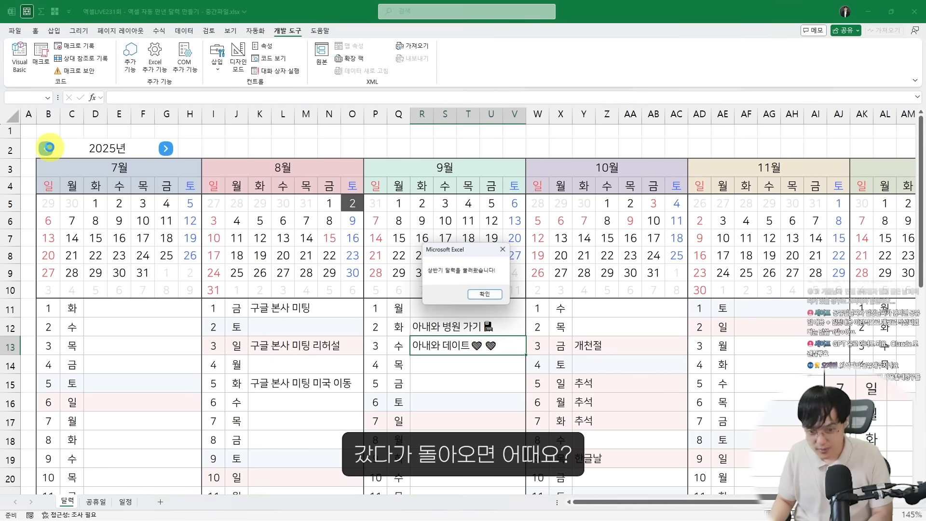
pyautogui.press('Return')
pyautogui.click(453, 332)
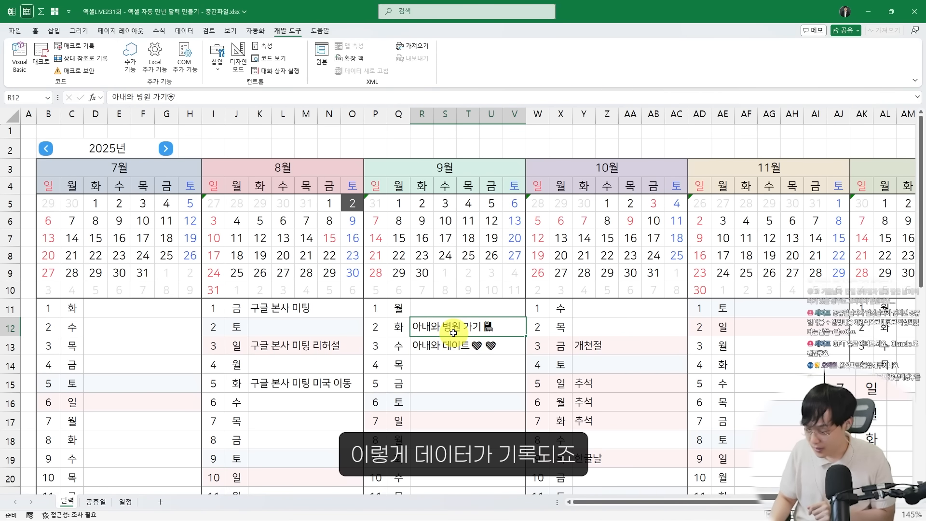
pyautogui.click(455, 366)
# Add the entry 토요라이브 232회 with a loudspeaker emoji on August 9, 2025
pyautogui.click(311, 371)
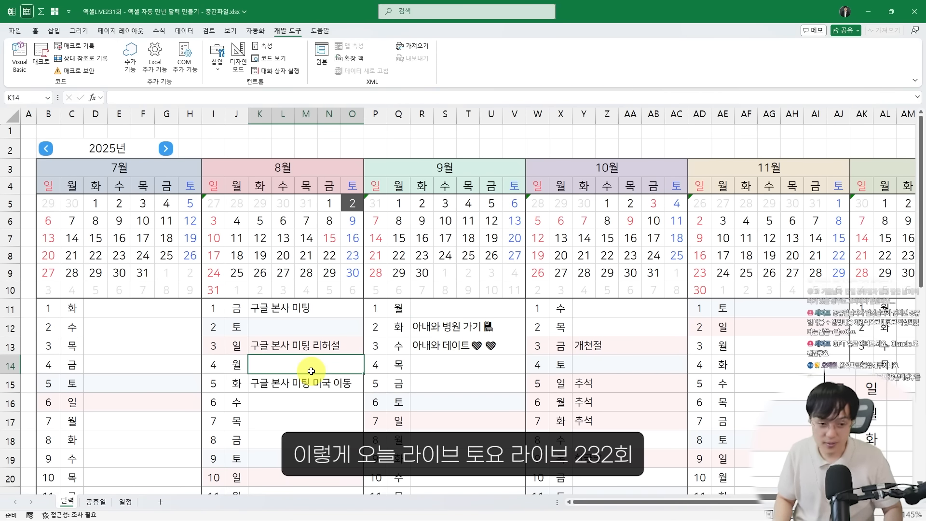
pyautogui.scroll(-2, 313, 370)
pyautogui.click(308, 343)
pyautogui.write('토')
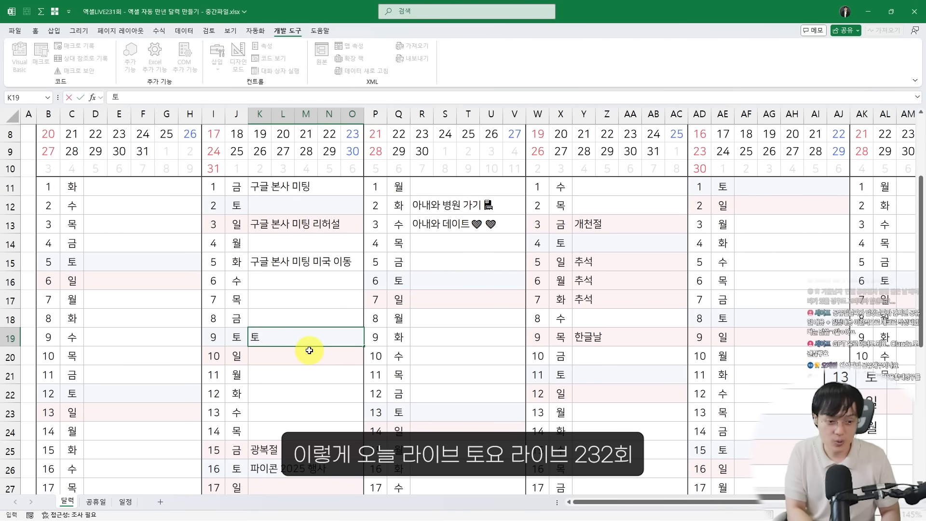
pyautogui.write('요라이브 232회')
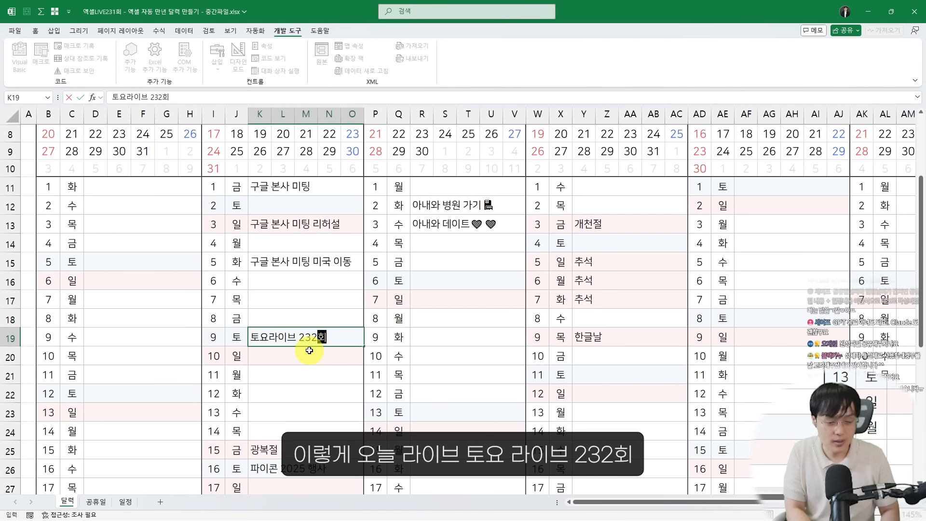
pyautogui.press('super+period')
pyautogui.press('Return')
pyautogui.press('Return')
# Copy the August 9 entry to August 2 and change its text to 토요라이브 231회
pyautogui.click(309, 346)
pyautogui.hotkey('ctrl', 'c')
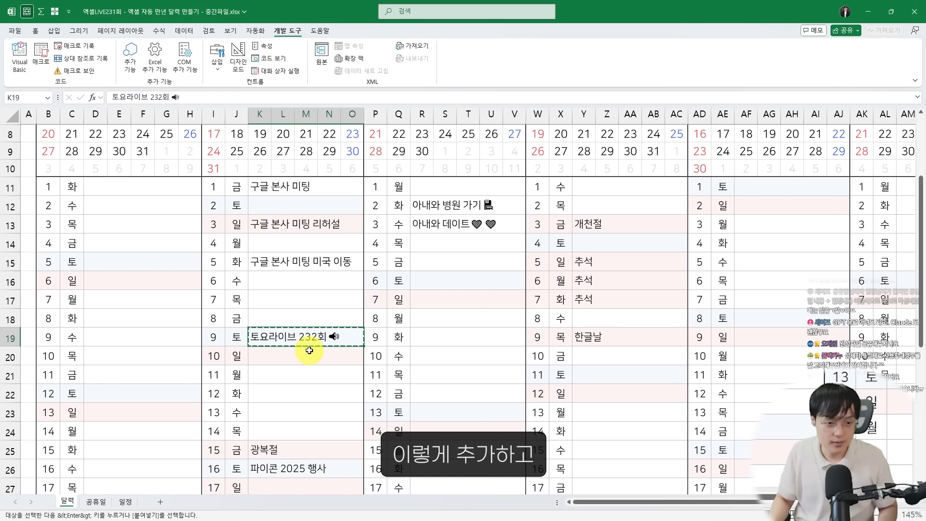
pyautogui.click(333, 209)
pyautogui.hotkey('ctrl', 'v')
pyautogui.doubleClick(326, 212)
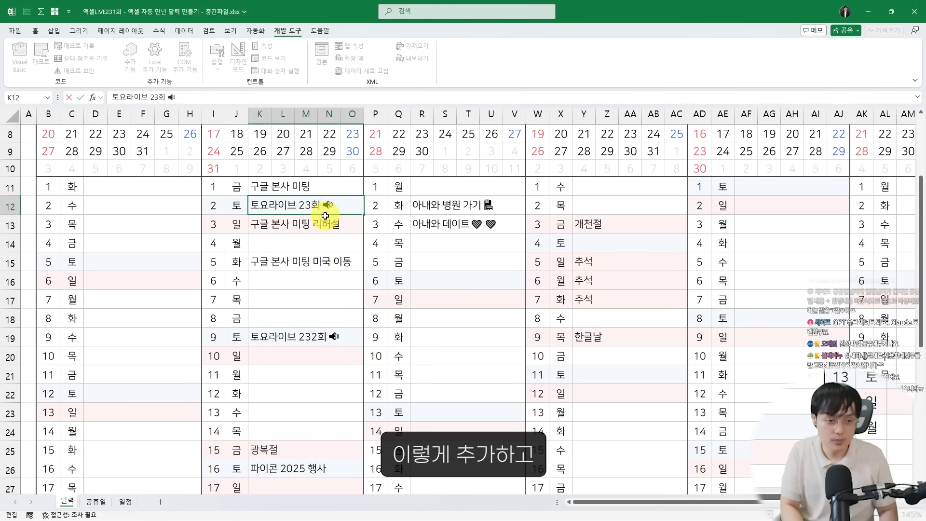
pyautogui.press('Return')
# Move the calendar forward one half-year and back to save and reload the two 토요라이브 entries, and review the full calendar
pyautogui.scroll(3, 289, 213)
pyautogui.click(166, 147)
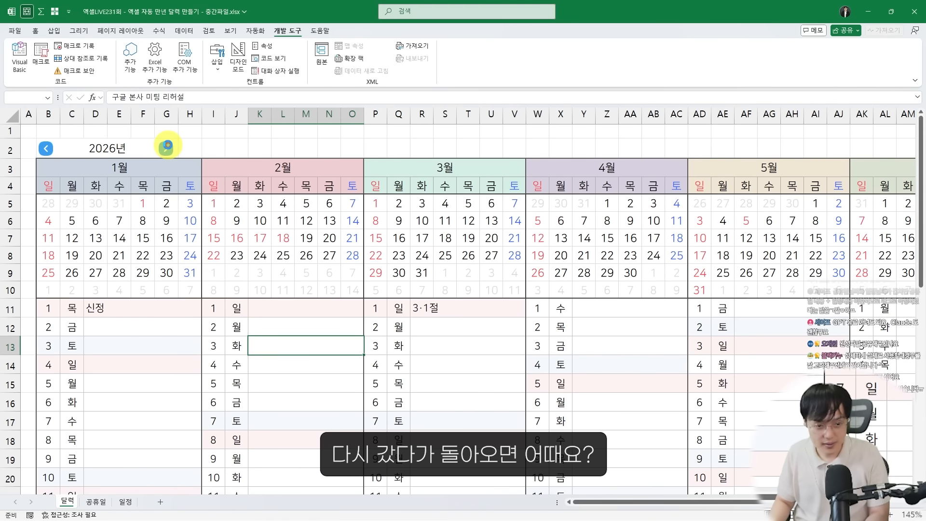
pyautogui.press('Return')
pyautogui.click(46, 147)
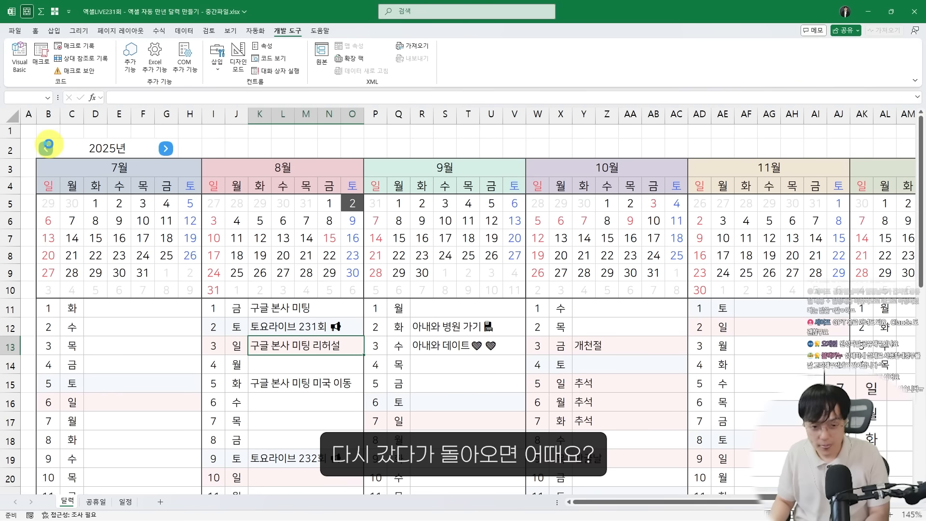
pyautogui.press('Return')
pyautogui.click(376, 381)
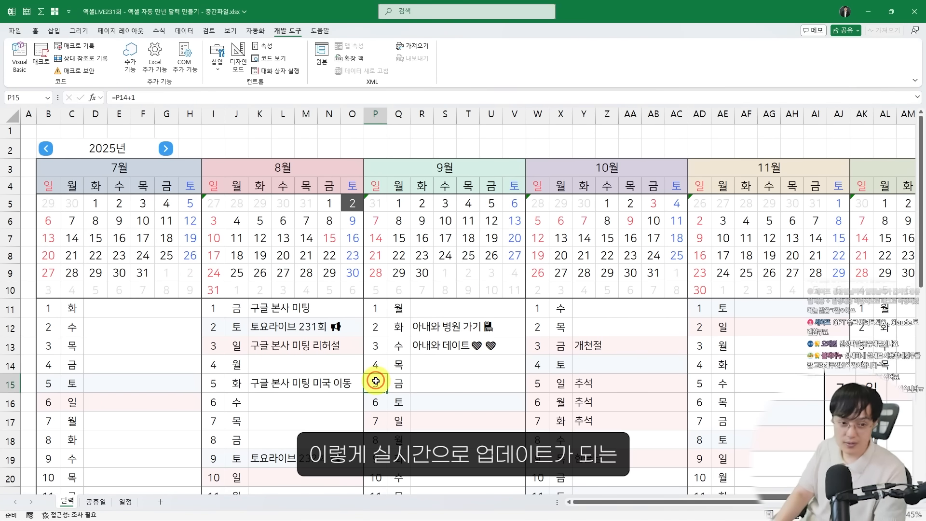
pyautogui.scroll(-2, 386, 364)
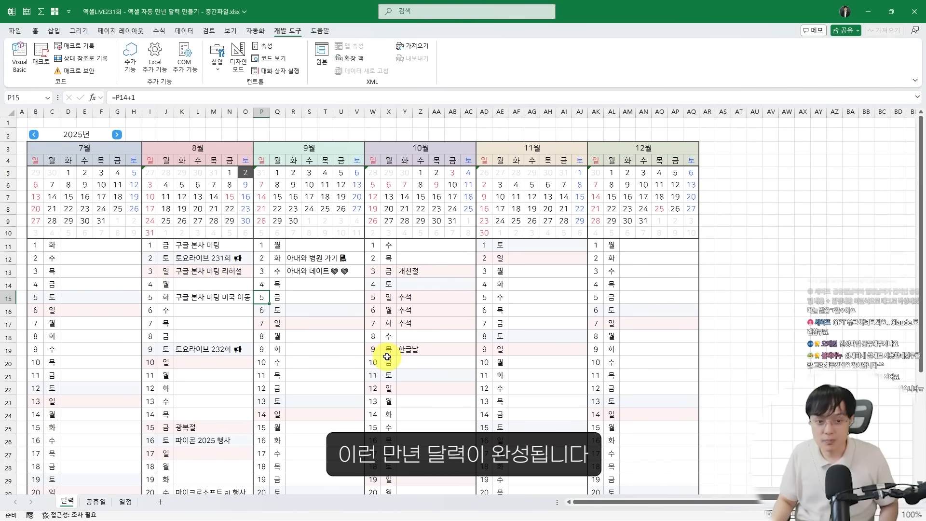
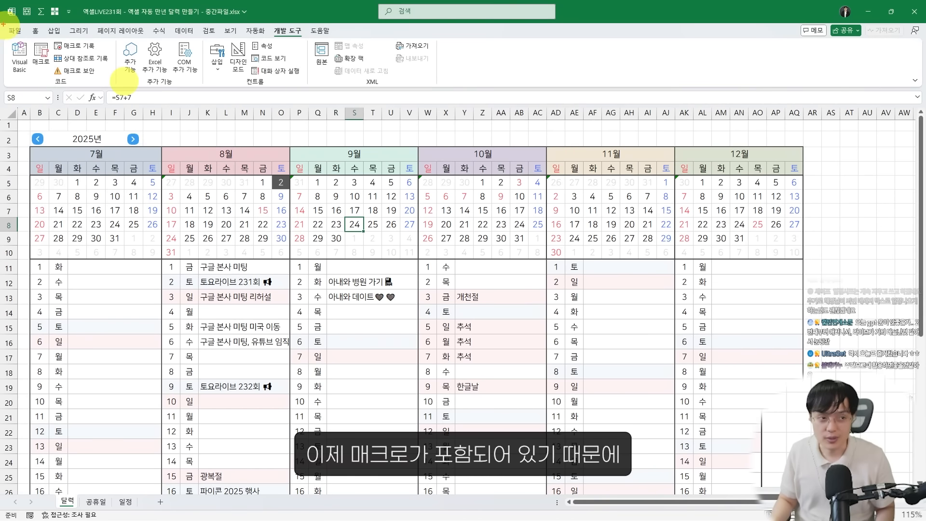
pyautogui.moveTo(0, 8)
pyautogui.mouseDown()
pyautogui.moveTo(41, 52)
pyautogui.moveTo(754, 469)
pyautogui.mouseUp()
pyautogui.moveTo(463, 242); pyautogui.dragTo(465, 265)
pyautogui.moveTo(455, 242)
pyautogui.mouseDown()
pyautogui.moveTo(456, 222)
pyautogui.moveTo(489, 254)
pyautogui.mouseUp()
pyautogui.moveTo(477, 225)
pyautogui.mouseDown()
pyautogui.moveTo(504, 243)
pyautogui.moveTo(511, 207)
pyautogui.moveTo(574, 203)
pyautogui.mouseUp()
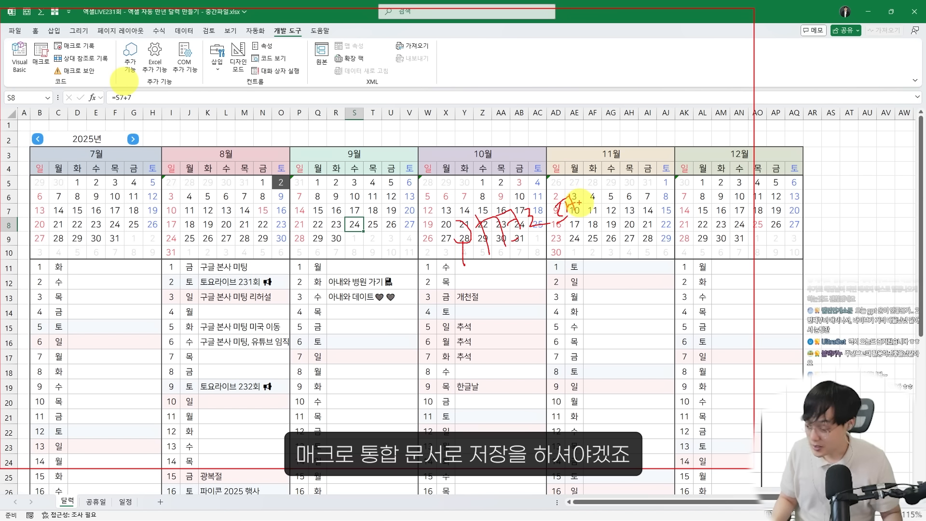
pyautogui.press('Escape')
# Save the workbook to the desktop as a macro-enabled workbook (*.xlsm) named "엑셀LIVE231회 - 엑셀 자동 만년 달력 만들기 - 완성파일"
pyautogui.click(14, 31)
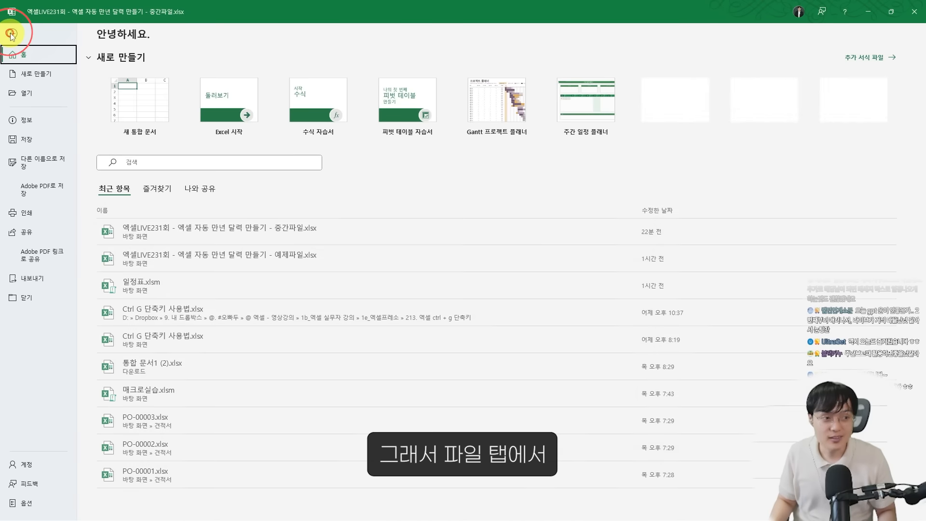
pyautogui.click(44, 167)
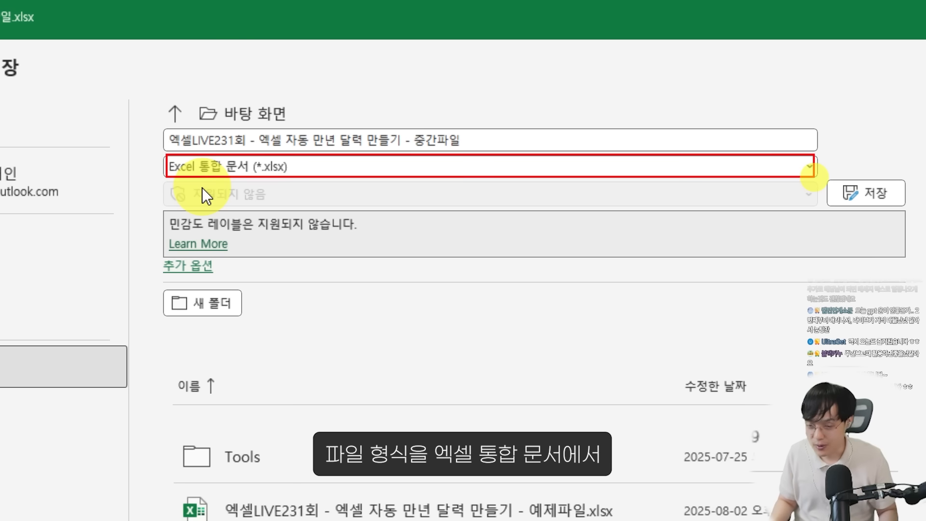
pyautogui.click(415, 167)
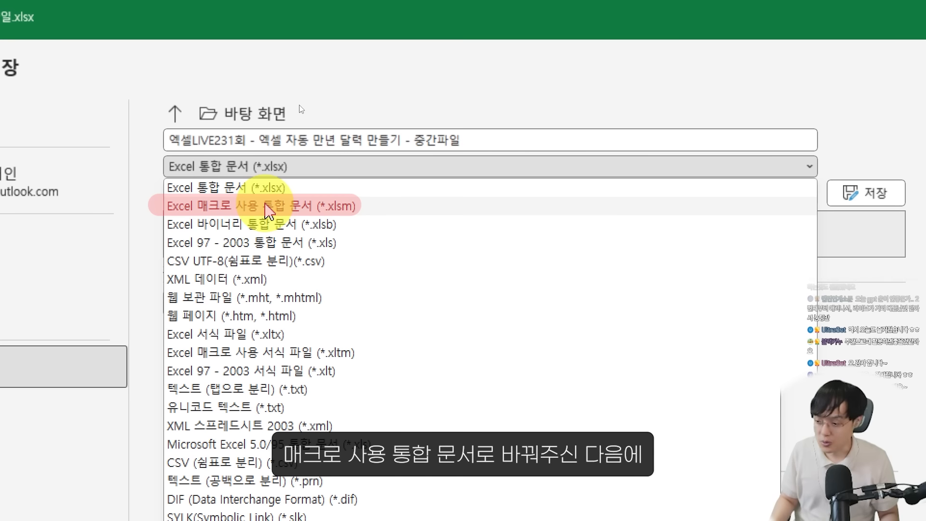
pyautogui.click(269, 212)
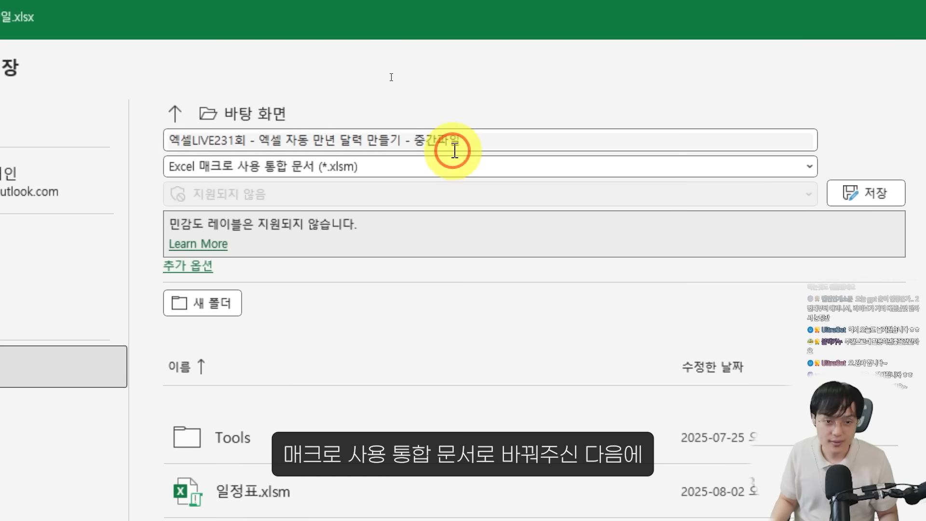
pyautogui.moveTo(416, 140); pyautogui.dragTo(527, 147)
pyautogui.write('ㅇ')
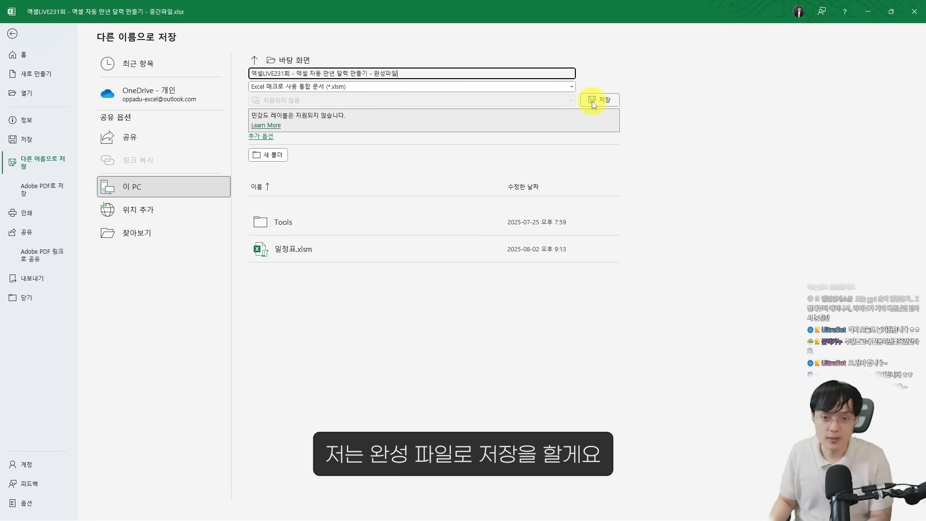
pyautogui.click(592, 100)
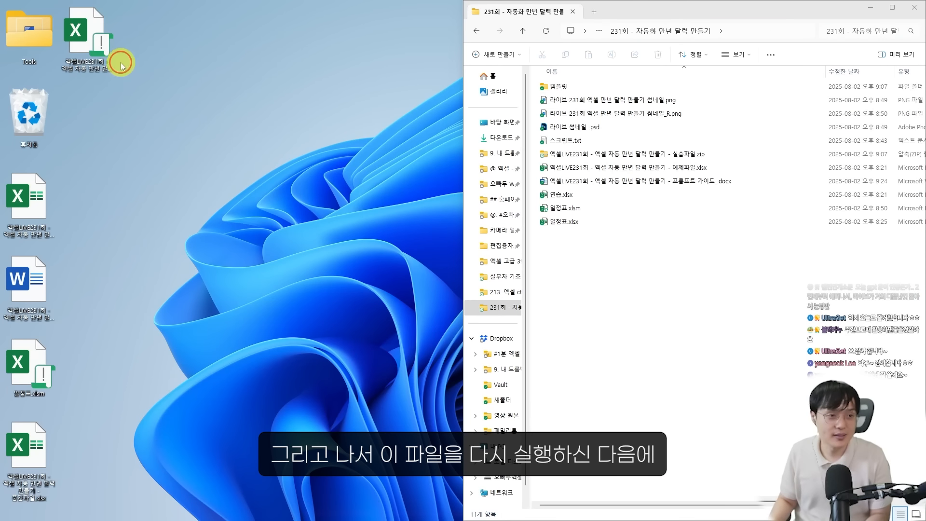
# Reopen the saved 완성파일 .xlsm calendar workbook from the desktop and enable its macro content
pyautogui.click(100, 52)
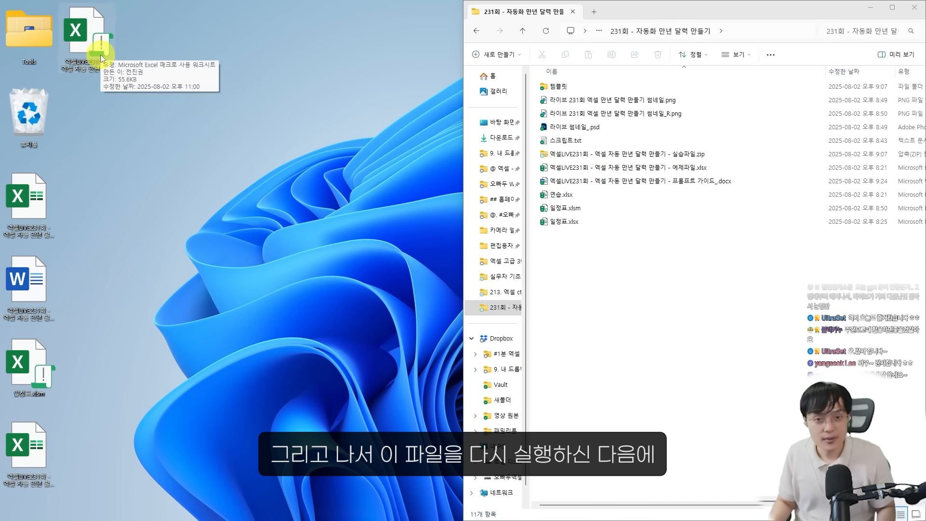
pyautogui.doubleClick(102, 58)
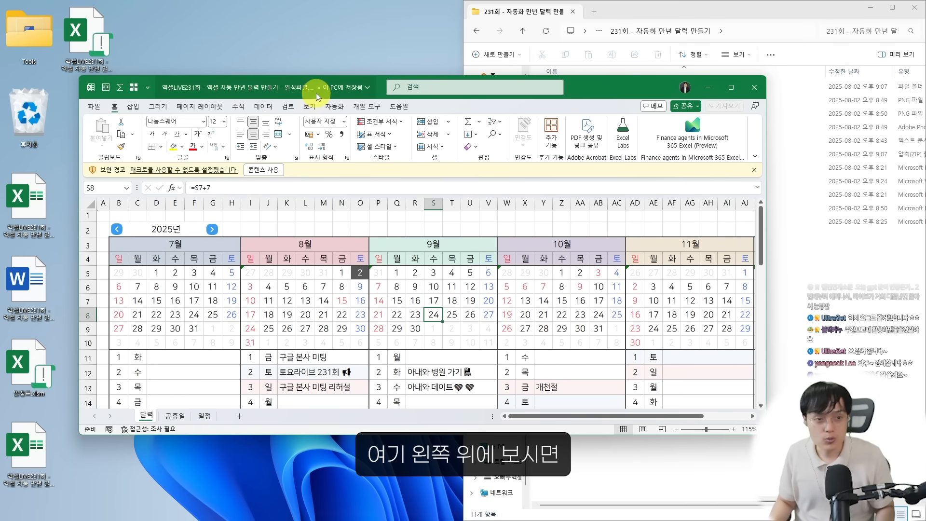
pyautogui.doubleClick(316, 90)
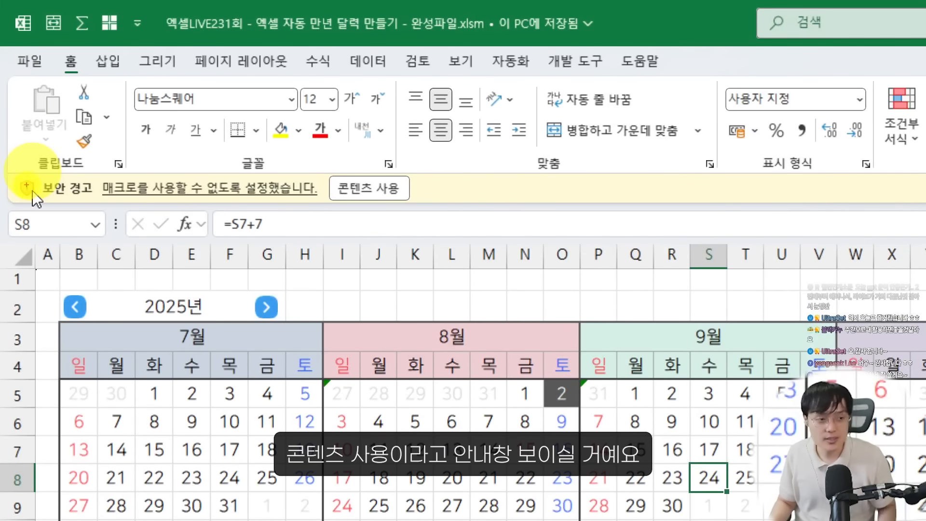
pyautogui.moveTo(12, 164)
pyautogui.mouseDown()
pyautogui.moveTo(447, 214)
pyautogui.moveTo(483, 202)
pyautogui.moveTo(471, 348)
pyautogui.mouseUp()
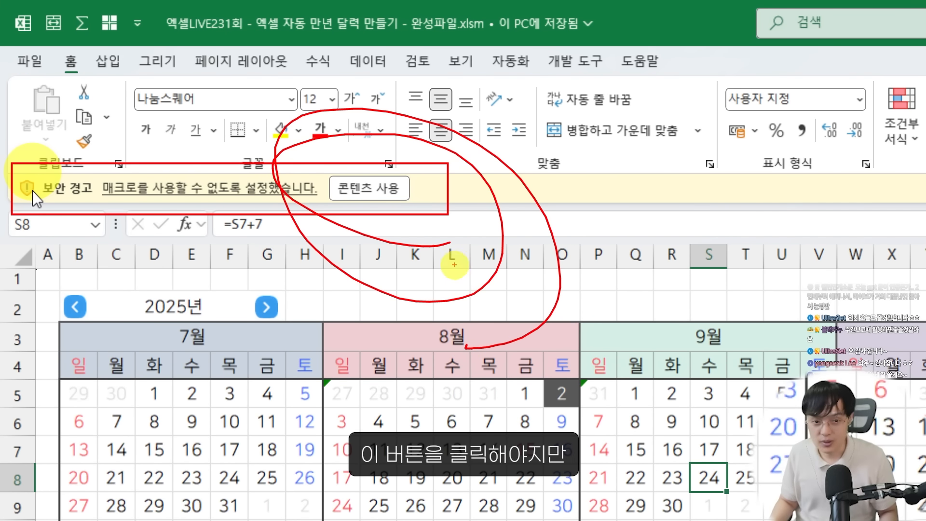
pyautogui.press('Escape')
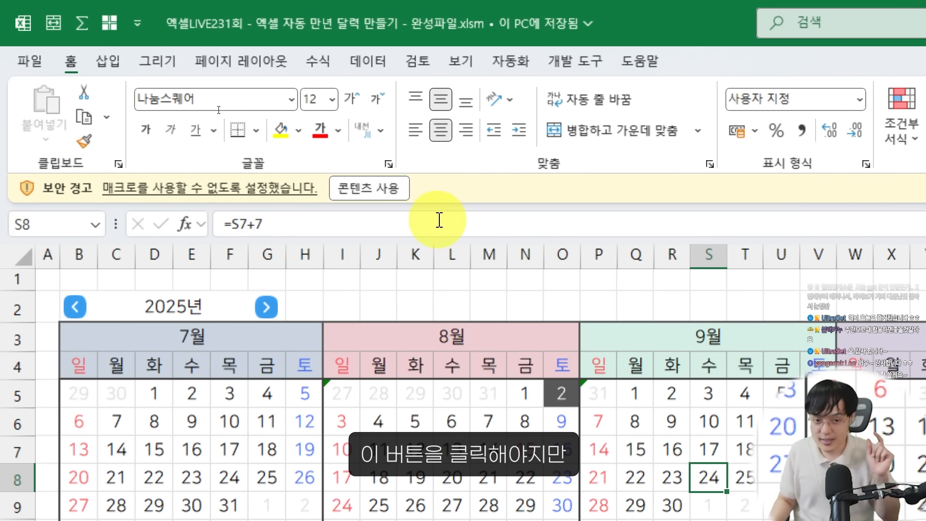
pyautogui.click(389, 196)
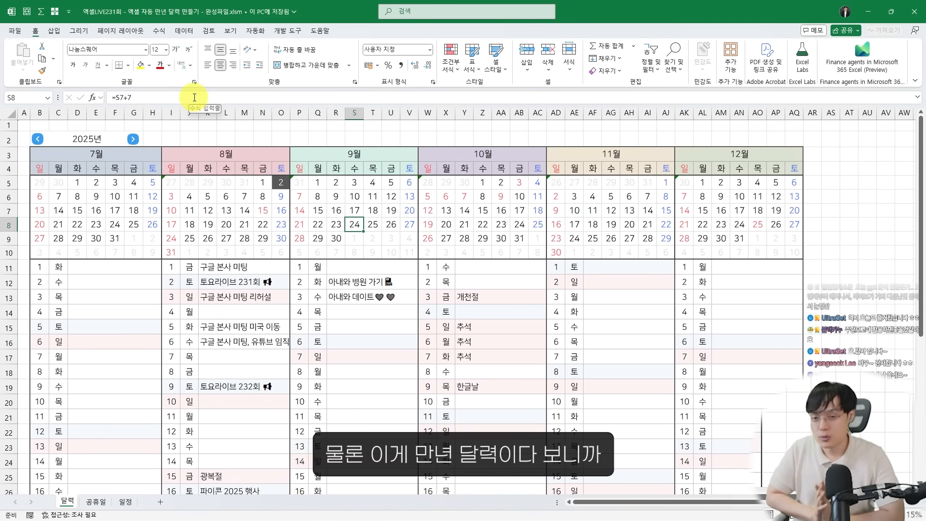
pyautogui.moveTo(69, 125)
pyautogui.mouseDown()
pyautogui.moveTo(295, 238)
pyautogui.moveTo(716, 375)
pyautogui.moveTo(760, 428)
pyautogui.moveTo(830, 430)
pyautogui.mouseUp()
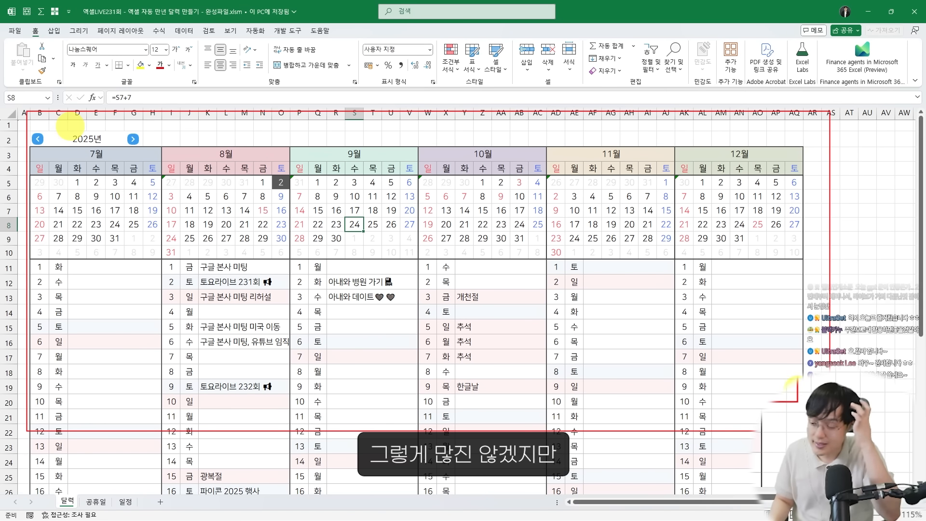
pyautogui.moveTo(340, 199)
pyautogui.mouseDown()
pyautogui.moveTo(58, 20)
pyautogui.moveTo(234, 236)
pyautogui.moveTo(536, 254)
pyautogui.moveTo(521, 319)
pyautogui.mouseUp()
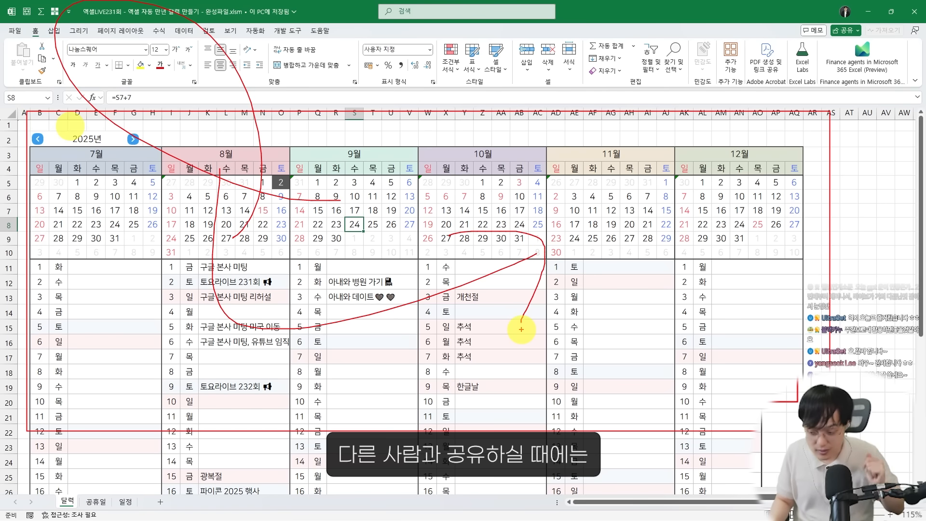